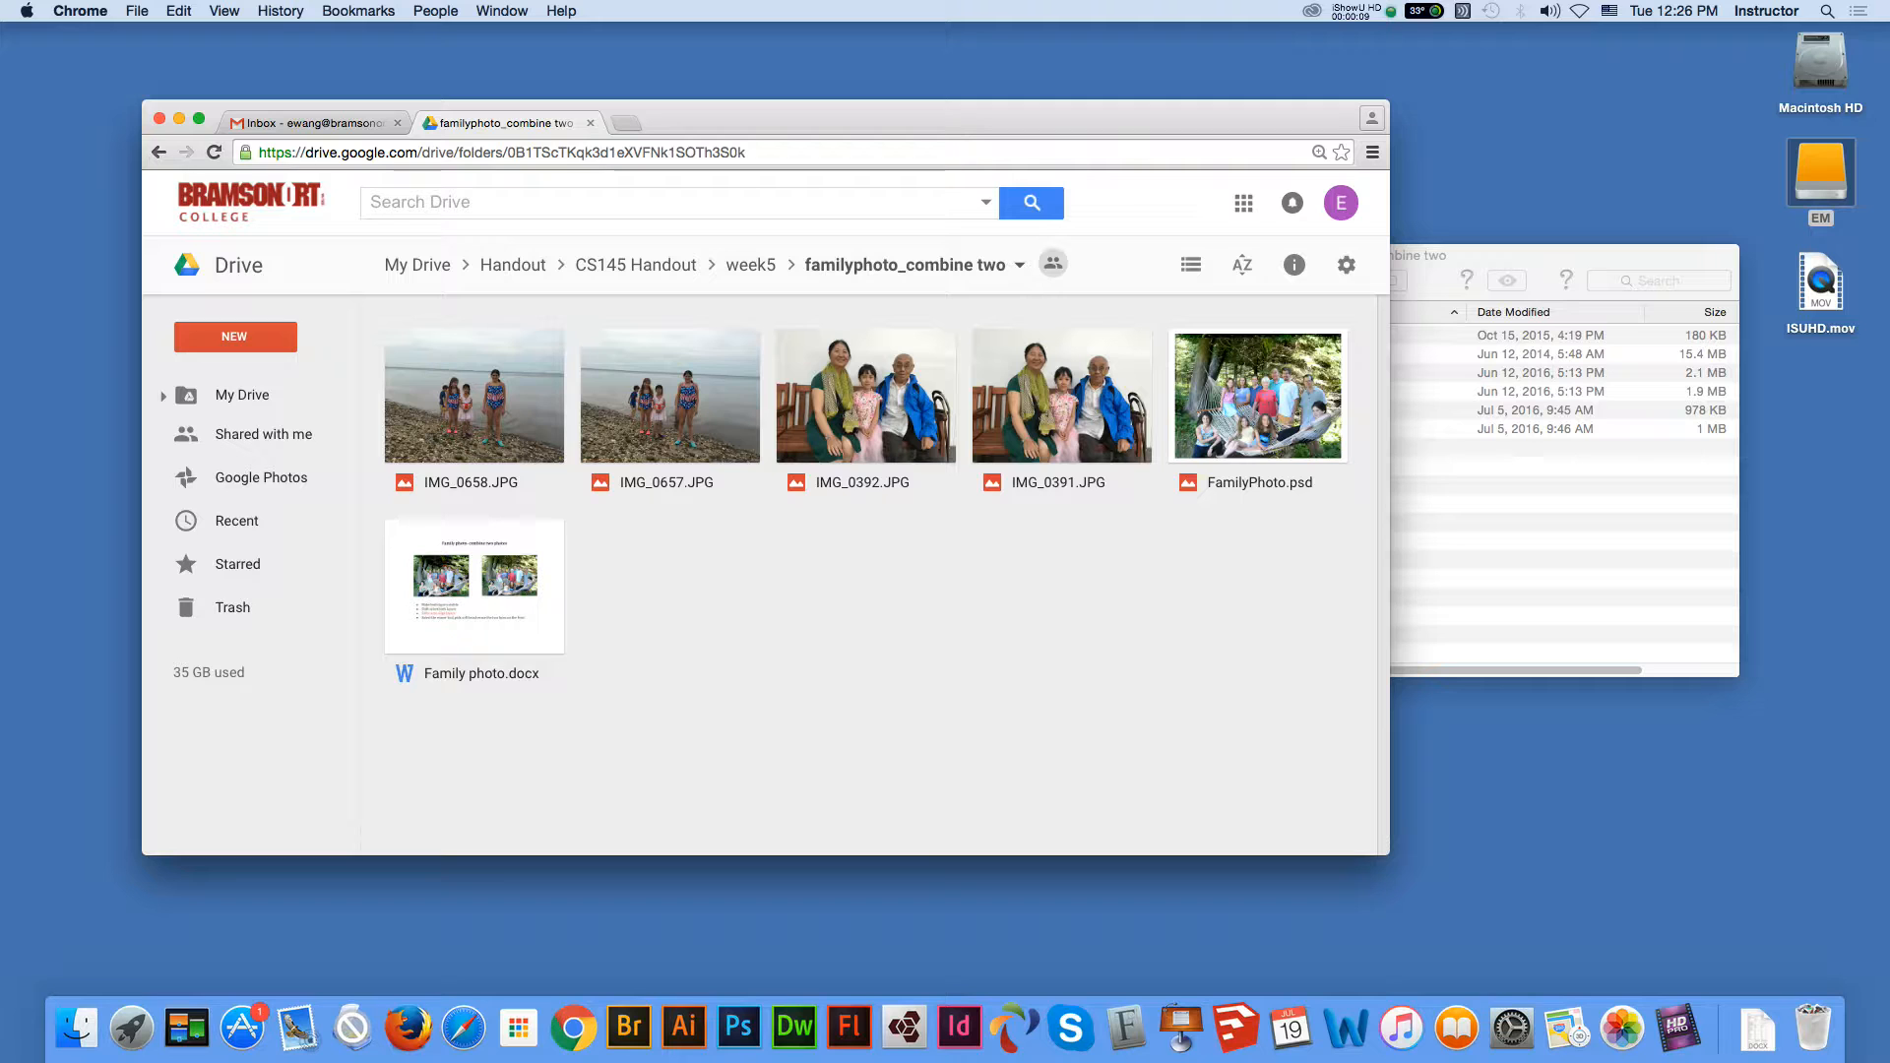
# Preview the two lakeshore photos IMG_0658.JPG and IMG_0657.JPG in the familyphoto_combine two folder.
pyautogui.click(475, 416)
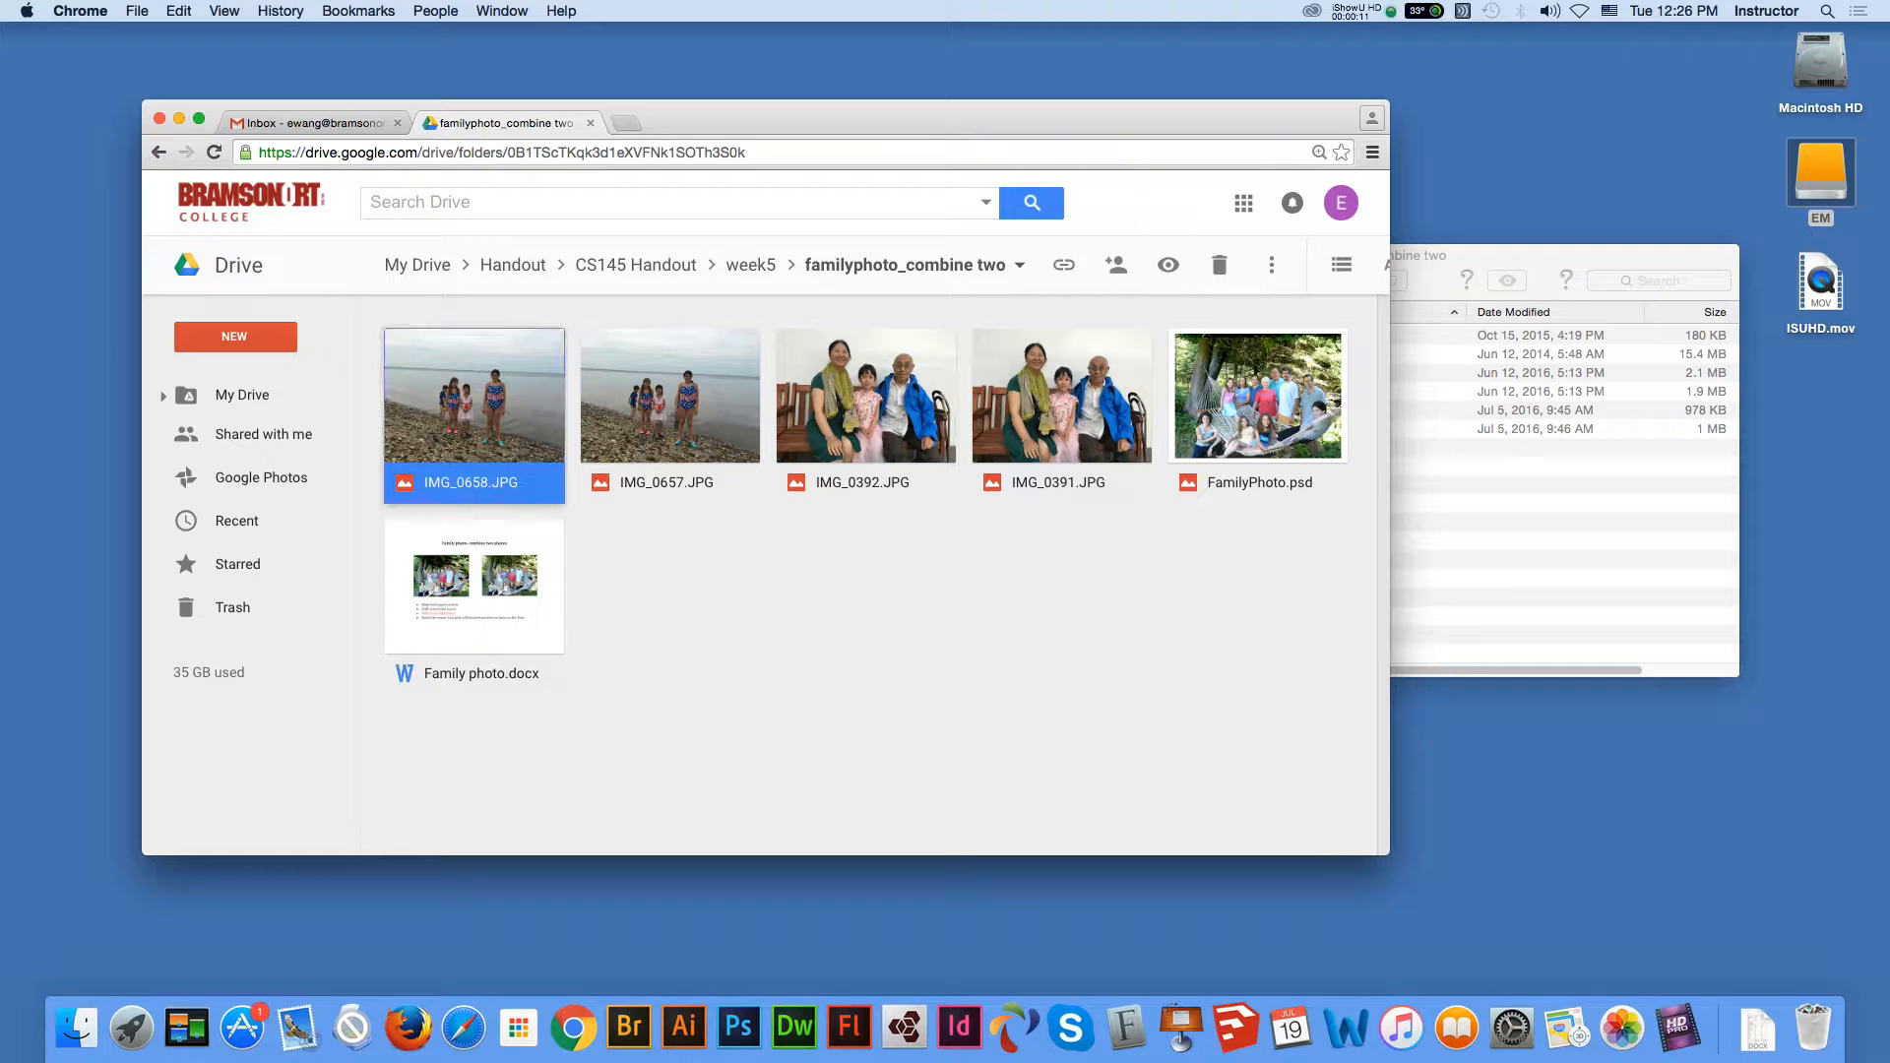
pyautogui.doubleClick(474, 415)
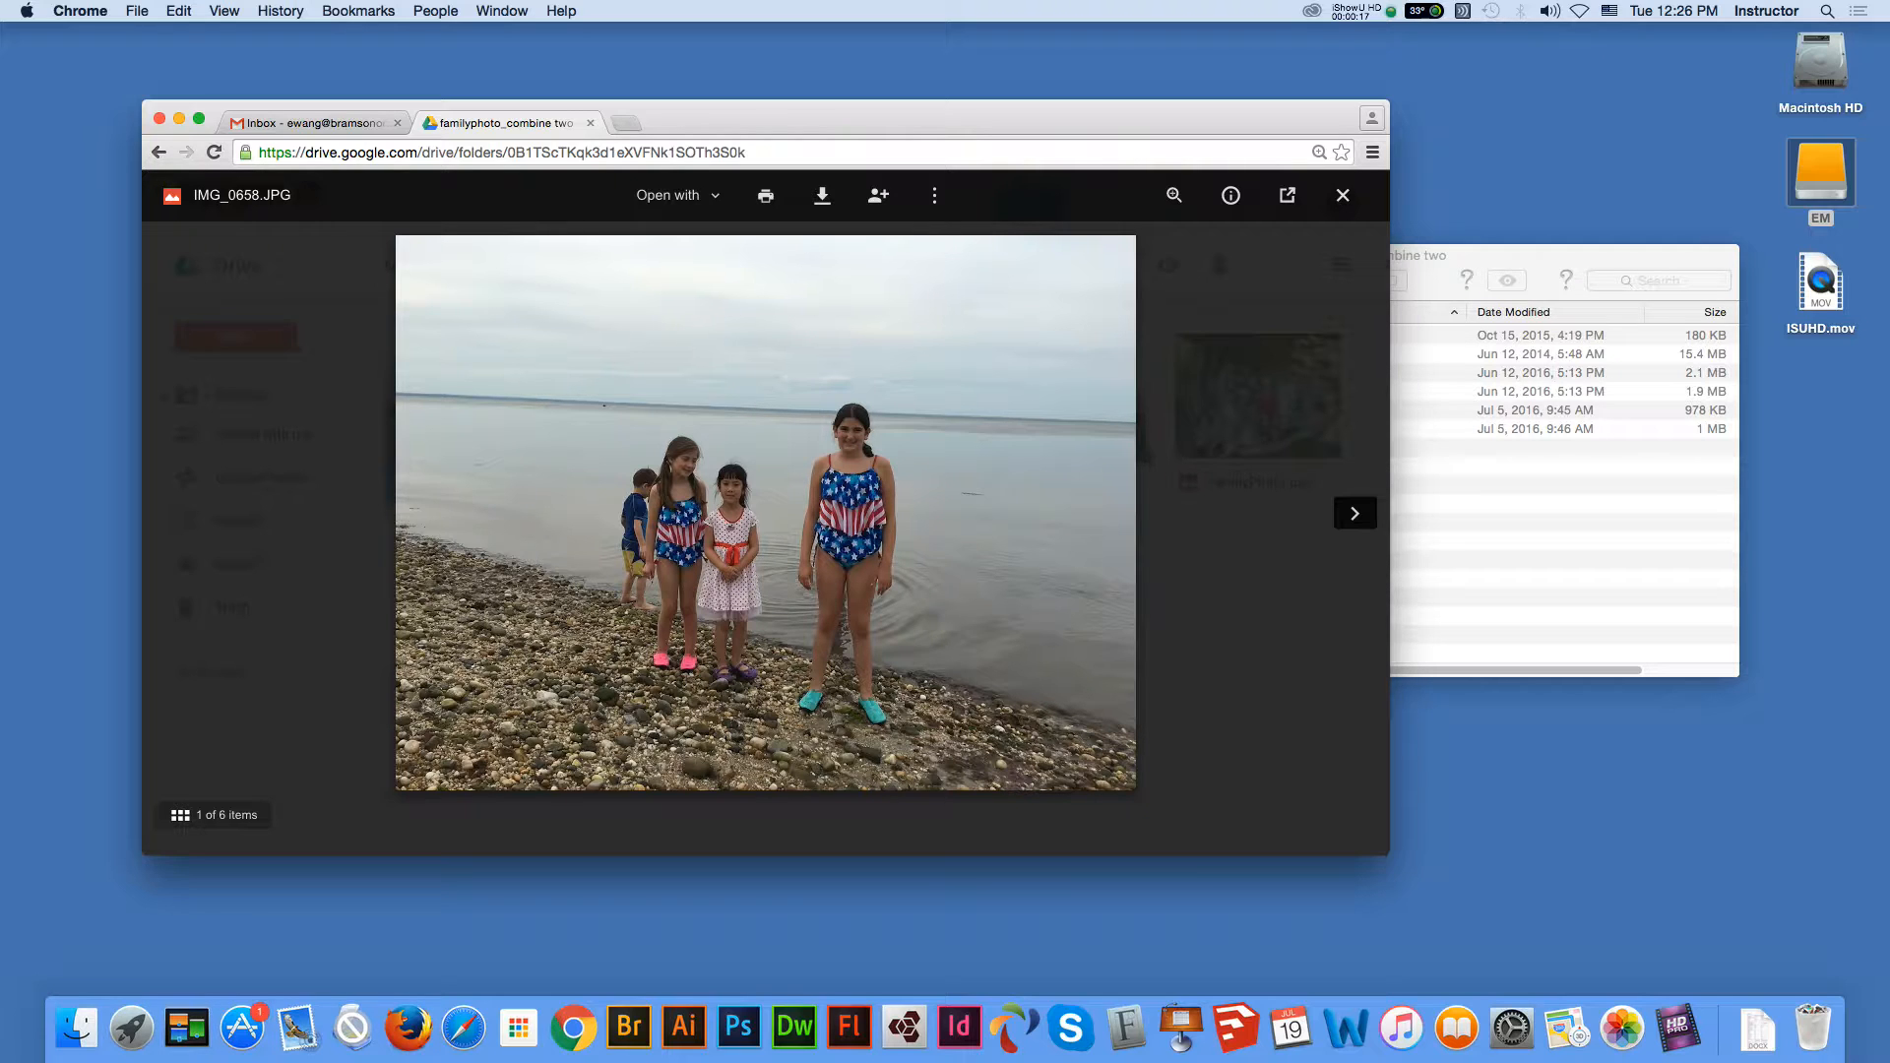
pyautogui.click(1342, 195)
pyautogui.click(665, 415)
pyautogui.doubleClick(665, 416)
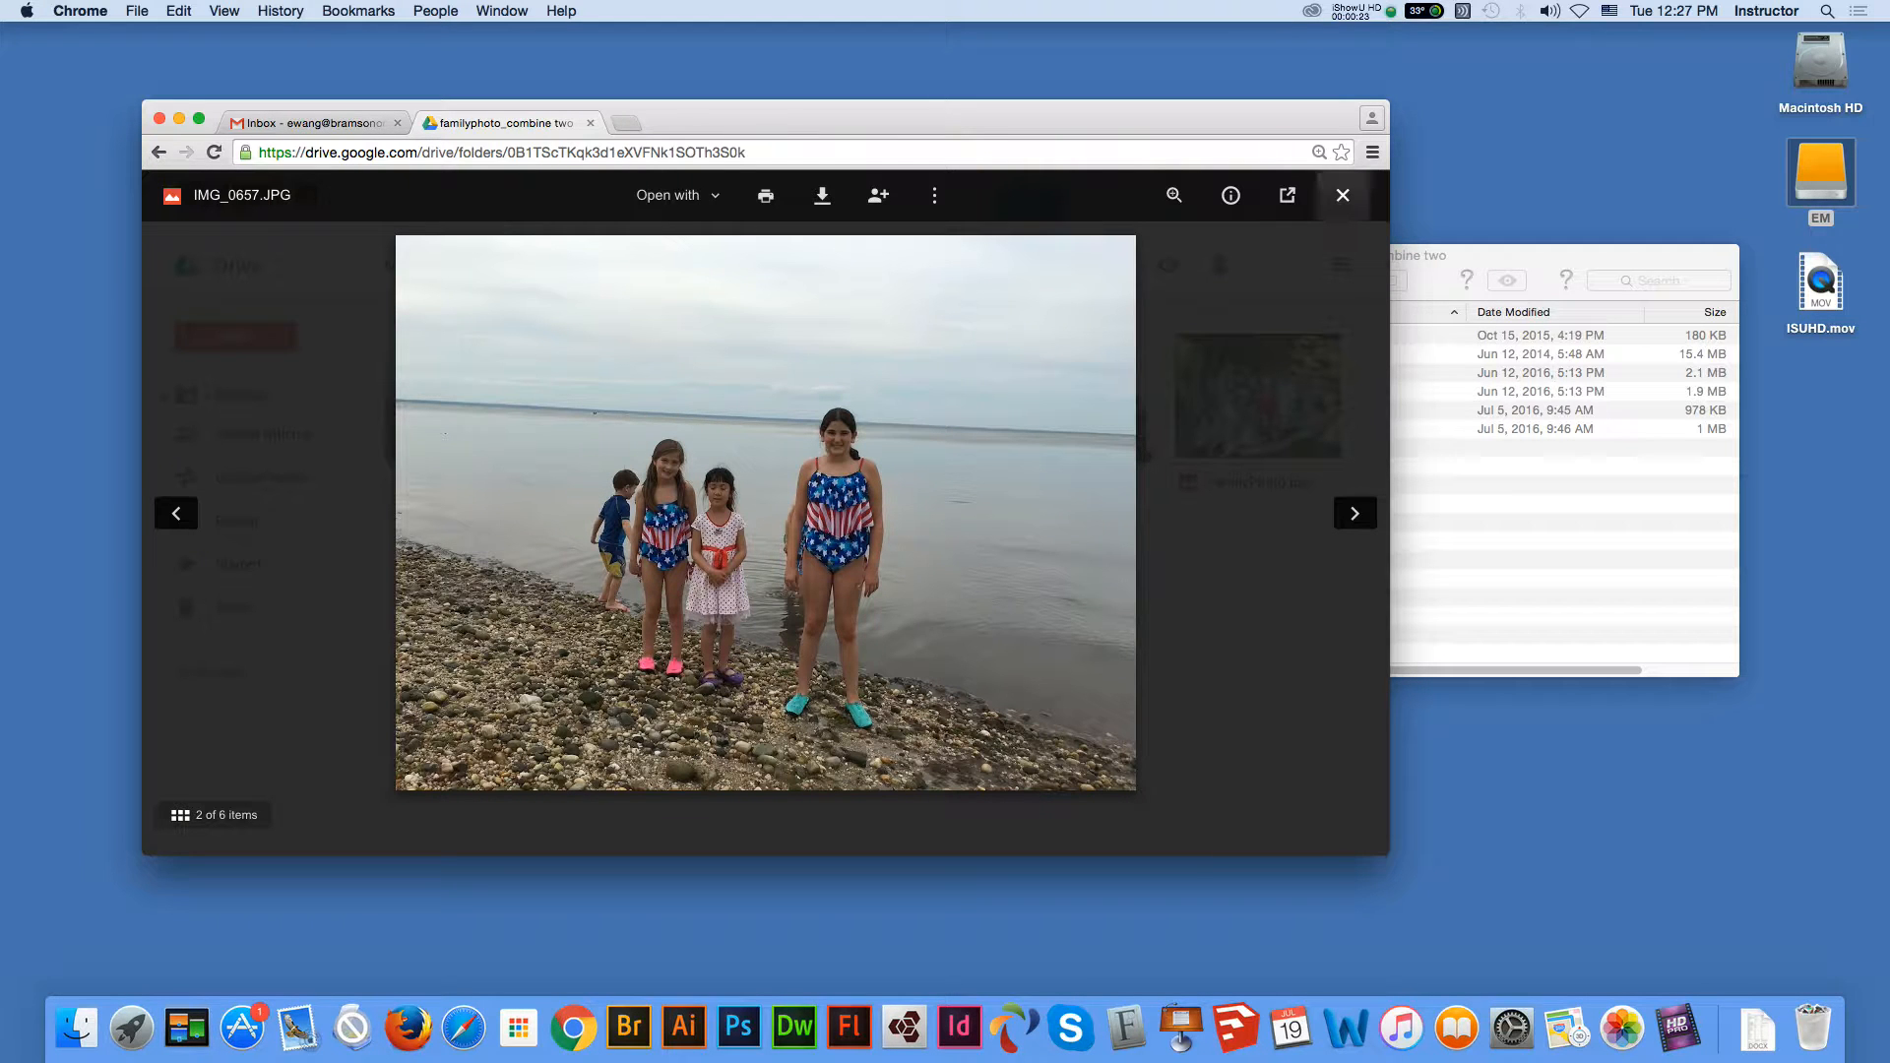
pyautogui.click(1342, 195)
pyautogui.press('Escape')
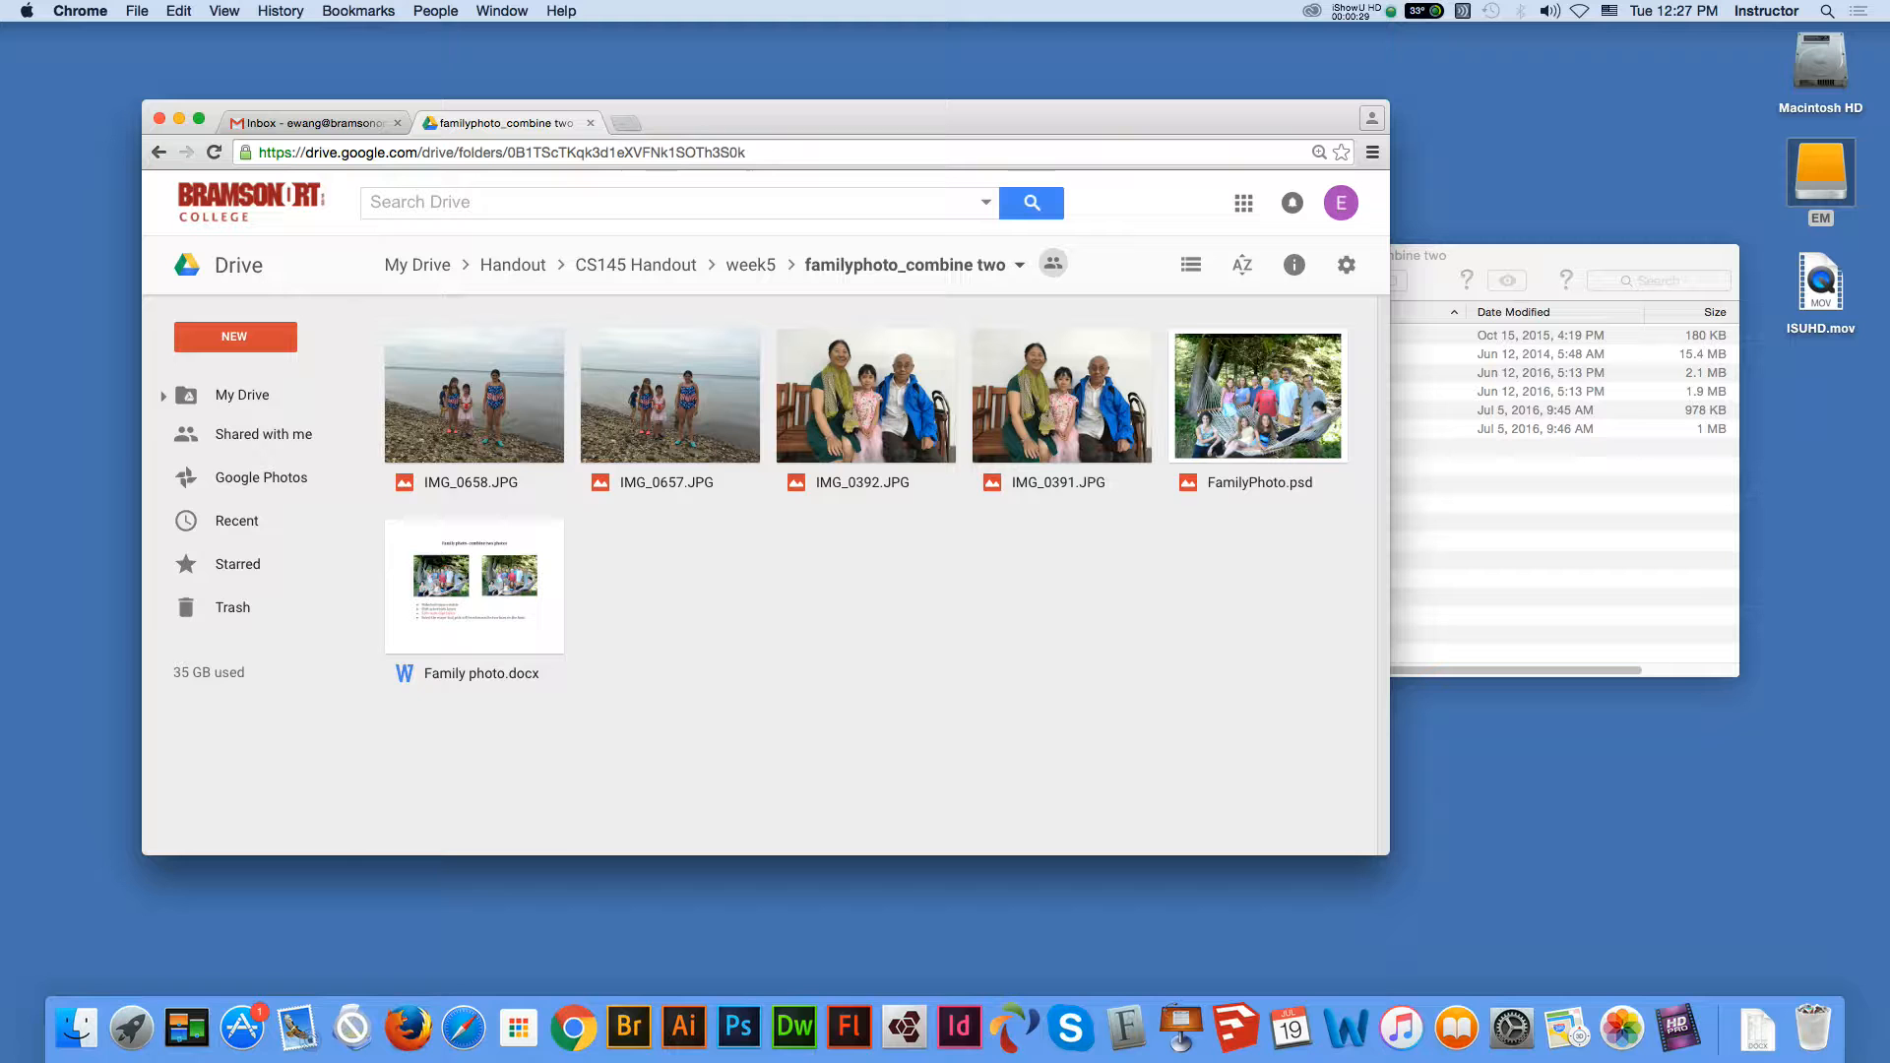
# Preview the two bench portraits IMG_0392.JPG and IMG_0391.JPG from the same Drive folder.
pyautogui.click(866, 413)
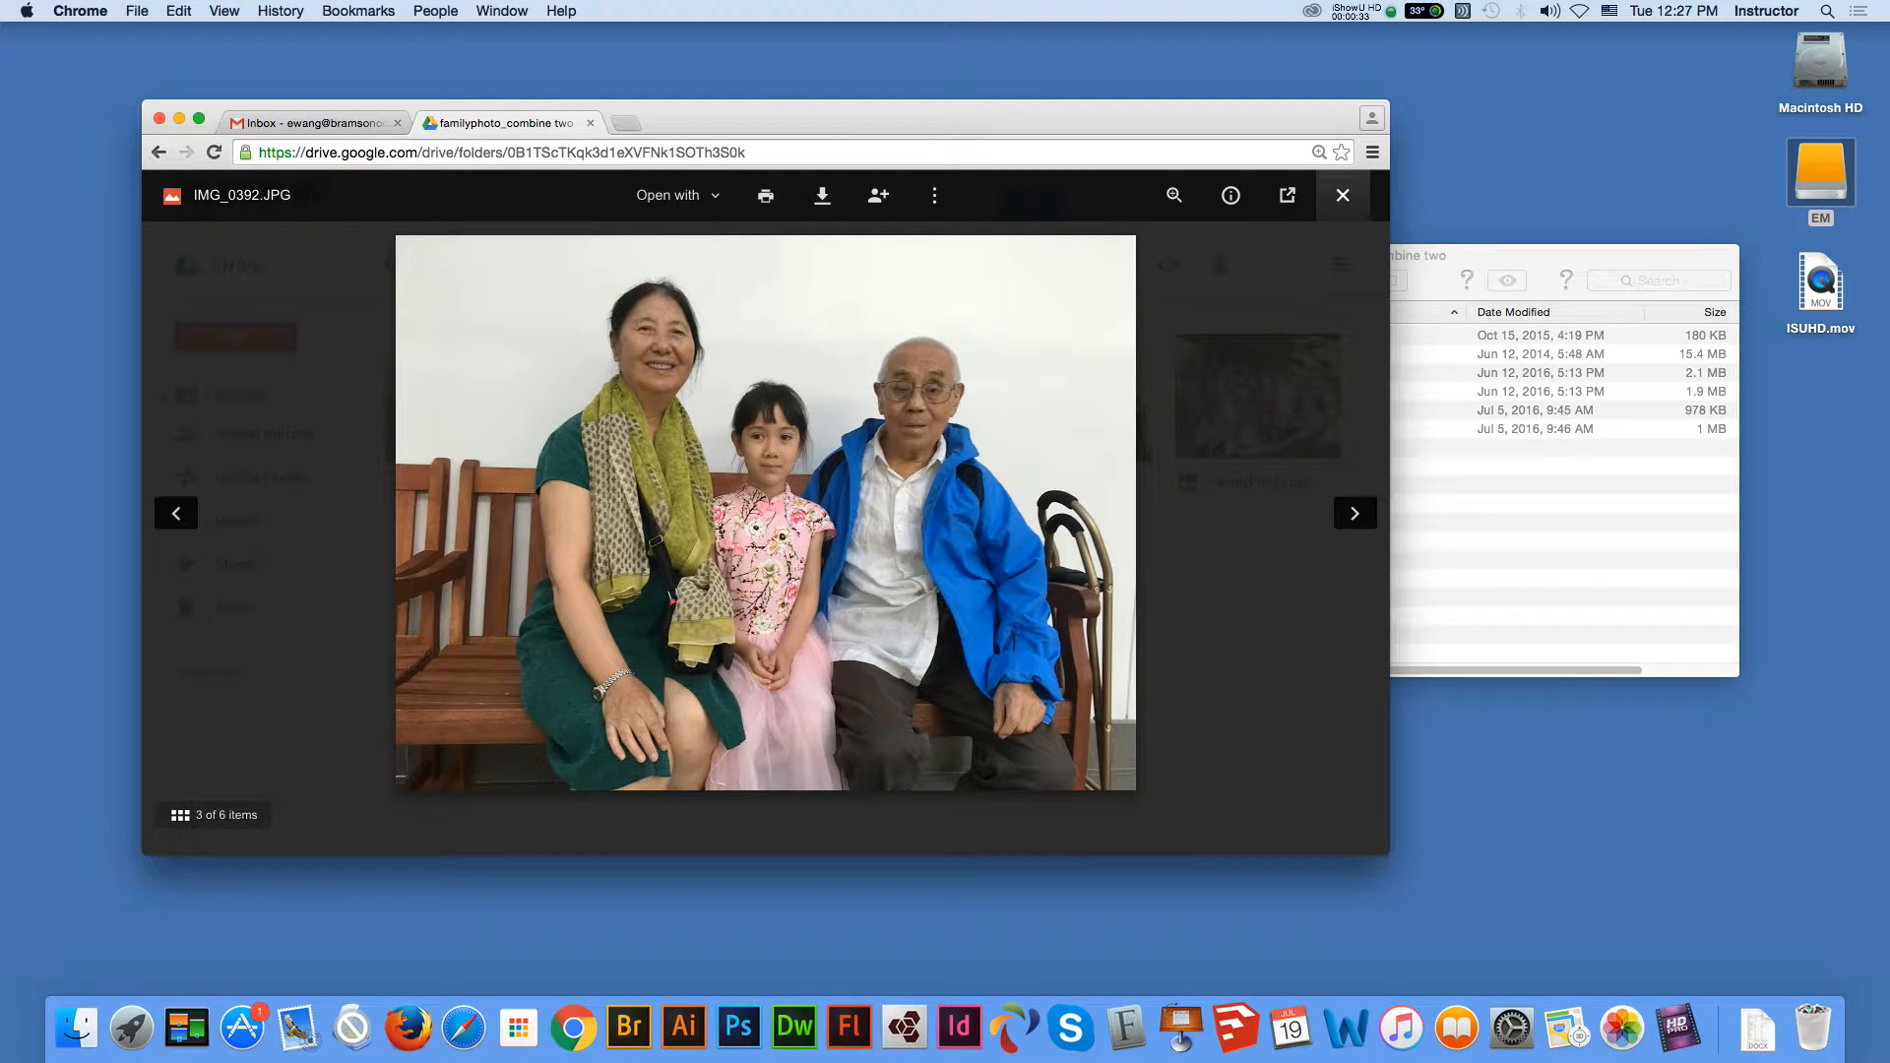
pyautogui.click(1342, 195)
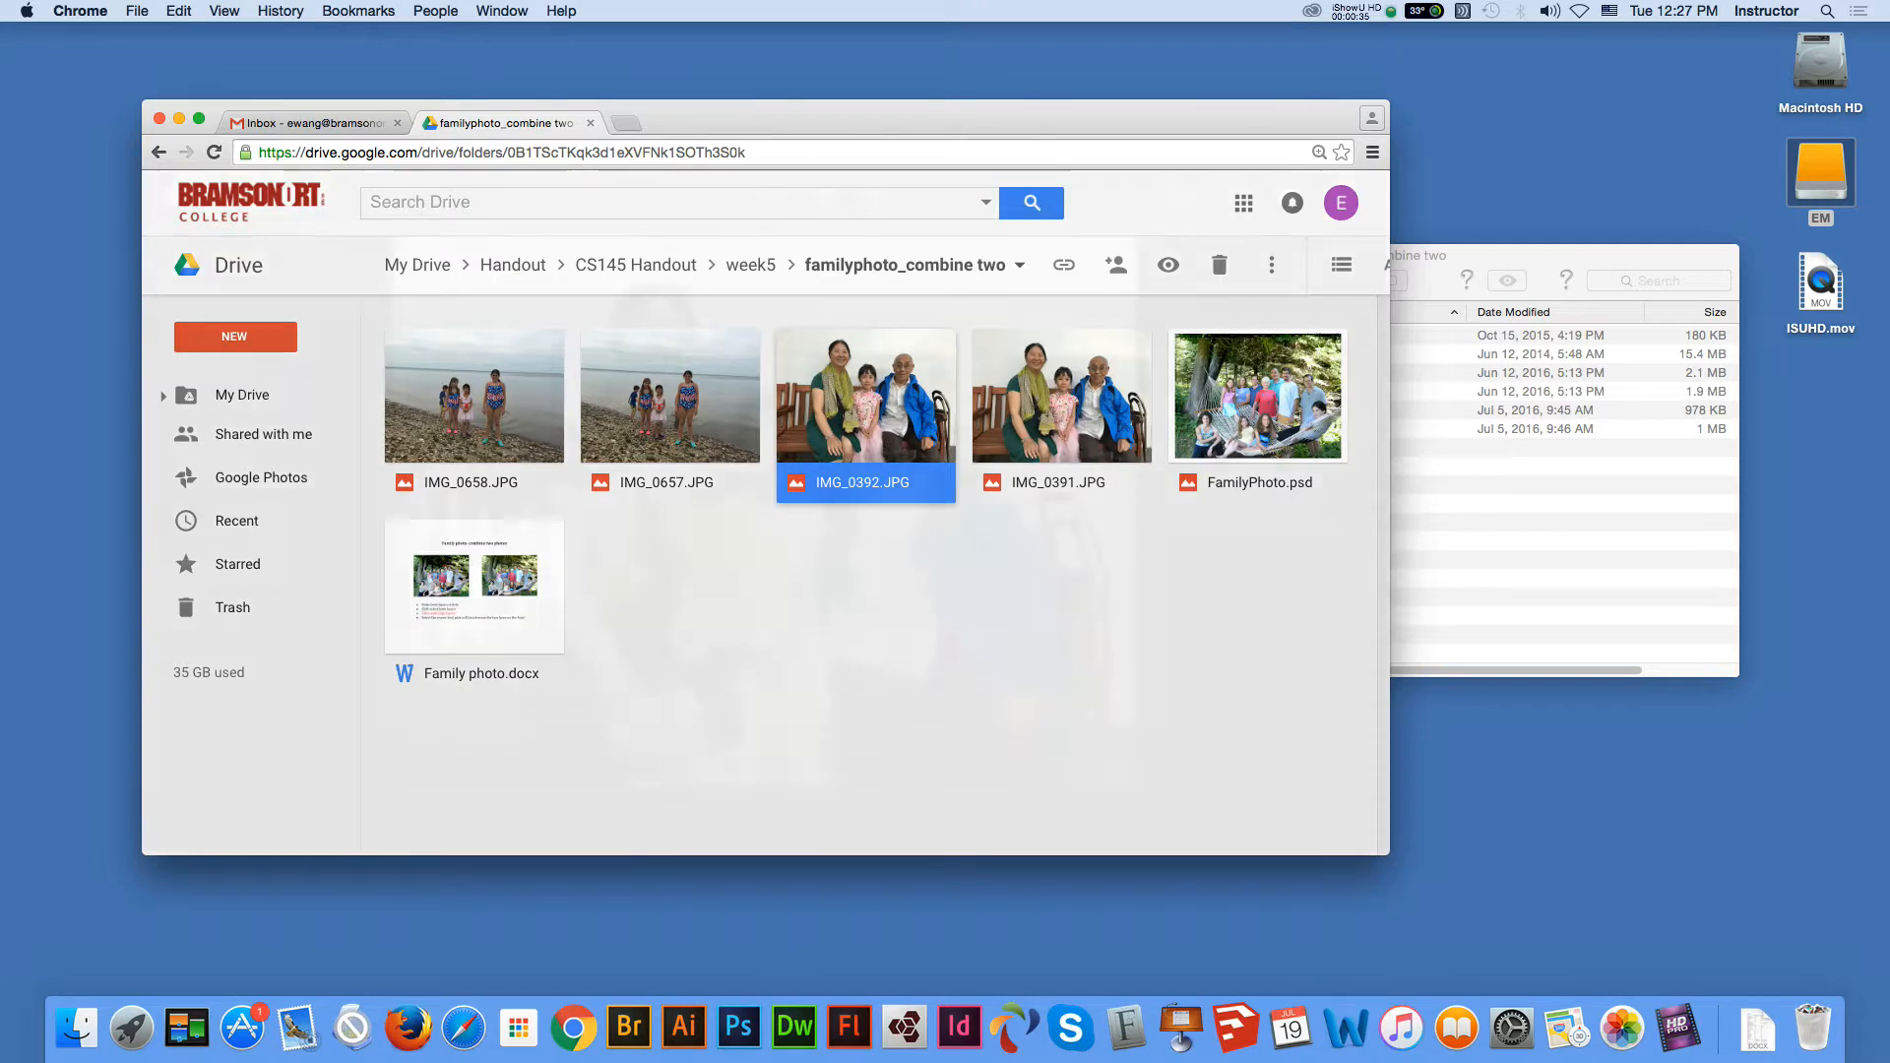
pyautogui.doubleClick(865, 414)
pyautogui.click(1342, 195)
pyautogui.doubleClick(1063, 414)
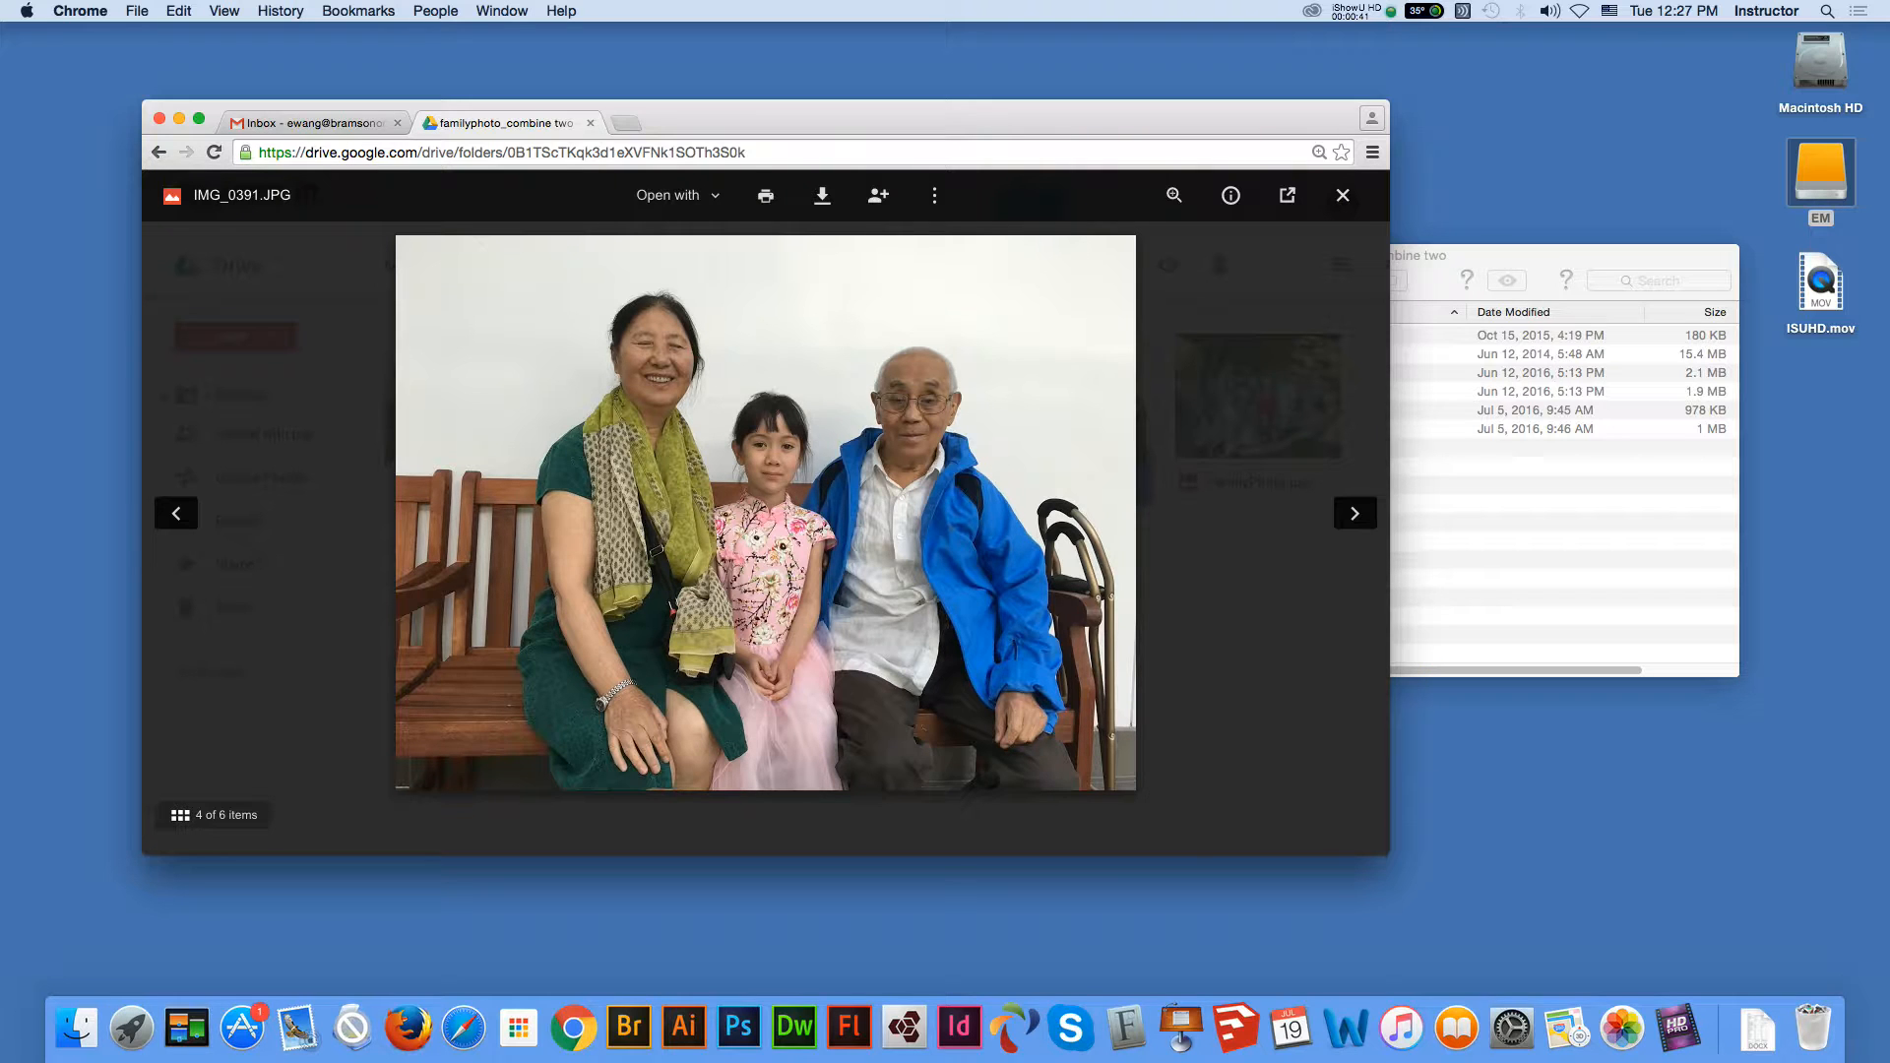
pyautogui.click(1342, 195)
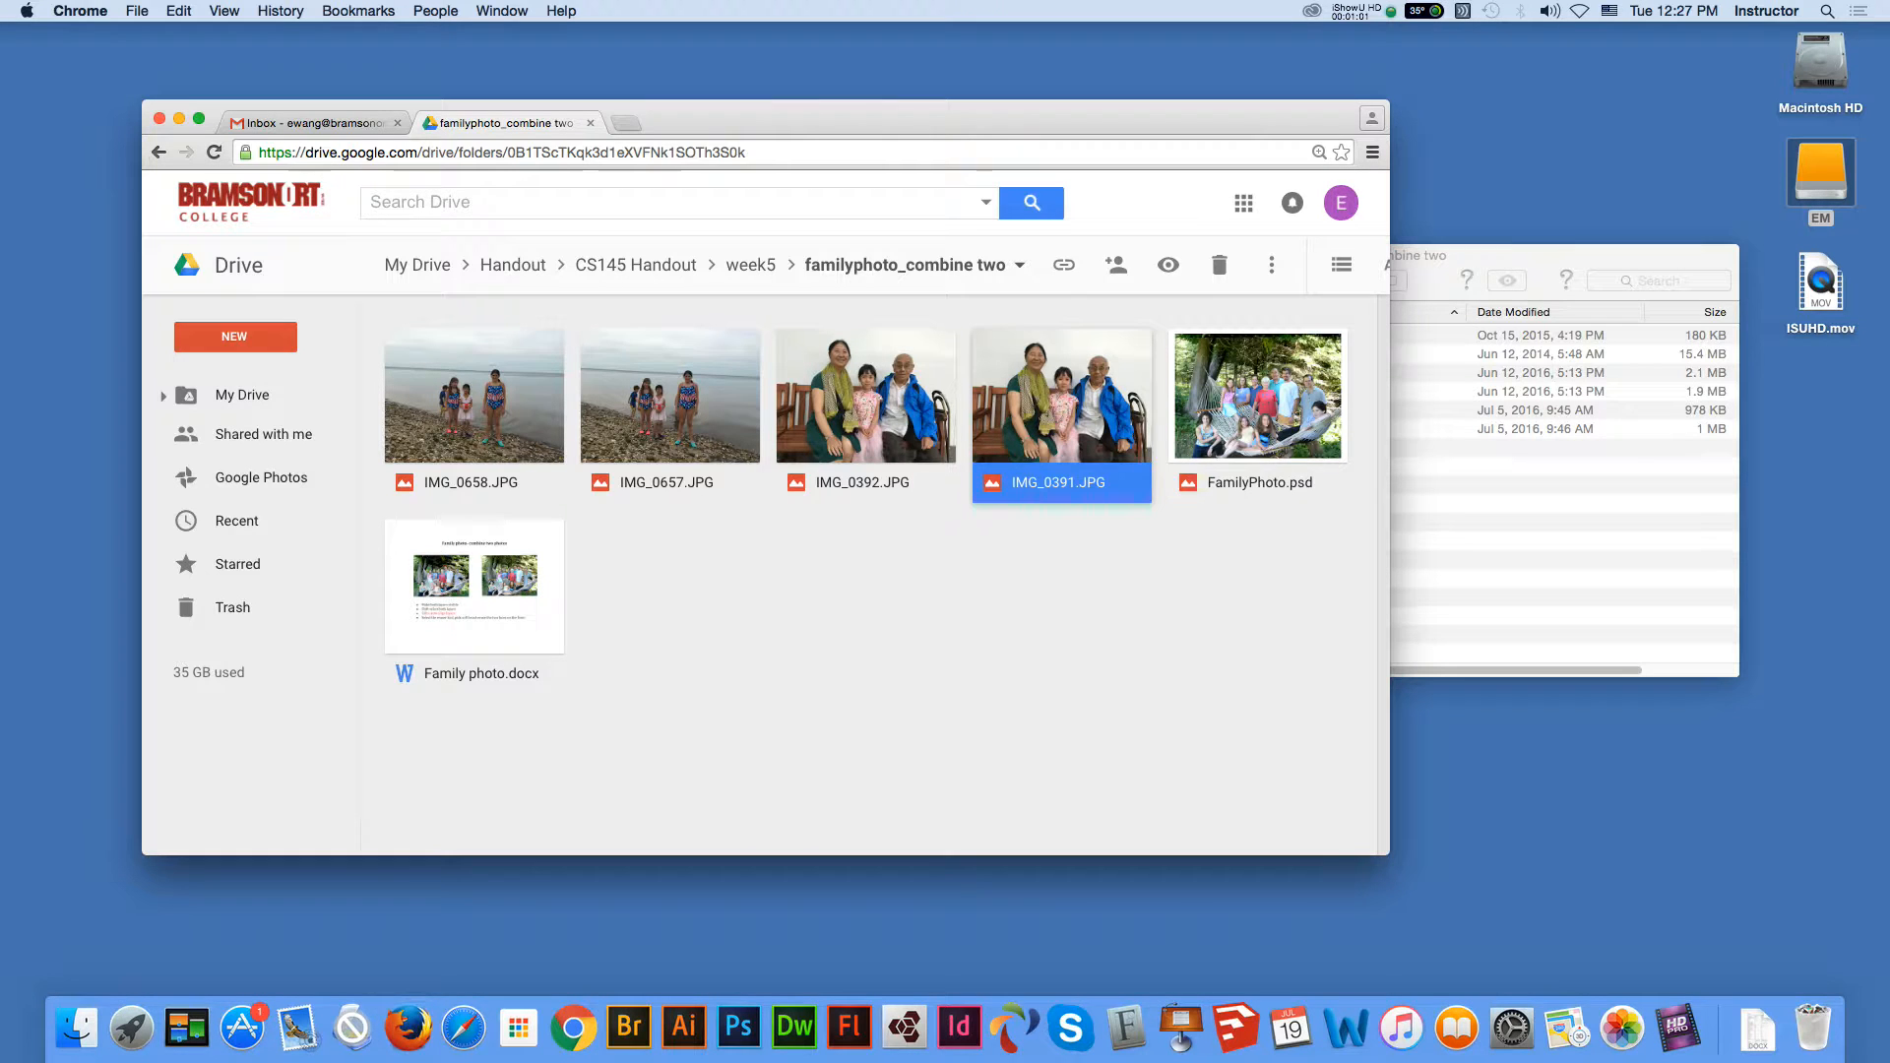
pyautogui.click(768, 669)
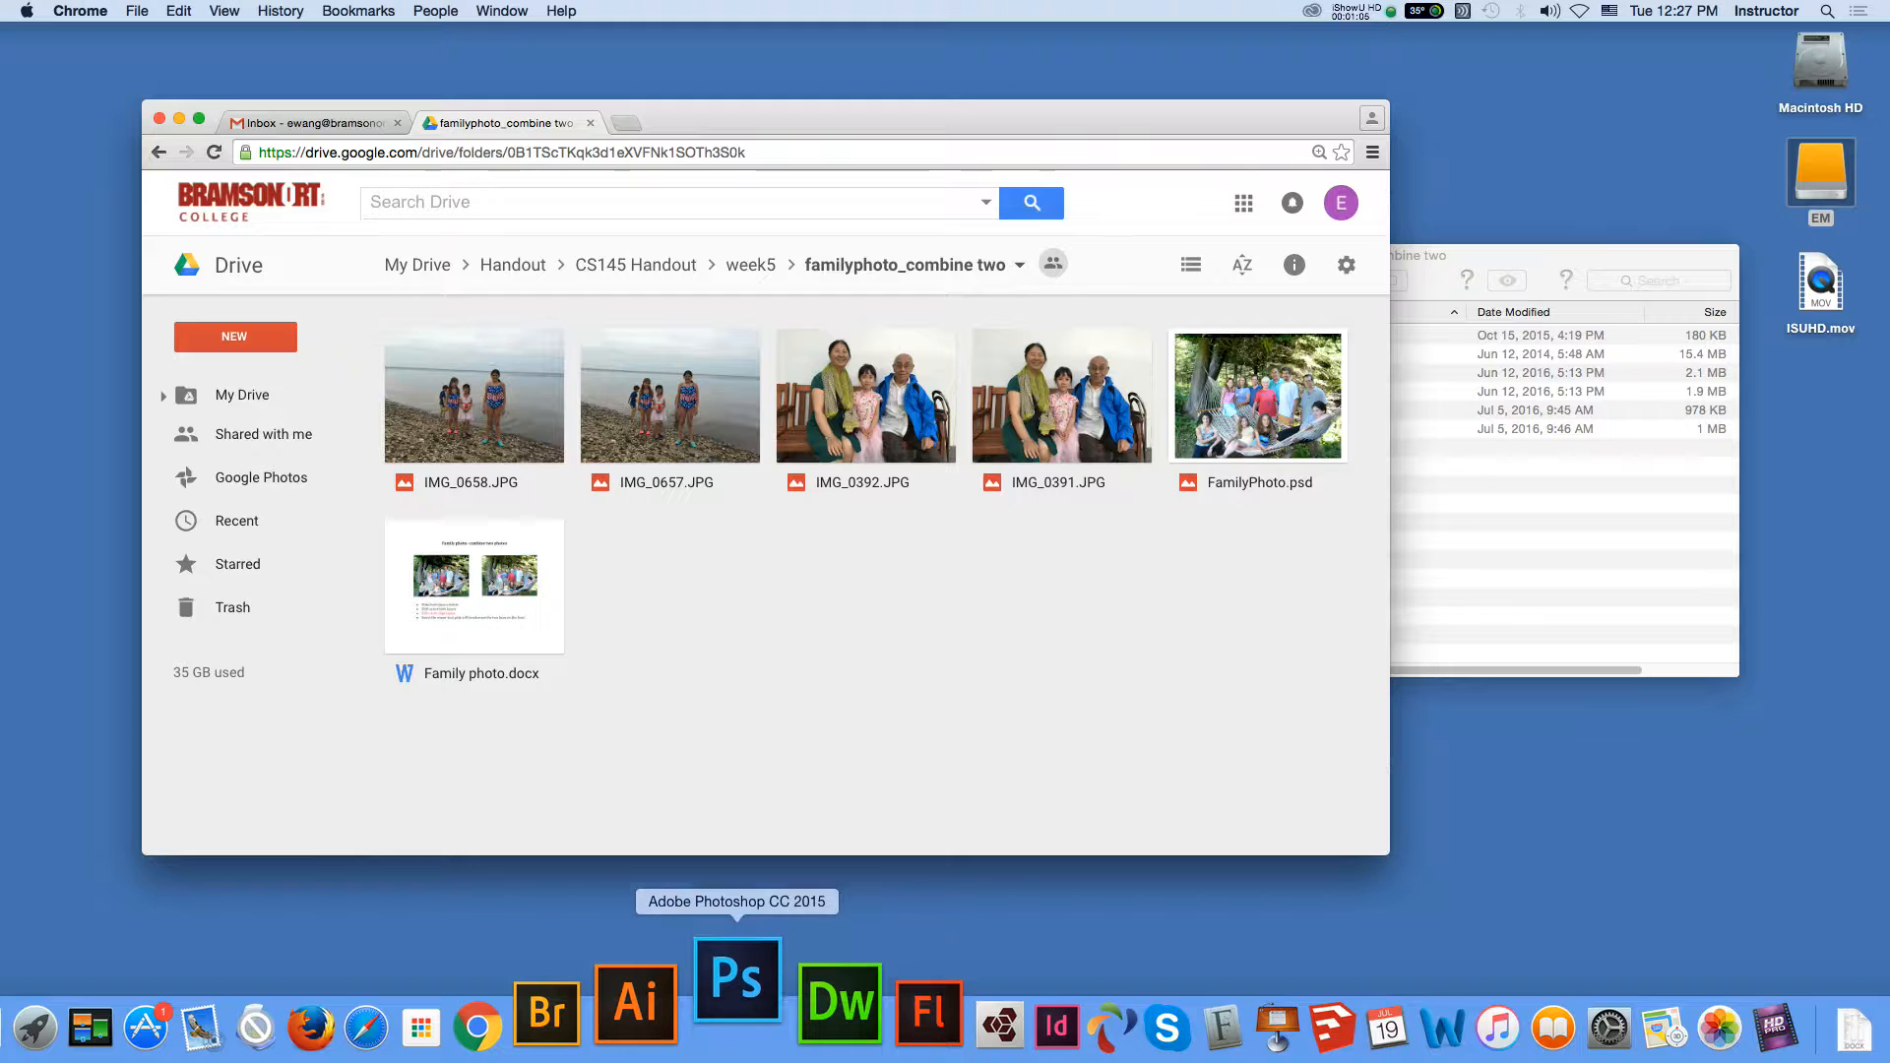
# Switch to Adobe Photoshop CC 2015 and start browsing for files in Adobe Bridge.
pyautogui.click(737, 974)
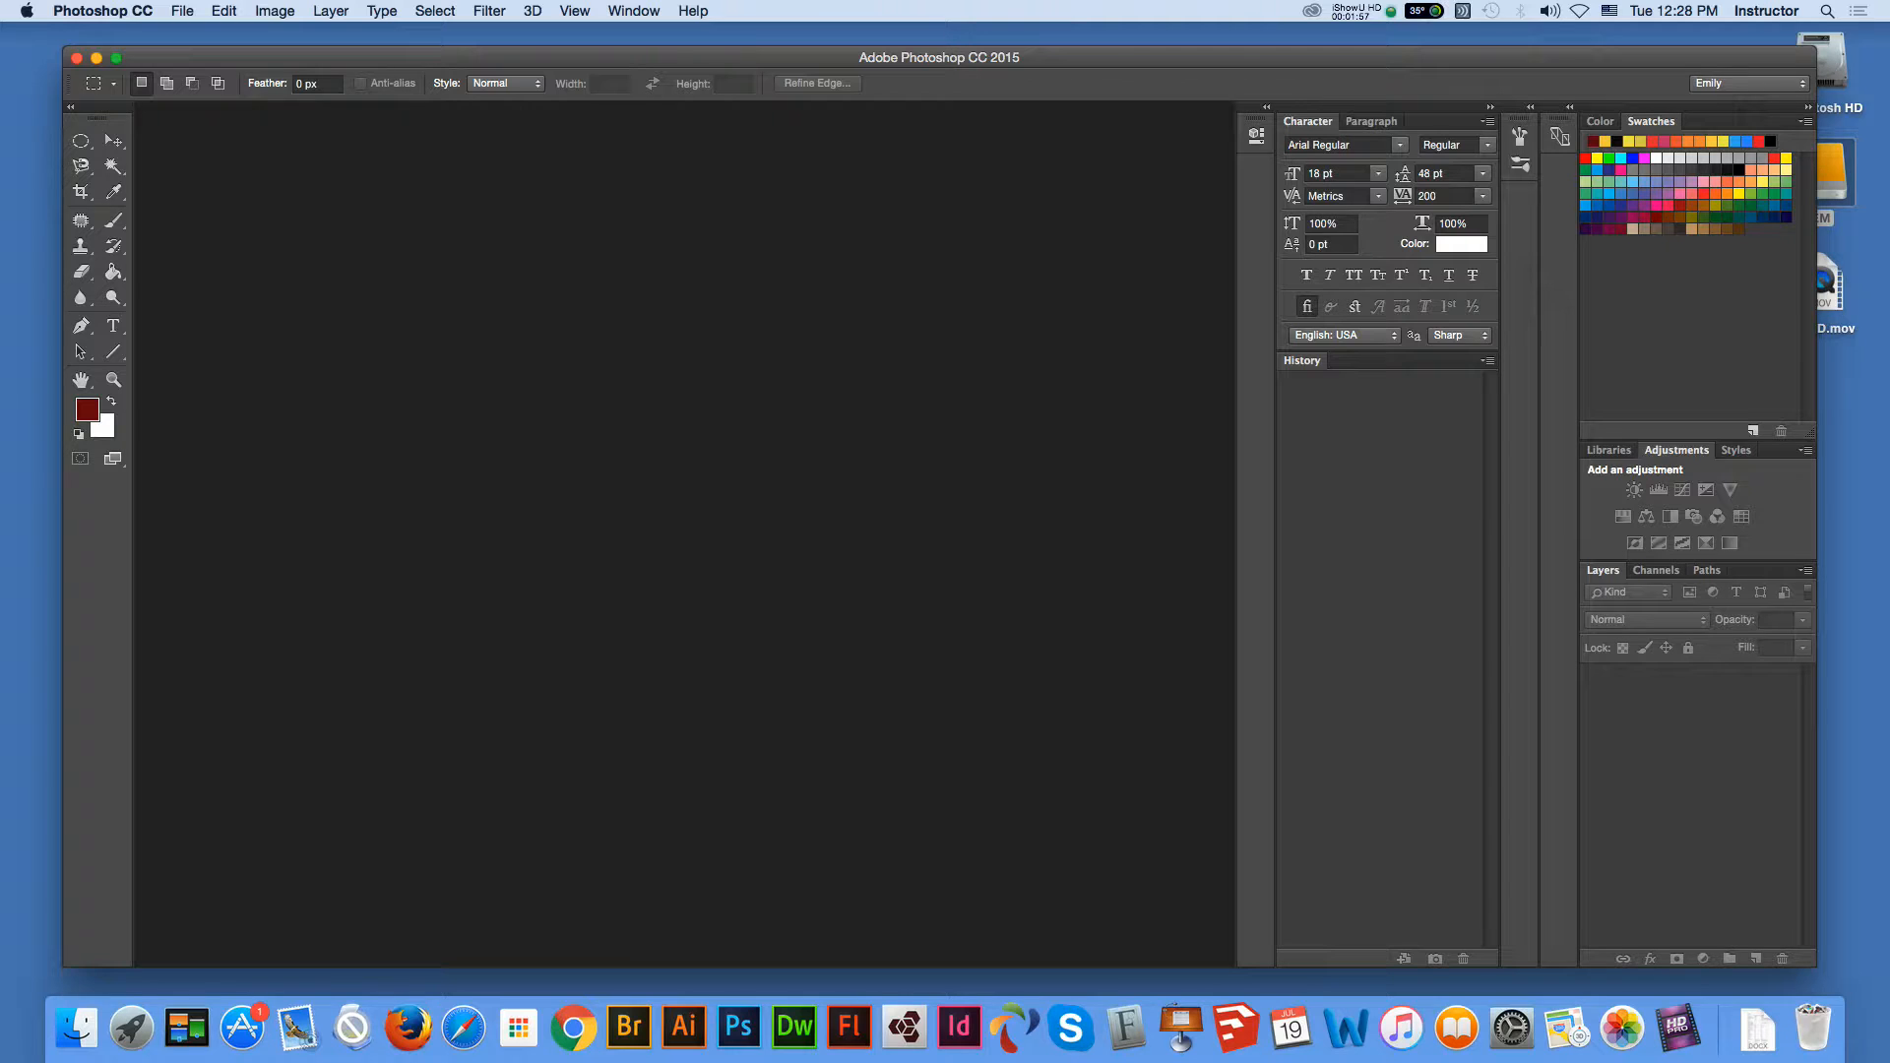
pyautogui.click(182, 11)
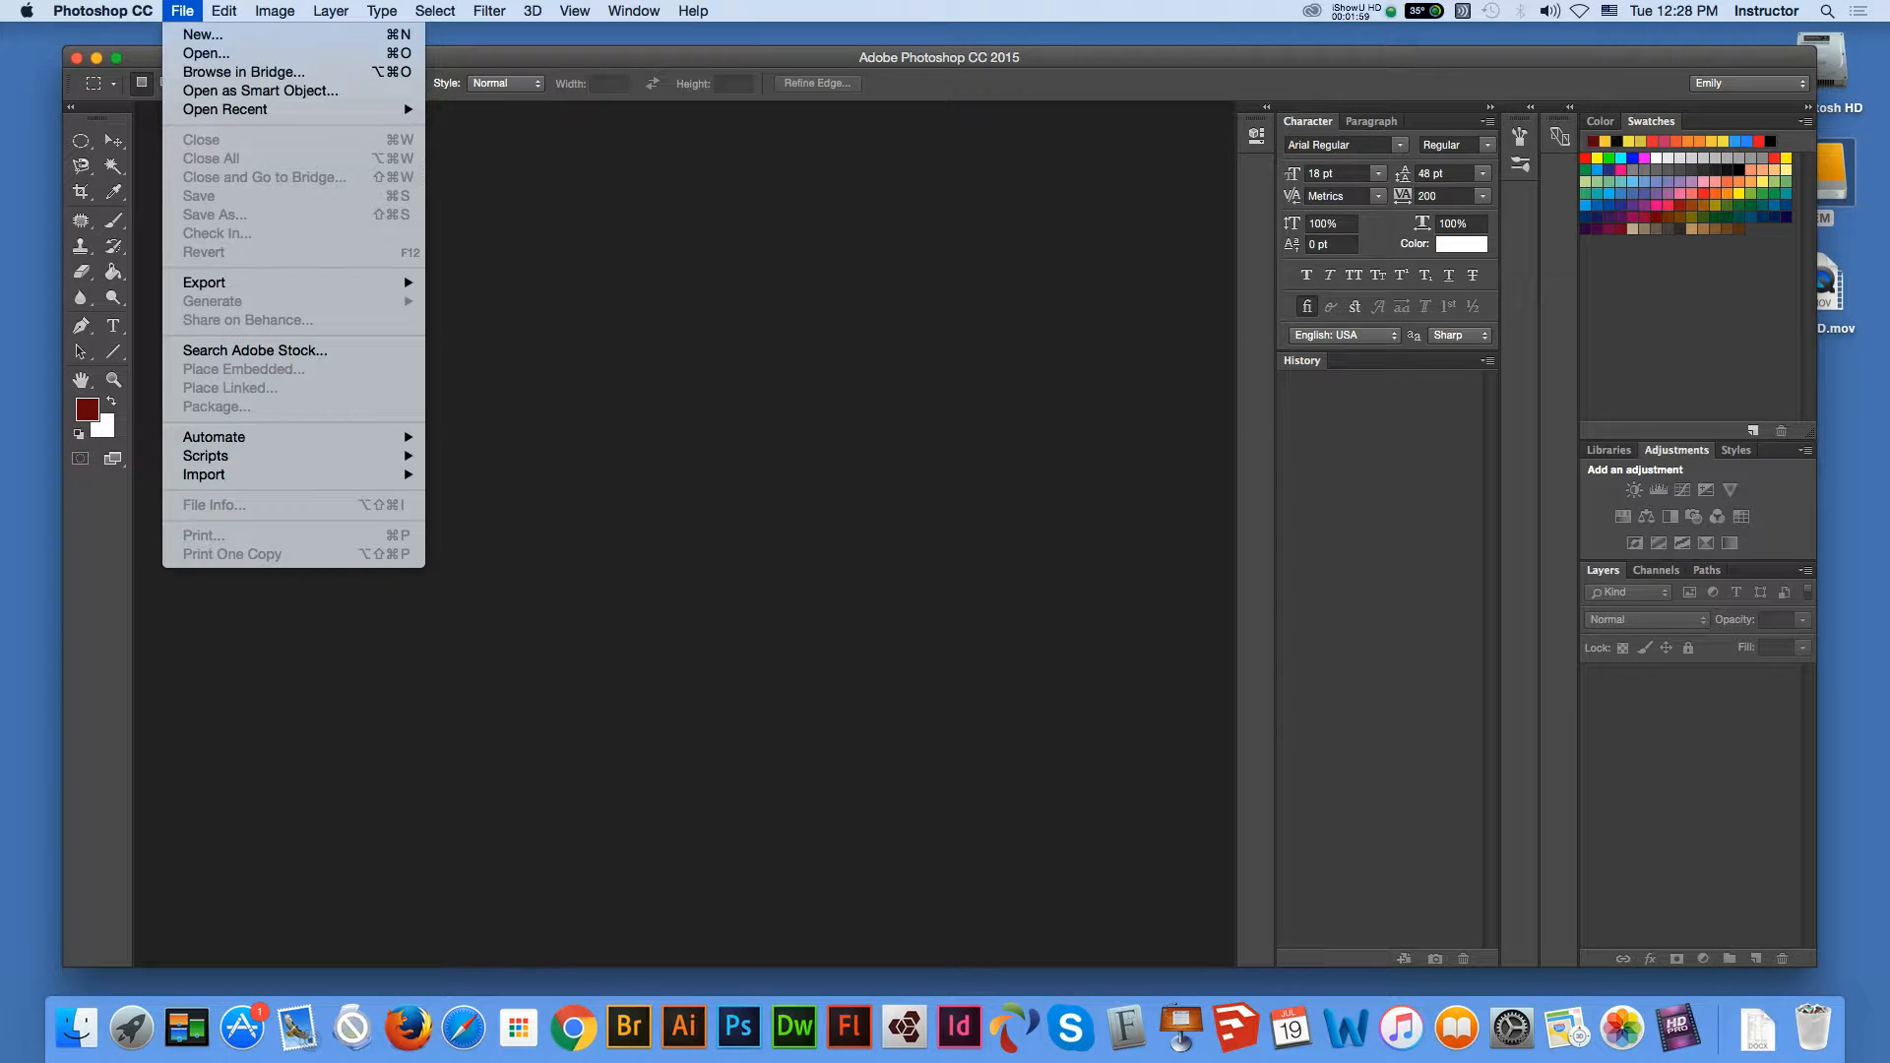
pyautogui.click(197, 75)
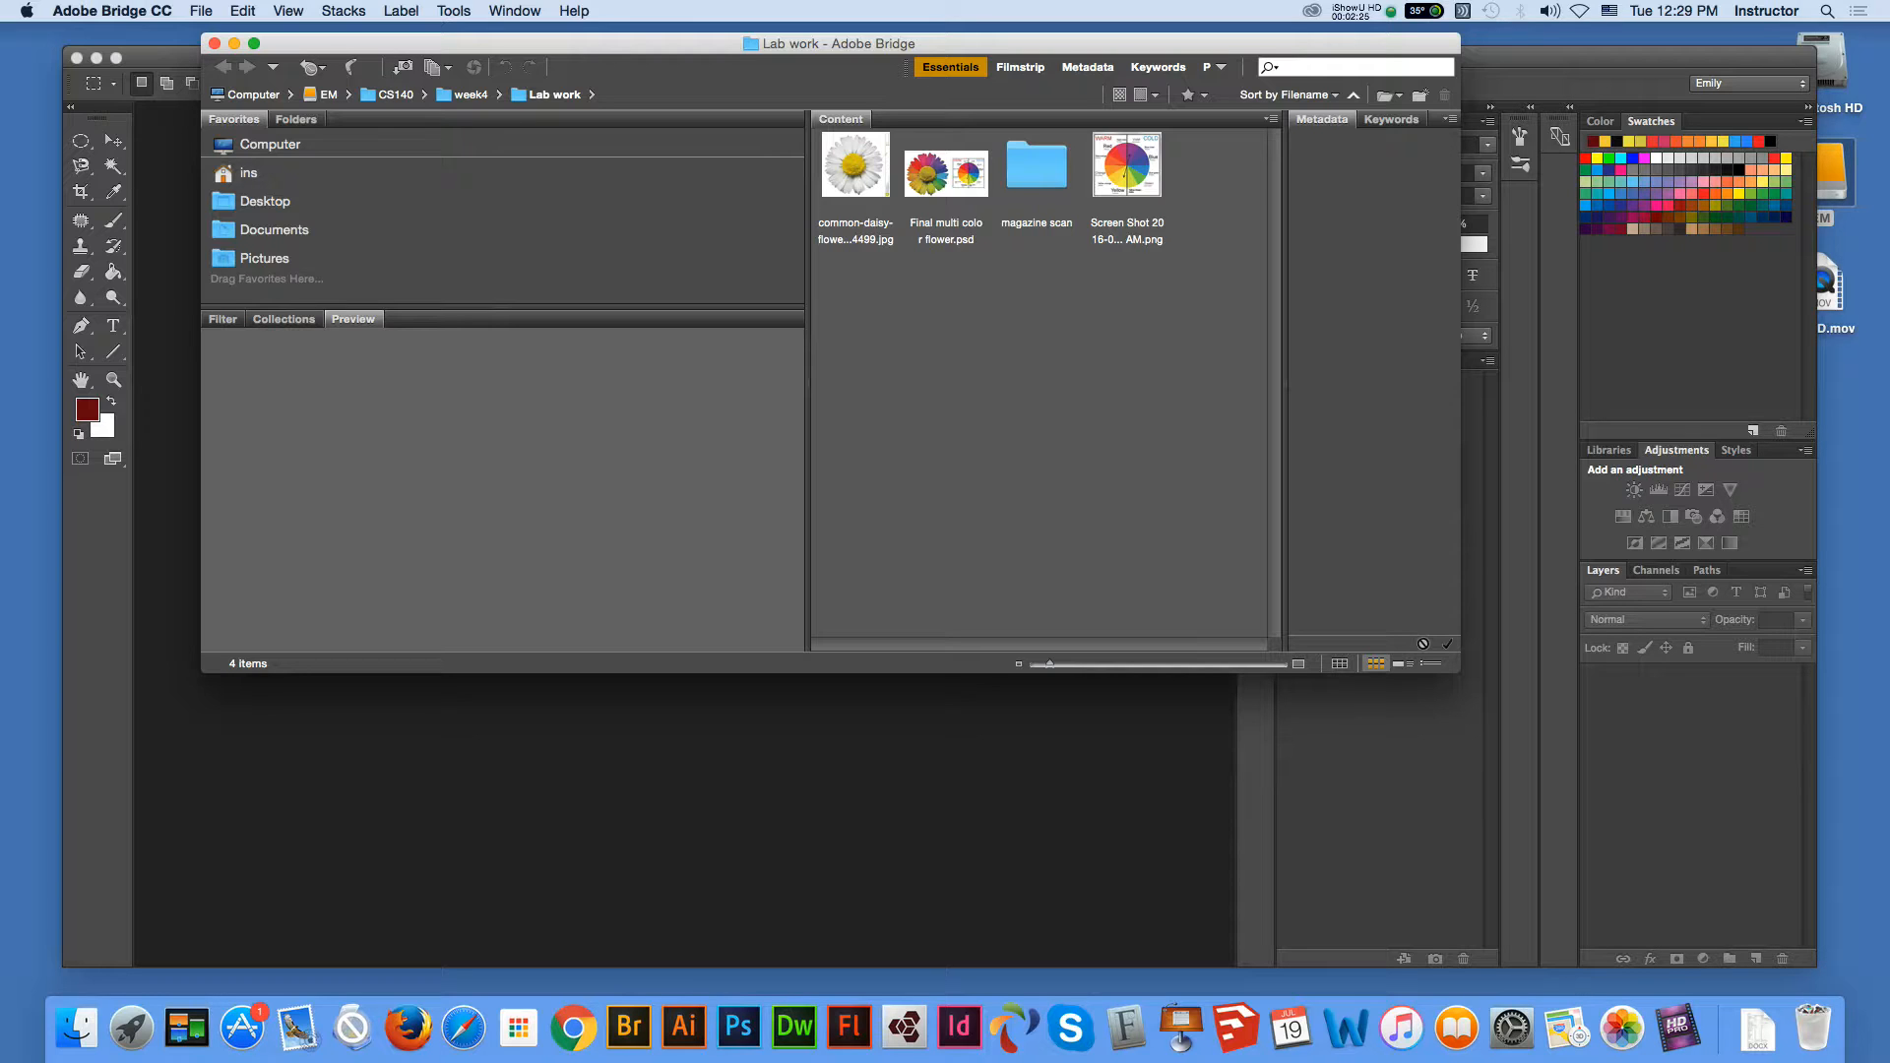
# Navigate on the EM drive to the CS145 > Week5 > familyphoto_combine two folder.
pyautogui.click(1833, 177)
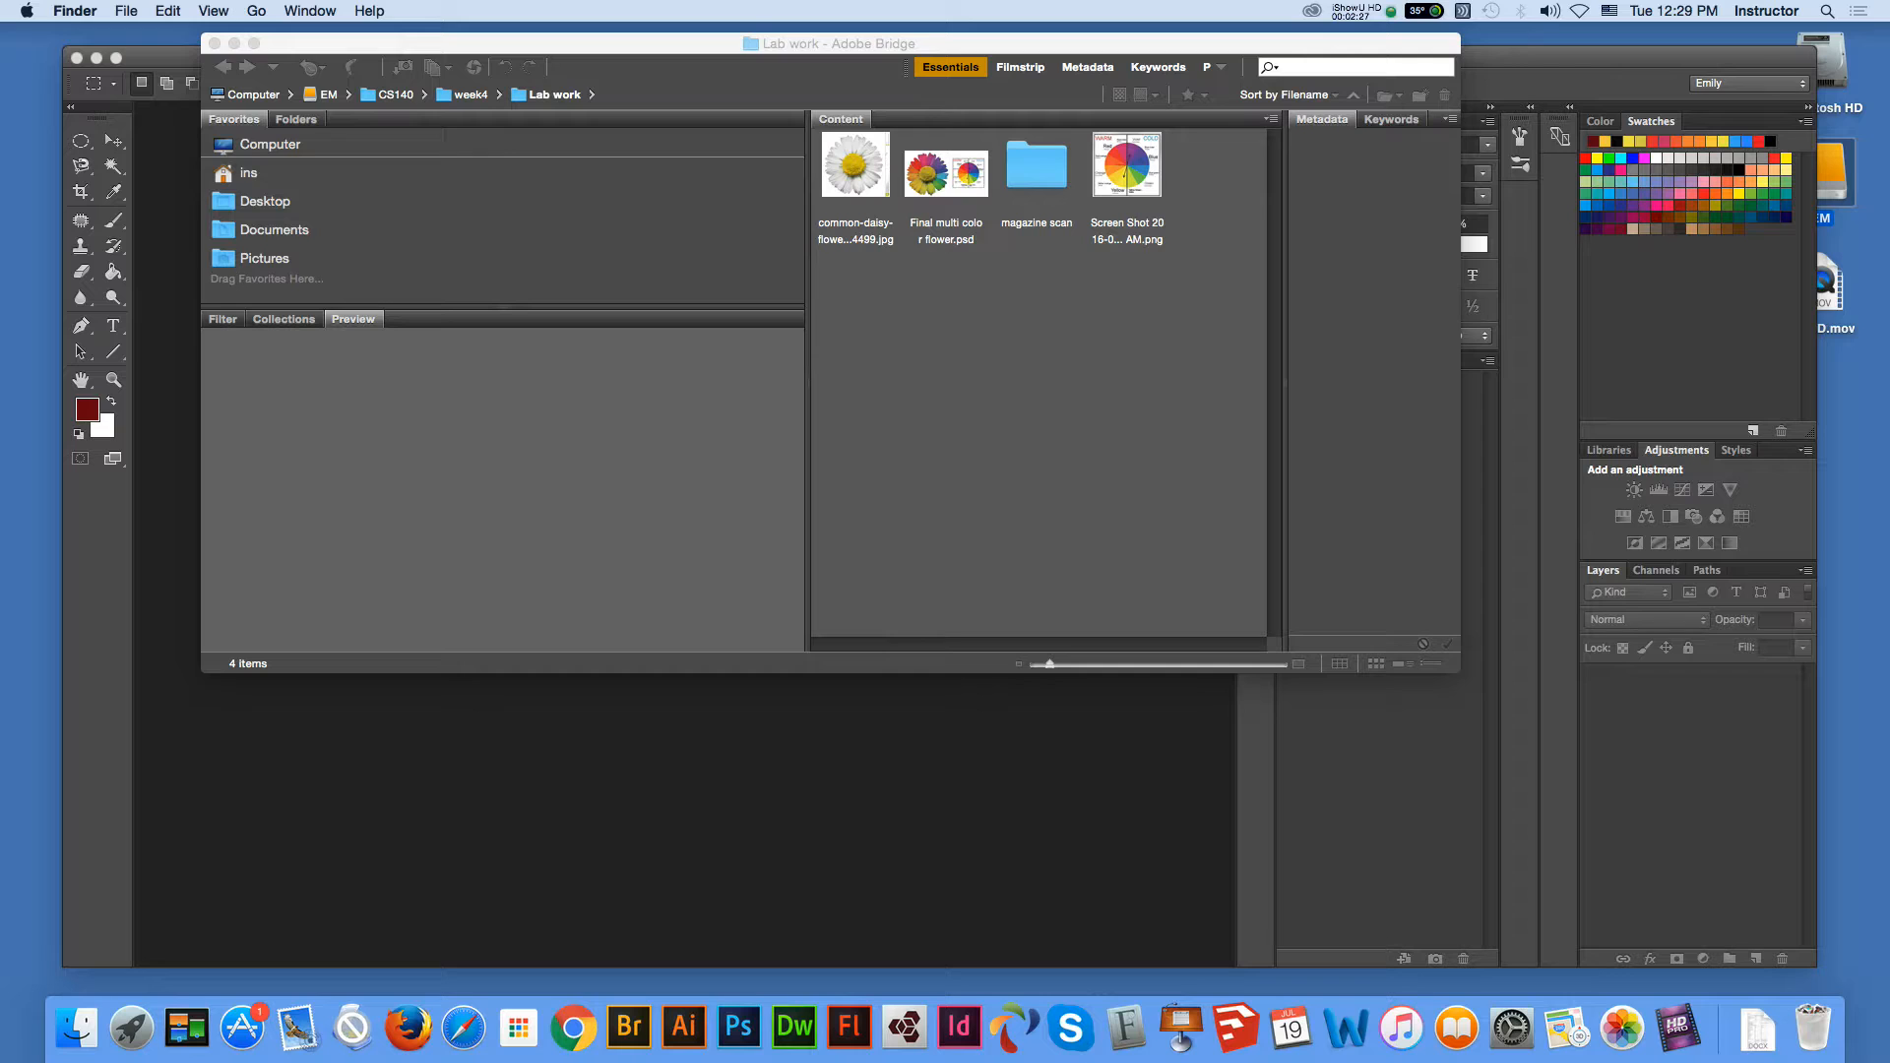
pyautogui.press('super+Tab')
pyautogui.click(328, 95)
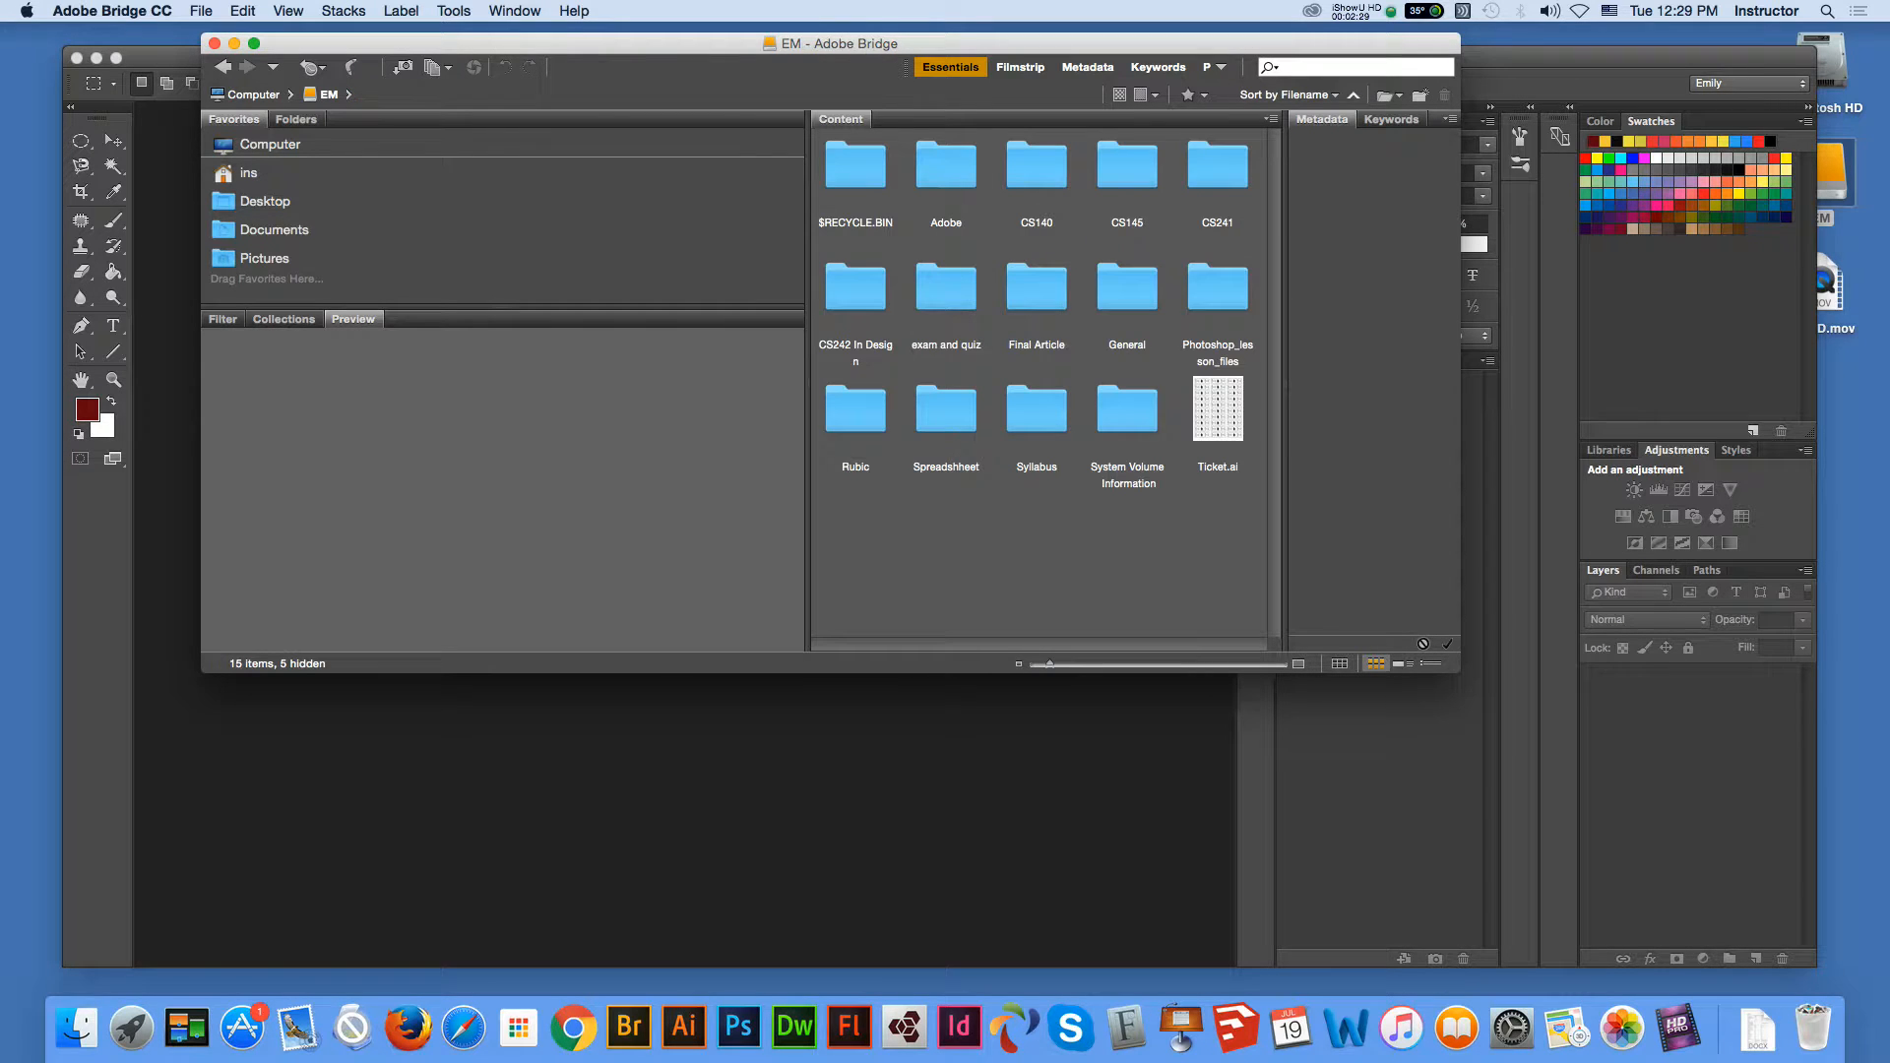
pyautogui.doubleClick(1128, 168)
pyautogui.click(1036, 288)
pyautogui.doubleClick(1037, 289)
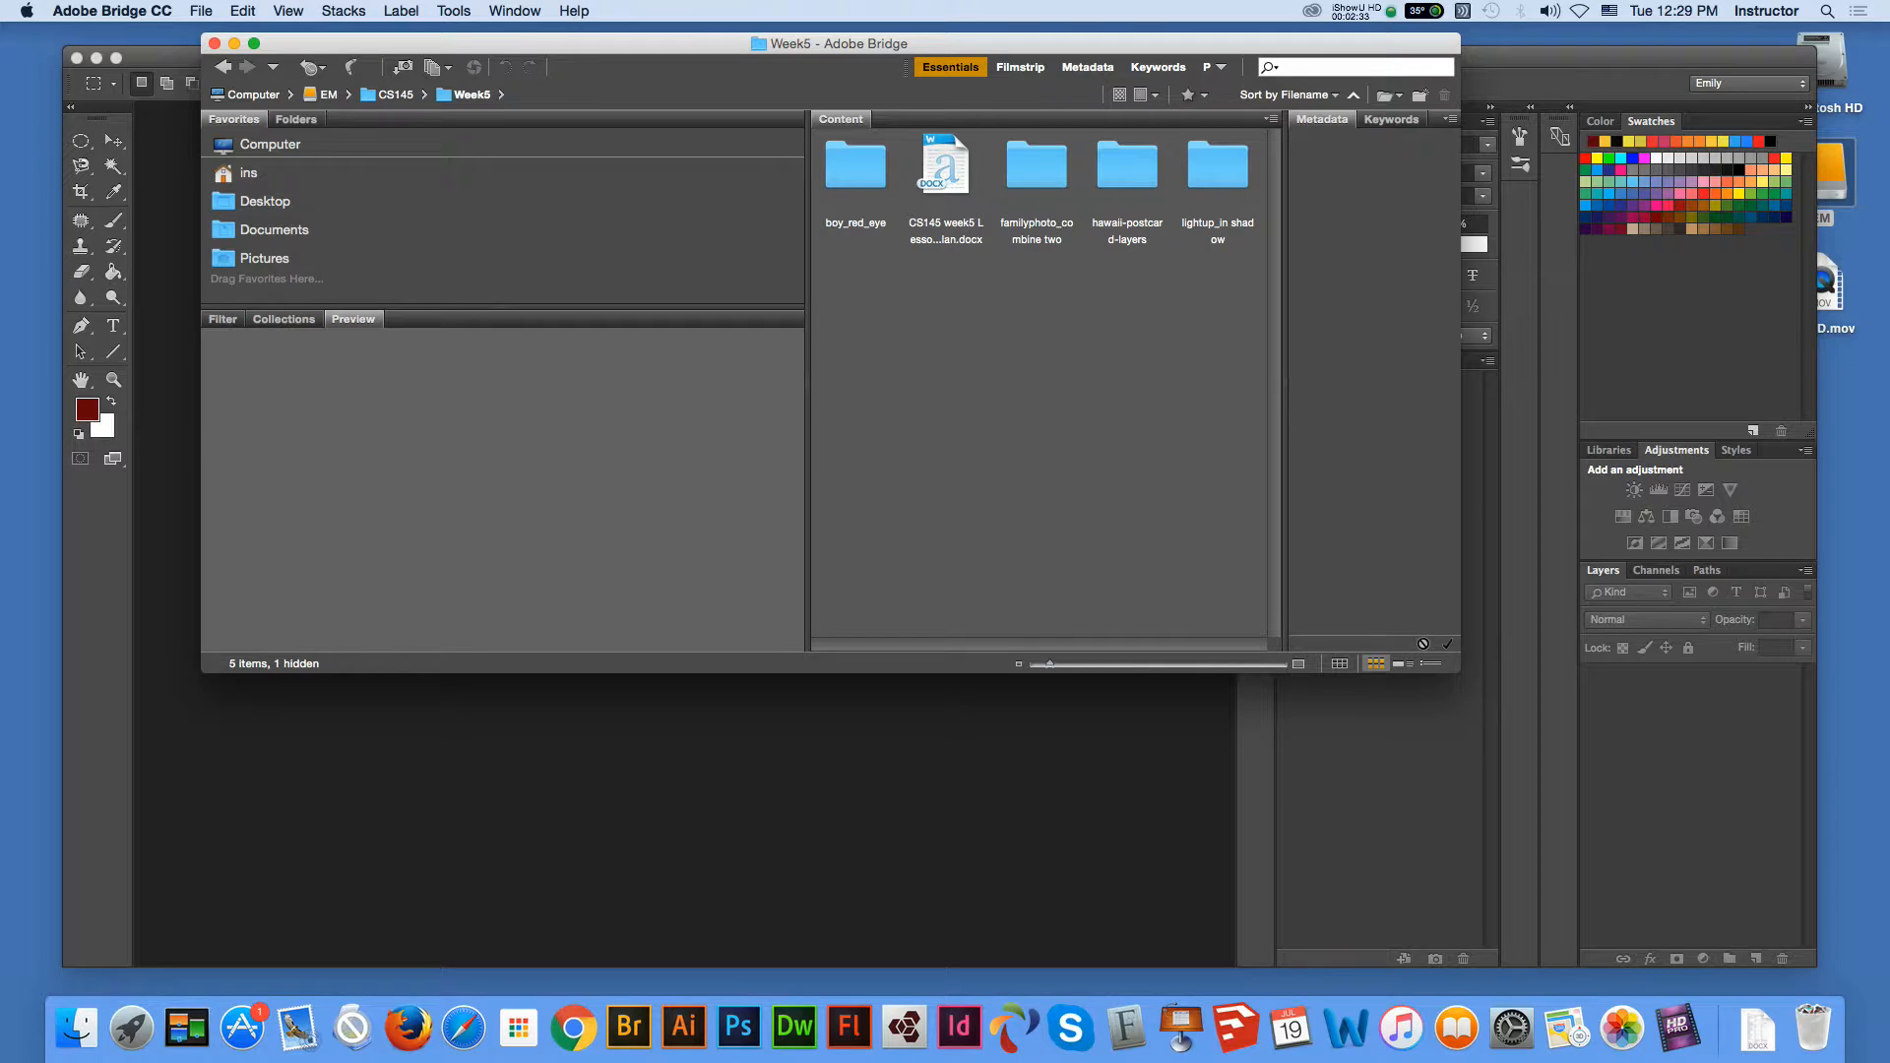
pyautogui.doubleClick(1037, 167)
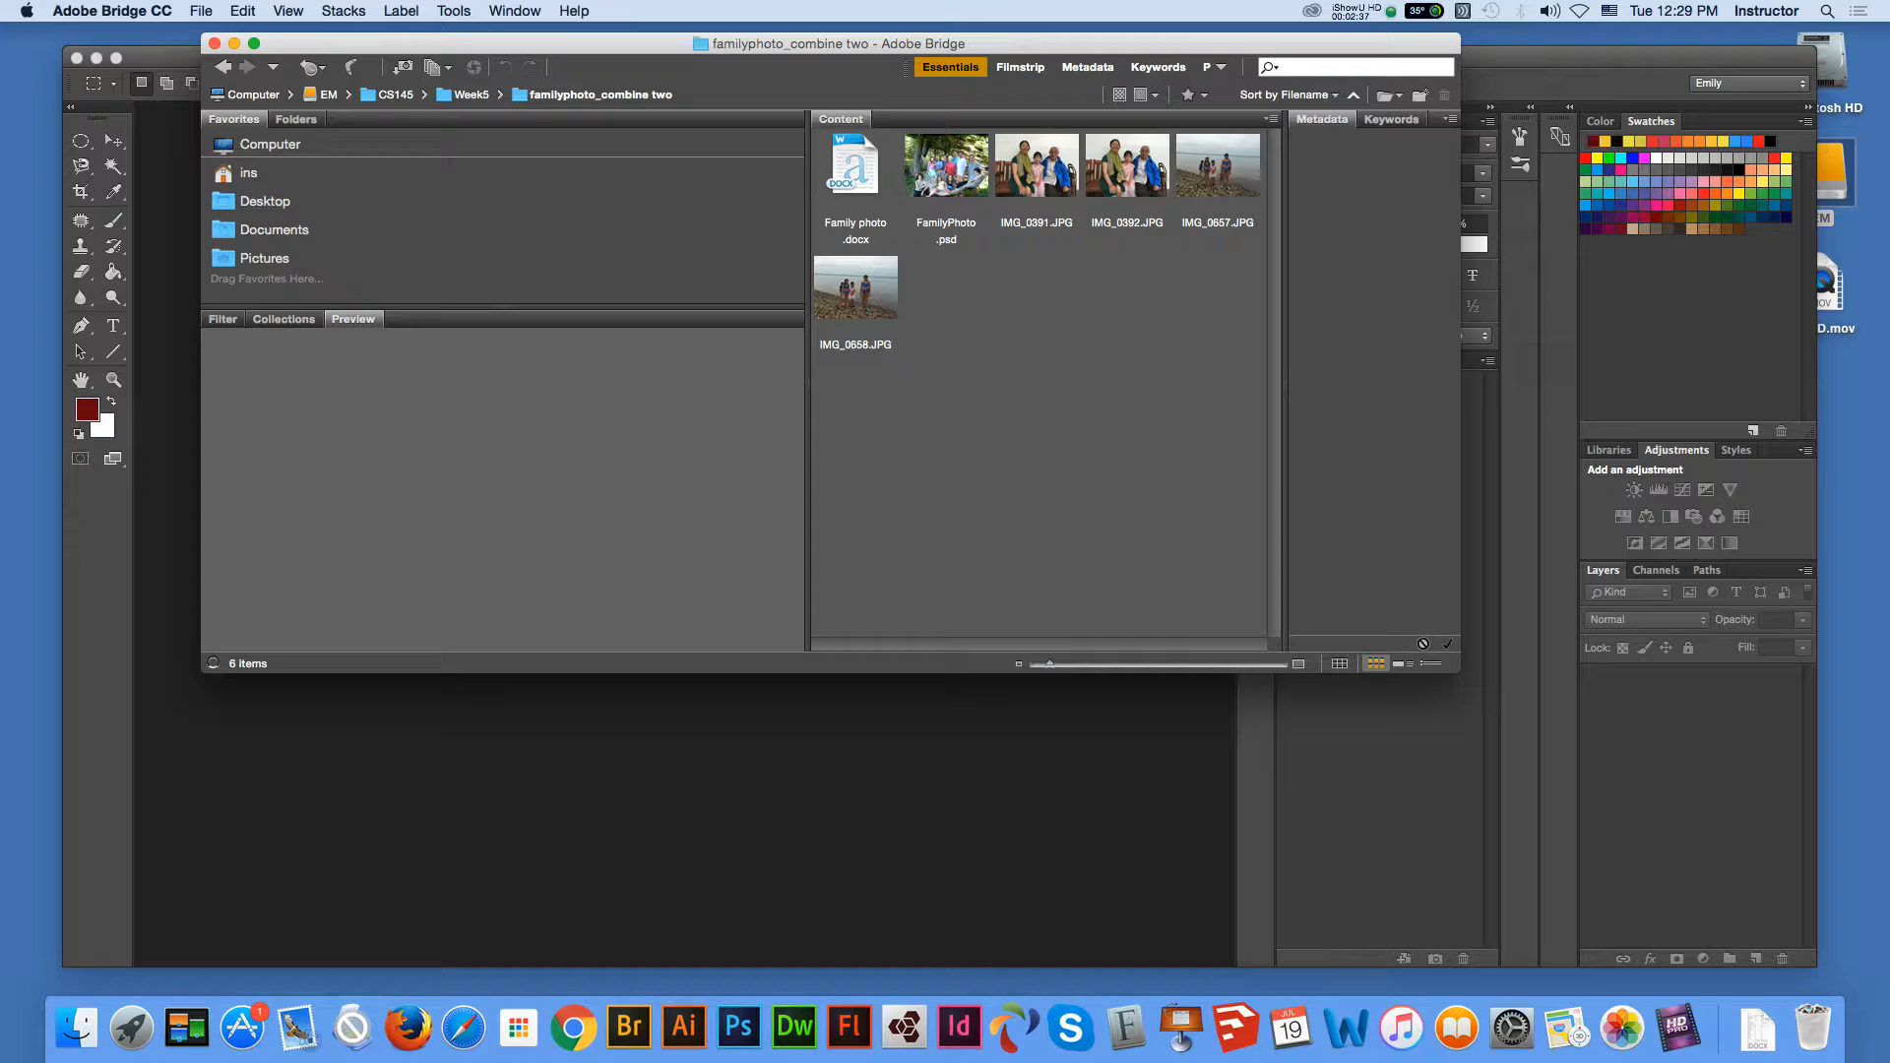
# Open IMG_0391.JPG and IMG_0392.JPG together with Adobe Photoshop CC 2015.
pyautogui.click(1037, 167)
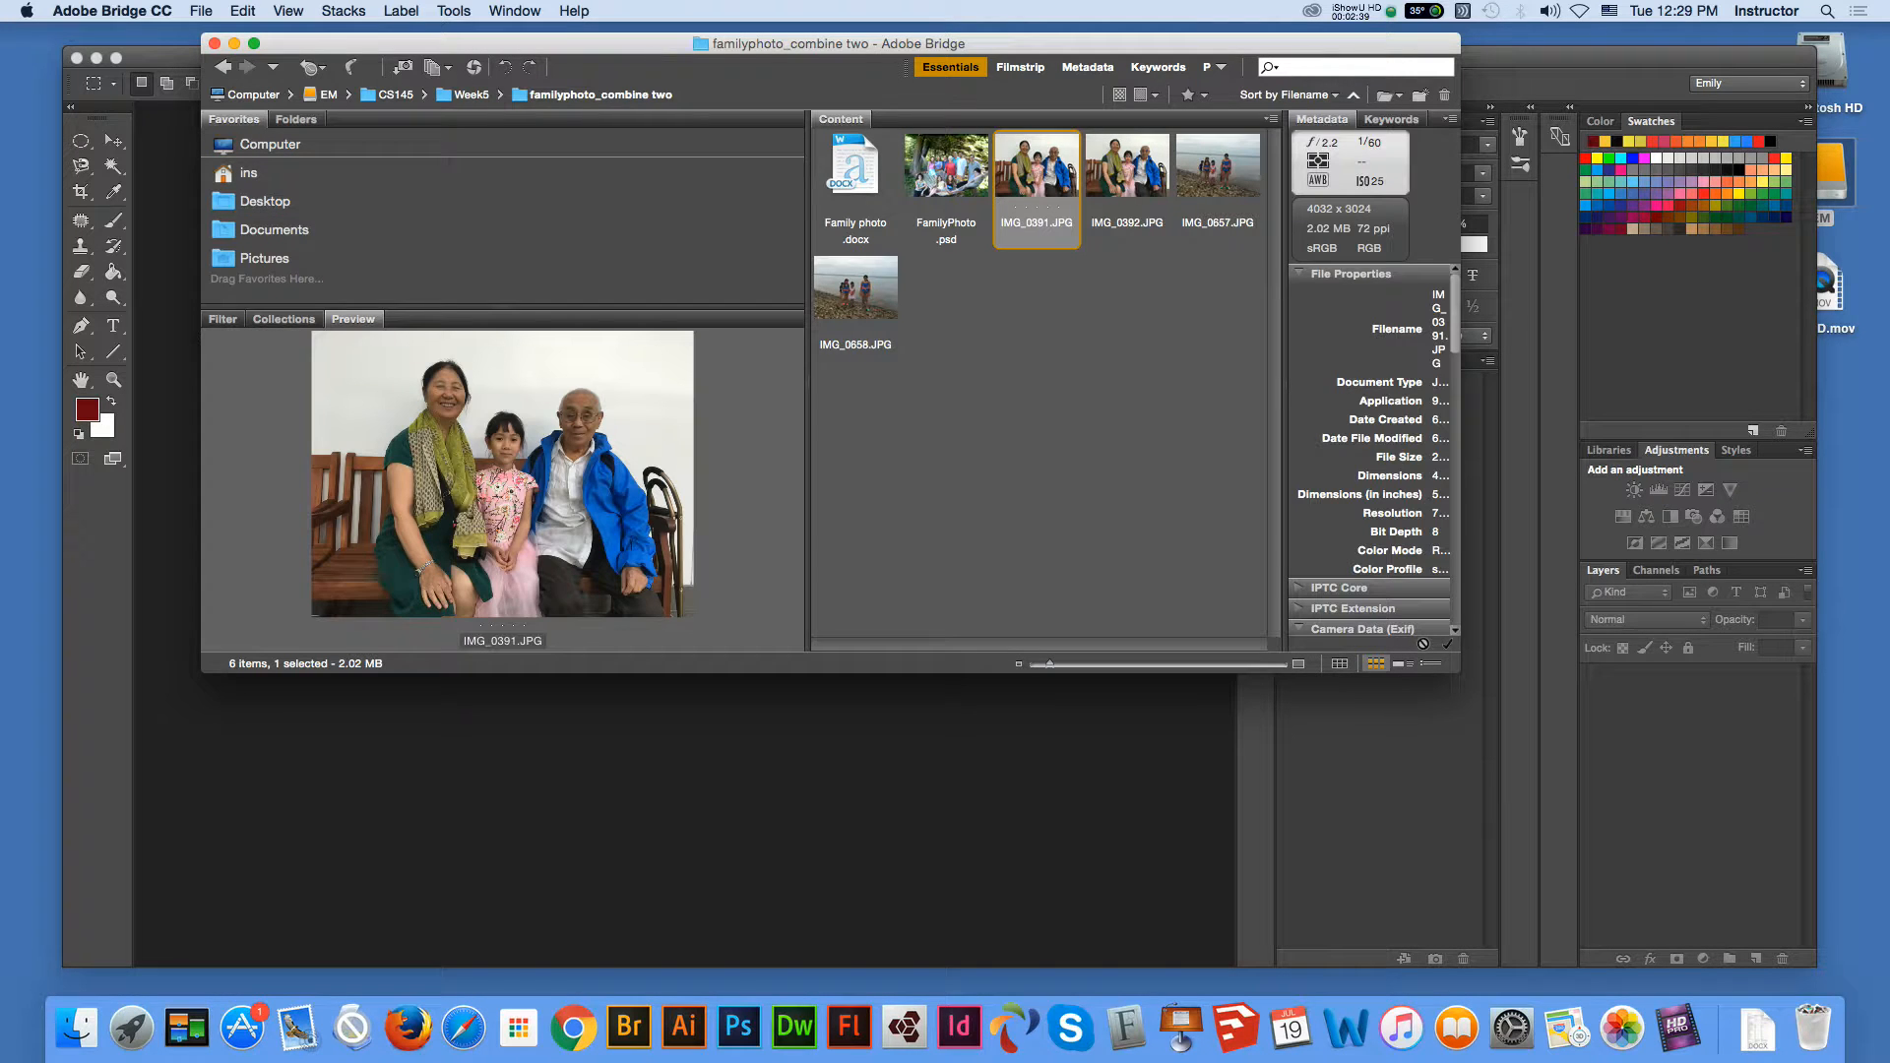
pyautogui.keyDown('shift'); pyautogui.click(1127, 167); pyautogui.keyUp('shift')
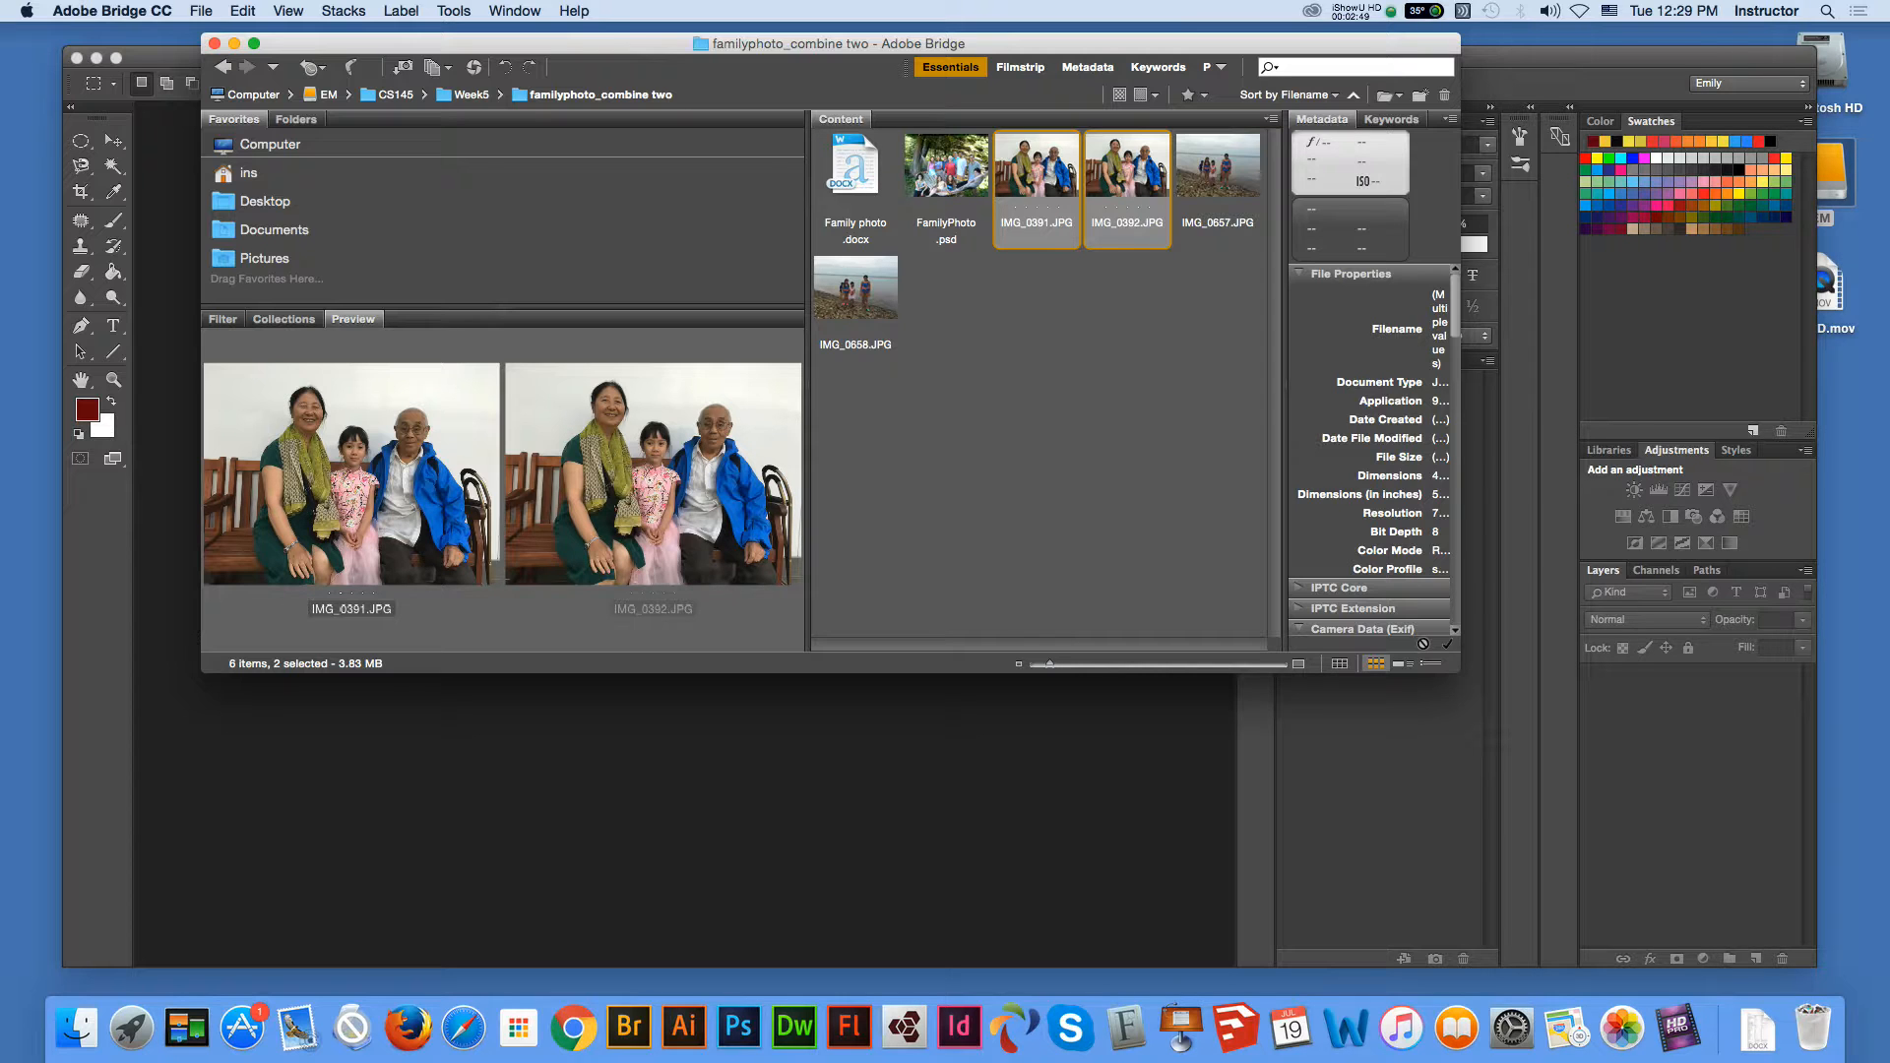
pyautogui.rightClick(1044, 177)
pyautogui.moveTo(1132, 209)
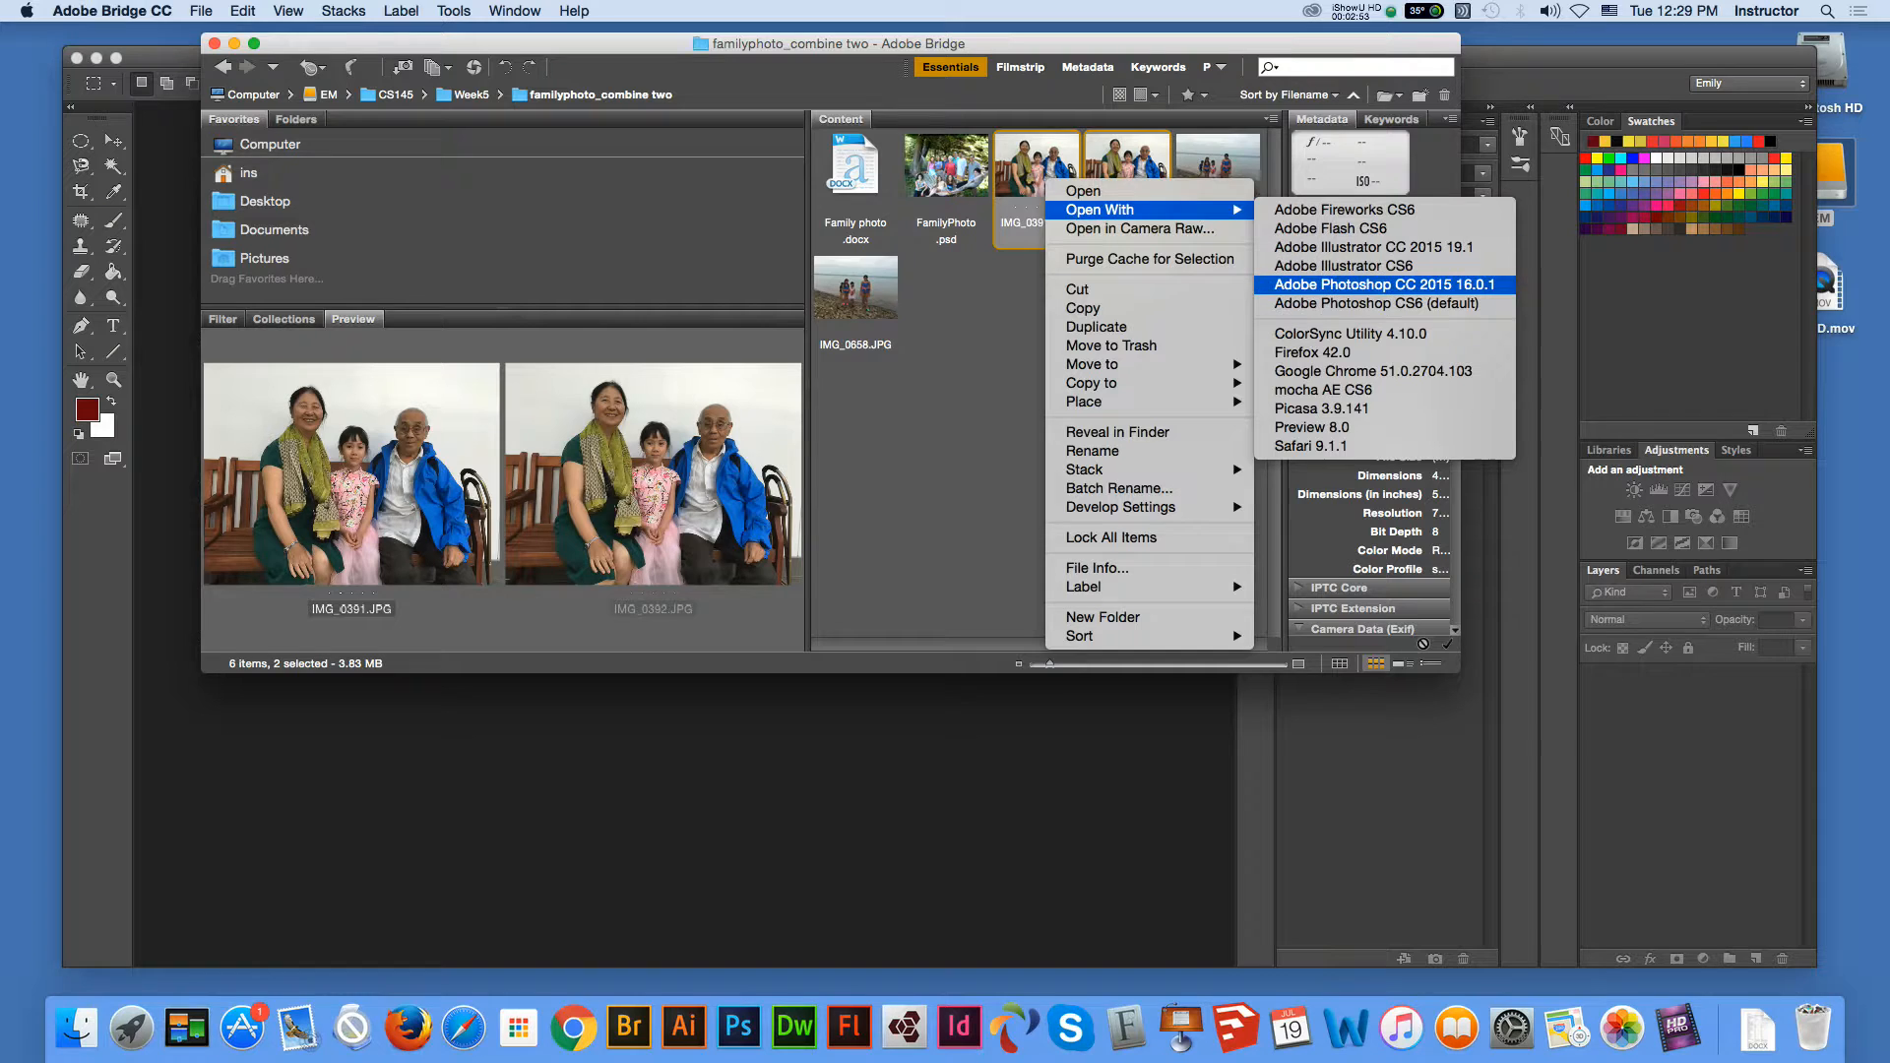
pyautogui.press('Return')
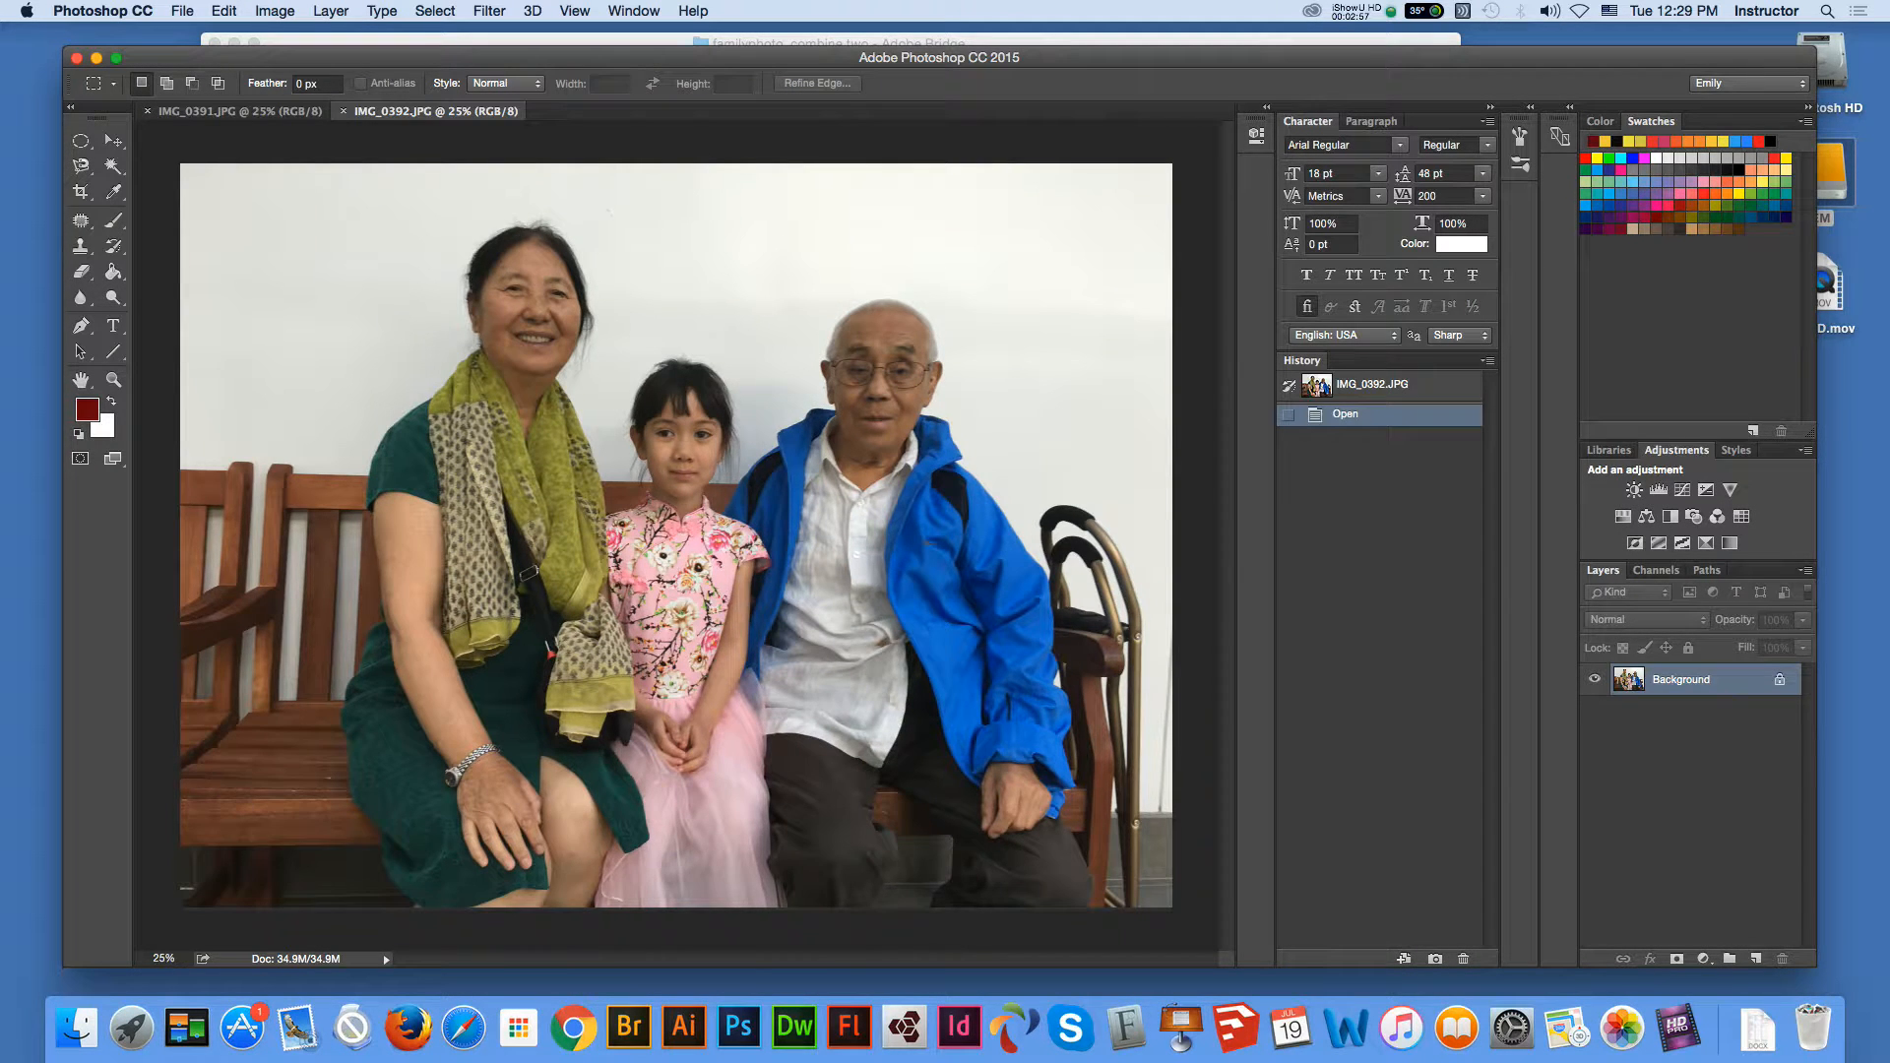
# Arrange the two open photos side by side in a 2-up Vertical layout.
pyautogui.click(633, 10)
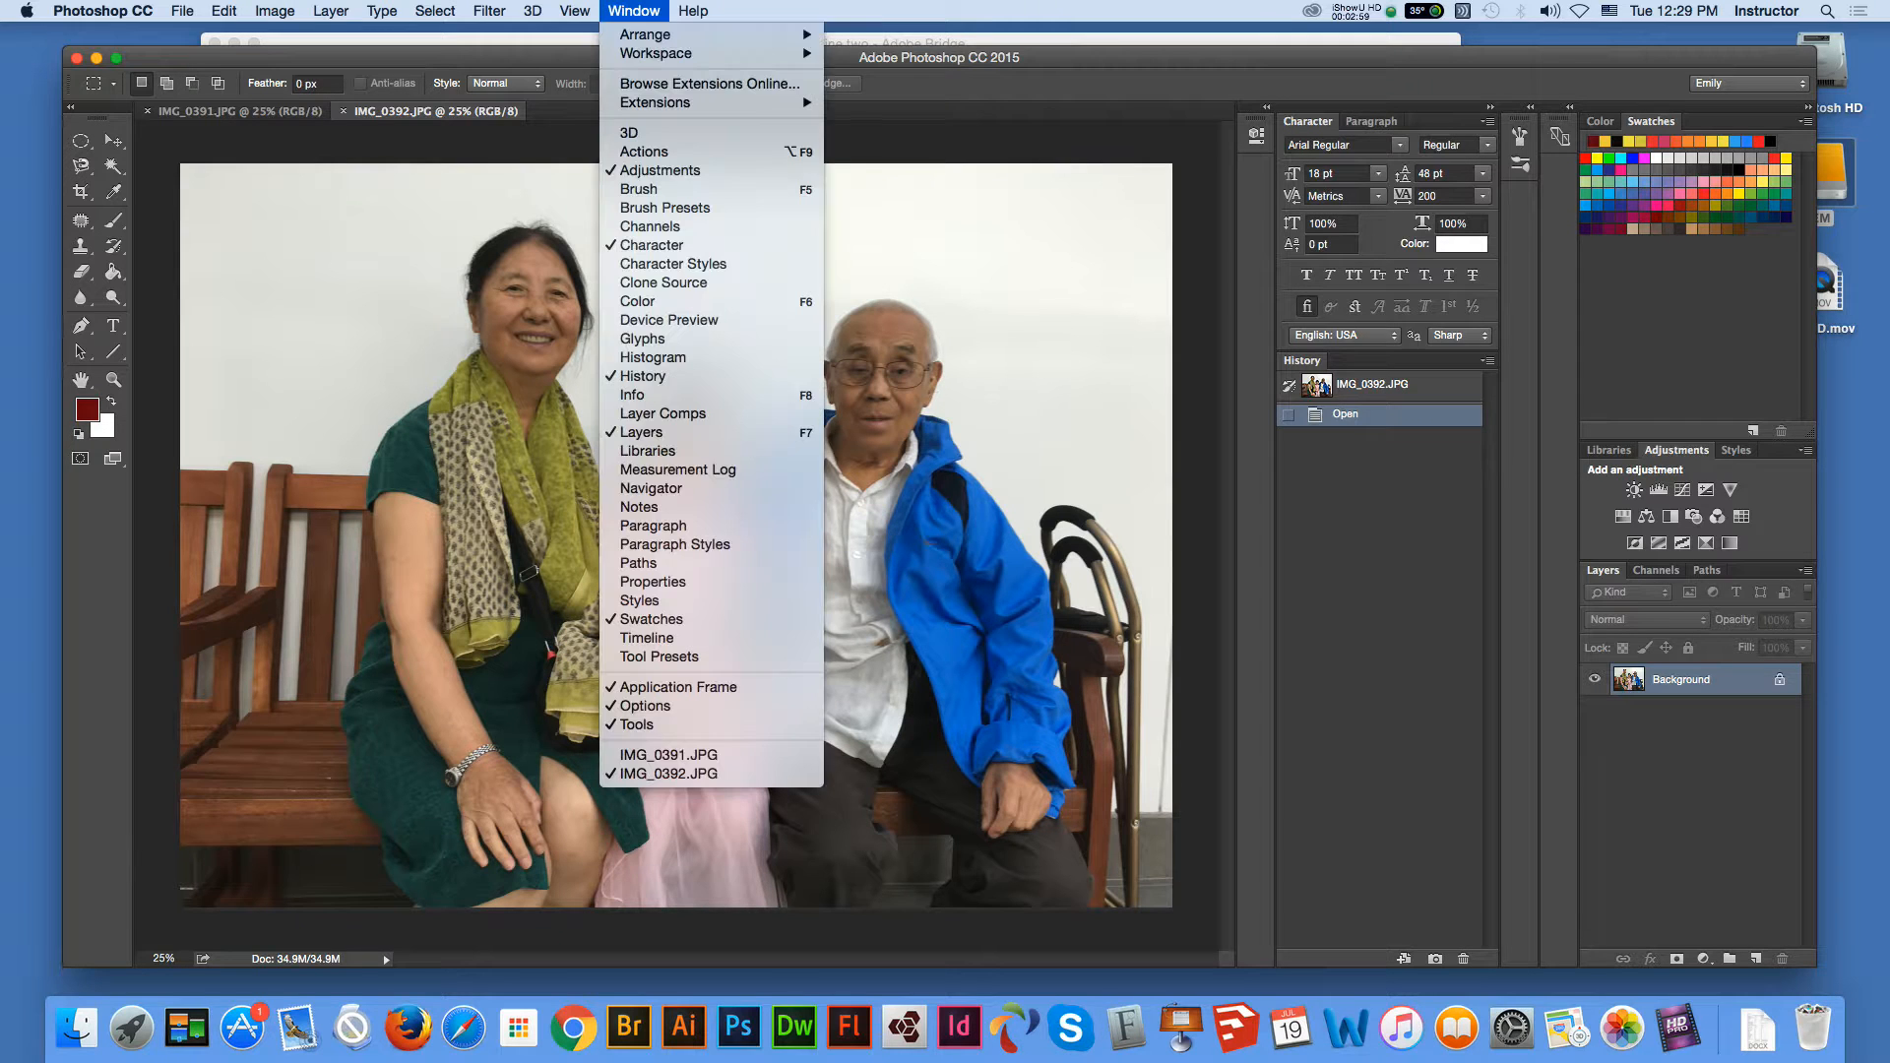
pyautogui.moveTo(646, 35)
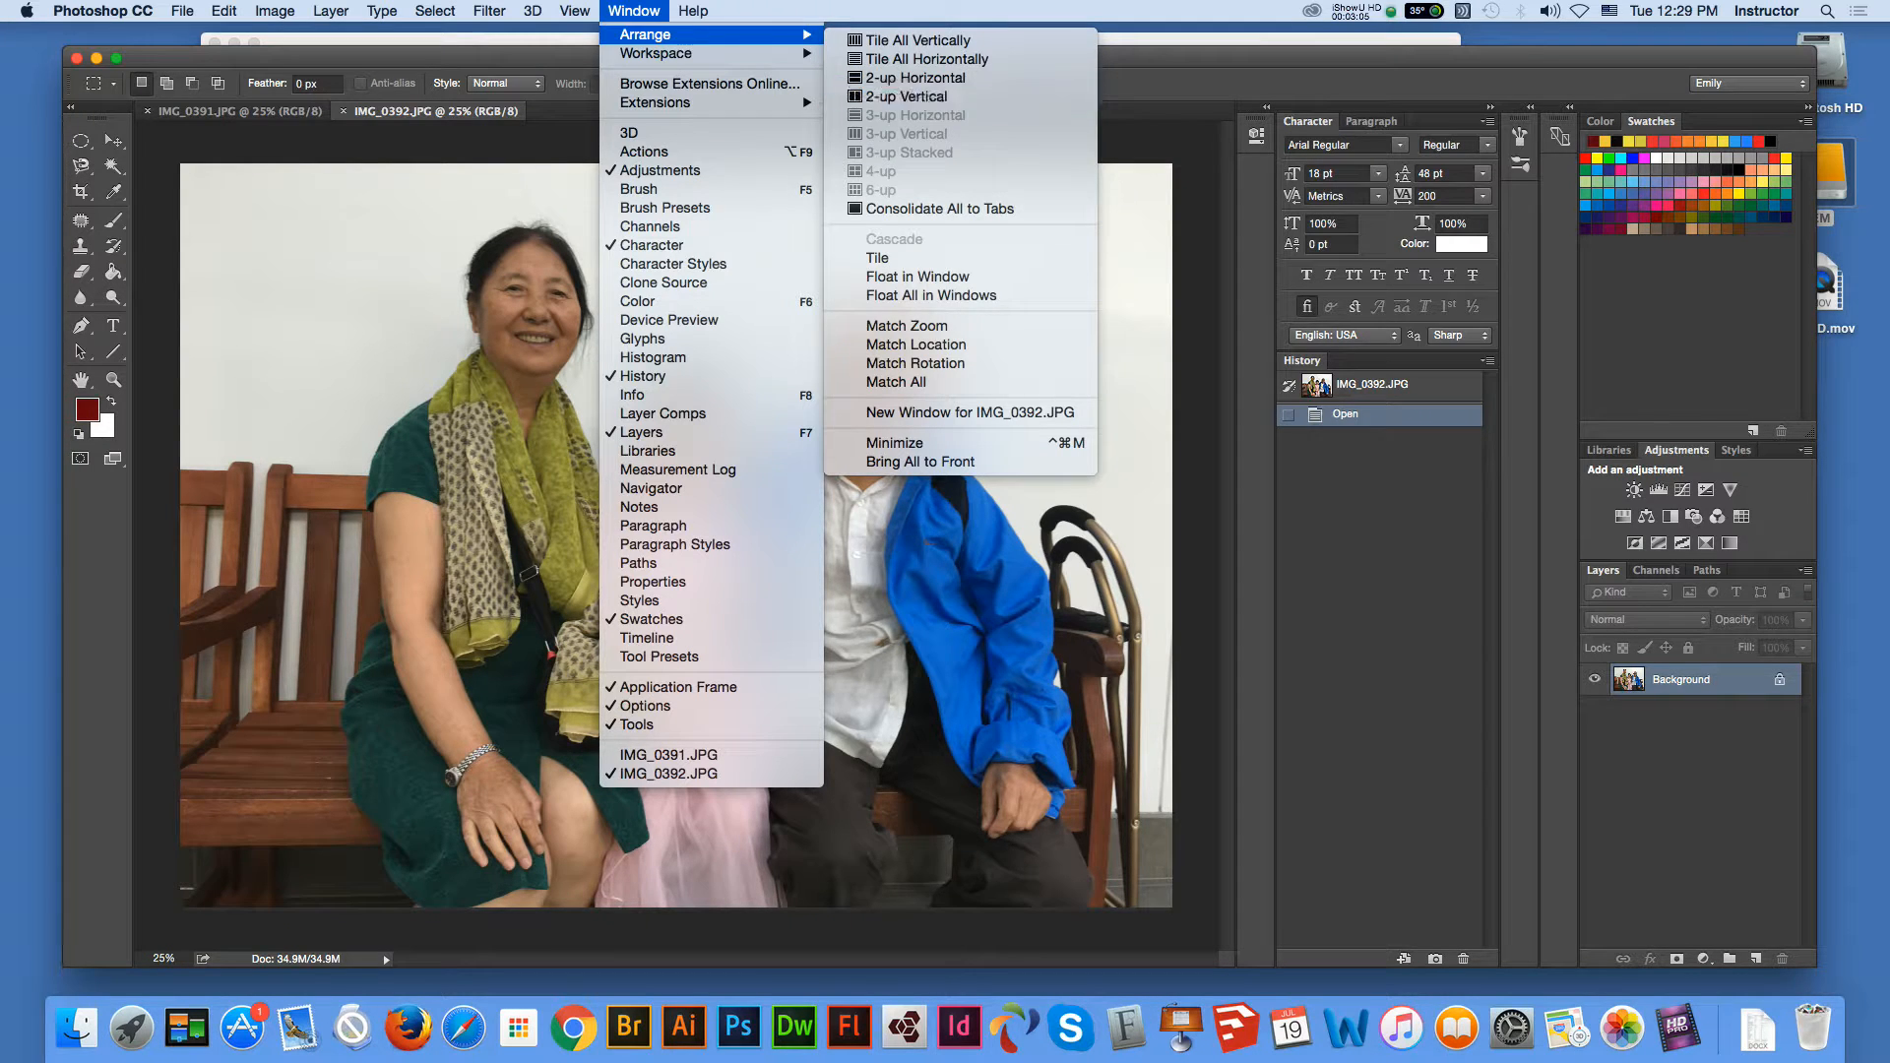
pyautogui.click(906, 97)
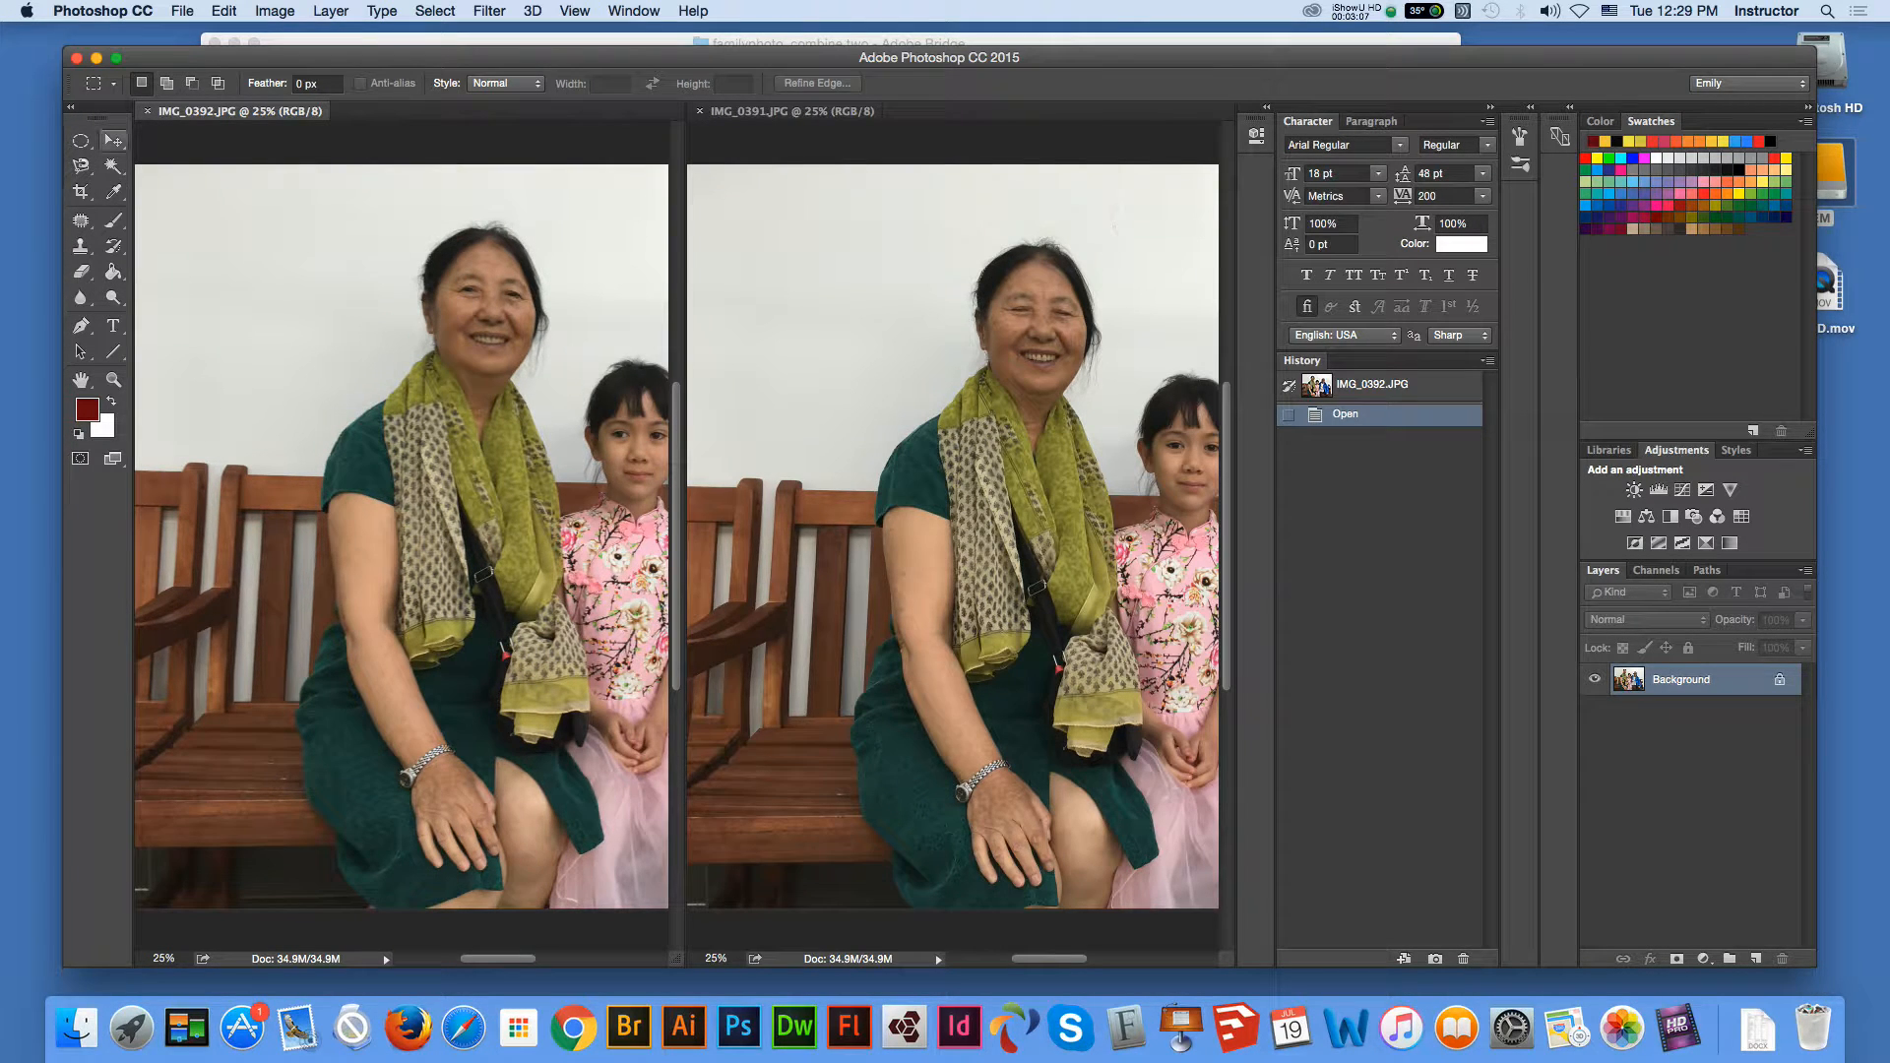
# Activate the Move tool and try to bring the IMG_0391.JPG photo into IMG_0392.JPG.
pyautogui.click(114, 141)
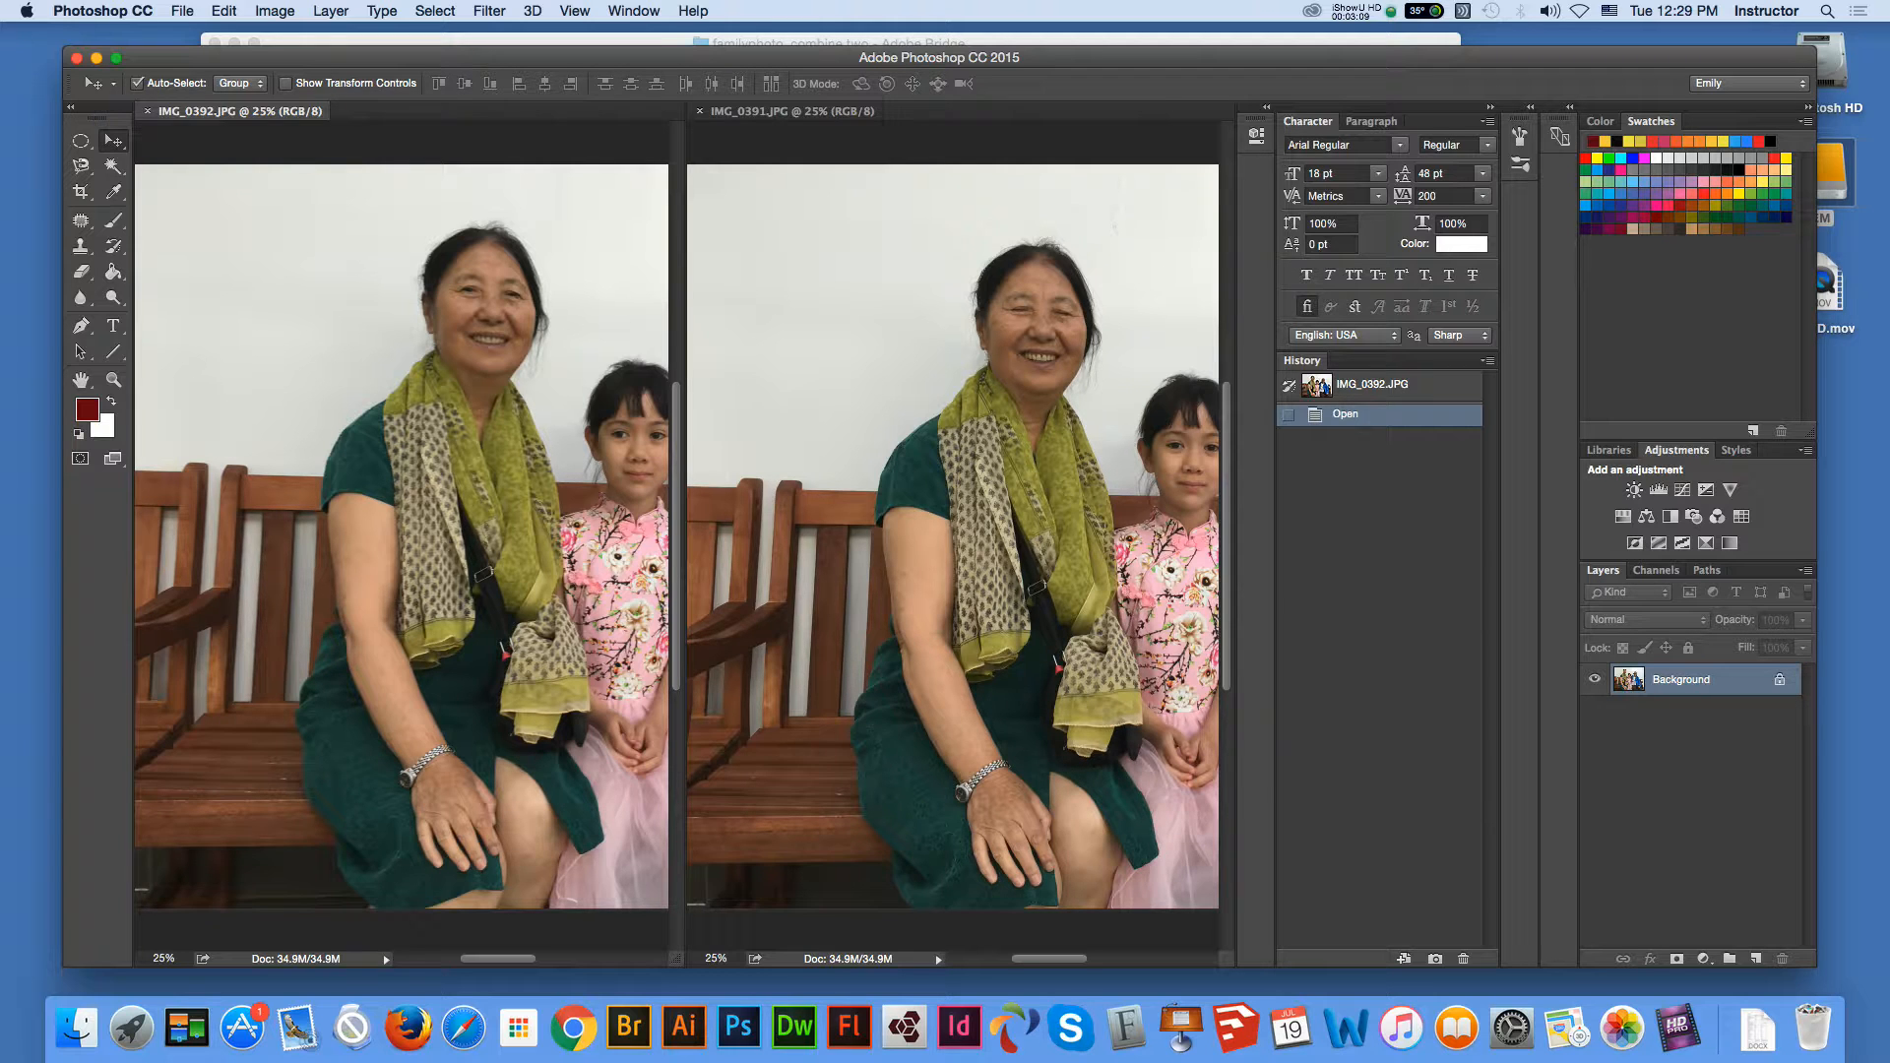
pyautogui.click(791, 111)
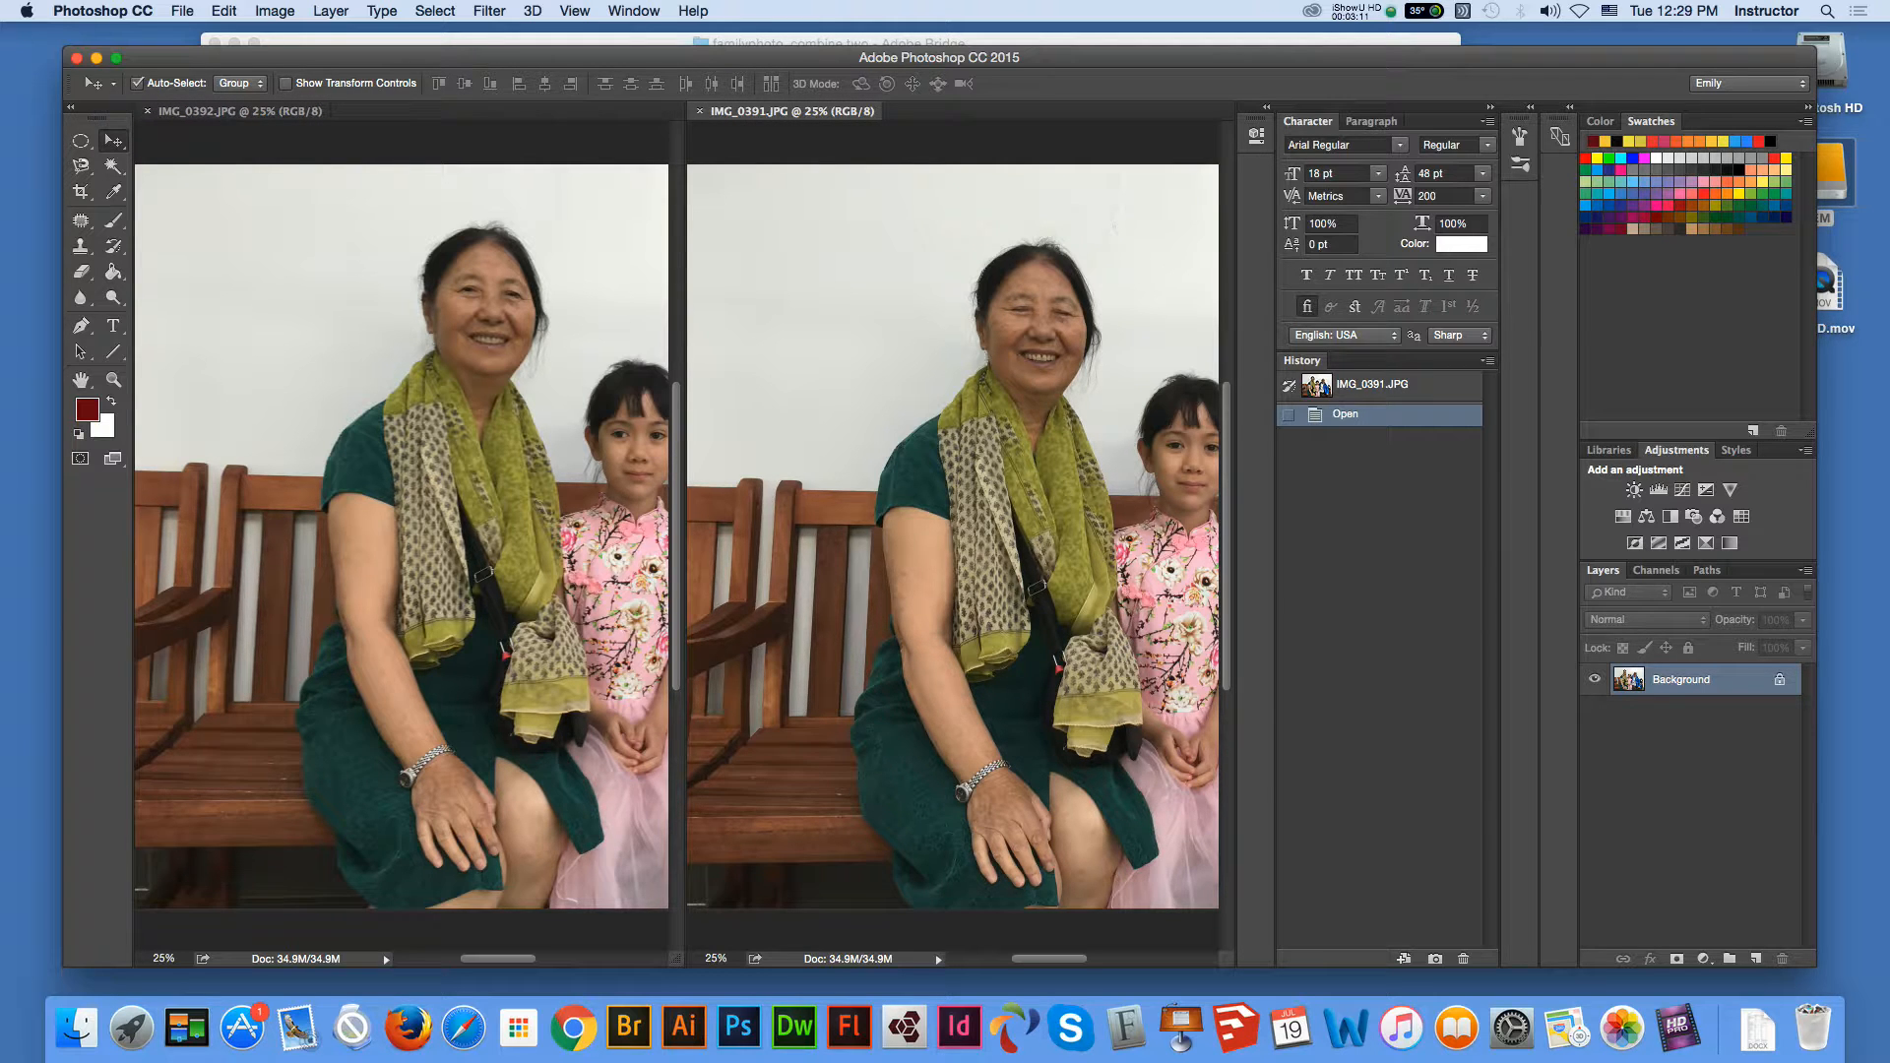
pyautogui.moveTo(1002, 421); pyautogui.dragTo(682, 330)
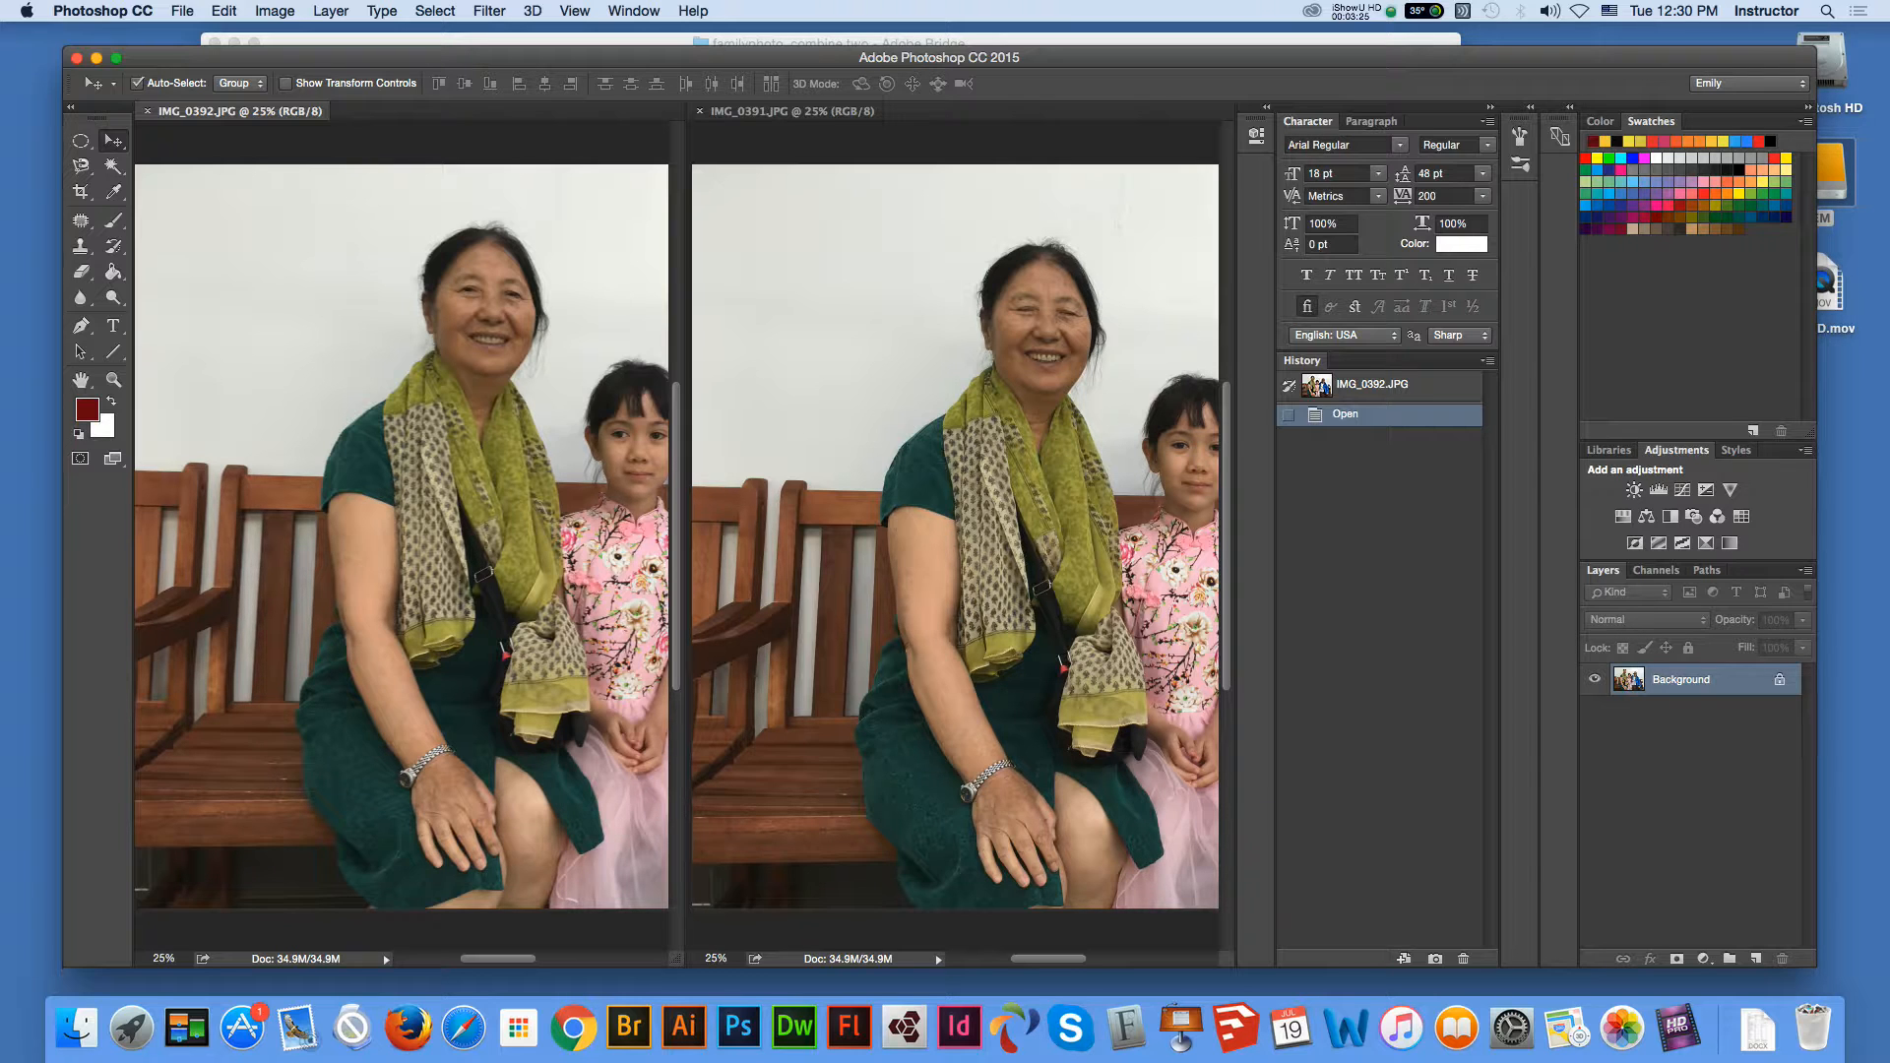
pyautogui.click(792, 111)
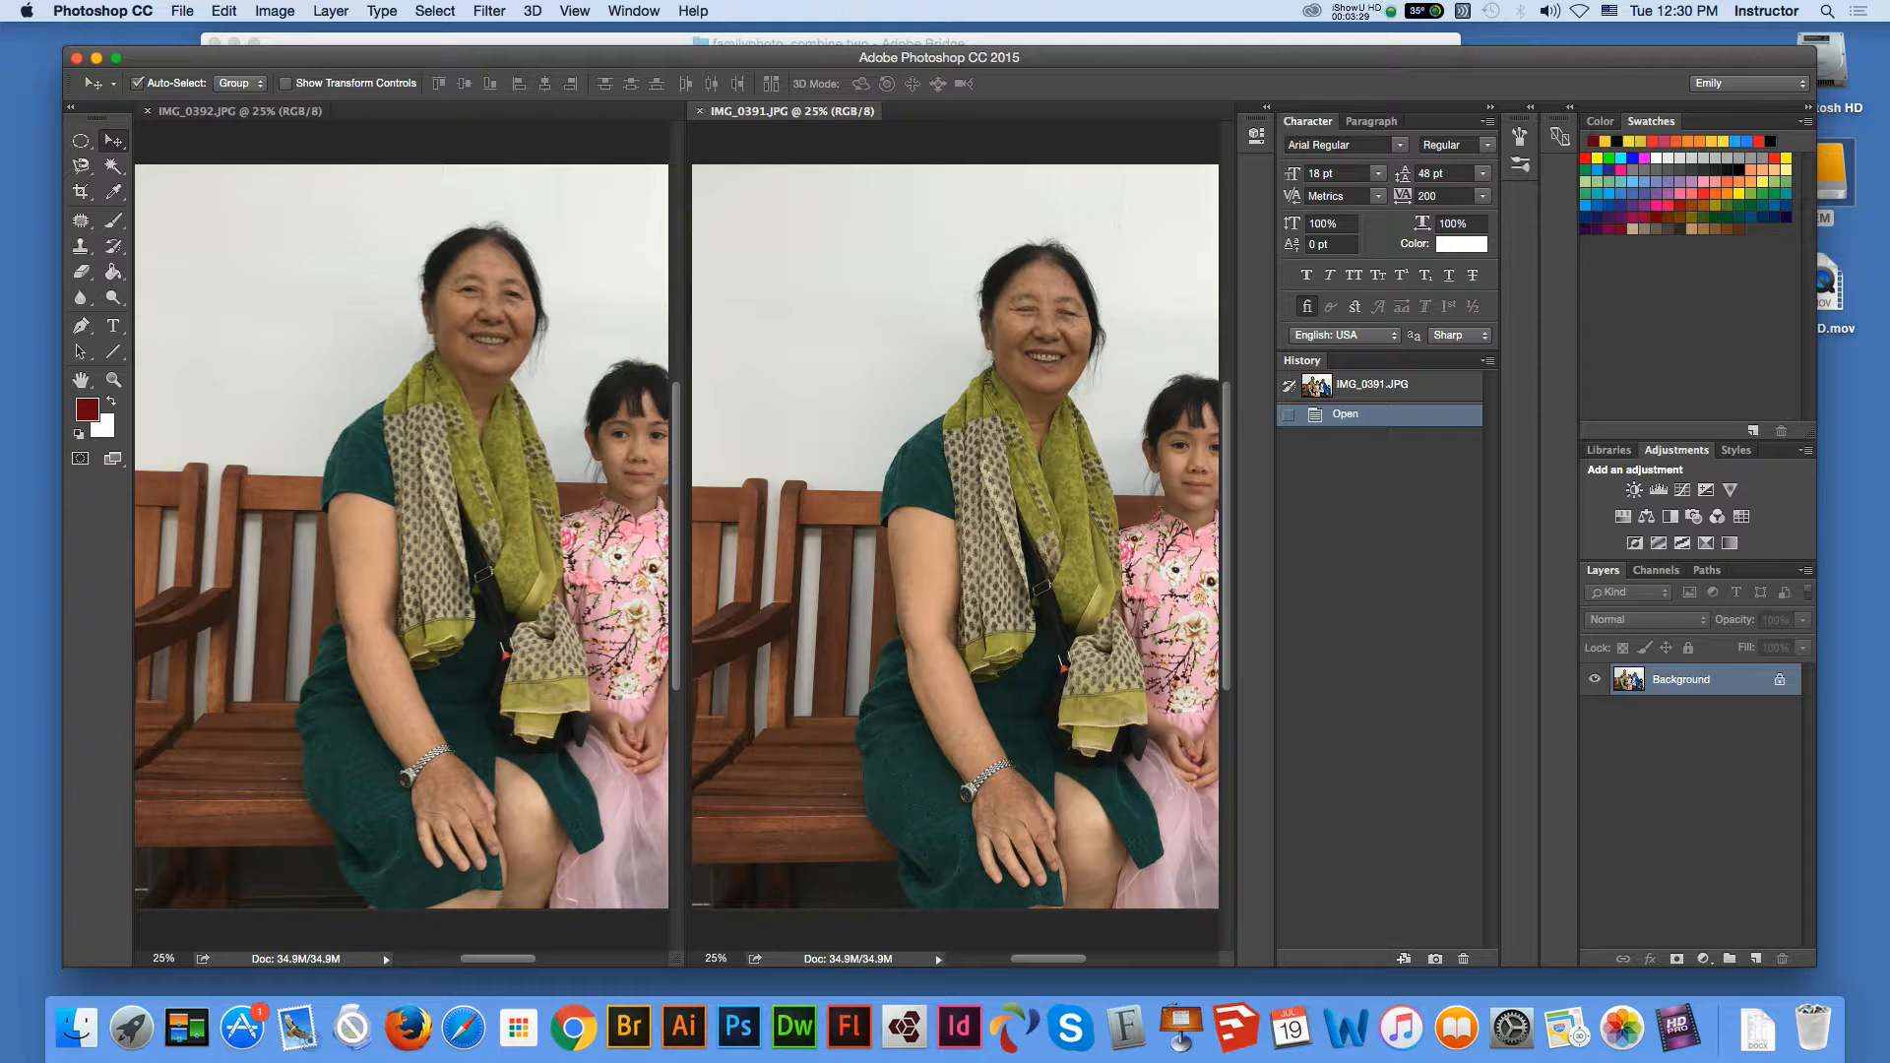
pyautogui.click(232, 111)
pyautogui.click(633, 11)
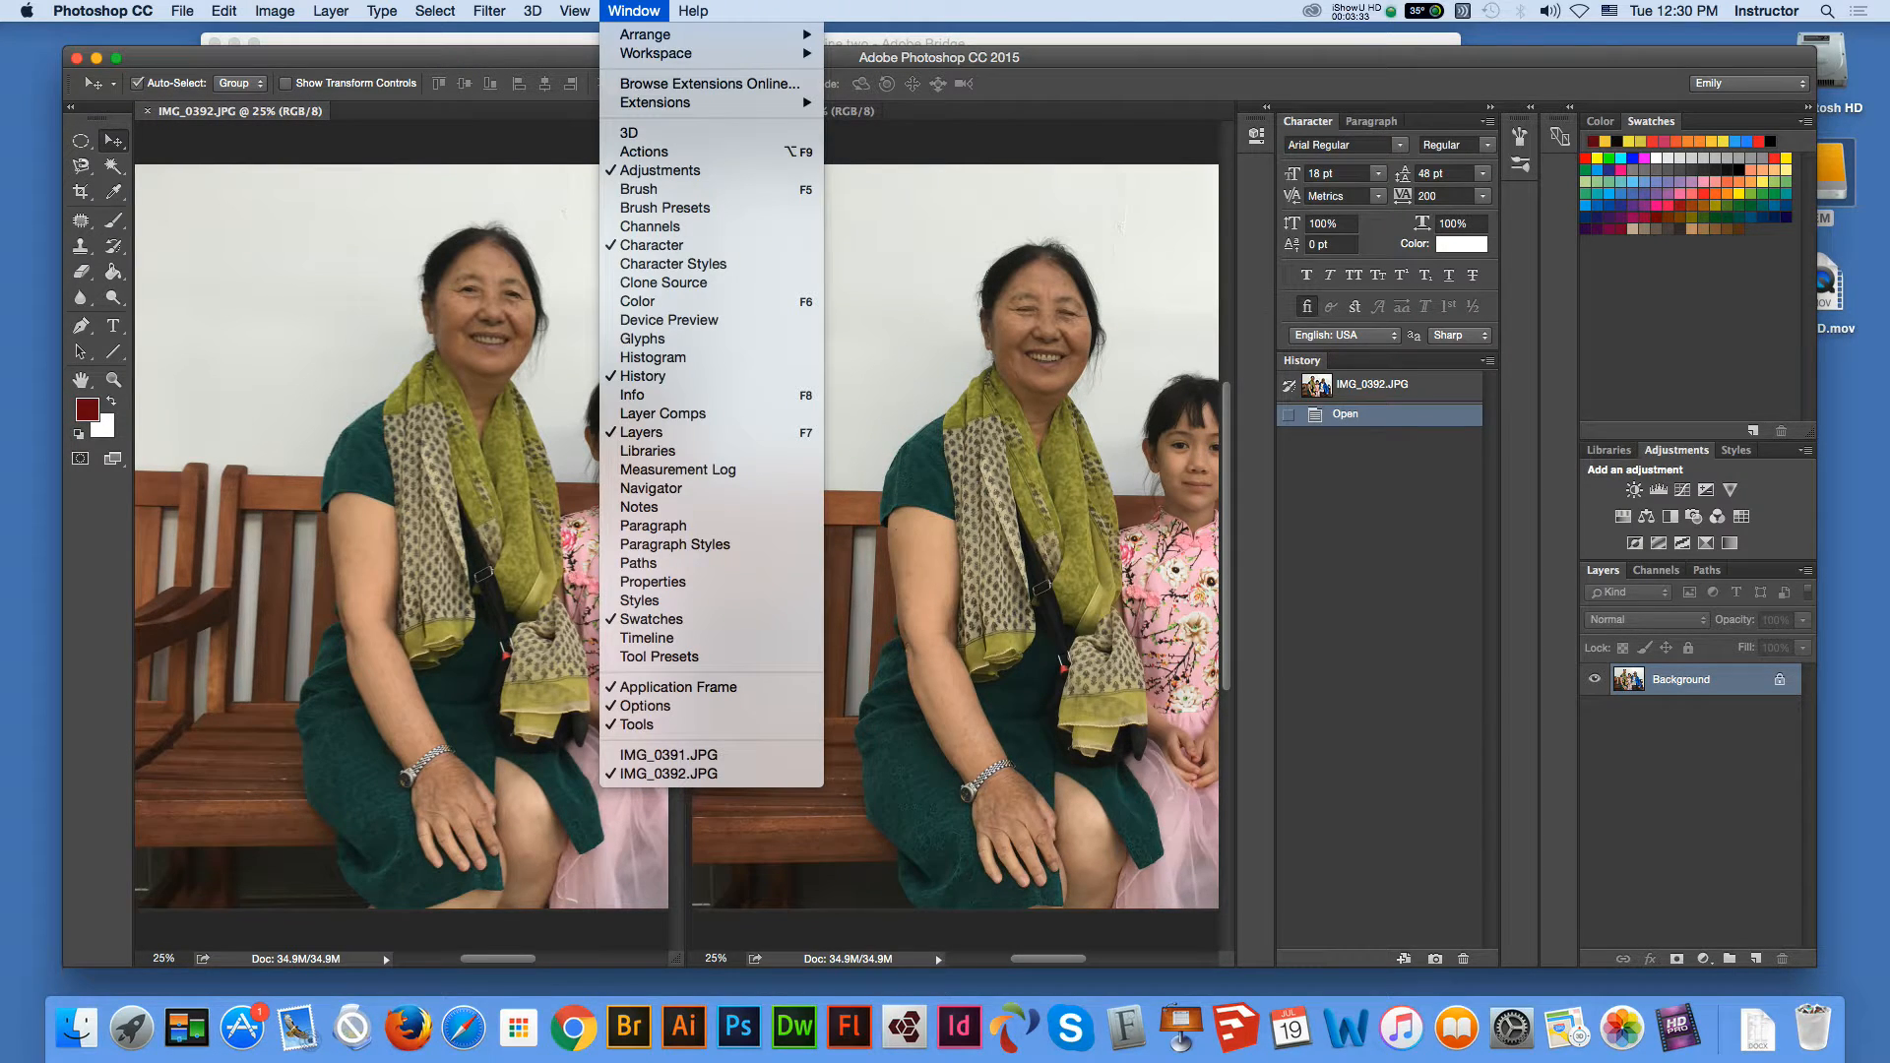
pyautogui.click(852, 111)
# Select the entire canvas in both IMG_0391.JPG and IMG_0392.JPG.
pyautogui.click(853, 111)
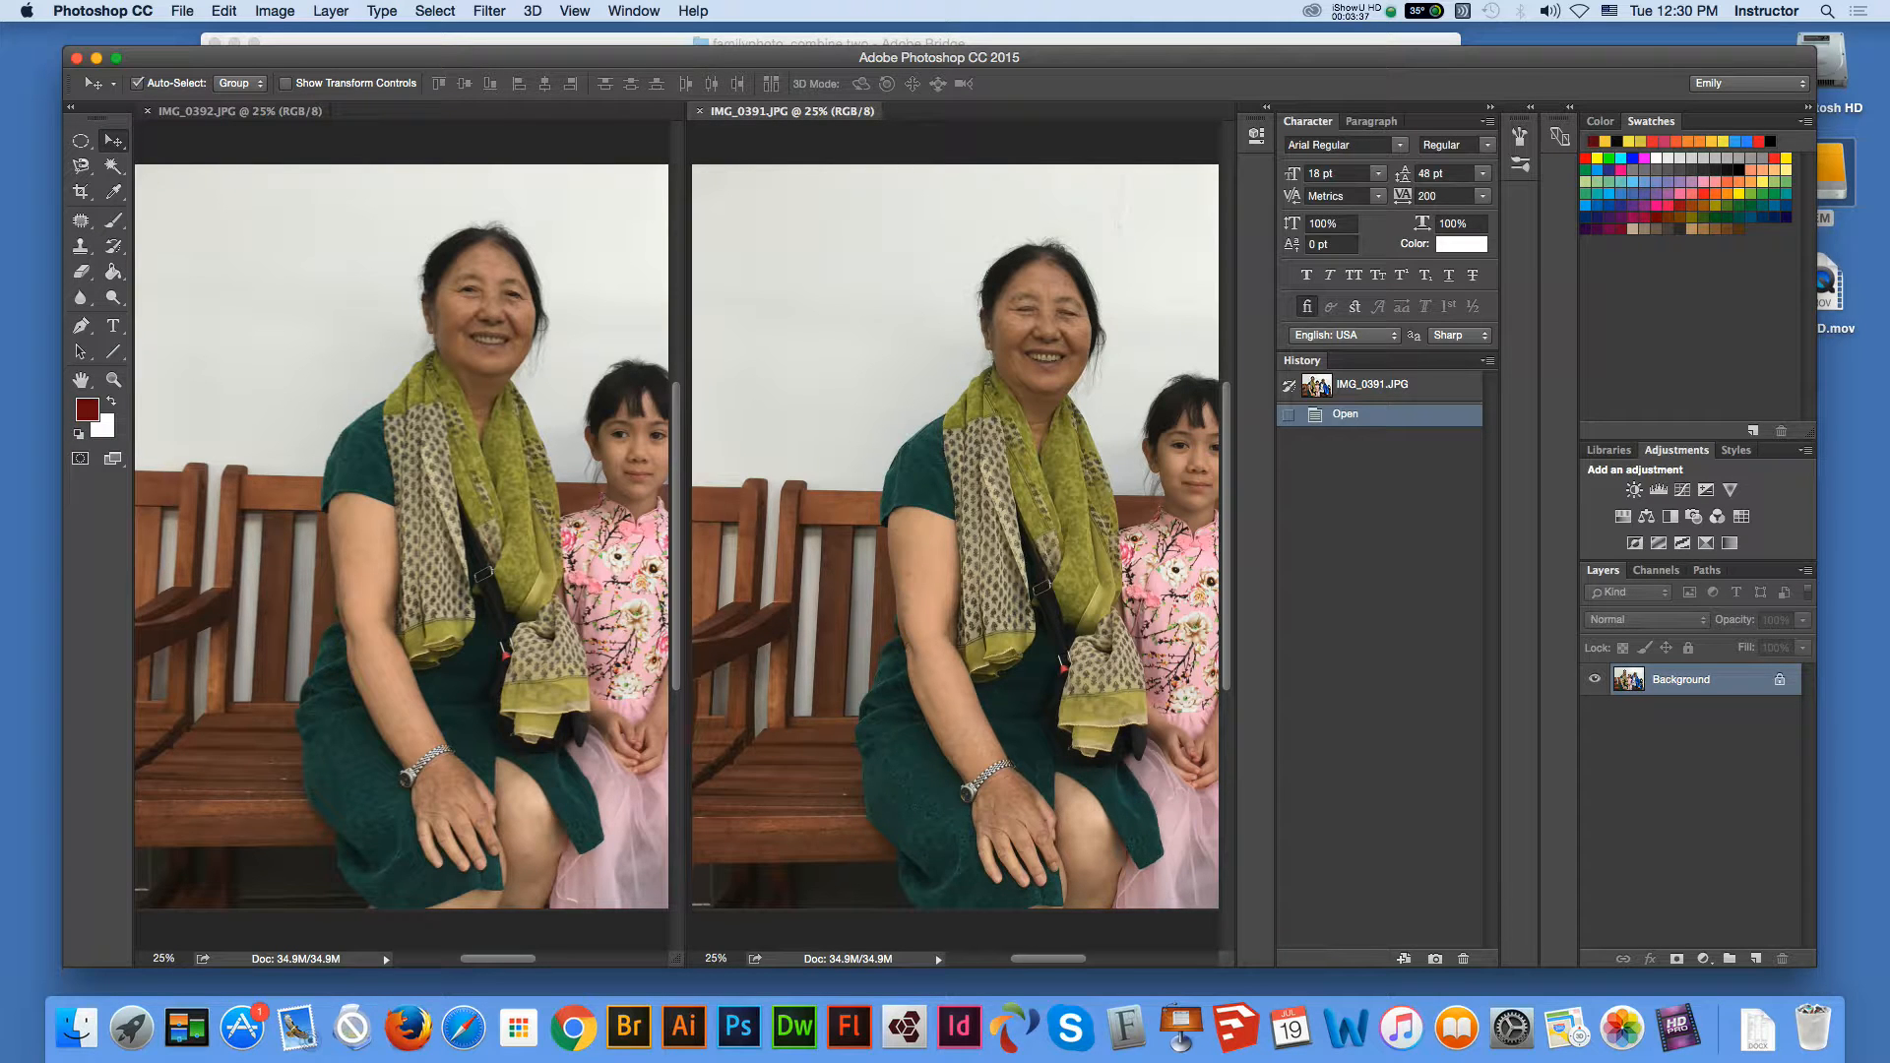
pyautogui.press('super+a')
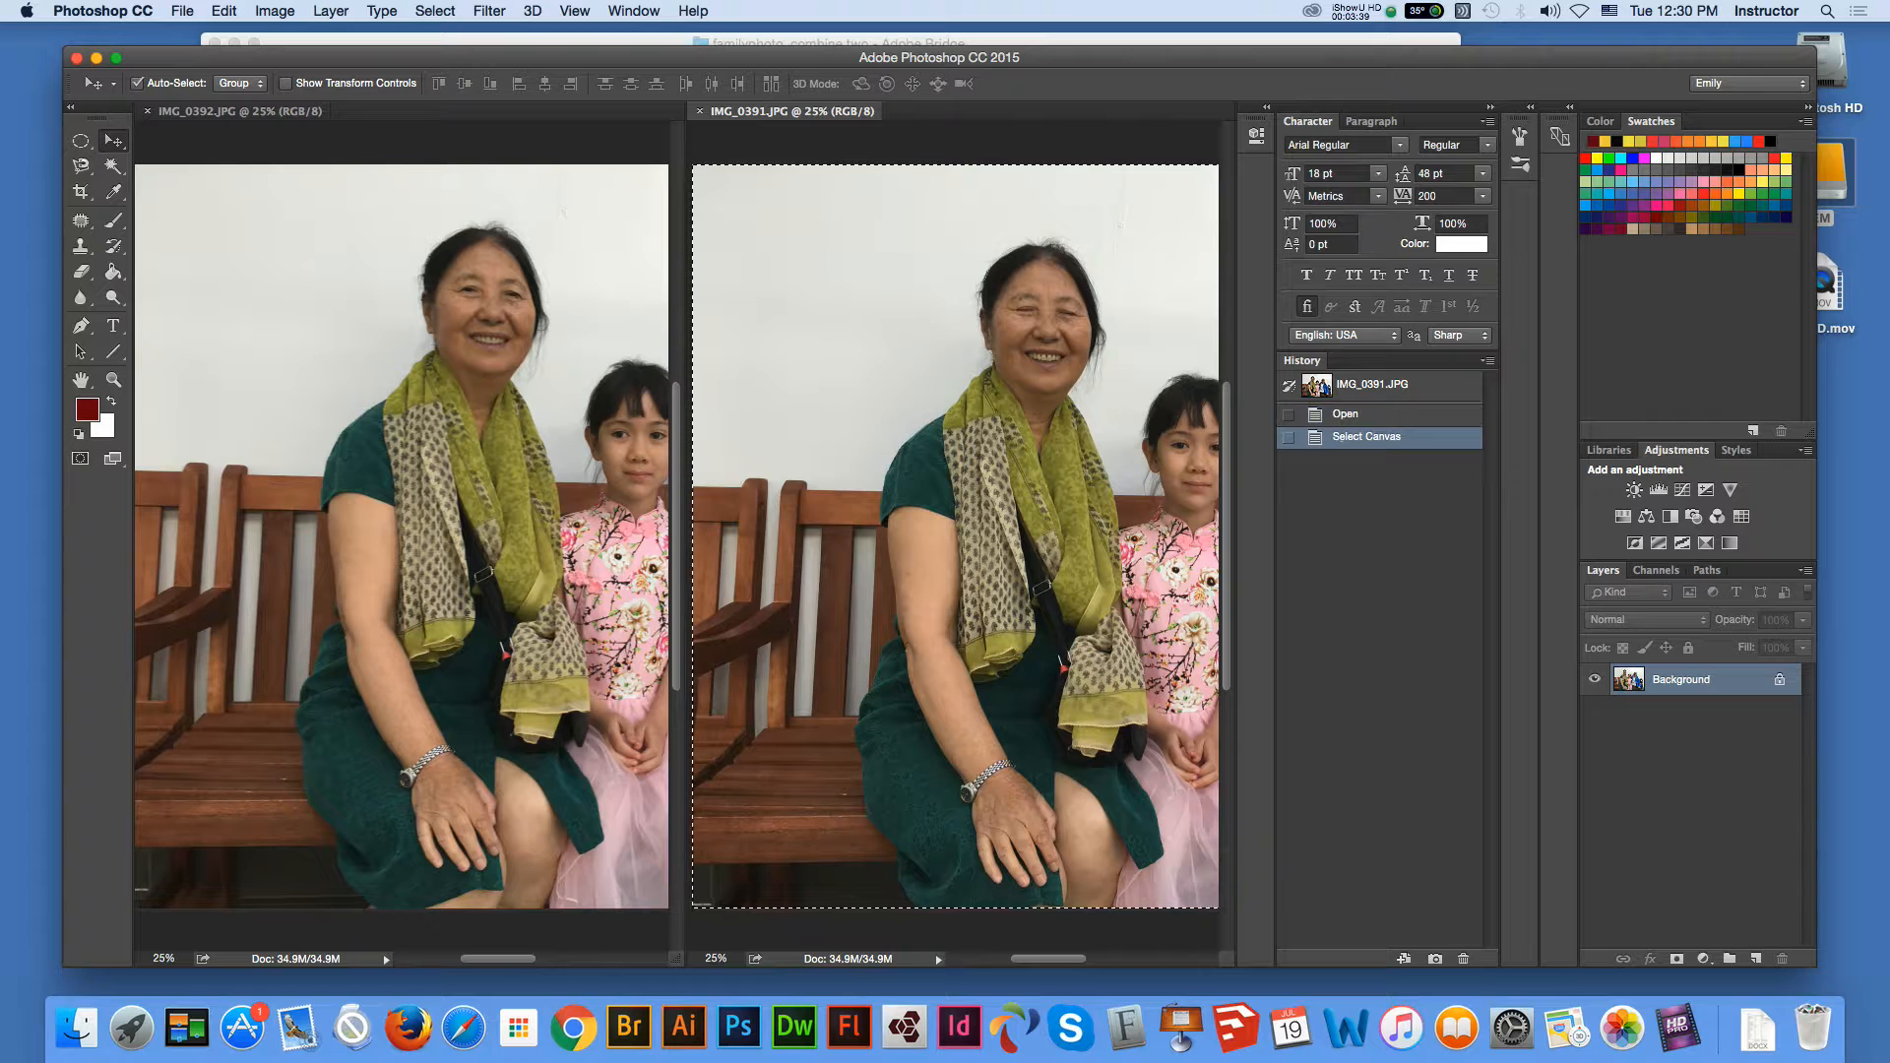
pyautogui.press('super+grave')
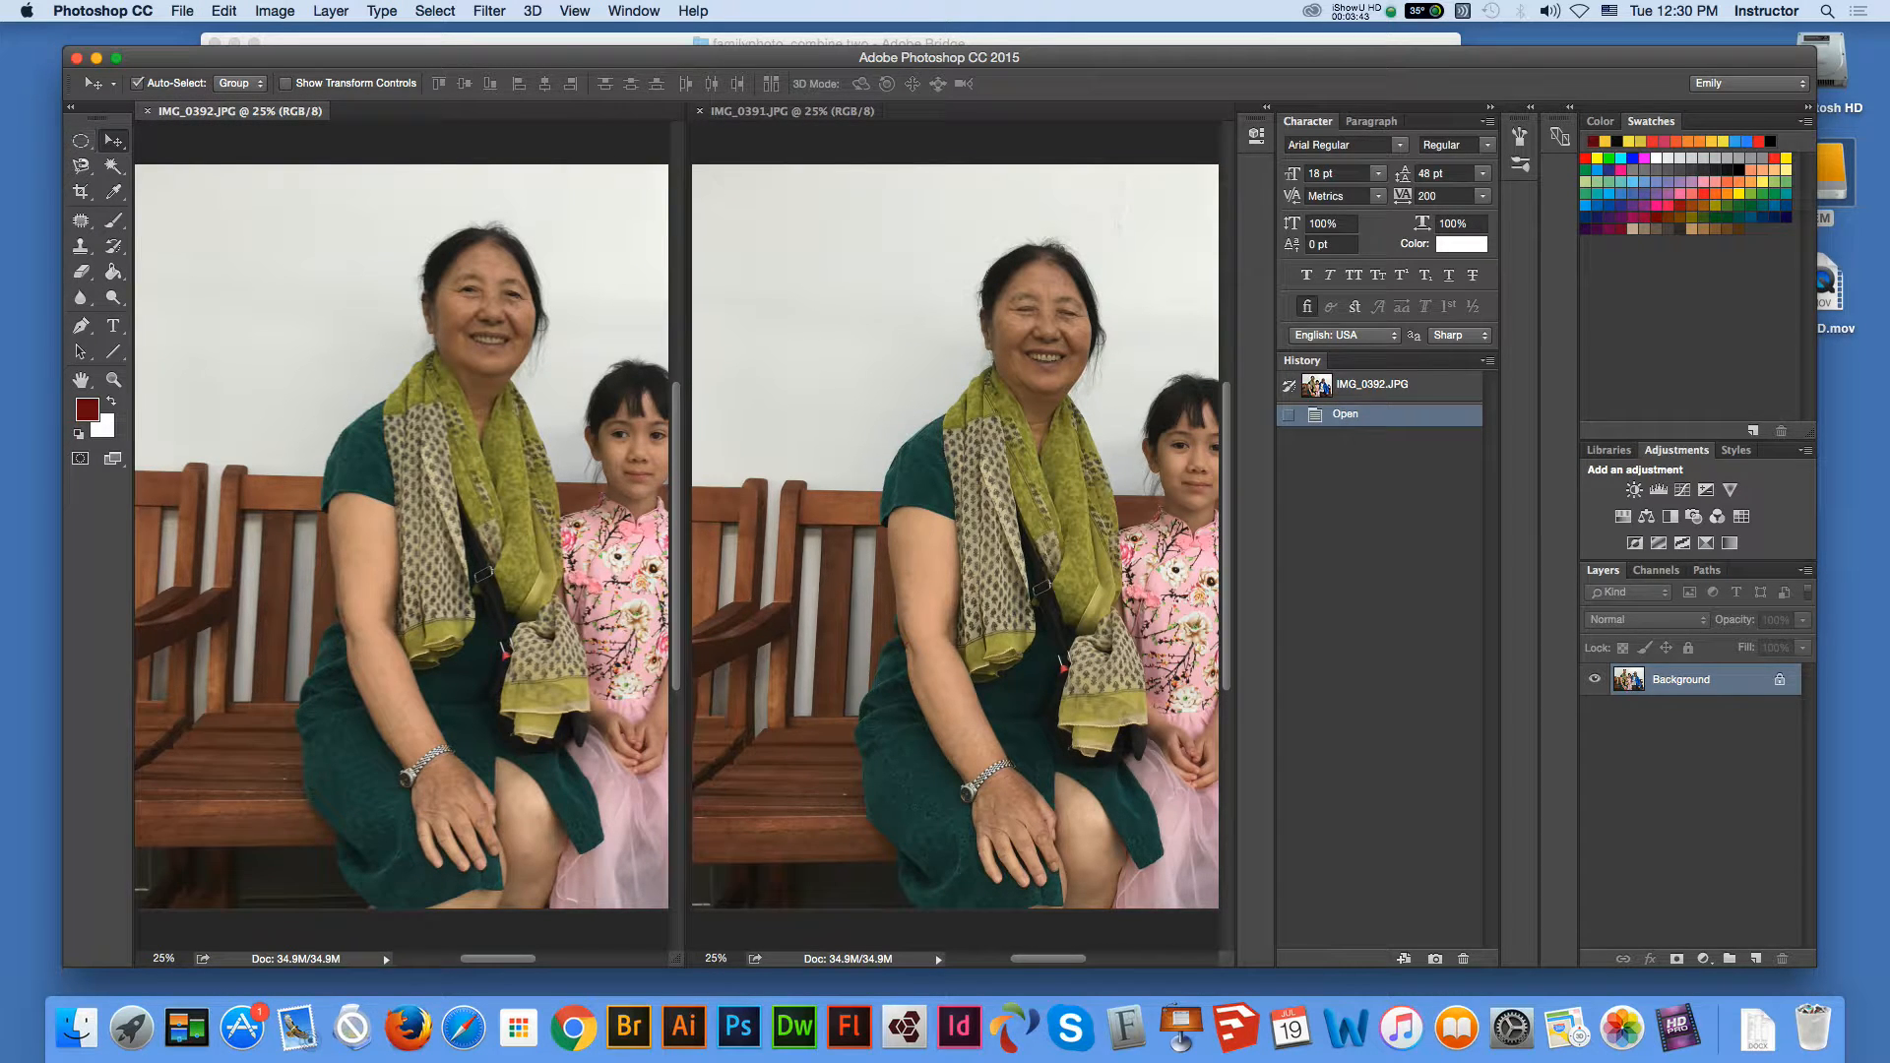
pyautogui.press('super+a')
pyautogui.press('super+grave')
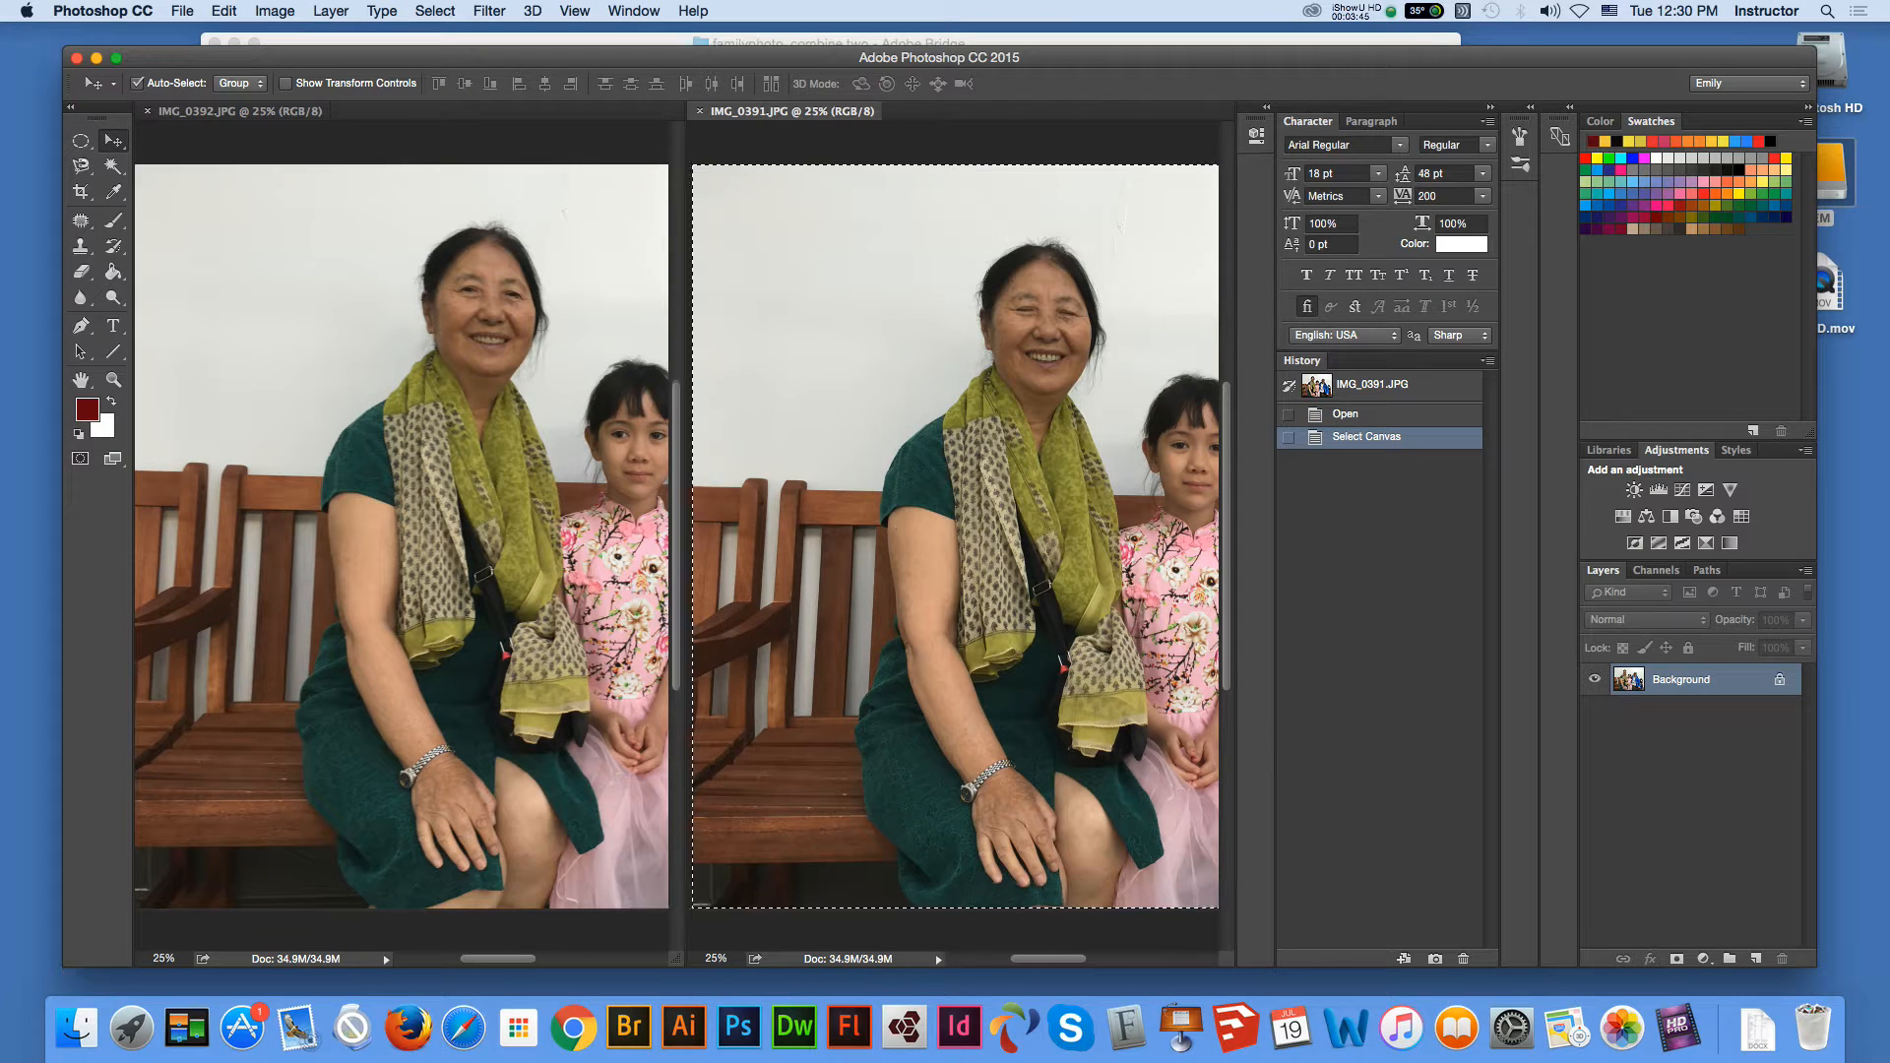
# Try to copy the selected IMG_0391.JPG photo onto IMG_0392.JPG as a layer, undo the transfer, and return to IMG_0391.JPG.
pyautogui.moveTo(813, 322); pyautogui.dragTo(257, 125)
pyautogui.press('super+grave')
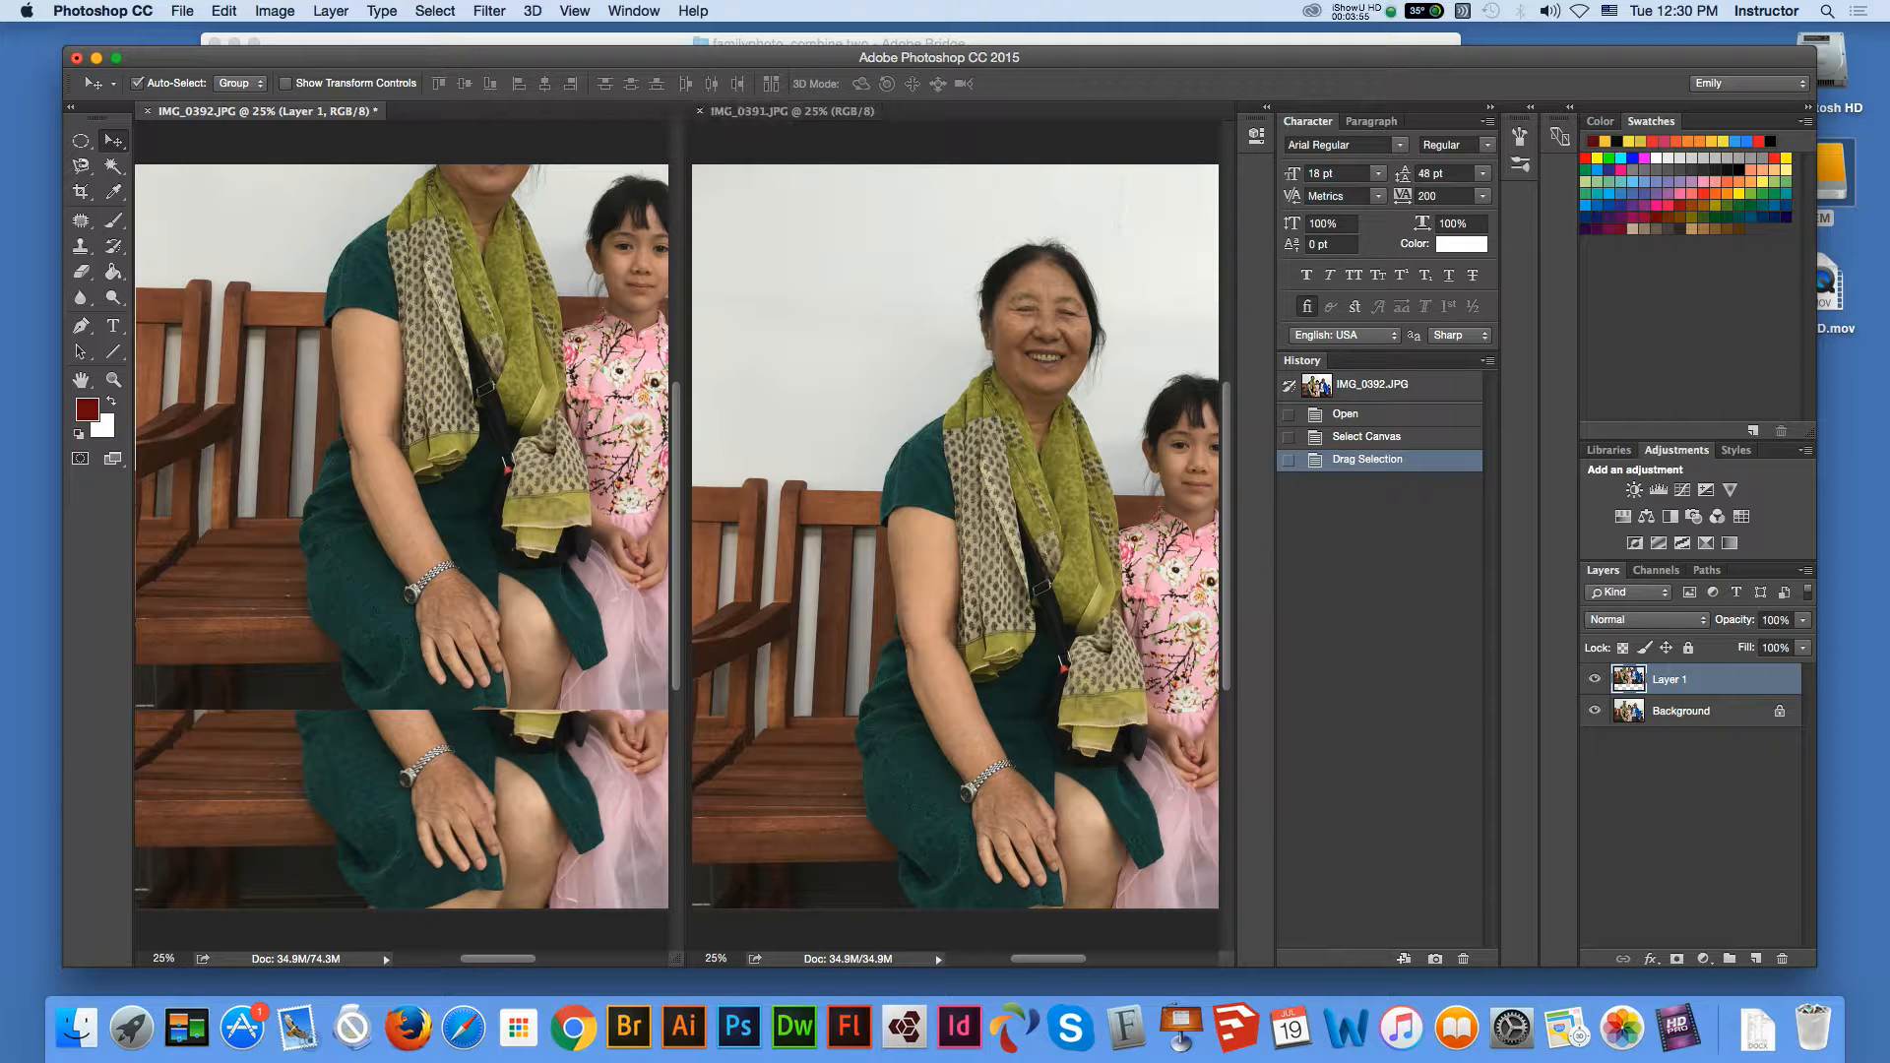
pyautogui.press('super+z')
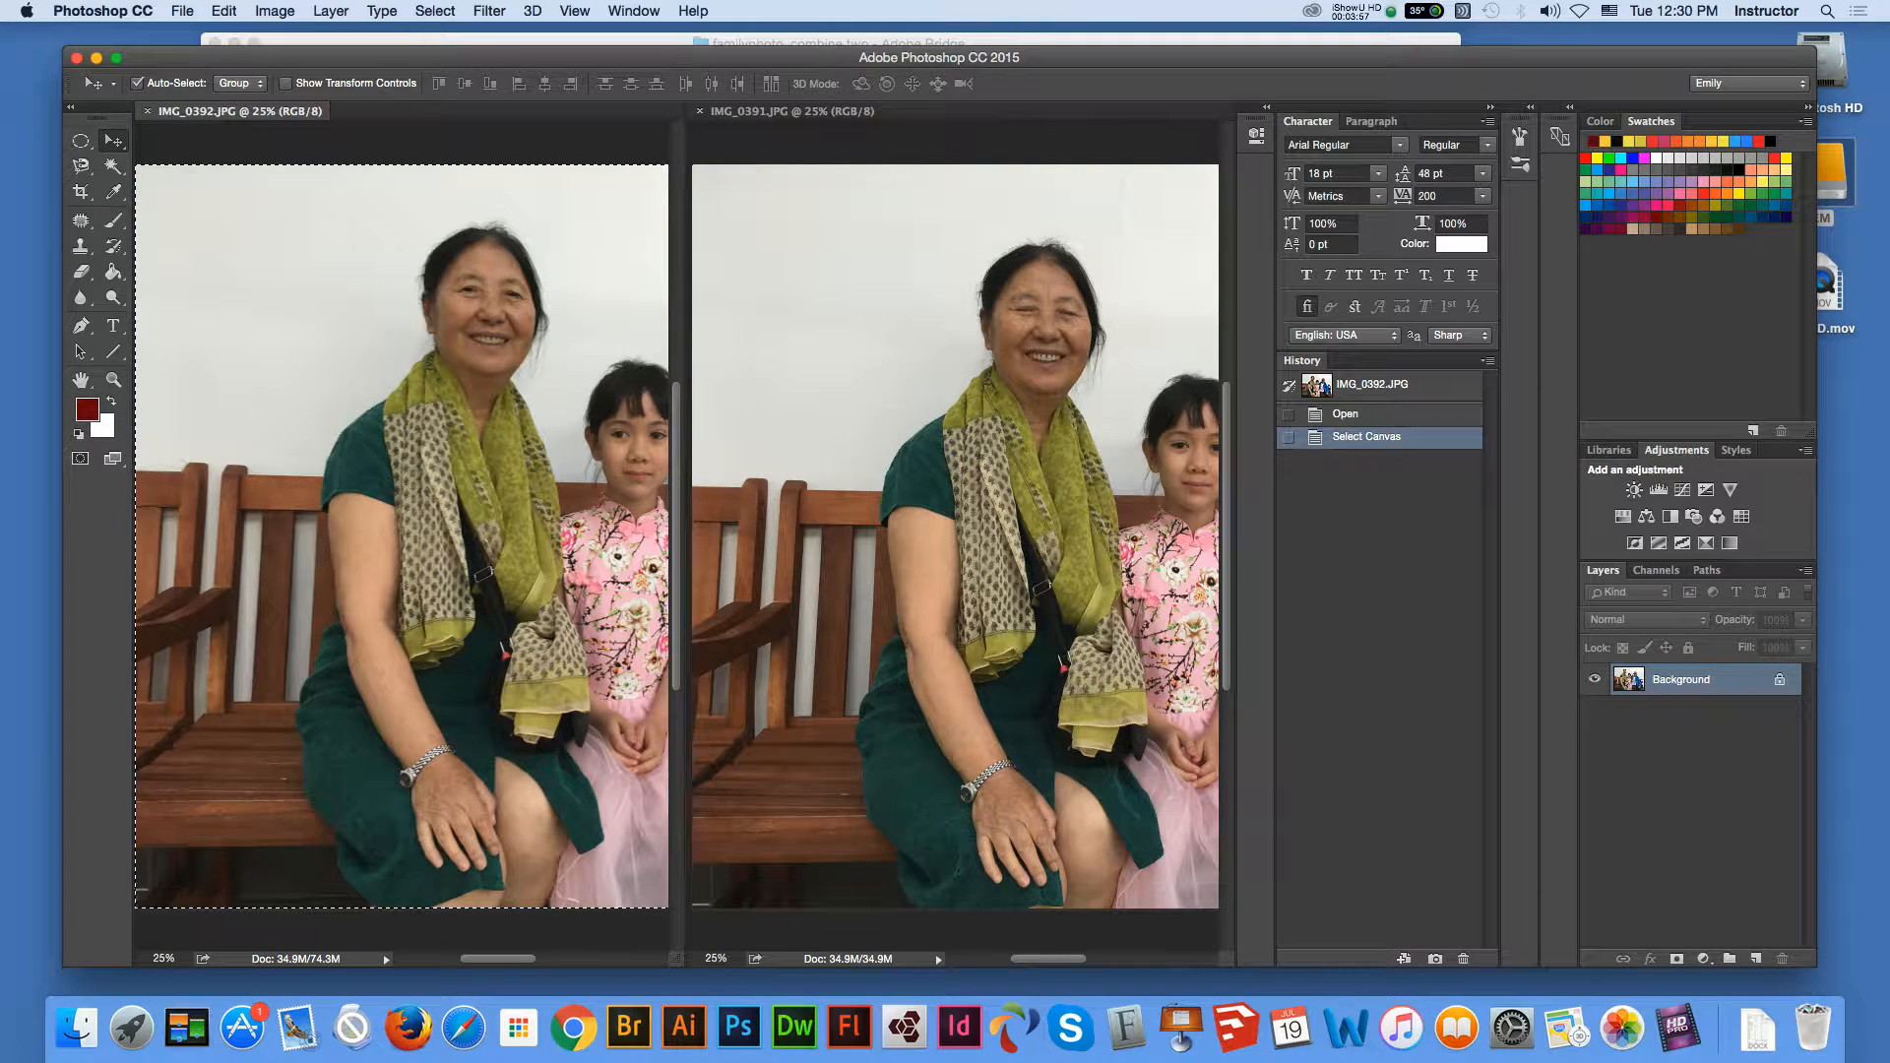
pyautogui.click(791, 111)
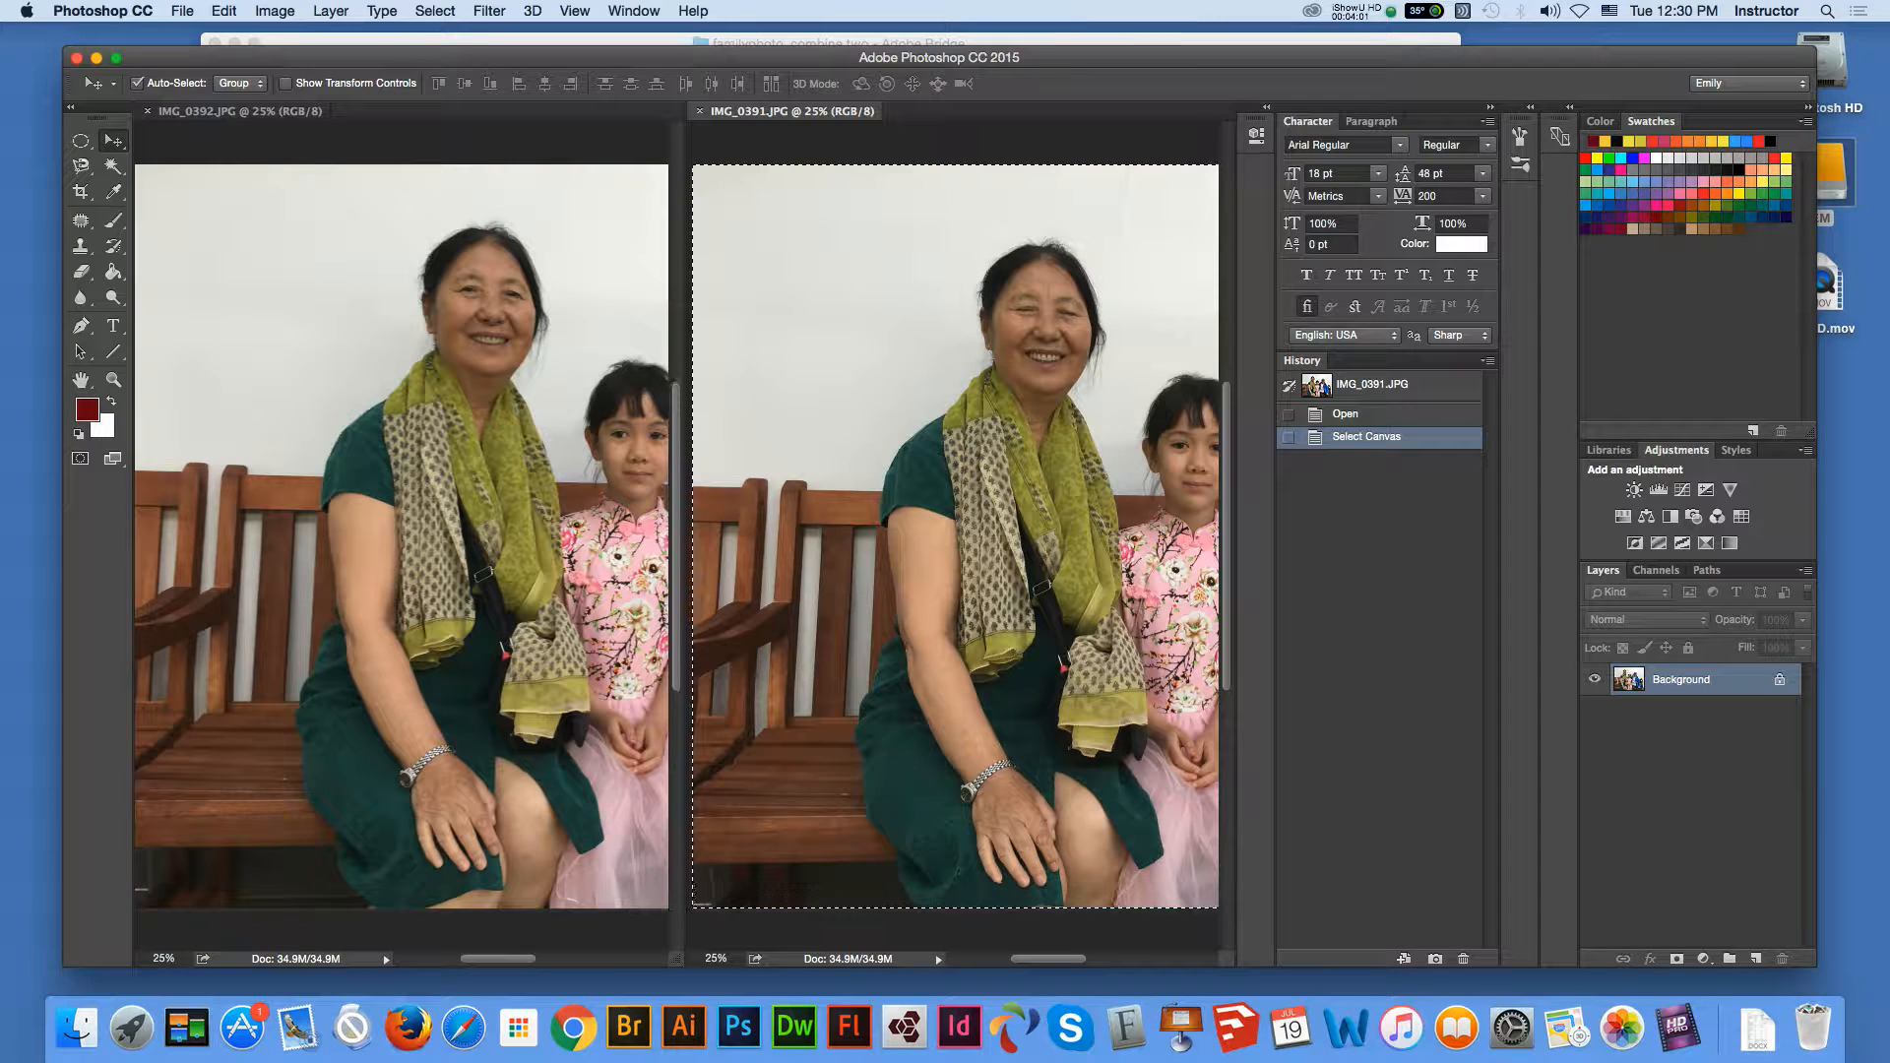
# Copy the selected IMG_0391.JPG photo onto IMG_0392.JPG as a new layer, close IMG_0391.JPG, and compare both layers by toggling the upper one.
pyautogui.moveTo(998, 373); pyautogui.dragTo(434, 357)
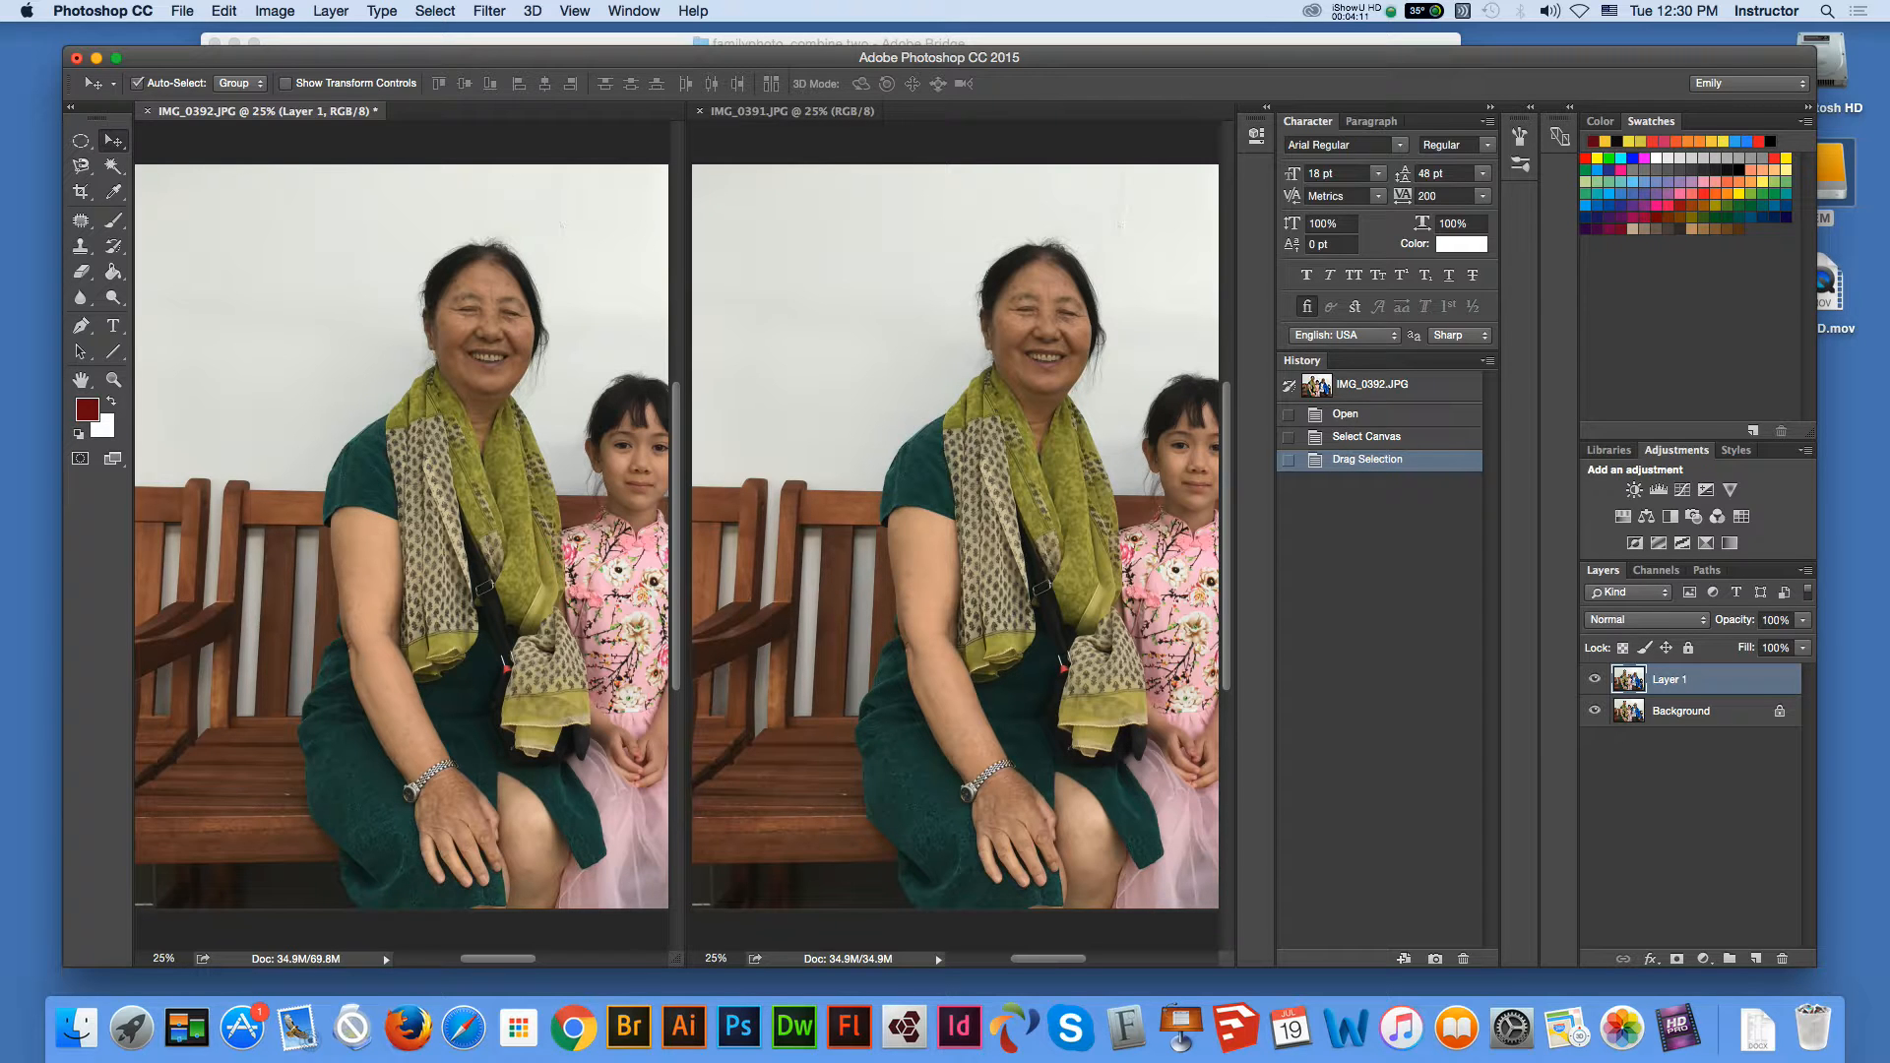
pyautogui.click(699, 112)
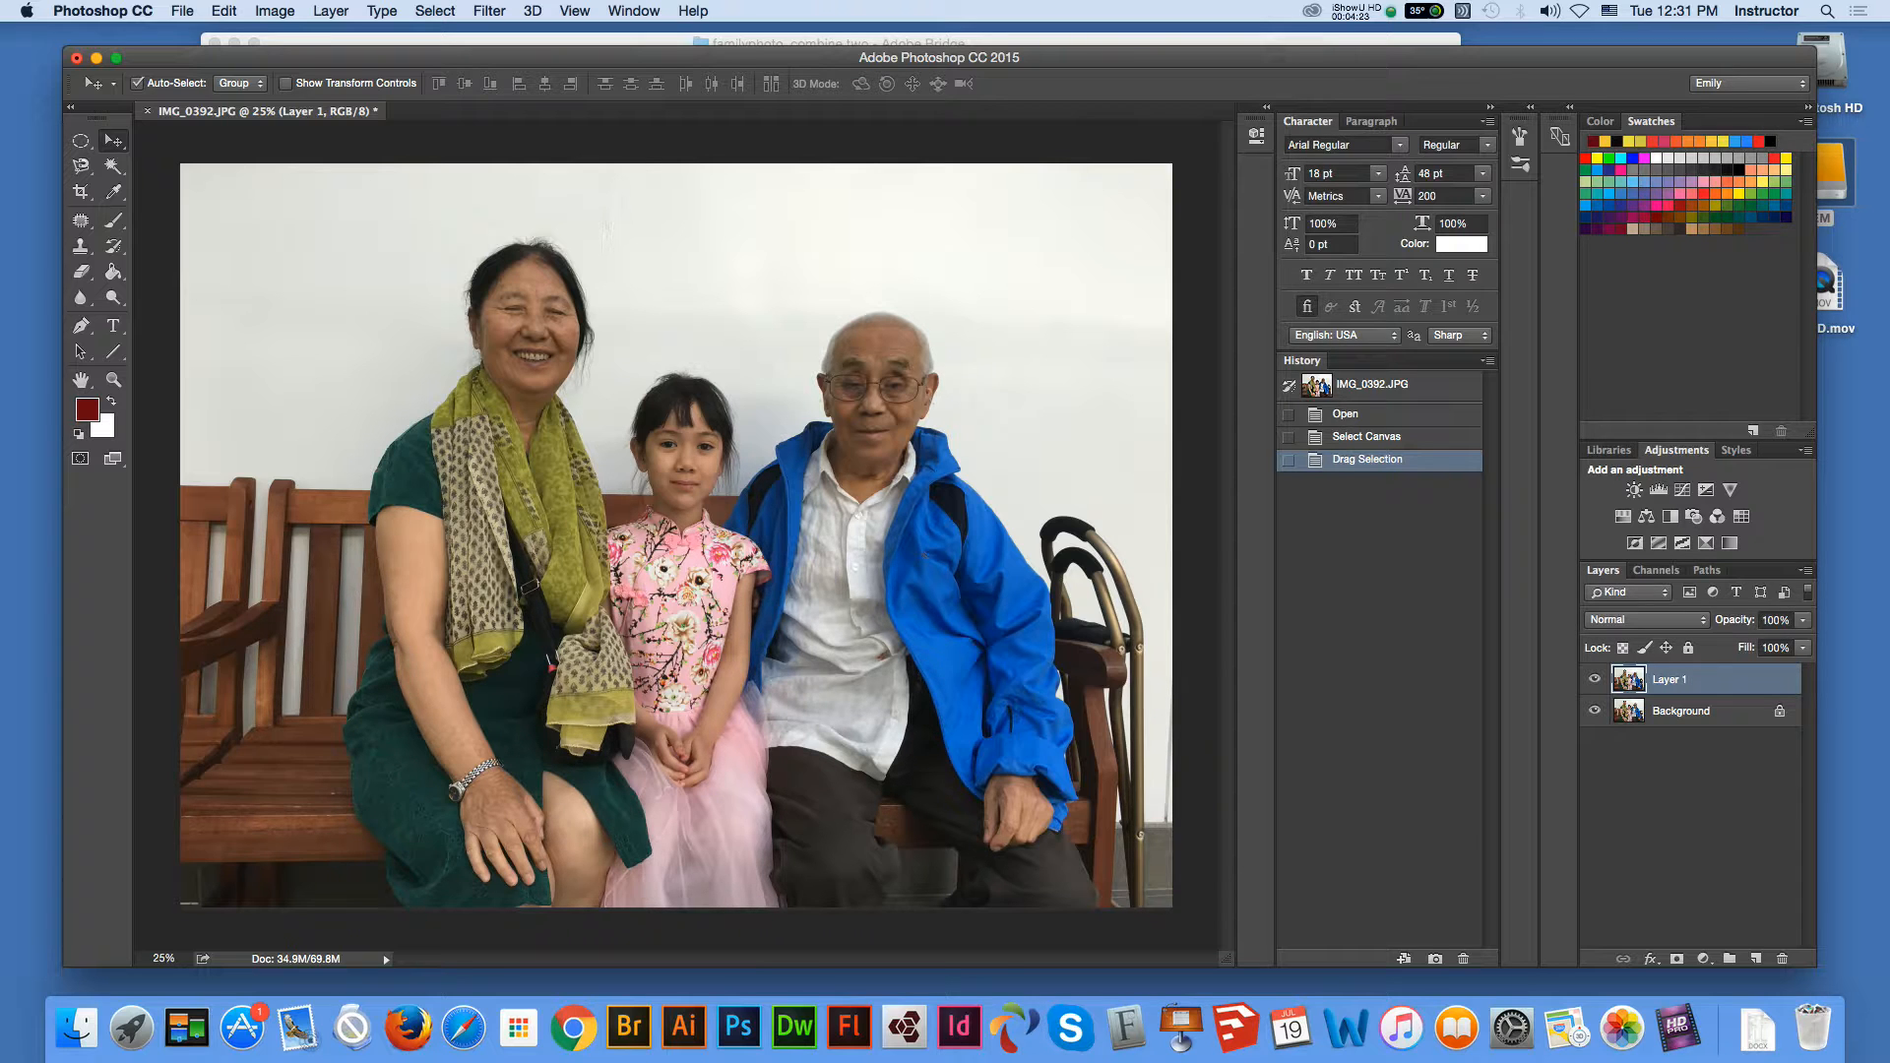
pyautogui.click(1595, 679)
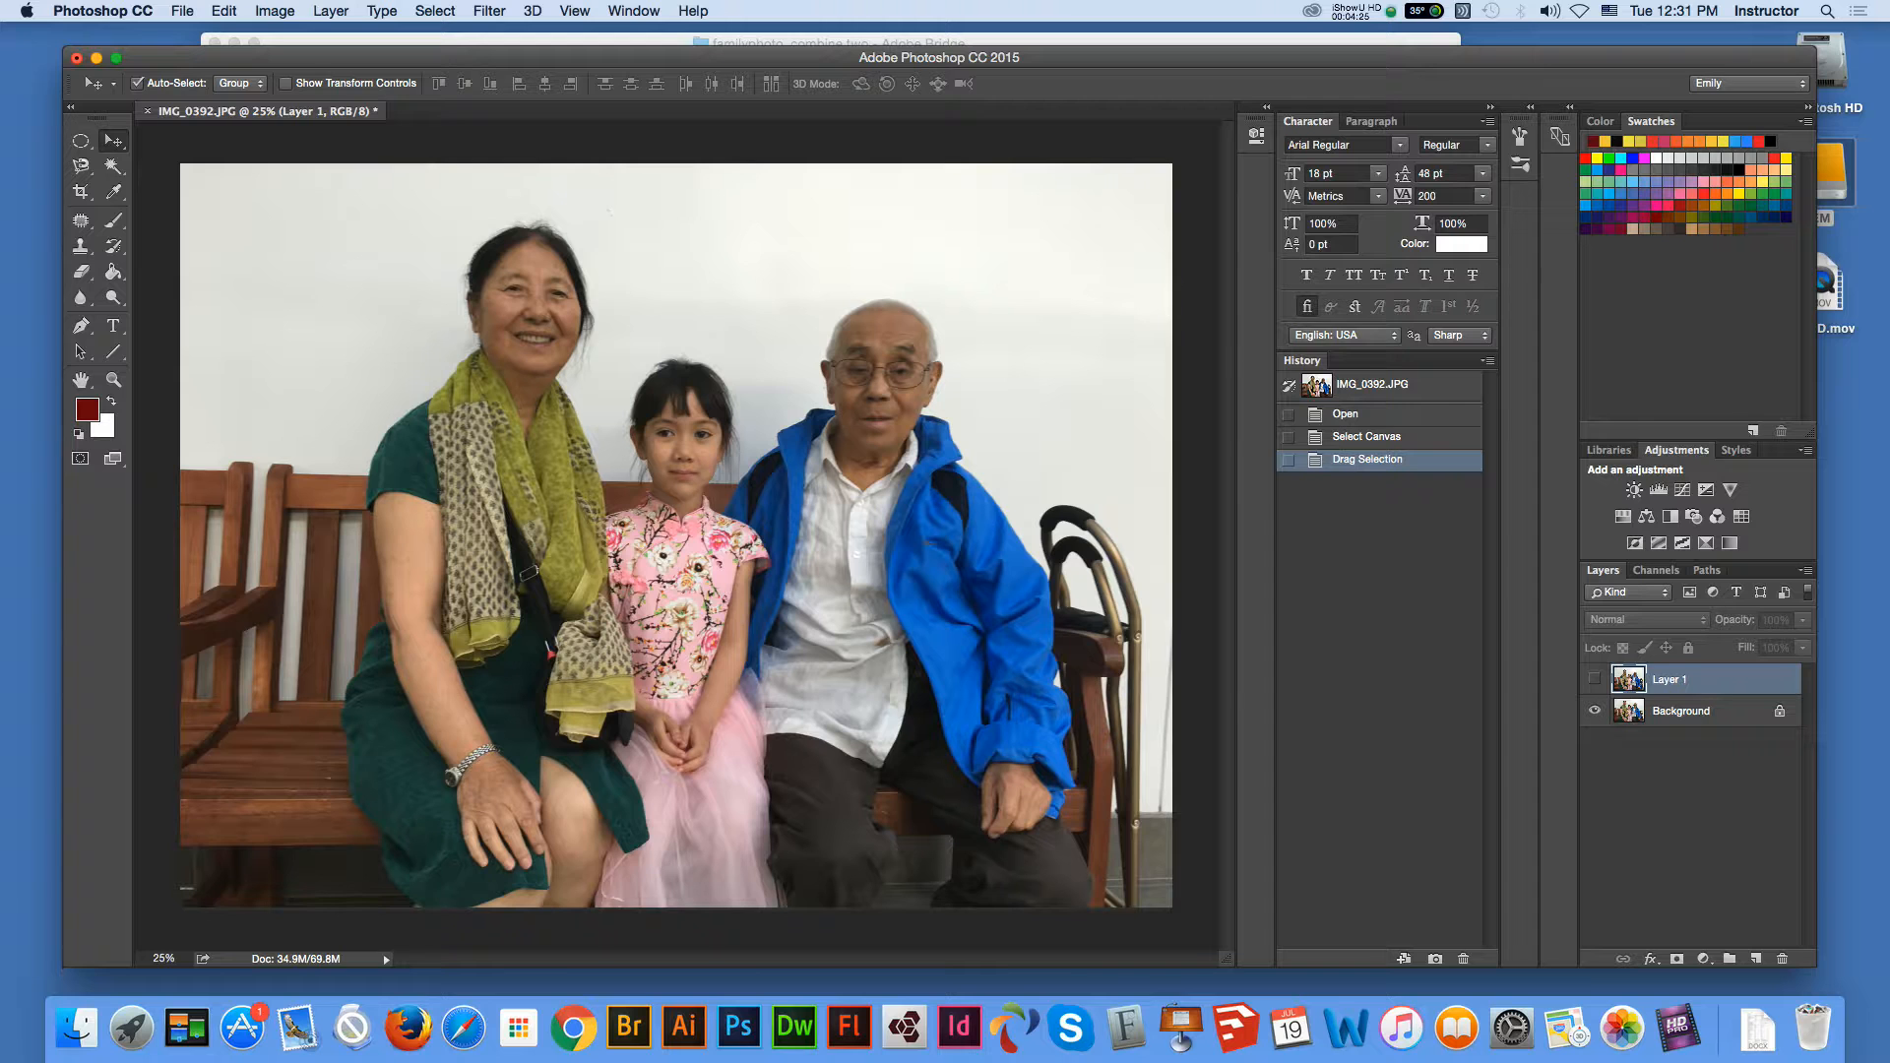
pyautogui.click(1595, 678)
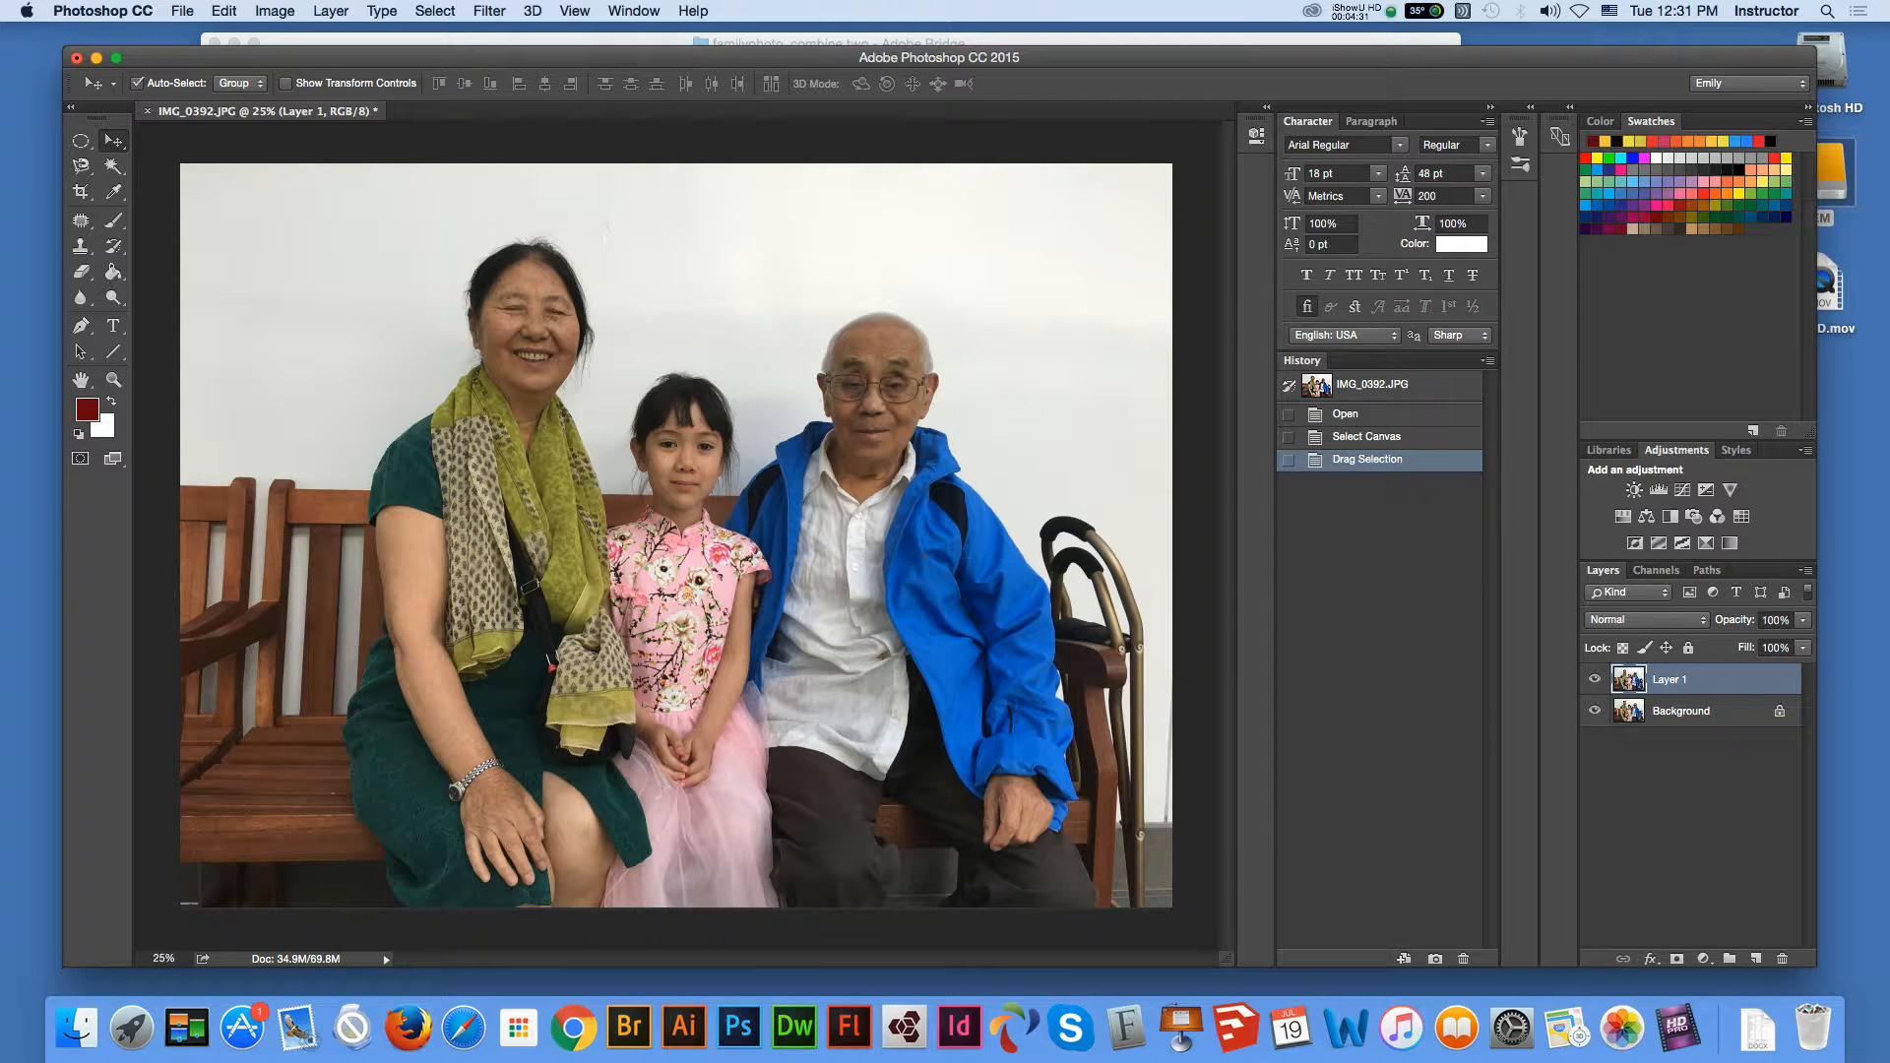
# Unlock the Background layer and auto-align it with Layer 1 using the Auto projection.
pyautogui.click(1780, 711)
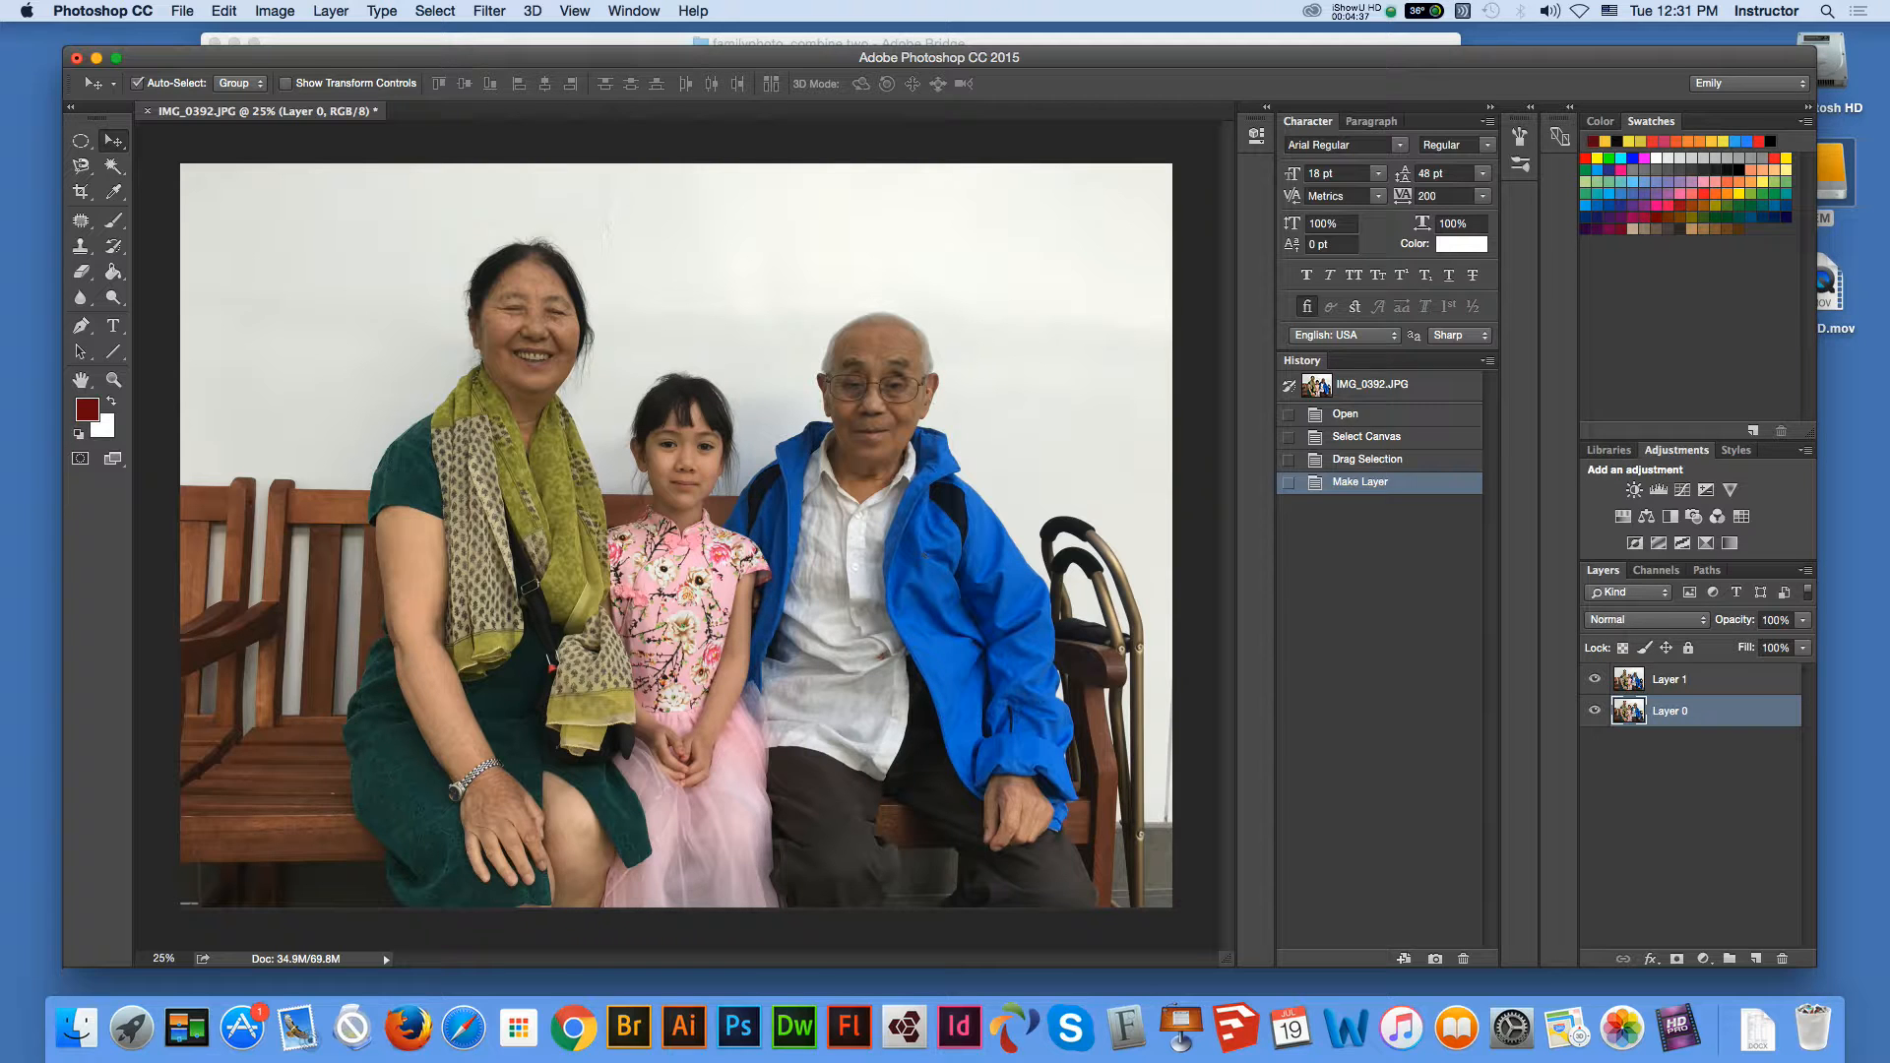
pyautogui.keyDown('shift'); pyautogui.click(1713, 680); pyautogui.keyUp('shift')
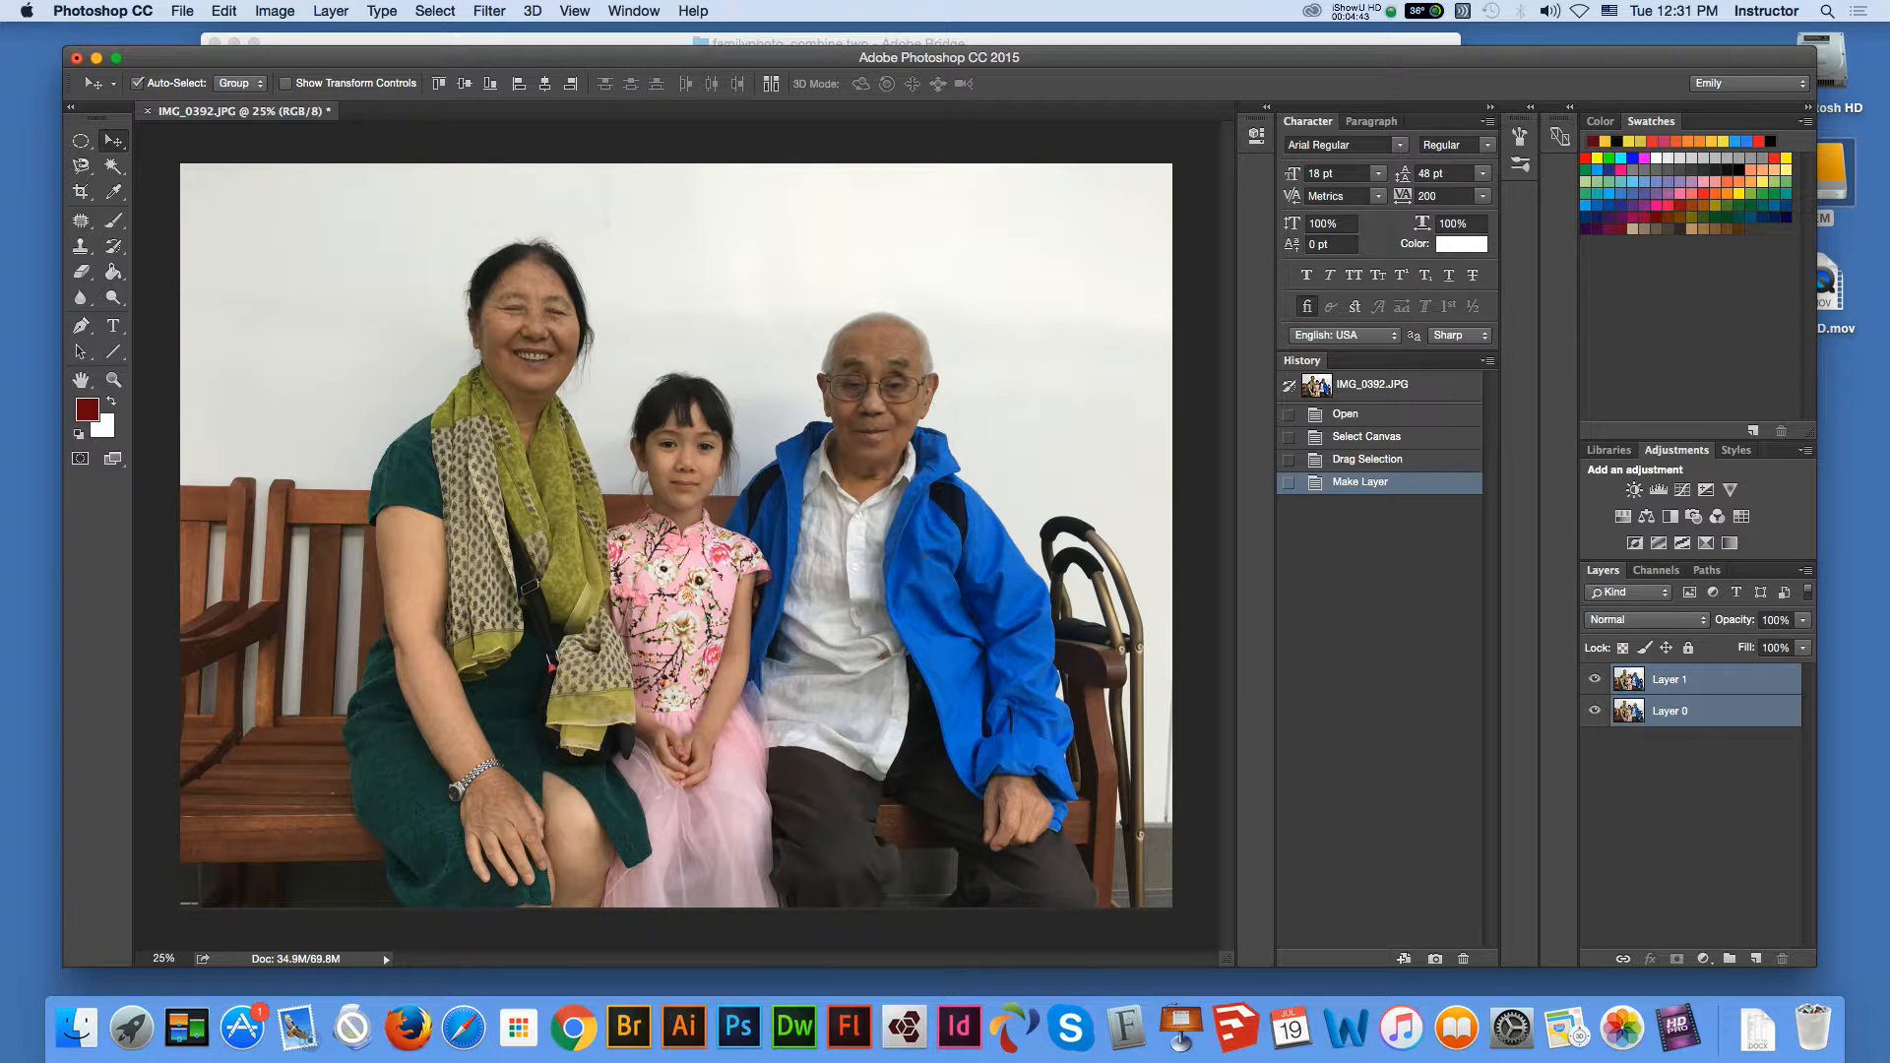
pyautogui.click(225, 11)
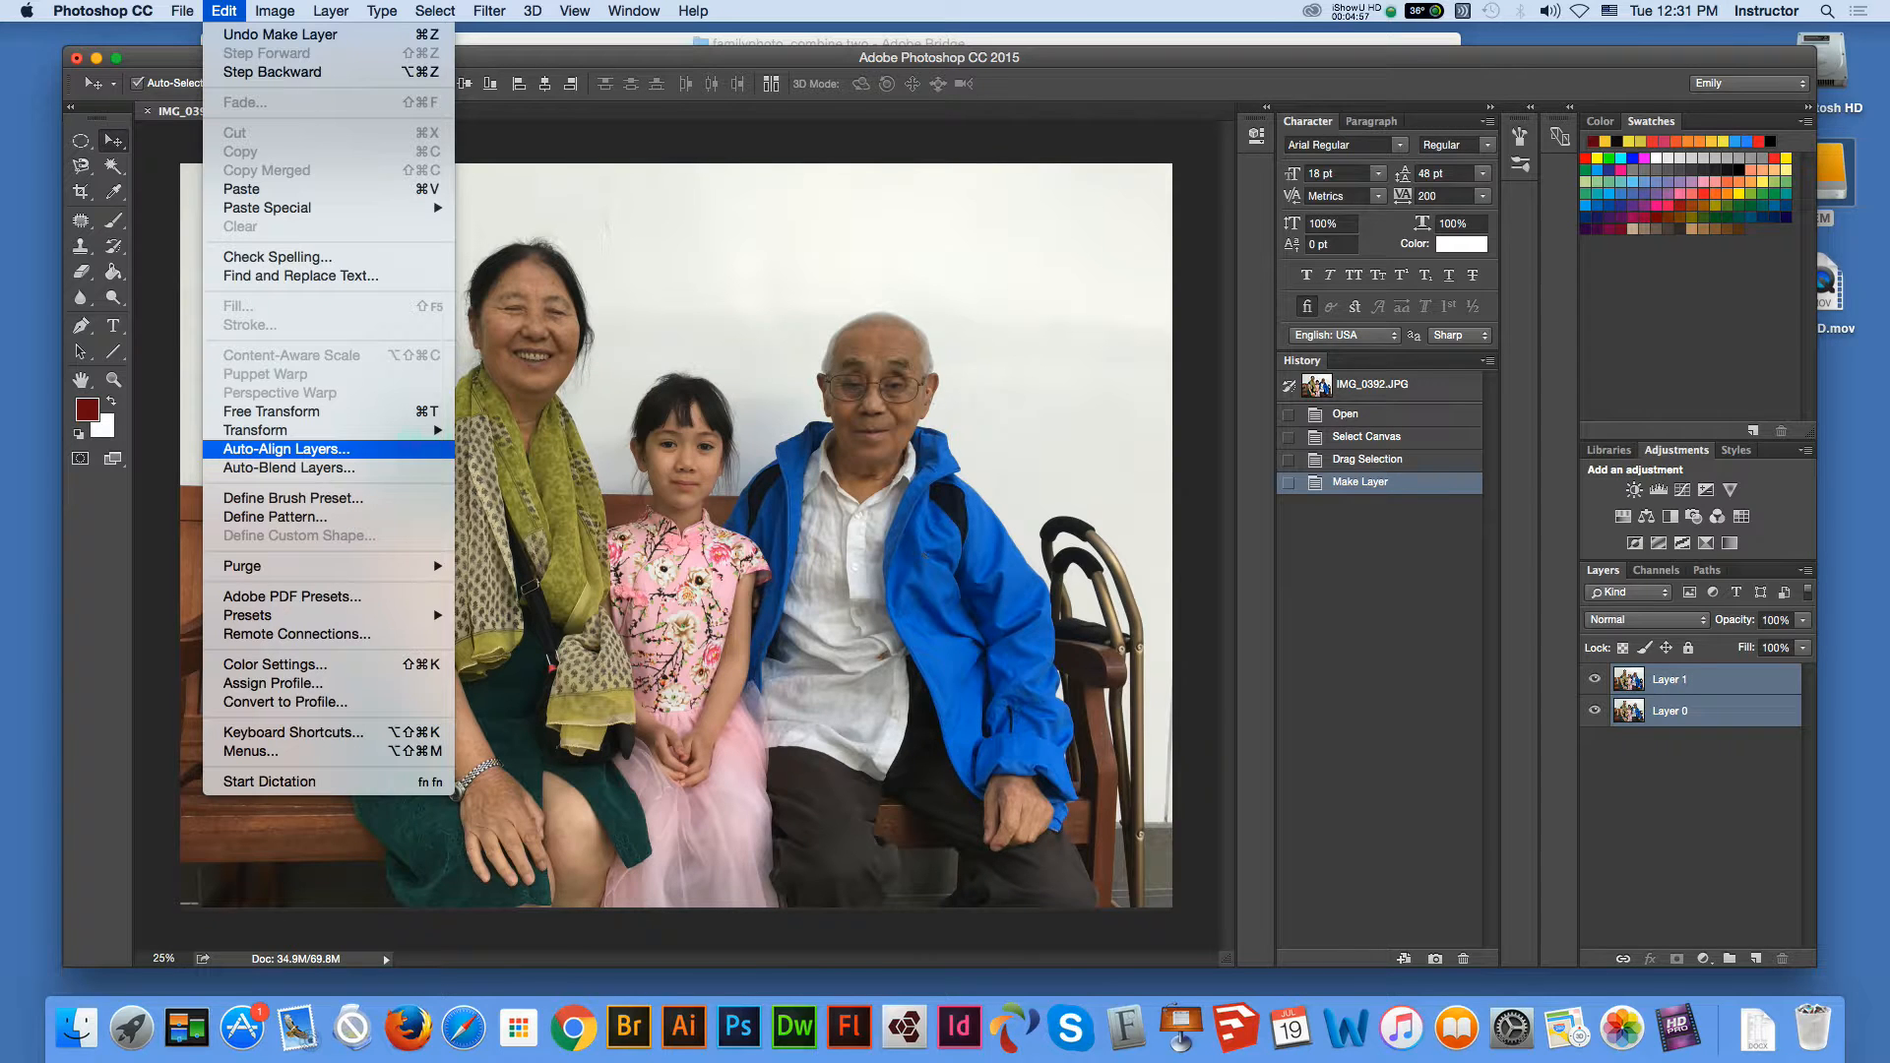
pyautogui.click(286, 449)
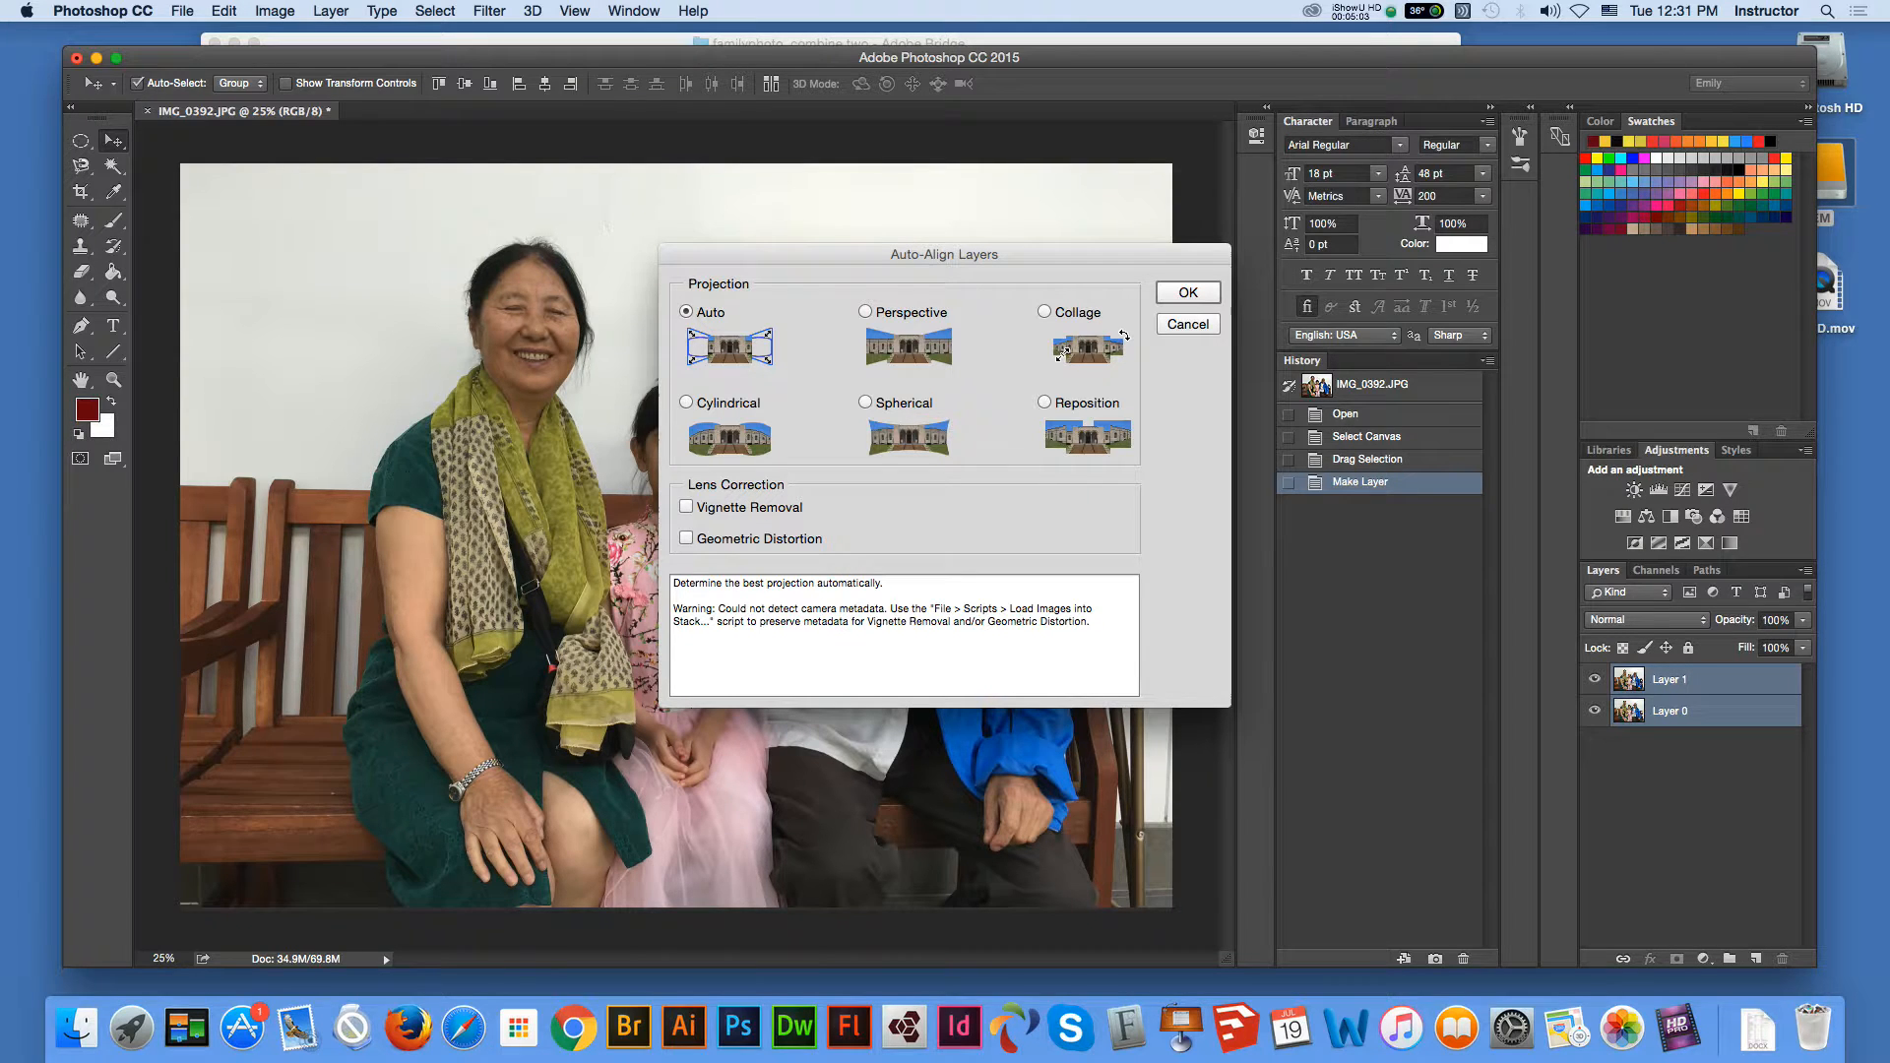
pyautogui.press('Return')
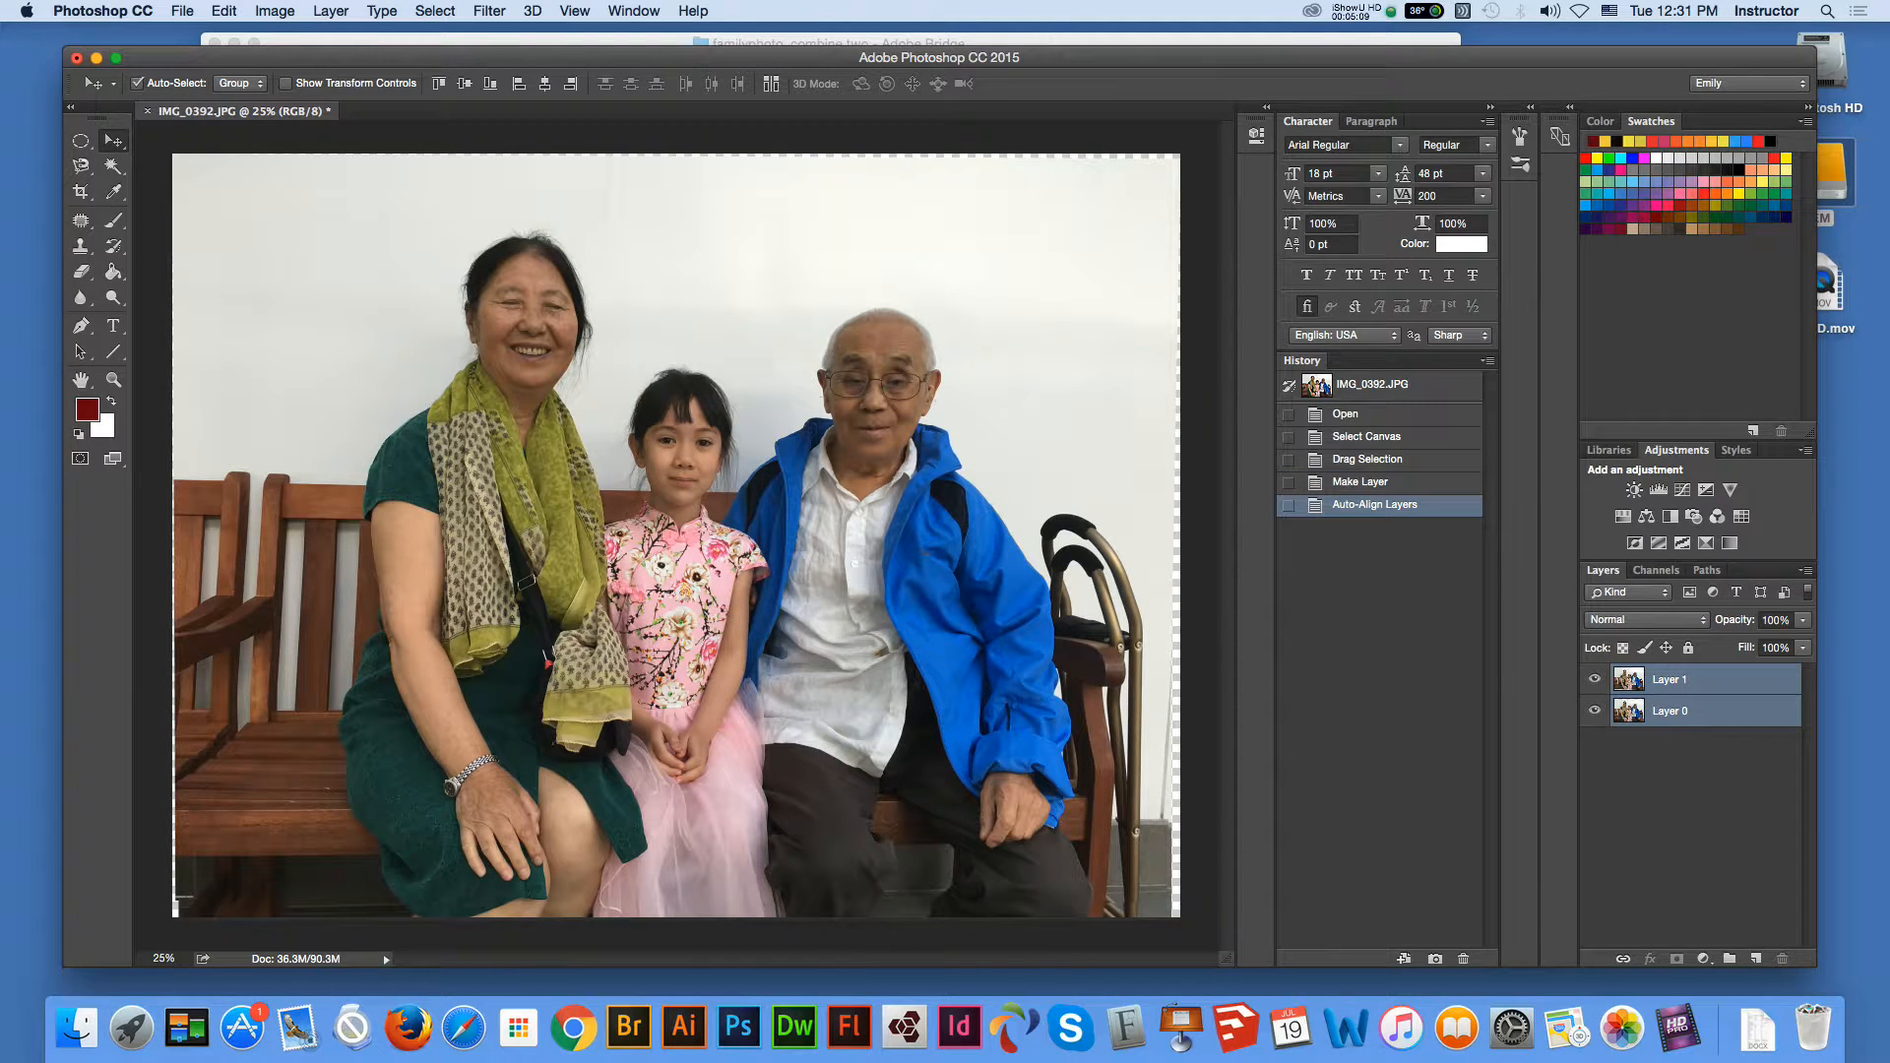
# Set up the Eraser with slightly reduced hardness and a 100 px brush, with only Layer 1 selected.
pyautogui.press('e')
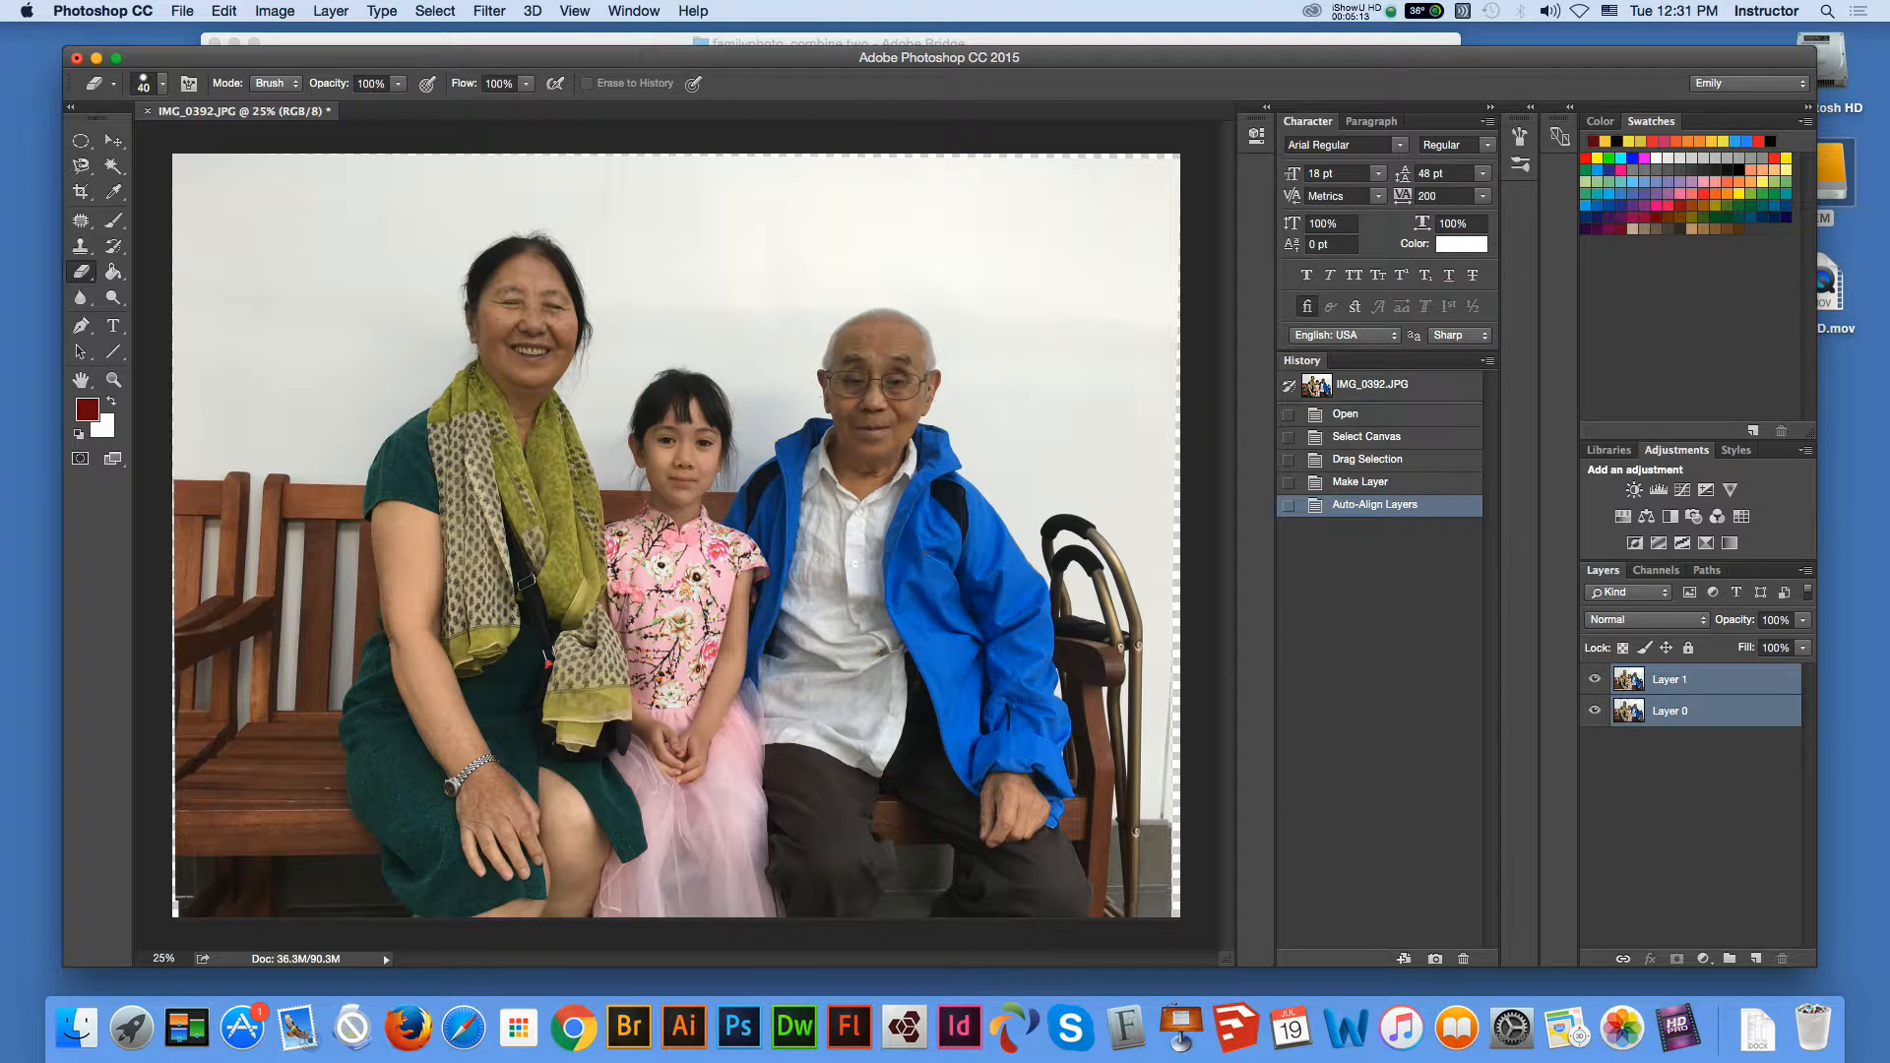
pyautogui.click(162, 83)
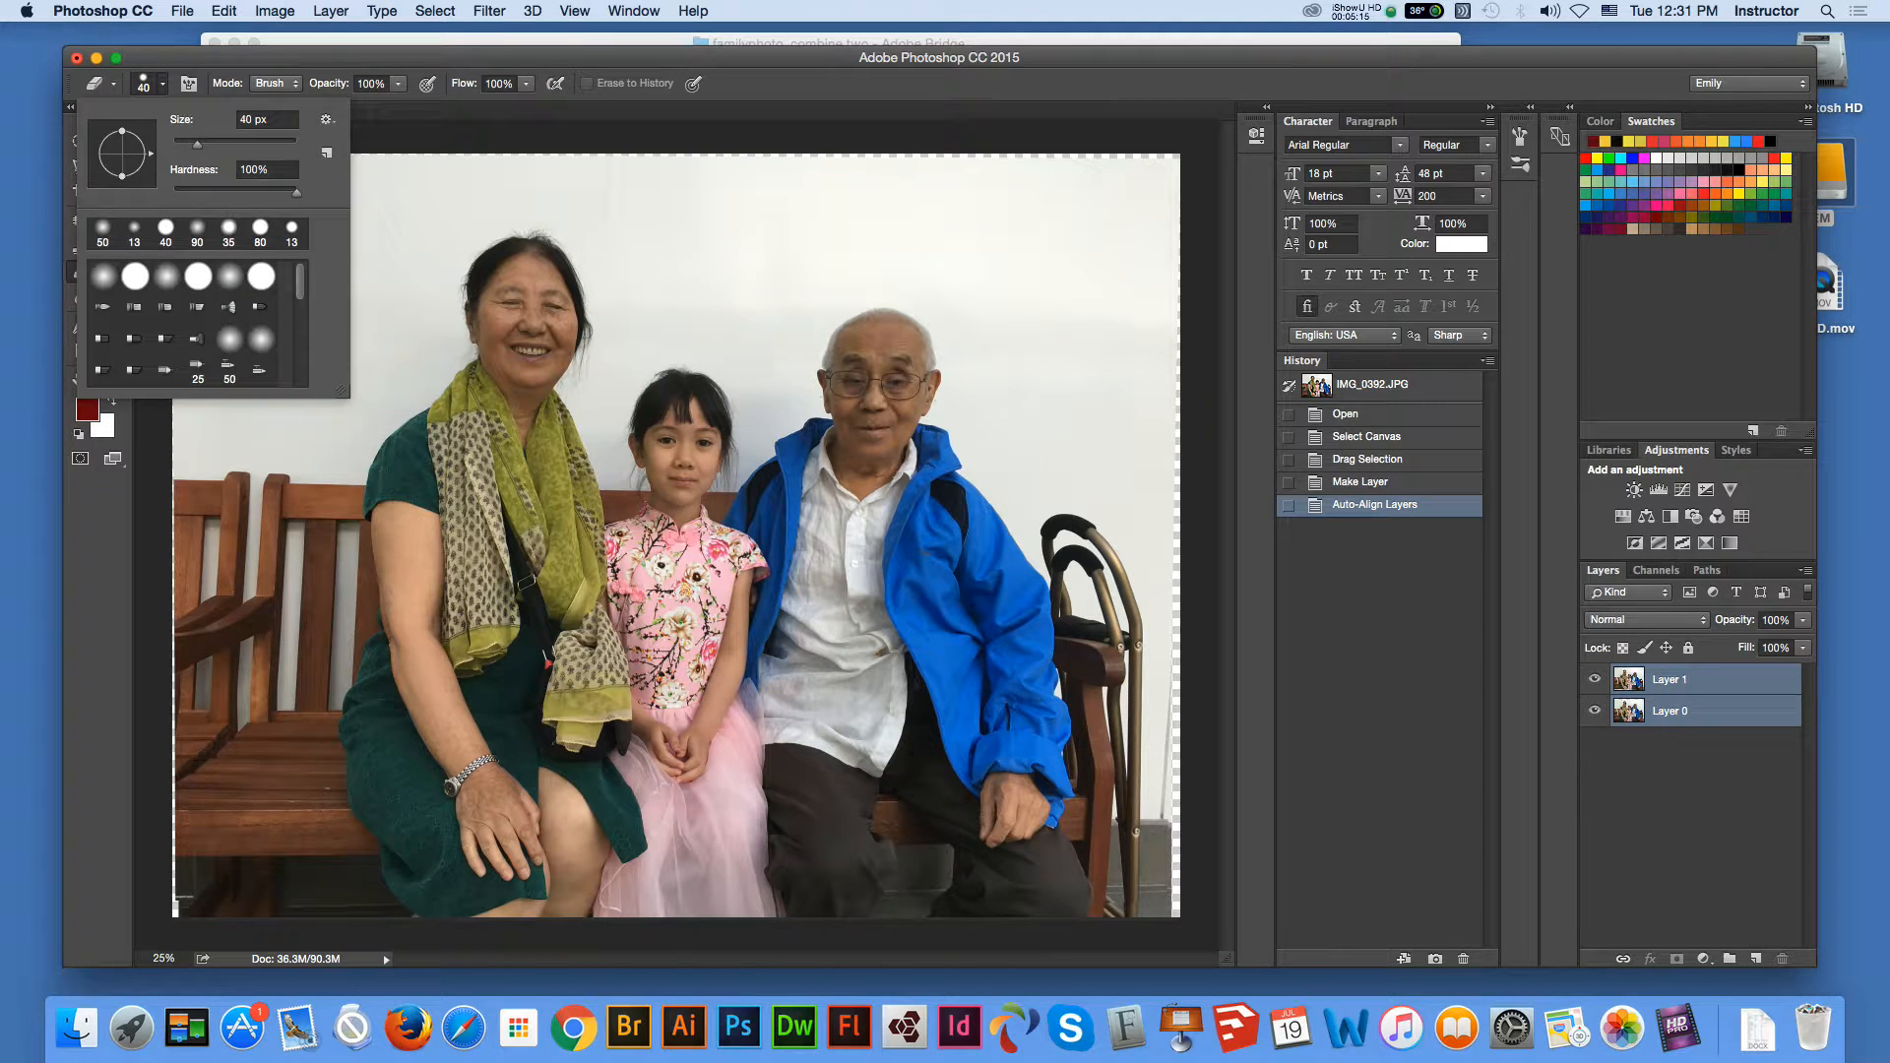
pyautogui.moveTo(297, 193); pyautogui.dragTo(283, 194)
pyautogui.press('Return')
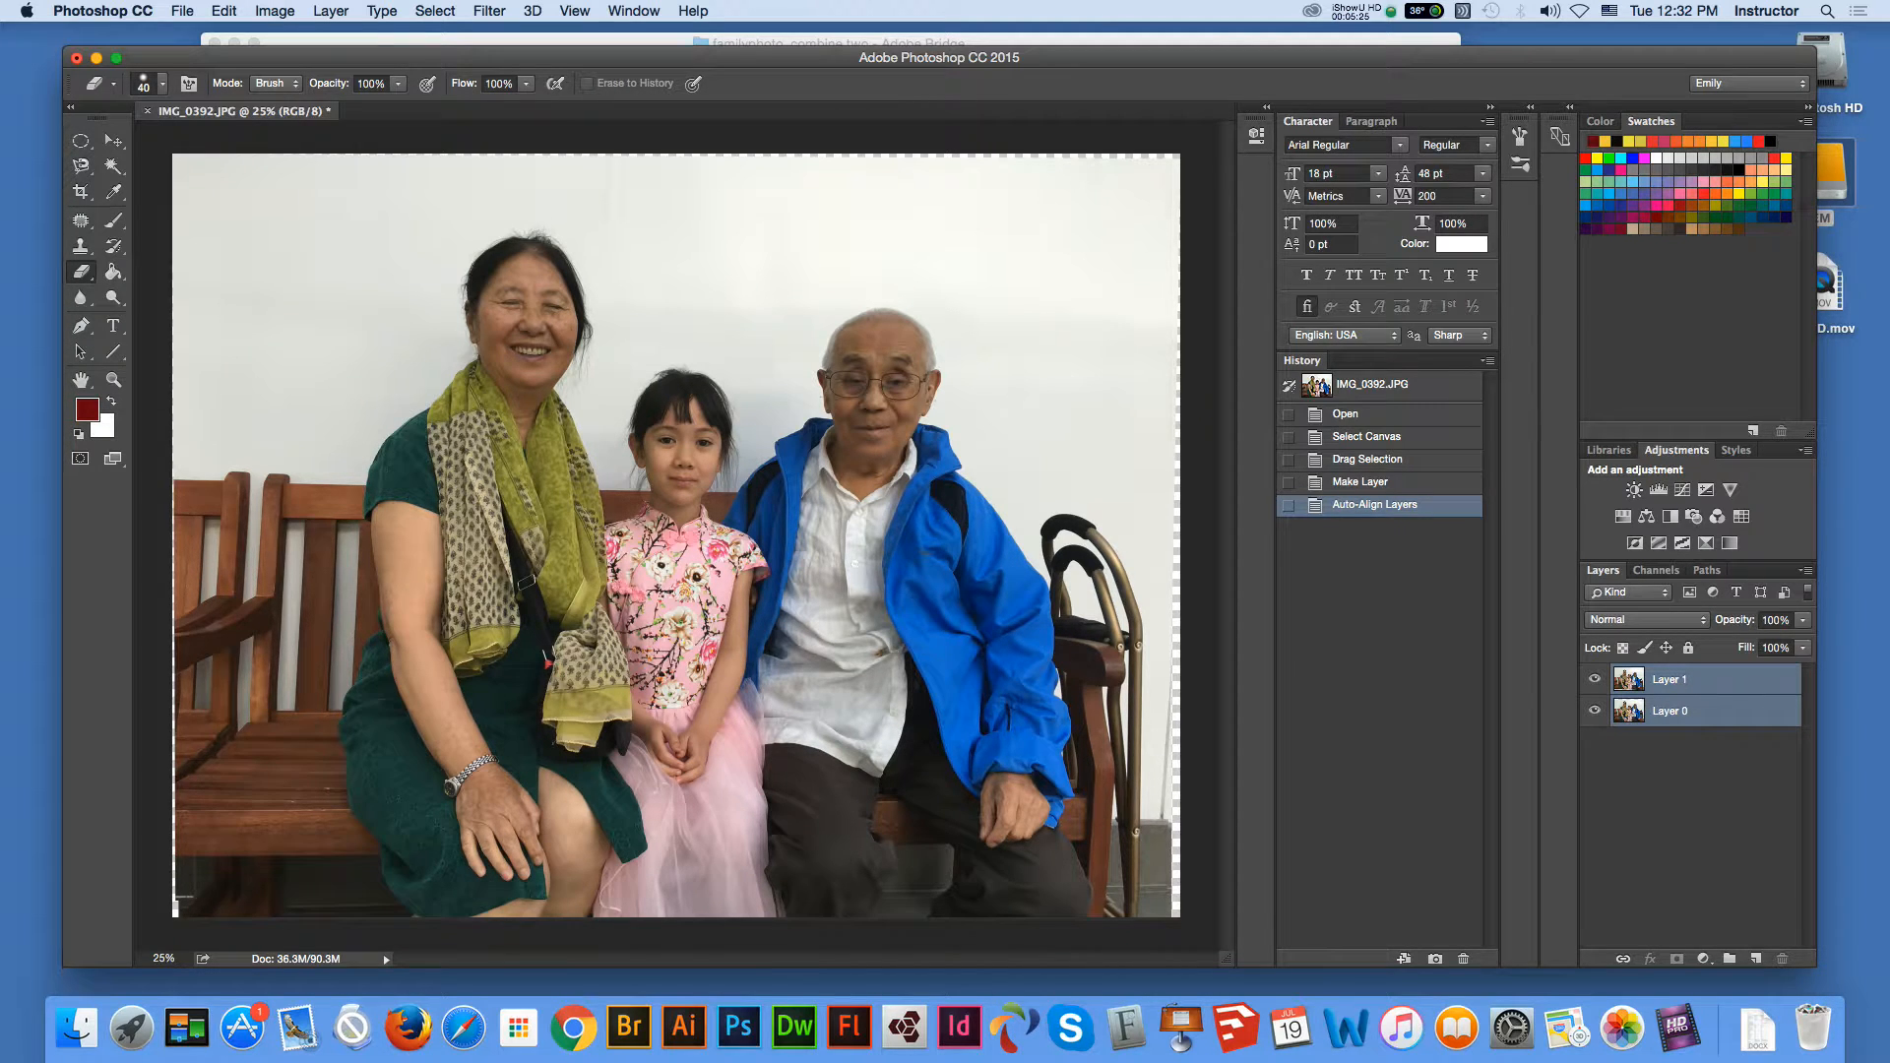
pyautogui.click(1680, 679)
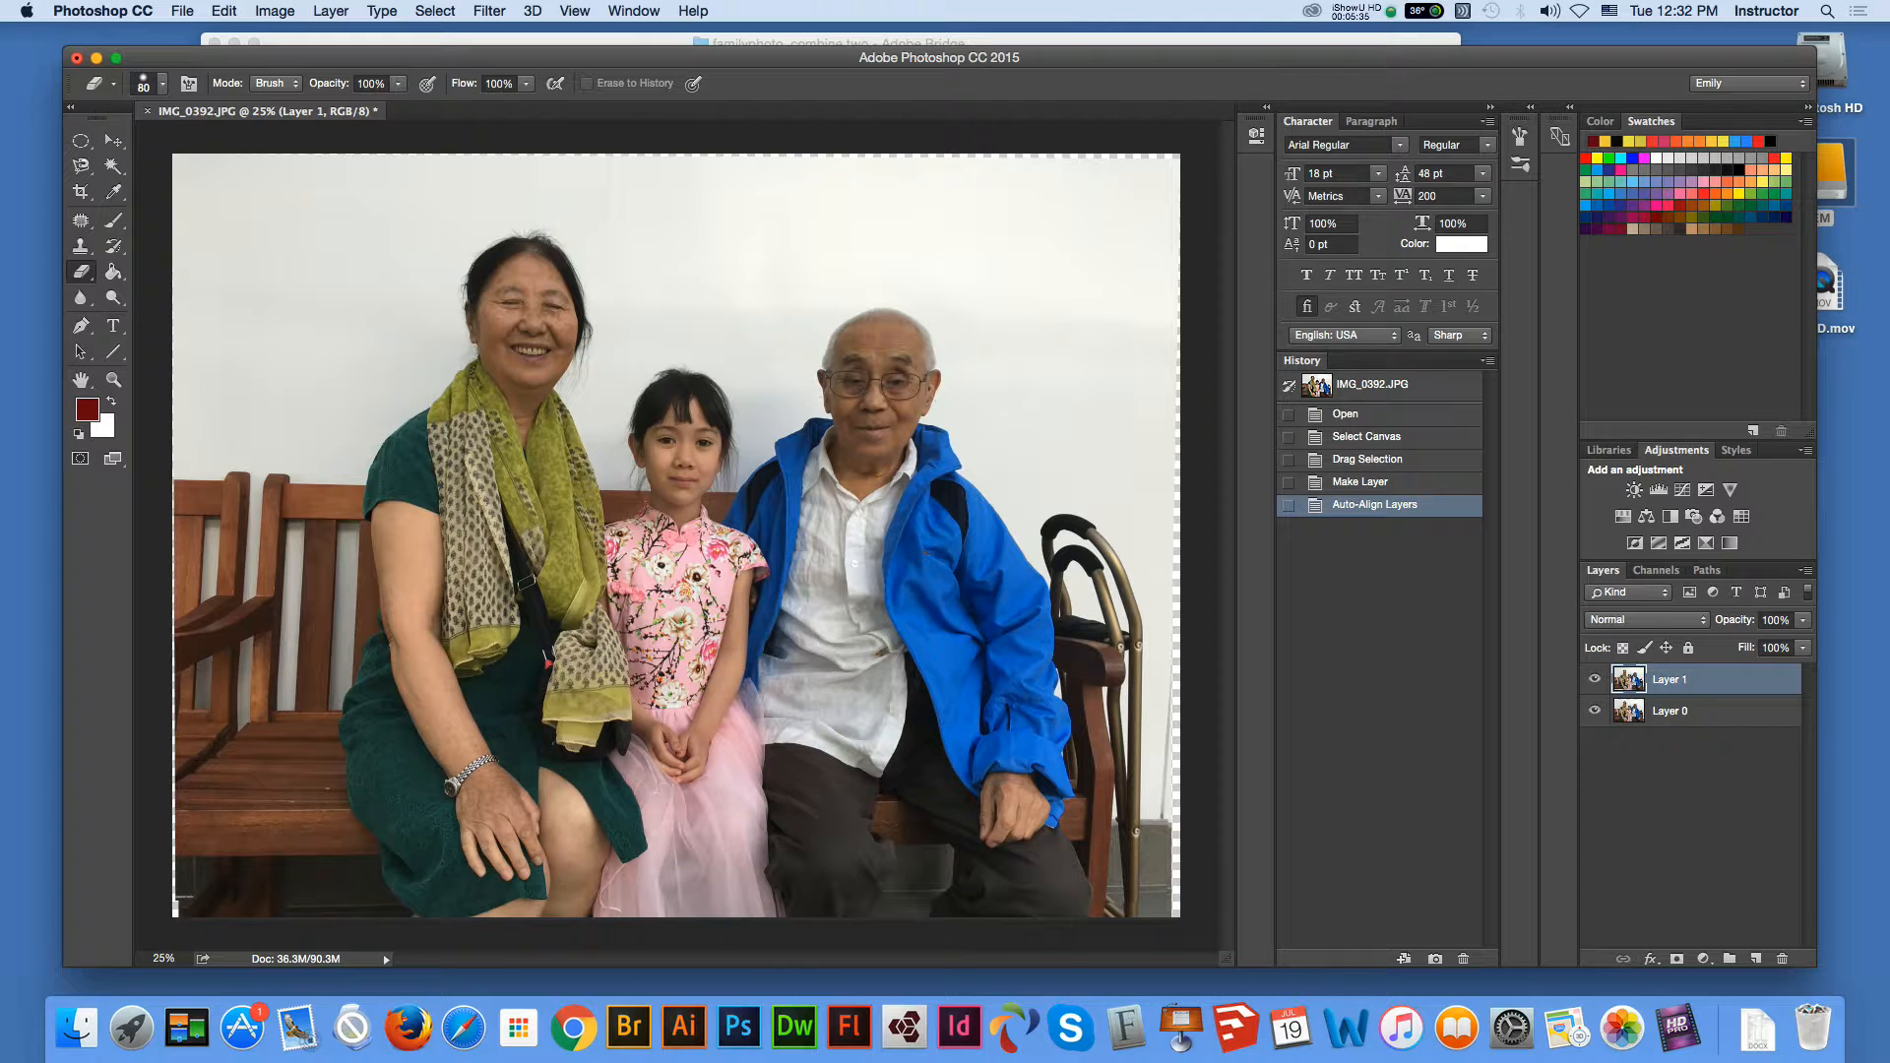
pyautogui.press(']')
# Erase the woman's face on Layer 1 so the open-eyed face from the layer beneath shows through.
pyautogui.moveTo(525, 328)
pyautogui.mouseDown()
pyautogui.moveTo(547, 327)
pyautogui.moveTo(538, 358)
pyautogui.mouseUp()
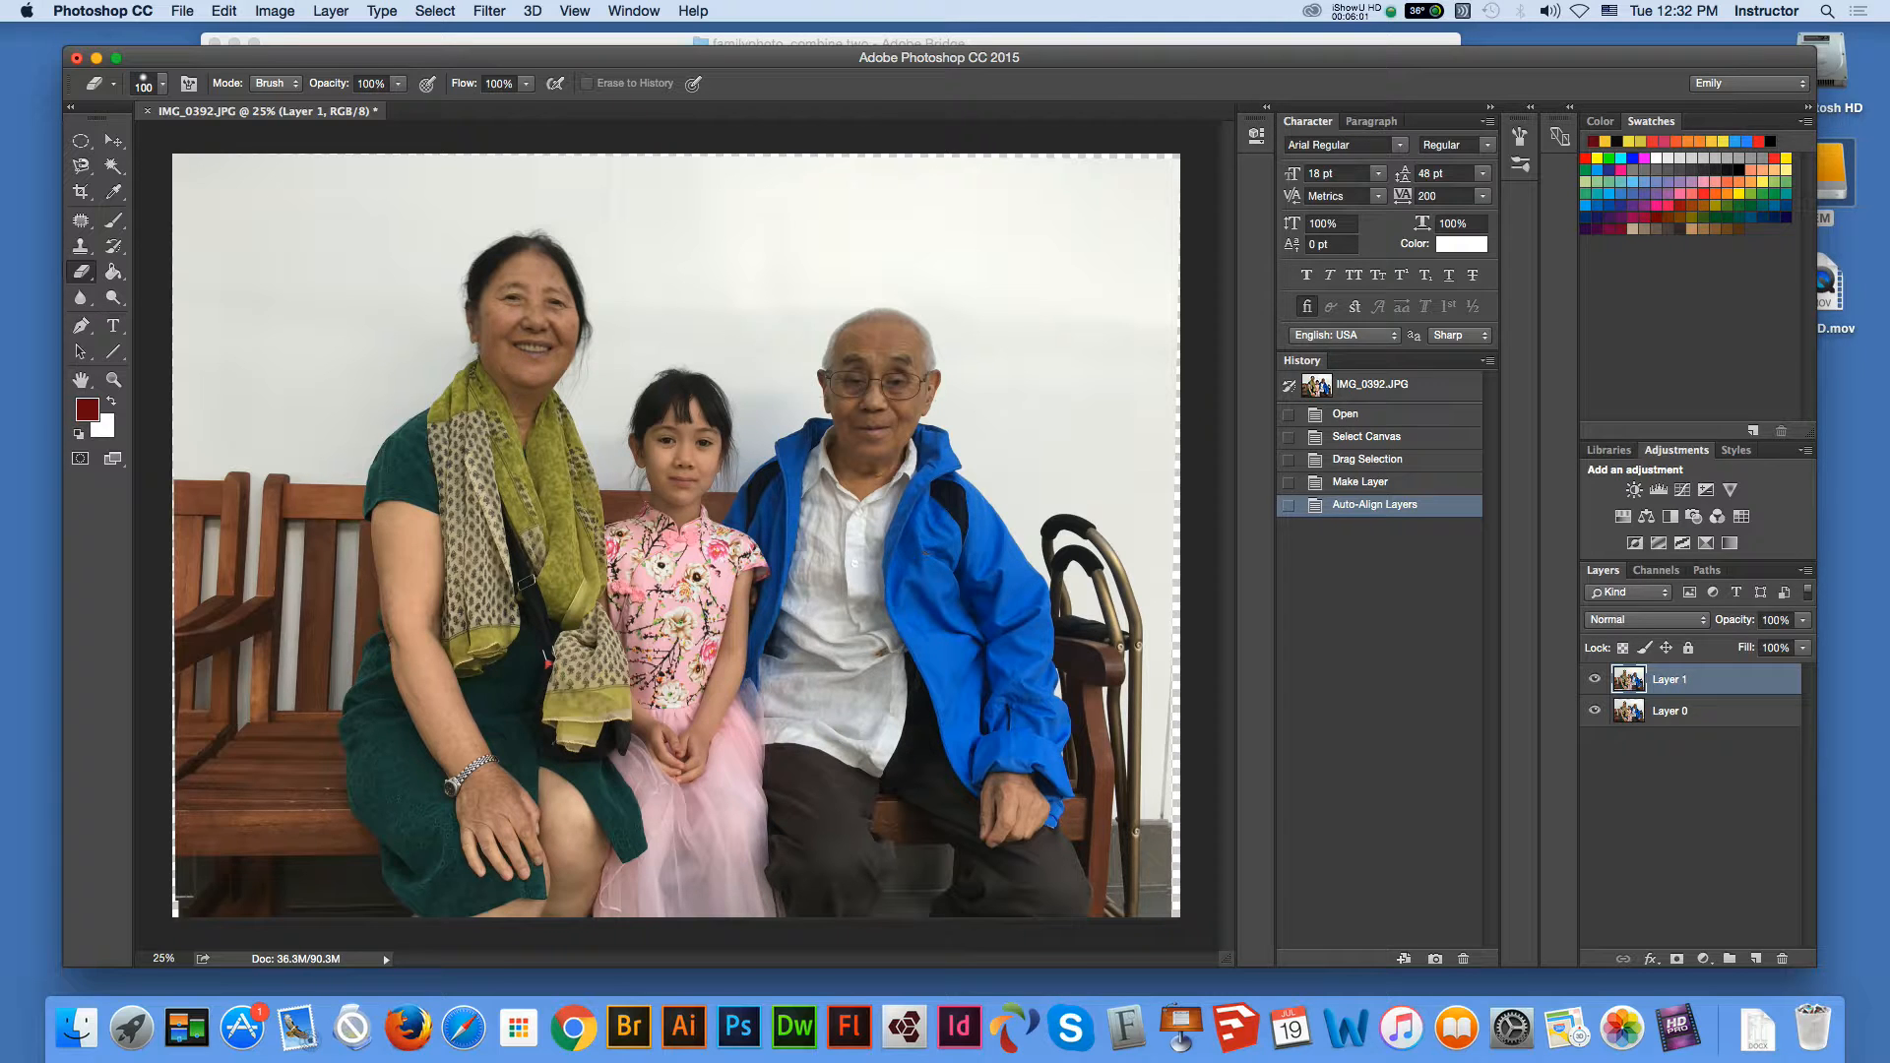
pyautogui.click(532, 286)
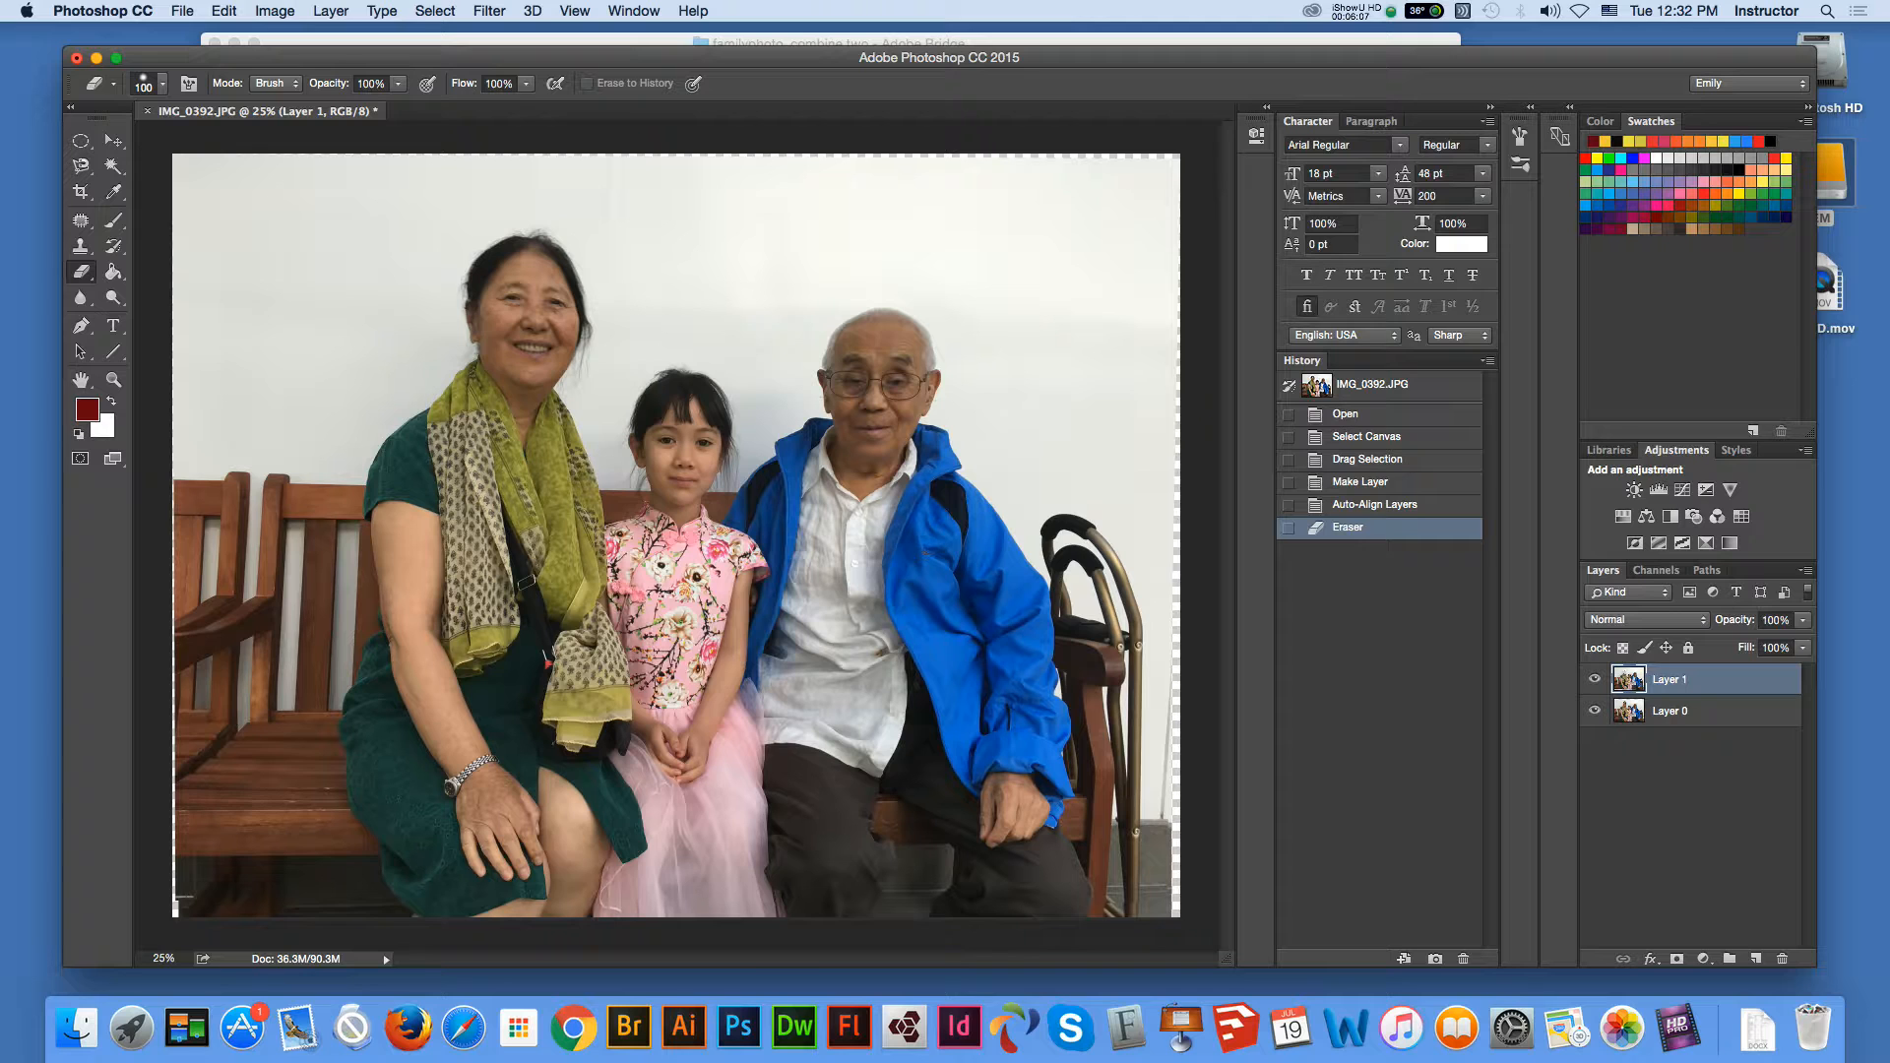
pyautogui.click(532, 306)
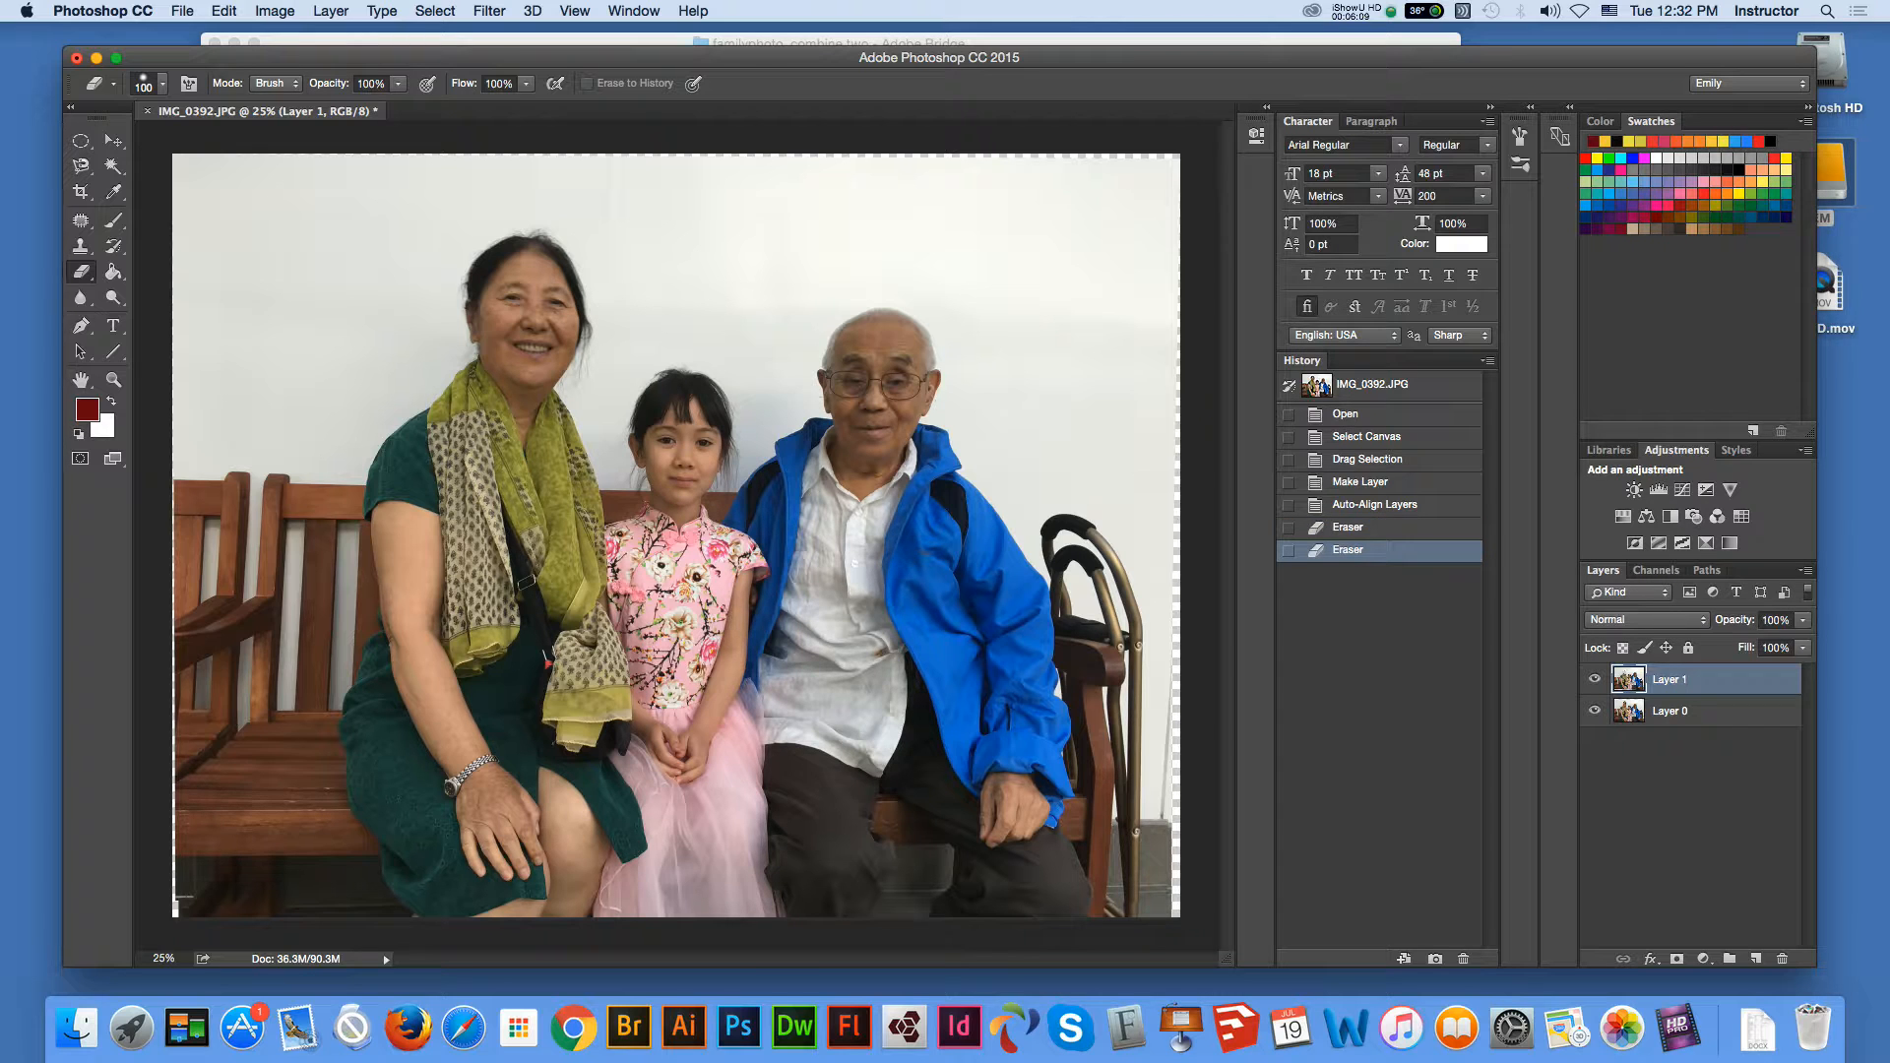
# Switch to the Move tool and merge all visible layers into one.
pyautogui.press('v')
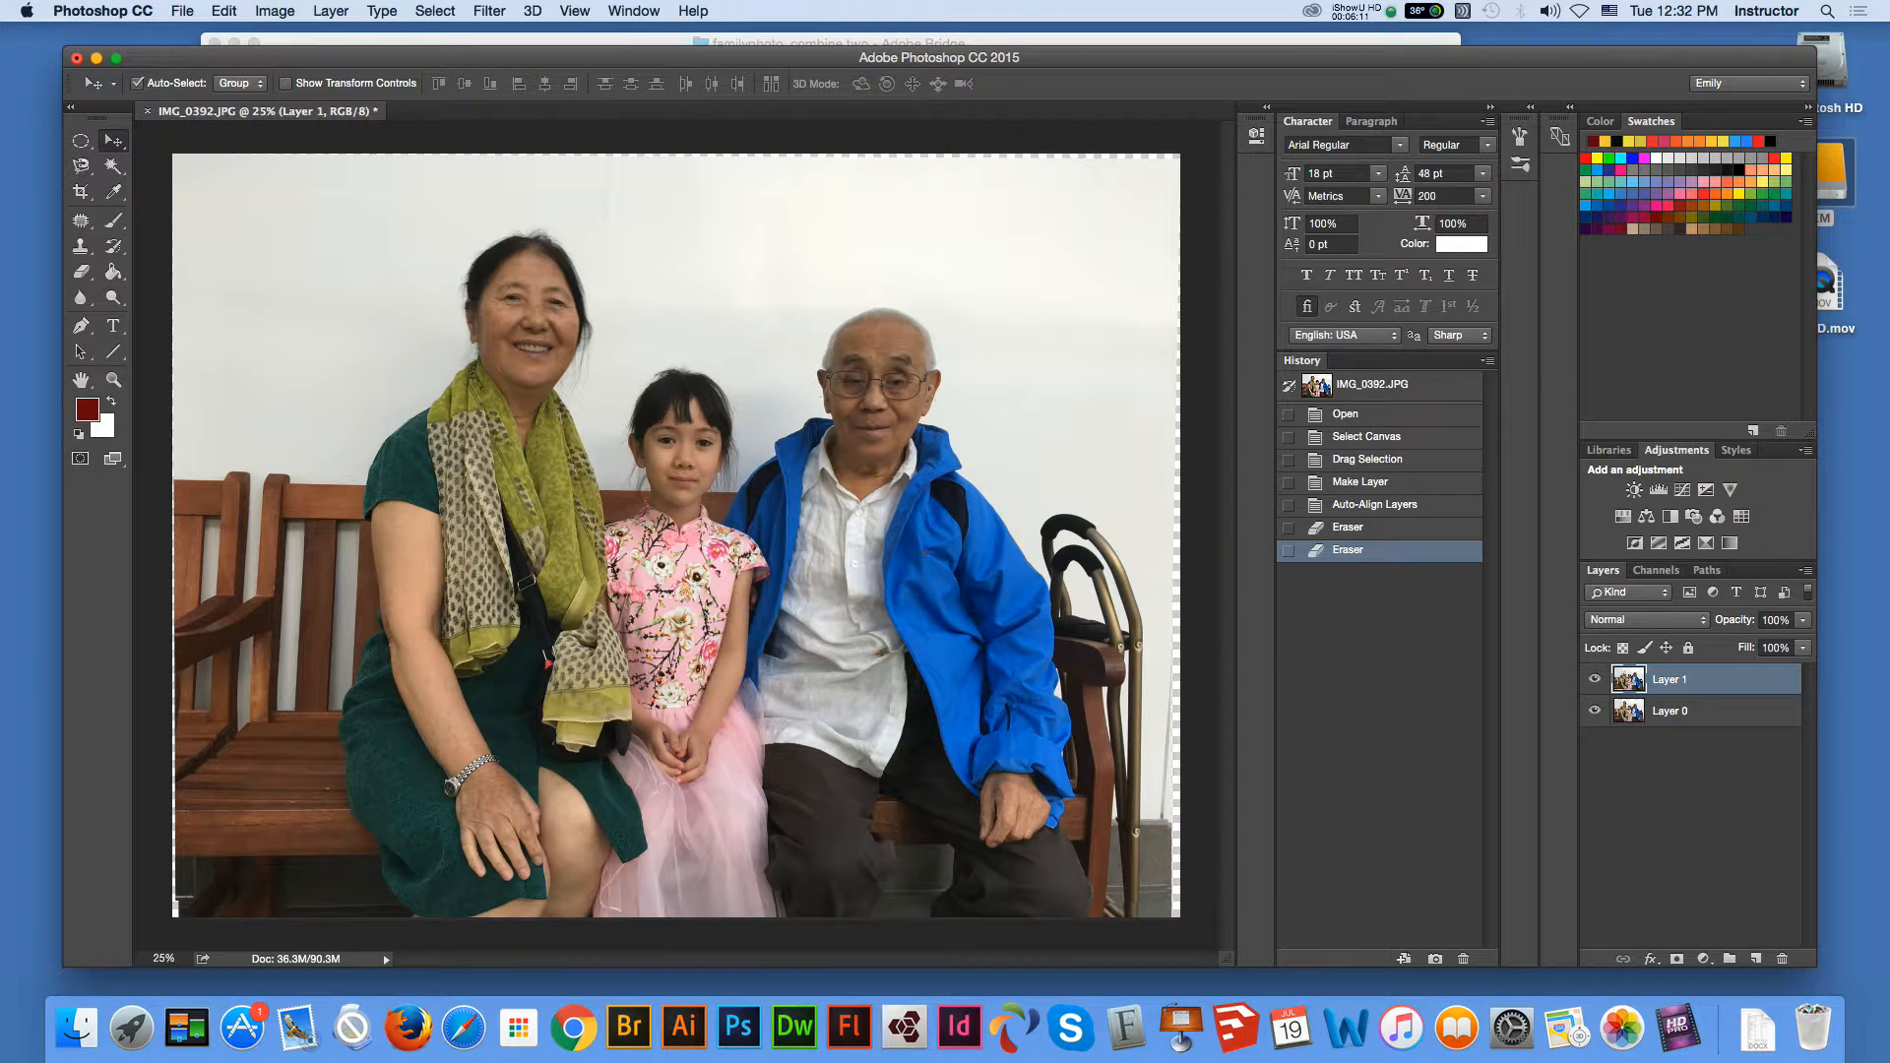
pyautogui.click(331, 11)
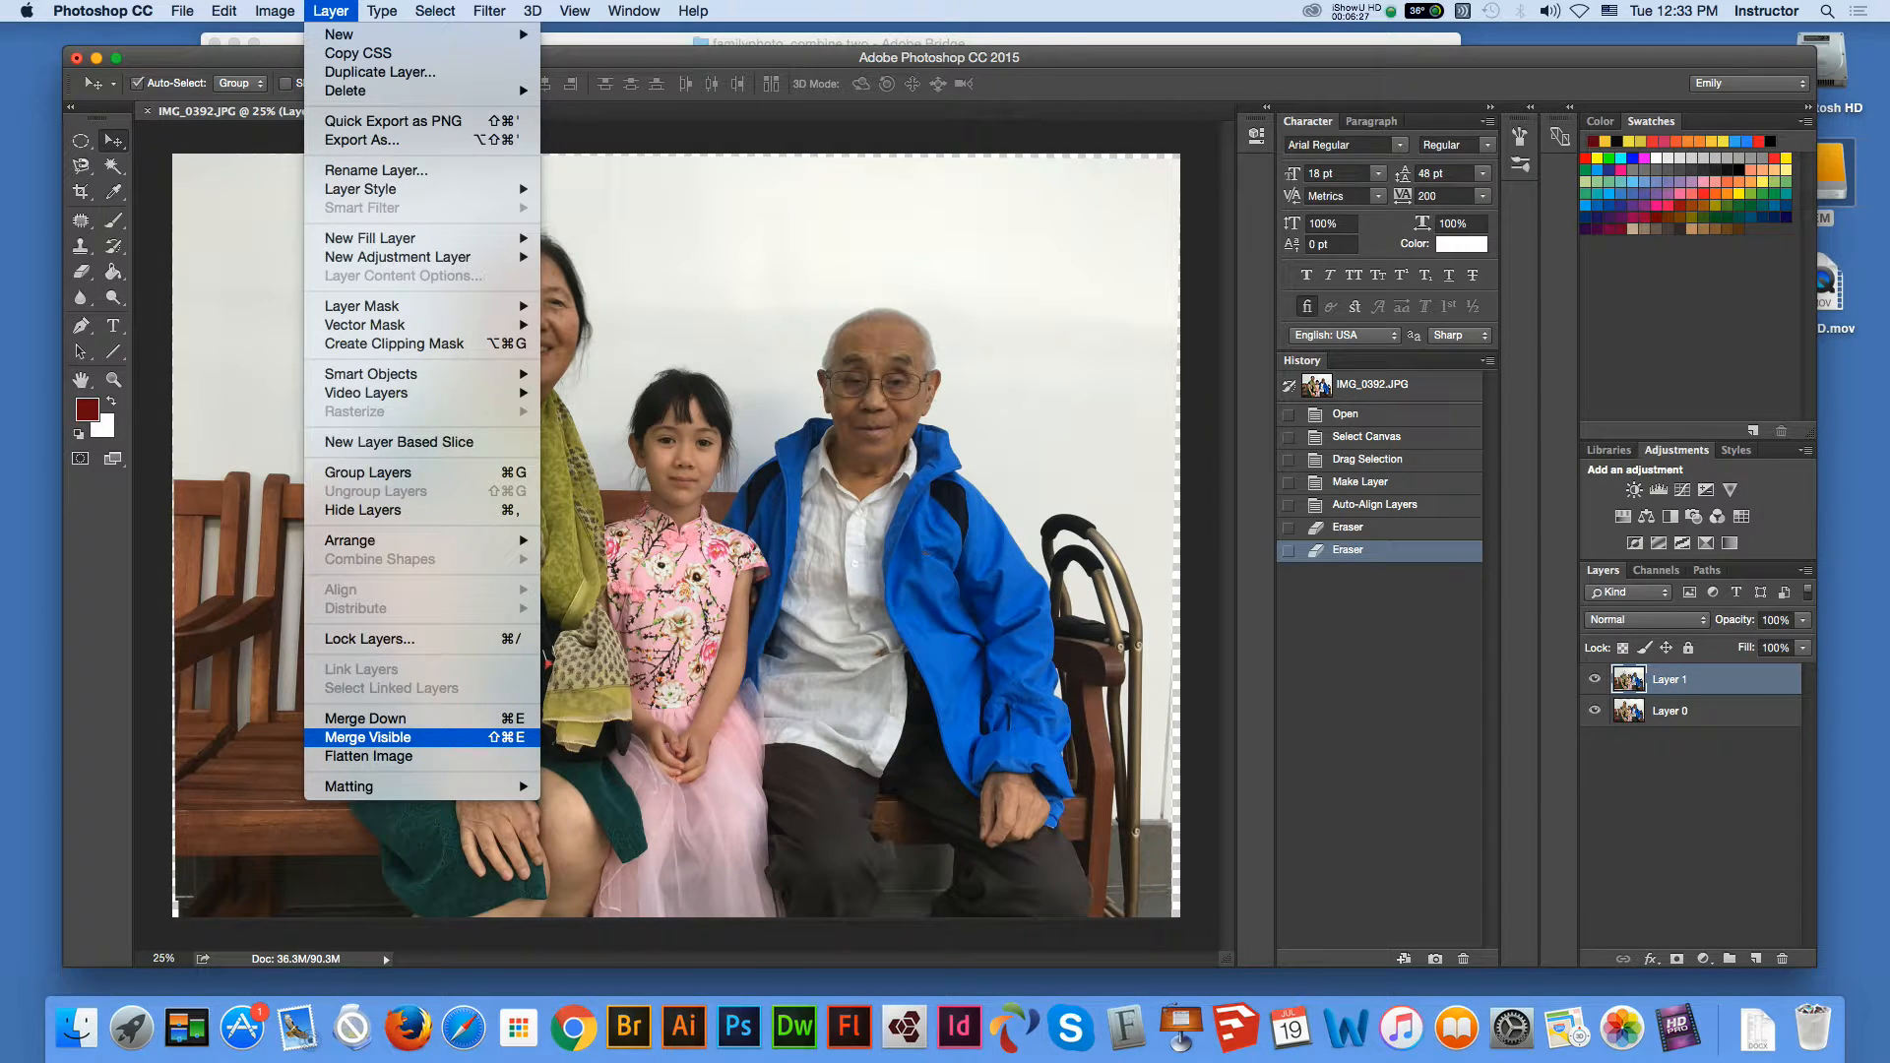
pyautogui.click(368, 738)
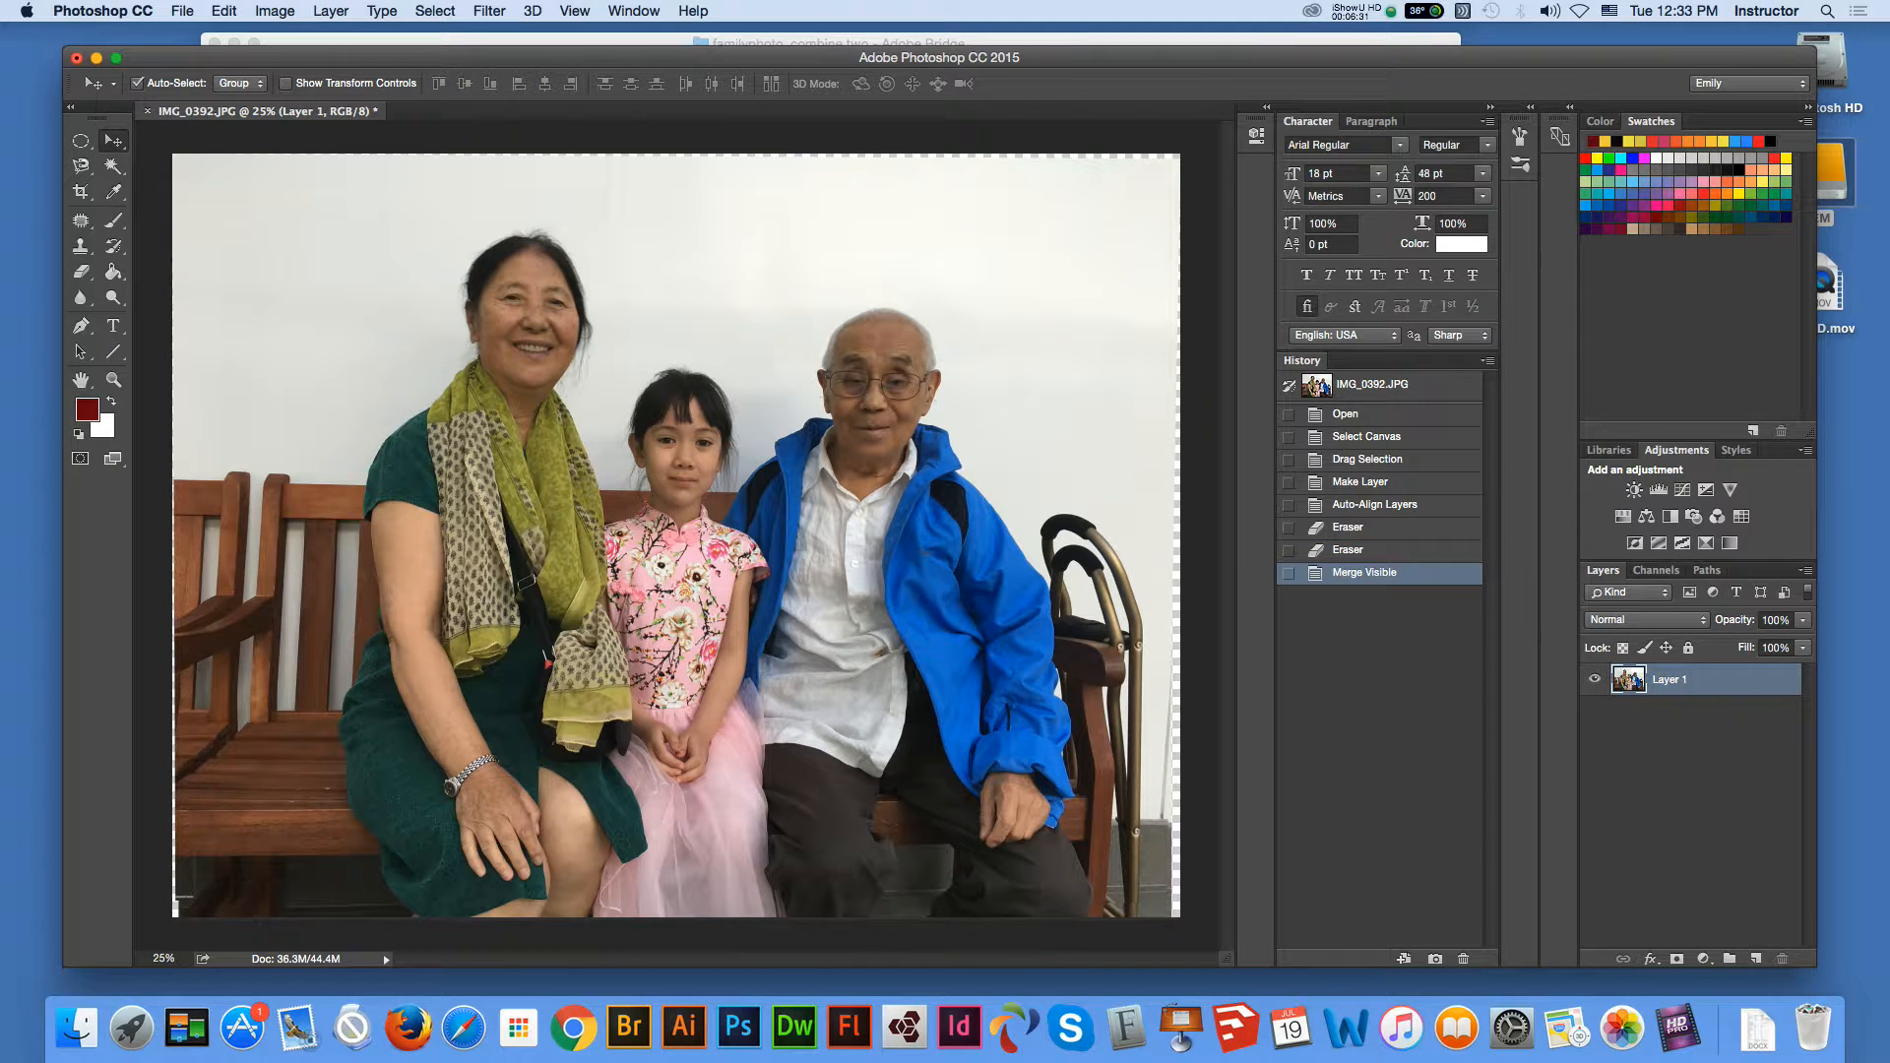
# Set the Crop tool to W x H x Resolution with 7 in width, 5 in height and 300 px/in.
pyautogui.press('c')
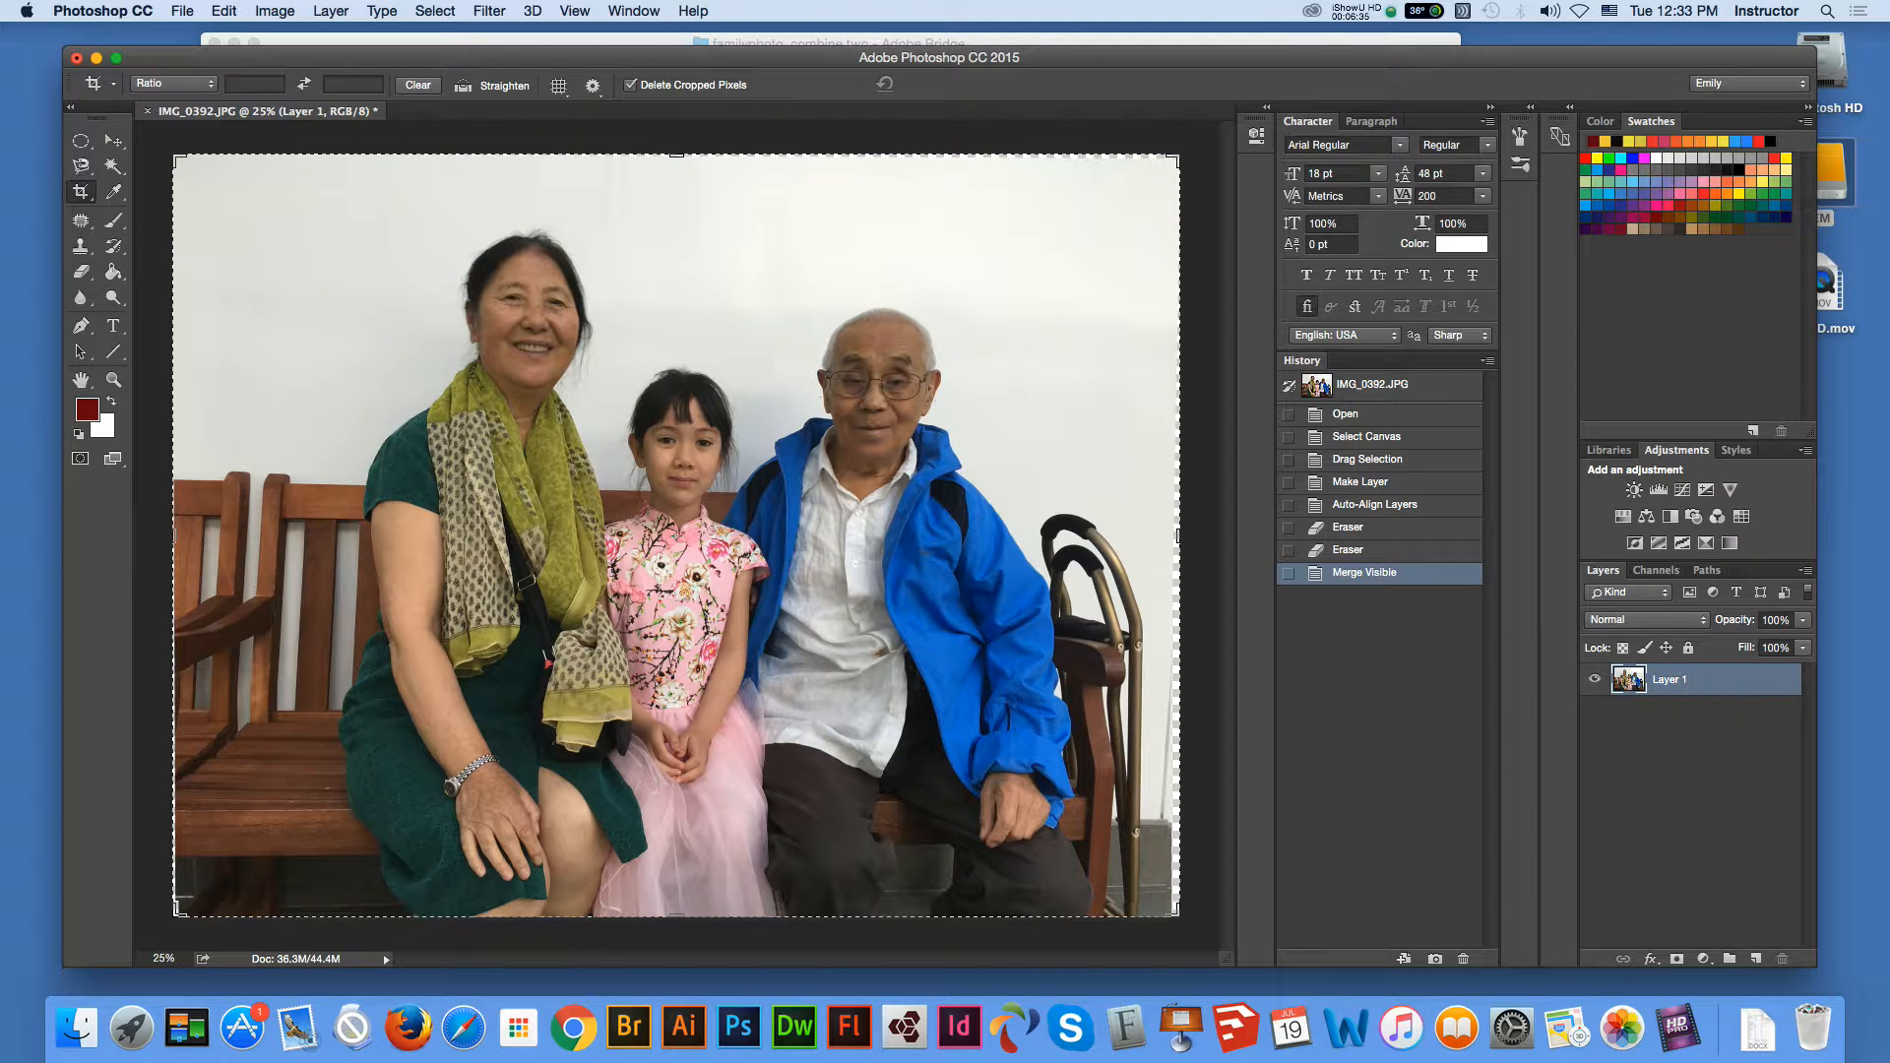
pyautogui.click(175, 84)
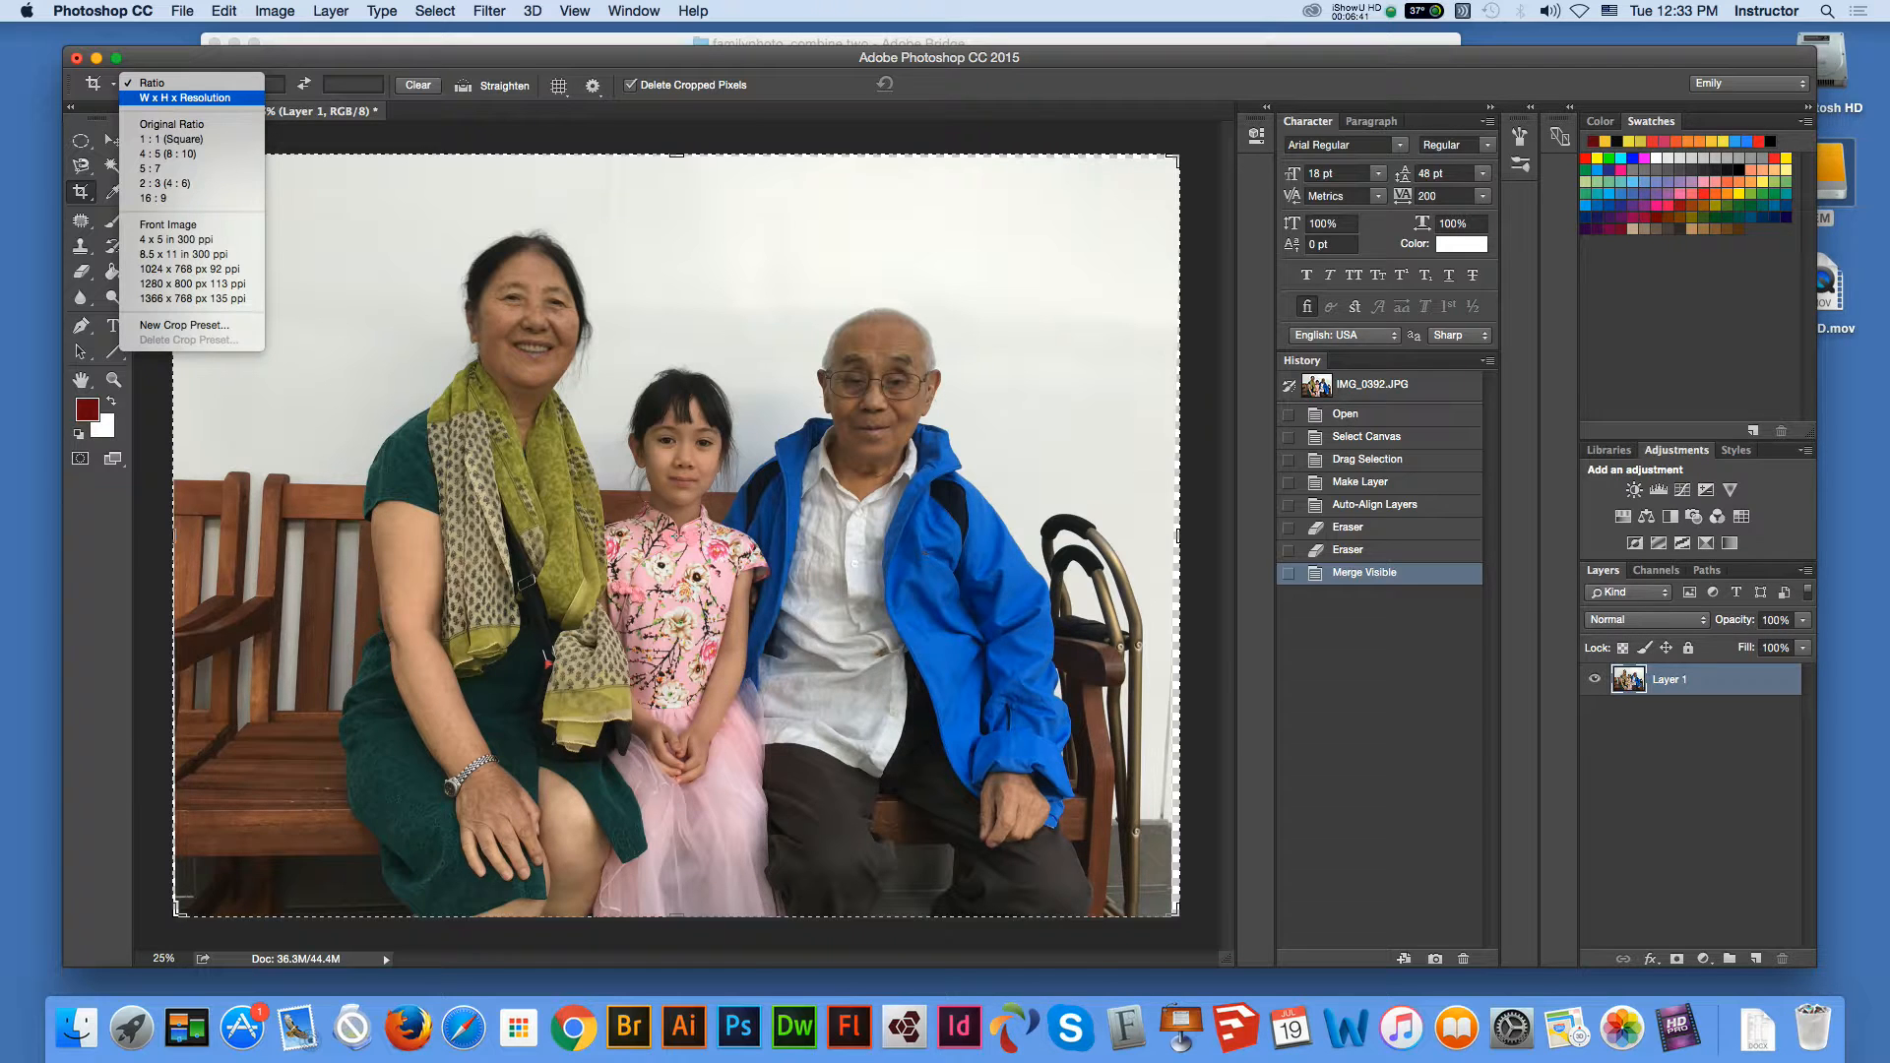
pyautogui.click(185, 98)
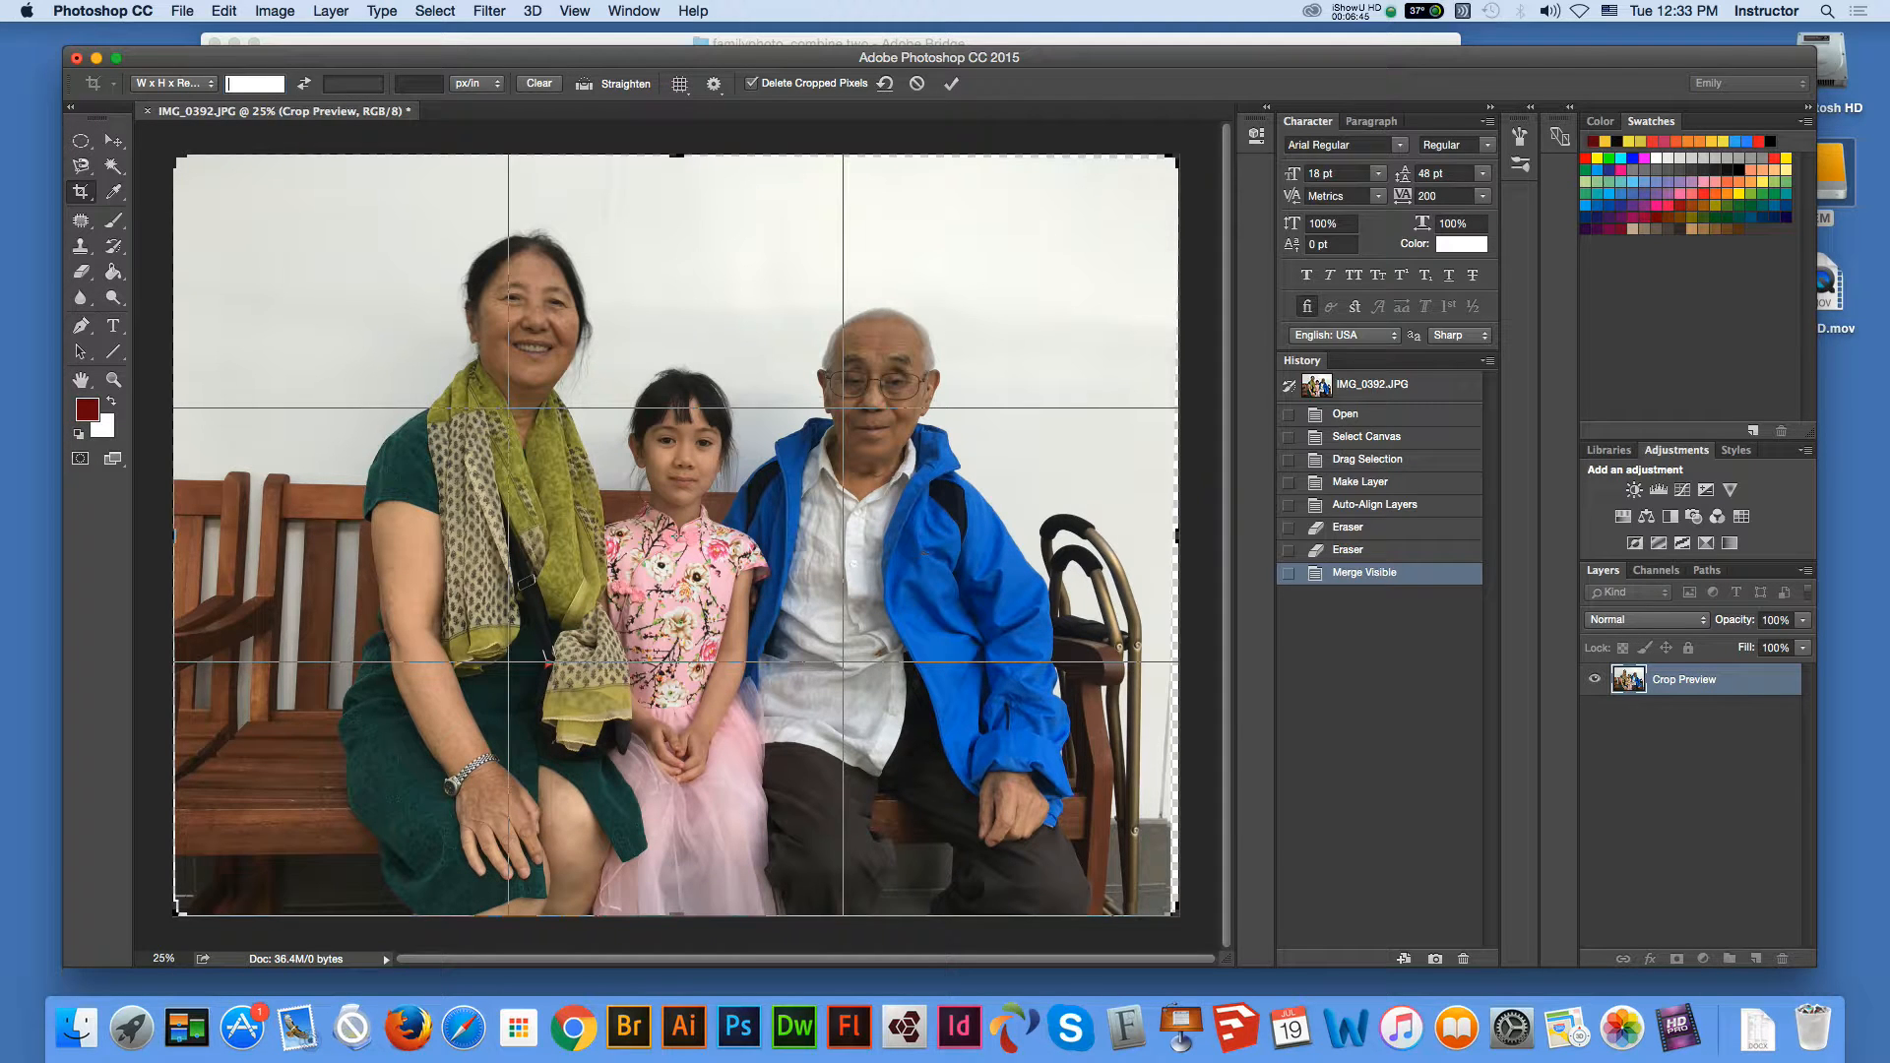
pyautogui.write('7')
pyautogui.press('Tab')
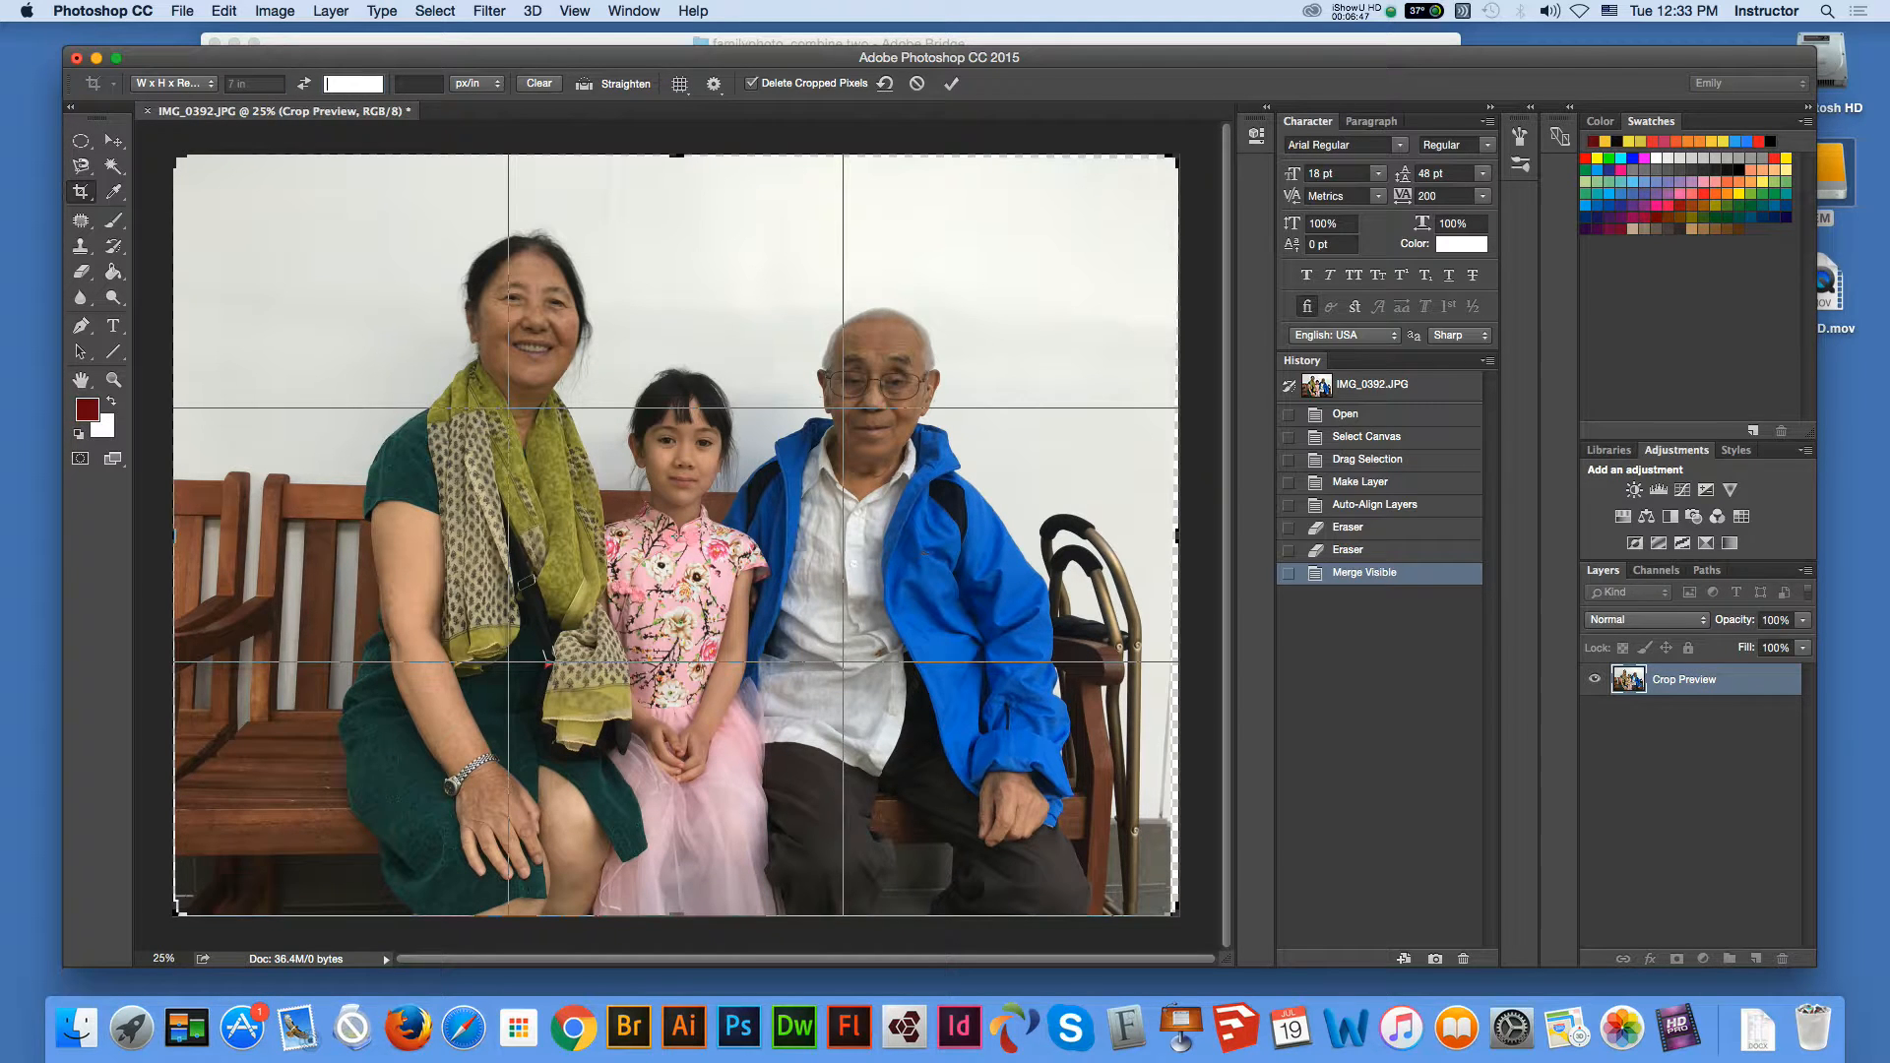
pyautogui.write('5')
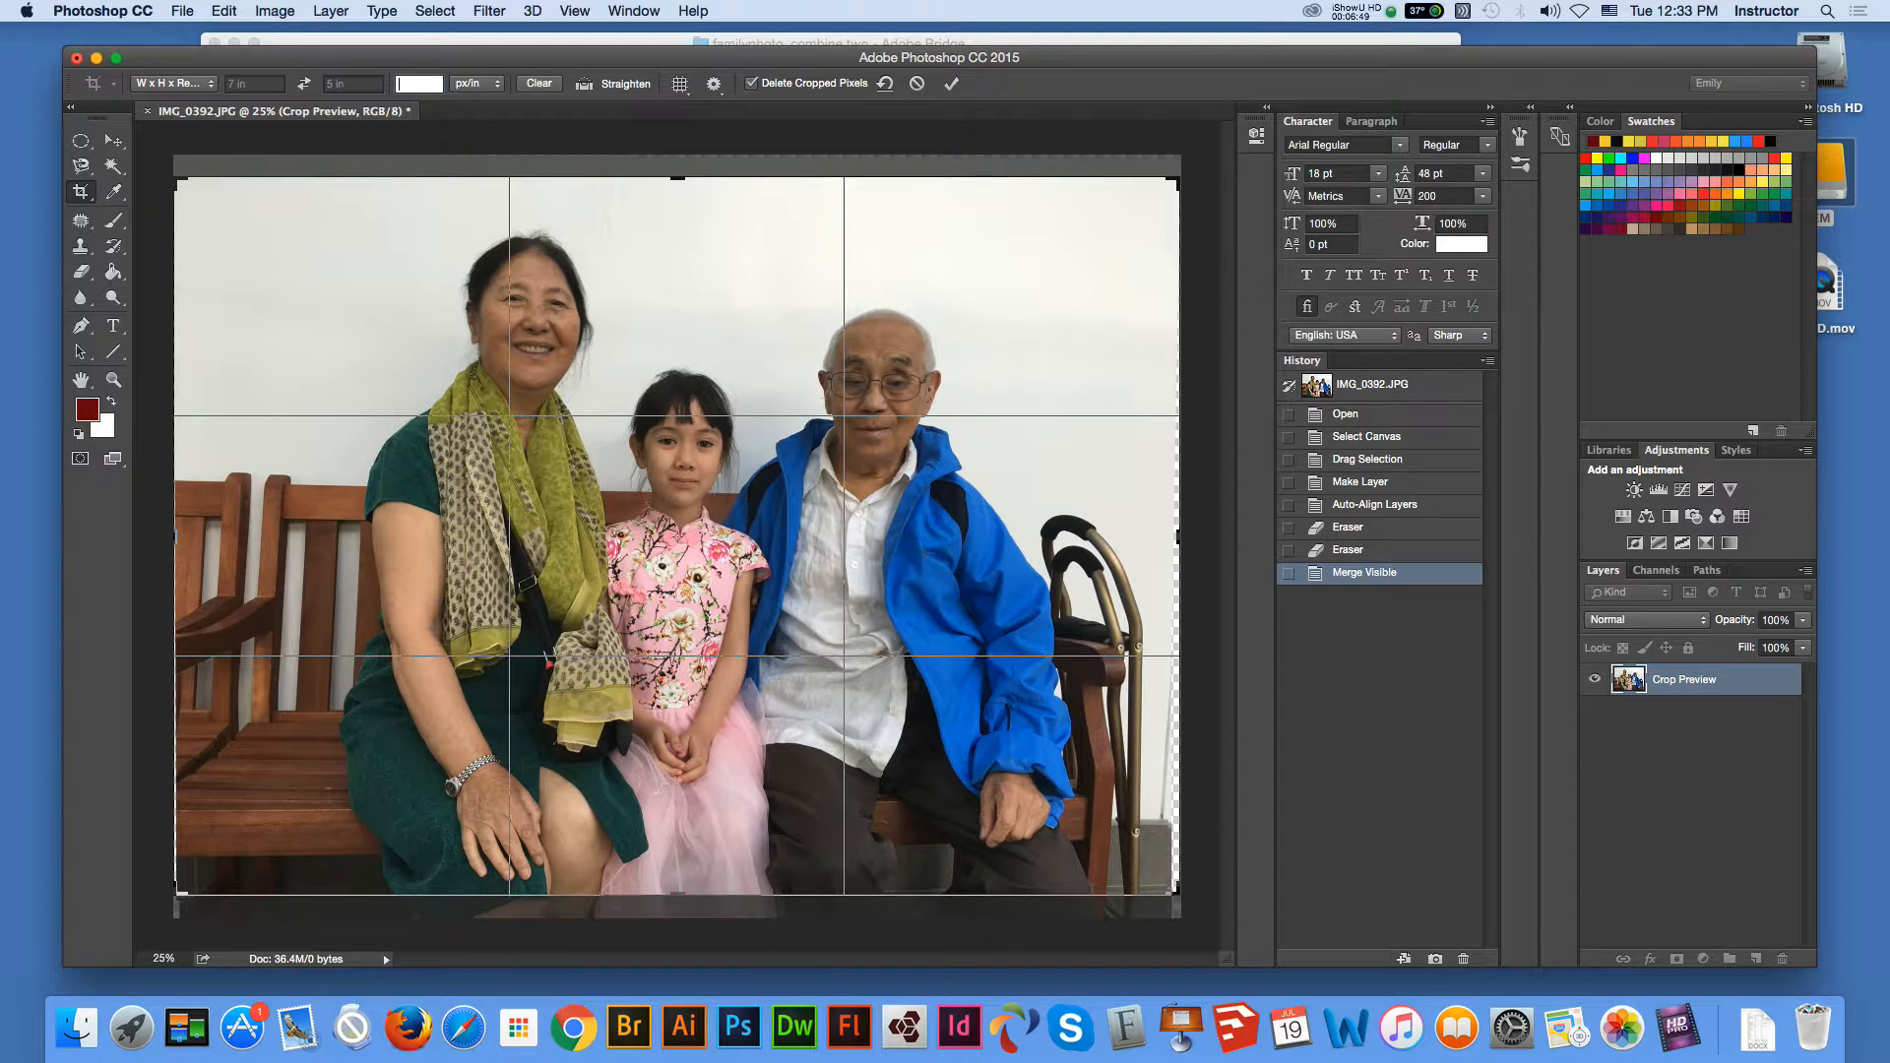
pyautogui.write('00')
# Tighten the crop frame around the three people to exclude the transparent edges, and apply the crop.
pyautogui.moveTo(179, 181); pyautogui.dragTo(196, 193)
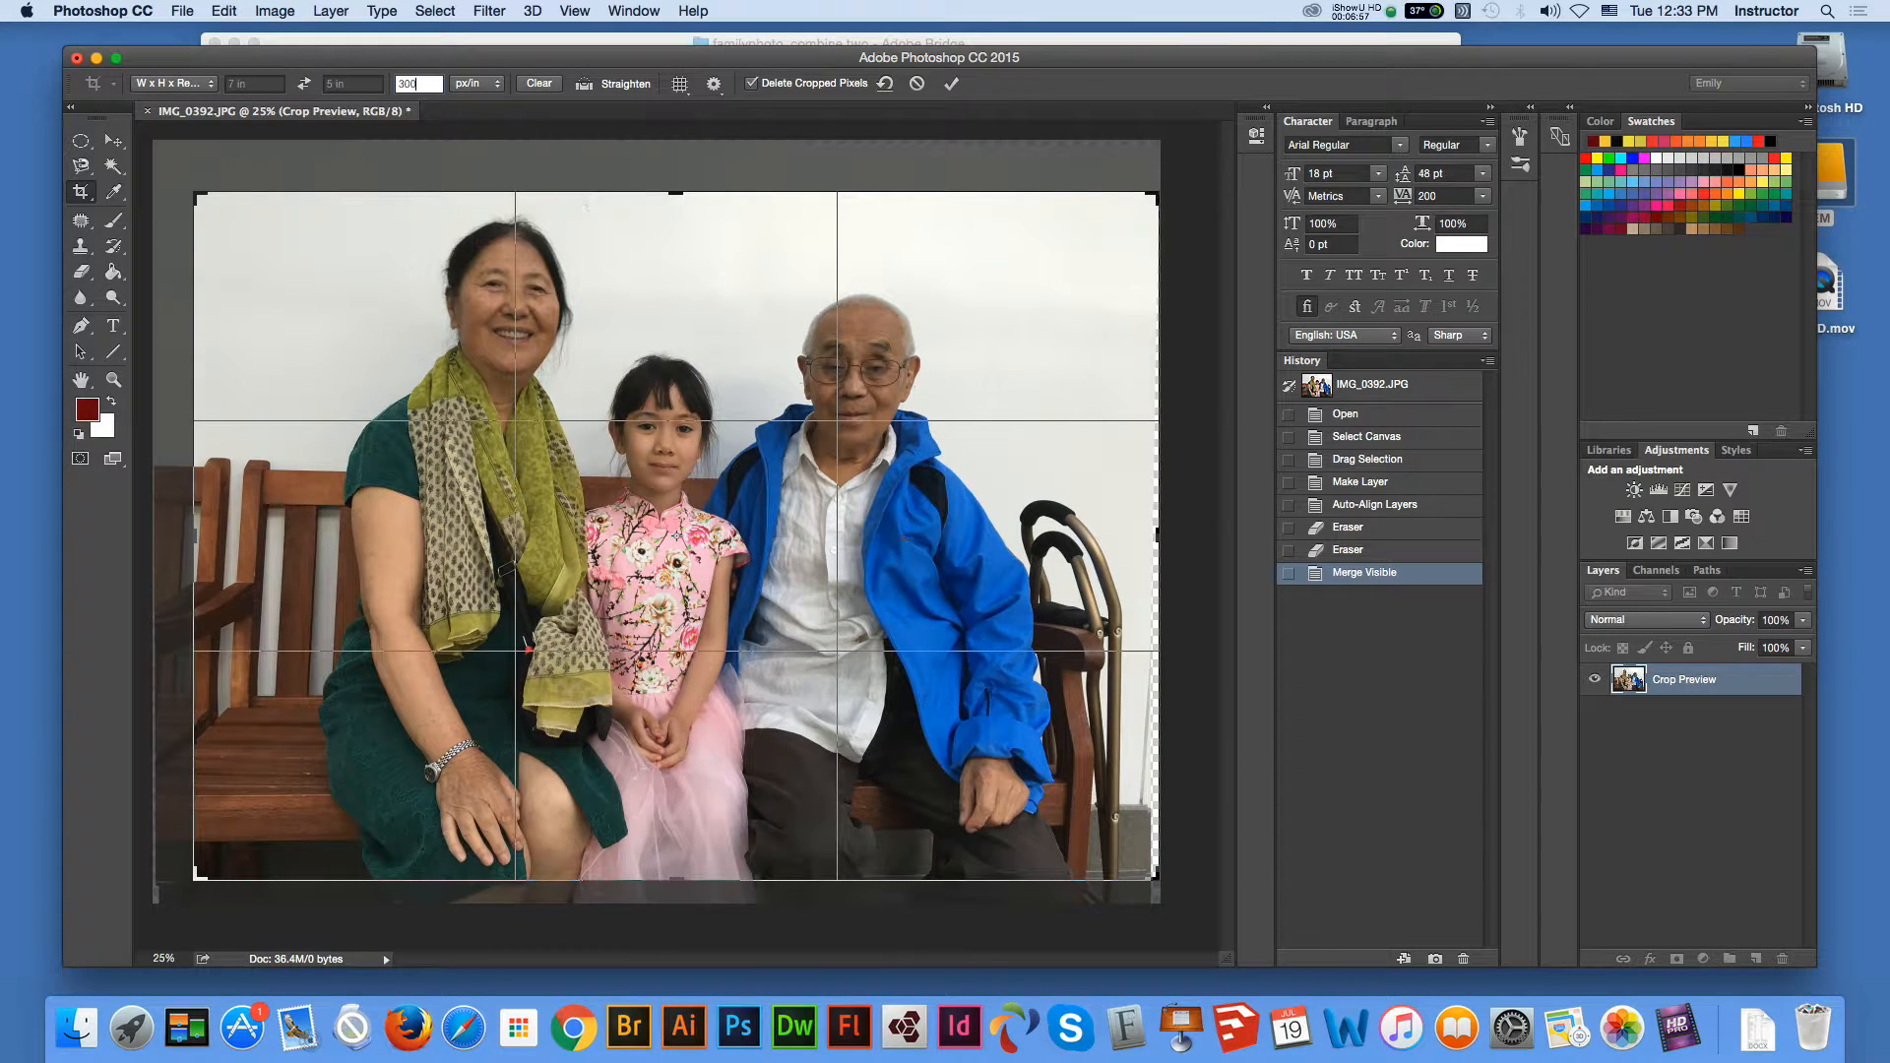
pyautogui.moveTo(1157, 878); pyautogui.dragTo(1130, 858)
pyautogui.moveTo(224, 214); pyautogui.dragTo(238, 224)
pyautogui.moveTo(239, 848); pyautogui.dragTo(208, 869)
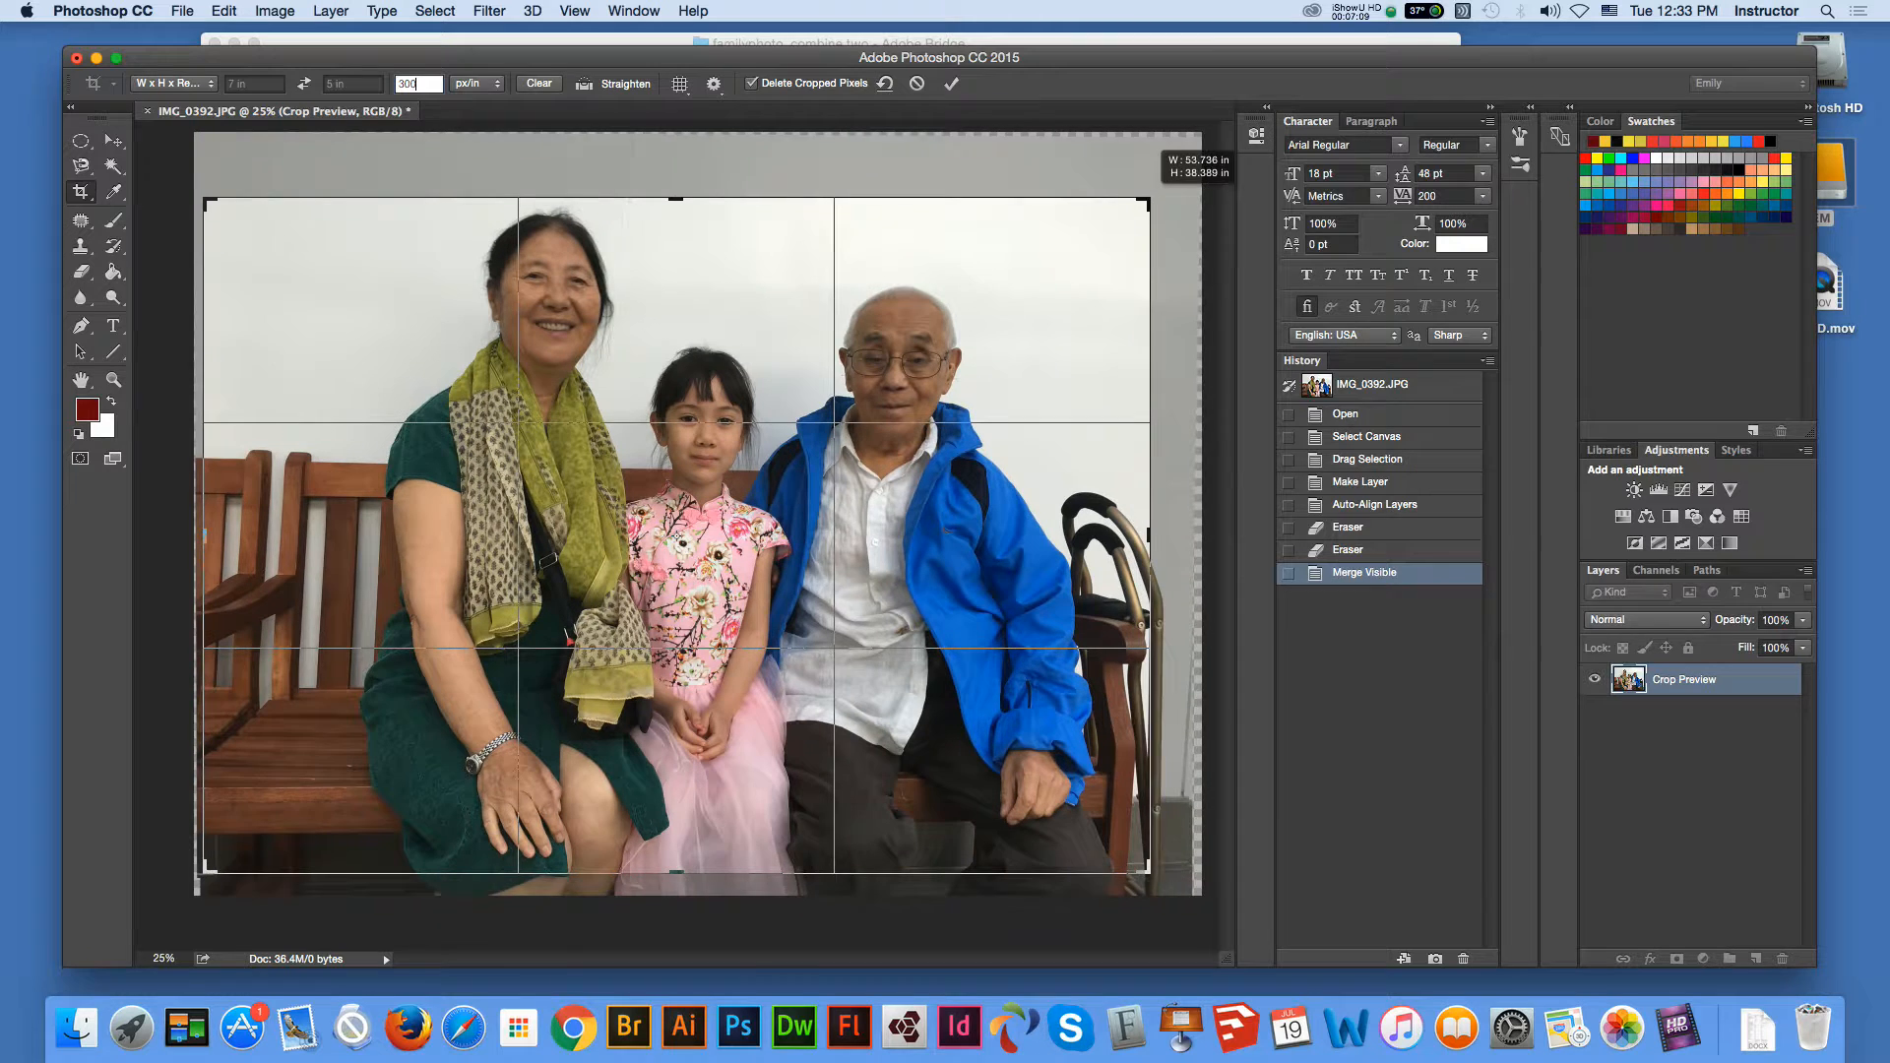
pyautogui.press('Return')
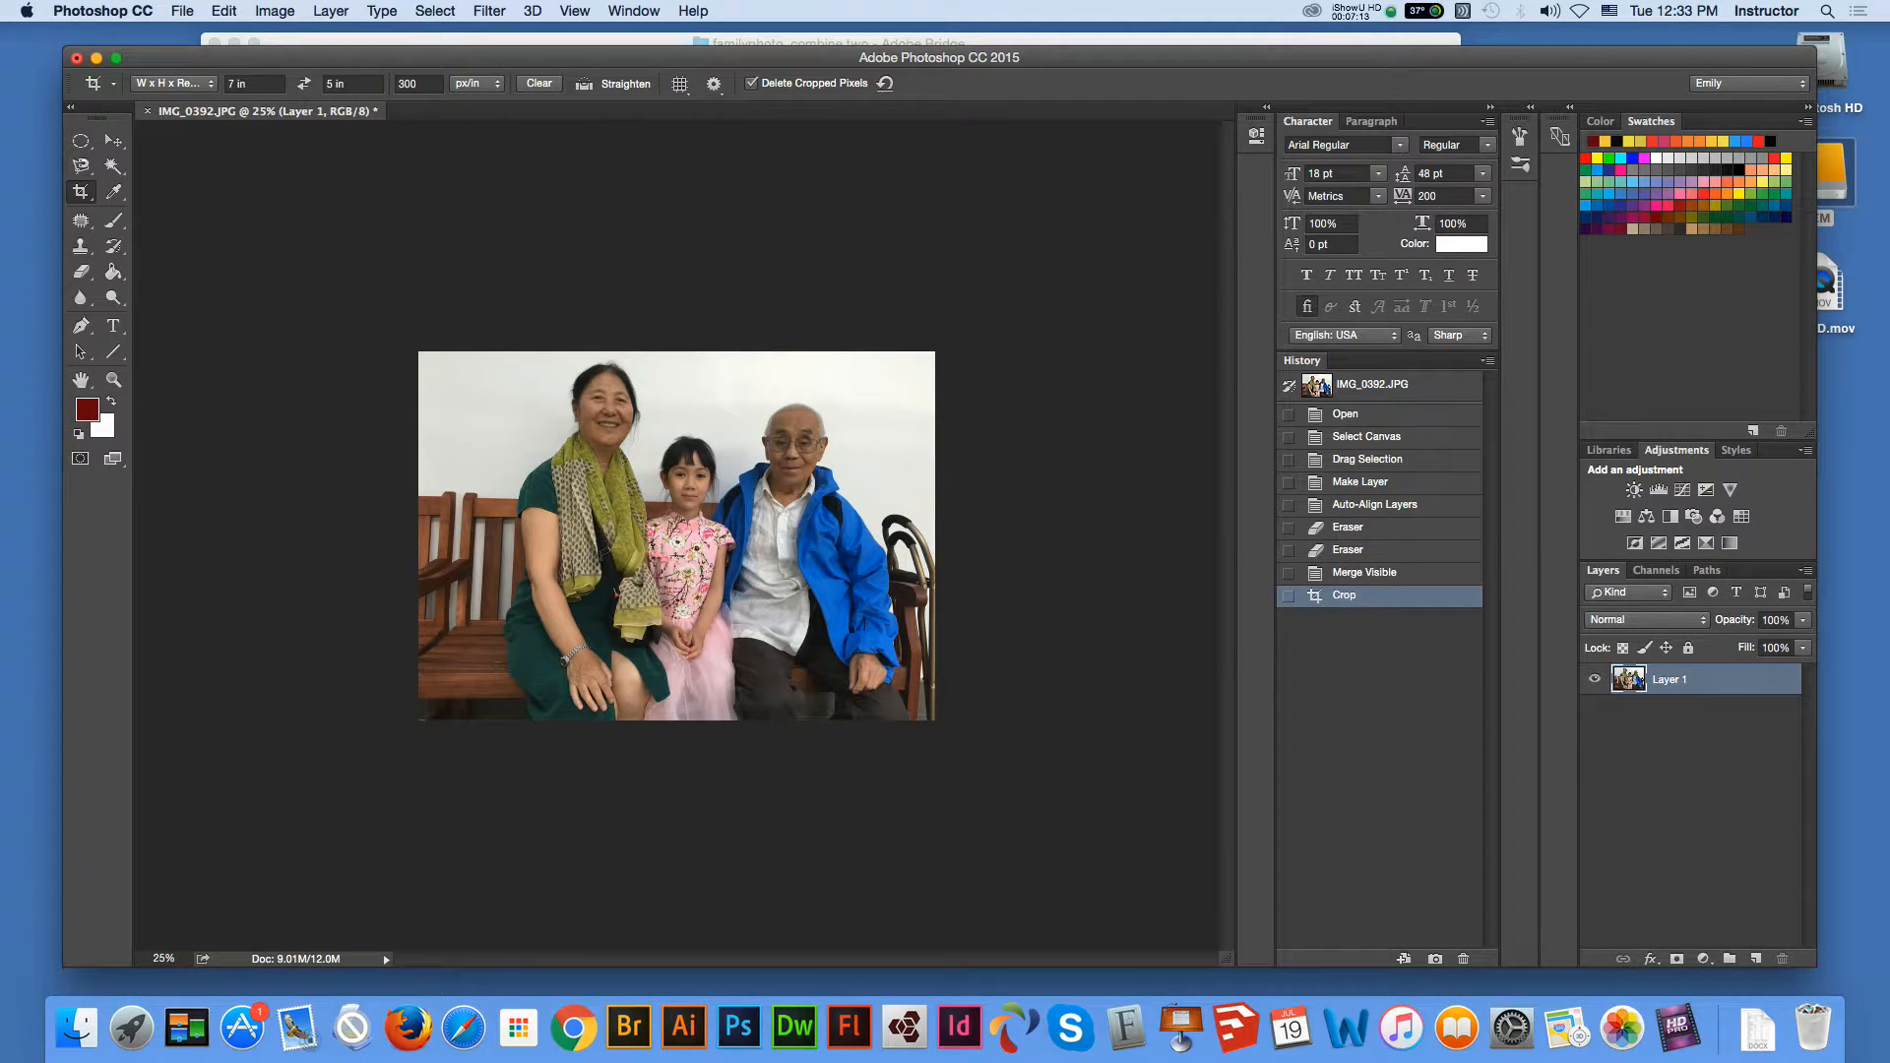
# Save the cropped photo as "after retouching_family1" in TIFF format with layers and LZW compression, and close the document.
pyautogui.click(182, 10)
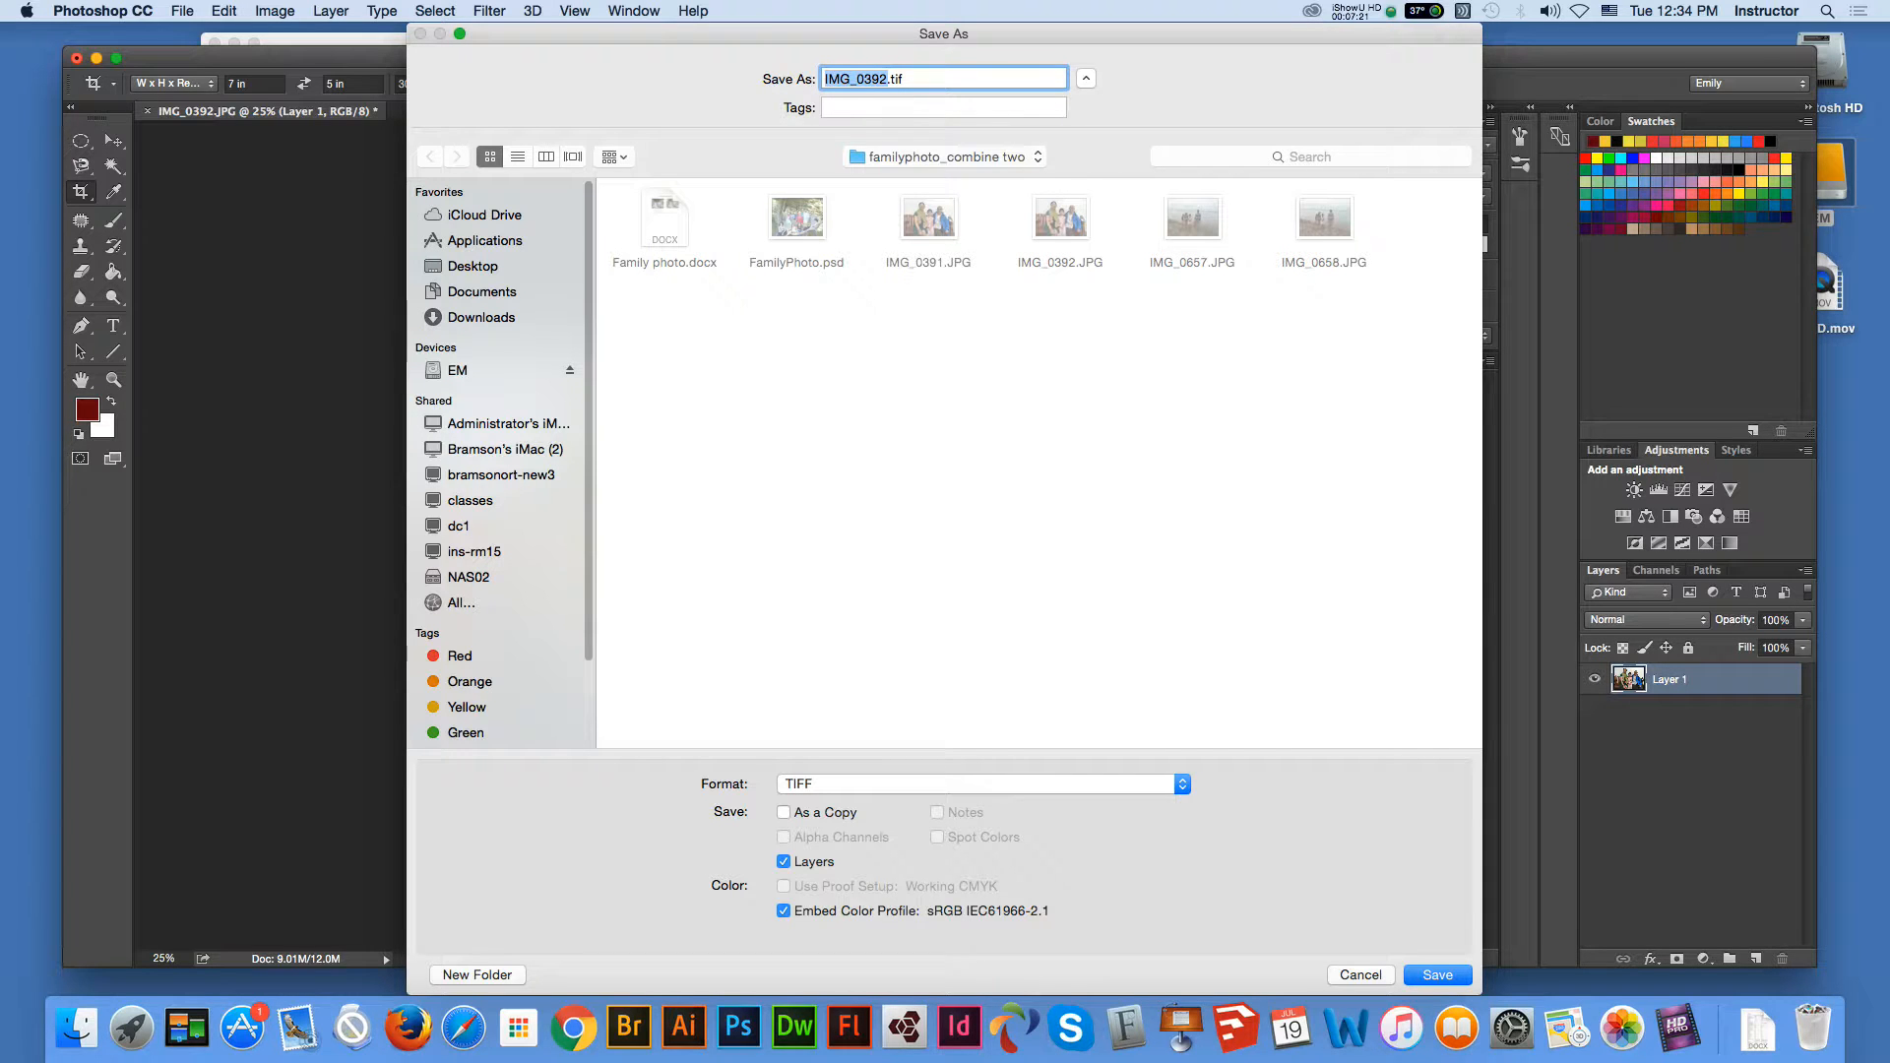
pyautogui.click(983, 785)
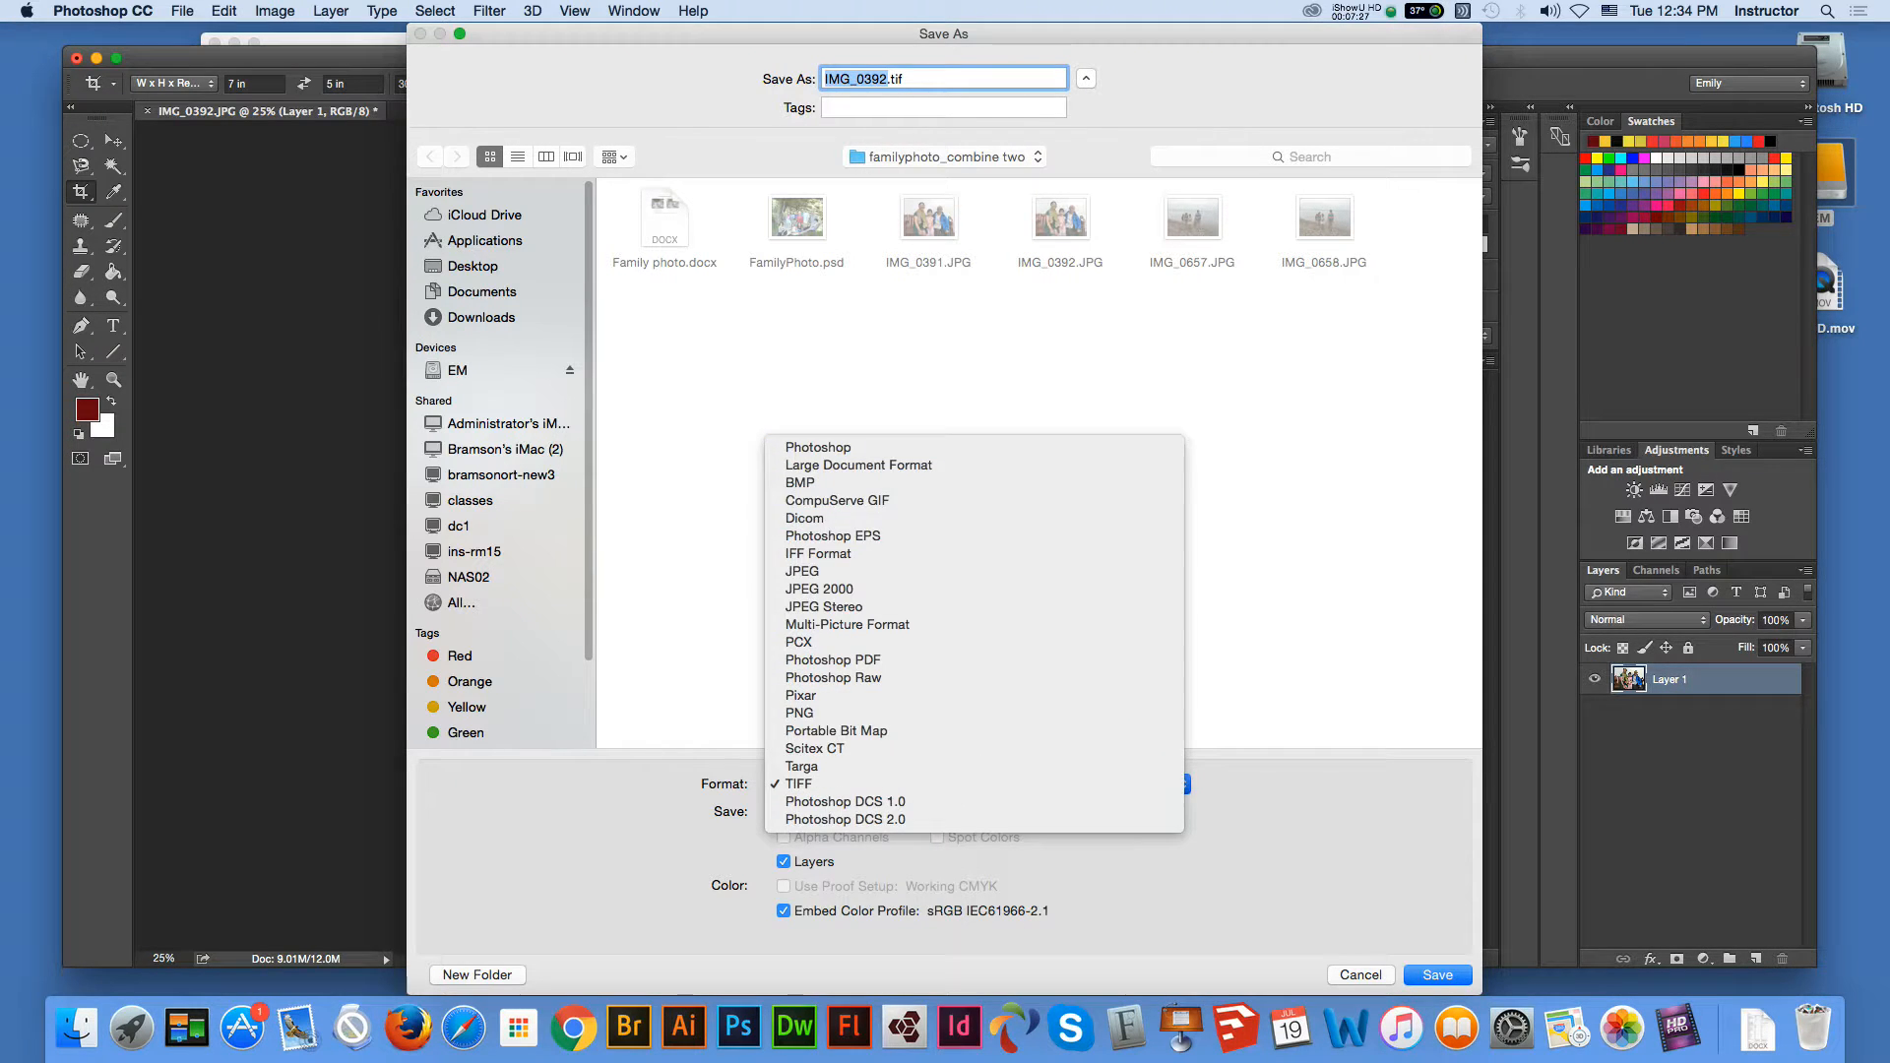
pyautogui.press('Escape')
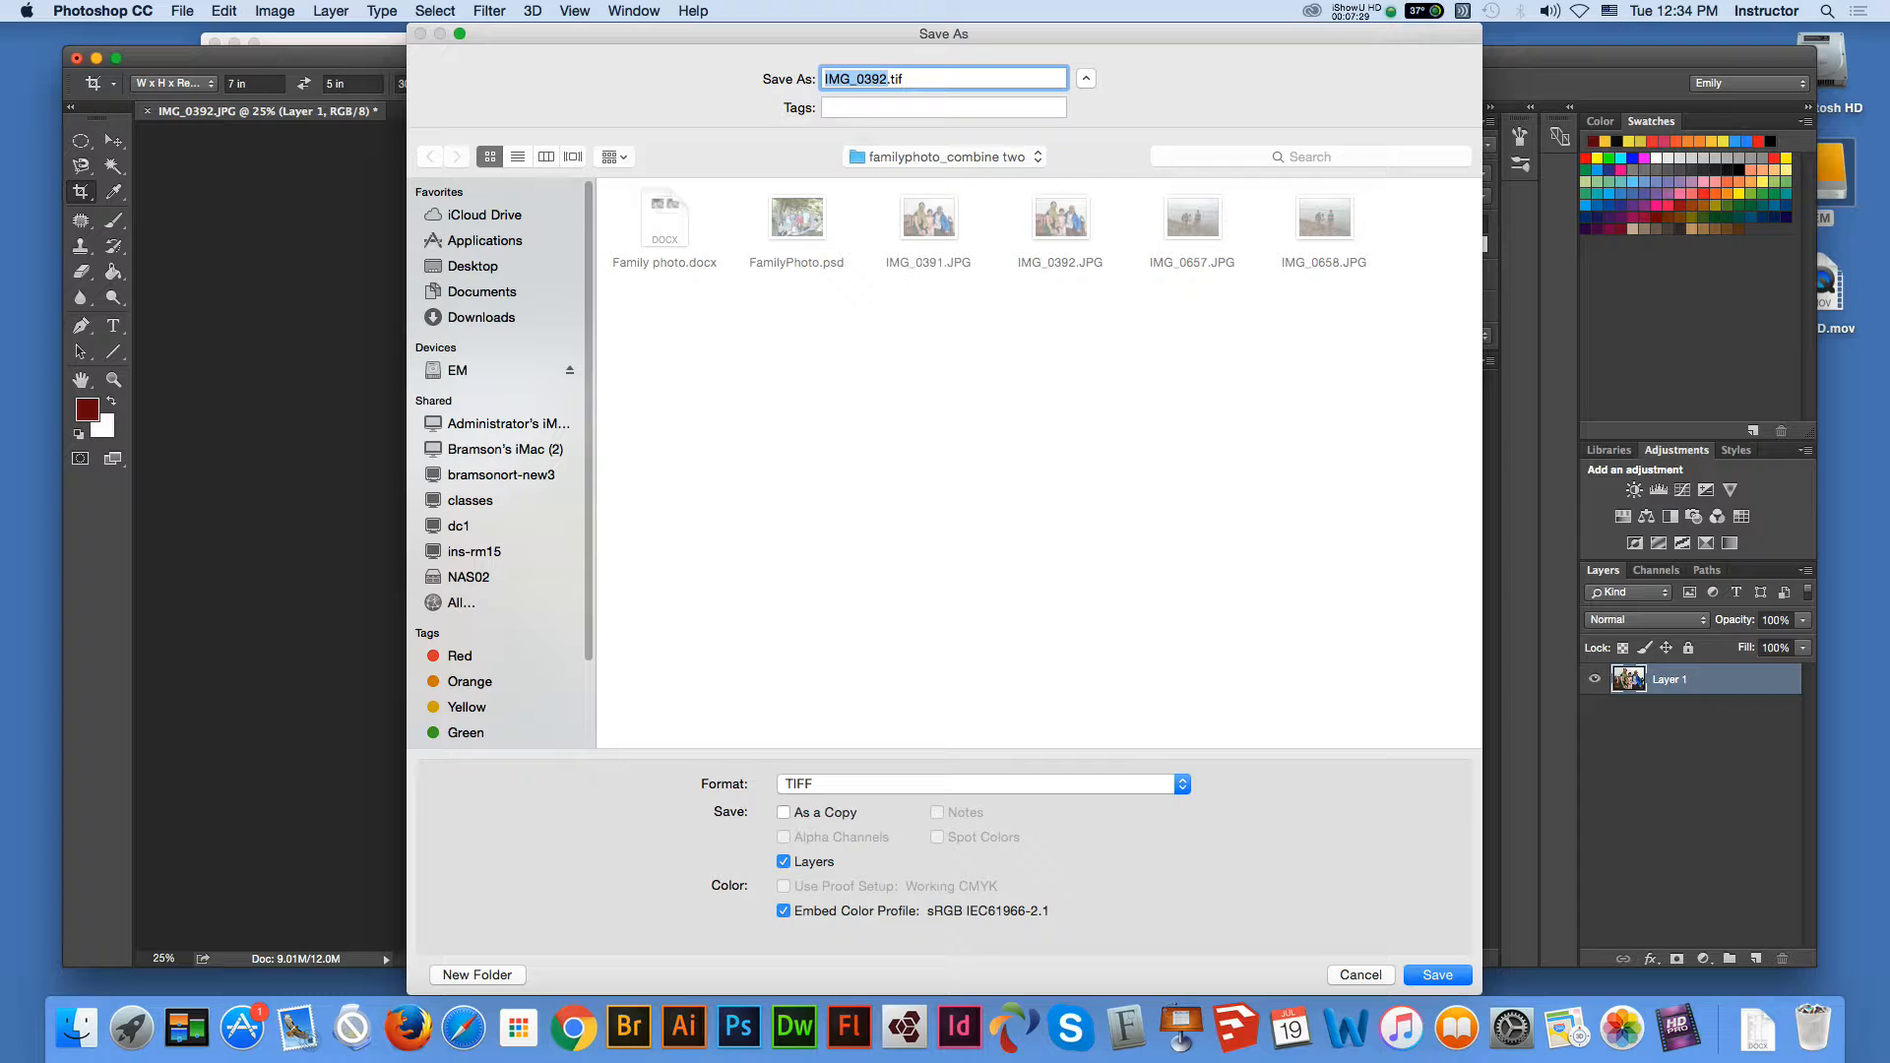
pyautogui.moveTo(866, 33); pyautogui.dragTo(1431, 102)
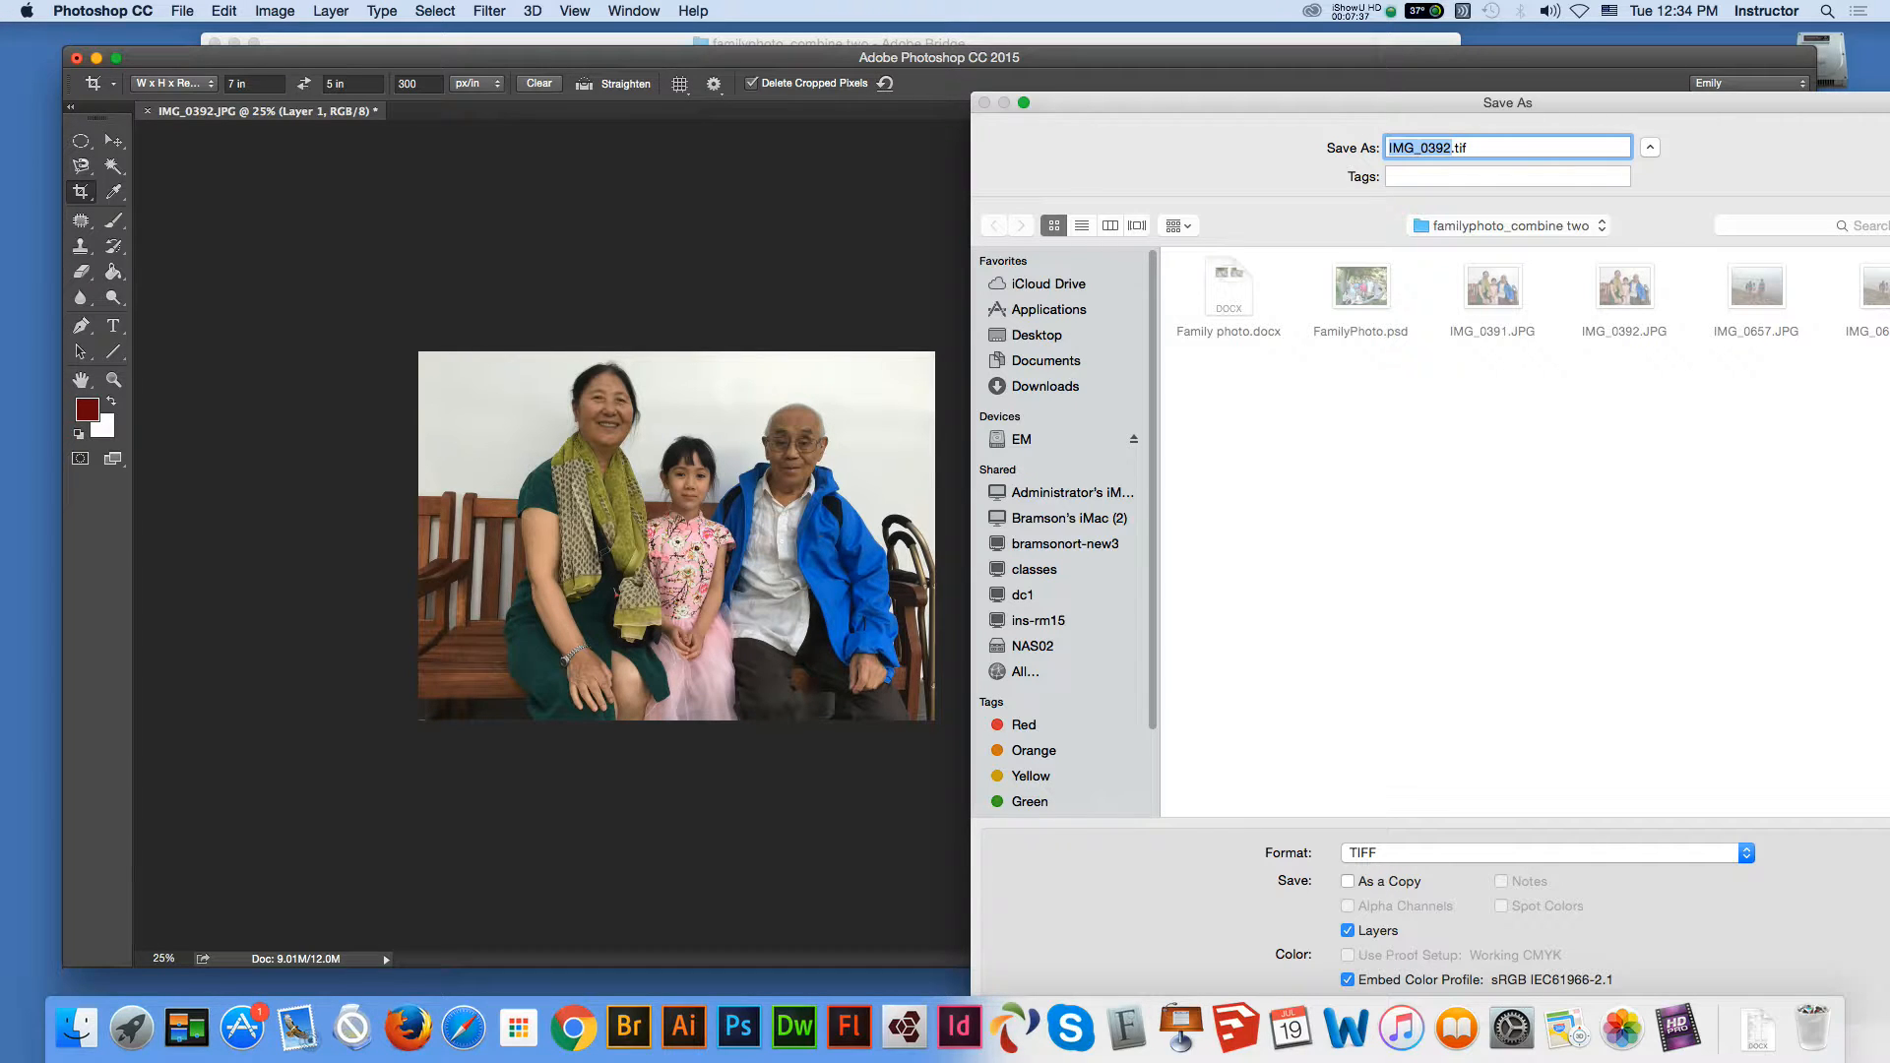
pyautogui.moveTo(1431, 102); pyautogui.dragTo(1231, 54)
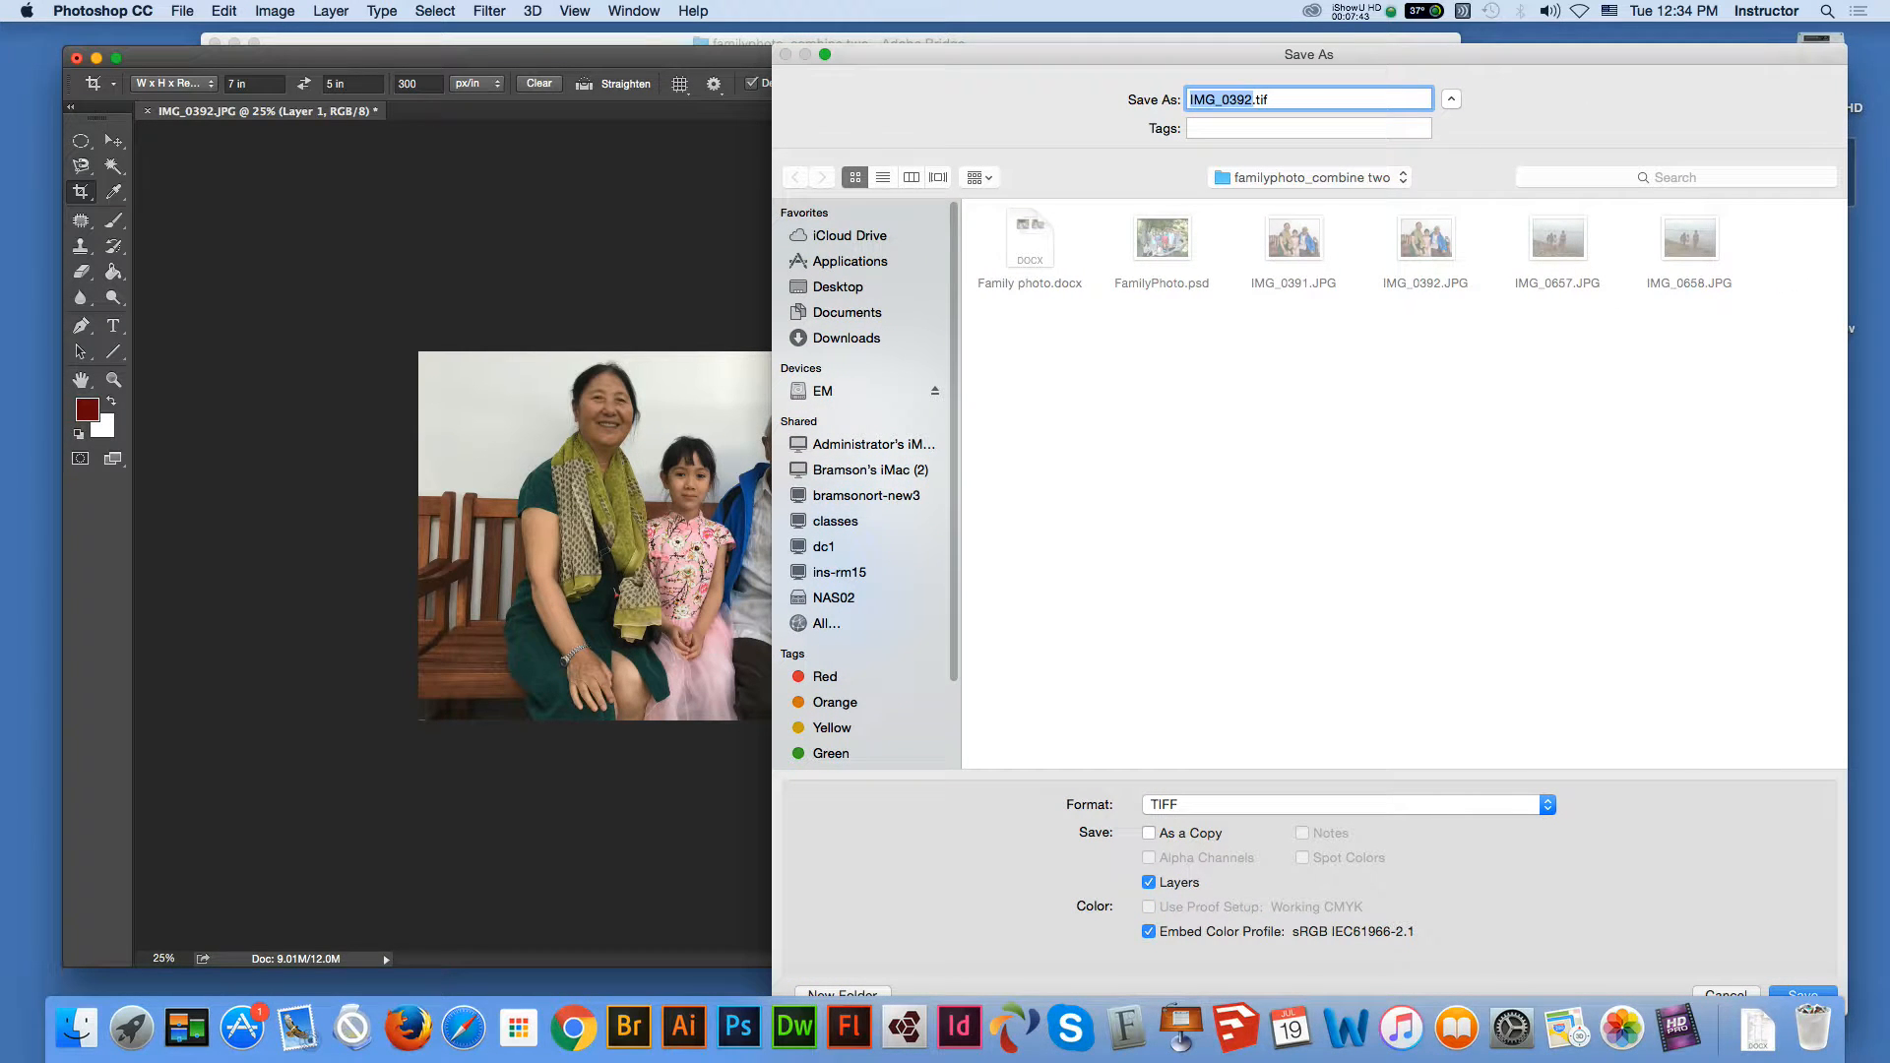
pyautogui.write('after retouching_family1')
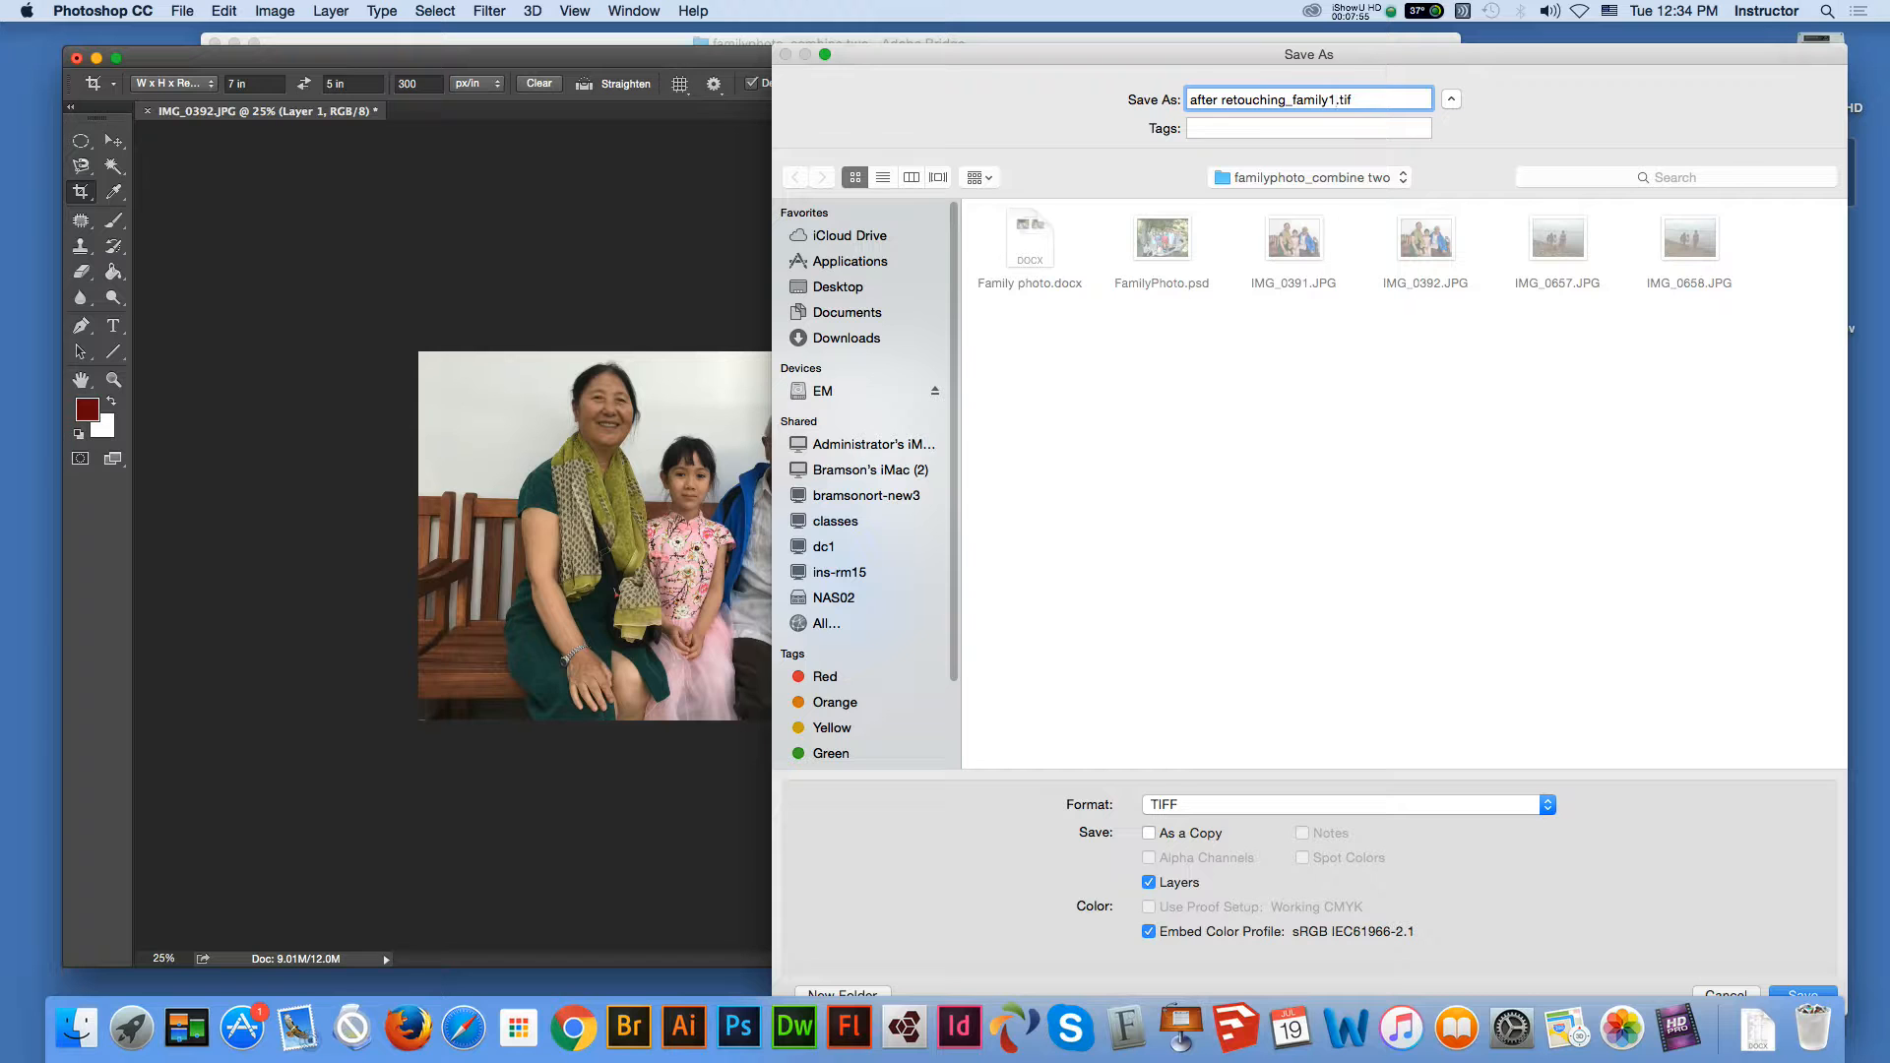
pyautogui.moveTo(1310, 55); pyautogui.dragTo(1198, 34)
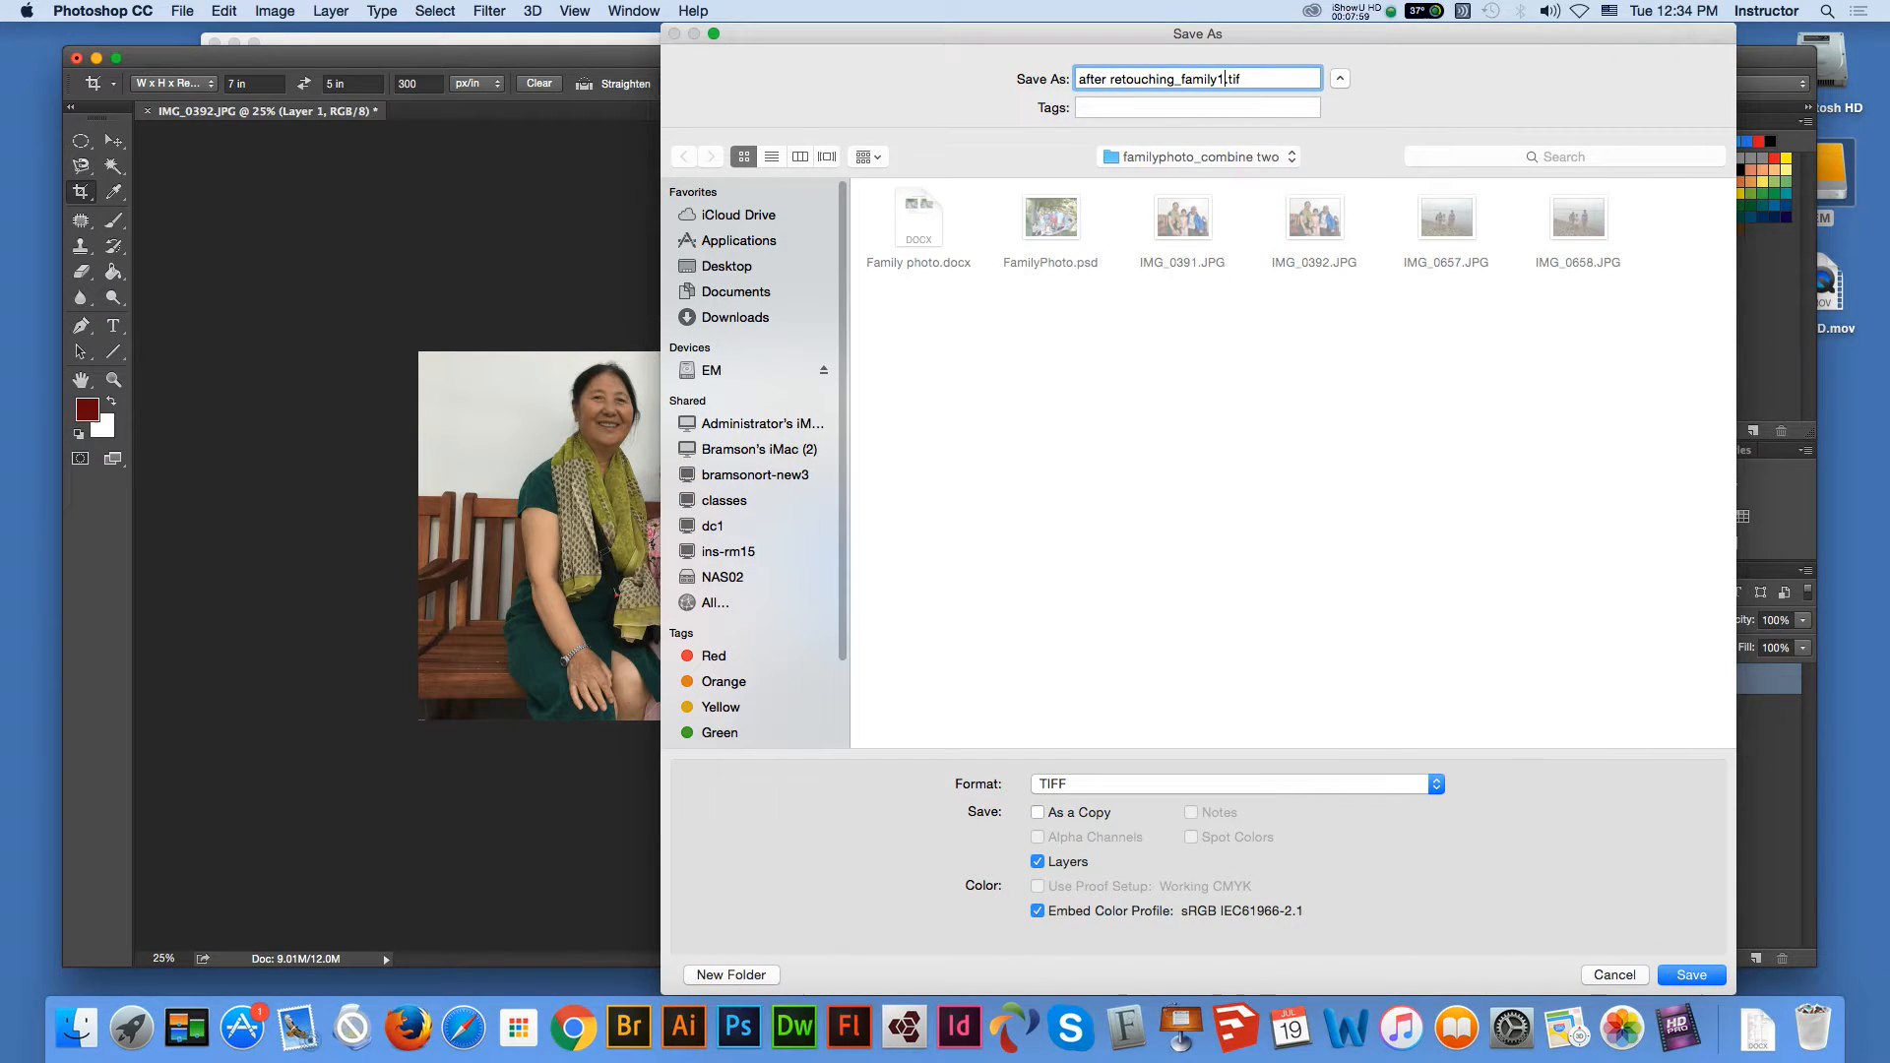
pyautogui.click(1691, 975)
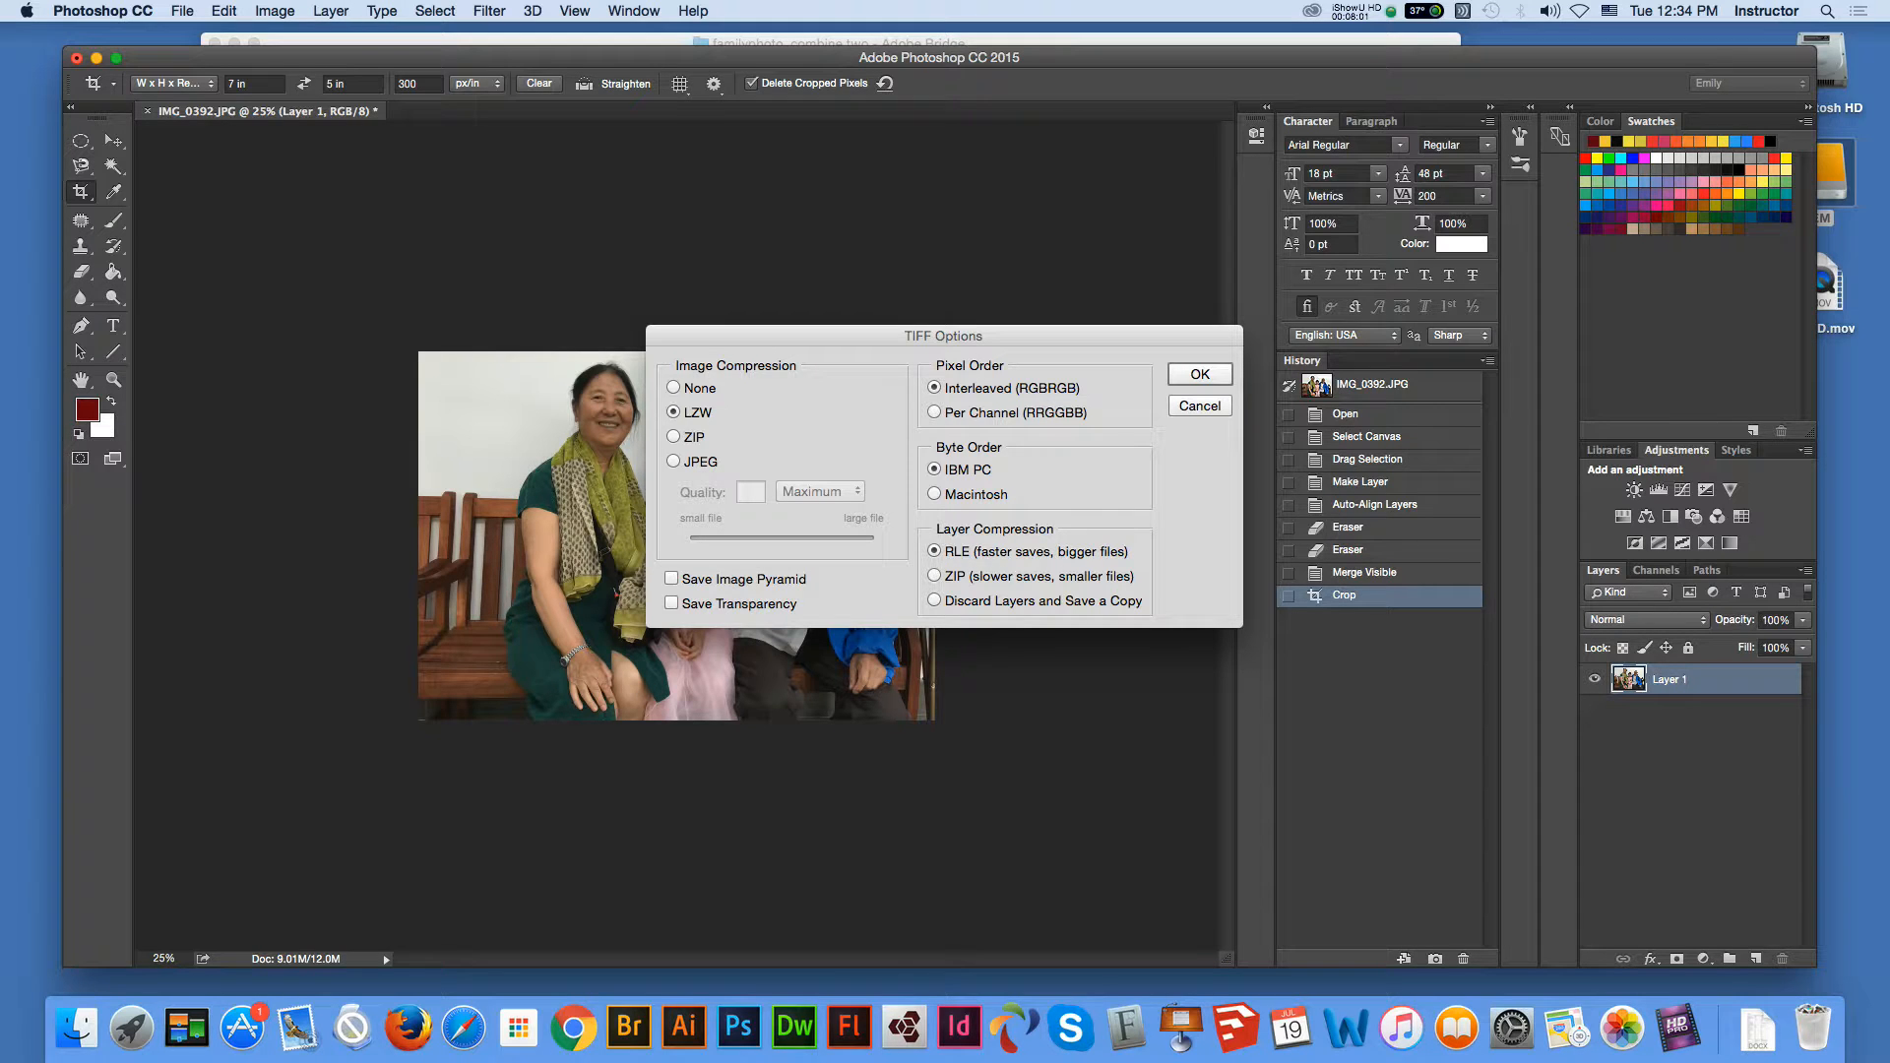
pyautogui.press('Return')
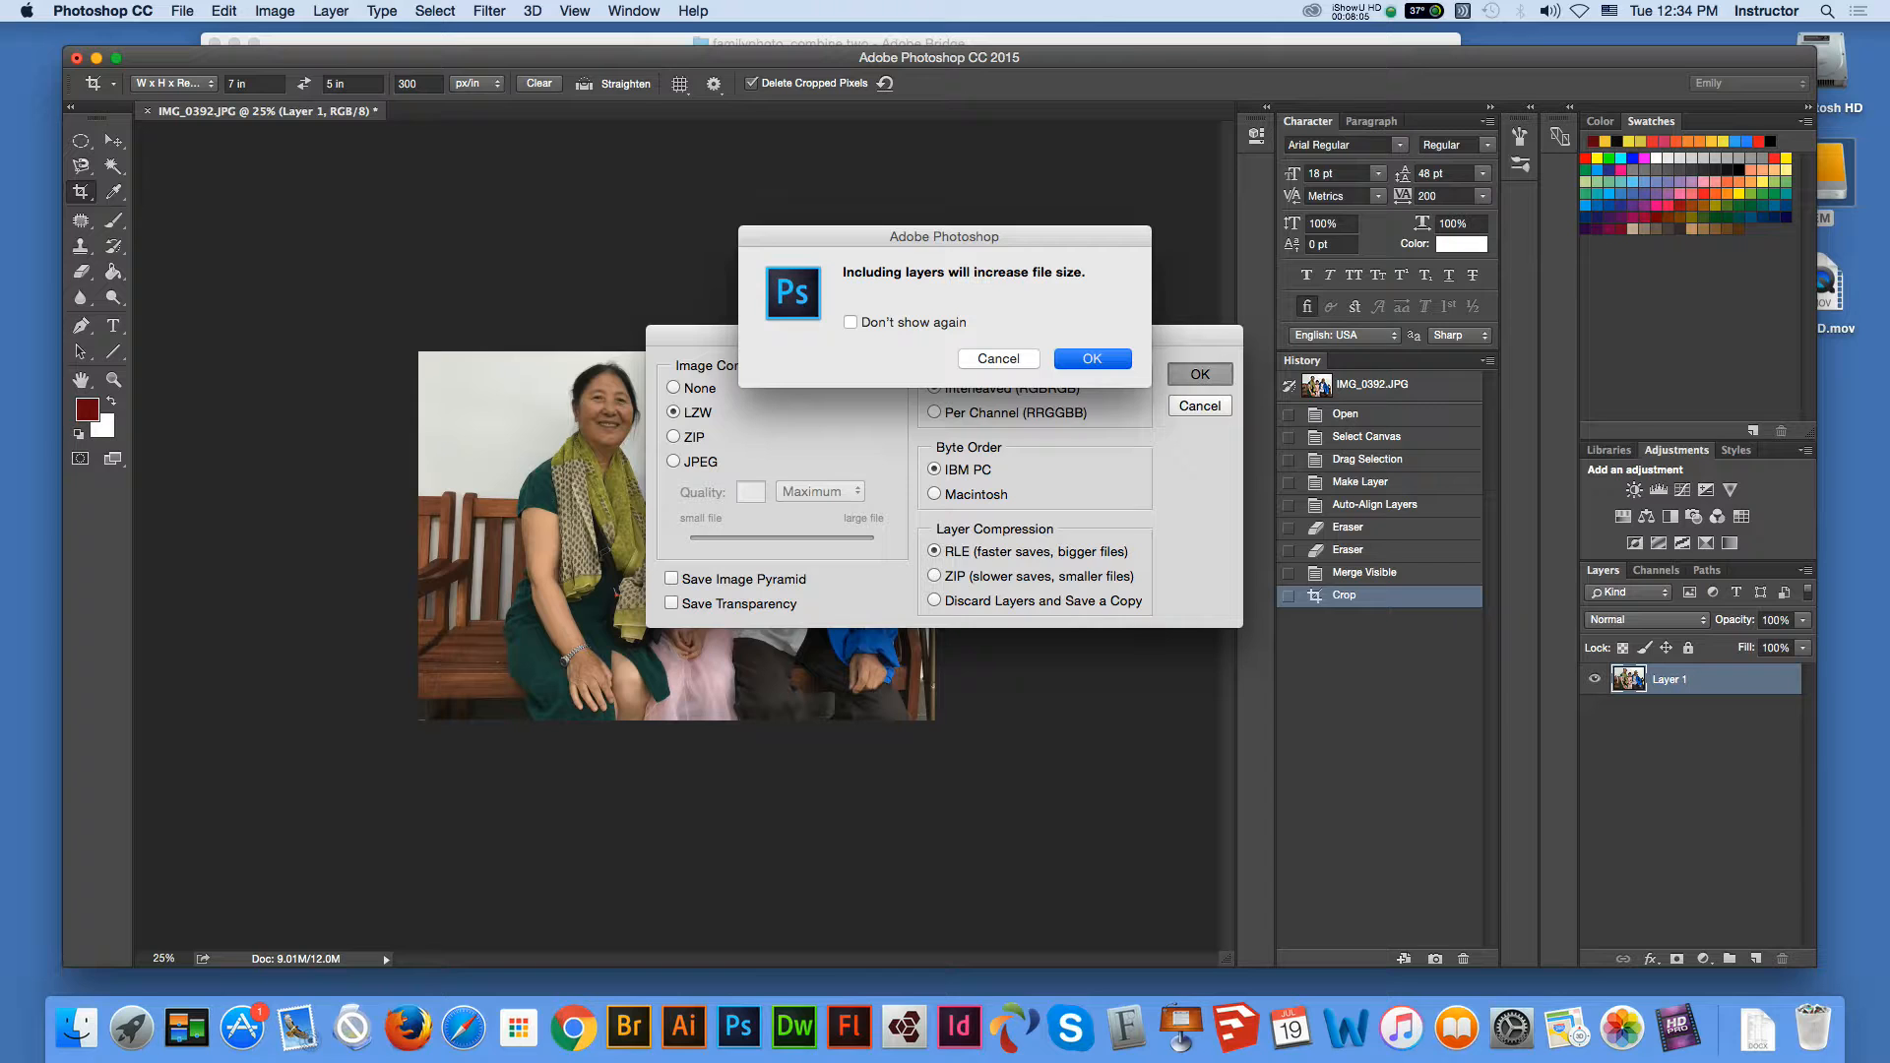
pyautogui.press('Return')
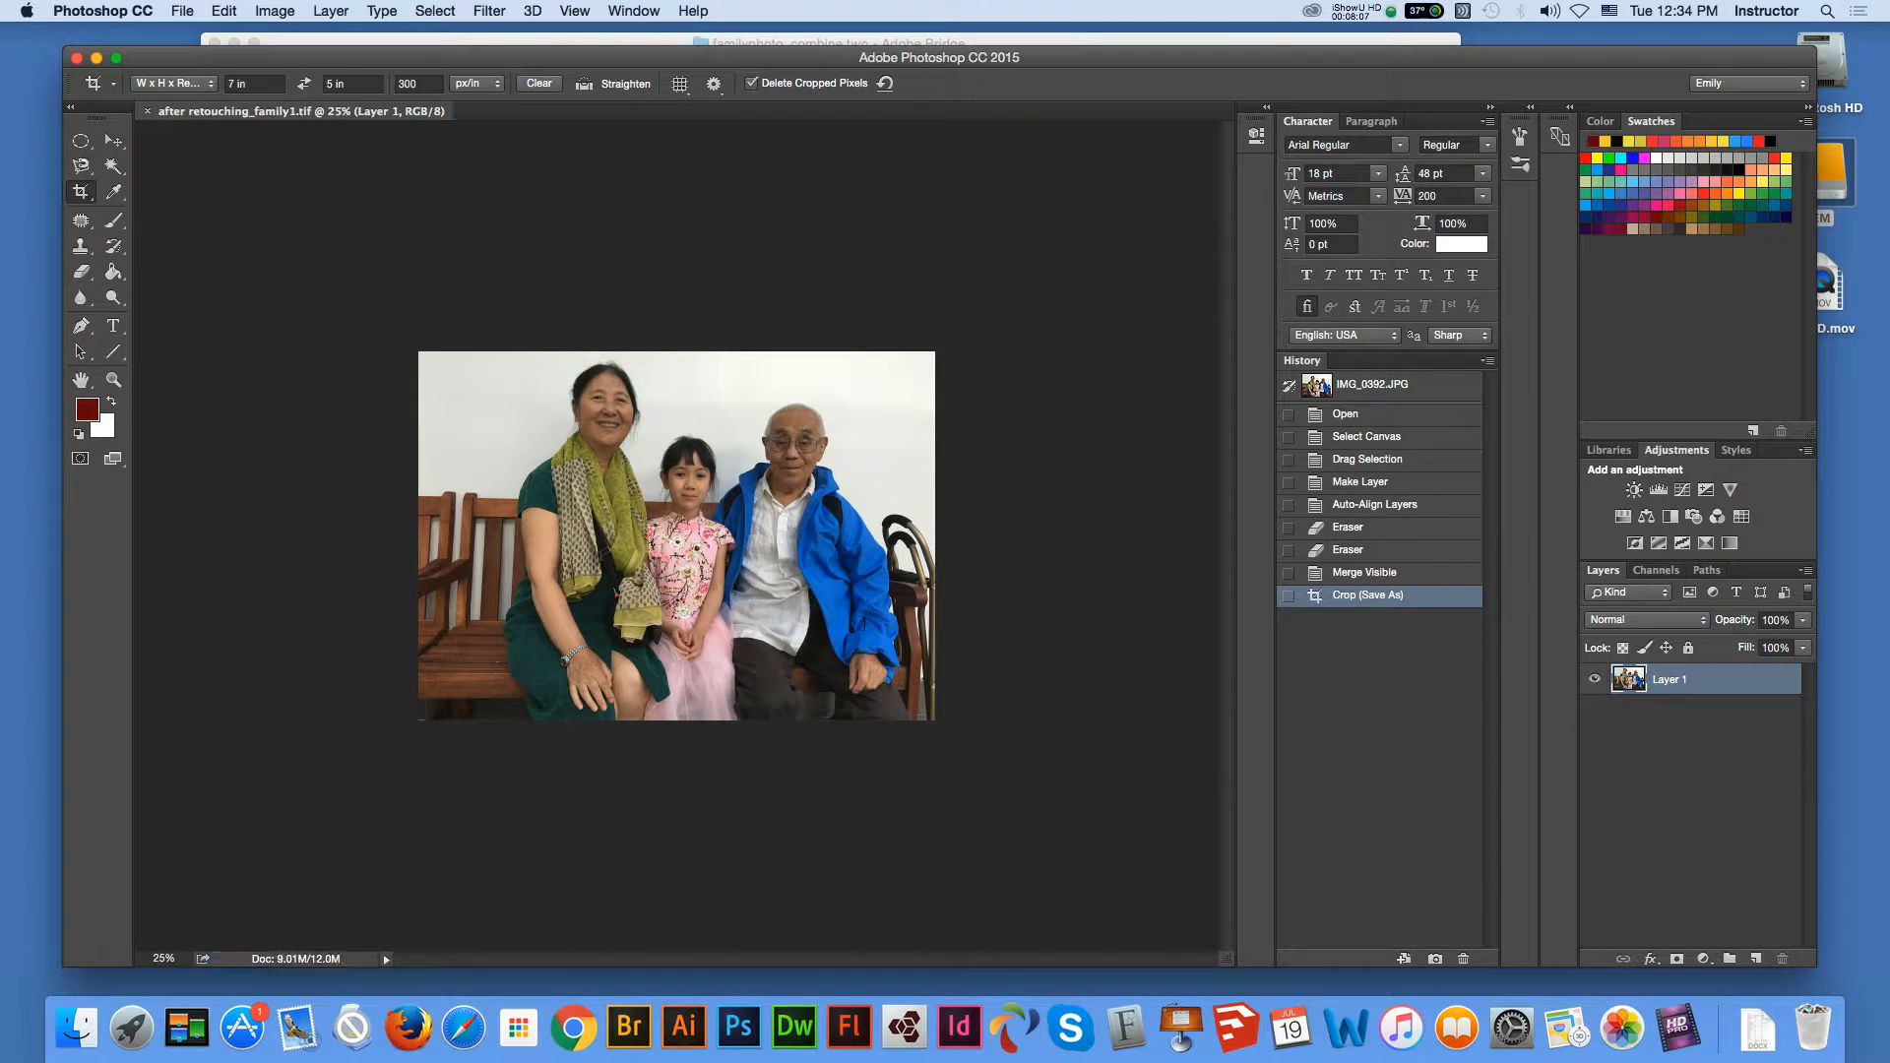
pyautogui.click(148, 111)
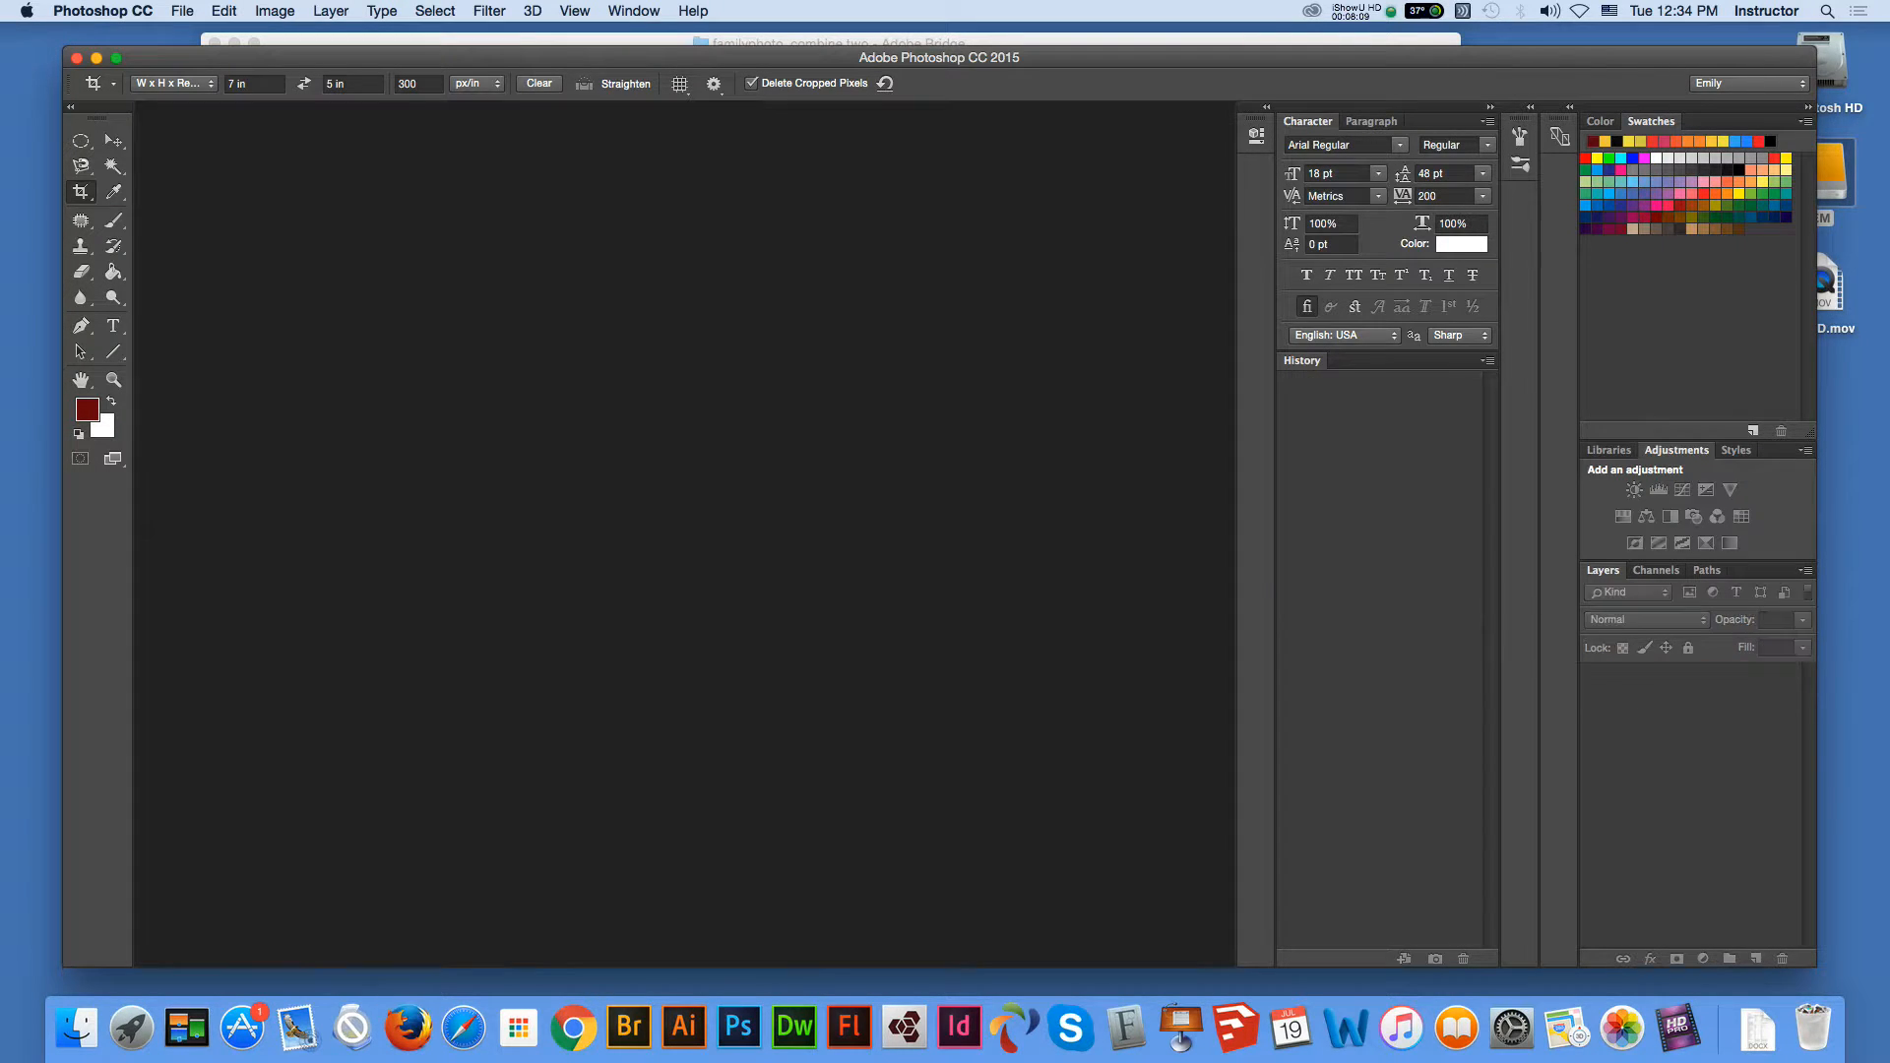
# Switch to Adobe Bridge and open IMG_0657.JPG and IMG_0658.JPG together in Adobe Photoshop CC 2015.
pyautogui.moveTo(551, 58); pyautogui.dragTo(562, 137)
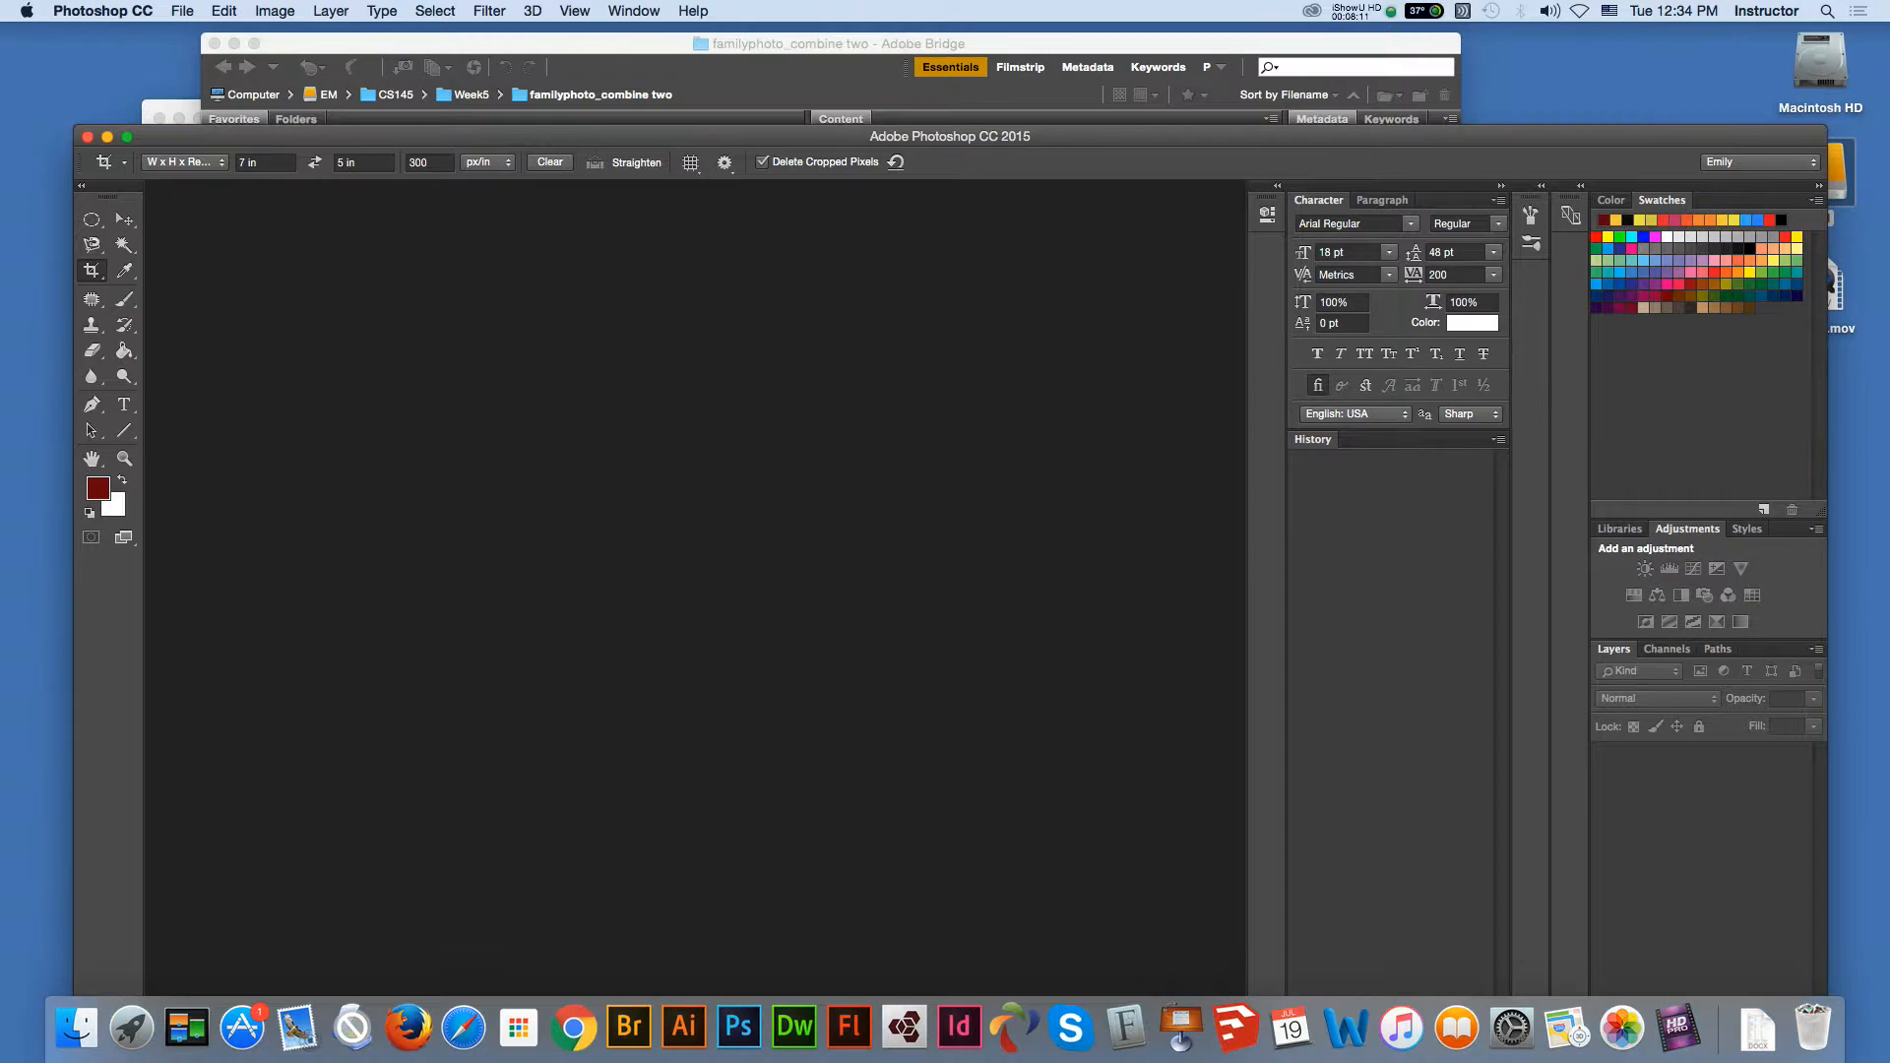
pyautogui.click(581, 45)
pyautogui.click(856, 289)
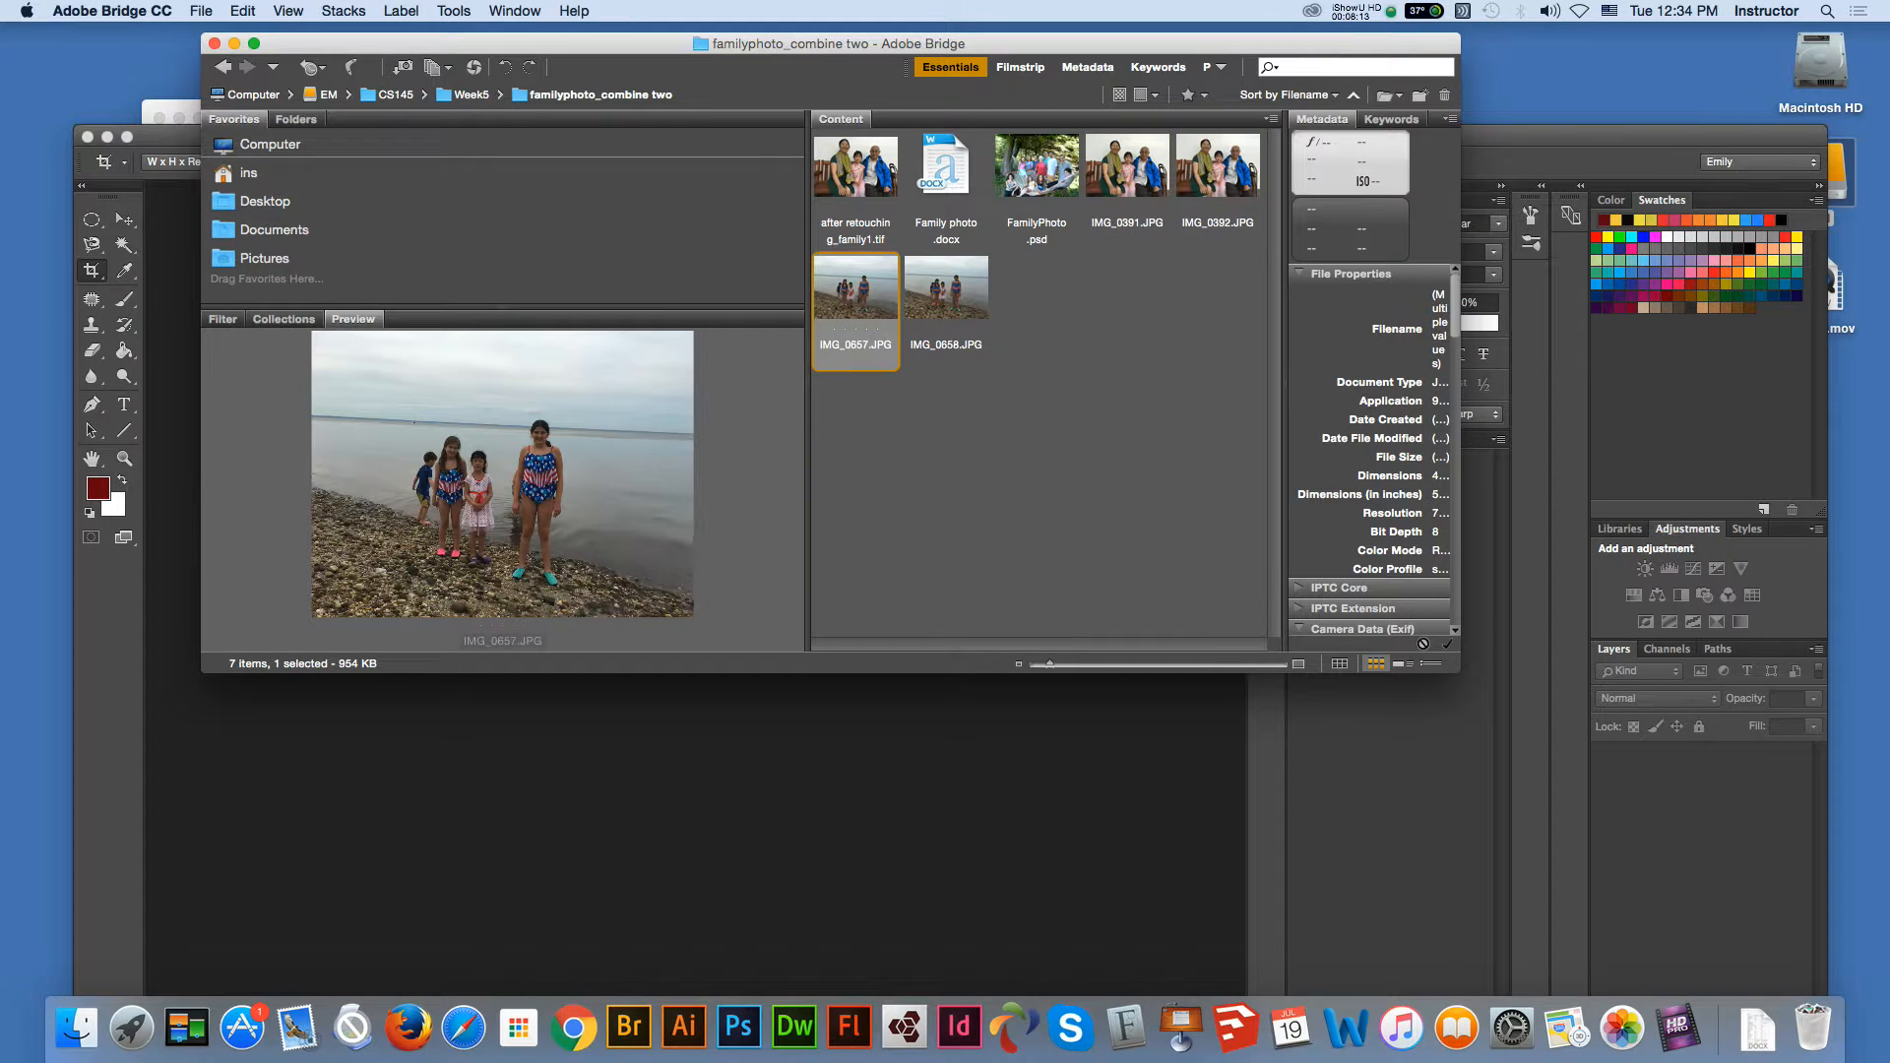
pyautogui.keyDown('shift'); pyautogui.click(946, 288); pyautogui.keyUp('shift')
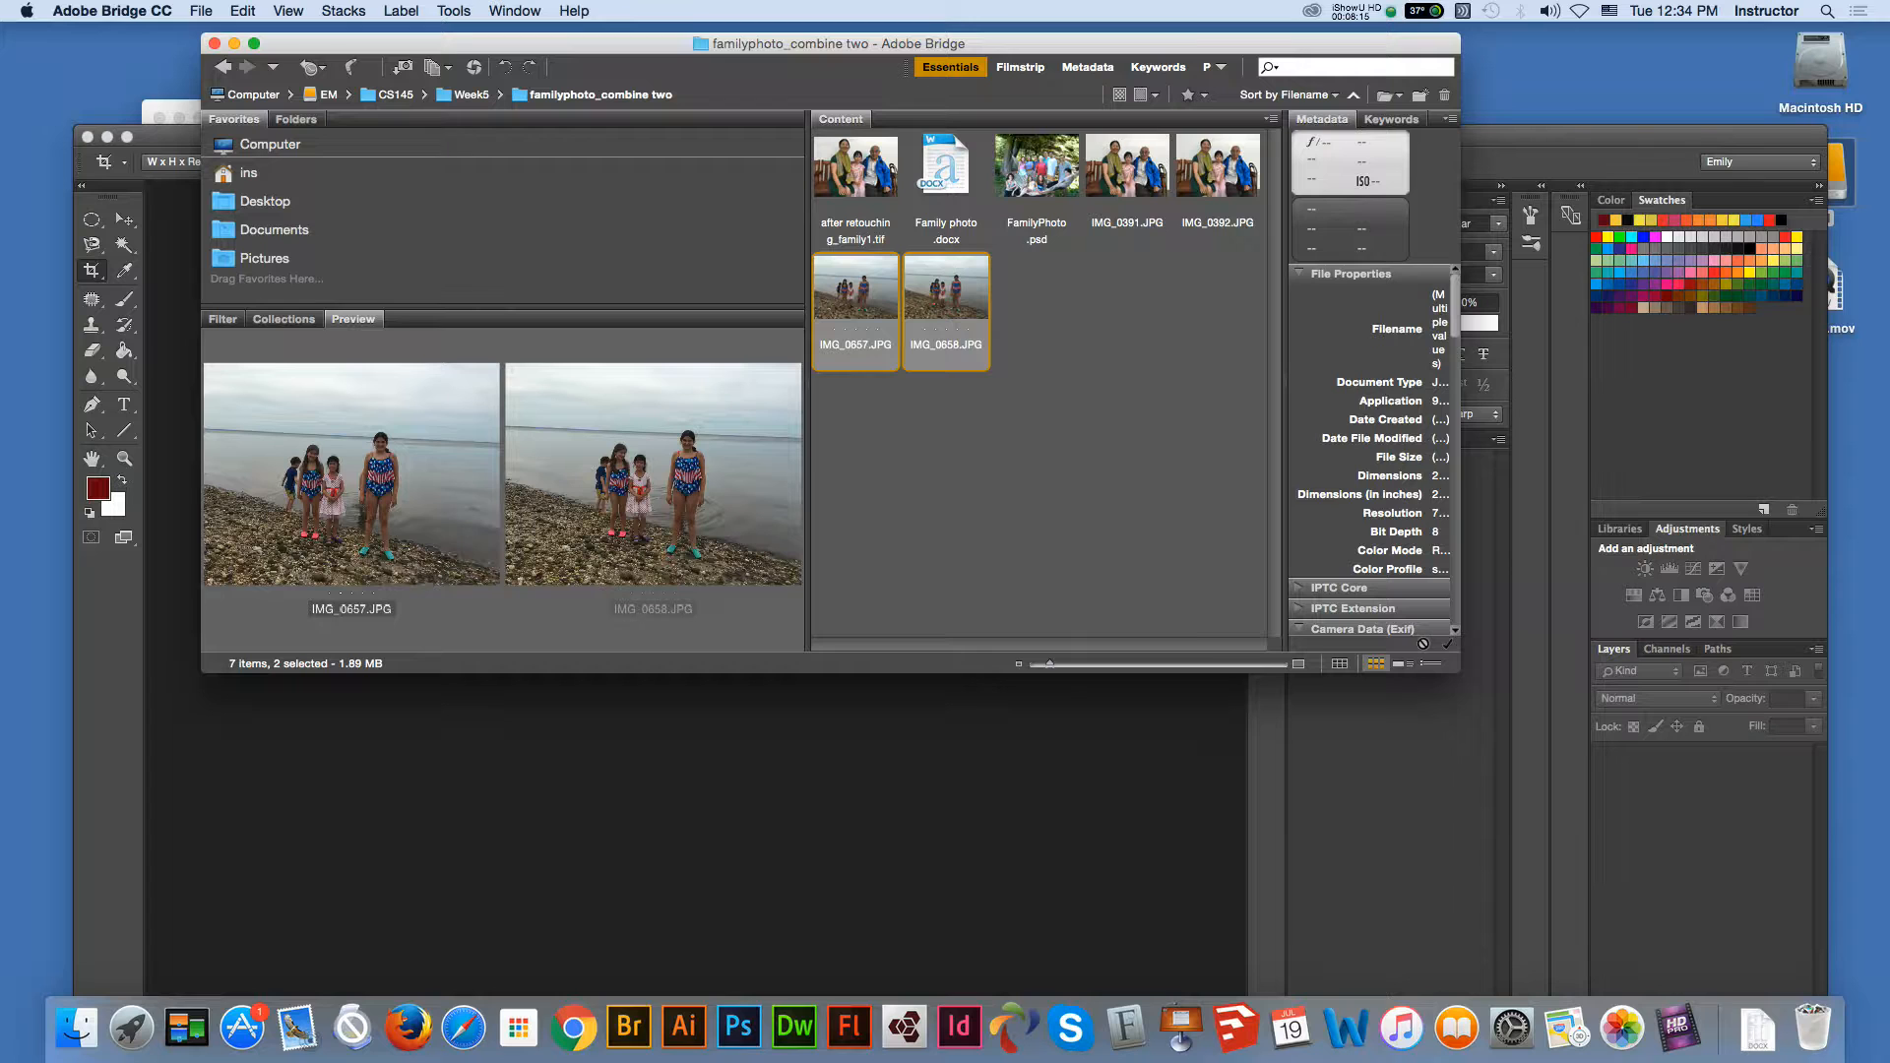
pyautogui.rightClick(945, 300)
pyautogui.moveTo(999, 331)
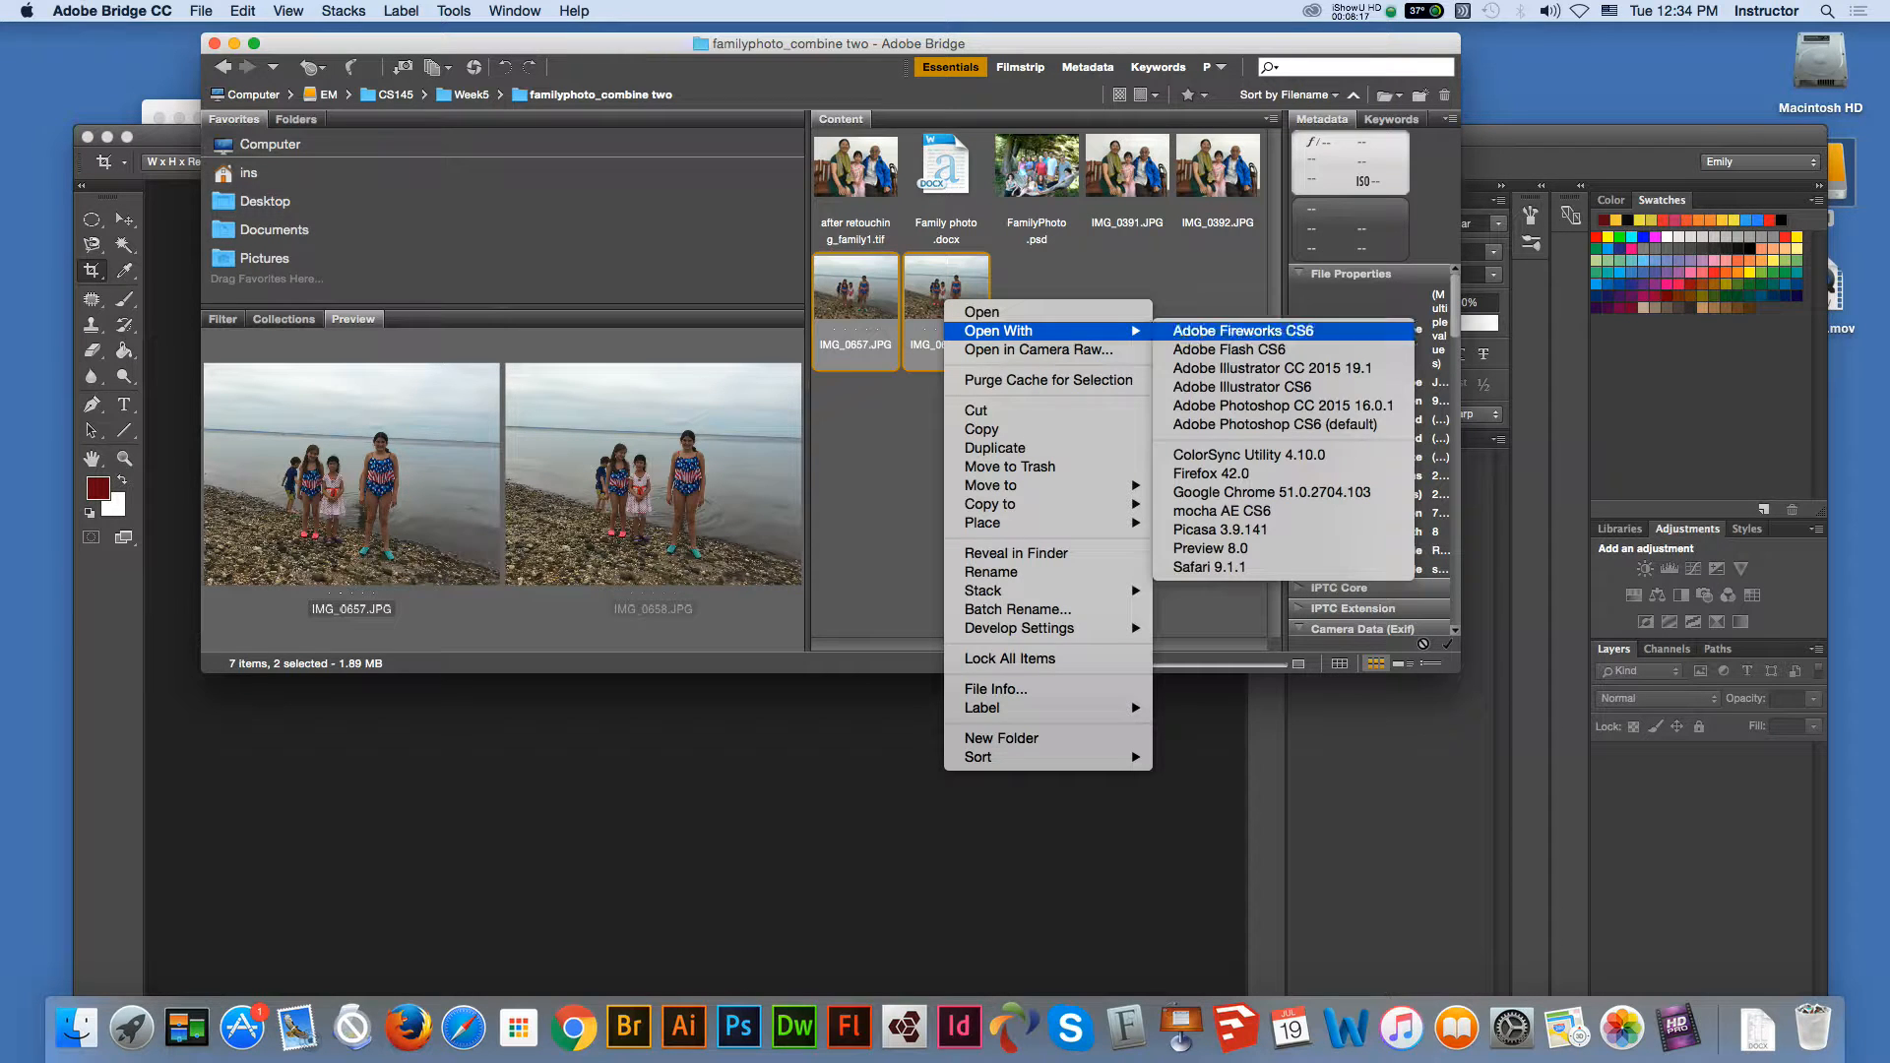
pyautogui.click(1280, 405)
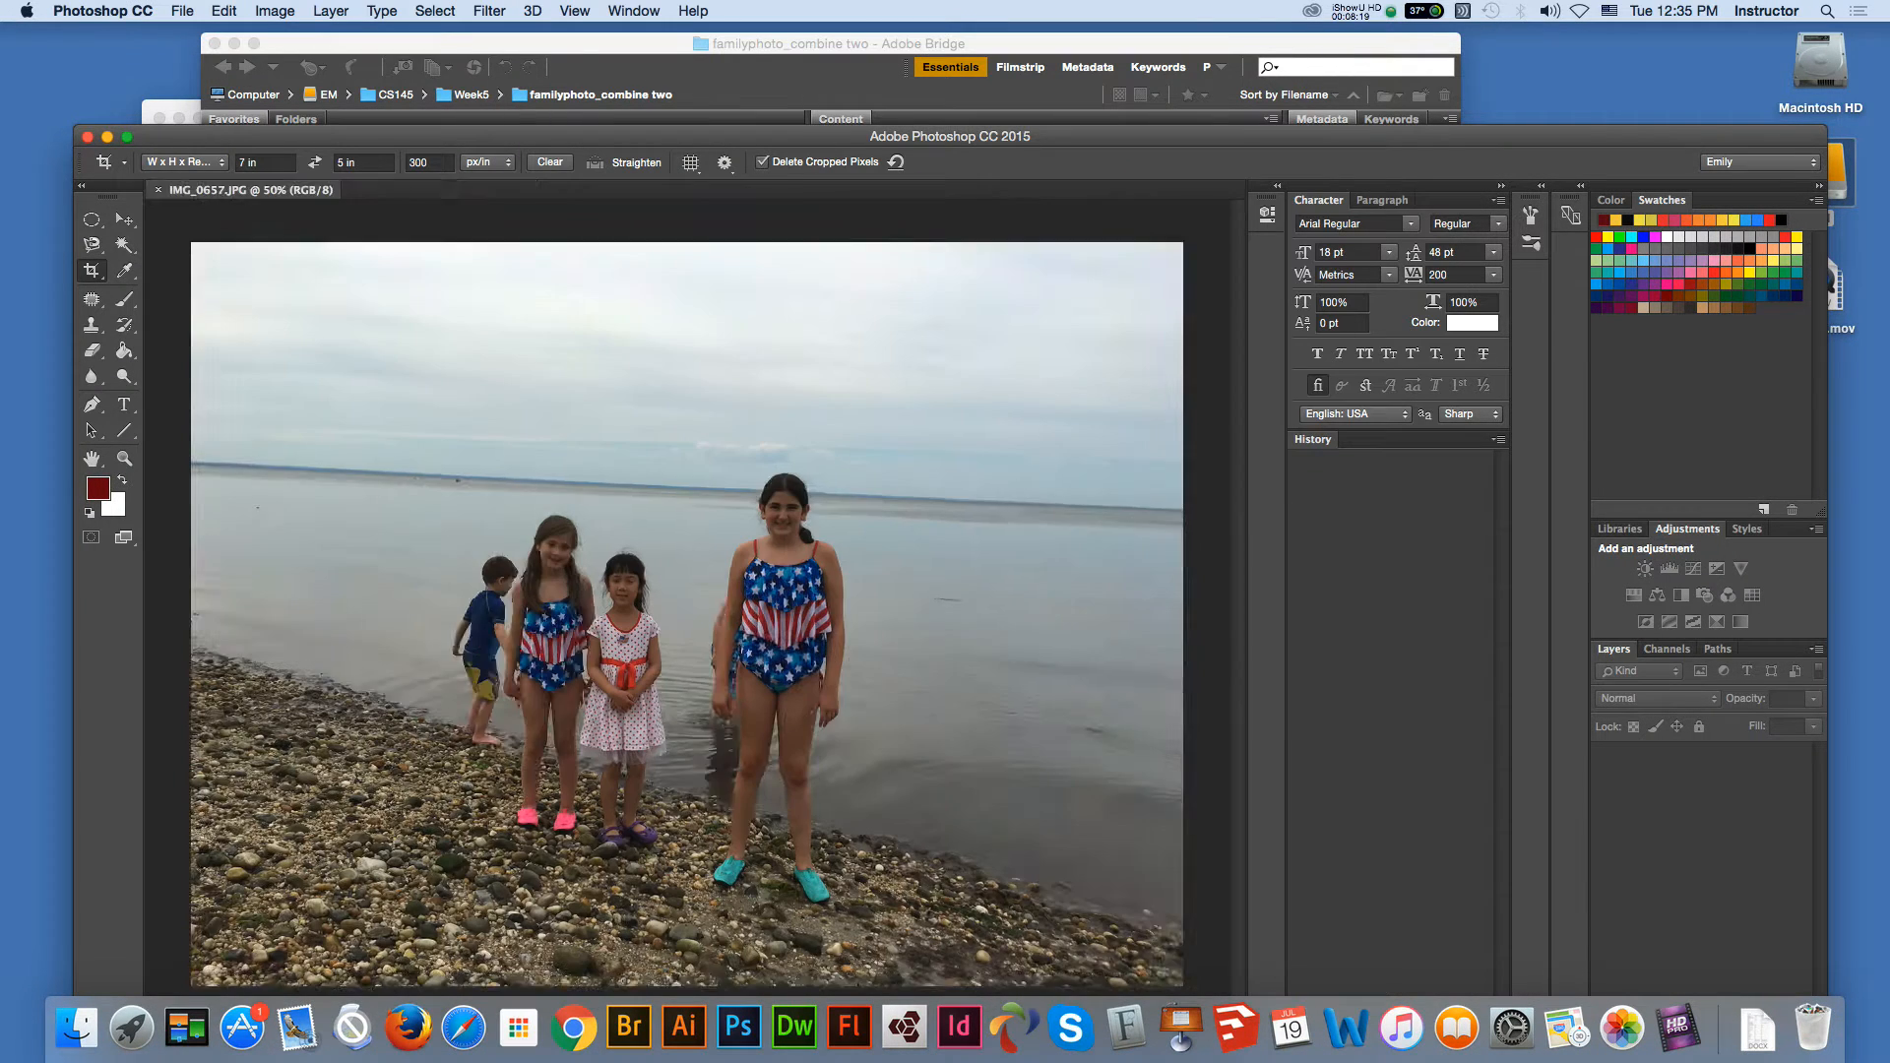
# Switch to the Move tool and arrange the two beach photos side by side in a 2-up Vertical layout.
pyautogui.press('v')
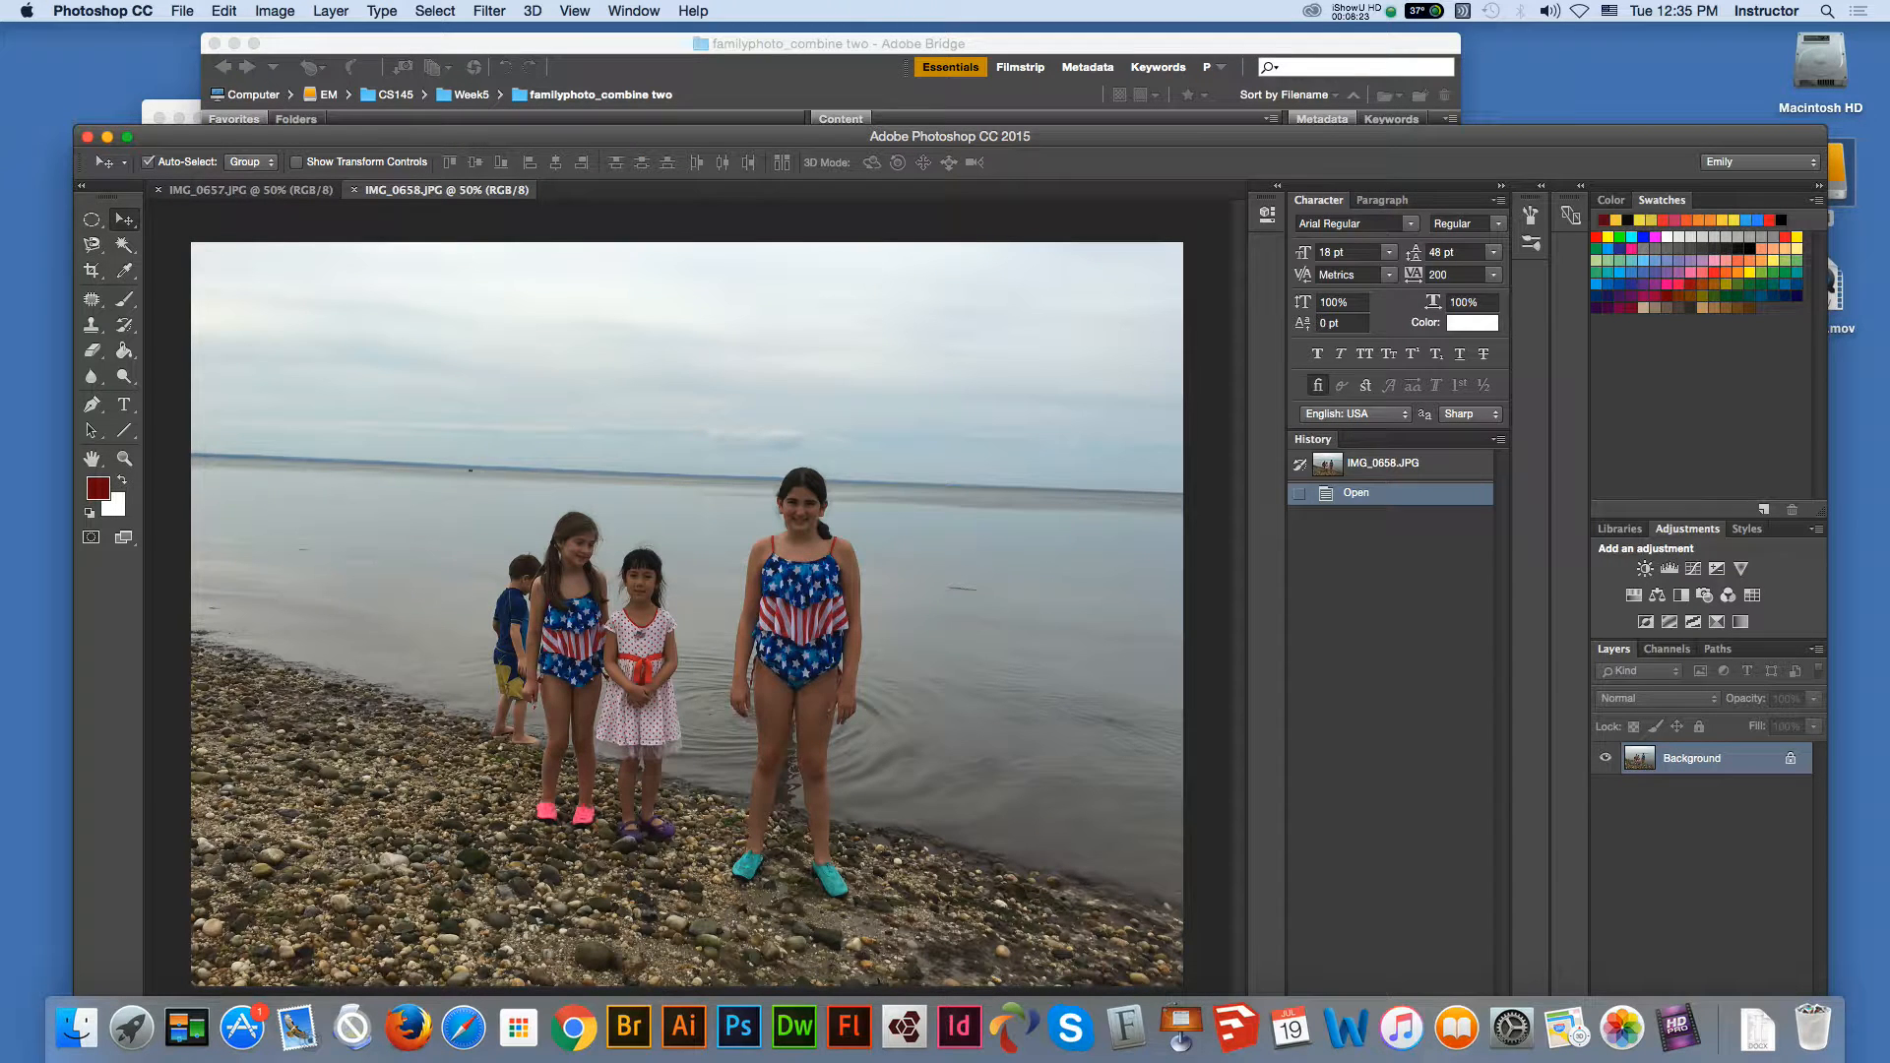
pyautogui.click(633, 11)
pyautogui.moveTo(650, 35)
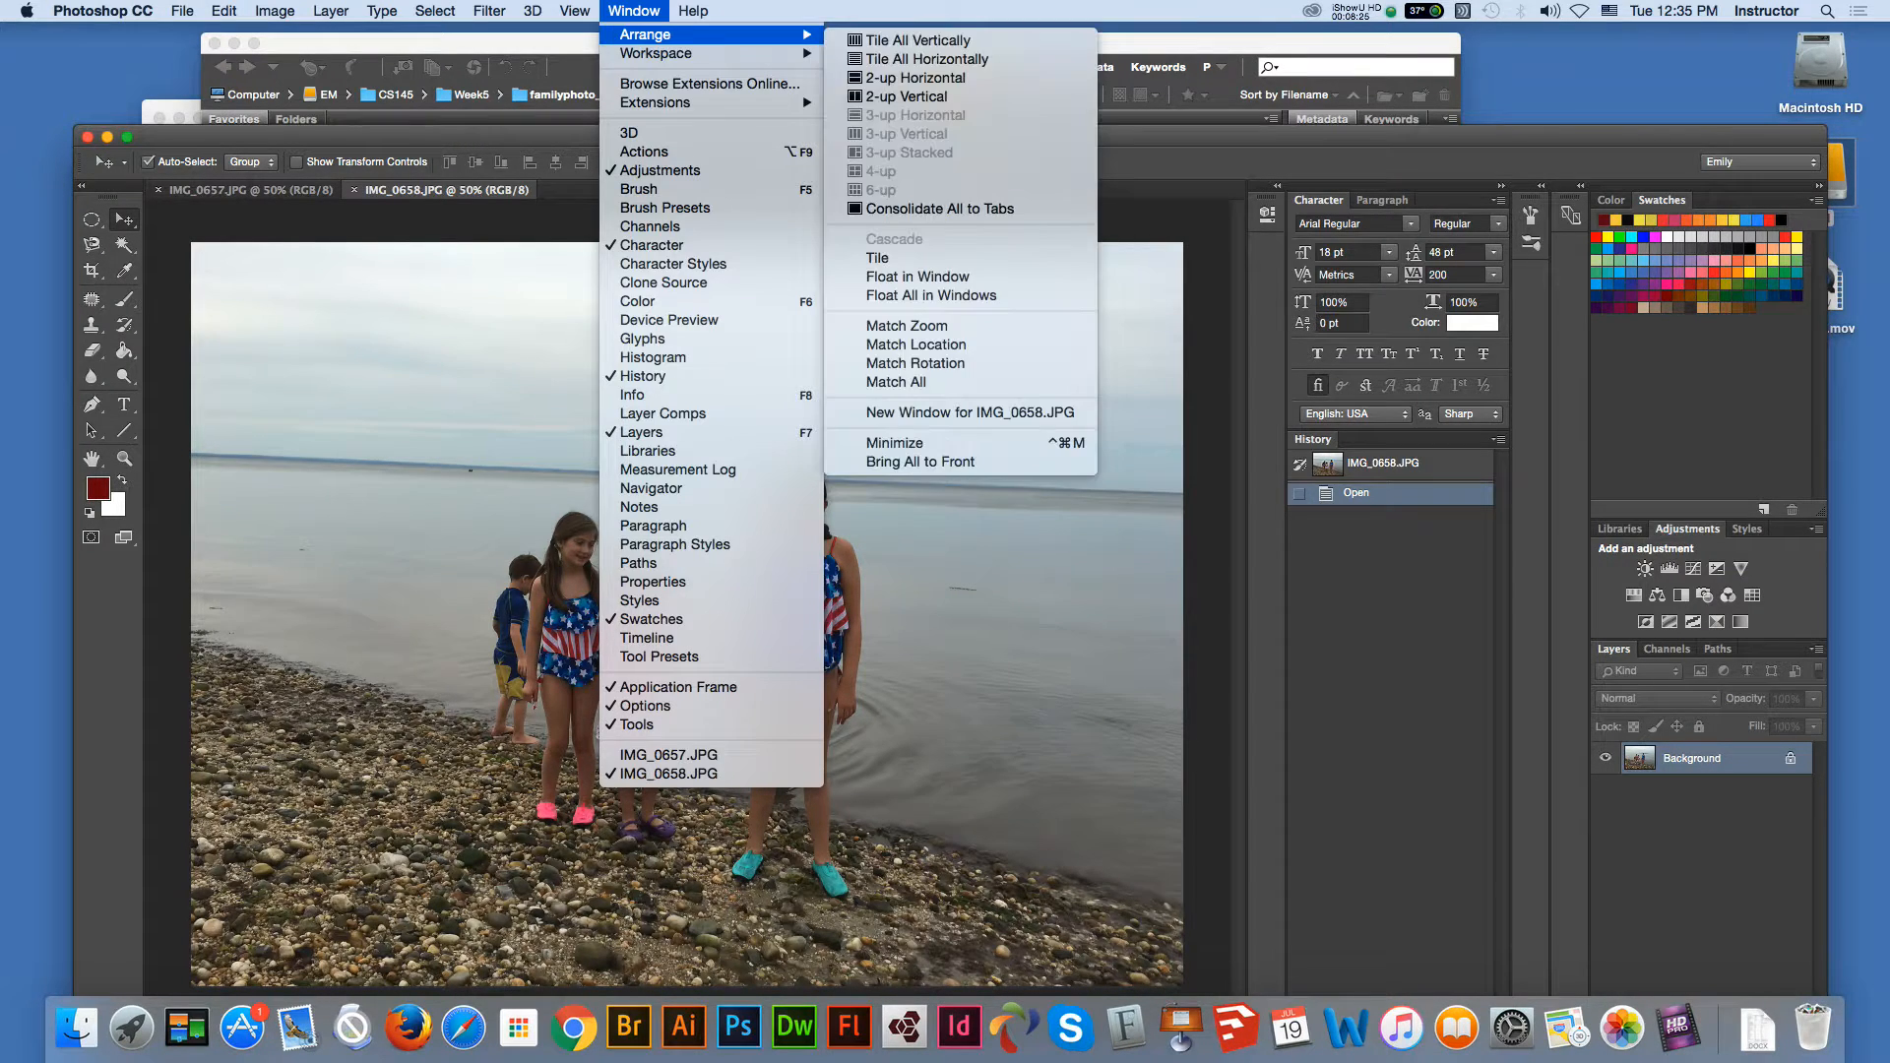
pyautogui.click(906, 96)
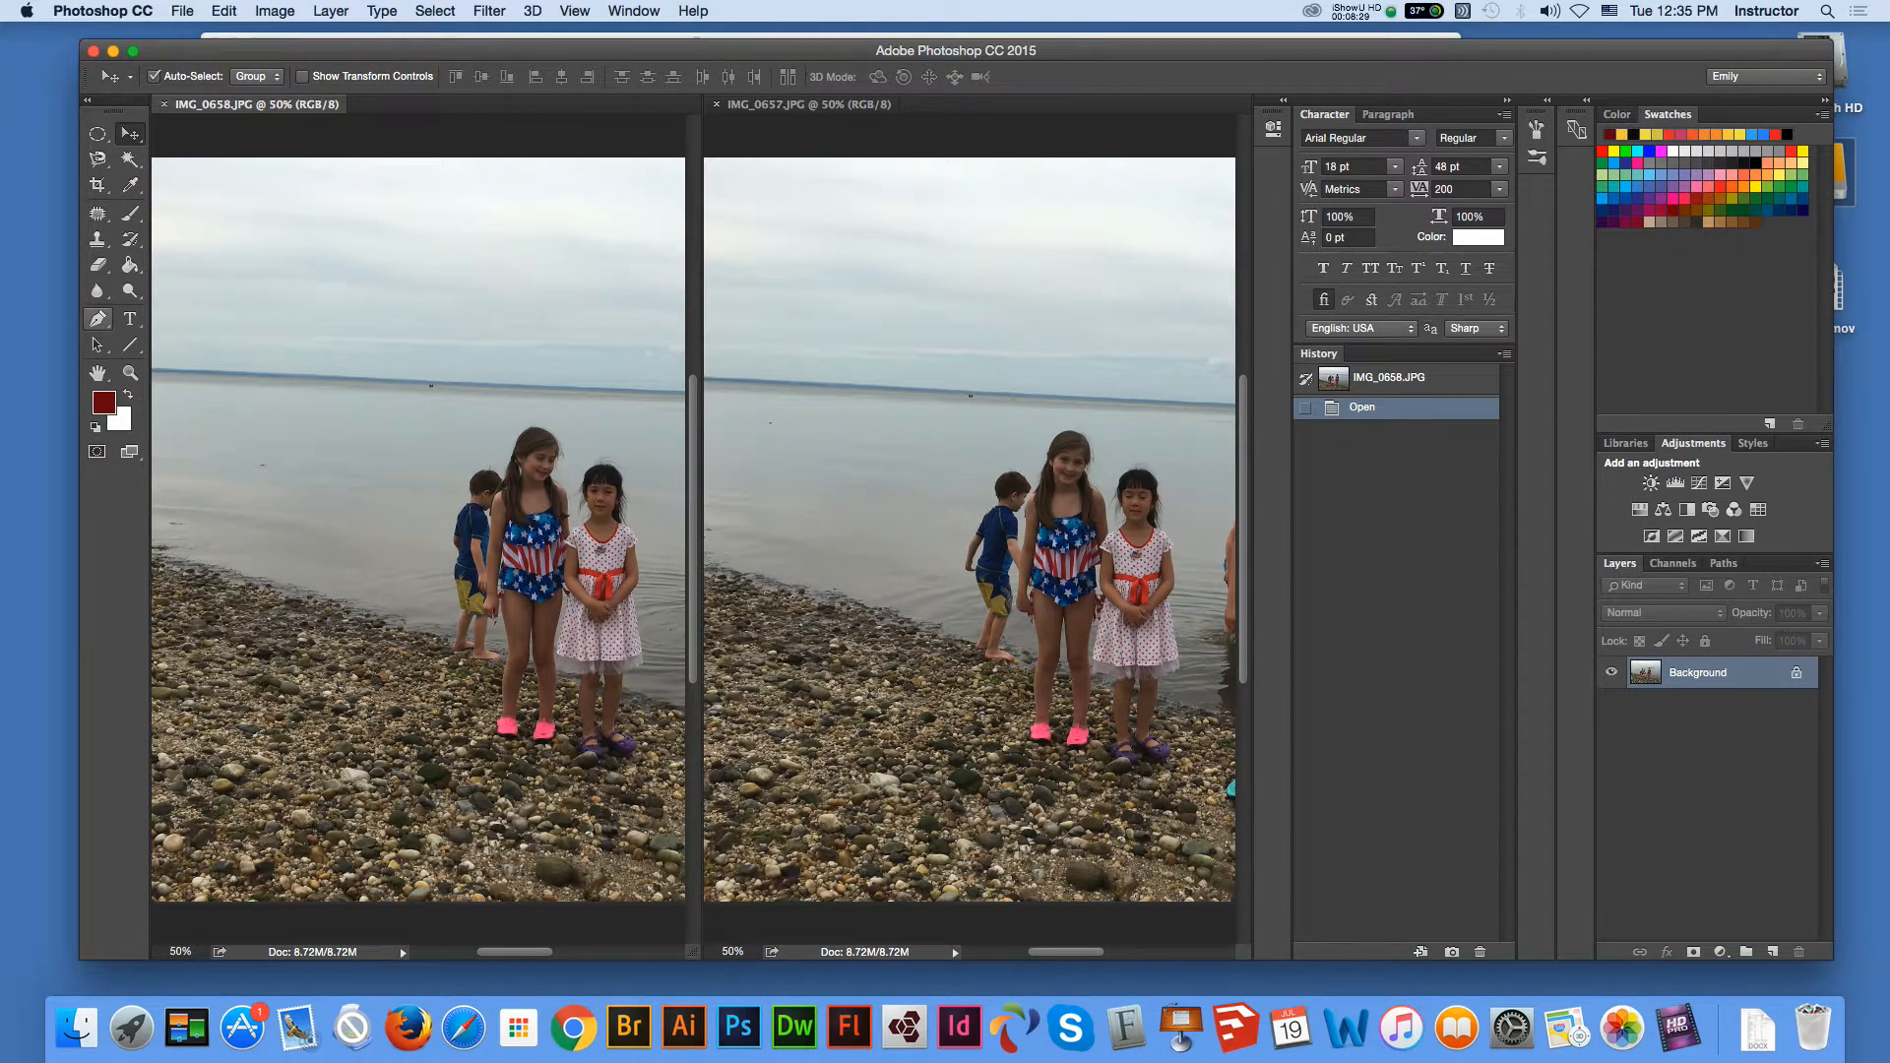
# Copy the whole IMG_0657.JPG image onto IMG_0658.JPG as a new layer, and close IMG_0657.JPG.
pyautogui.click(810, 105)
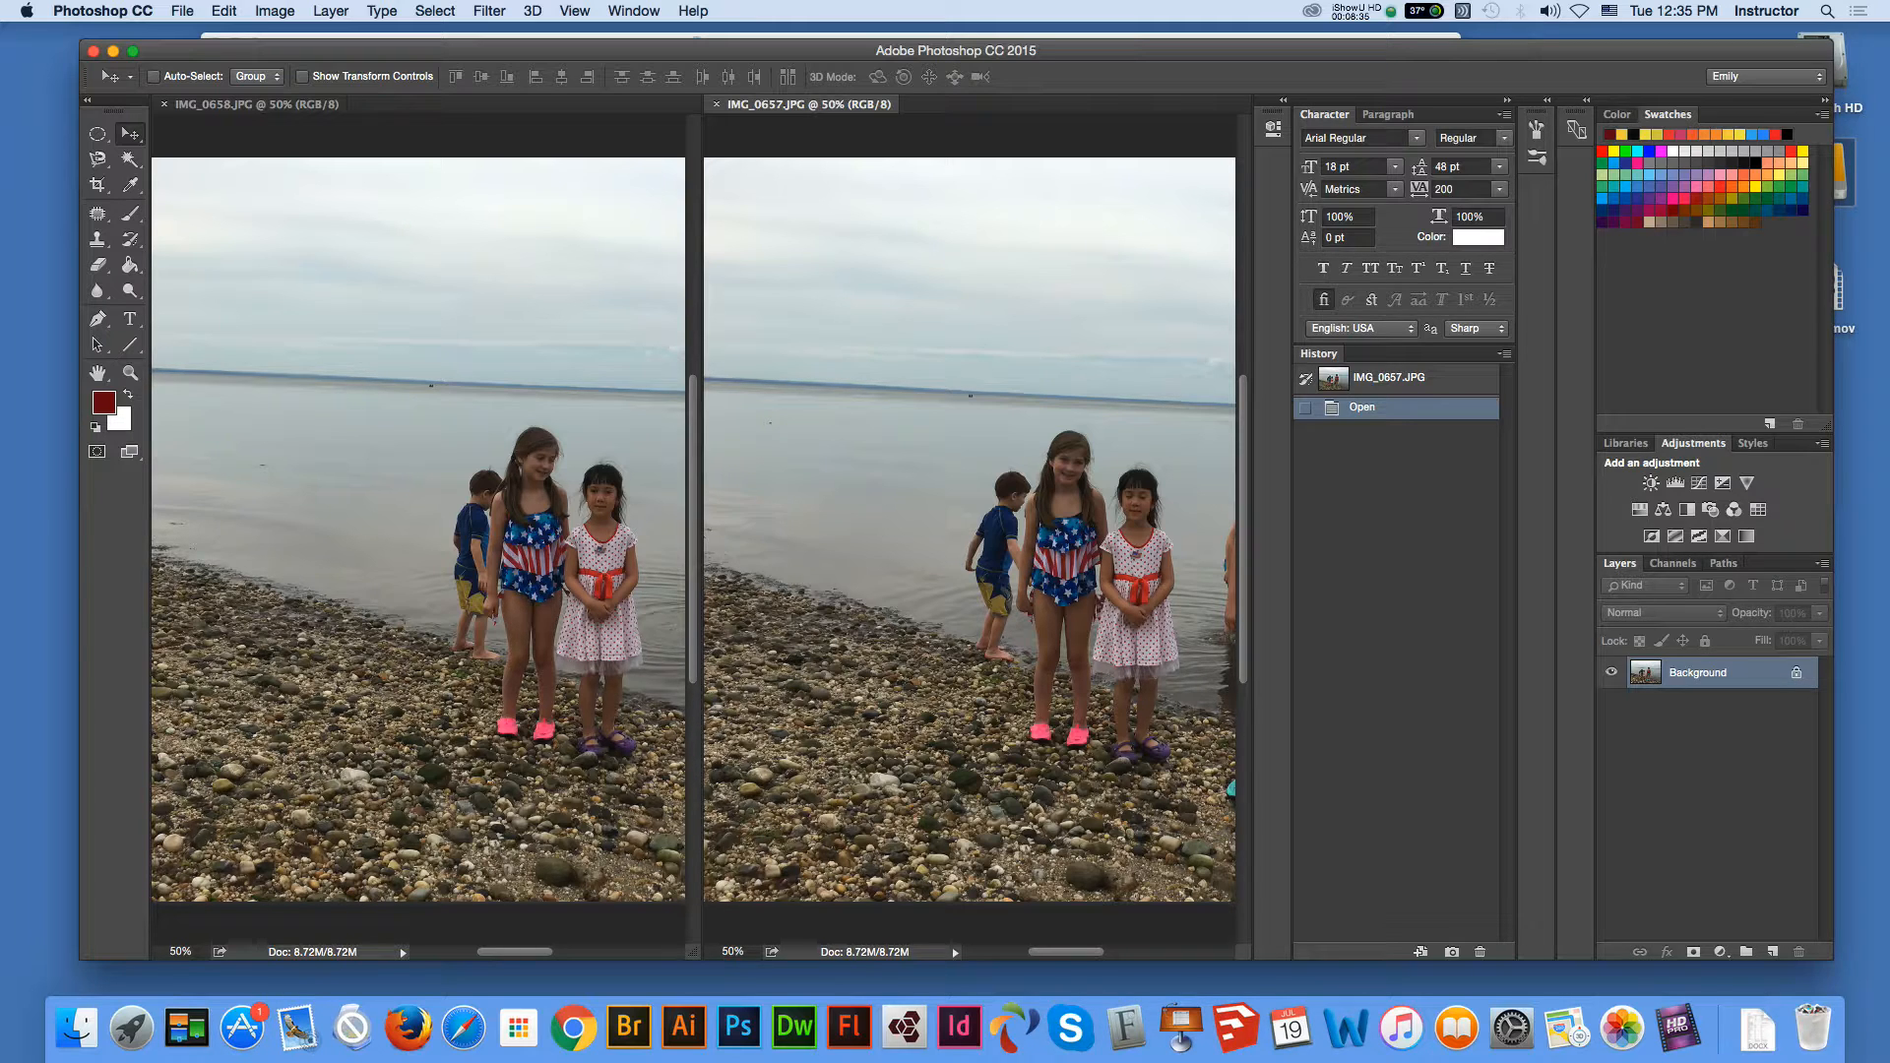
pyautogui.press('super+a')
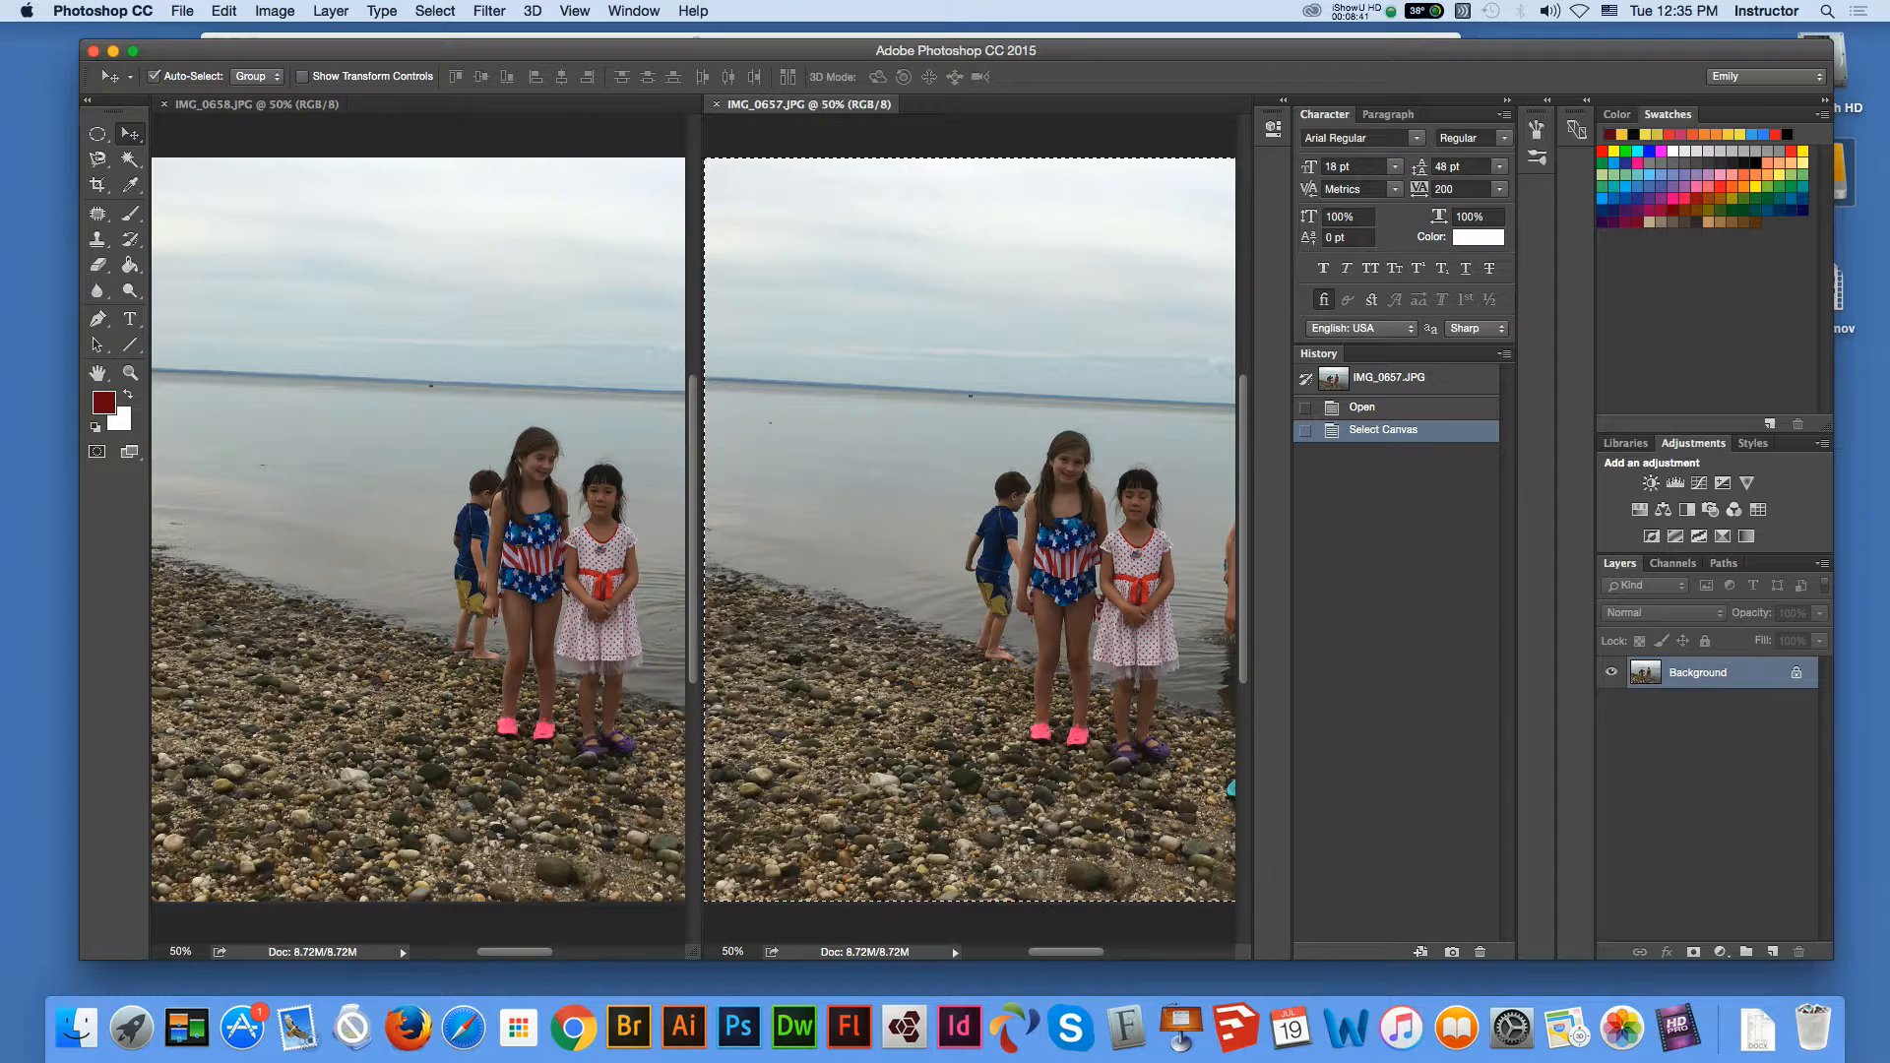
pyautogui.moveTo(1072, 563); pyautogui.dragTo(497, 553)
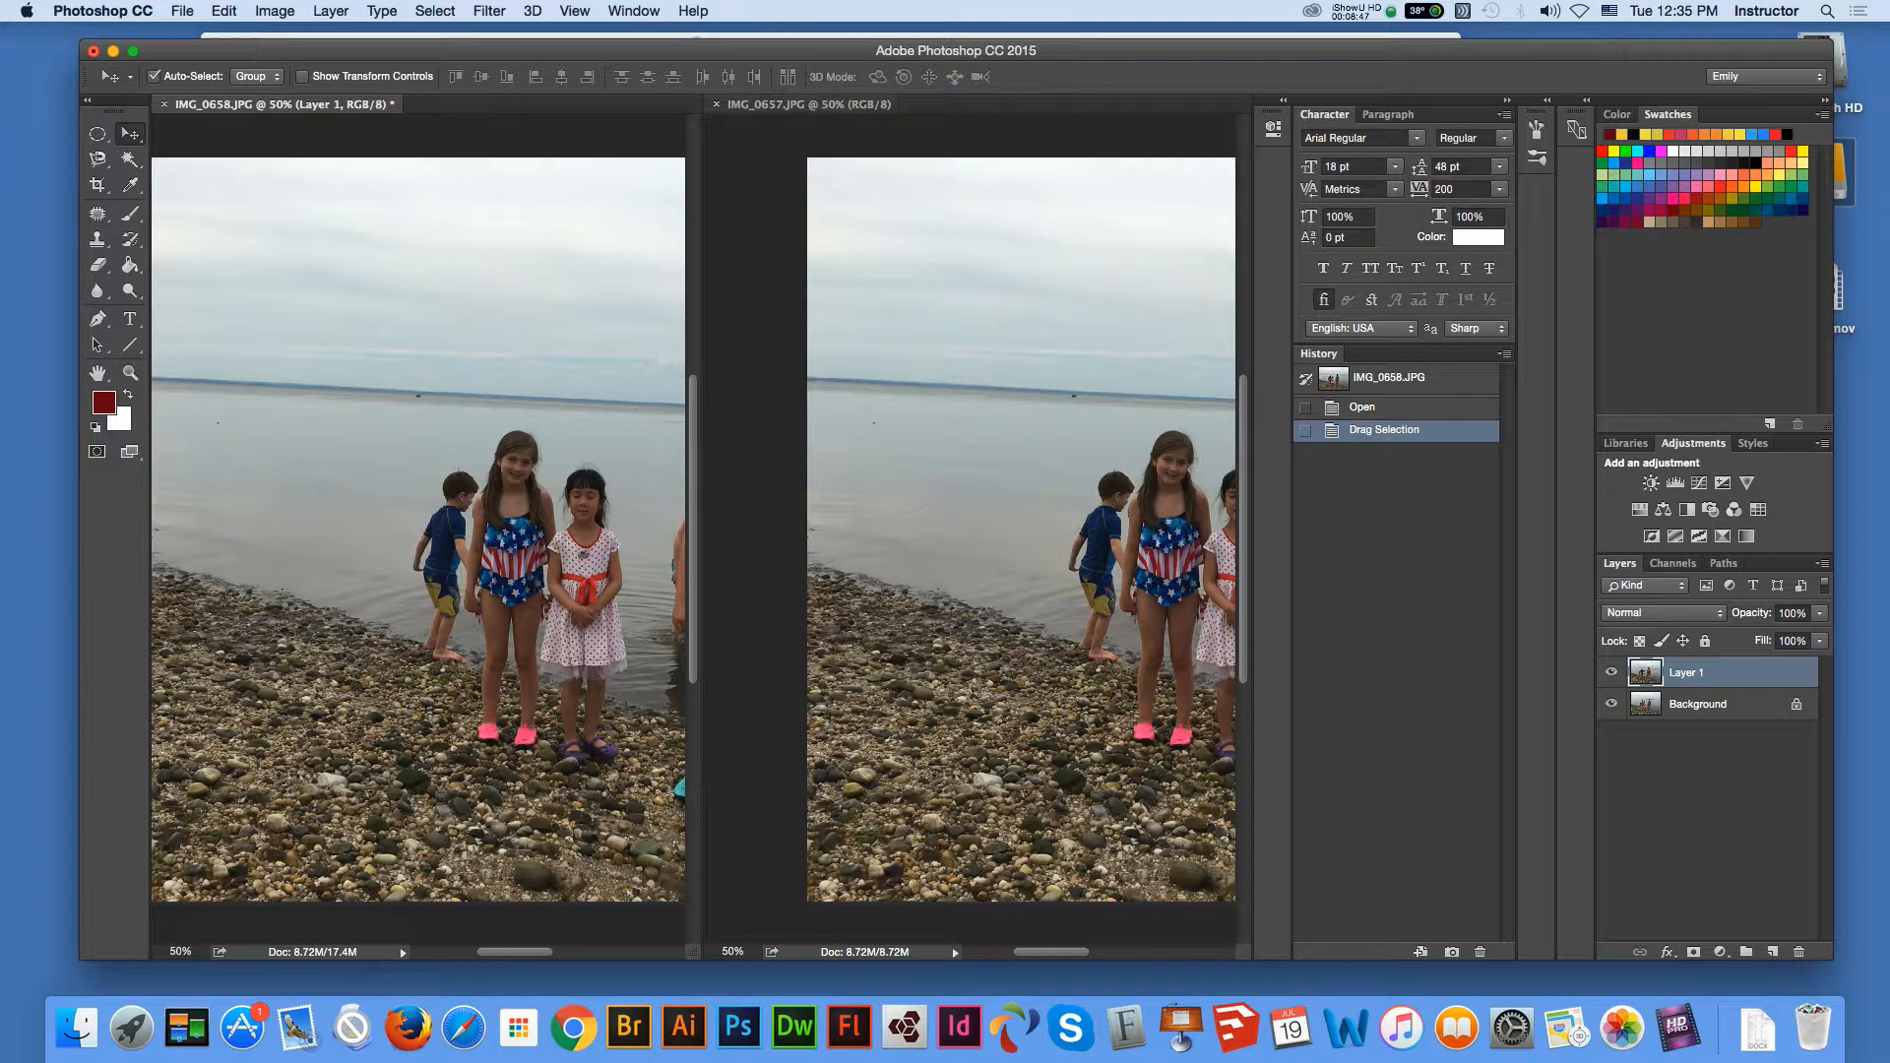
pyautogui.click(716, 103)
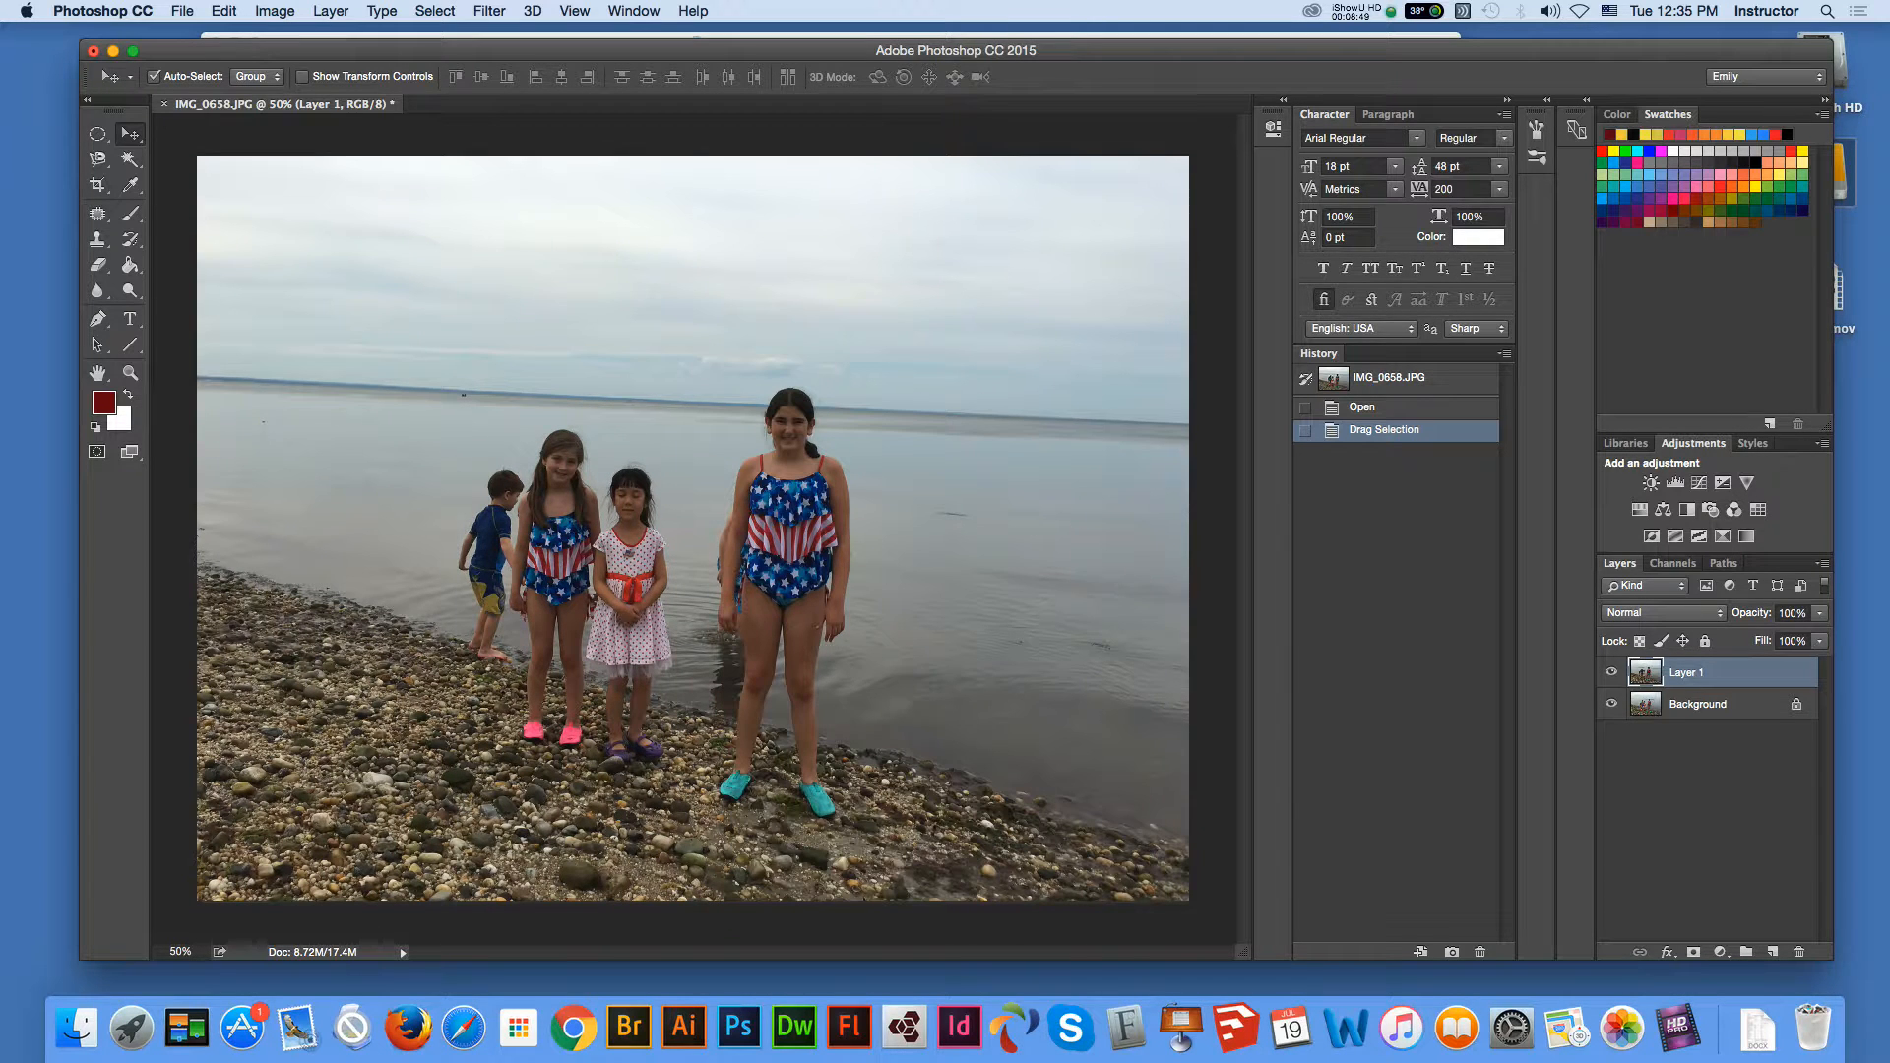
# Unlock the Background layer to make it a regular layer, and select it together with Layer 1.
pyautogui.click(1797, 704)
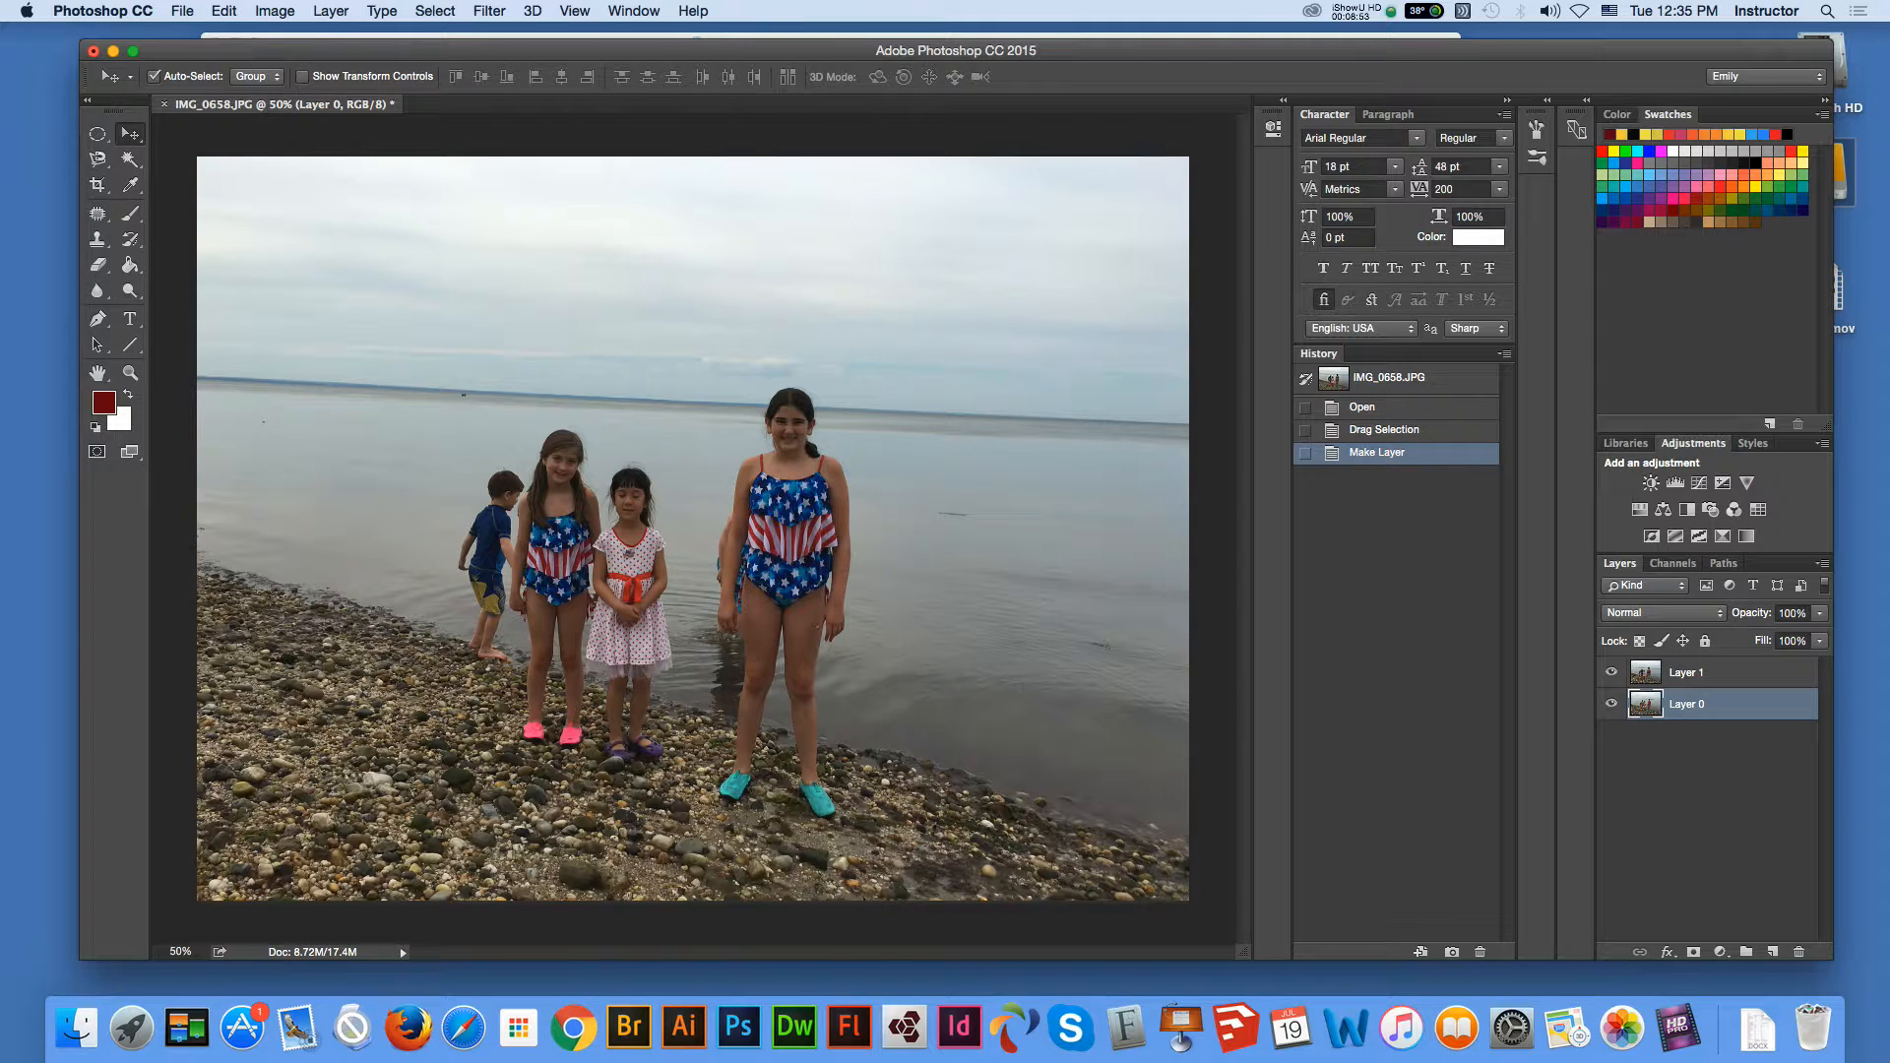
pyautogui.keyDown('shift'); pyautogui.click(1686, 674); pyautogui.keyUp('shift')
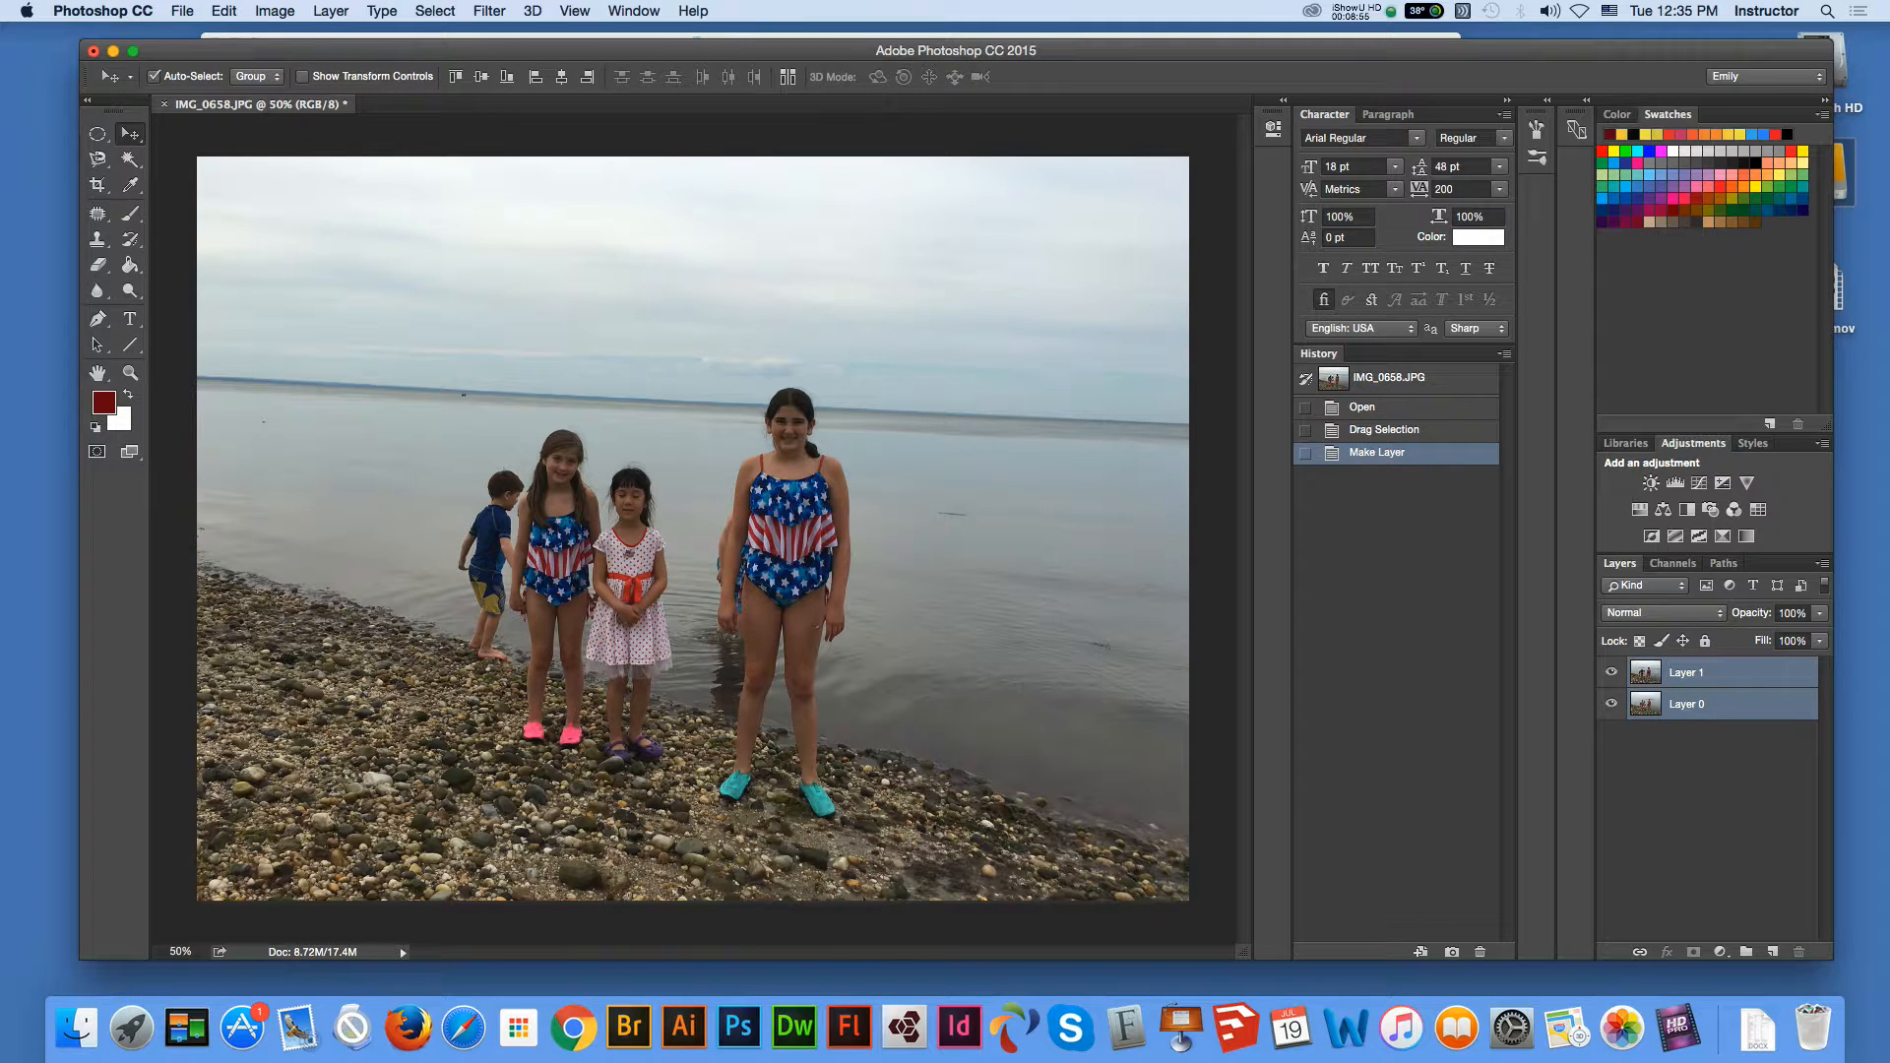
# Try to erase the head of the girl in the dotted dress on Layer 1 with a size 40 eraser, and undo the stroke.
pyautogui.press('z')
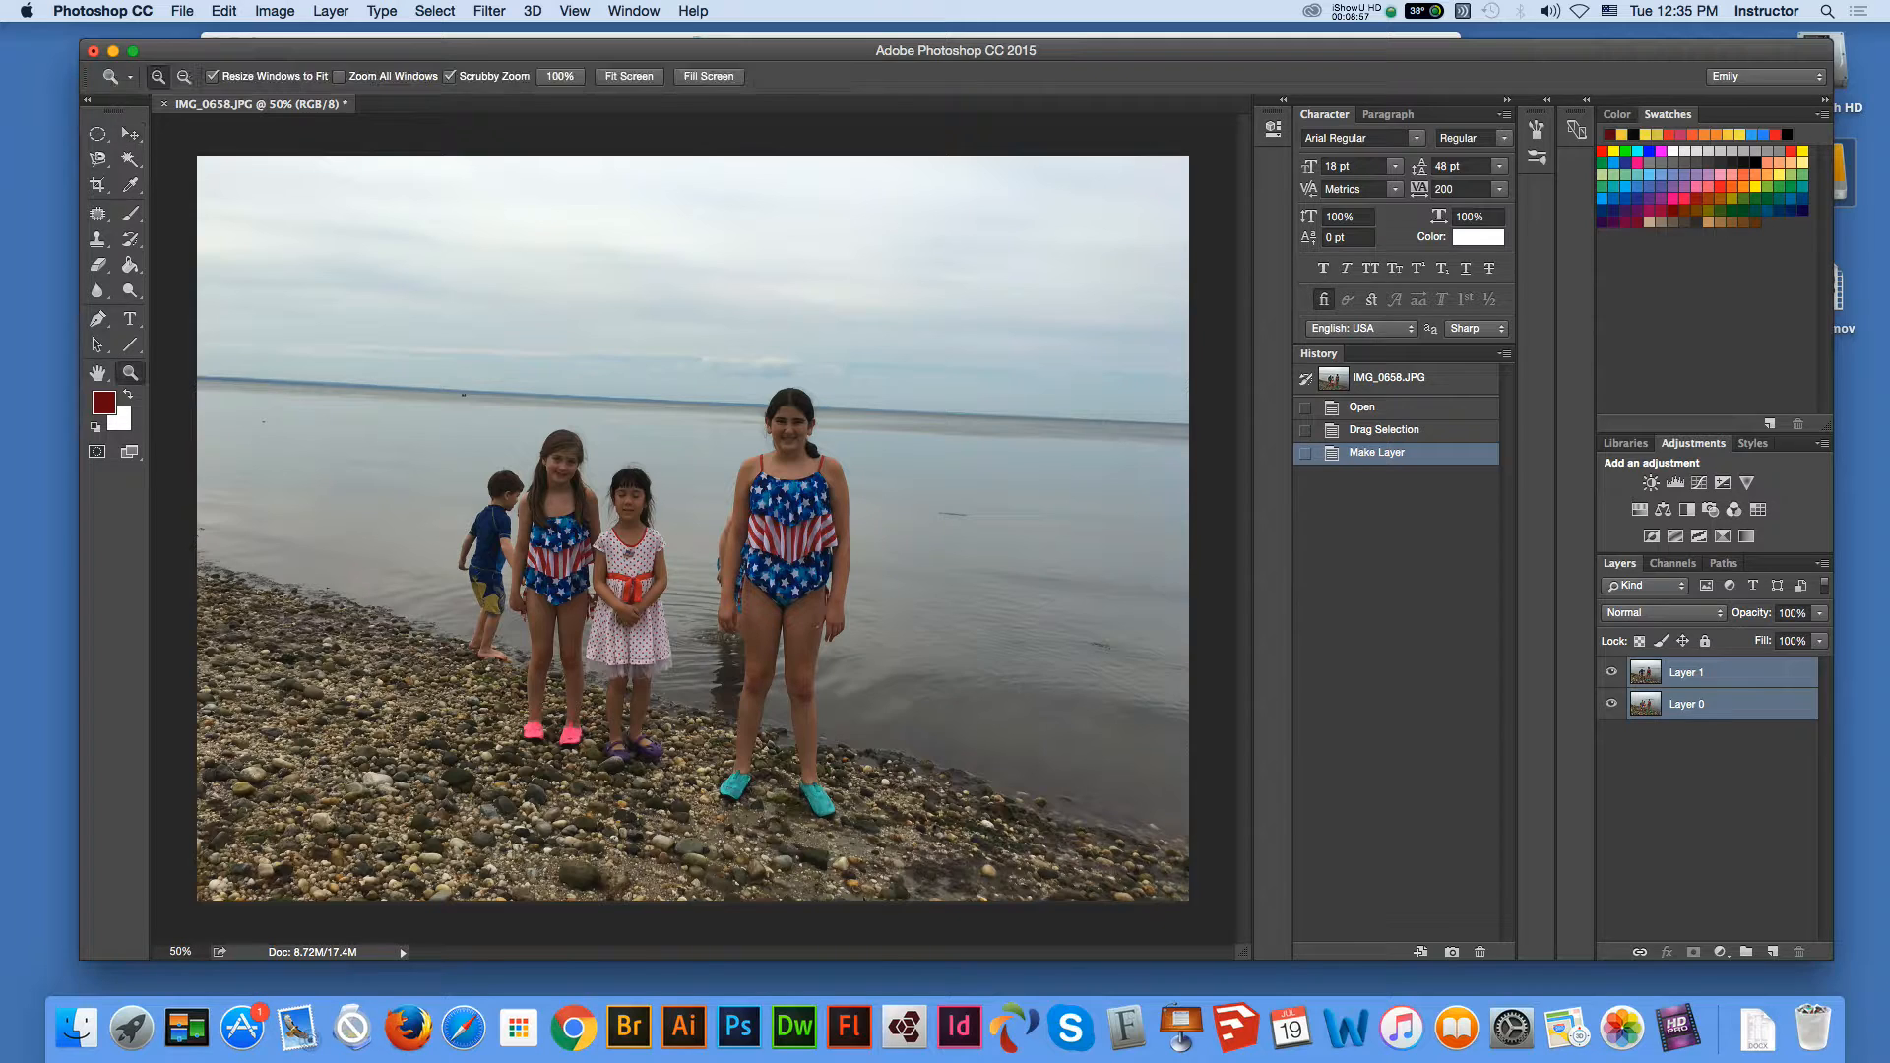
pyautogui.click(639, 581)
pyautogui.click(640, 581)
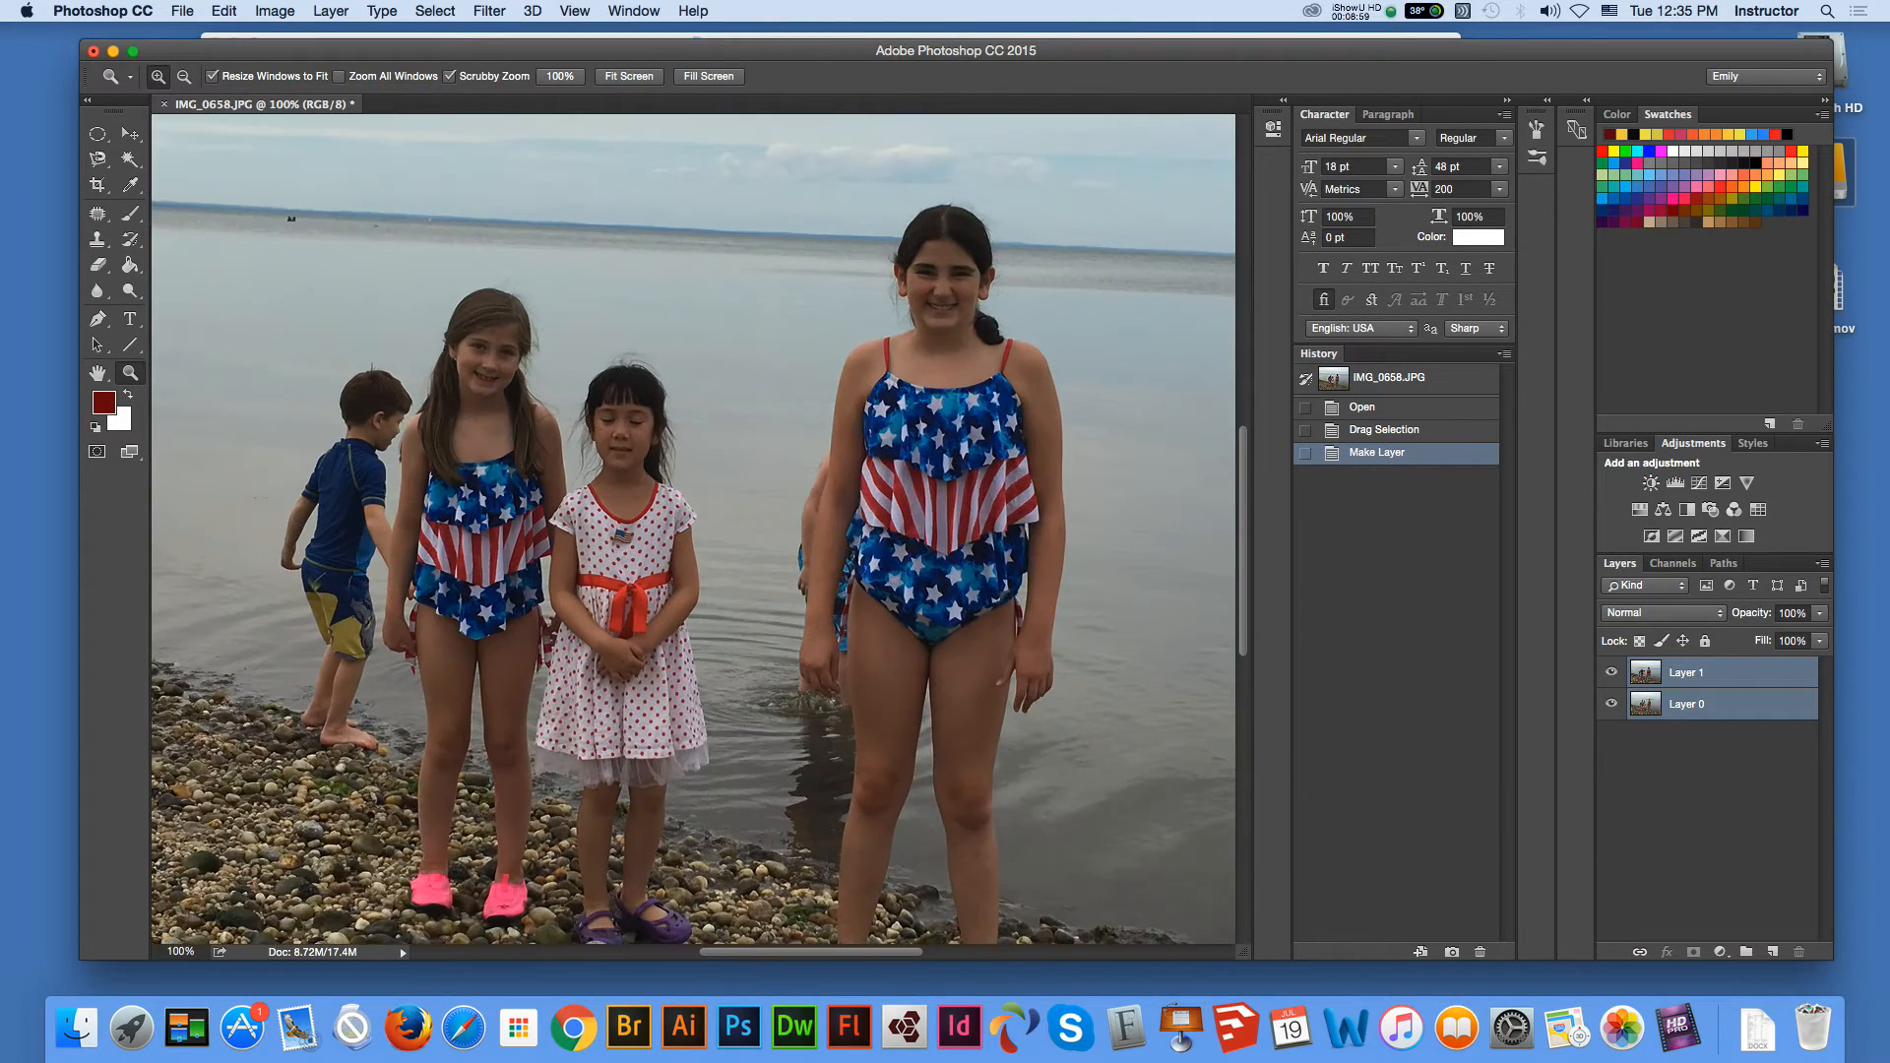
pyautogui.click(640, 581)
pyautogui.press('h')
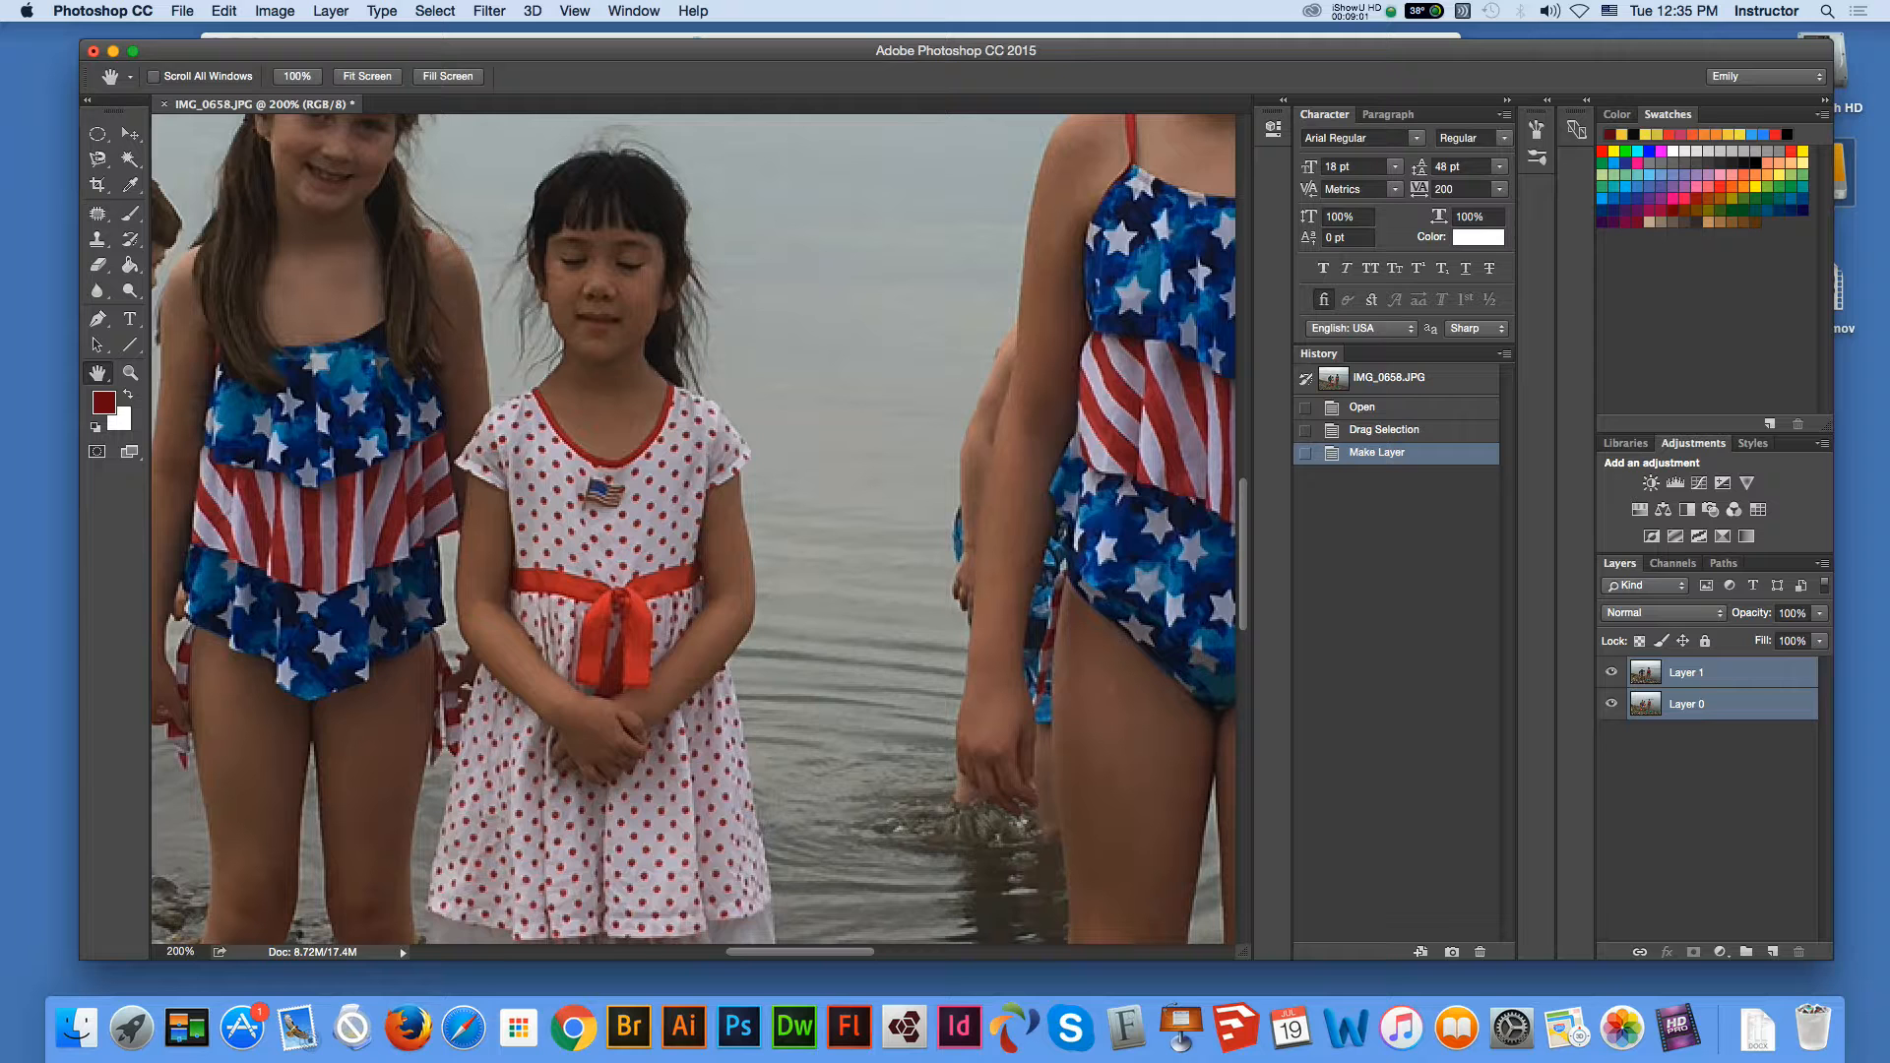
pyautogui.moveTo(640, 581); pyautogui.dragTo(709, 703)
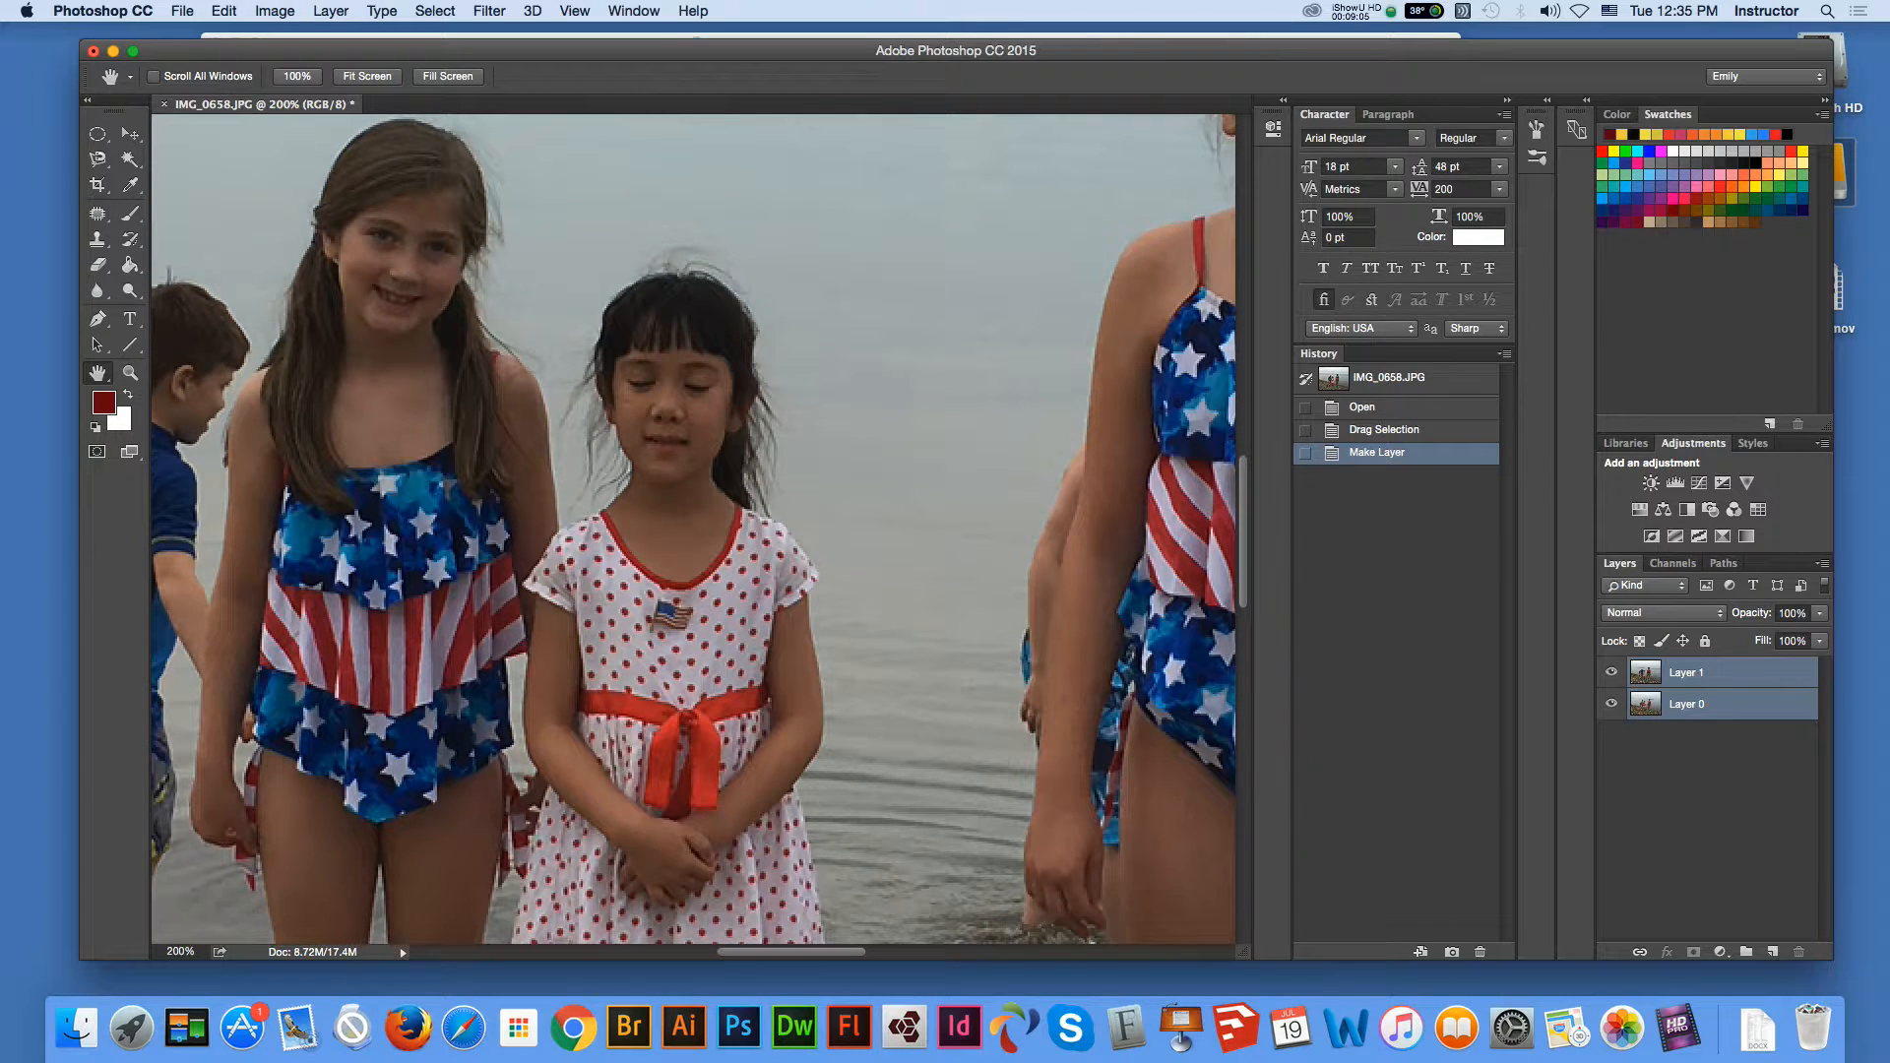
pyautogui.press('e')
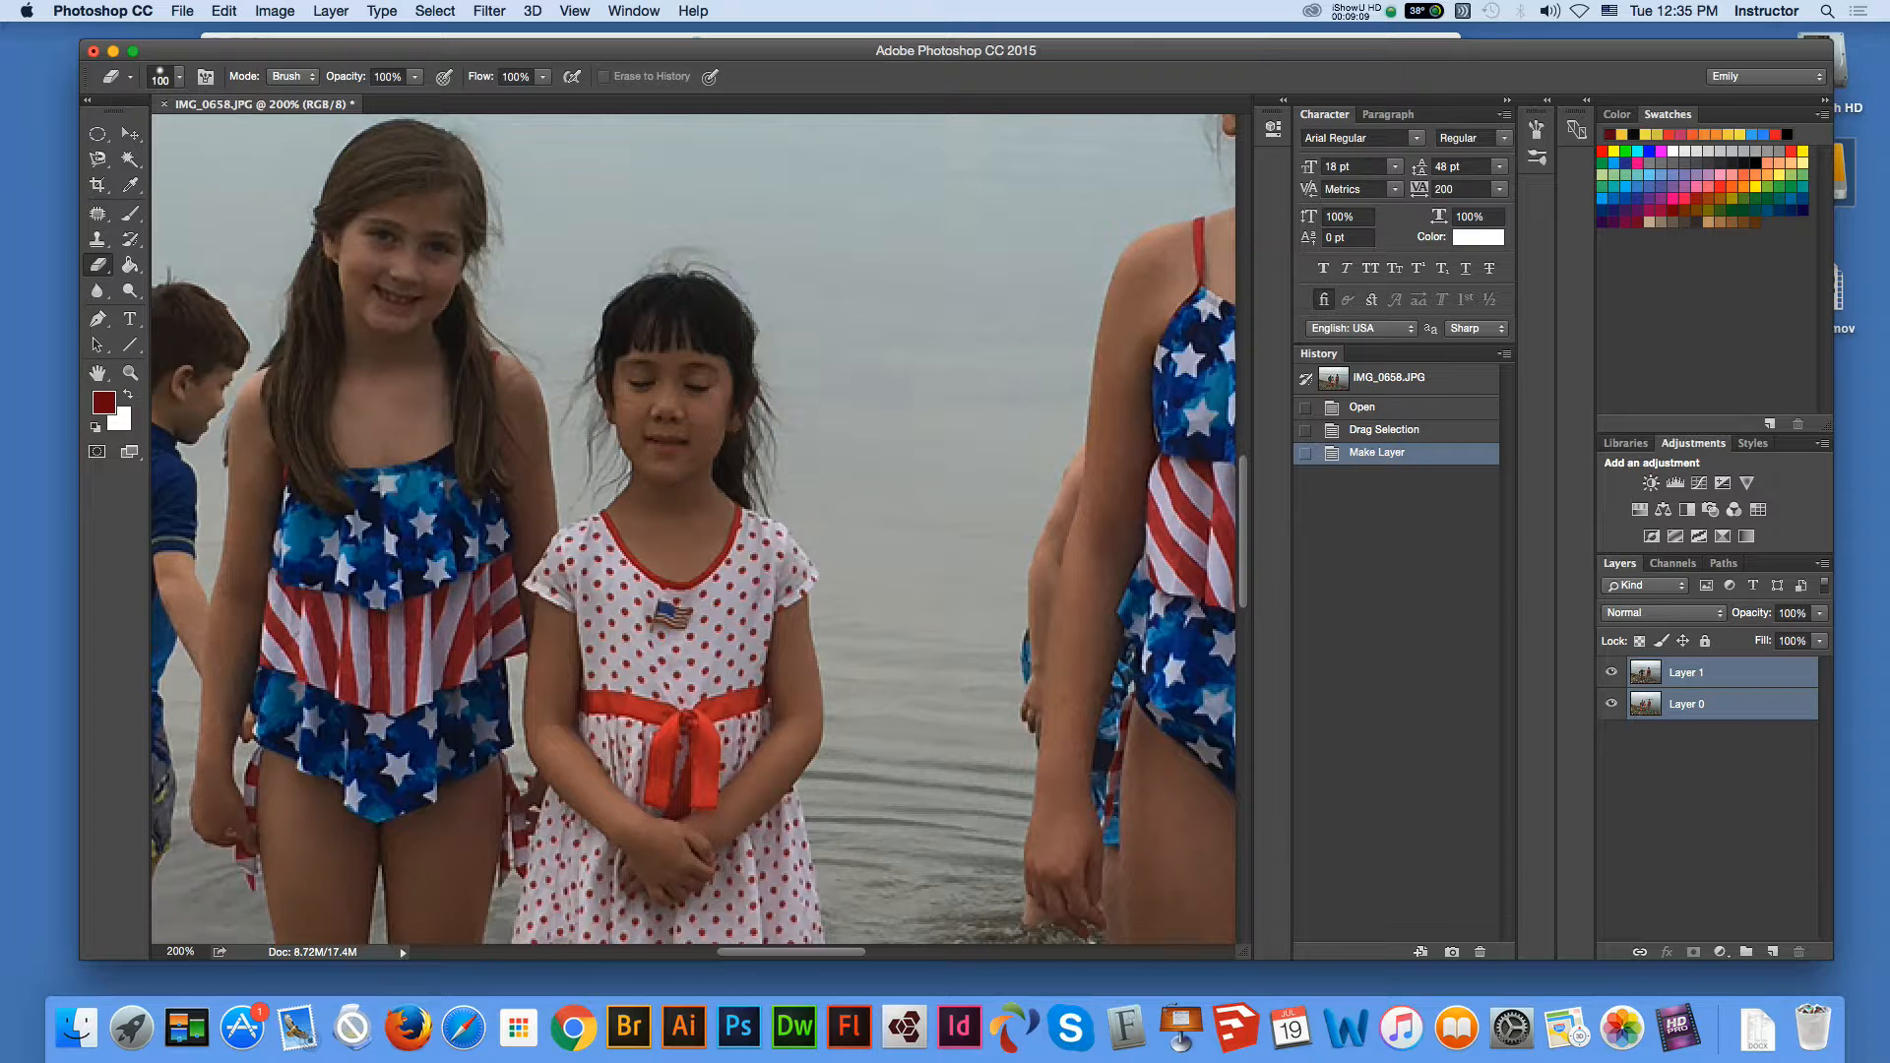
pyautogui.click(1700, 705)
pyautogui.click(1700, 674)
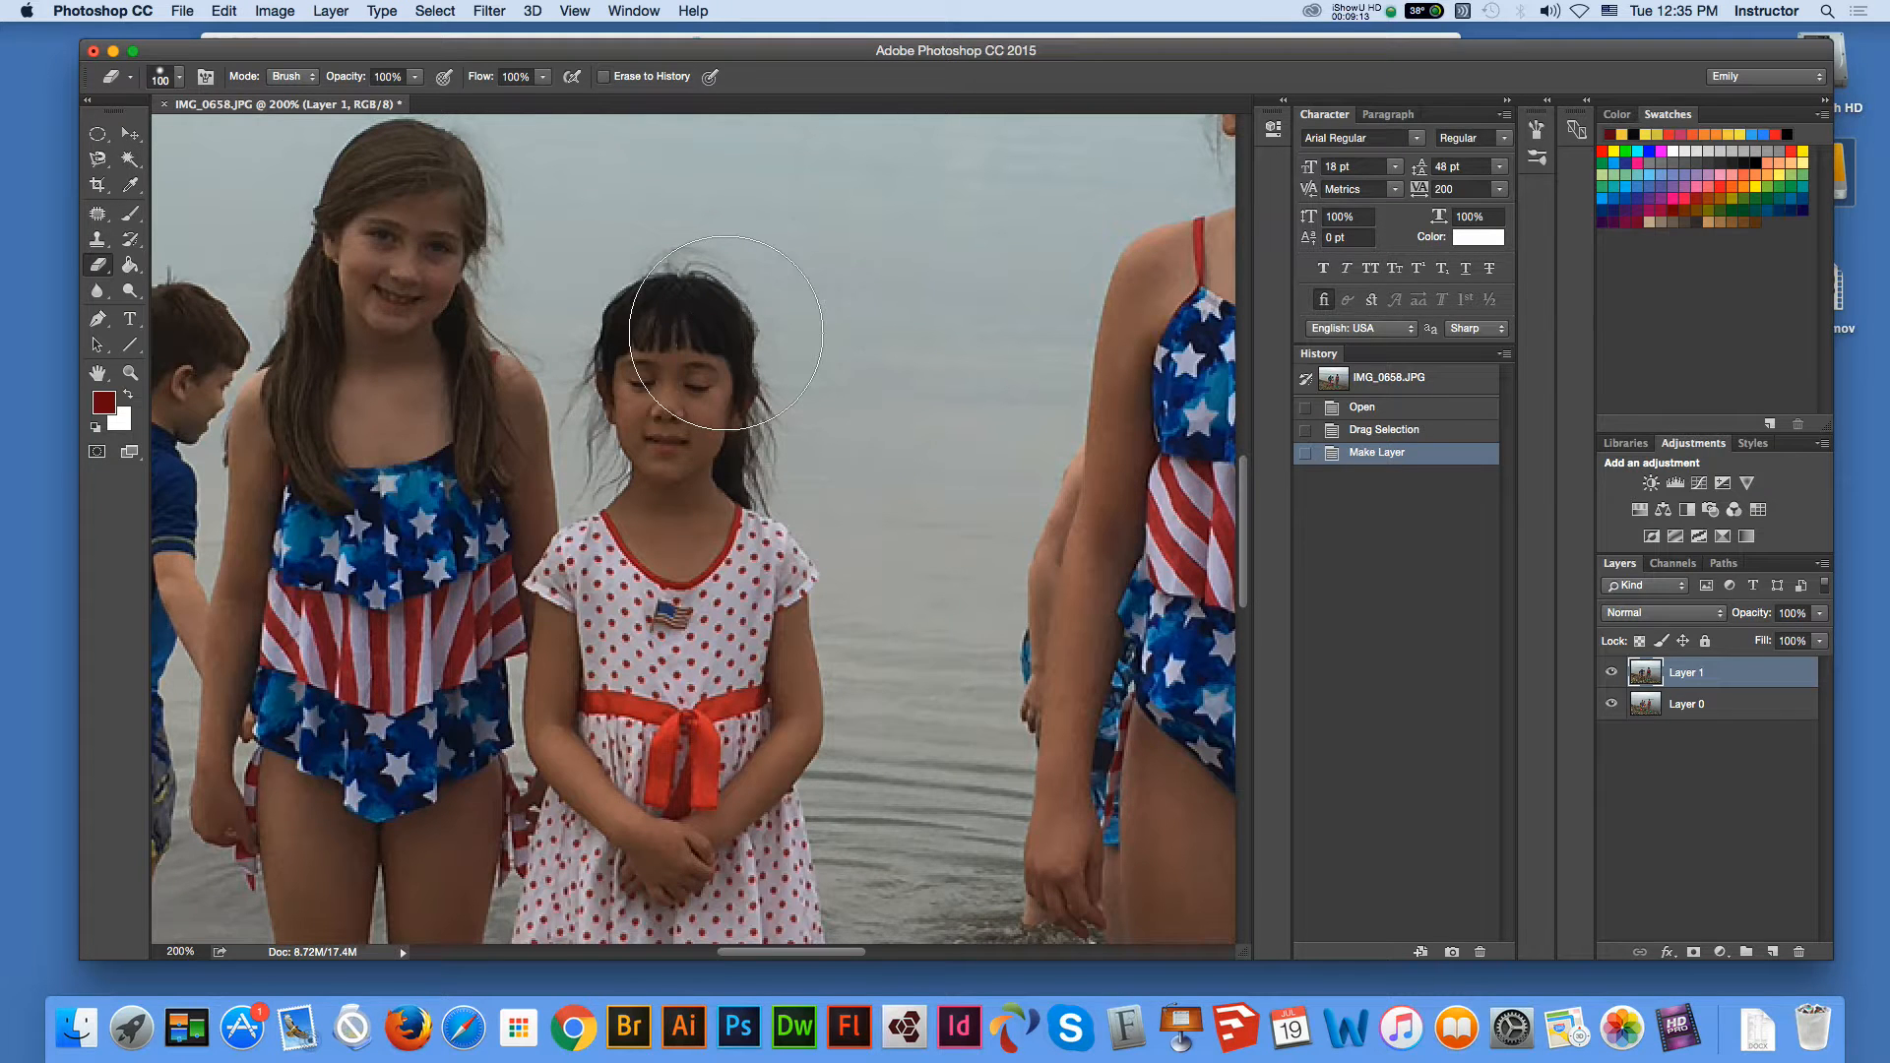
pyautogui.press('[')
pyautogui.press('[')
pyautogui.press('[')
pyautogui.press('[')
pyautogui.press('[')
pyautogui.press('[')
pyautogui.press('[')
pyautogui.moveTo(689, 274)
pyautogui.mouseDown()
pyautogui.moveTo(646, 300)
pyautogui.moveTo(633, 339)
pyautogui.mouseUp()
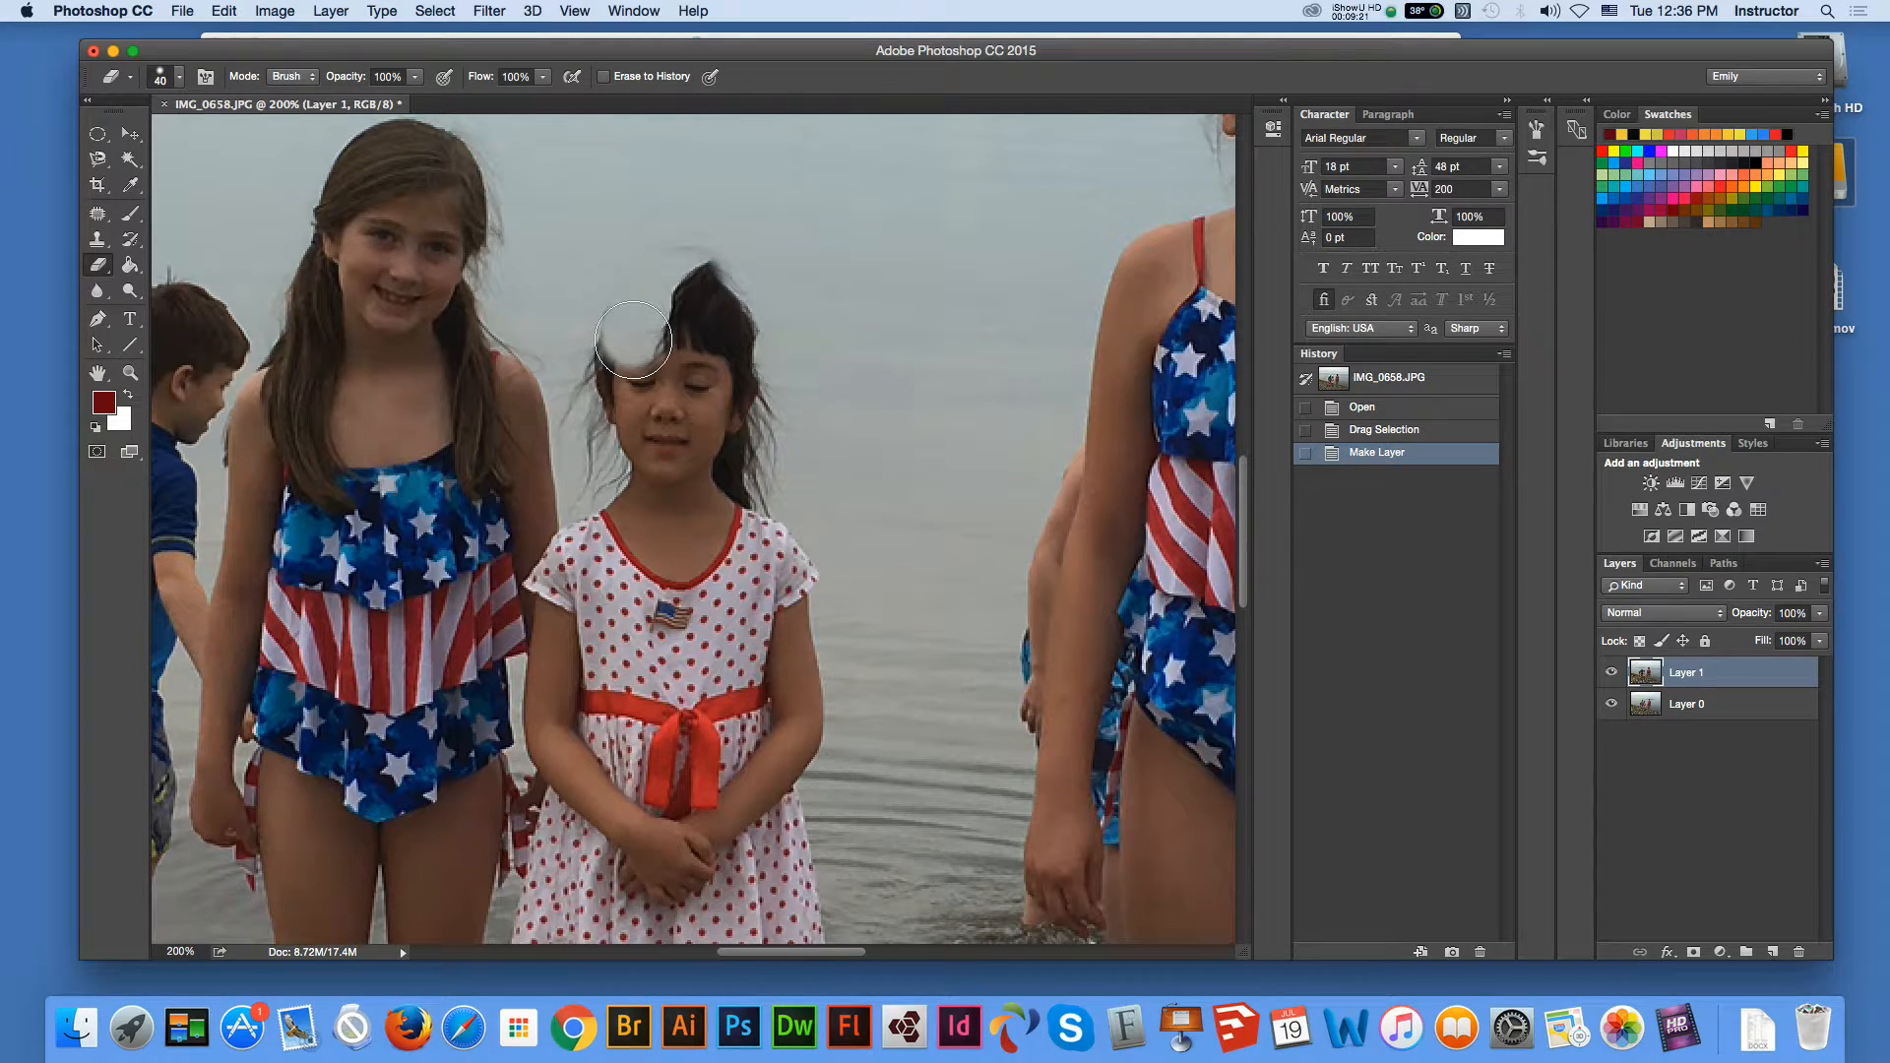
pyautogui.hotkey('ctrl', 'z')
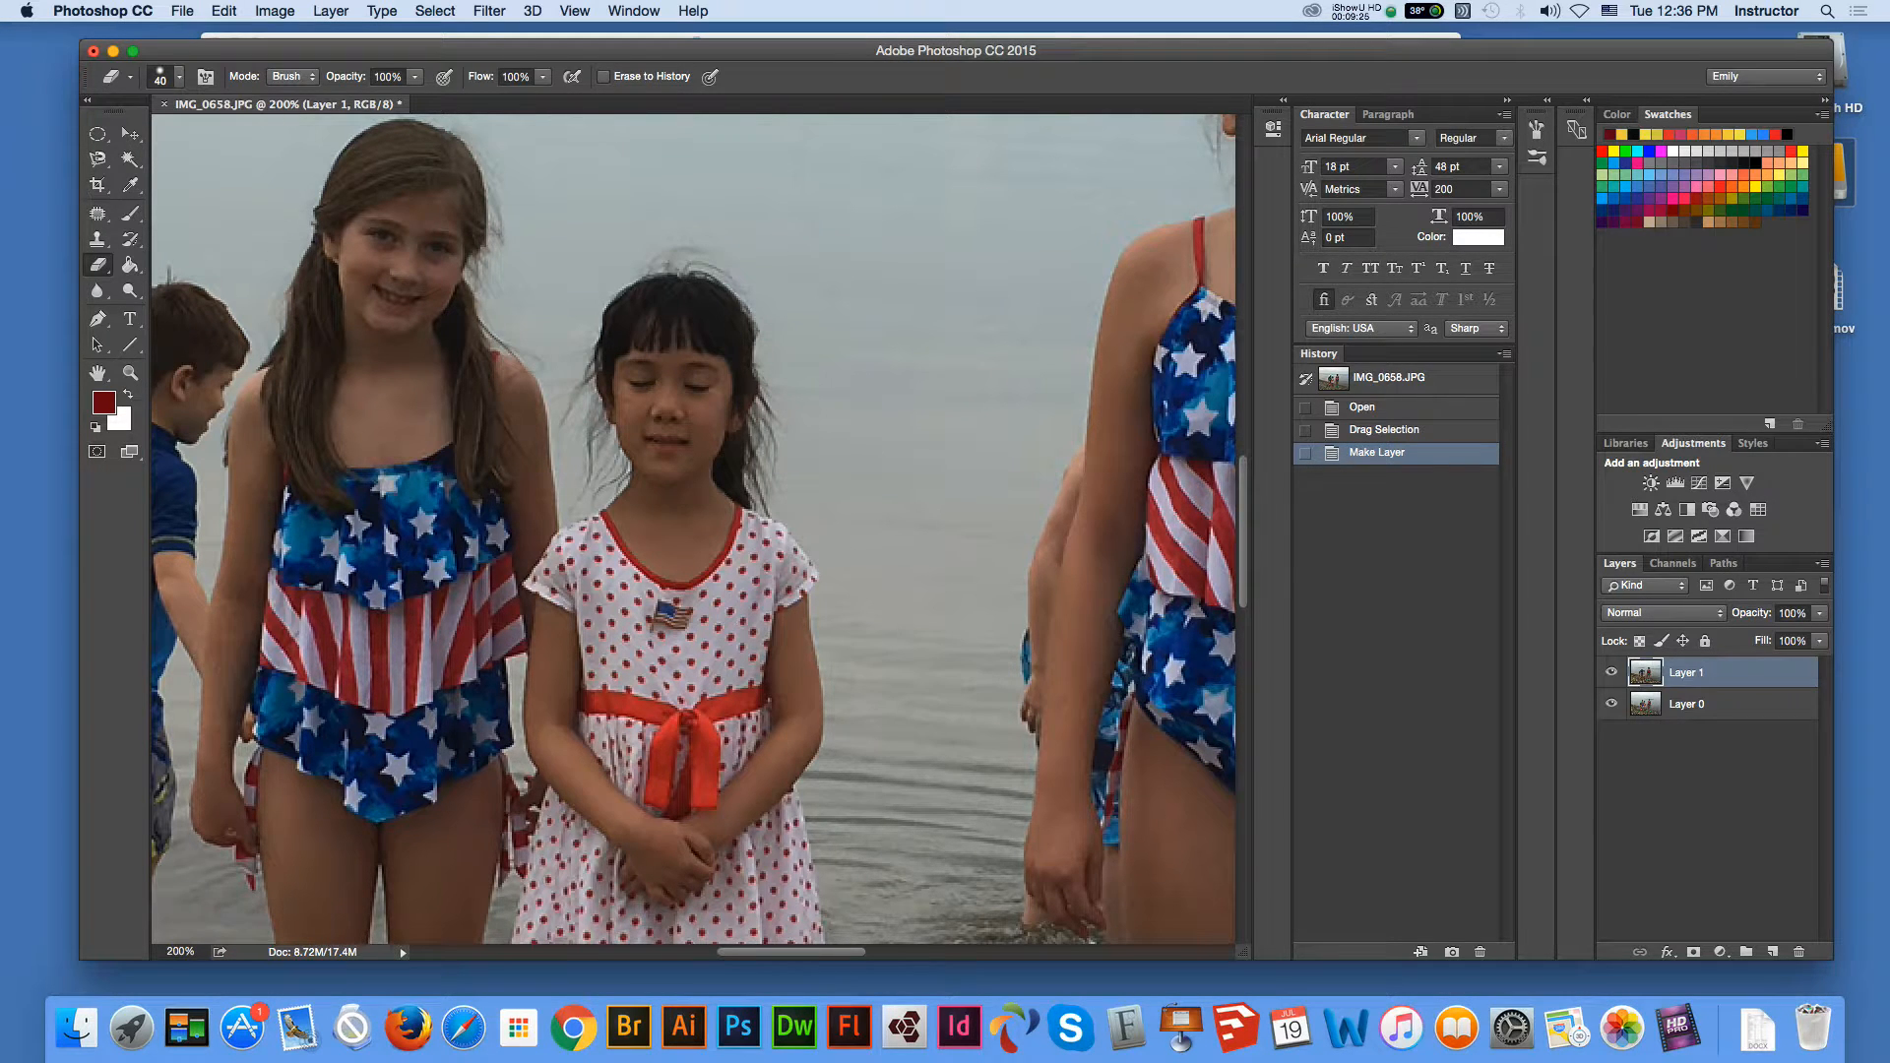
# Select Layer 1 and Layer 0 together and auto-align them.
pyautogui.keyDown('shift'); pyautogui.click(1688, 704); pyautogui.keyUp('shift')
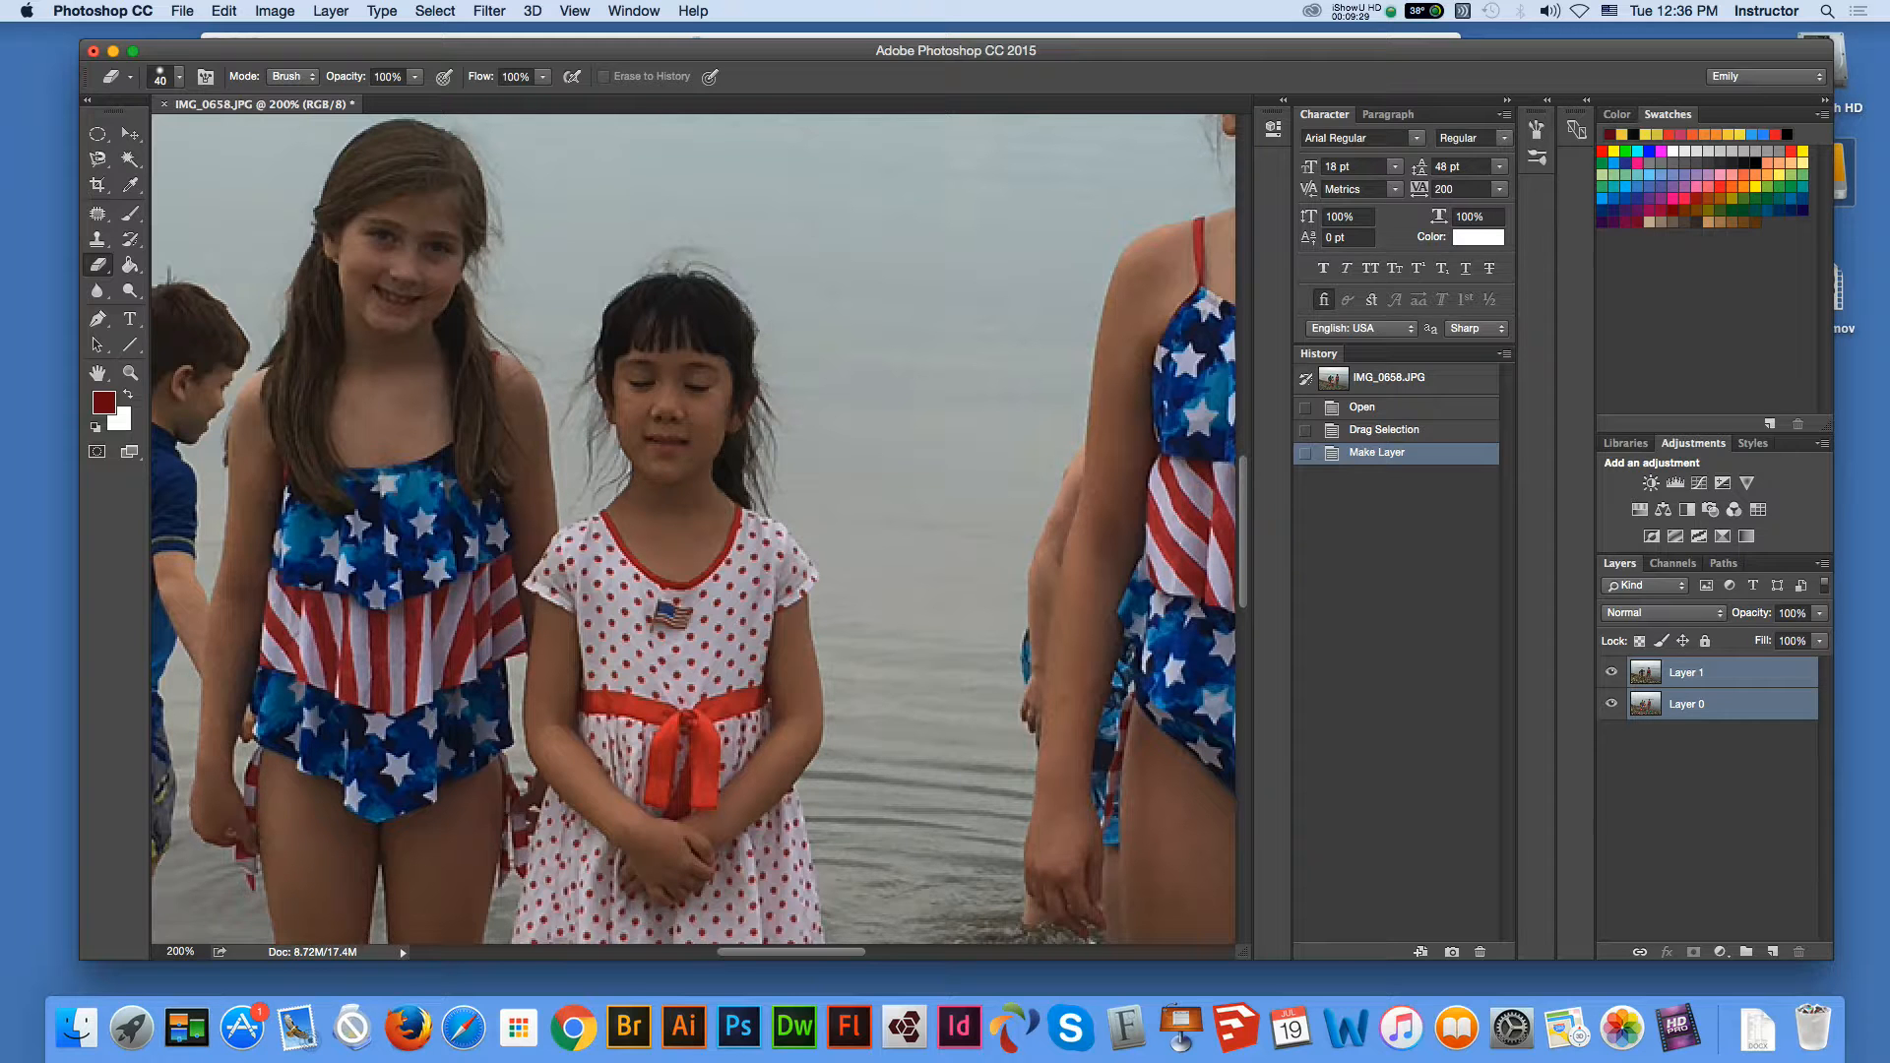
pyautogui.click(223, 12)
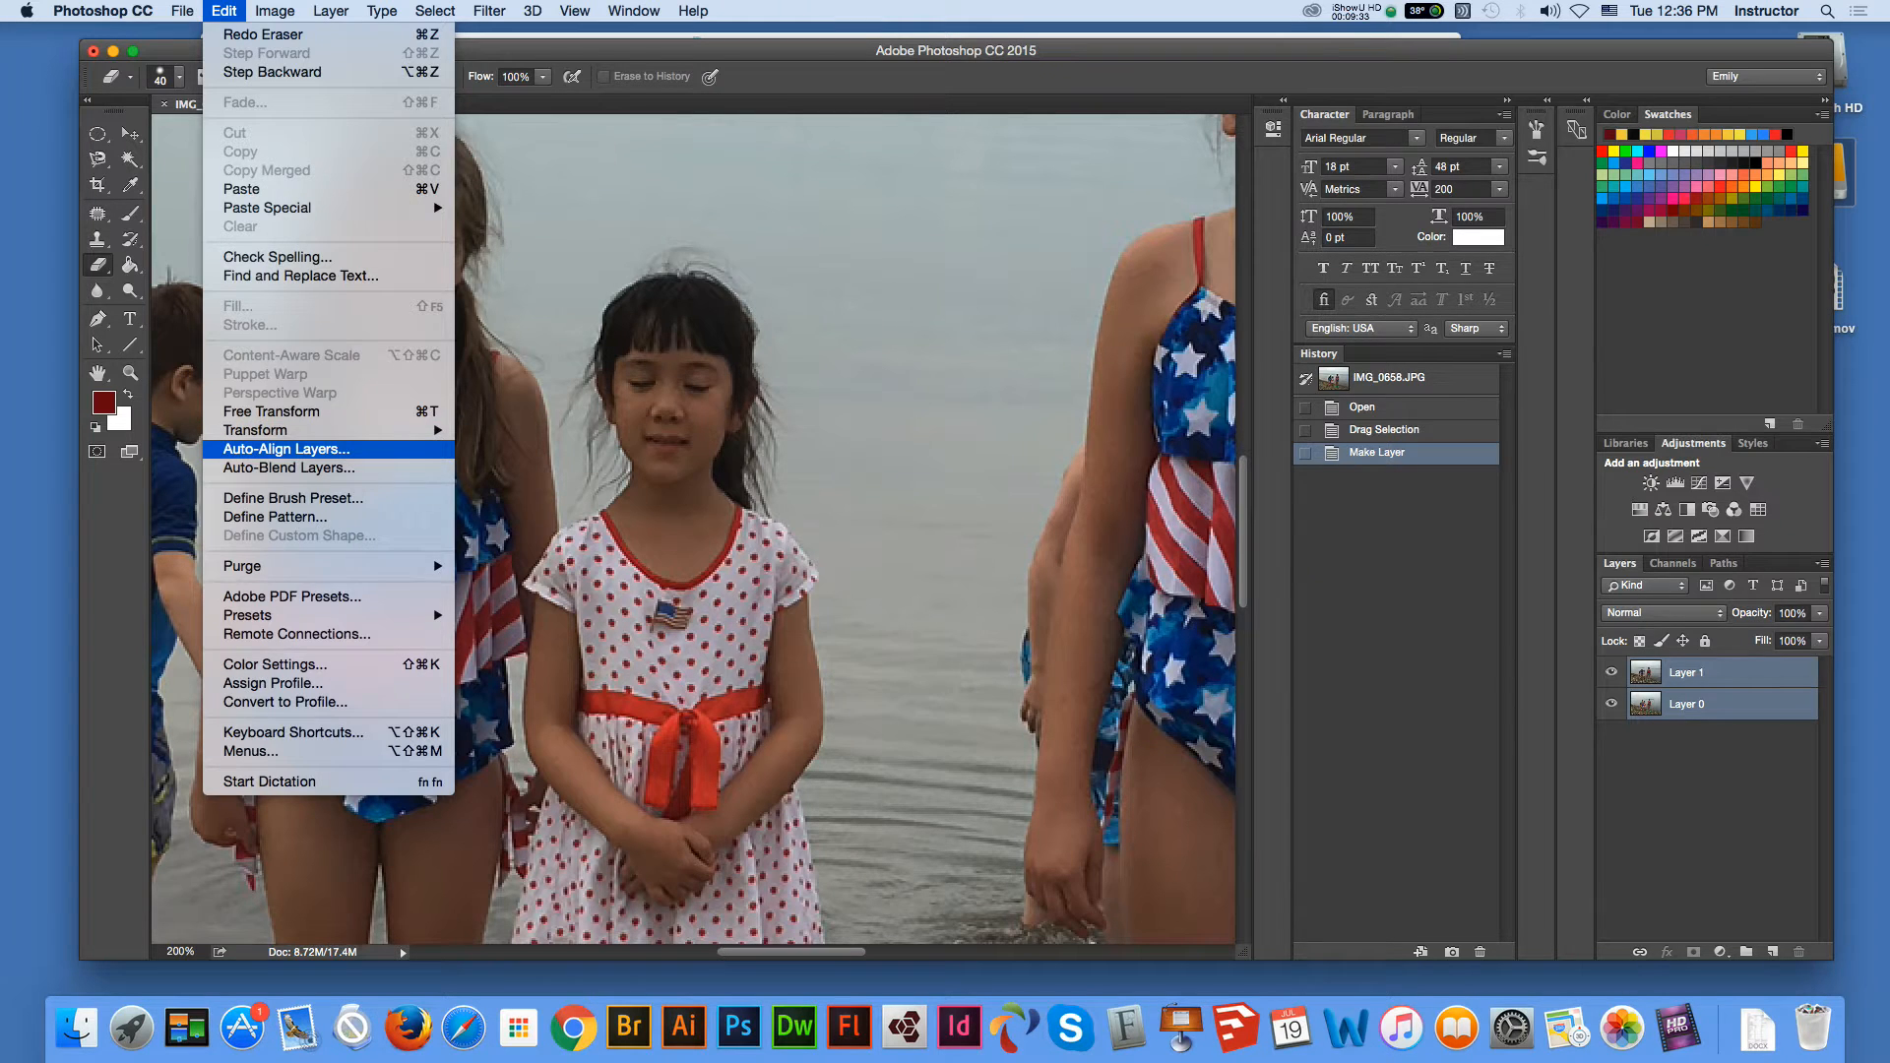
pyautogui.press('Return')
pyautogui.press('Return')
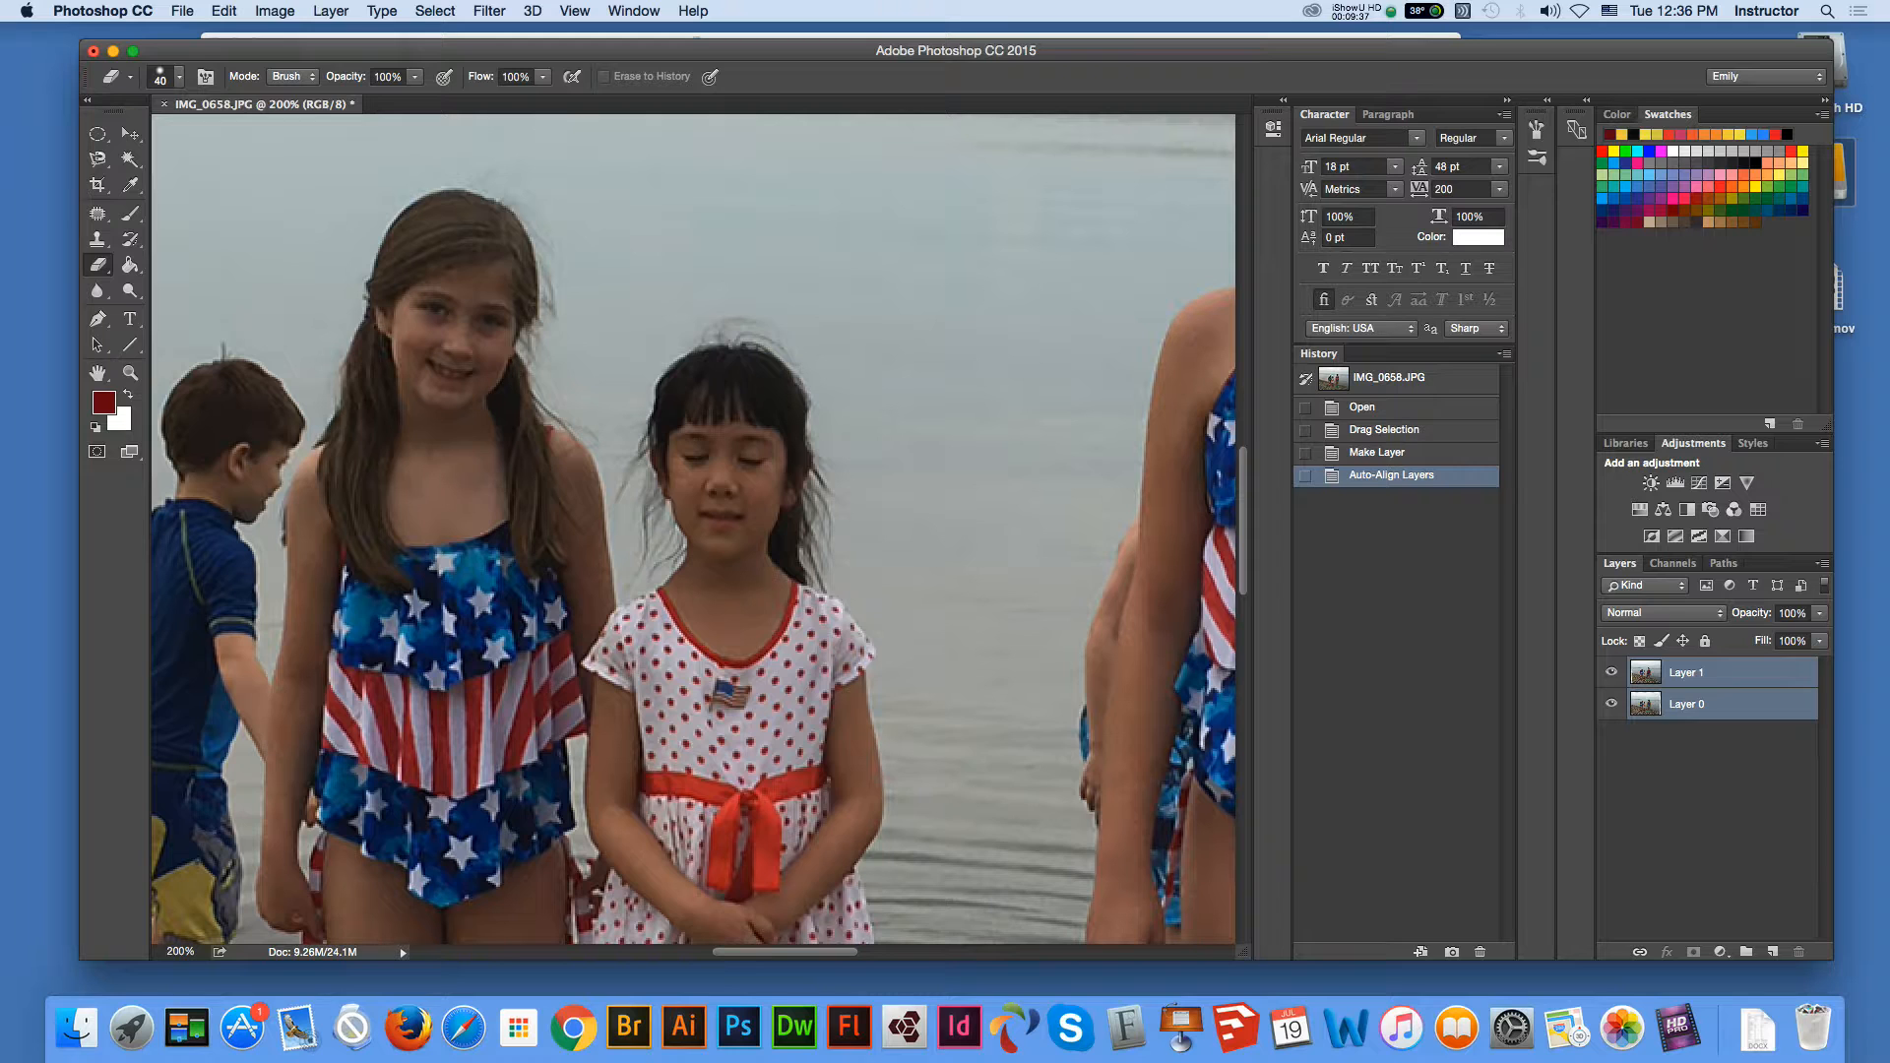
# Erase the head, arms and dress of the girl in the dotted dress on Layer 1 with the size 40 eraser.
pyautogui.click(1714, 673)
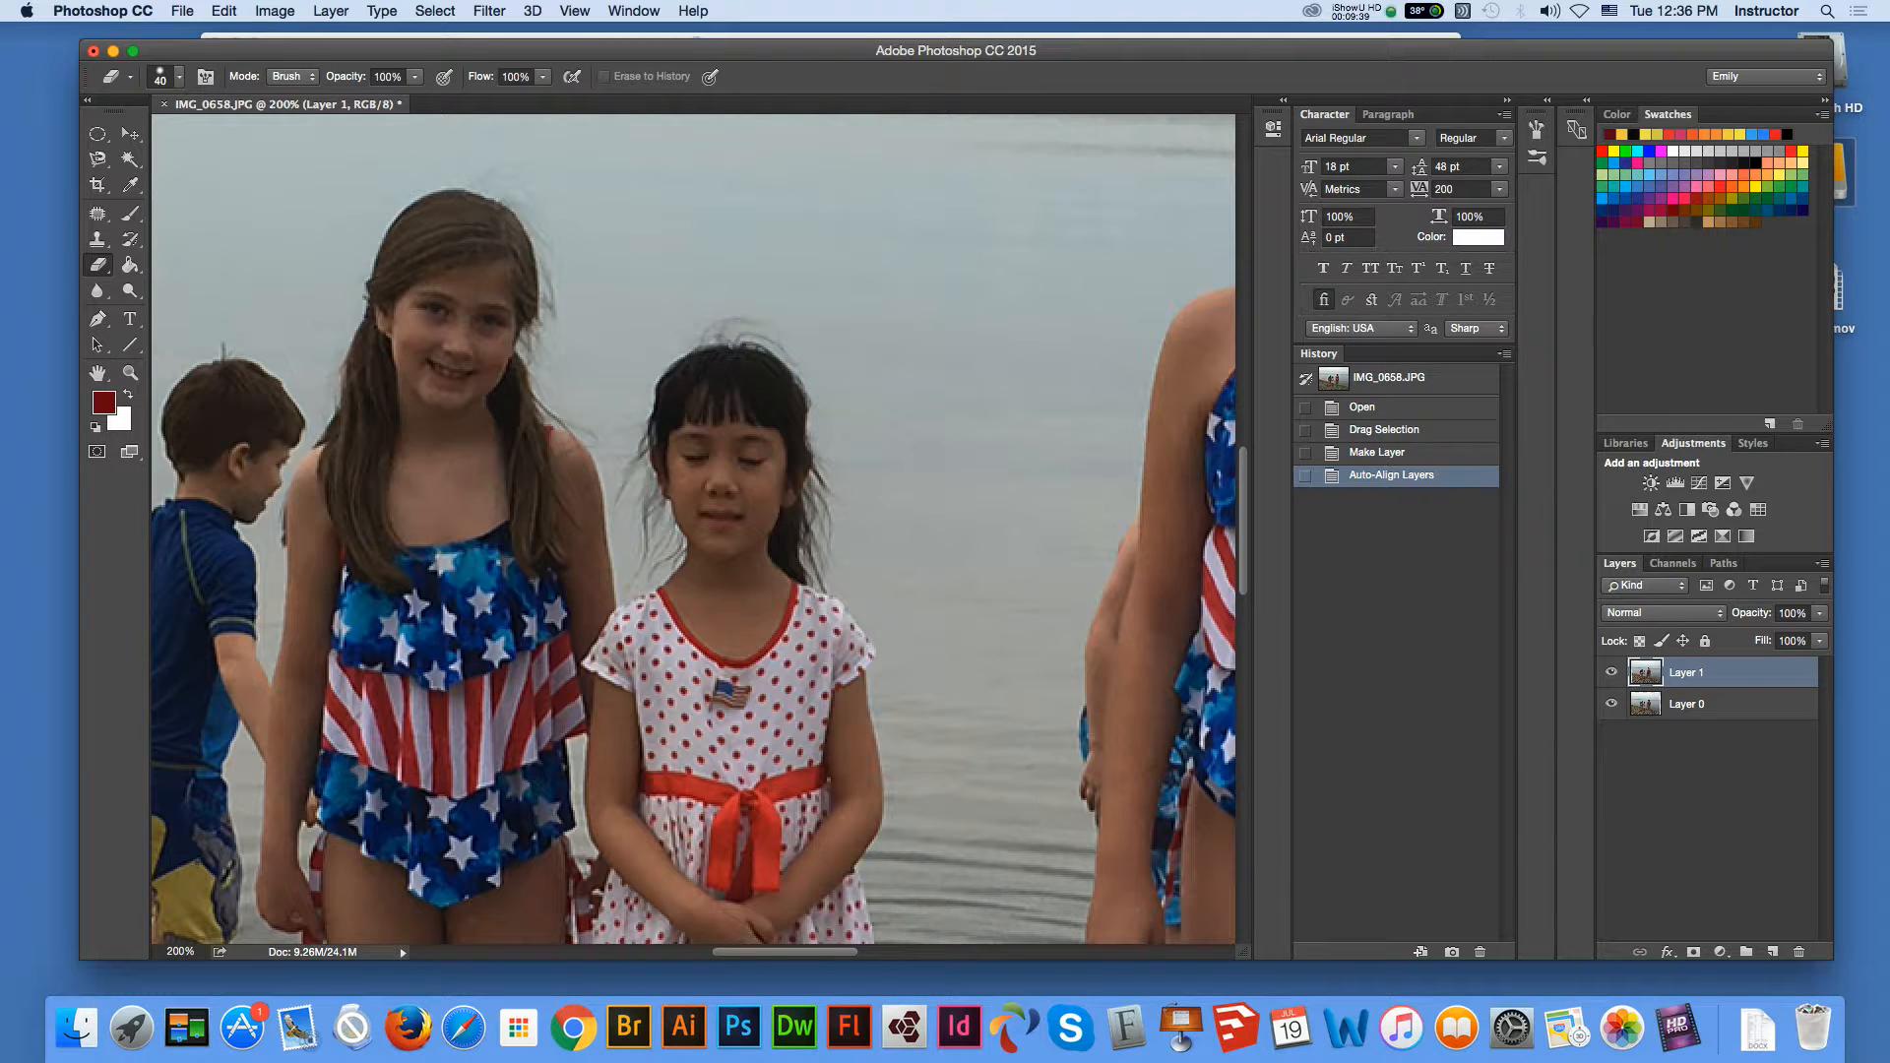
pyautogui.moveTo(699, 392)
pyautogui.mouseDown()
pyautogui.moveTo(735, 372)
pyautogui.moveTo(734, 352)
pyautogui.moveTo(761, 386)
pyautogui.moveTo(752, 427)
pyautogui.moveTo(699, 400)
pyautogui.moveTo(681, 452)
pyautogui.moveTo(670, 435)
pyautogui.moveTo(681, 469)
pyautogui.moveTo(748, 495)
pyautogui.moveTo(754, 455)
pyautogui.moveTo(763, 506)
pyautogui.moveTo(780, 392)
pyautogui.moveTo(789, 453)
pyautogui.moveTo(759, 507)
pyautogui.moveTo(727, 521)
pyautogui.moveTo(715, 500)
pyautogui.moveTo(728, 522)
pyautogui.moveTo(691, 466)
pyautogui.moveTo(704, 524)
pyautogui.moveTo(686, 488)
pyautogui.moveTo(673, 529)
pyautogui.moveTo(691, 535)
pyautogui.moveTo(680, 478)
pyautogui.moveTo(711, 548)
pyautogui.moveTo(769, 543)
pyautogui.moveTo(784, 461)
pyautogui.moveTo(791, 587)
pyautogui.moveTo(736, 616)
pyautogui.moveTo(709, 567)
pyautogui.moveTo(679, 608)
pyautogui.moveTo(696, 599)
pyautogui.moveTo(718, 631)
pyautogui.moveTo(777, 591)
pyautogui.moveTo(812, 639)
pyautogui.moveTo(816, 610)
pyautogui.moveTo(843, 727)
pyautogui.moveTo(816, 631)
pyautogui.moveTo(814, 663)
pyautogui.moveTo(738, 708)
pyautogui.moveTo(700, 642)
pyautogui.moveTo(671, 617)
pyautogui.moveTo(659, 632)
pyautogui.moveTo(659, 610)
pyautogui.moveTo(845, 777)
pyautogui.mouseUp()
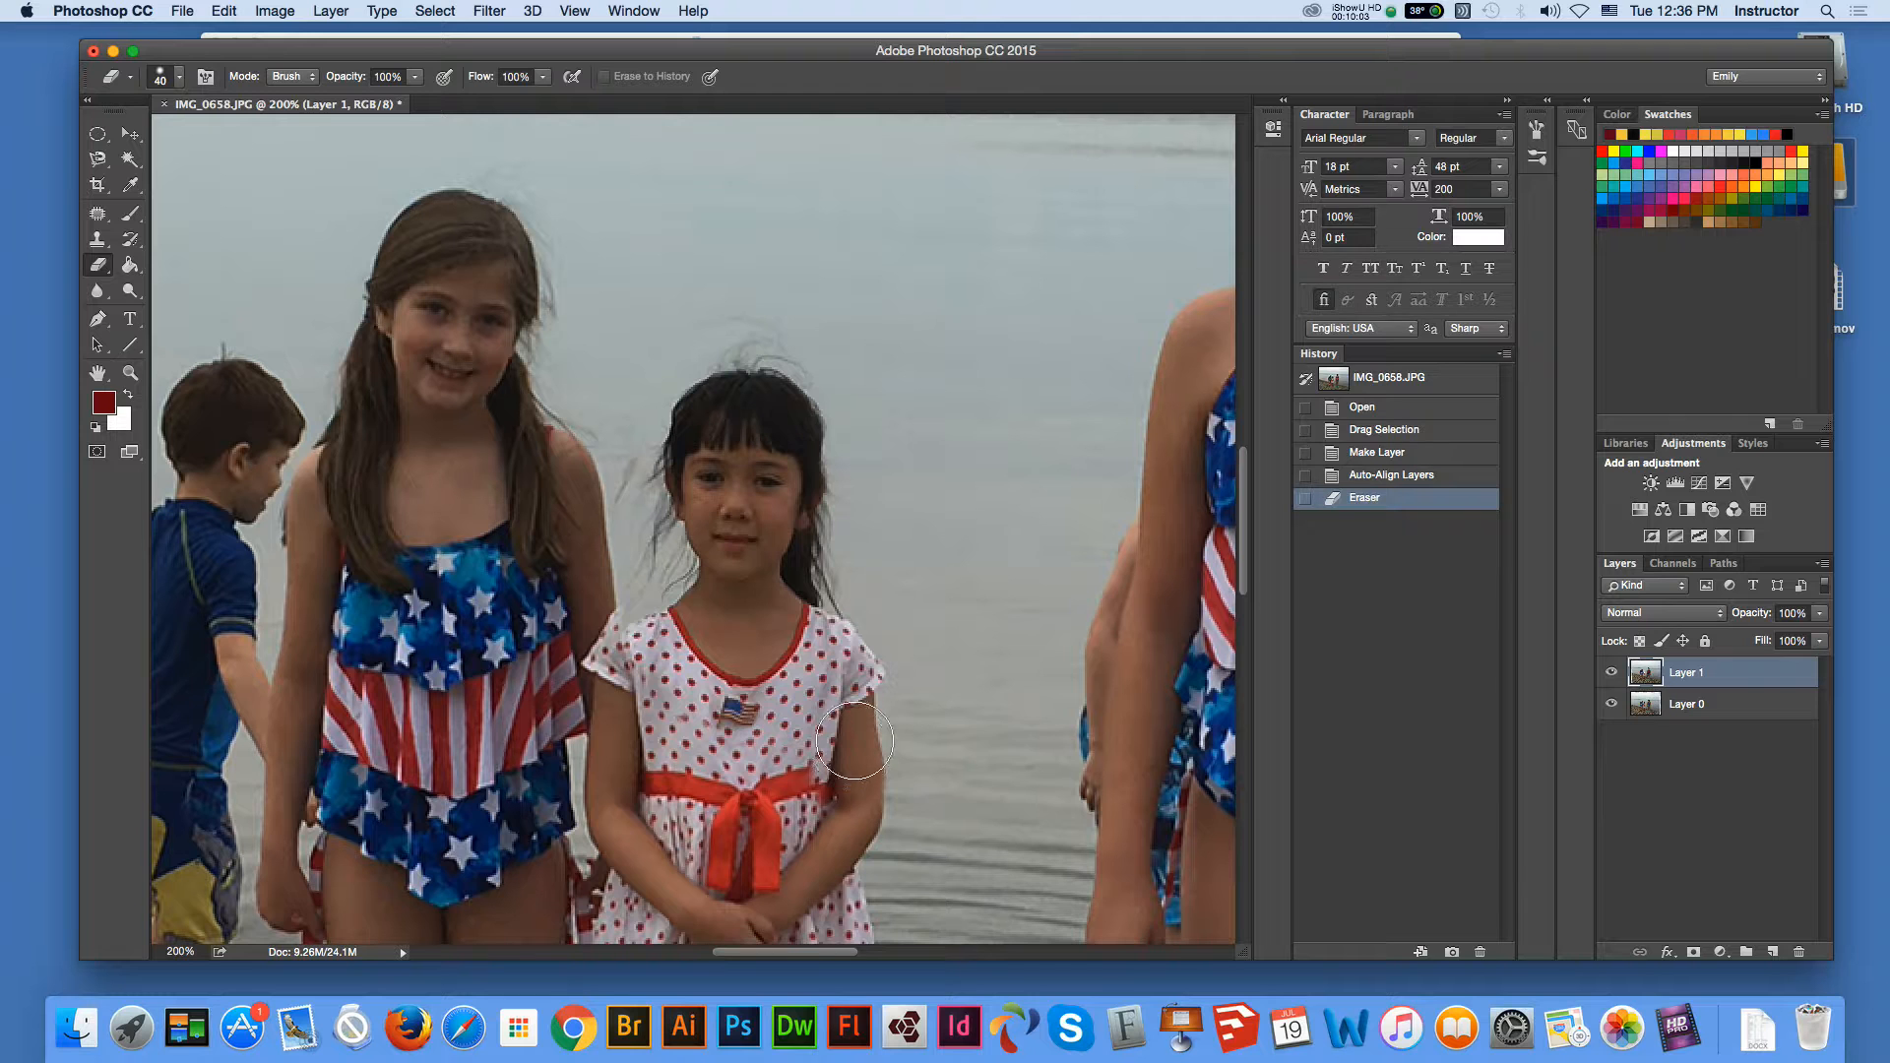
pyautogui.scroll(-5, 845, 390)
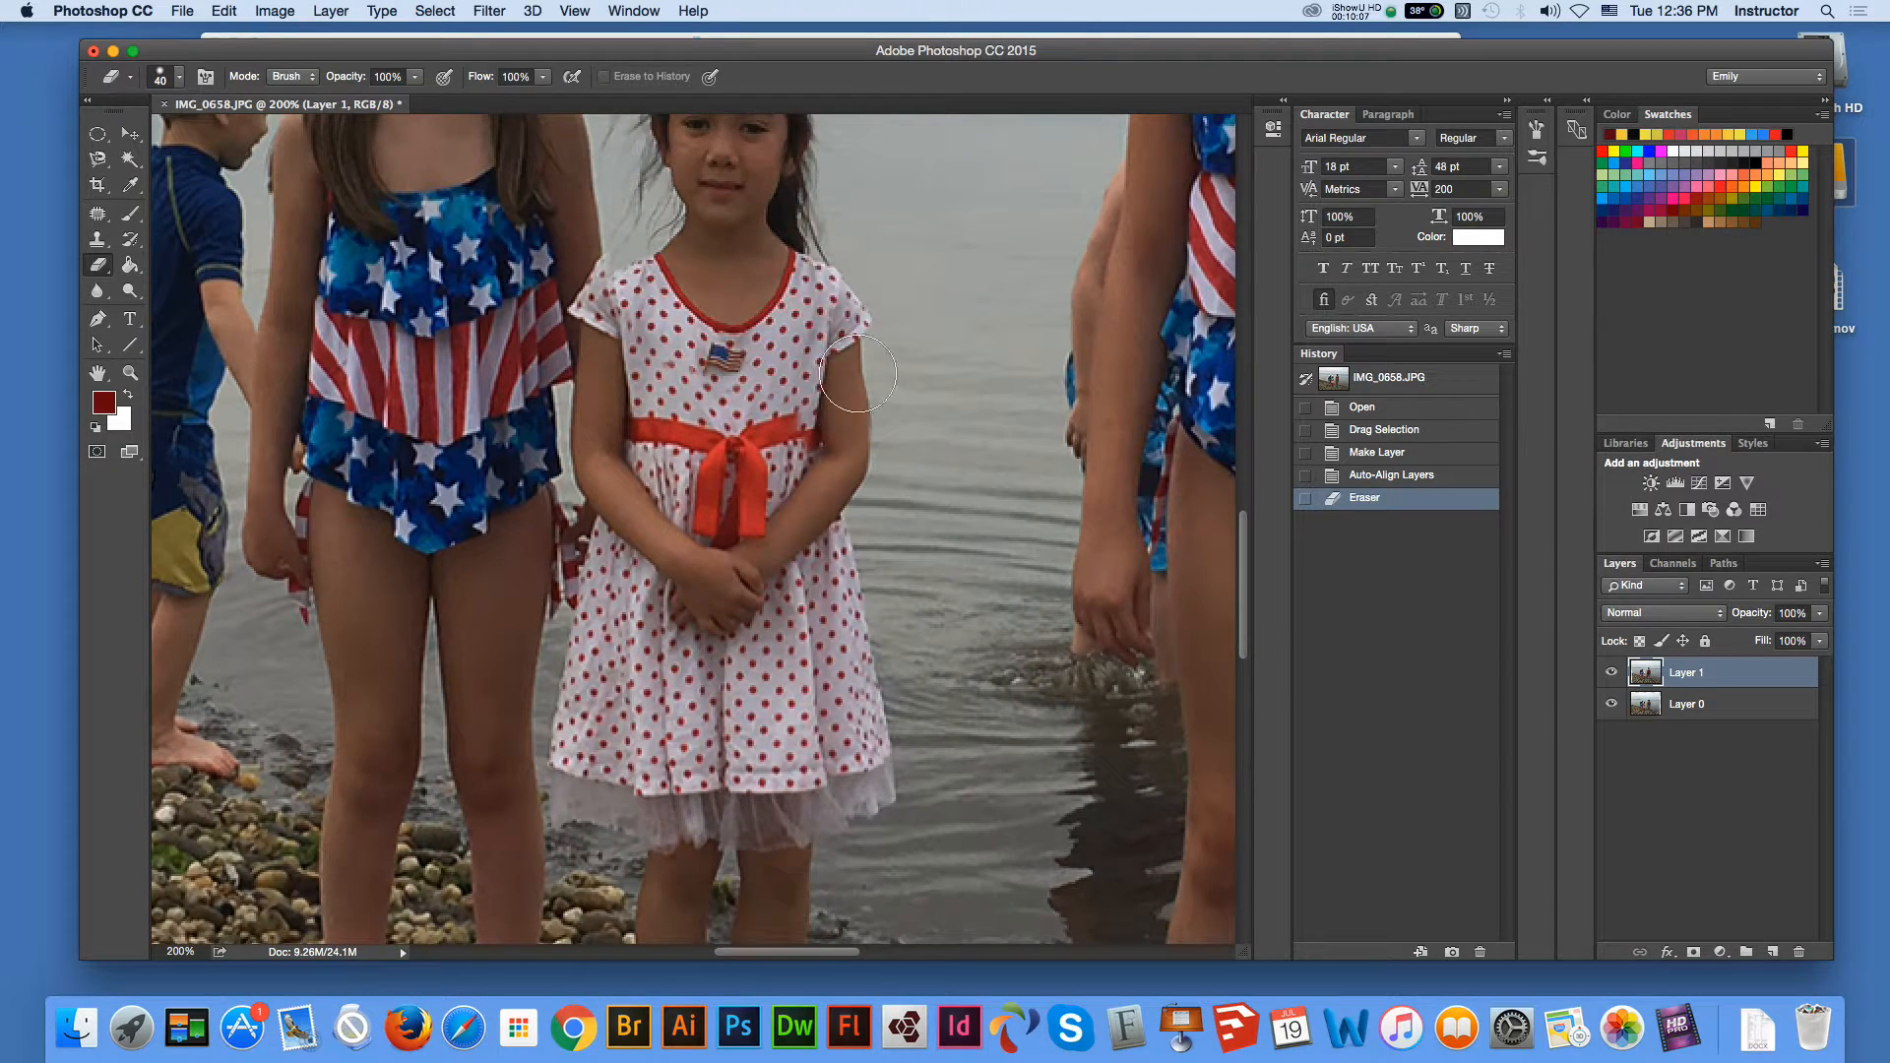
pyautogui.moveTo(798, 558)
pyautogui.mouseDown()
pyautogui.moveTo(812, 516)
pyautogui.moveTo(775, 582)
pyautogui.moveTo(768, 561)
pyautogui.moveTo(721, 627)
pyautogui.moveTo(714, 604)
pyautogui.moveTo(715, 656)
pyautogui.moveTo(692, 664)
pyautogui.moveTo(845, 554)
pyautogui.moveTo(881, 717)
pyautogui.moveTo(863, 774)
pyautogui.moveTo(767, 770)
pyautogui.moveTo(740, 801)
pyautogui.moveTo(850, 782)
pyautogui.moveTo(785, 847)
pyautogui.moveTo(693, 297)
pyautogui.moveTo(678, 335)
pyautogui.moveTo(664, 293)
pyautogui.moveTo(674, 475)
pyautogui.moveTo(648, 396)
pyautogui.moveTo(642, 456)
pyautogui.moveTo(652, 355)
pyautogui.moveTo(652, 412)
pyautogui.mouseUp()
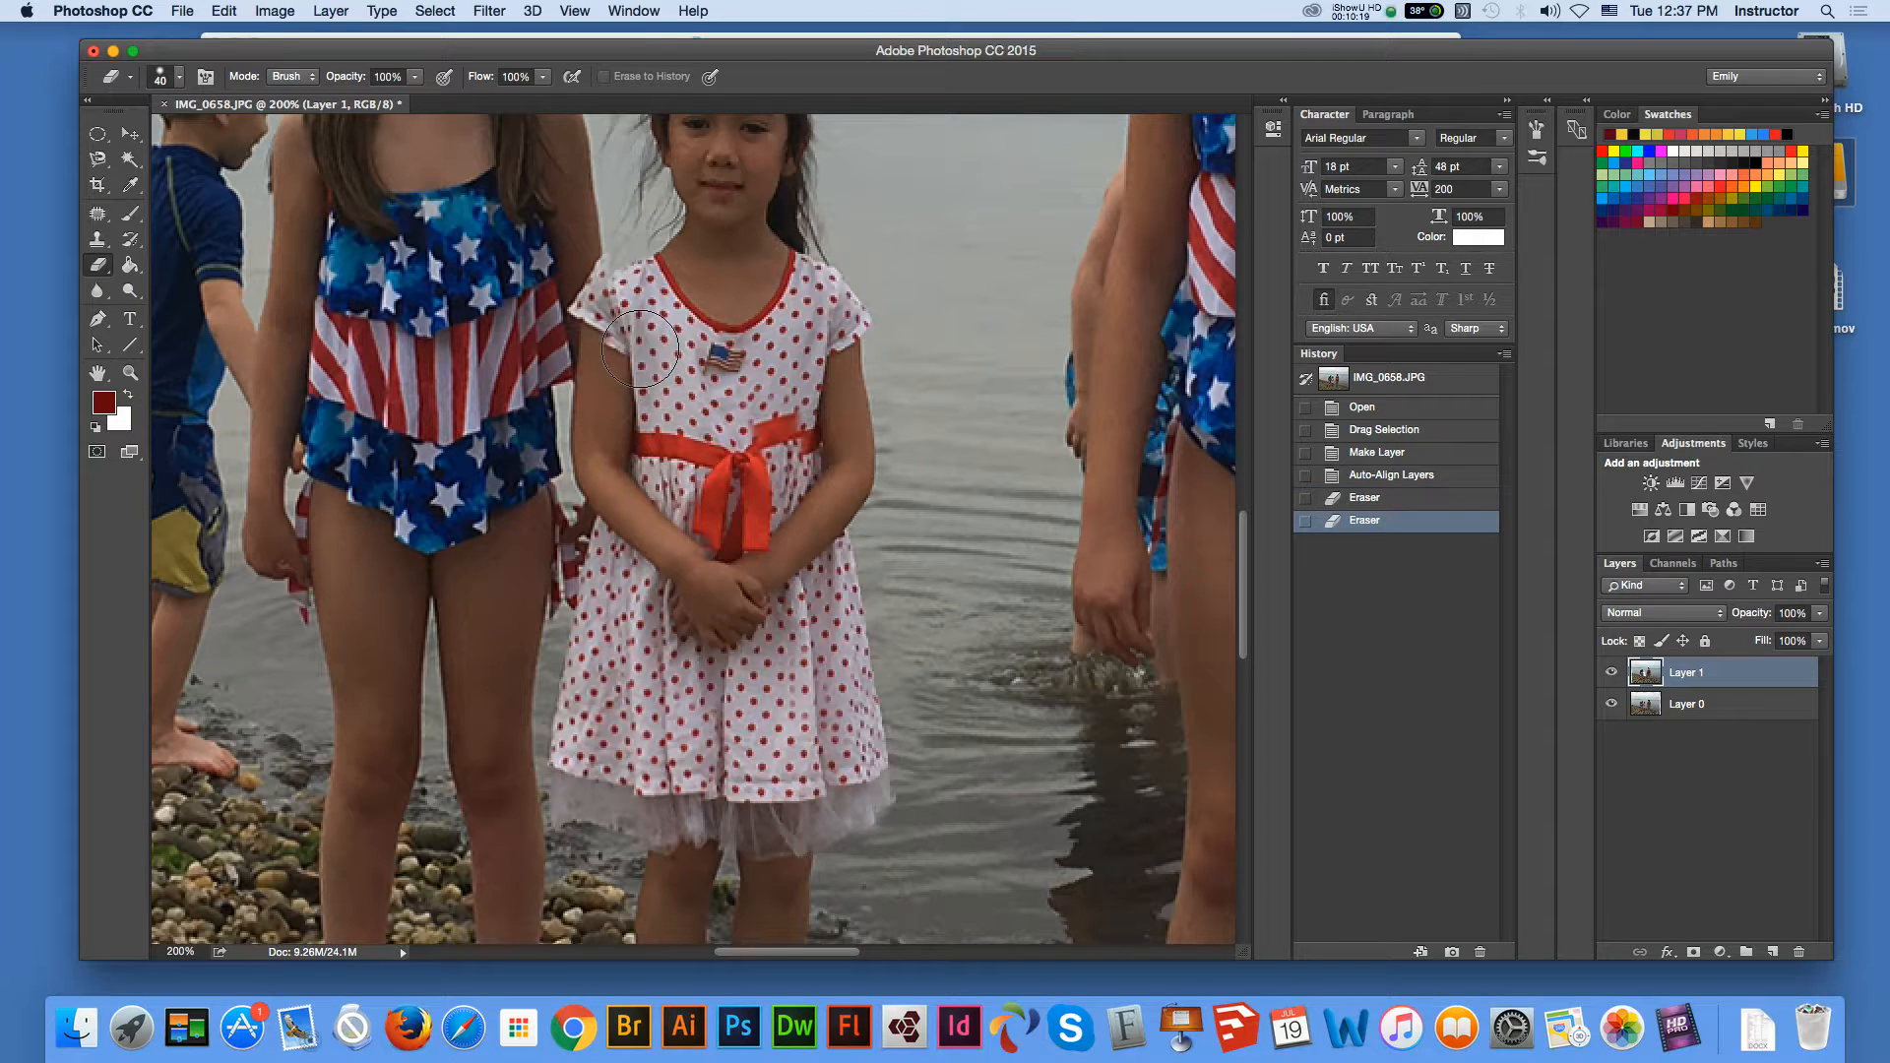
pyautogui.moveTo(655, 561)
pyautogui.mouseDown()
pyautogui.moveTo(669, 596)
pyautogui.moveTo(709, 598)
pyautogui.moveTo(676, 647)
pyautogui.moveTo(624, 598)
pyautogui.moveTo(639, 567)
pyautogui.moveTo(618, 633)
pyautogui.moveTo(635, 557)
pyautogui.moveTo(615, 585)
pyautogui.moveTo(619, 496)
pyautogui.moveTo(586, 747)
pyautogui.moveTo(591, 704)
pyautogui.moveTo(617, 826)
pyautogui.moveTo(673, 765)
pyautogui.moveTo(712, 831)
pyautogui.moveTo(798, 828)
pyautogui.moveTo(843, 798)
pyautogui.moveTo(854, 811)
pyautogui.moveTo(797, 802)
pyautogui.mouseUp()
pyautogui.moveTo(645, 349)
pyautogui.mouseDown()
pyautogui.moveTo(635, 305)
pyautogui.moveTo(650, 334)
pyautogui.mouseUp()
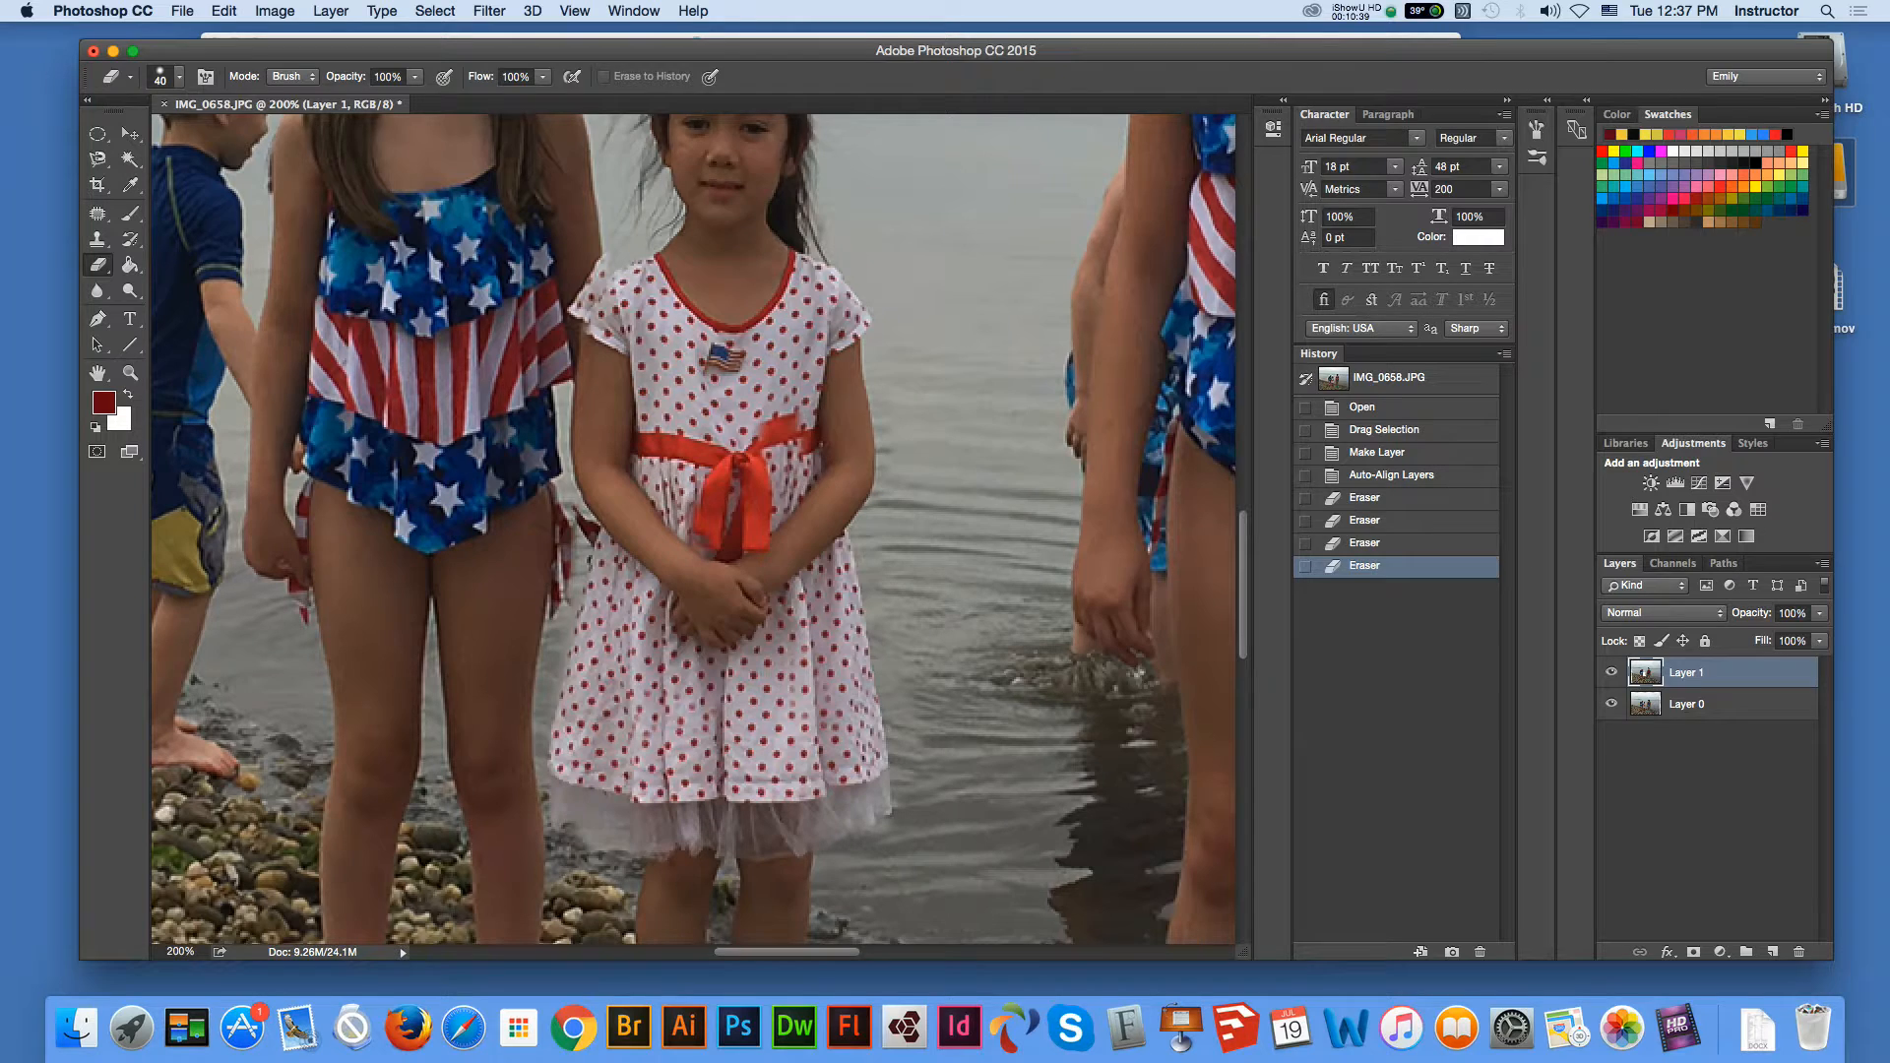
# Patch the edge of the taller girl's arm beside the dotted dress sleeve on Layer 1, sampling from higher up the arm.
pyautogui.click(98, 374)
pyautogui.moveTo(492, 768); pyautogui.dragTo(519, 464)
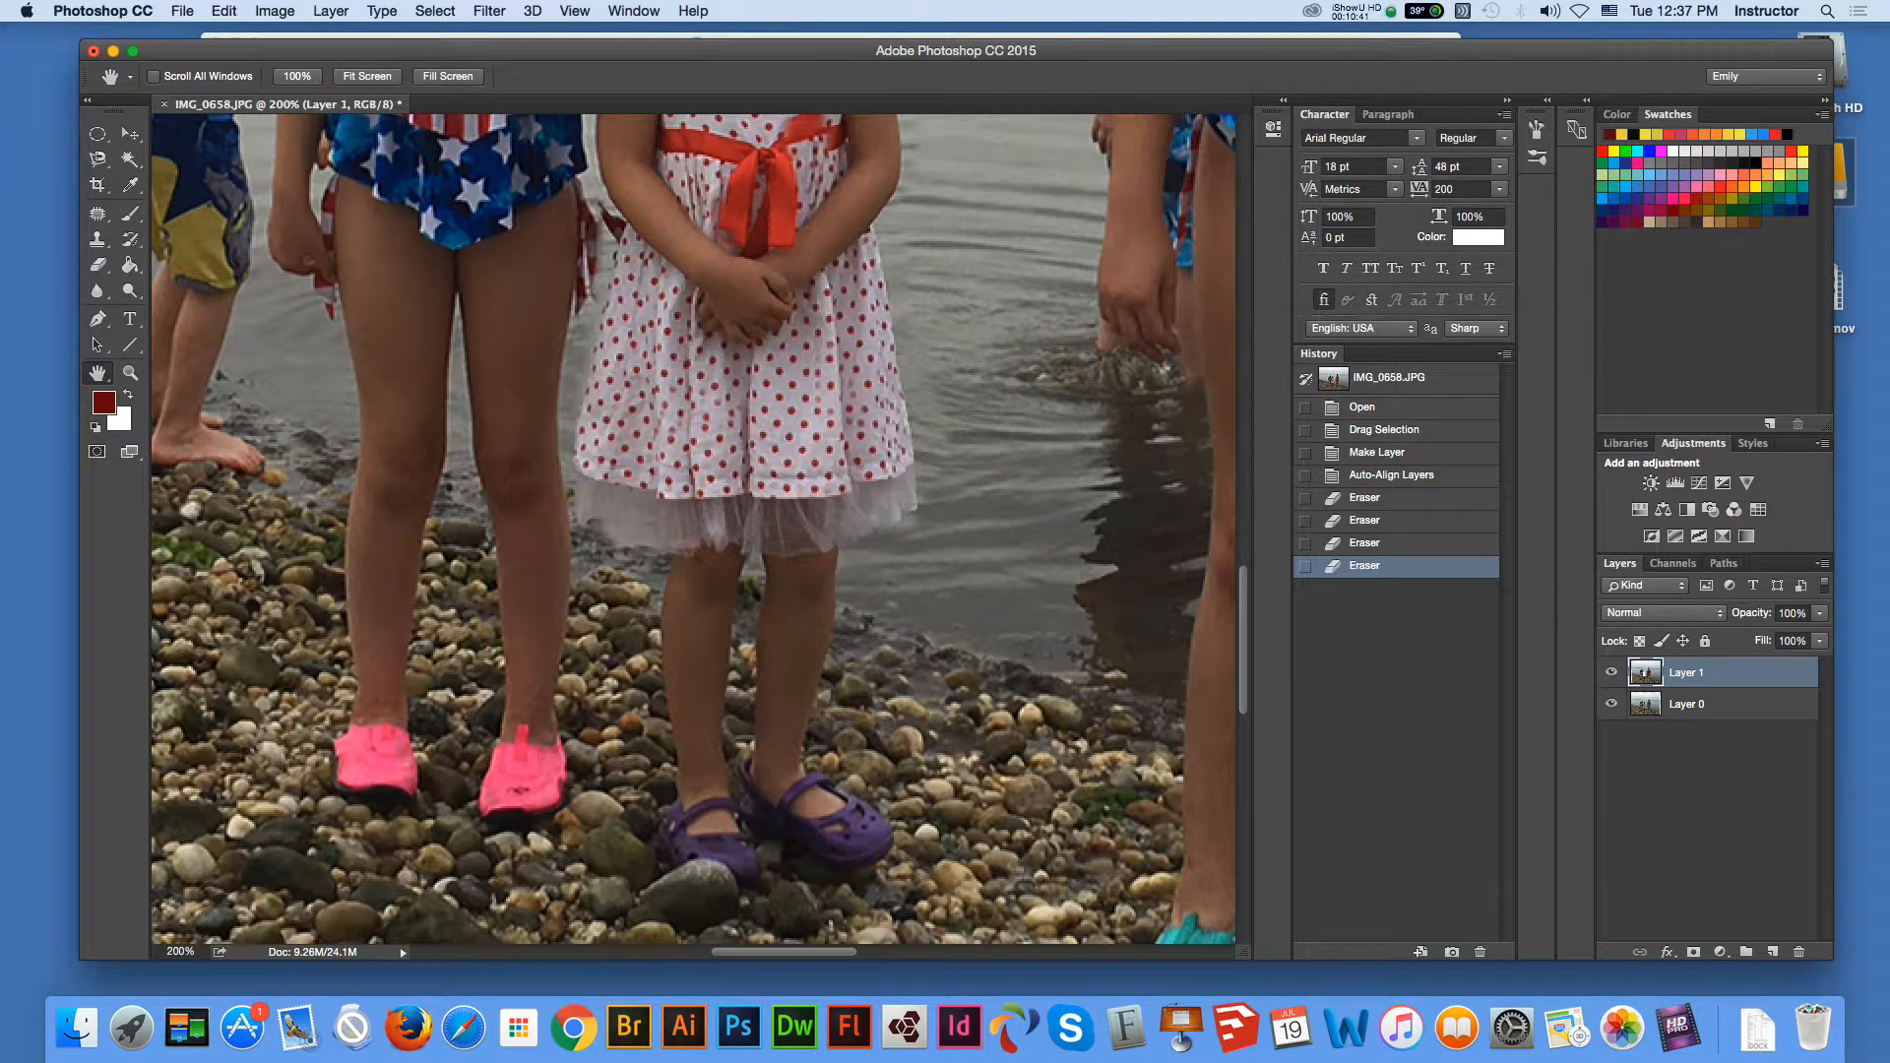
pyautogui.click(97, 264)
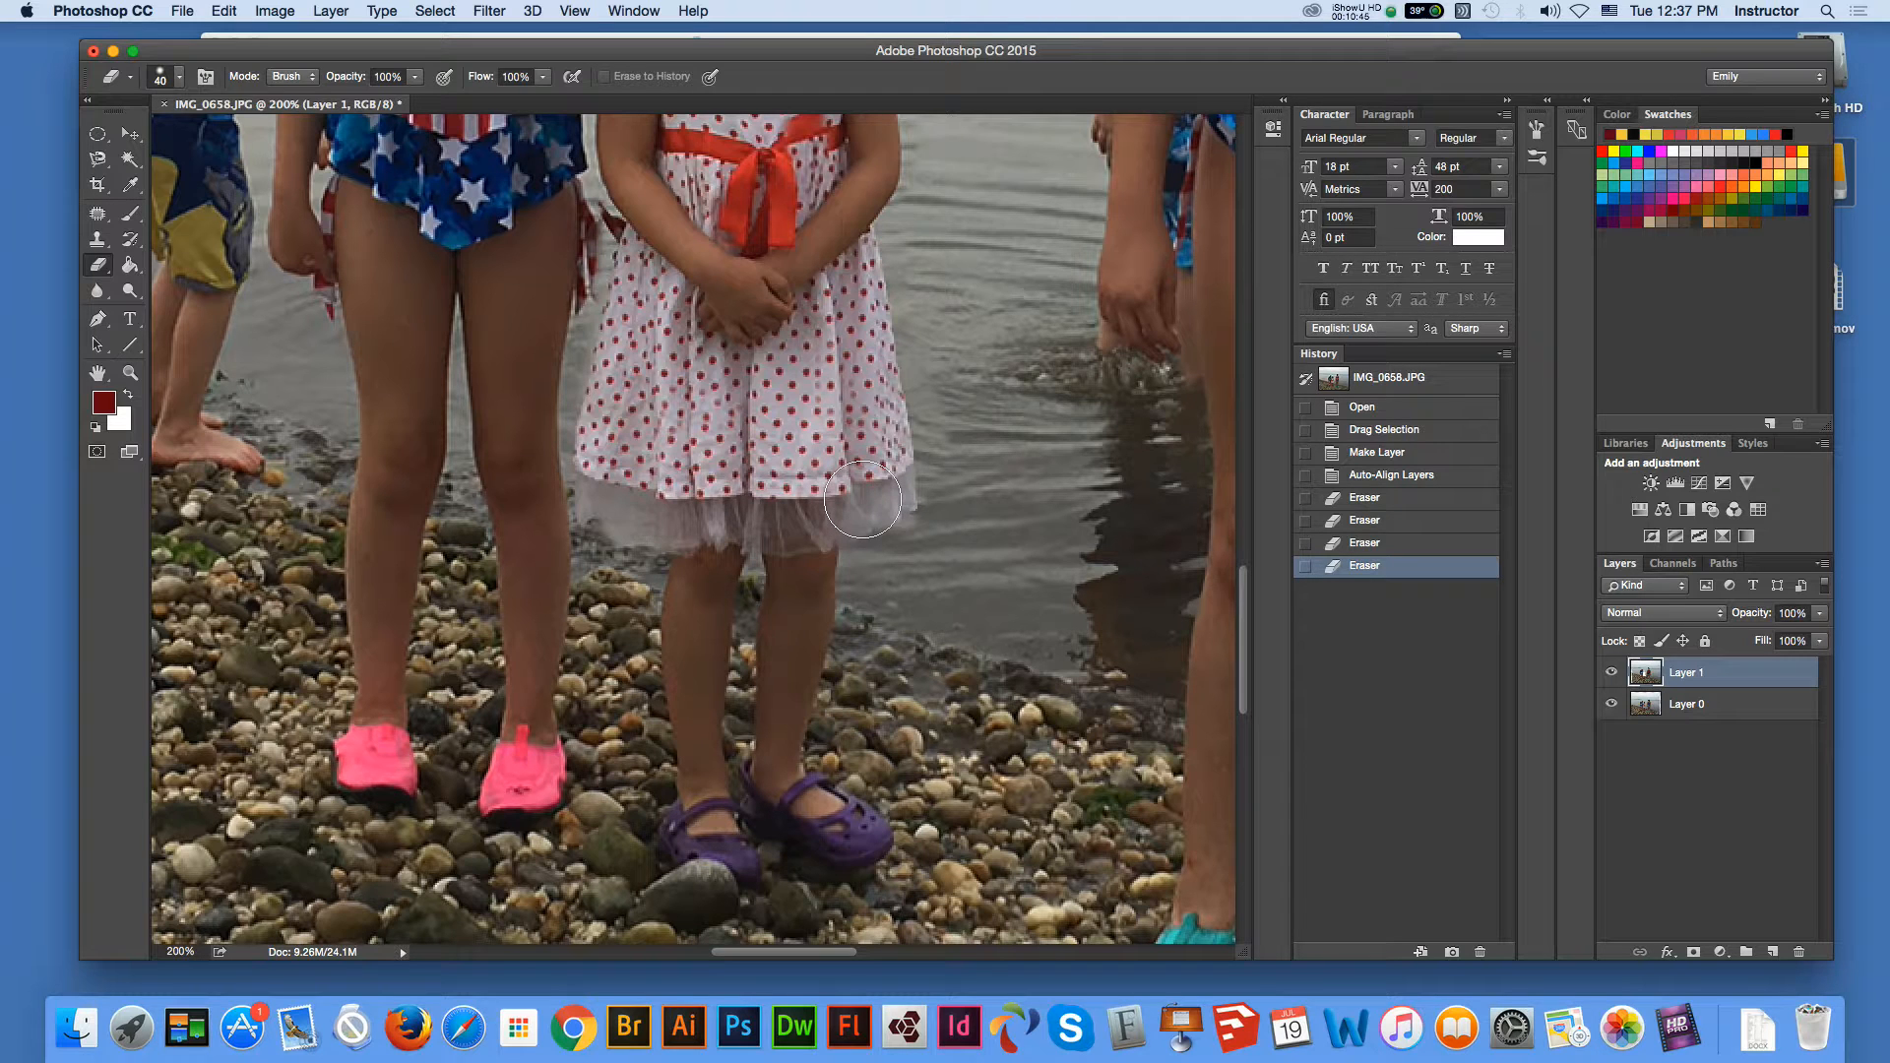
pyautogui.click(98, 373)
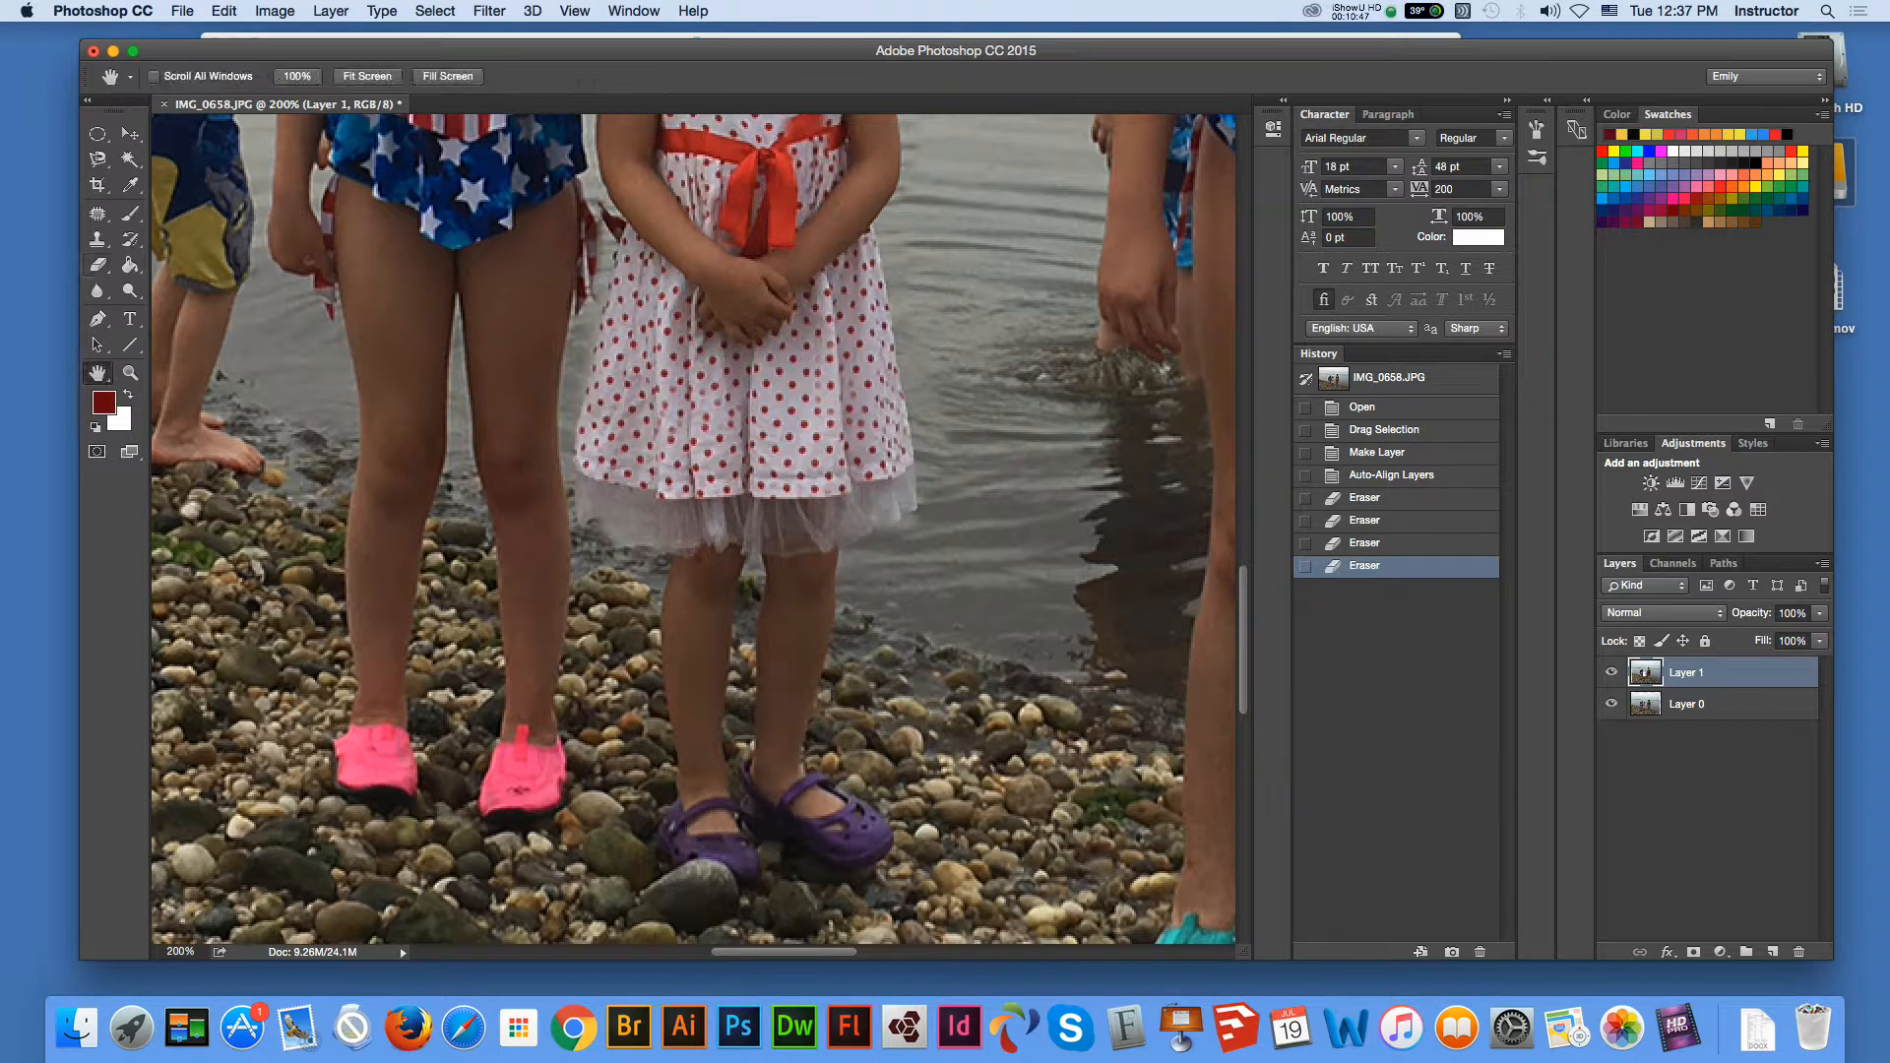
pyautogui.scroll(5, 694, 527)
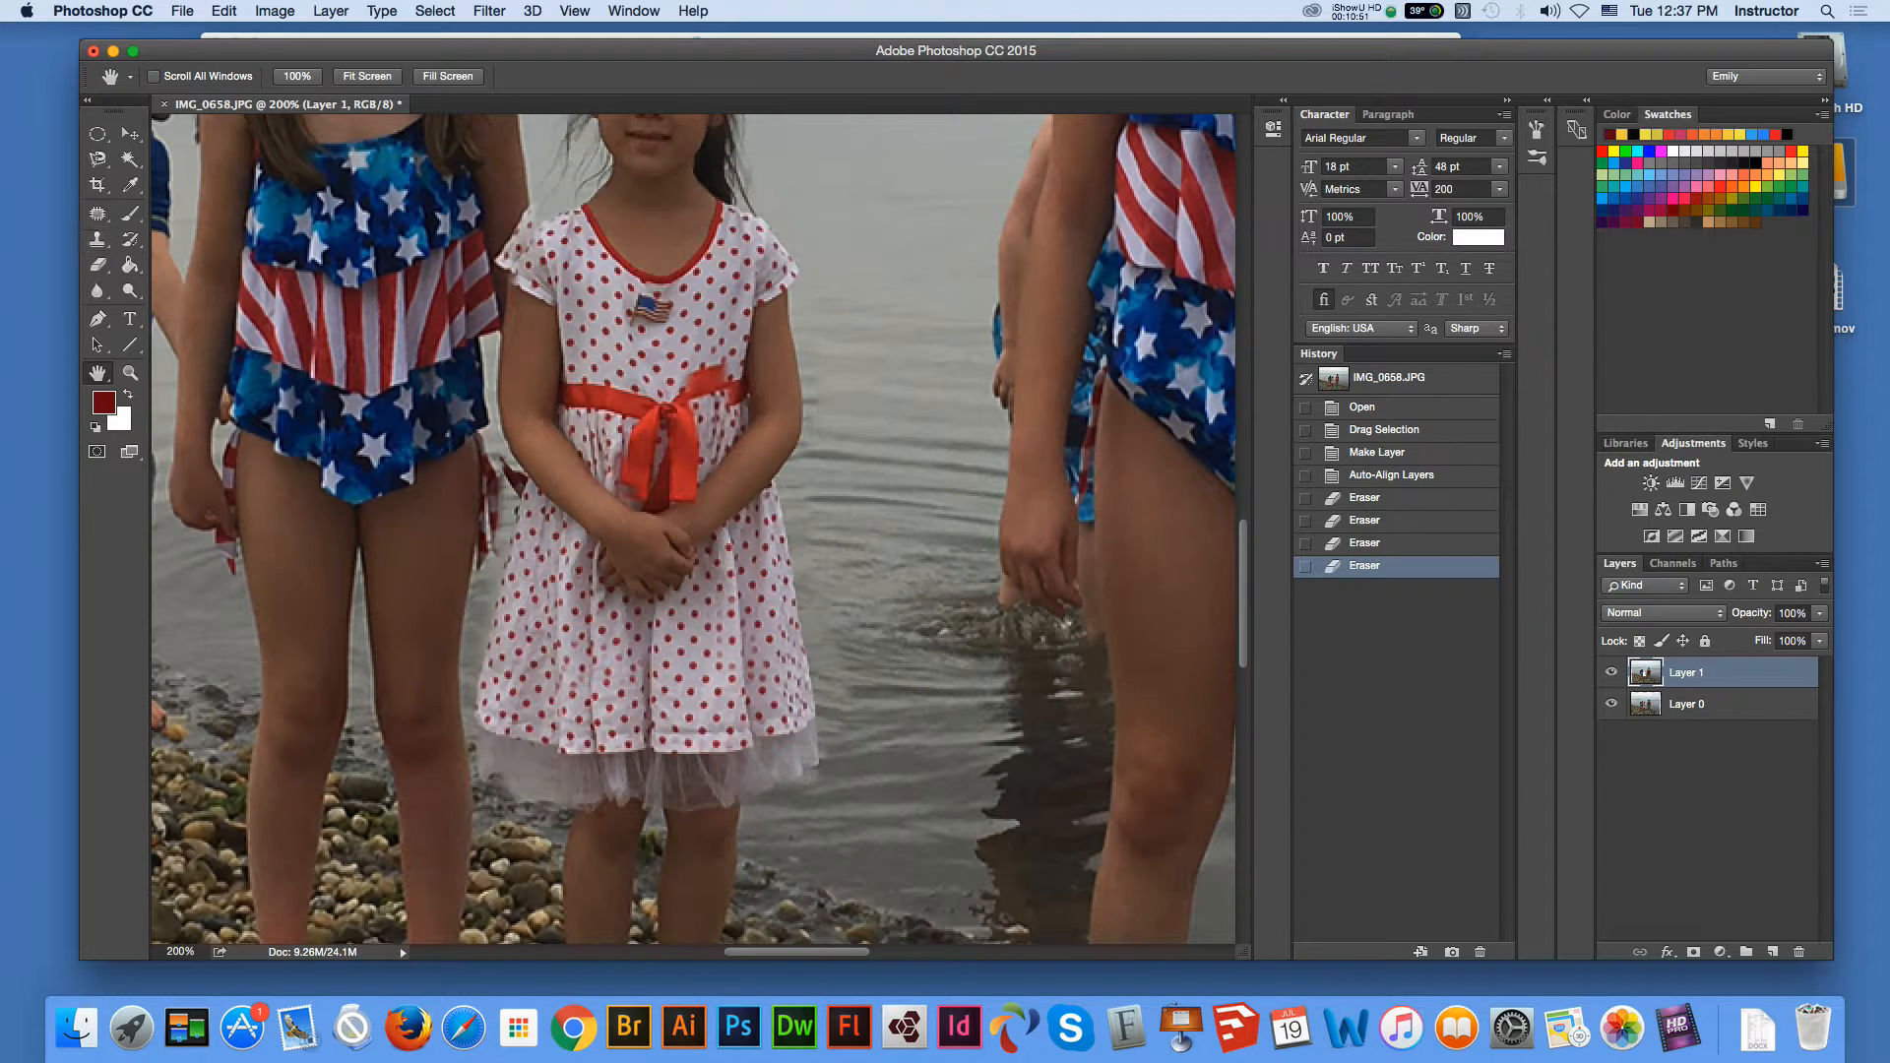
pyautogui.scroll(3, 694, 526)
pyautogui.moveTo(694, 527); pyautogui.dragTo(698, 535)
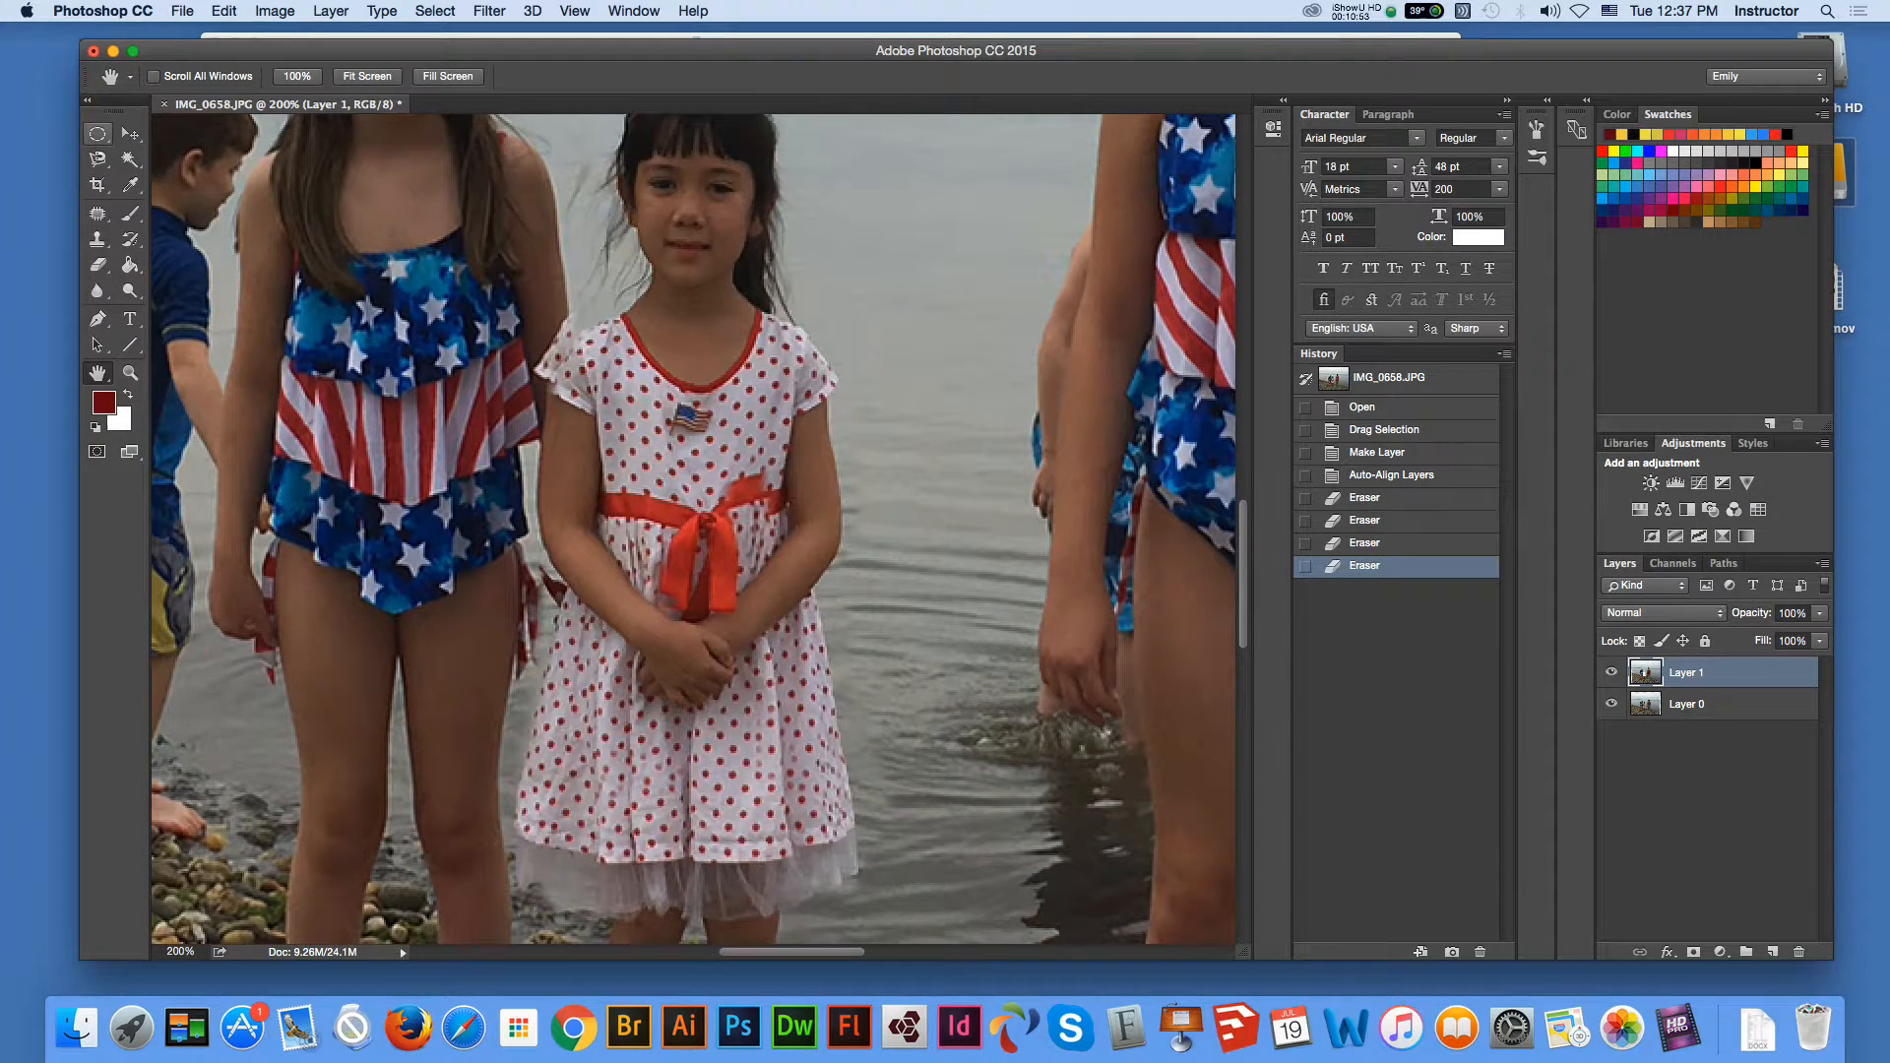
pyautogui.press('j')
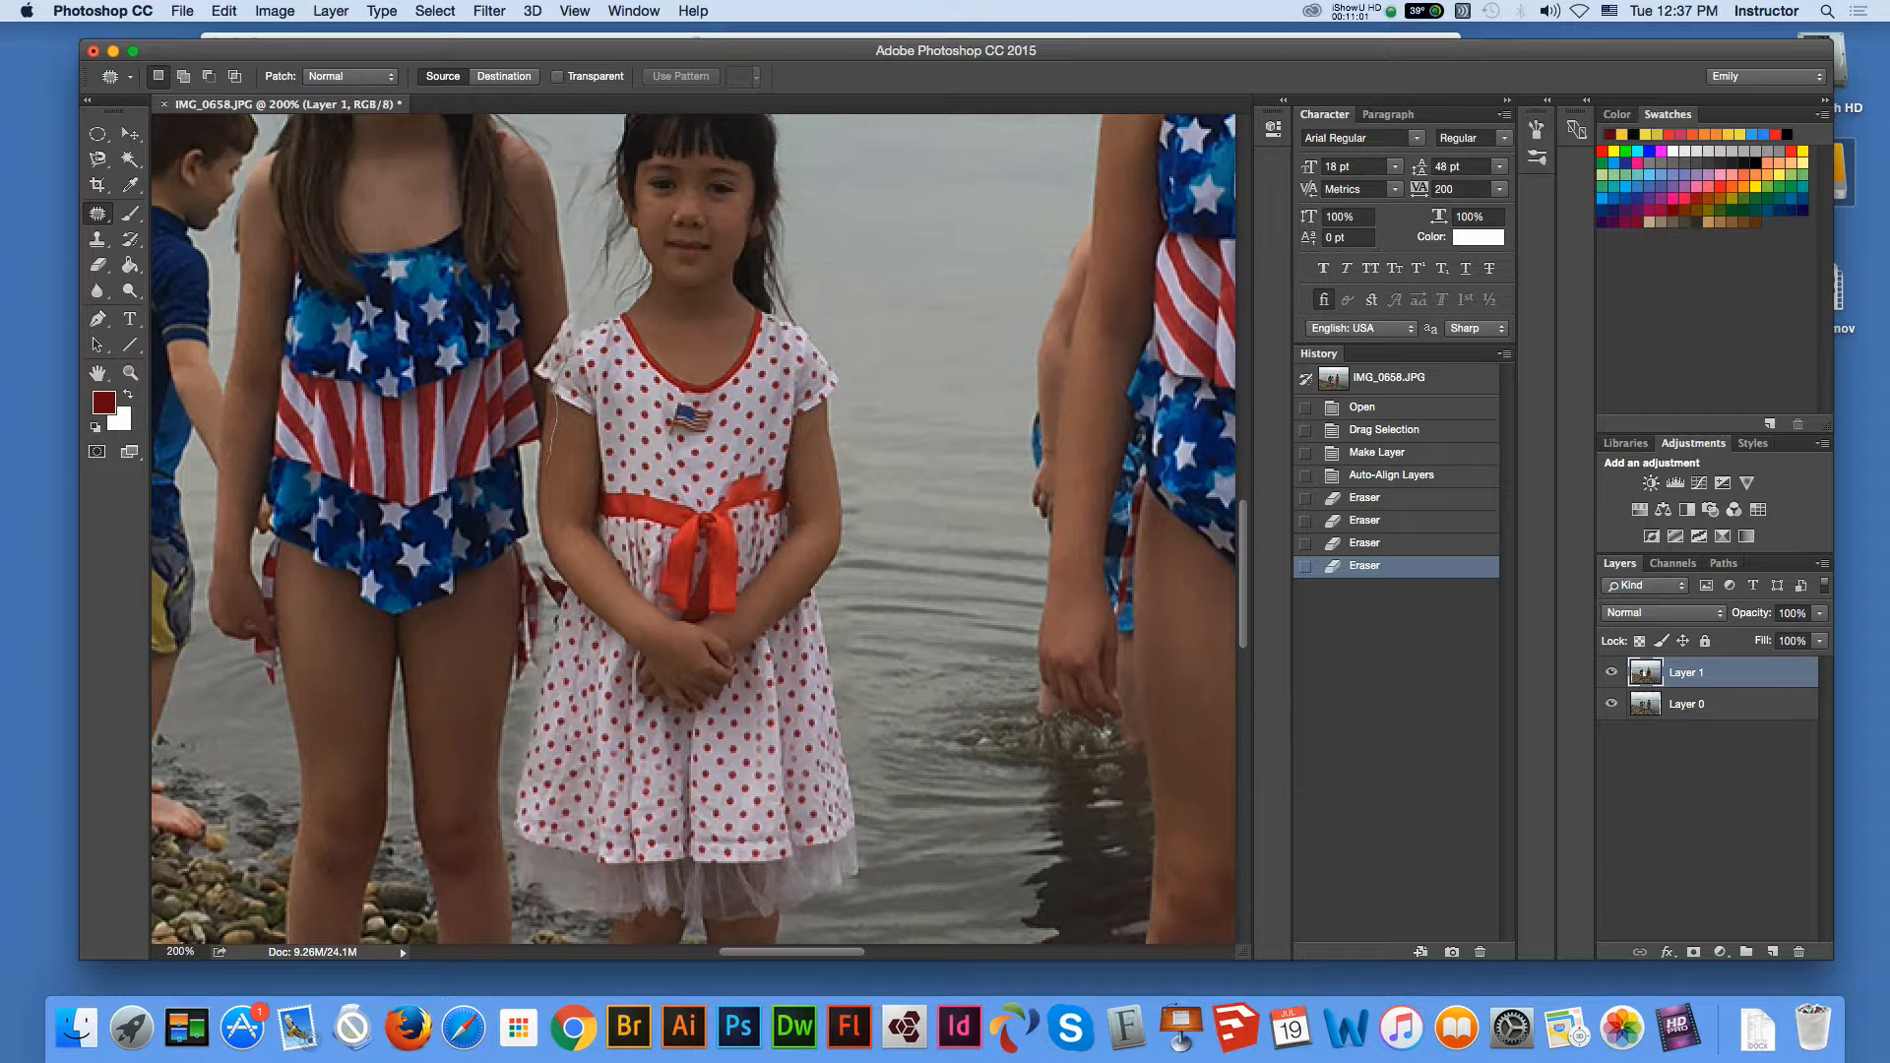
pyautogui.moveTo(539, 372); pyautogui.dragTo(549, 212)
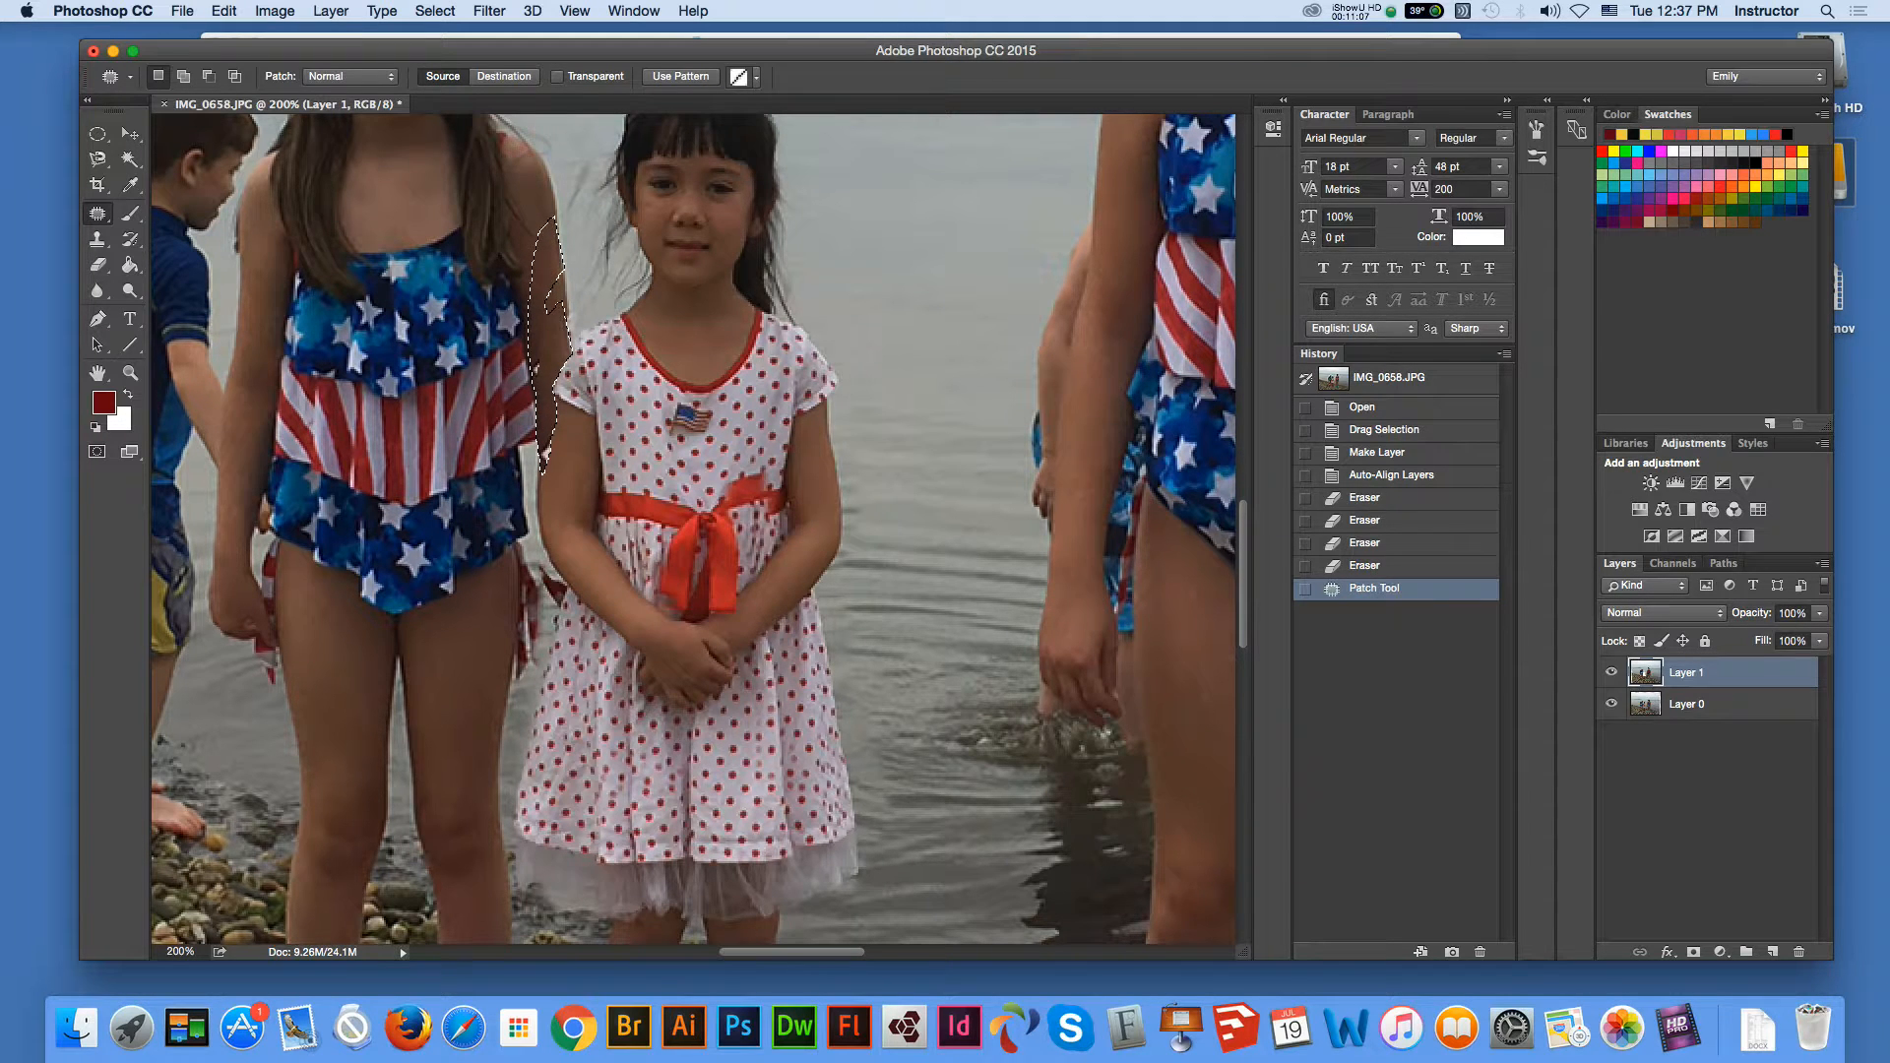
pyautogui.moveTo(547, 312); pyautogui.dragTo(557, 236)
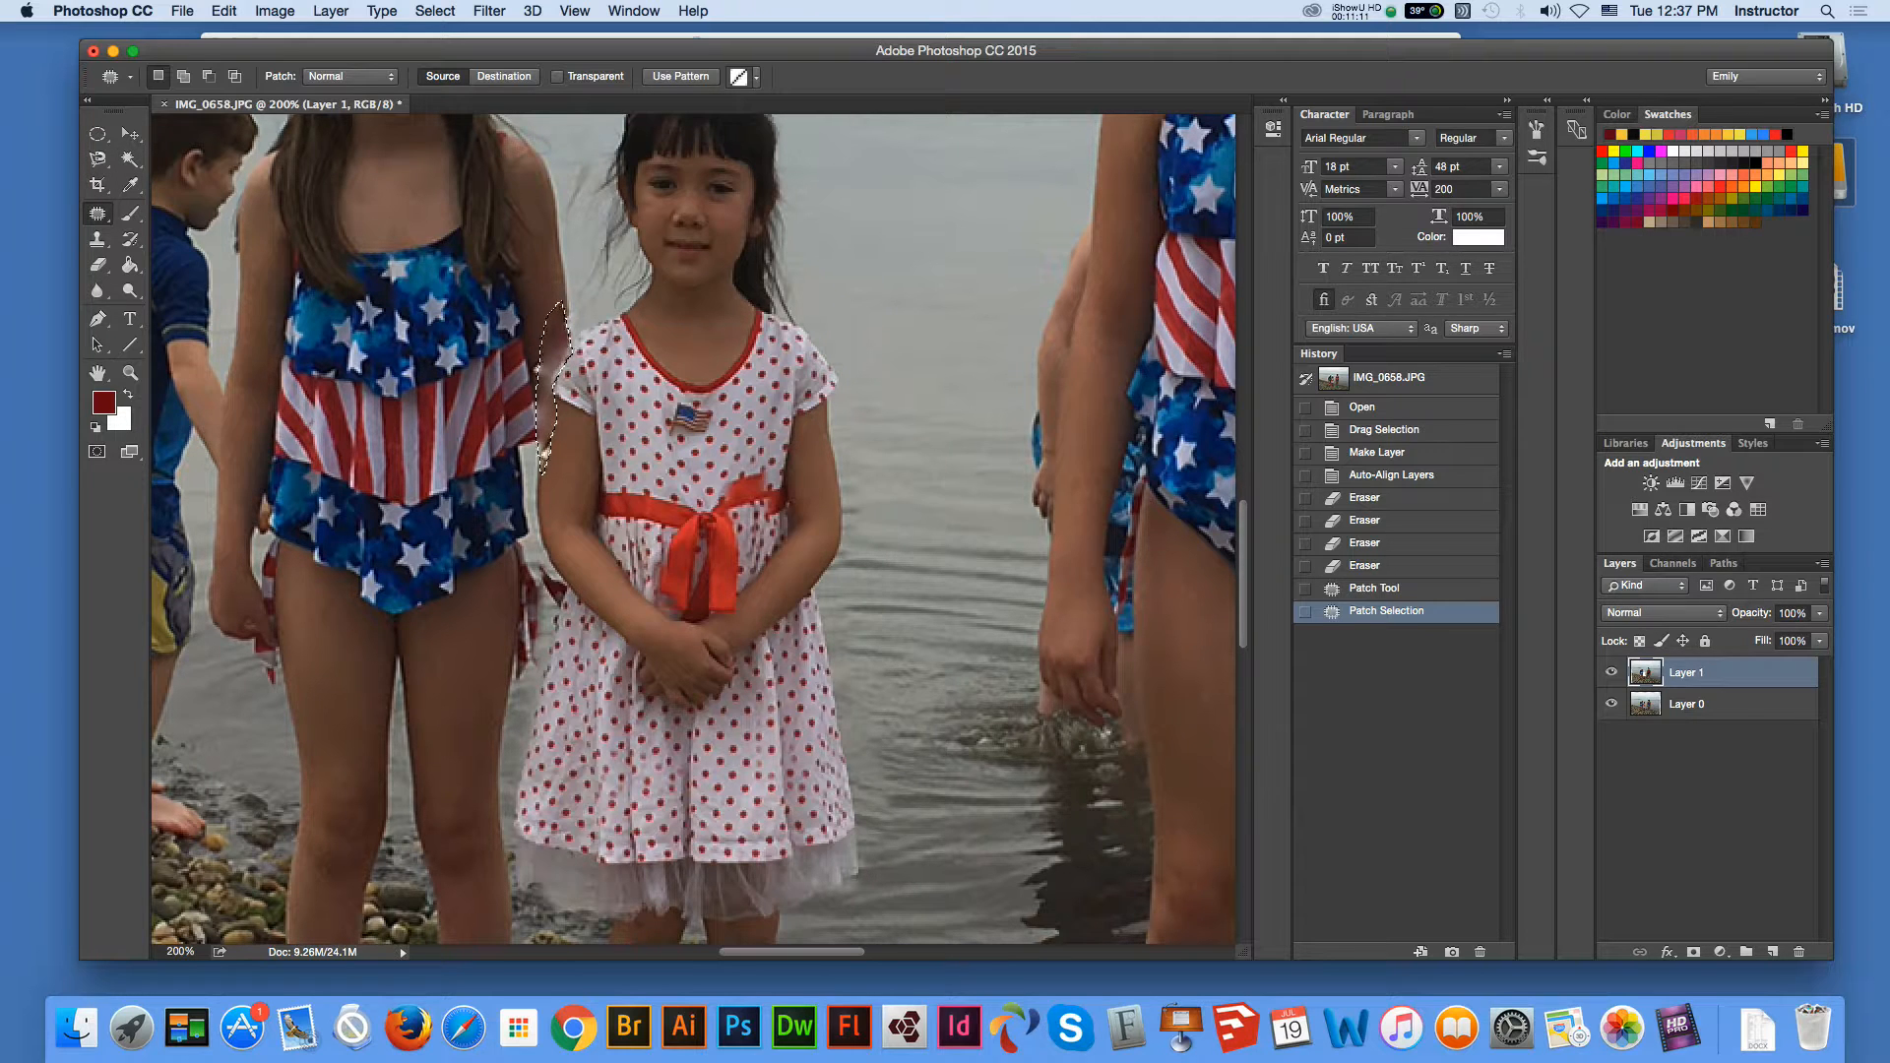
# Try a Content-Aware fill on the selected strip beside the dotted sleeve, and undo the fill.
pyautogui.click(97, 134)
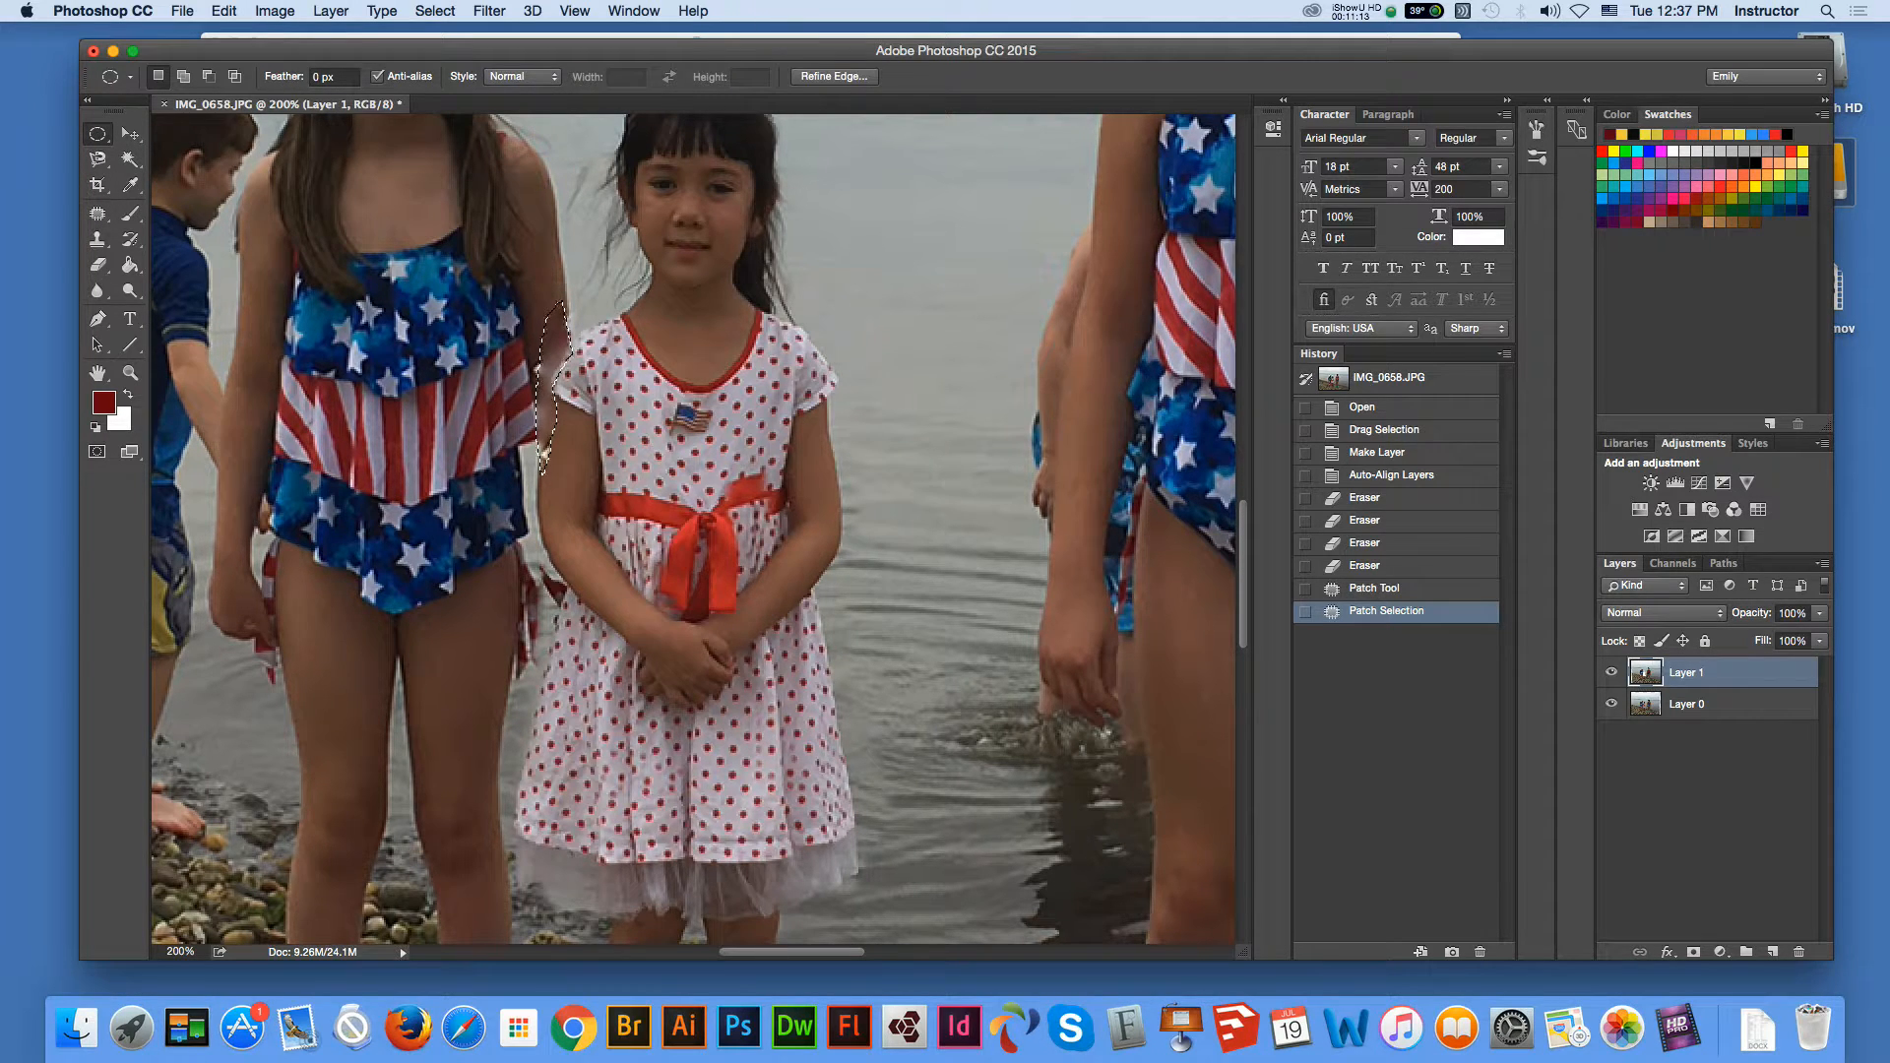
pyautogui.click(224, 11)
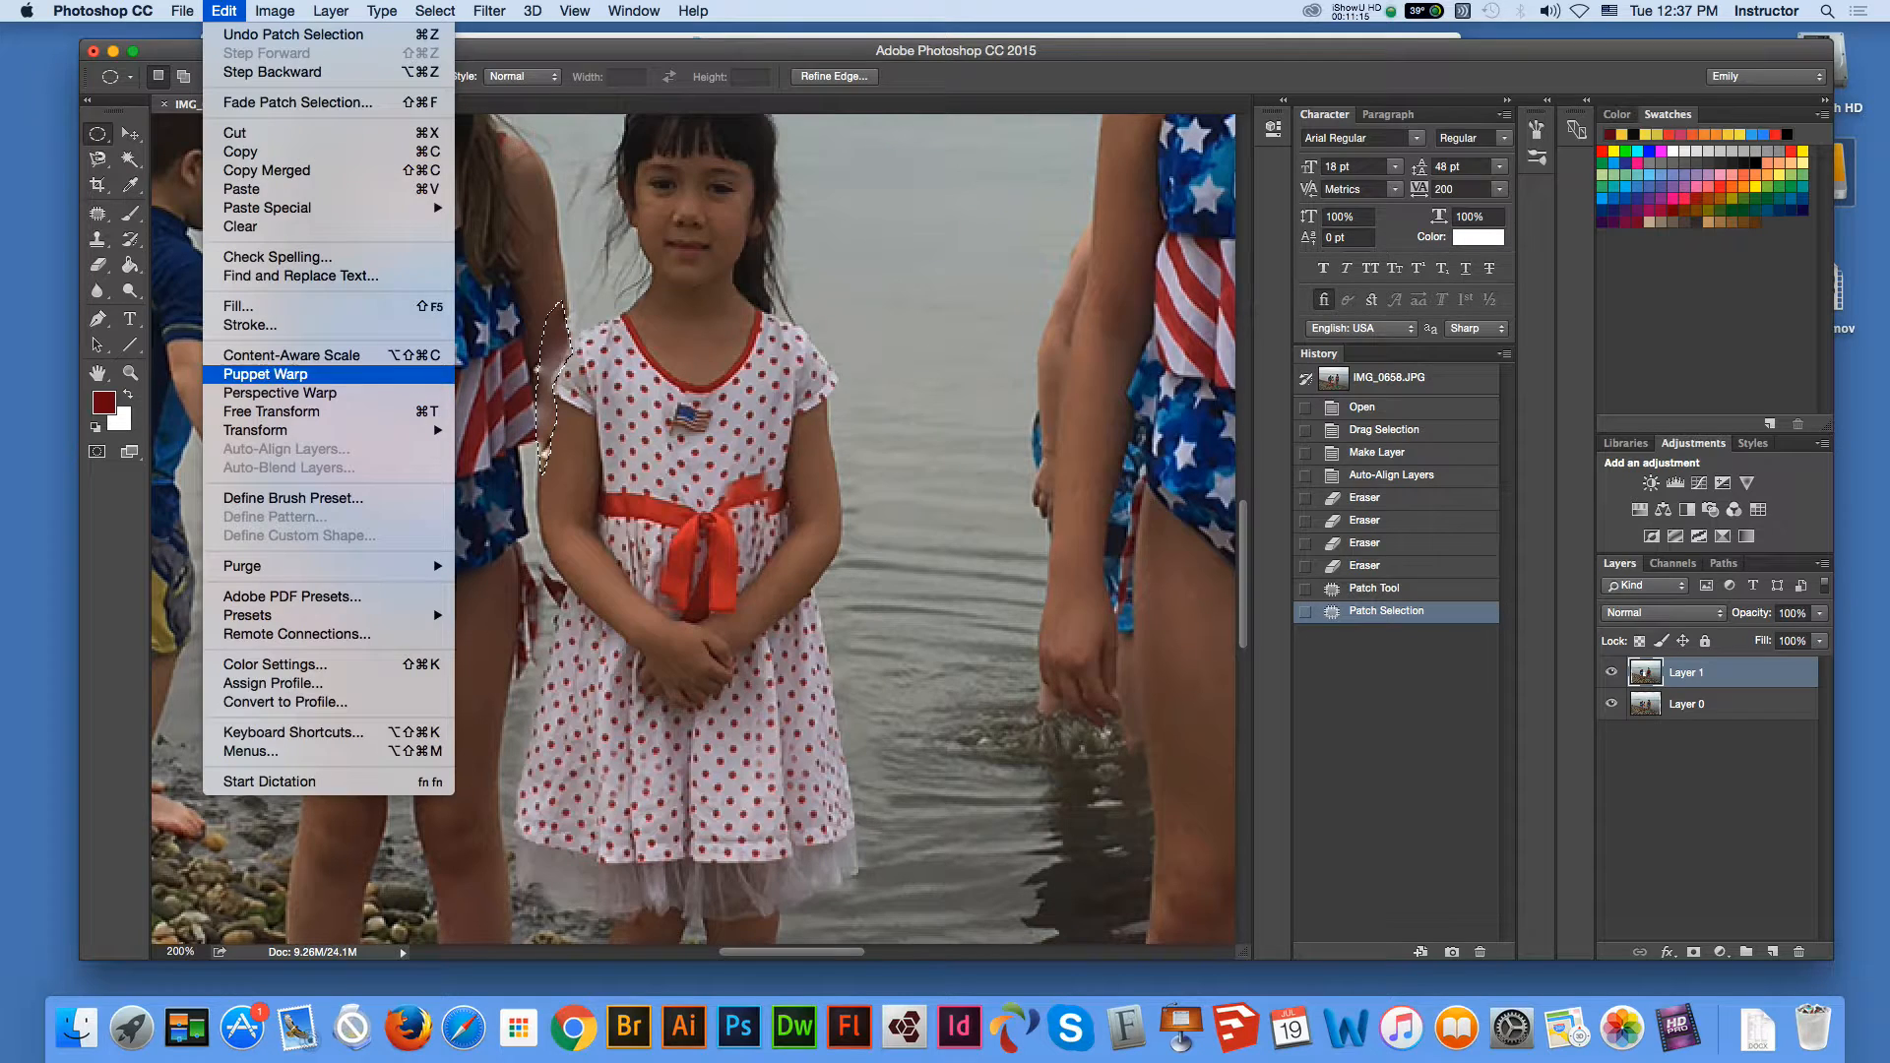
pyautogui.click(253, 299)
pyautogui.click(961, 395)
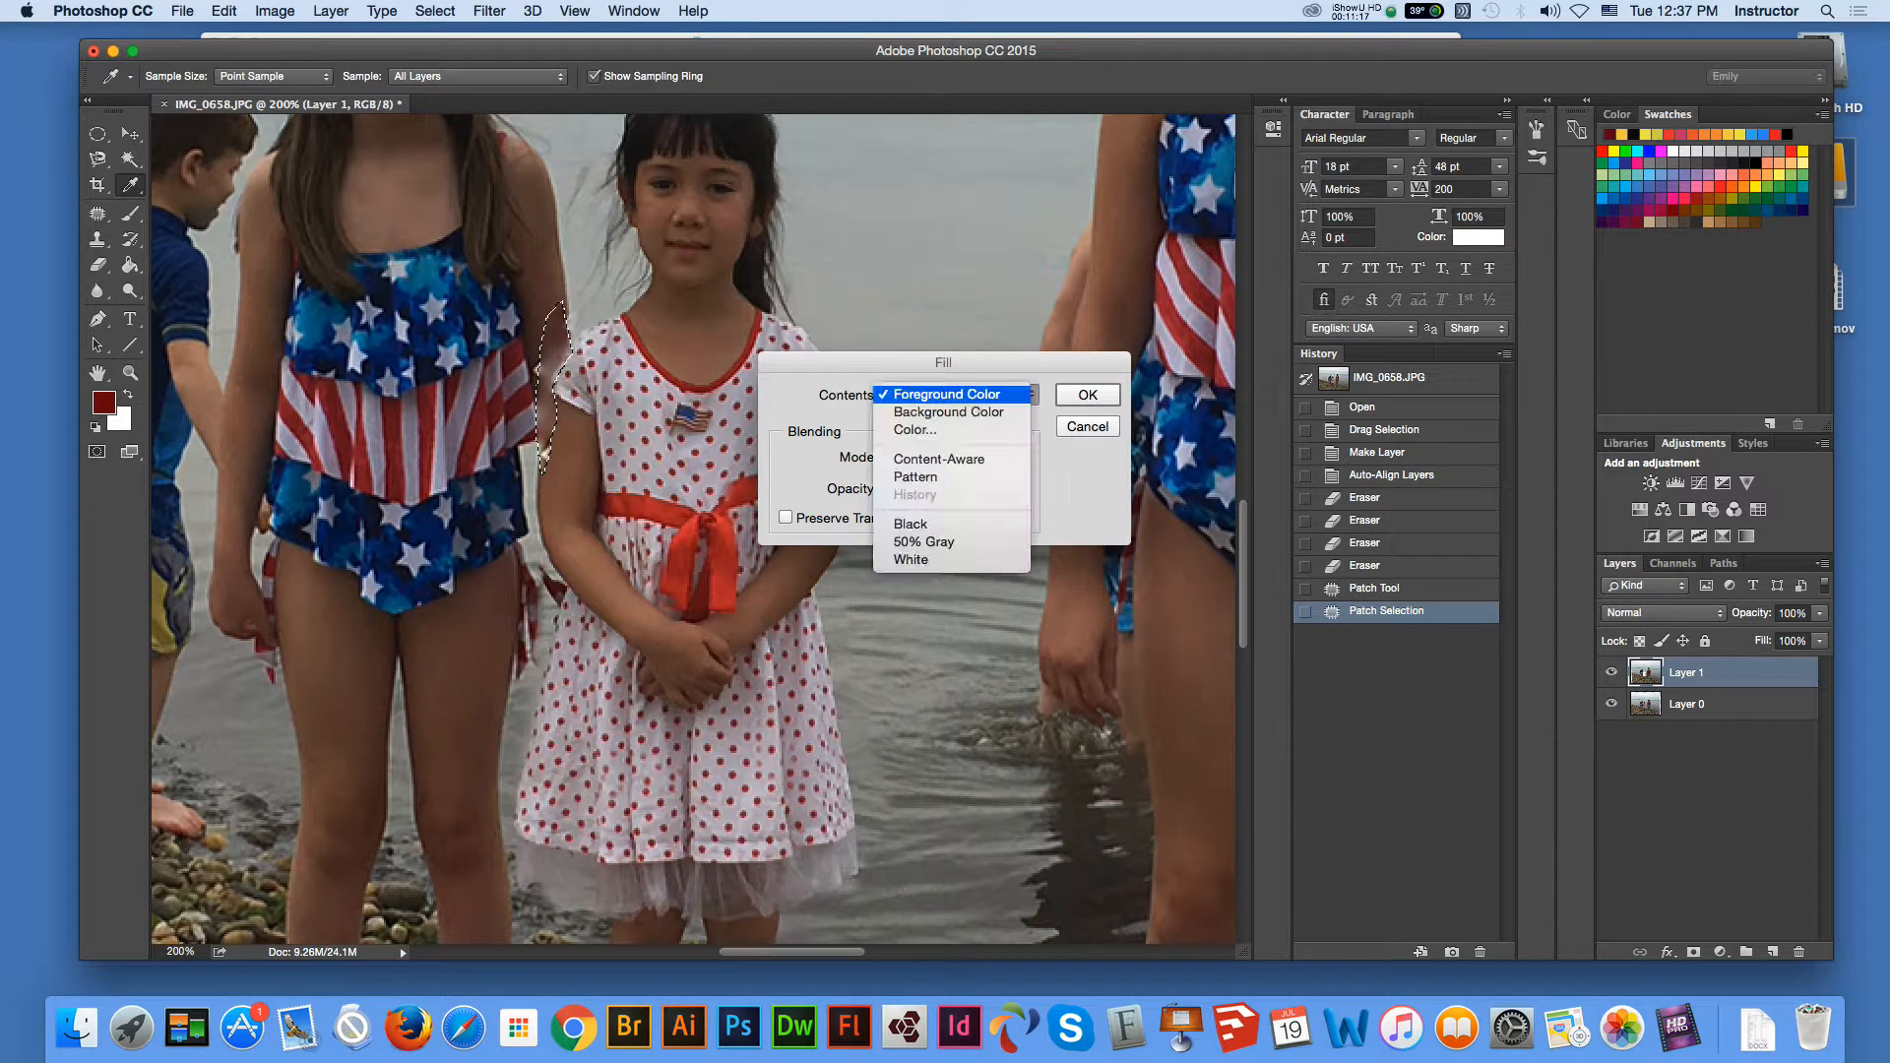
pyautogui.click(945, 459)
pyautogui.click(1087, 395)
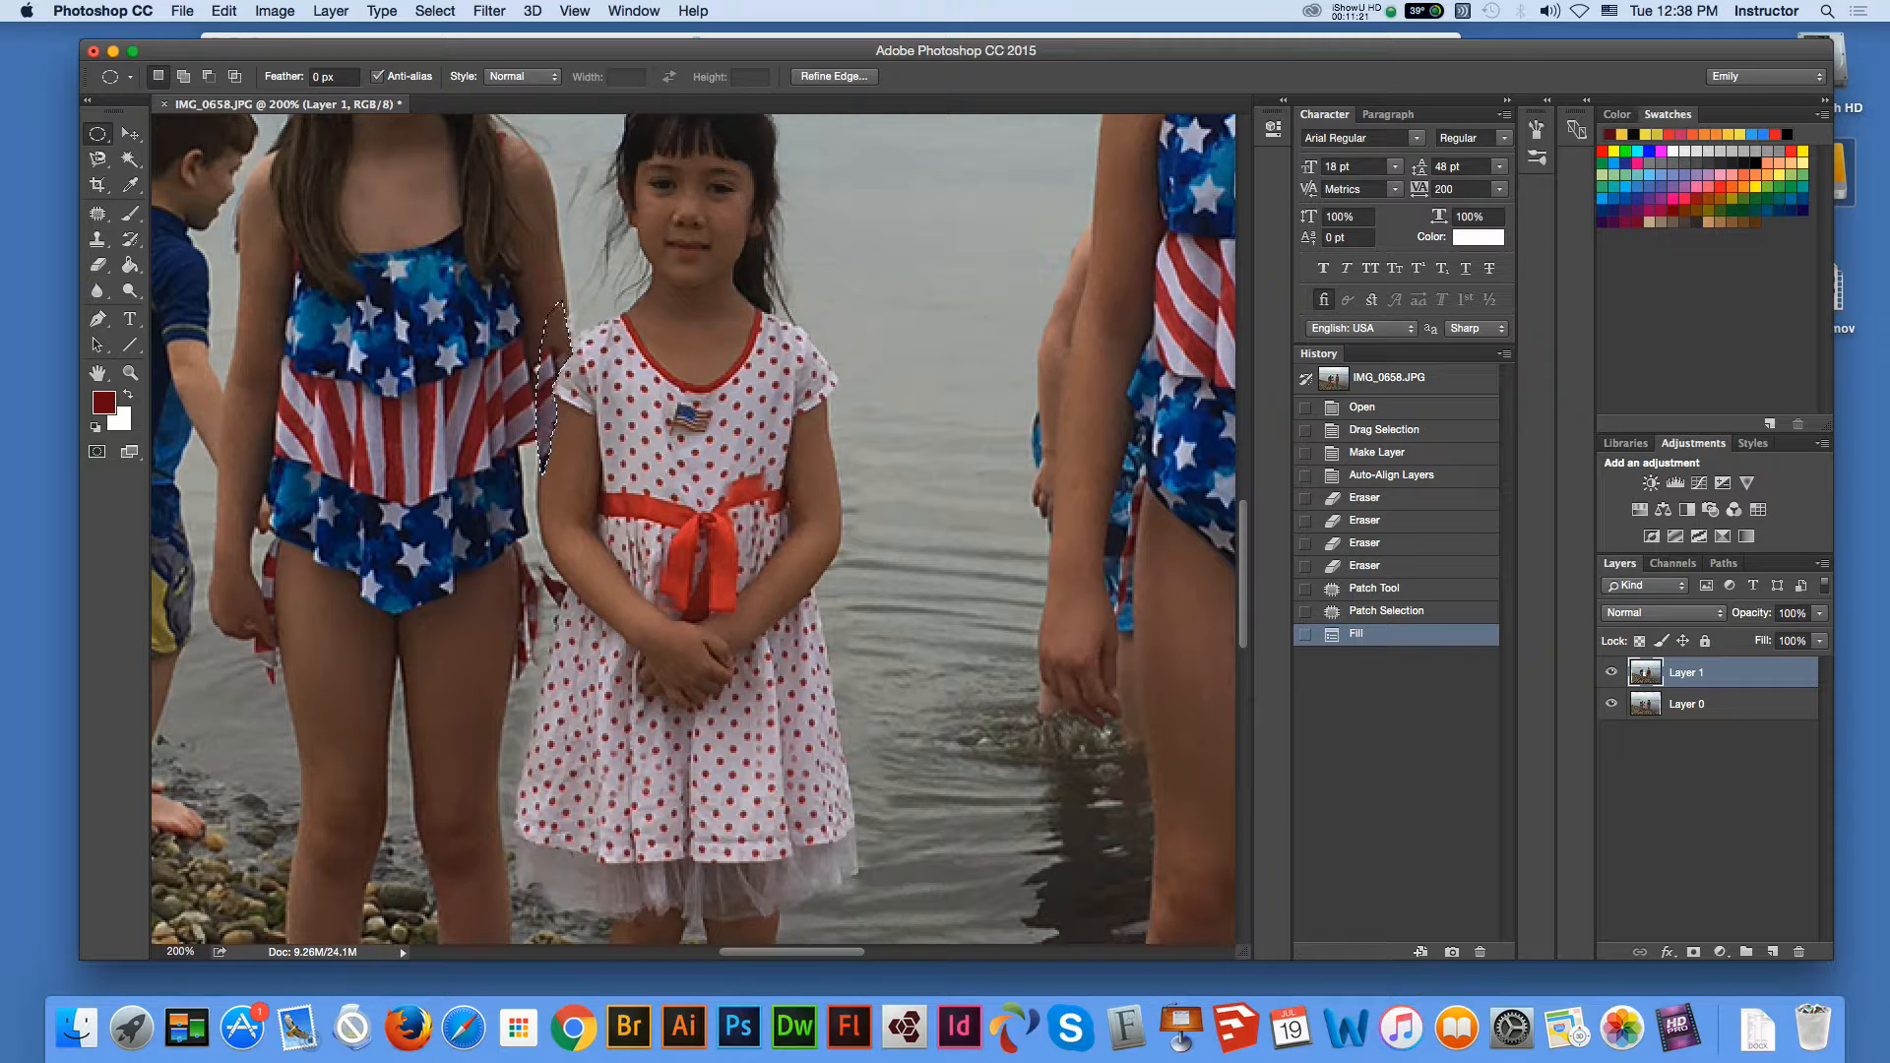
pyautogui.press('super+z')
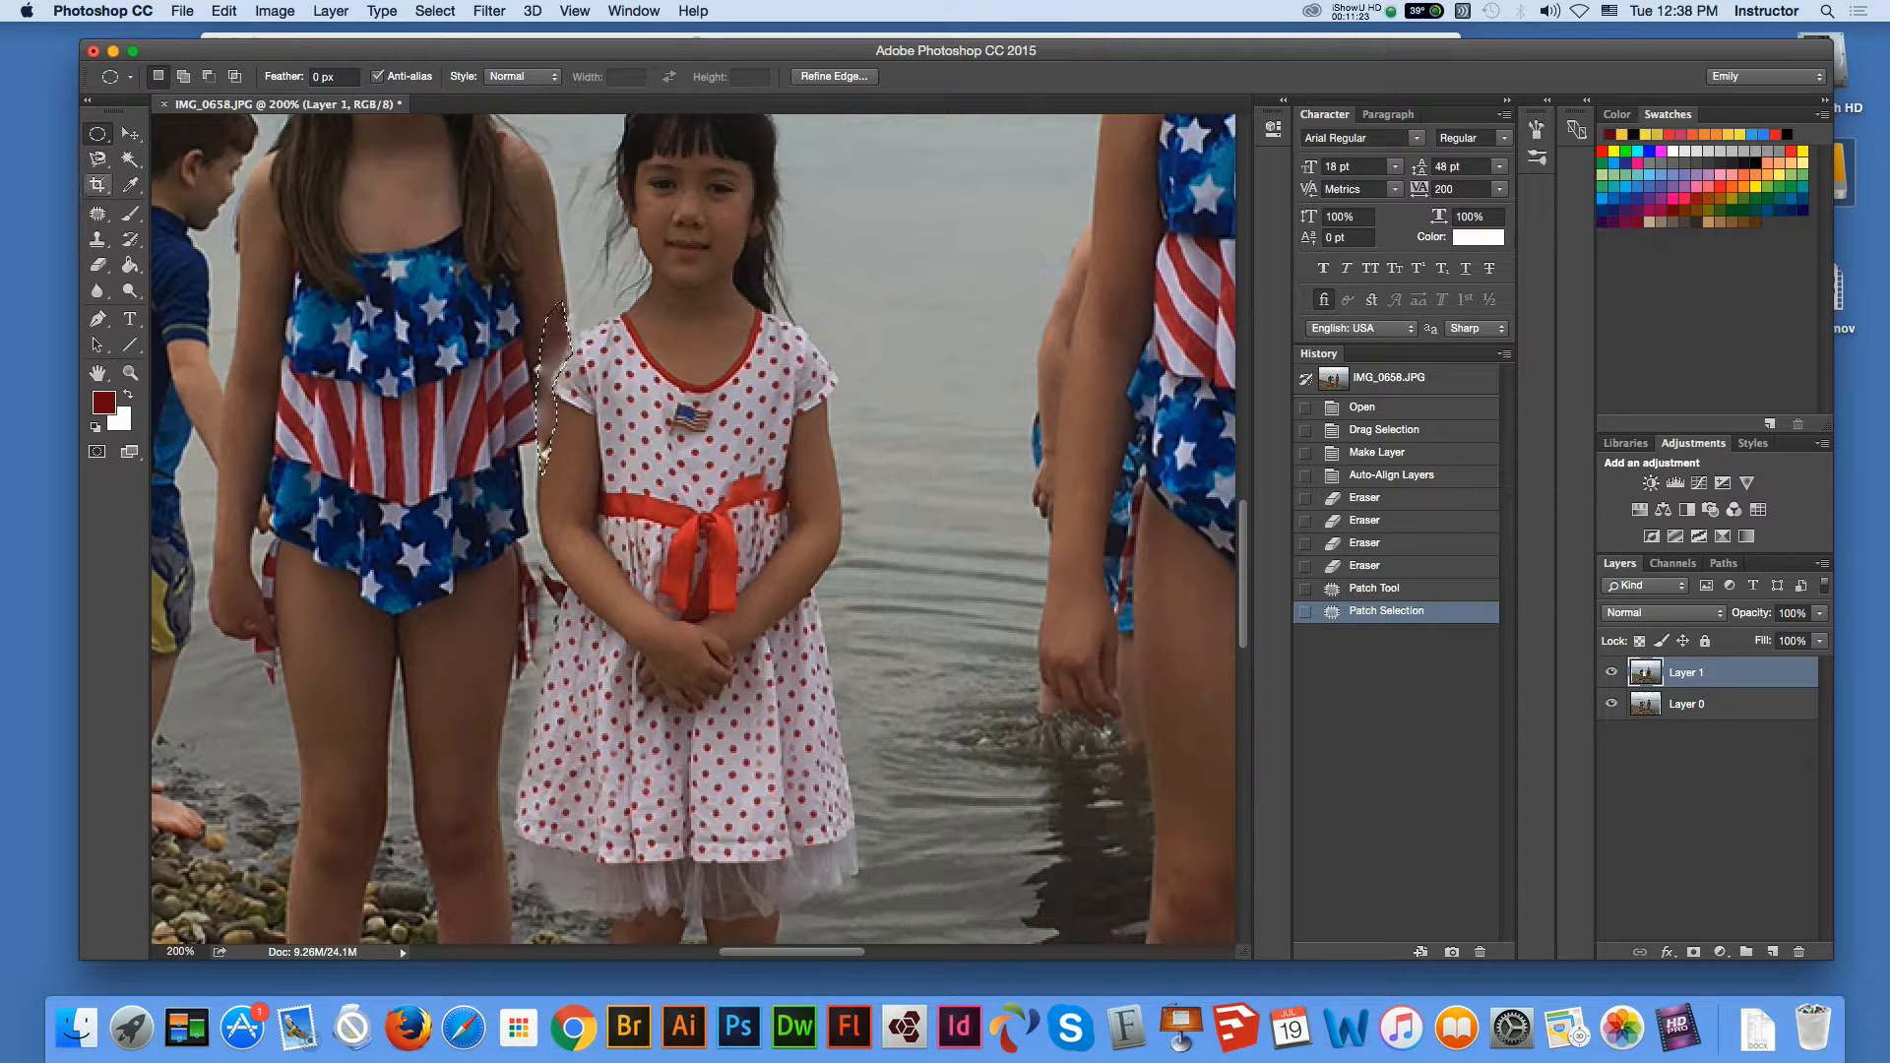
# Deselect the strip and retouch the taller girl's arm edge beside the dotted sleeve with a size 20 Clone Stamp.
pyautogui.click(98, 213)
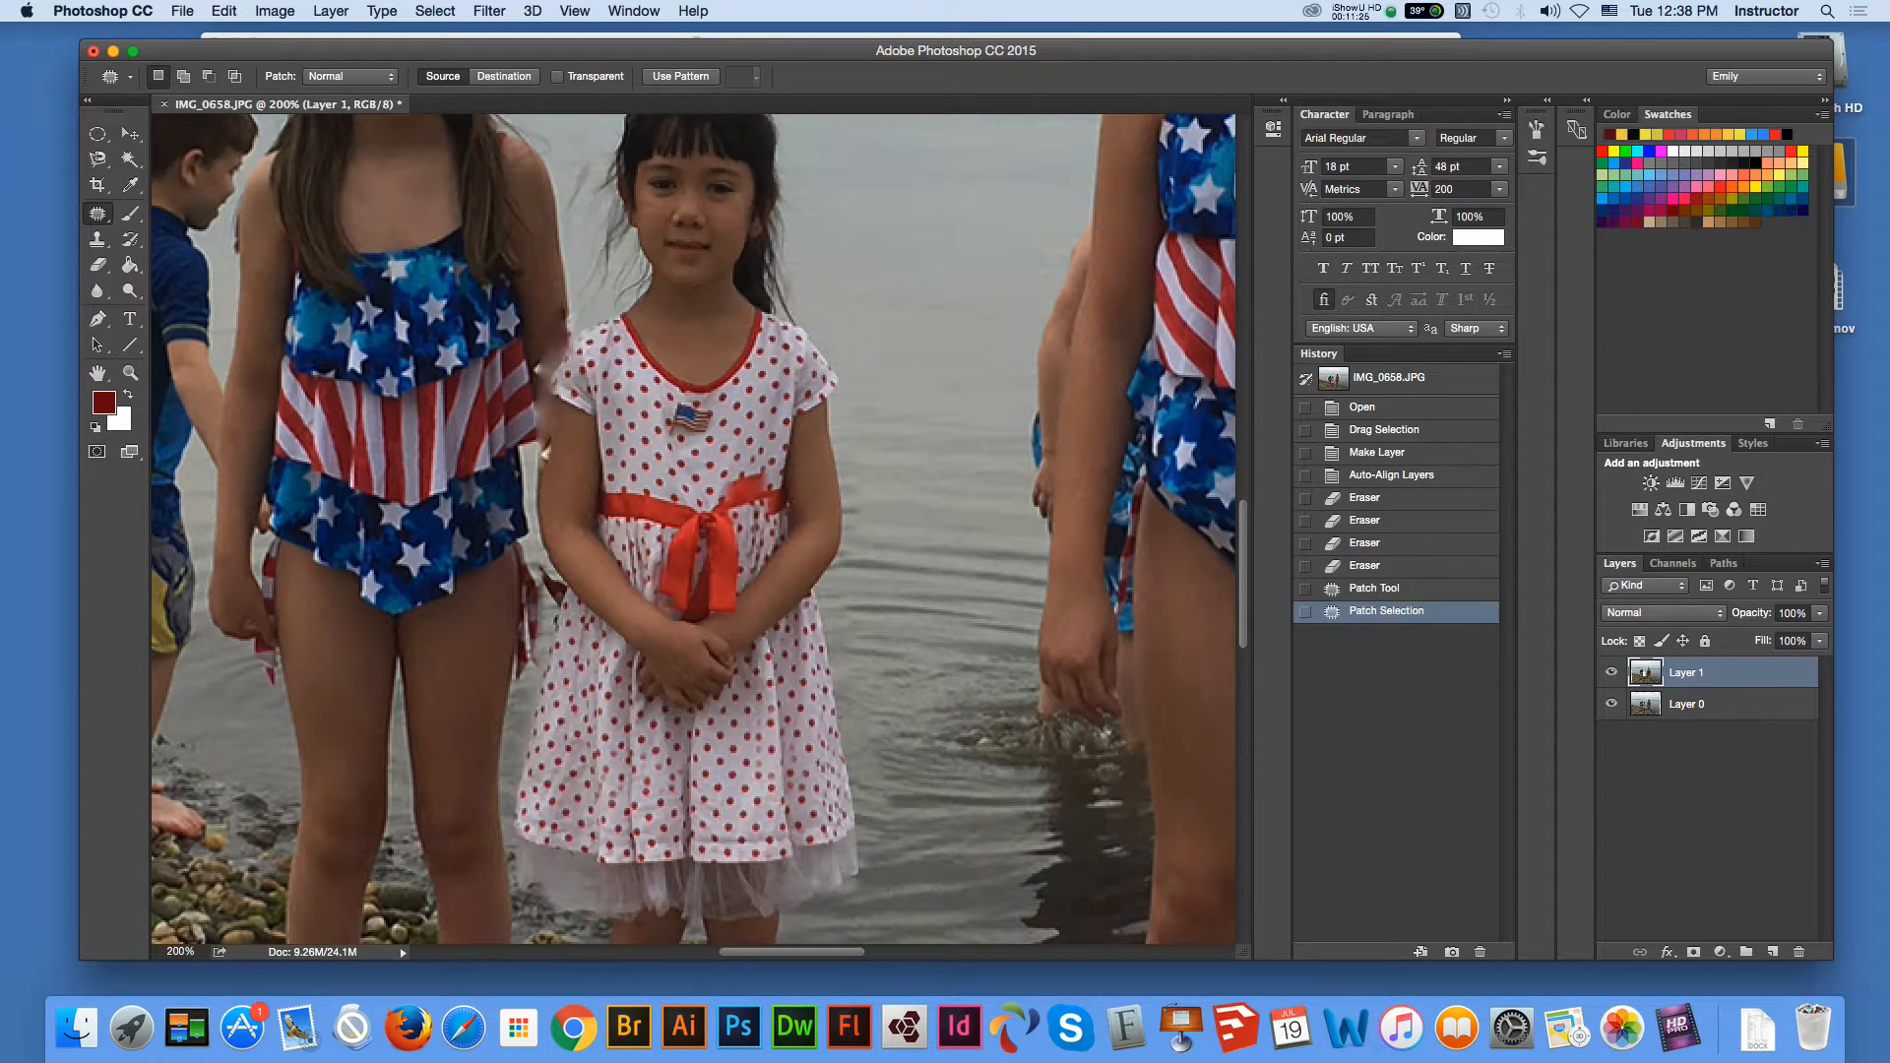
pyautogui.press('super+d')
pyautogui.click(98, 239)
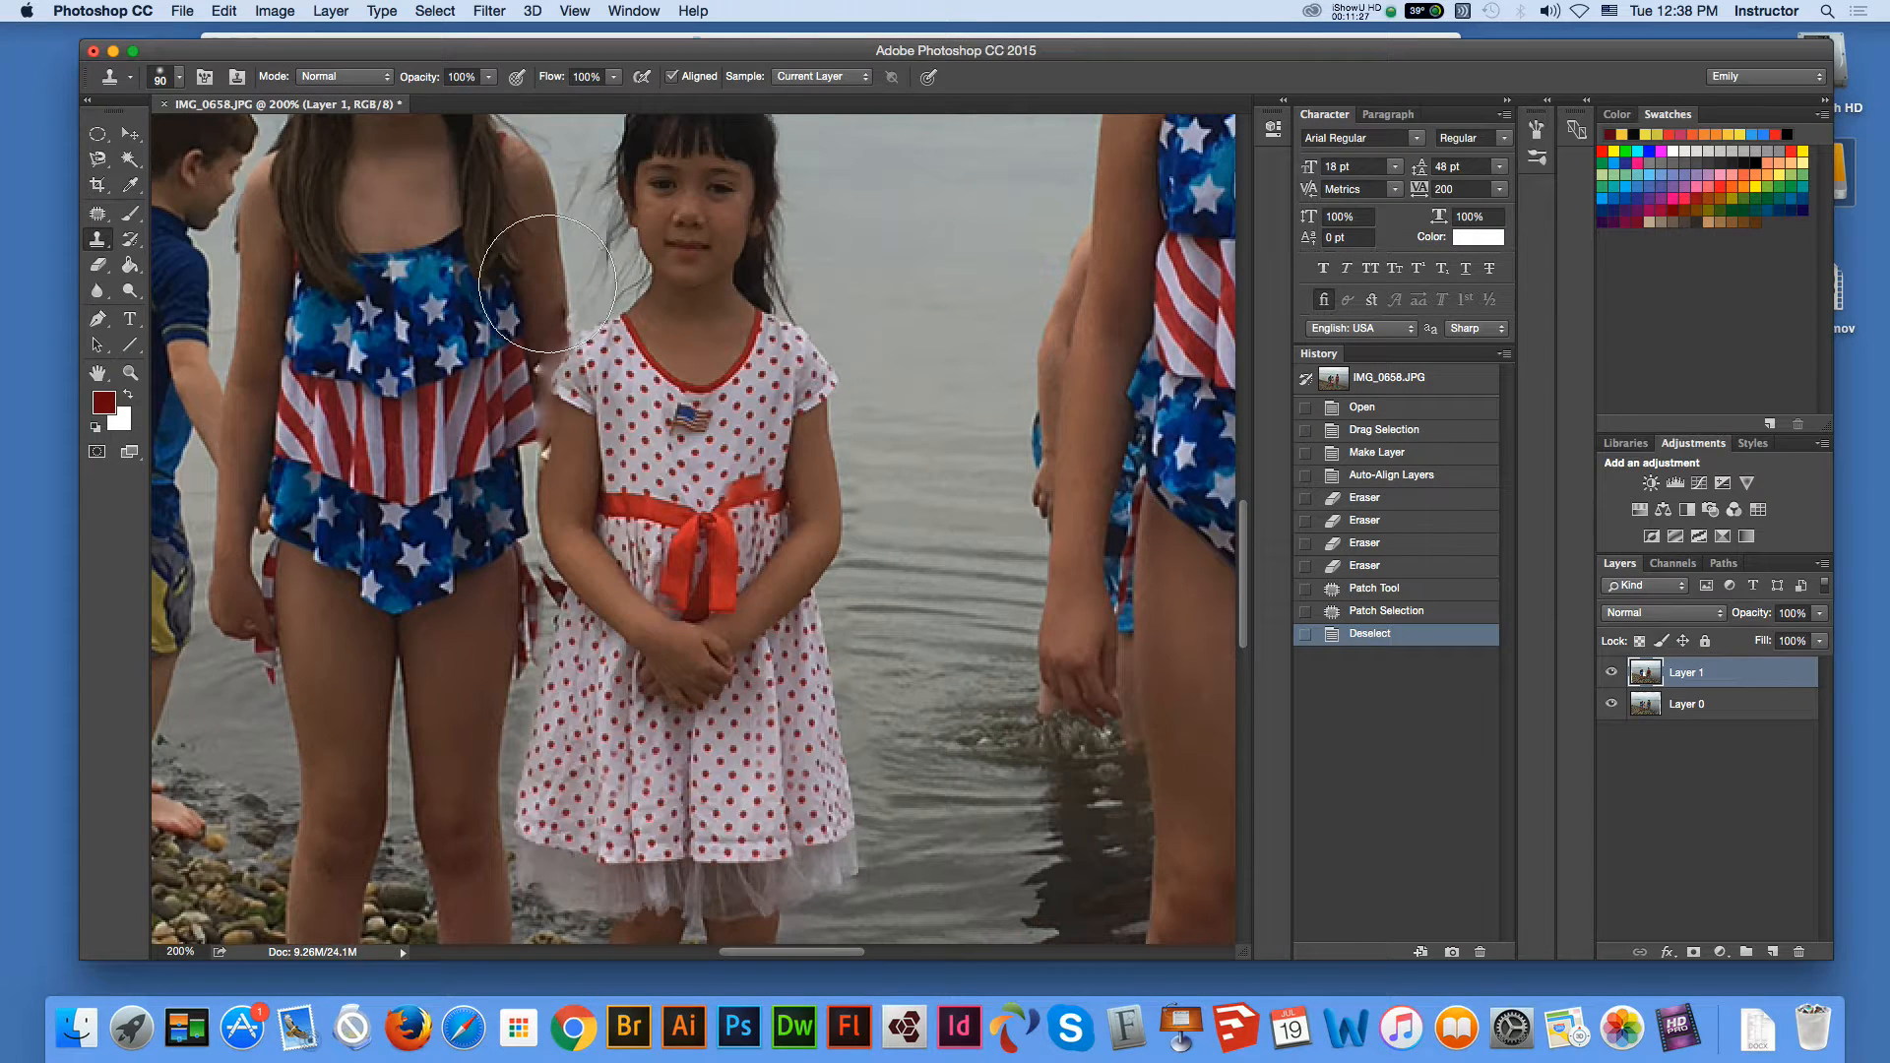
pyautogui.press('[')
pyautogui.press('[')
pyautogui.press('[')
pyautogui.press('[')
pyautogui.press('[')
pyautogui.press('[')
pyautogui.press('[')
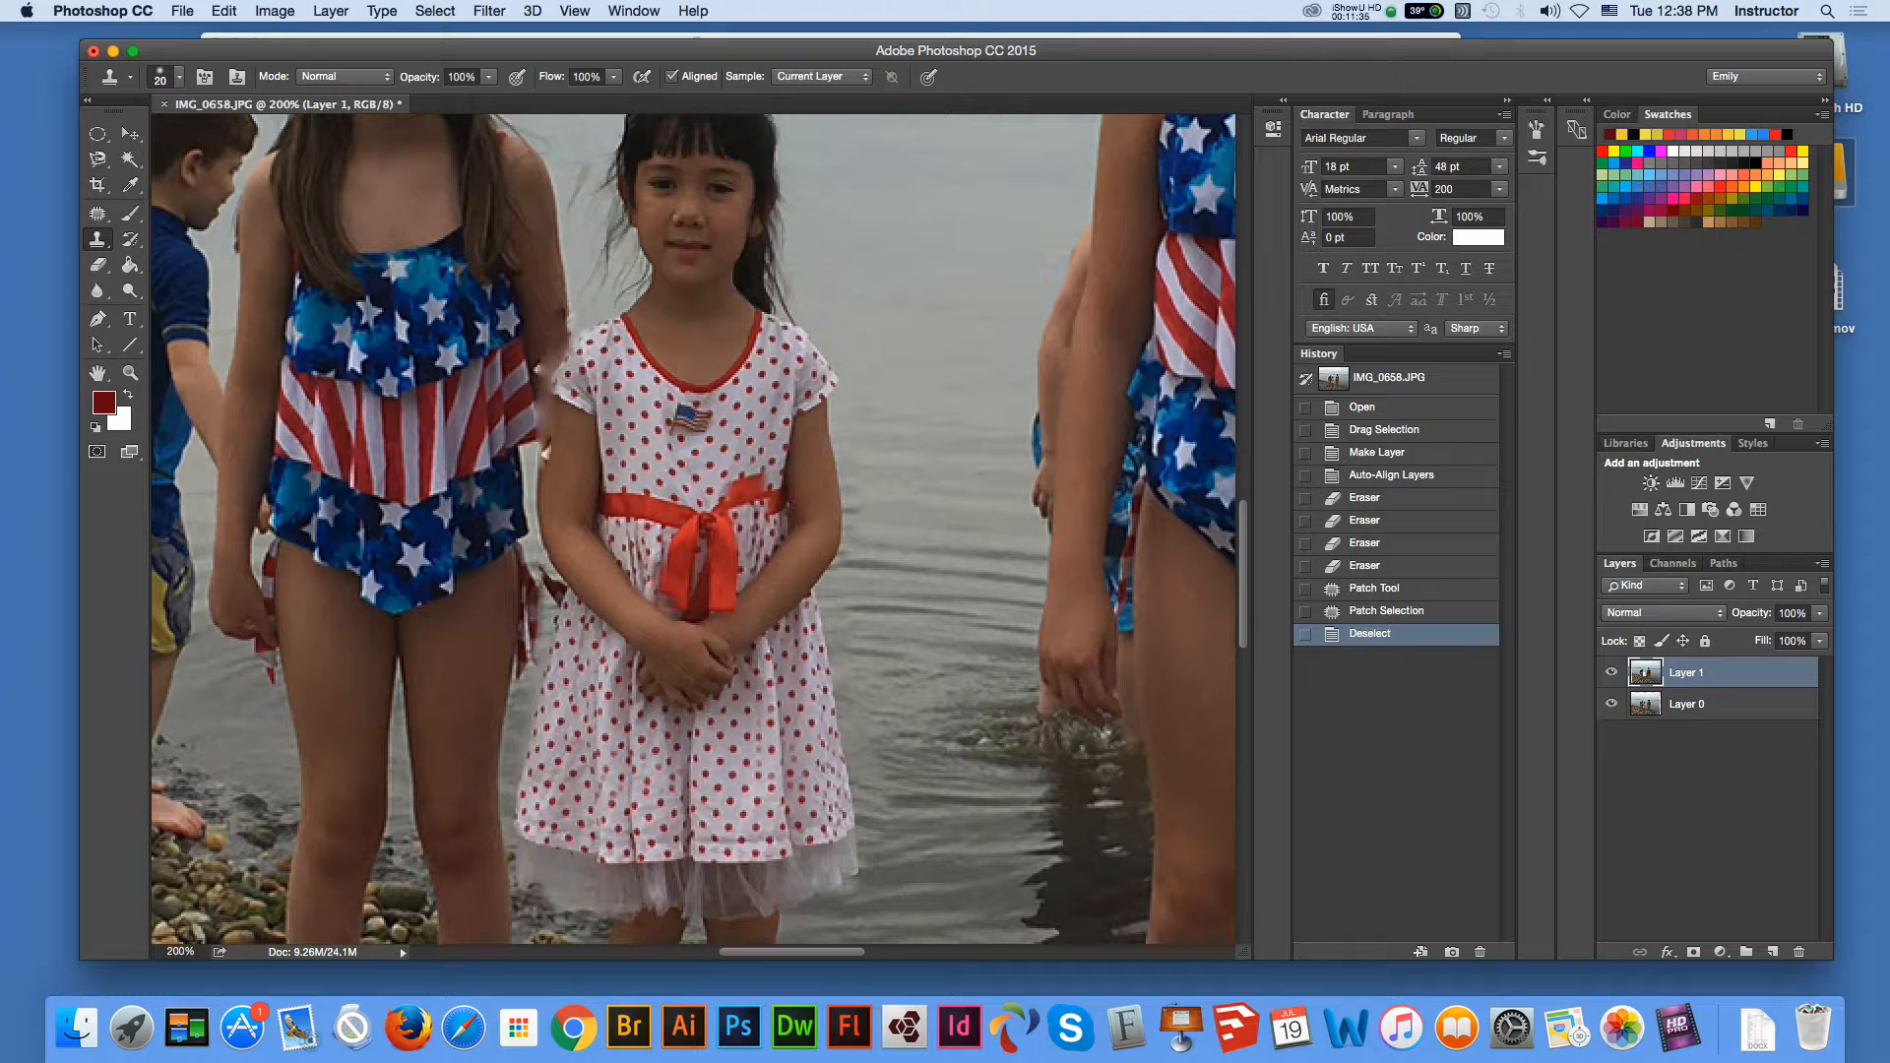
pyautogui.click(540, 308)
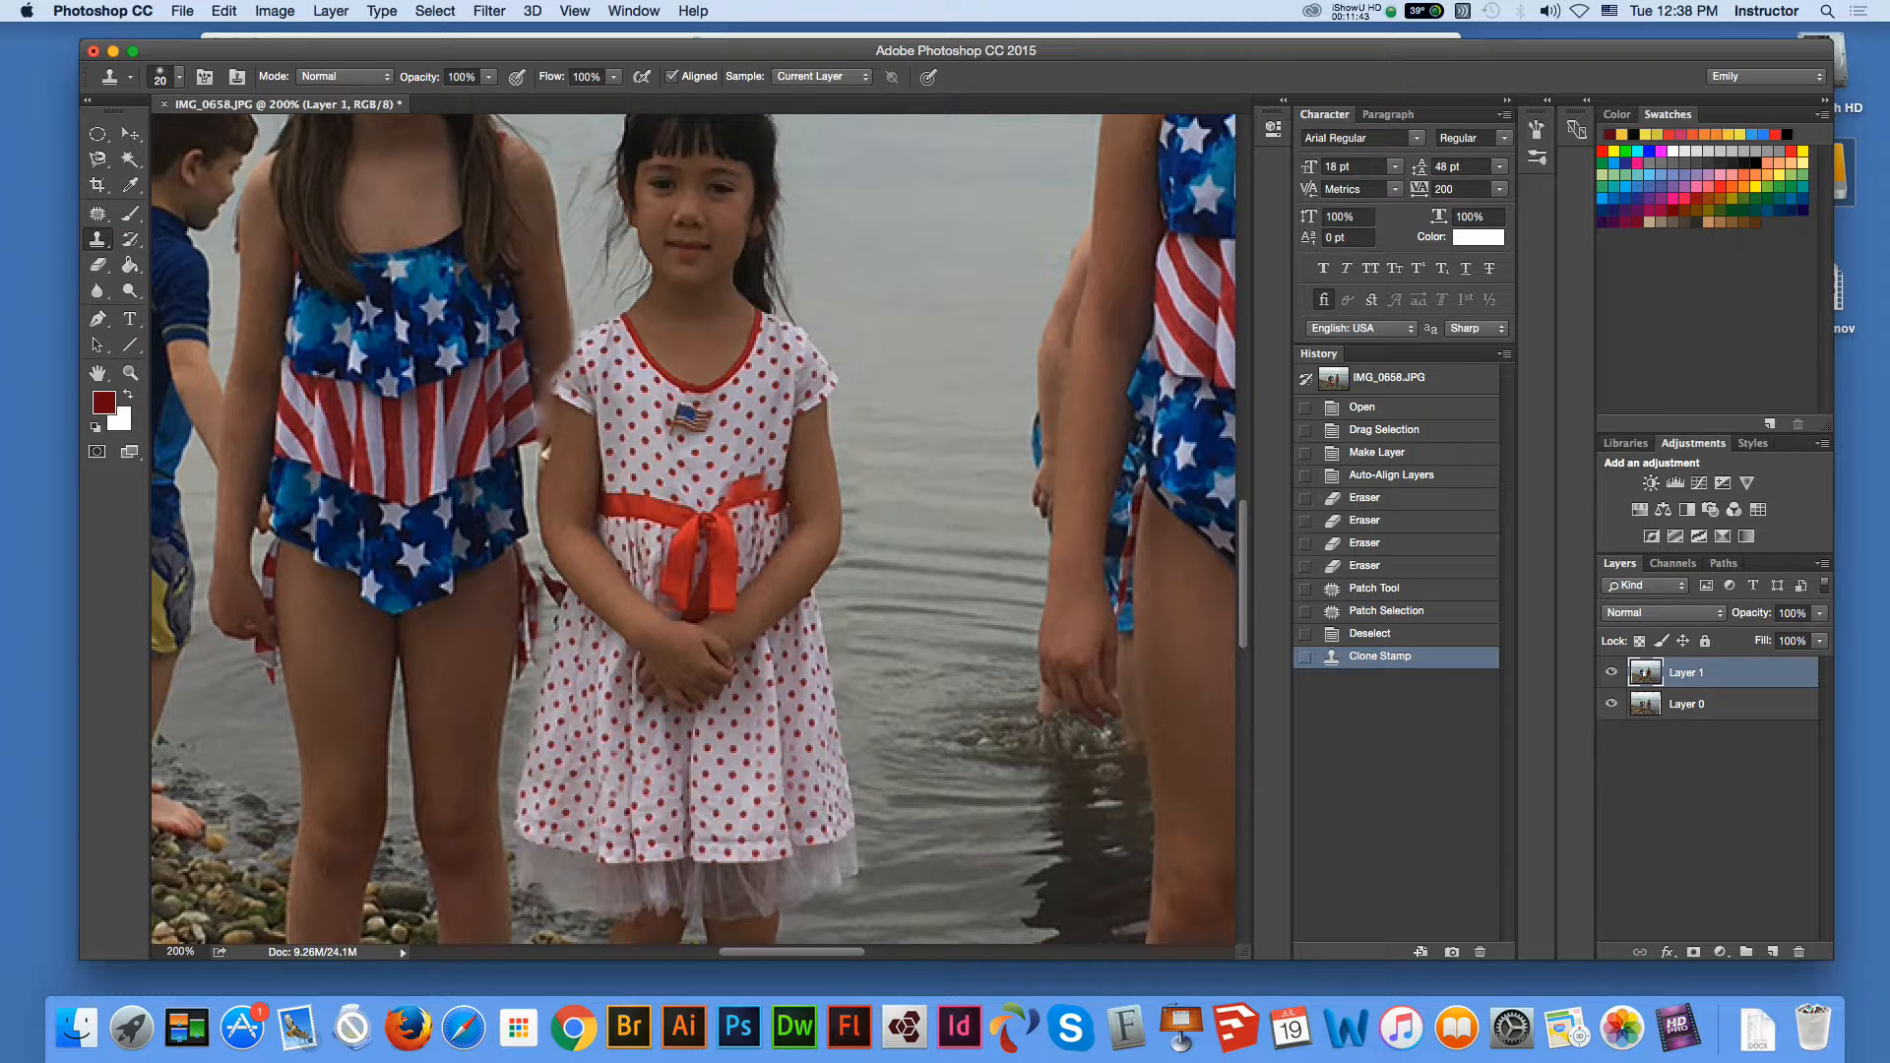
pyautogui.click(545, 452)
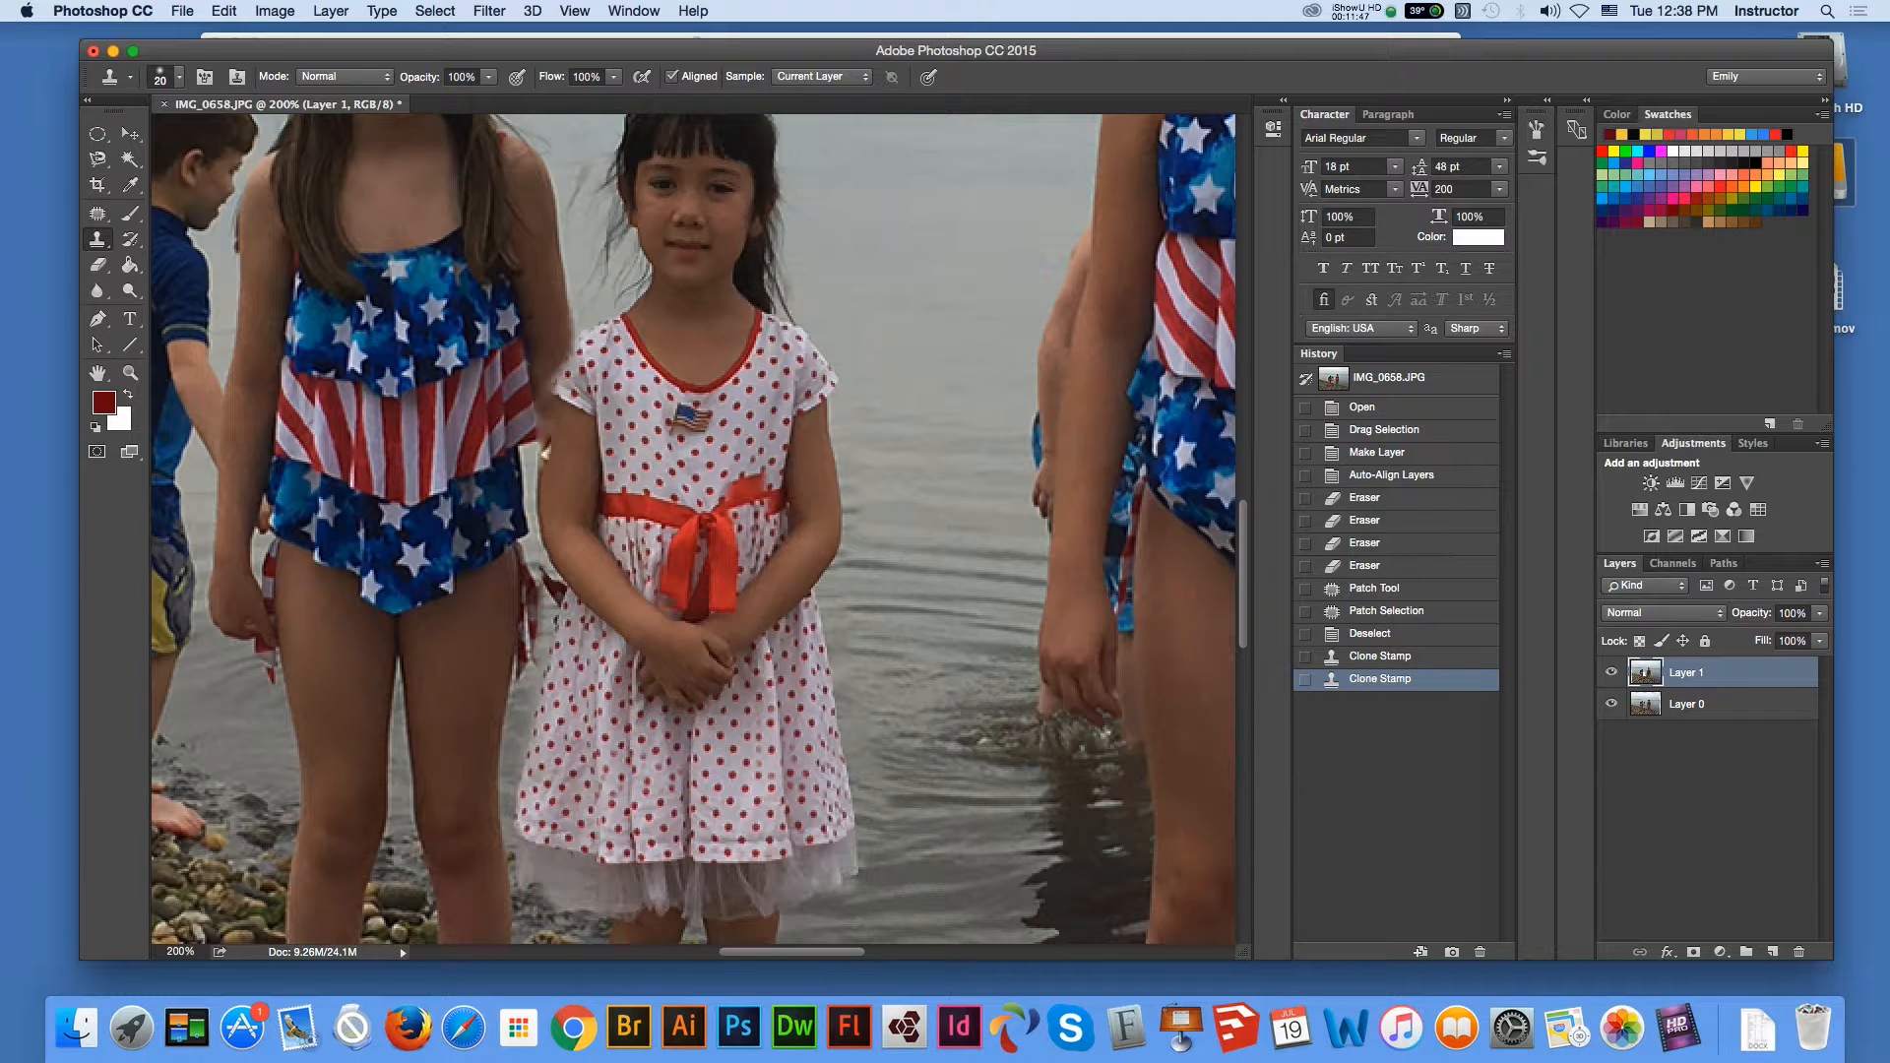
pyautogui.moveTo(541, 413); pyautogui.dragTo(541, 426)
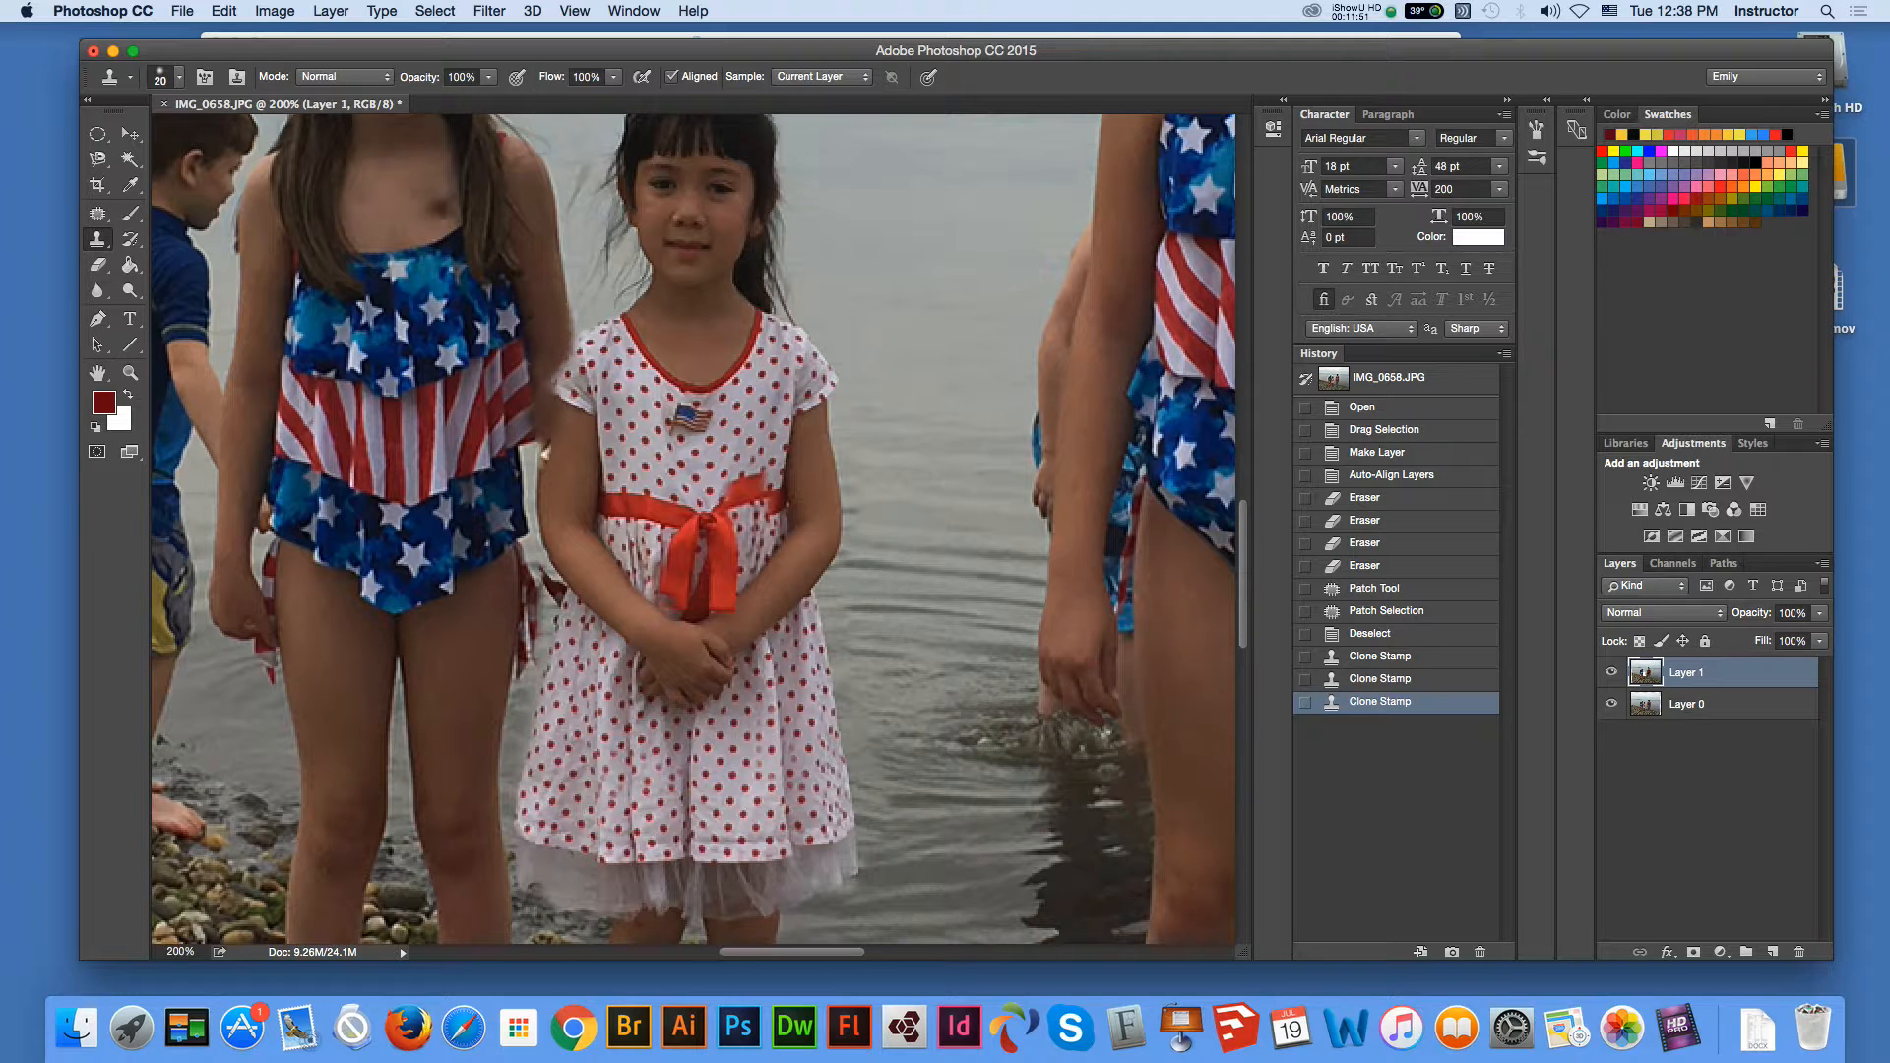
# Patch the small gap below the taller girl's arm, between her swimsuit and the other girl's arm, and clear the selection.
pyautogui.click(97, 133)
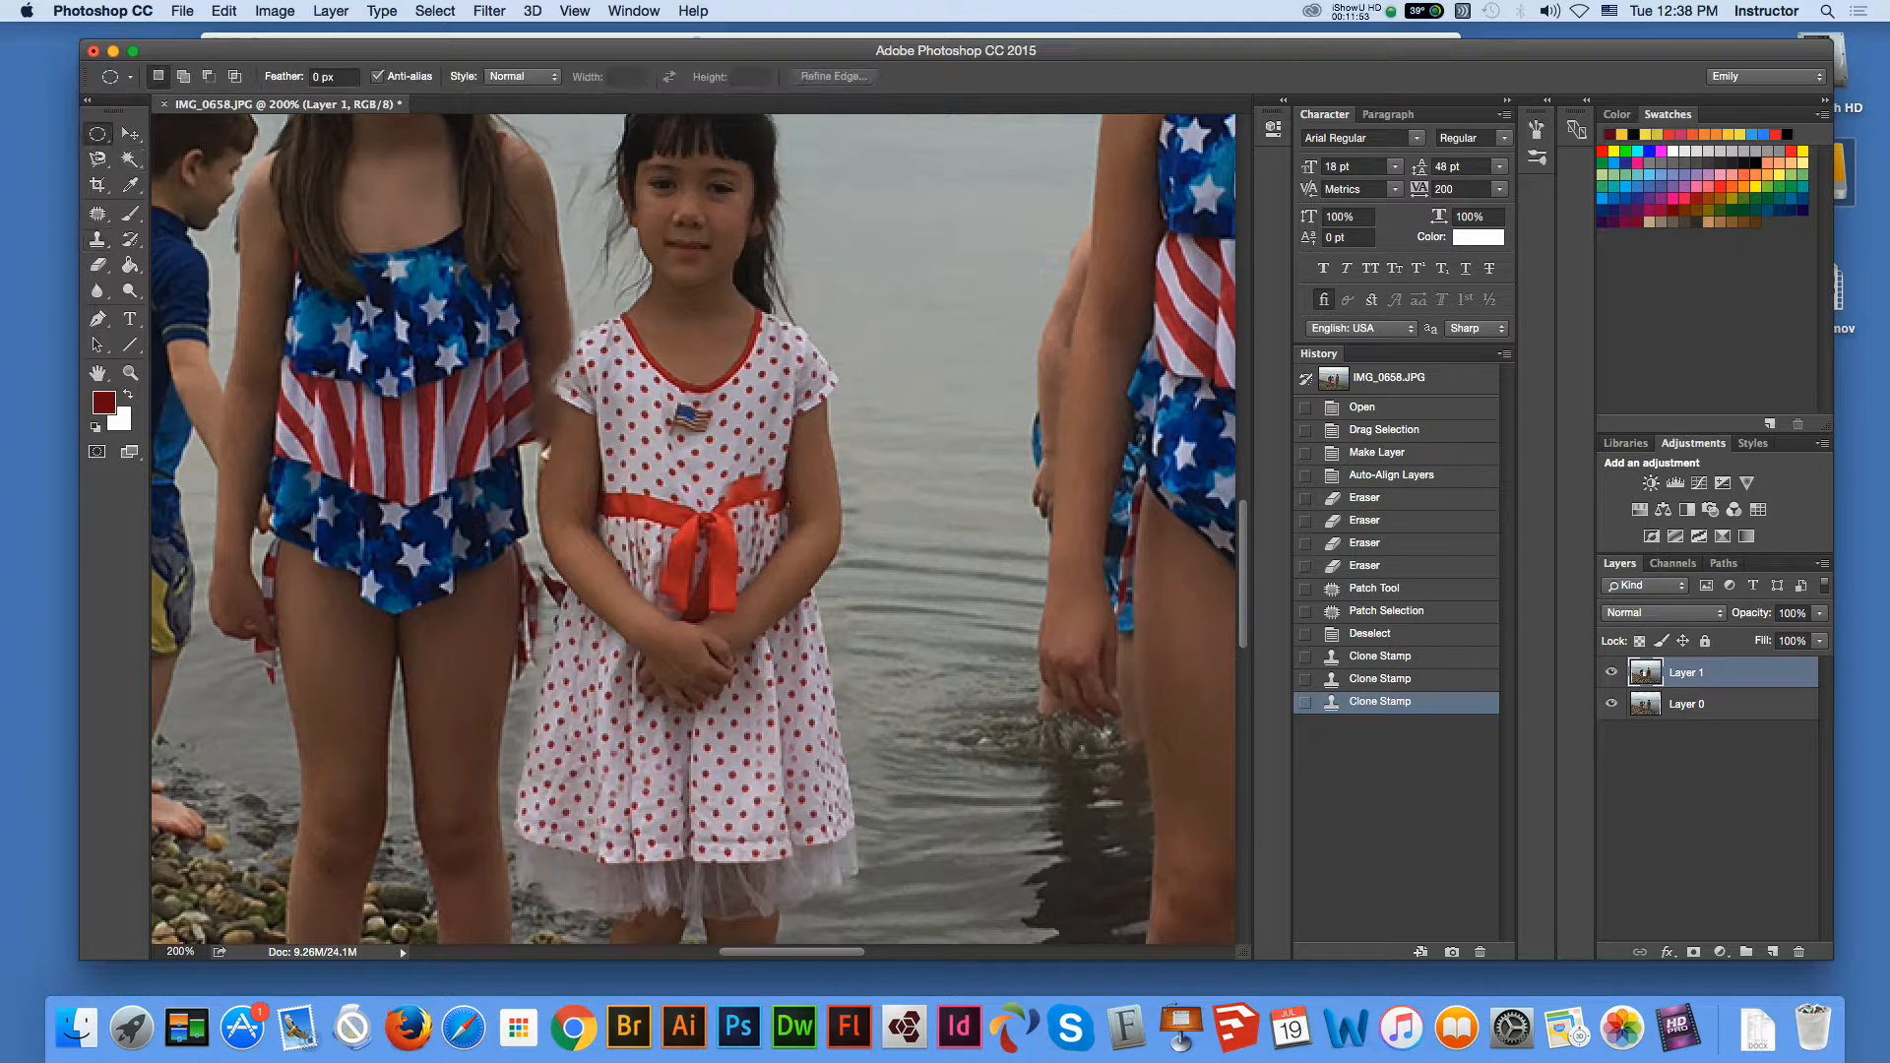
pyautogui.click(96, 213)
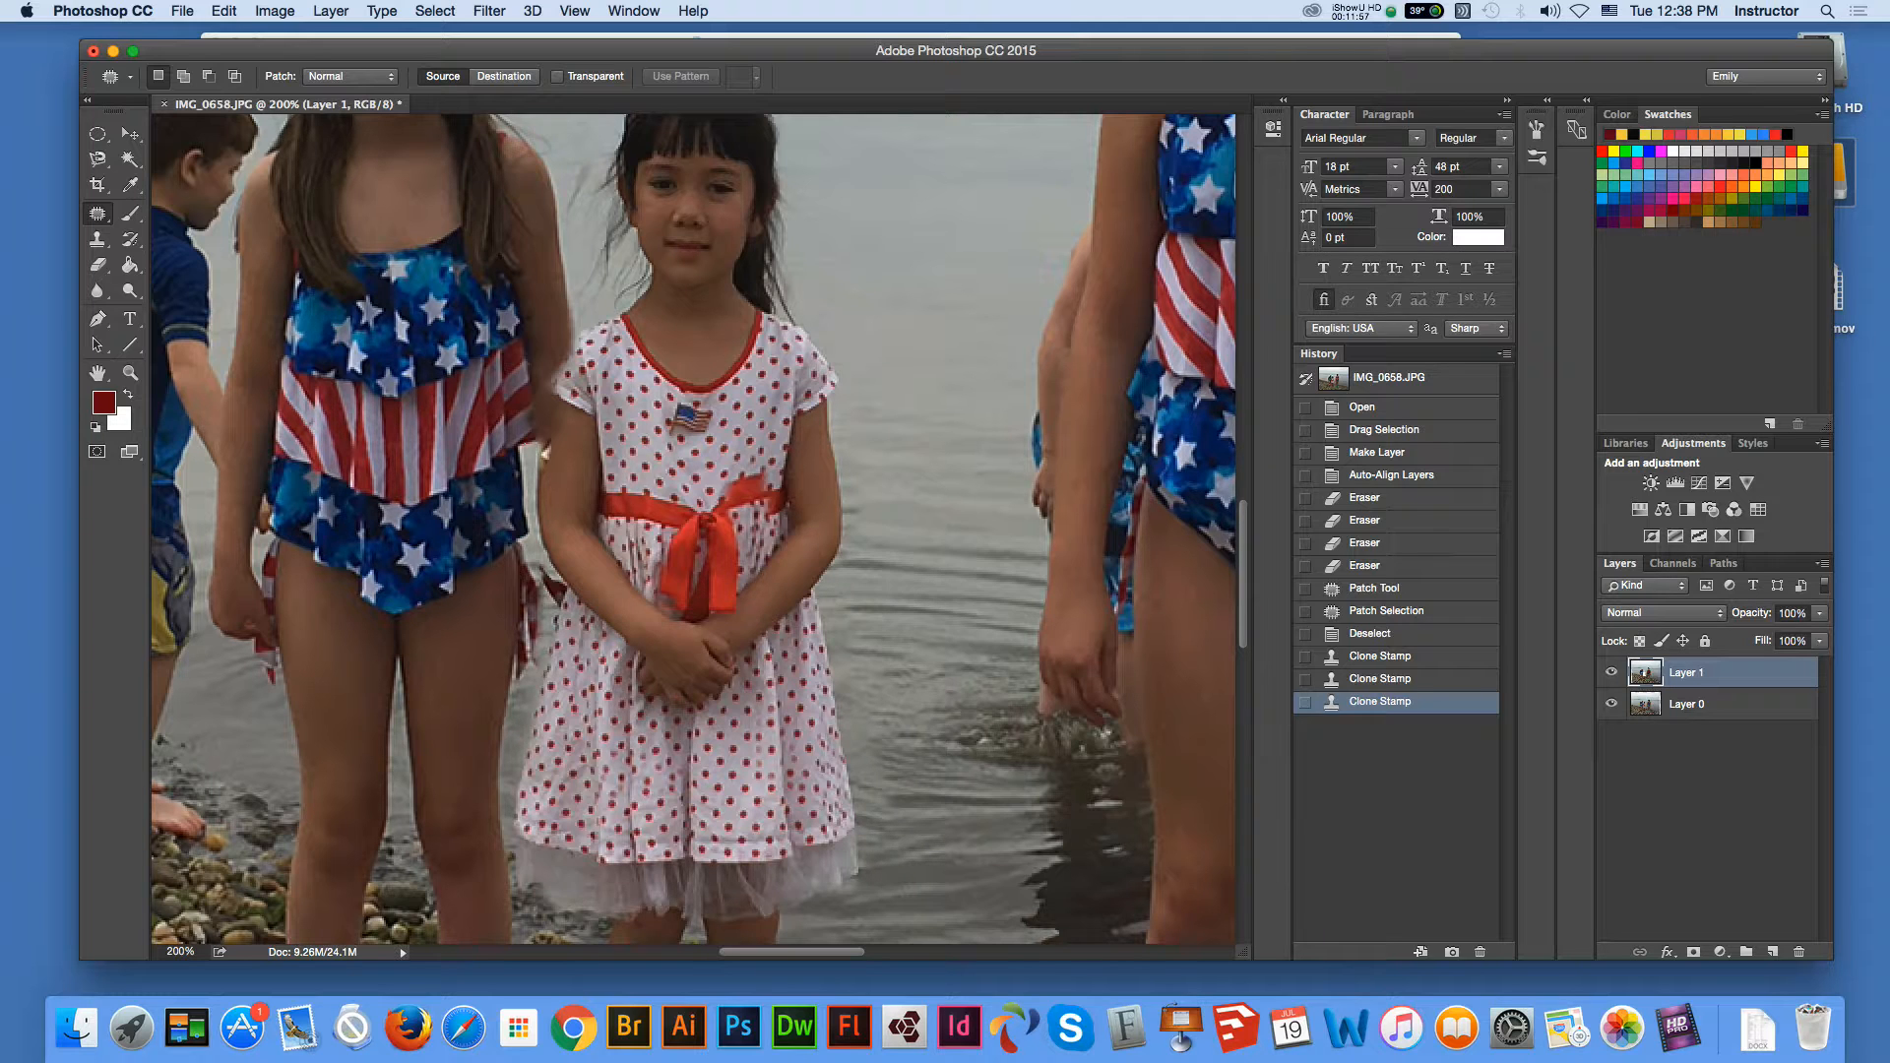
pyautogui.moveTo(542, 443); pyautogui.dragTo(543, 451)
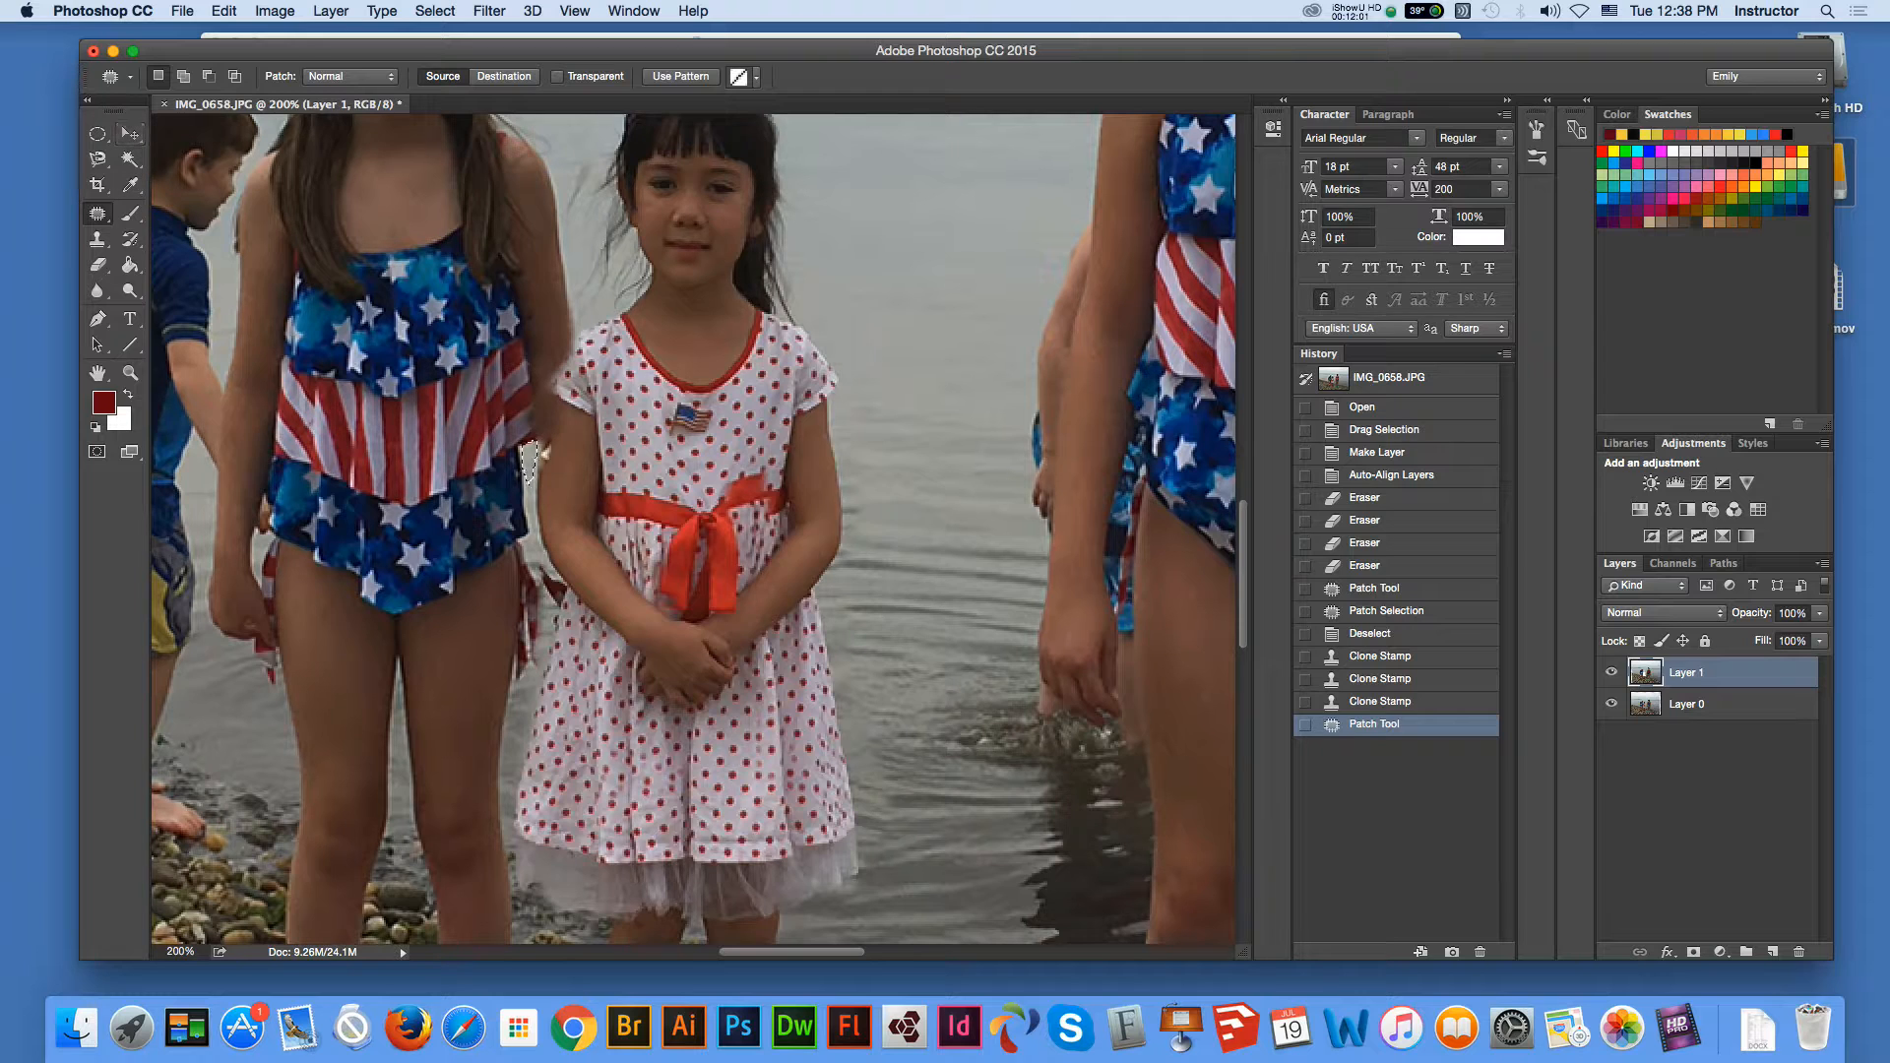
pyautogui.press('super+d')
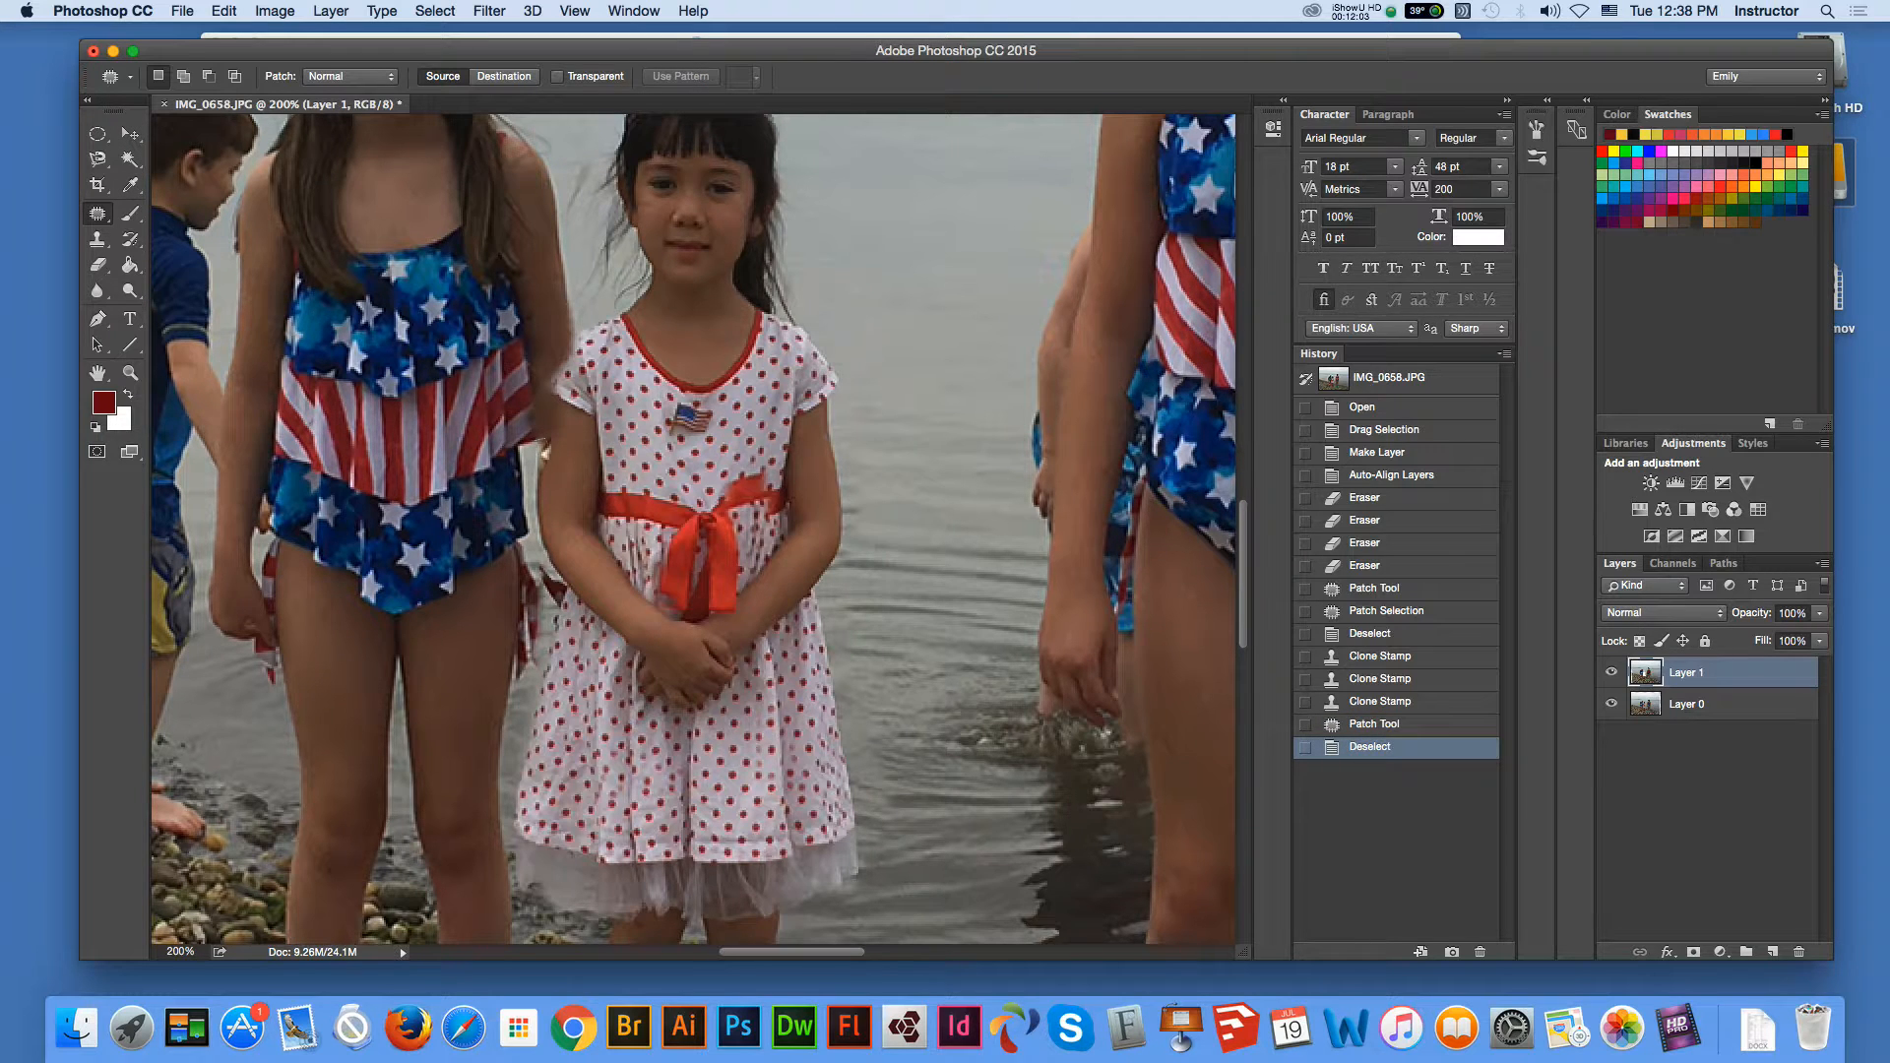
pyautogui.moveTo(544, 448); pyautogui.dragTo(539, 466)
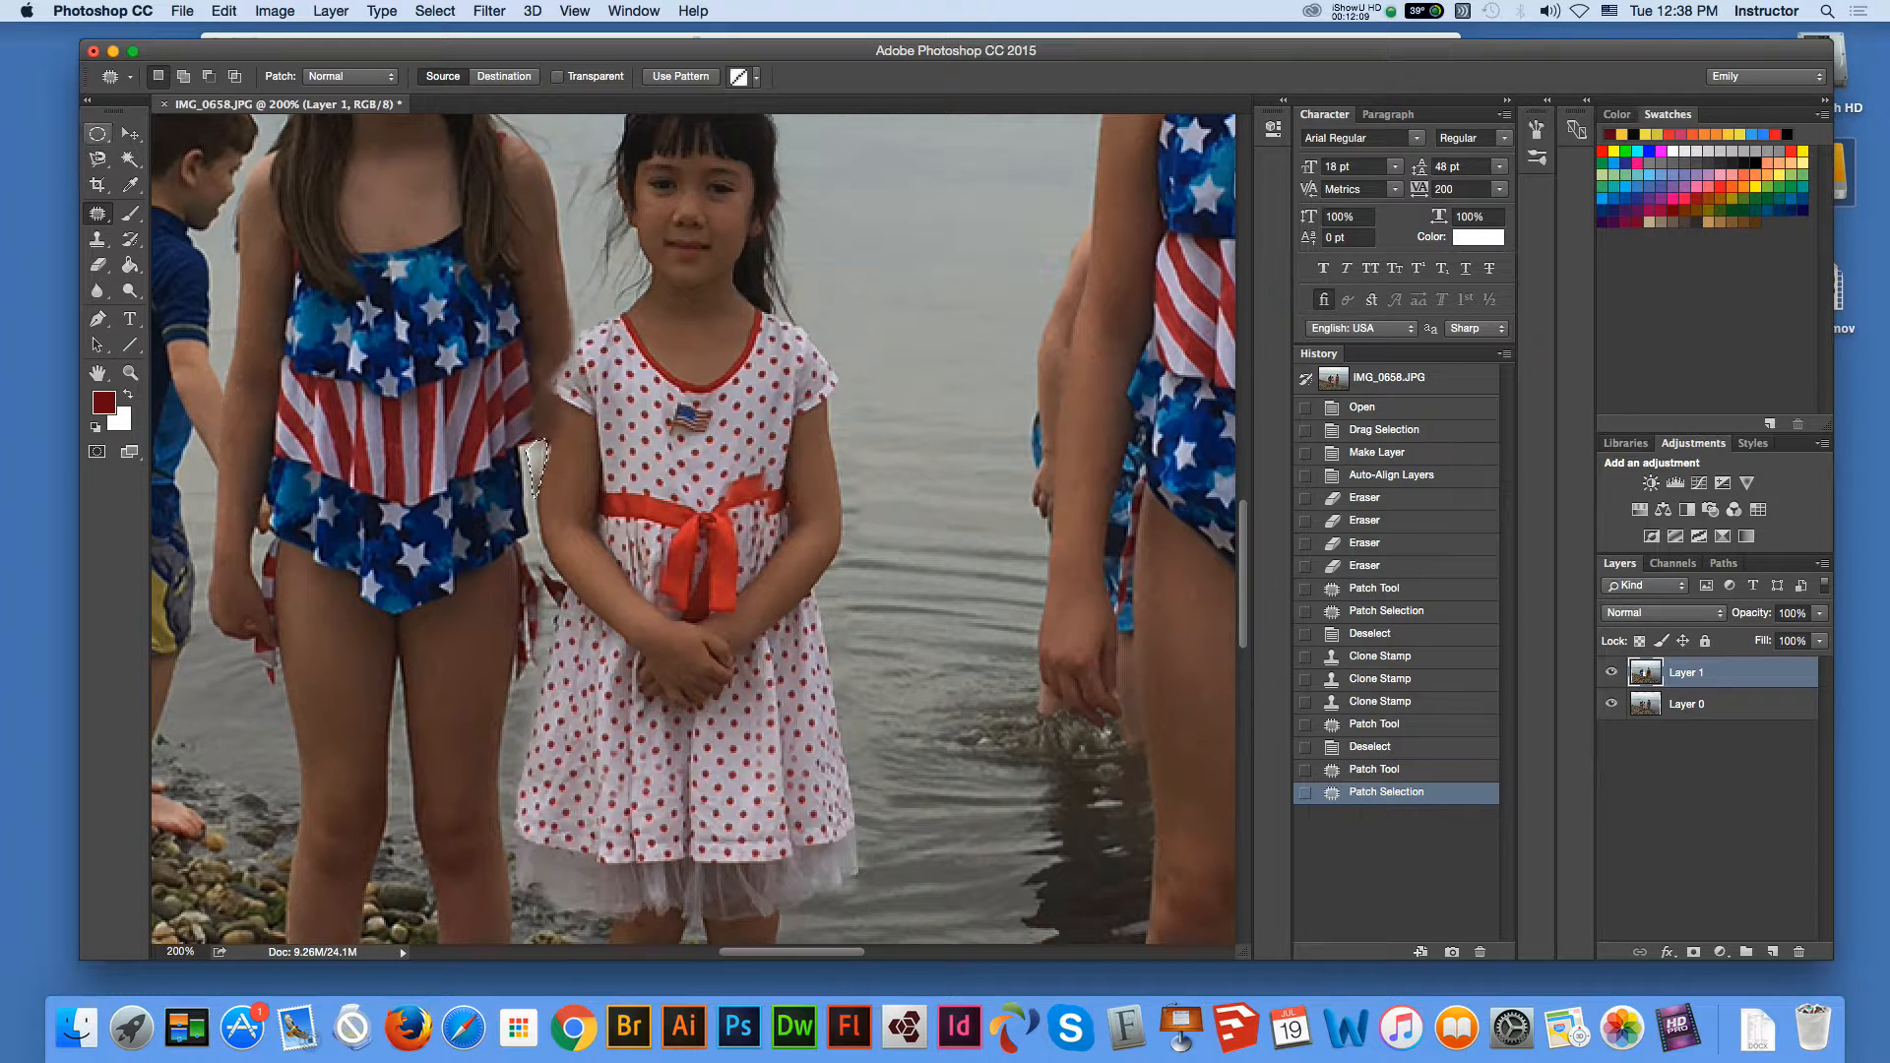
pyautogui.press('m')
pyautogui.press('super+d')
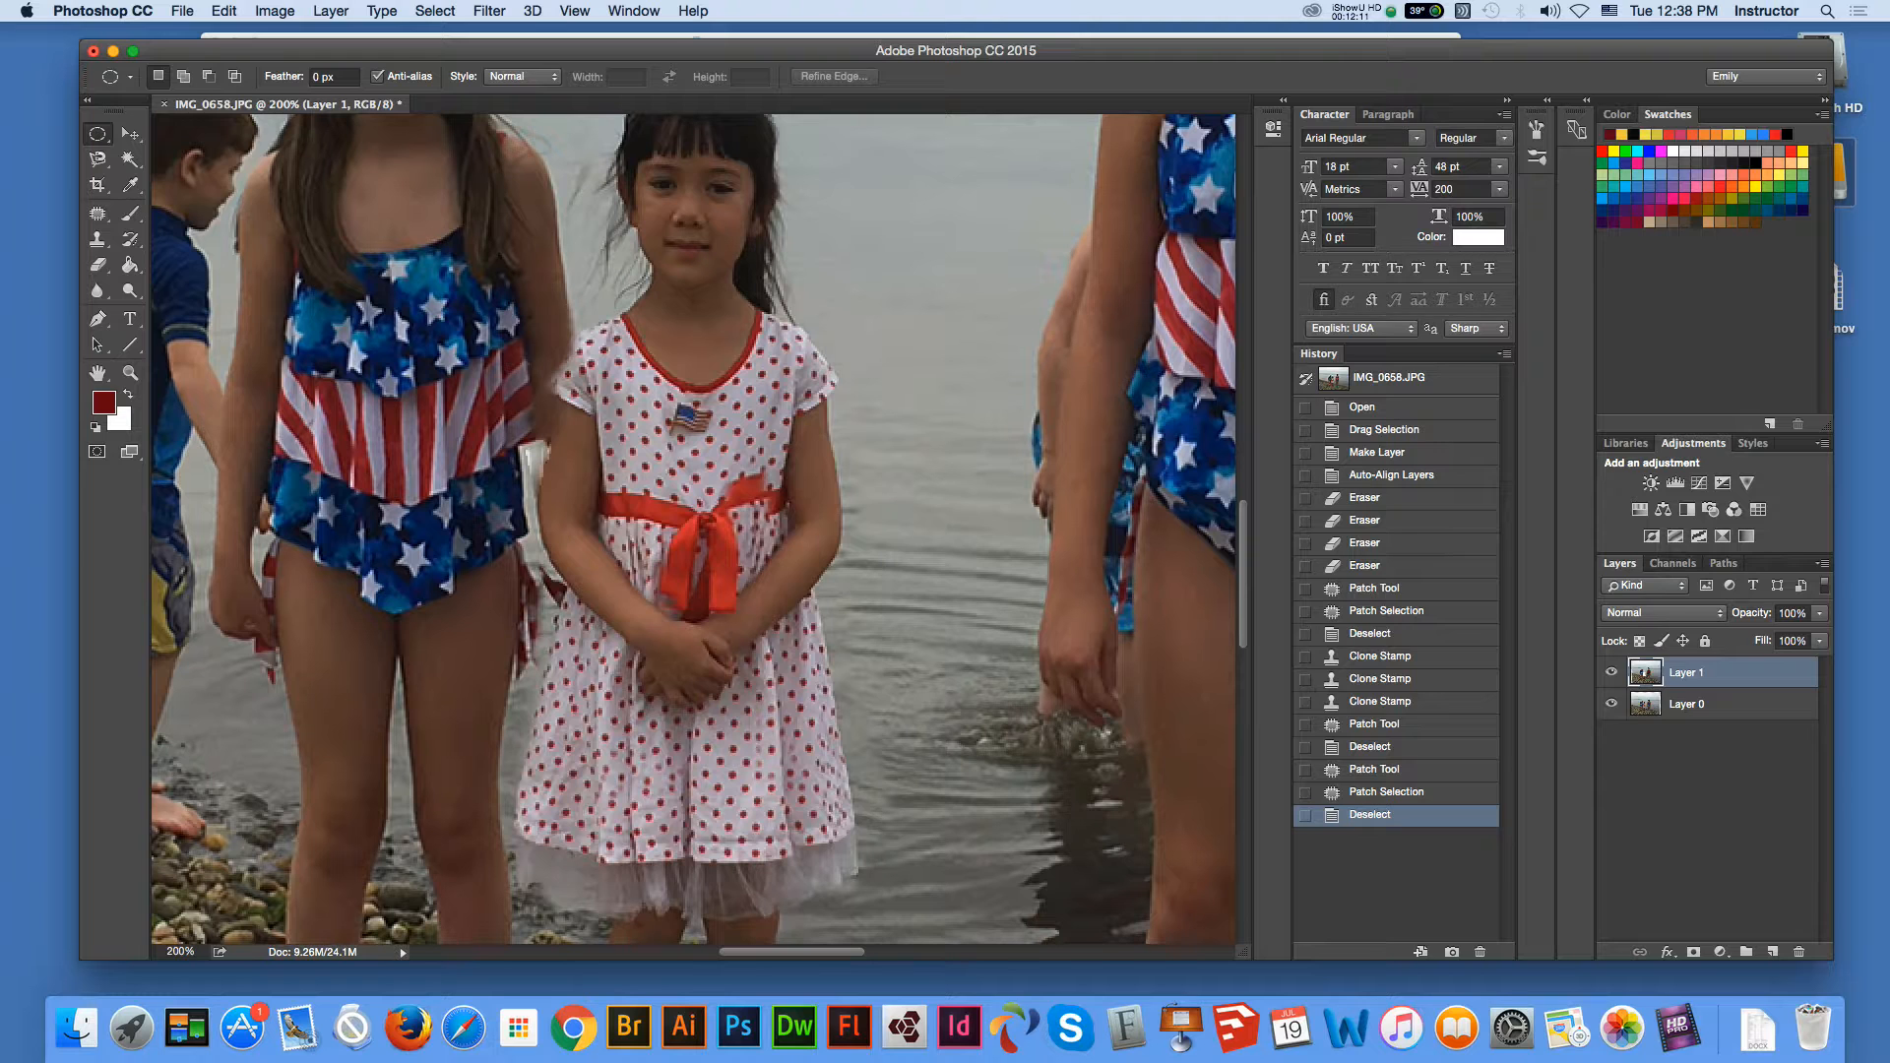
# Clean up the pale fringe along the star-swimsuit girl's arm above the dotted sleeve with a size 20 Clone Stamp on Layer 1.
pyautogui.click(130, 374)
pyautogui.click(633, 443)
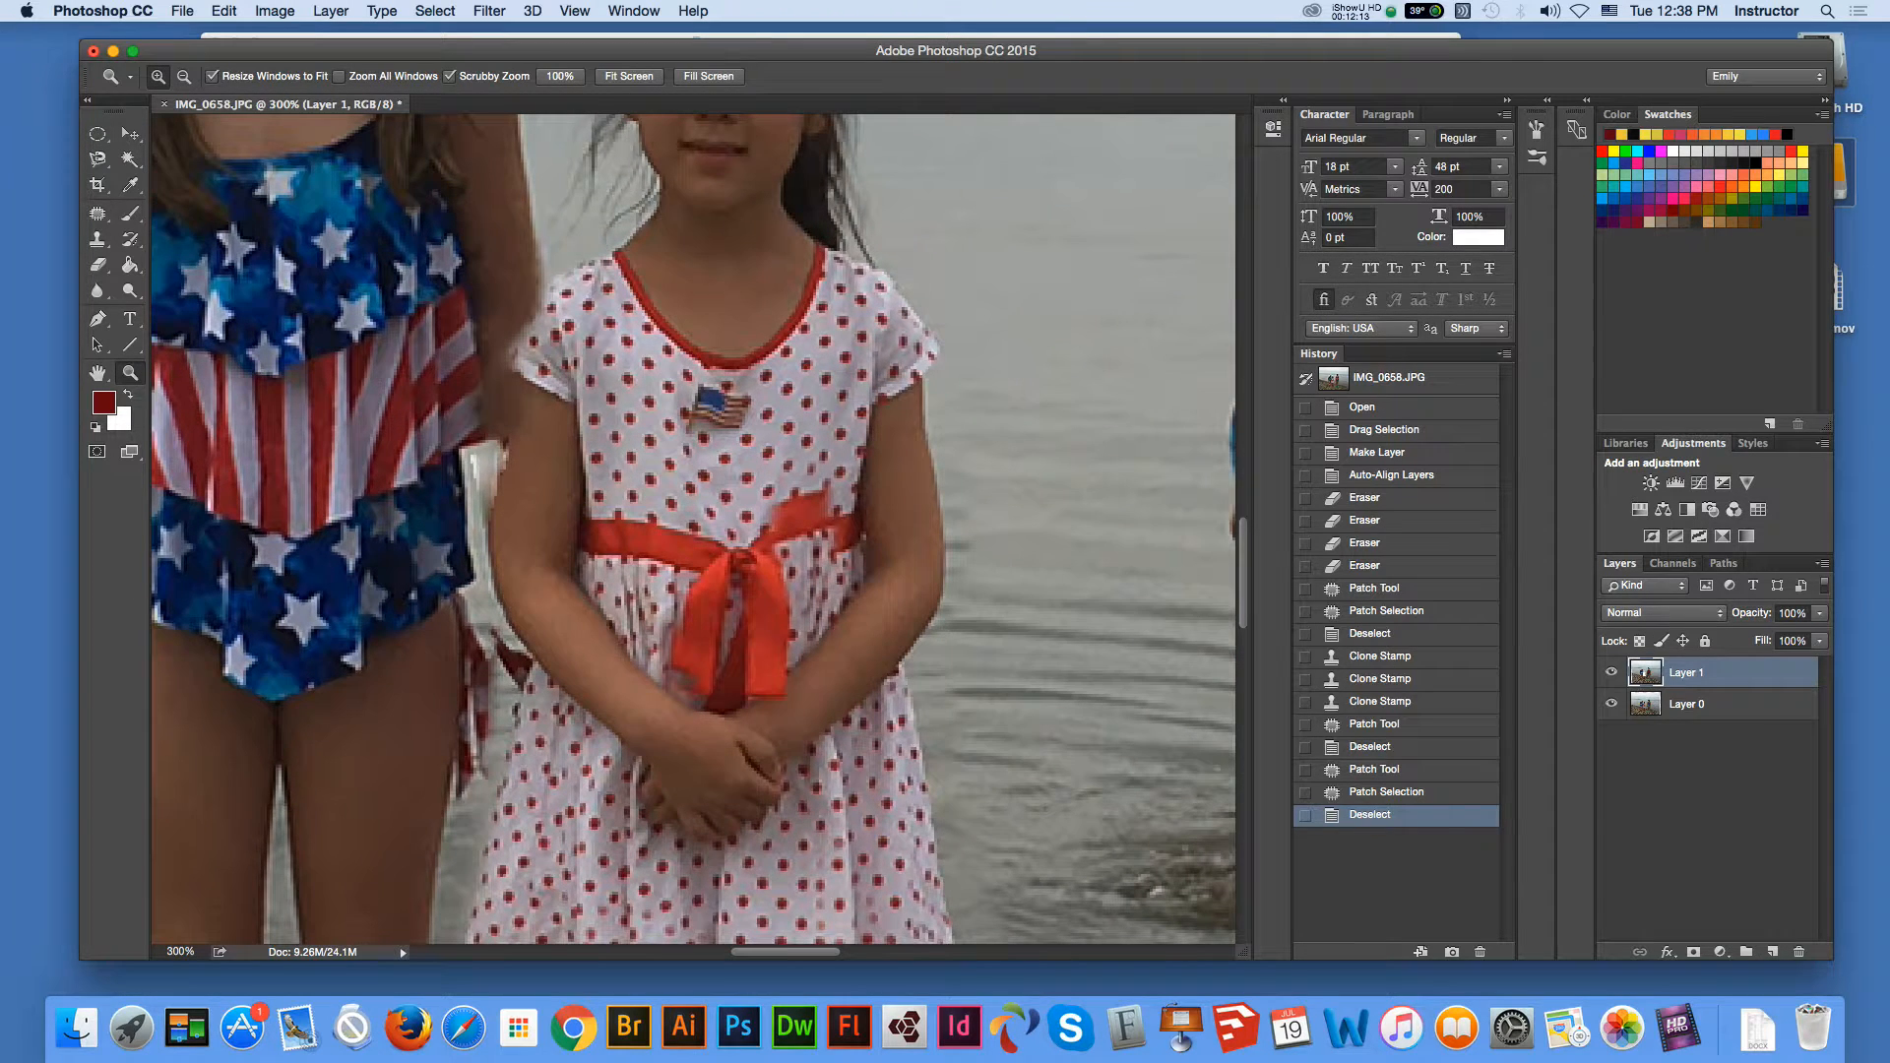
pyautogui.click(130, 134)
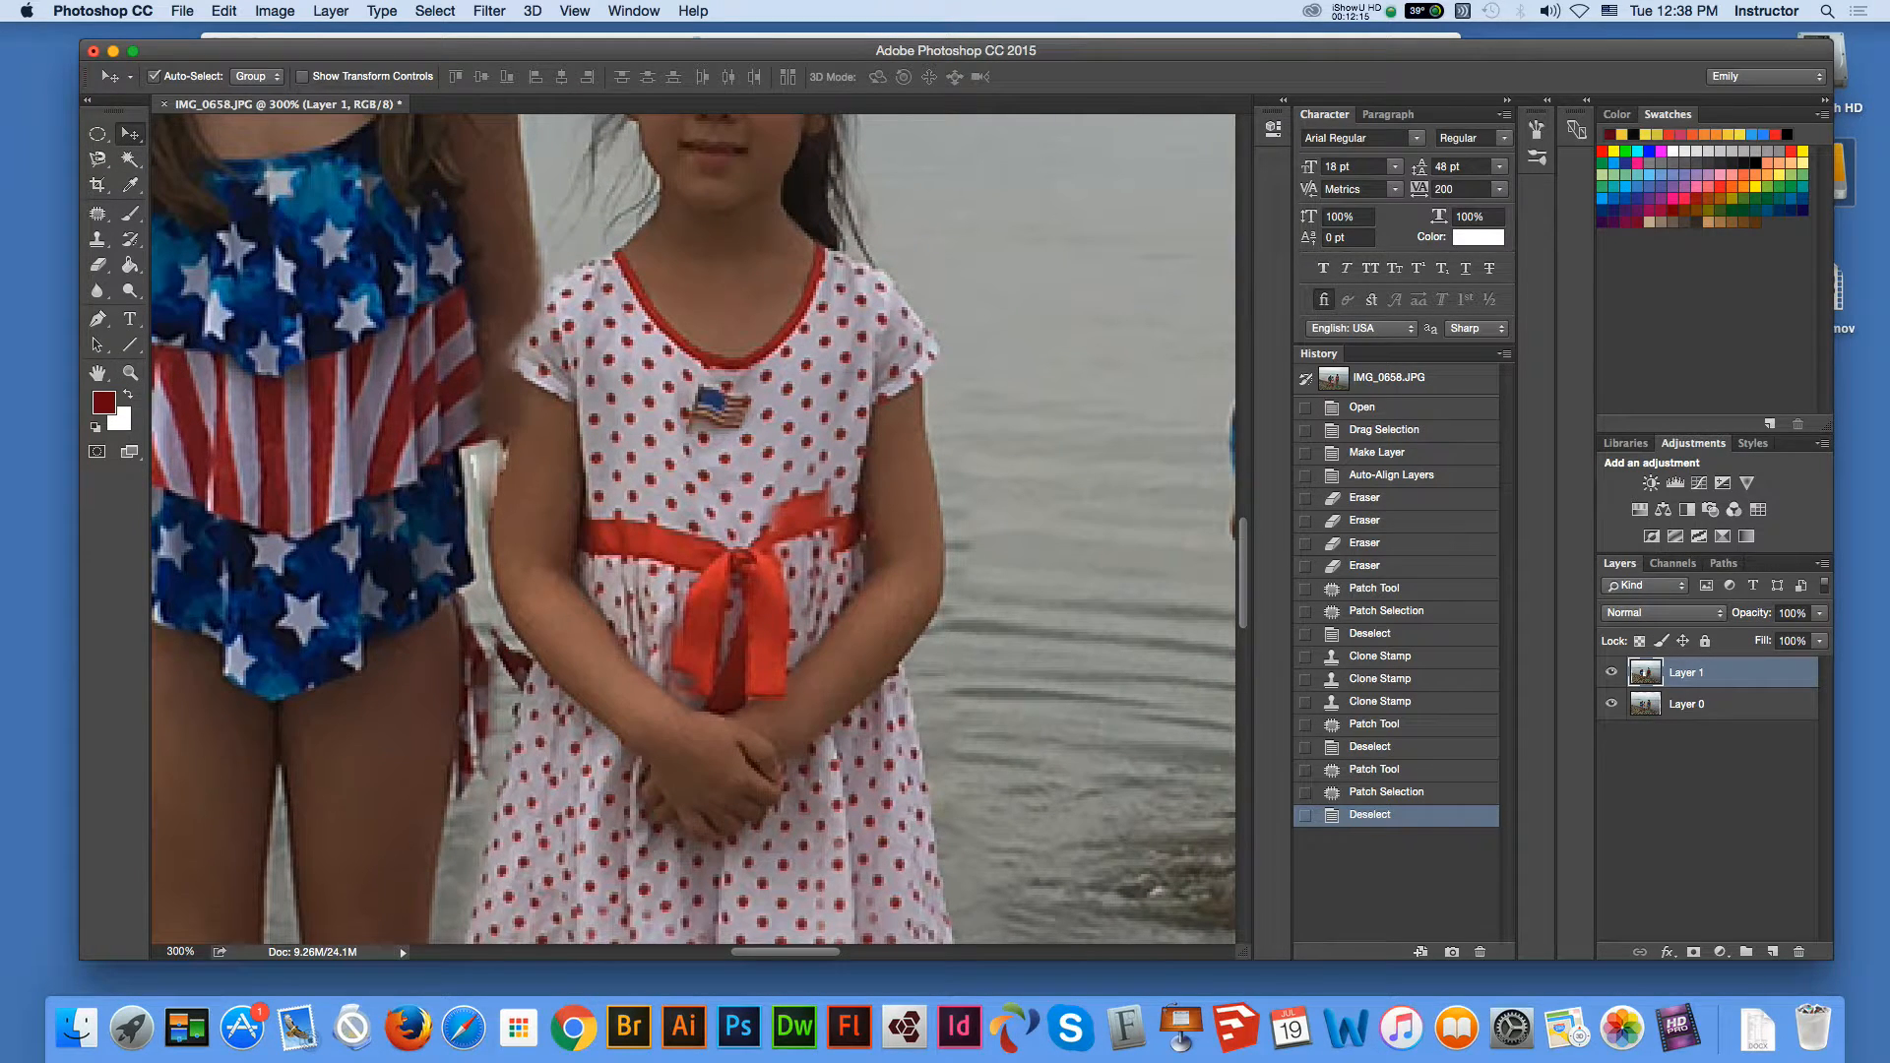
pyautogui.click(1612, 672)
pyautogui.click(1612, 673)
pyautogui.click(97, 134)
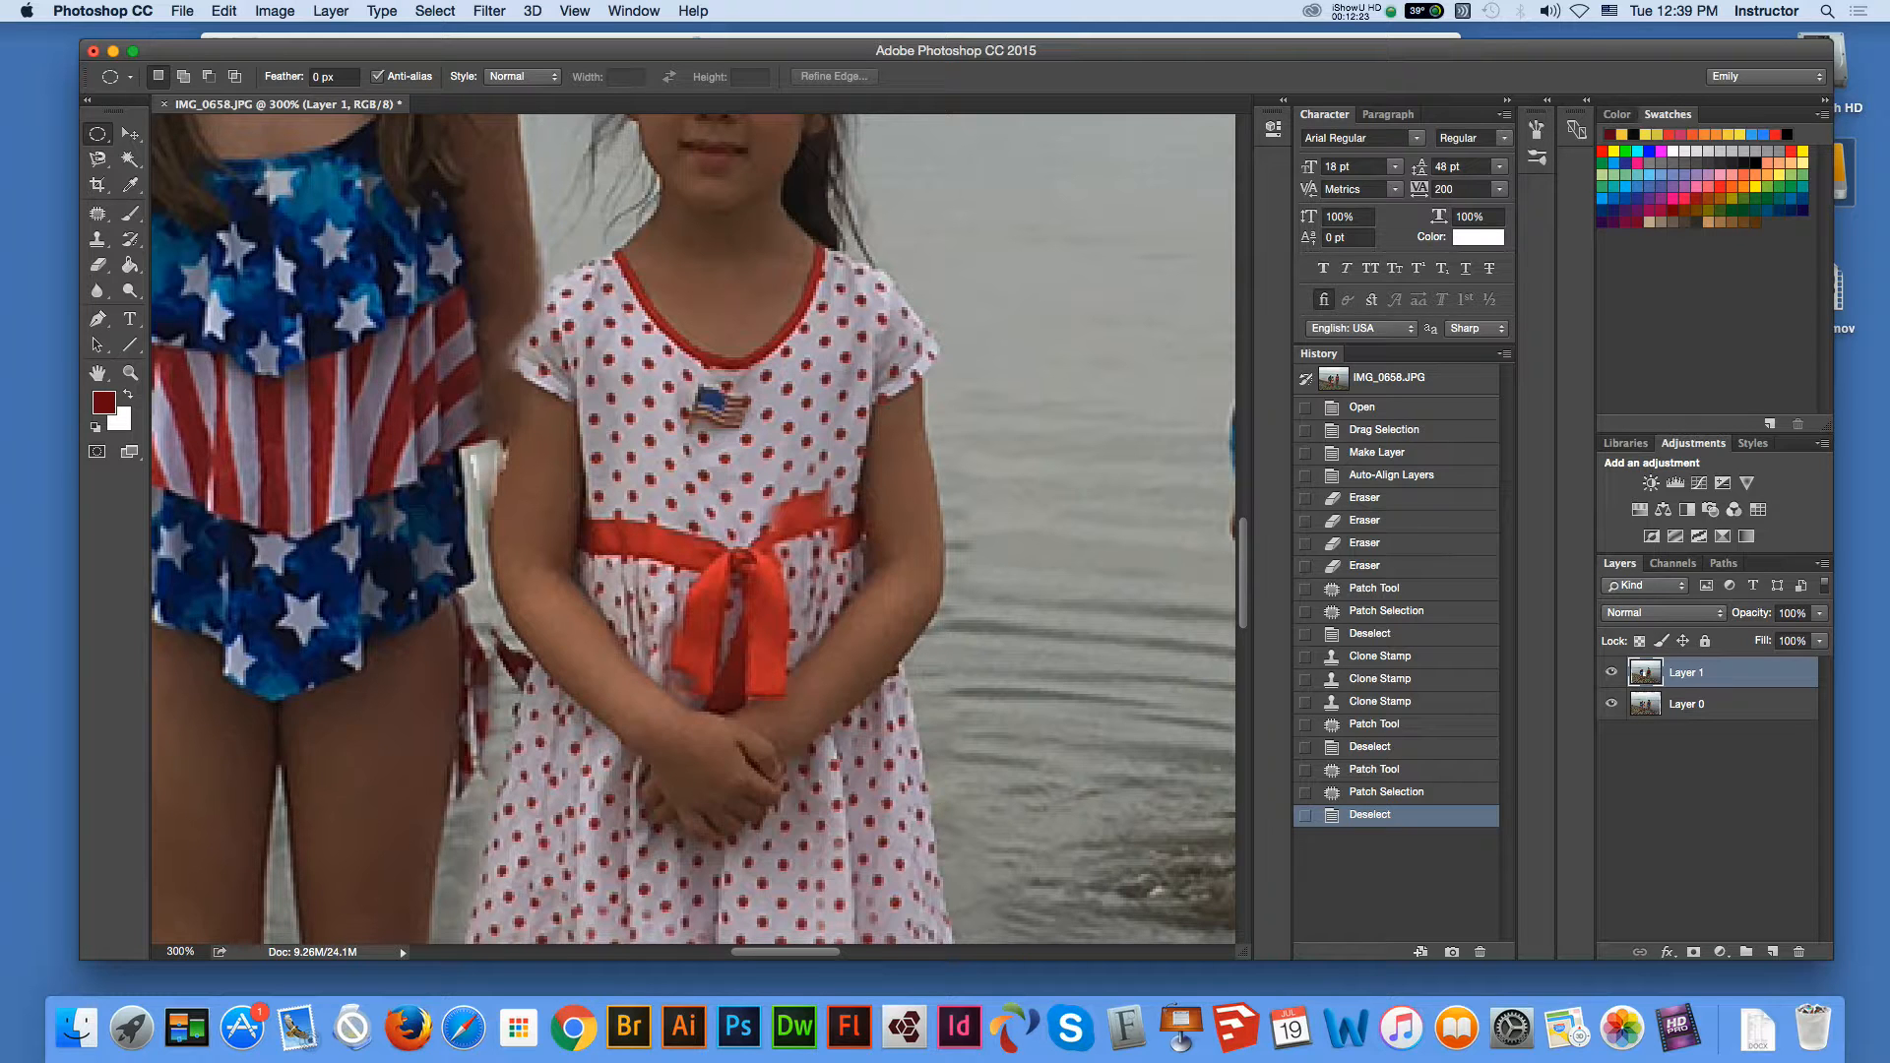
pyautogui.click(97, 240)
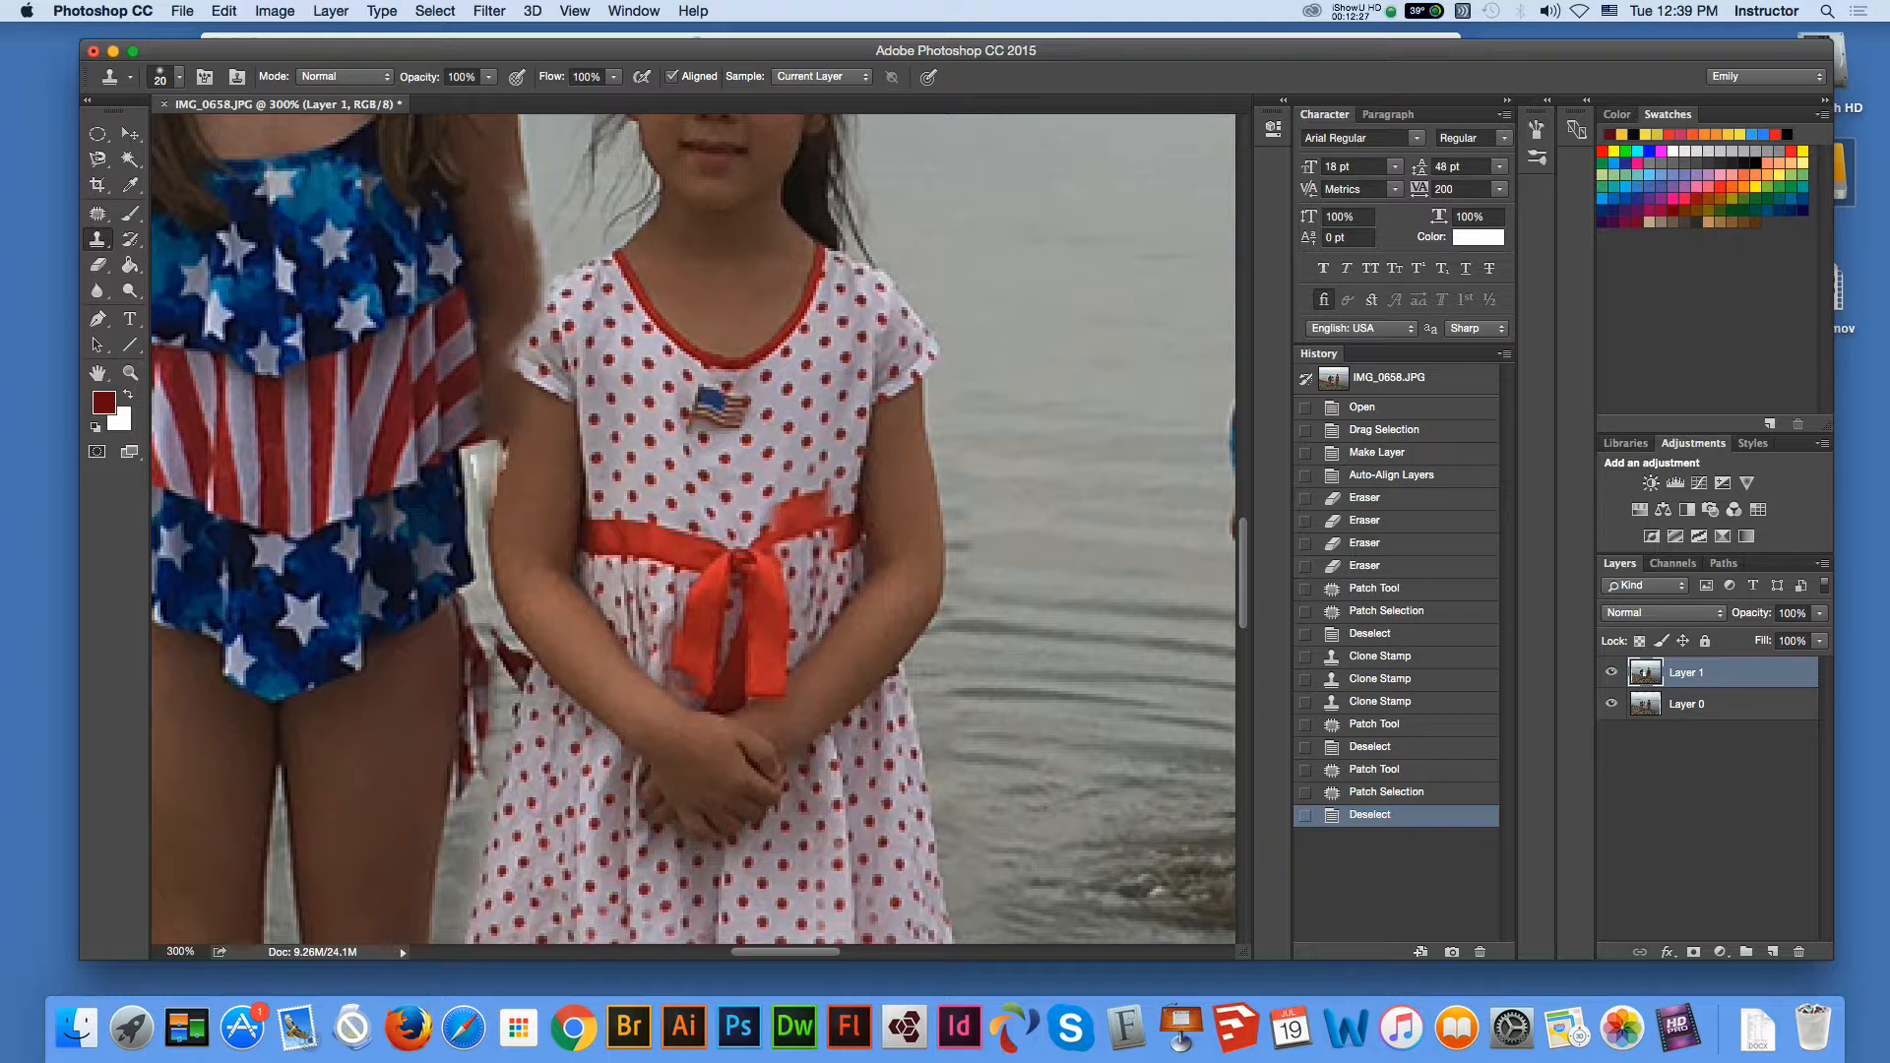
pyautogui.keyDown('alt'); pyautogui.click(533, 207); pyautogui.keyUp('alt')
pyautogui.moveTo(536, 256); pyautogui.dragTo(536, 283)
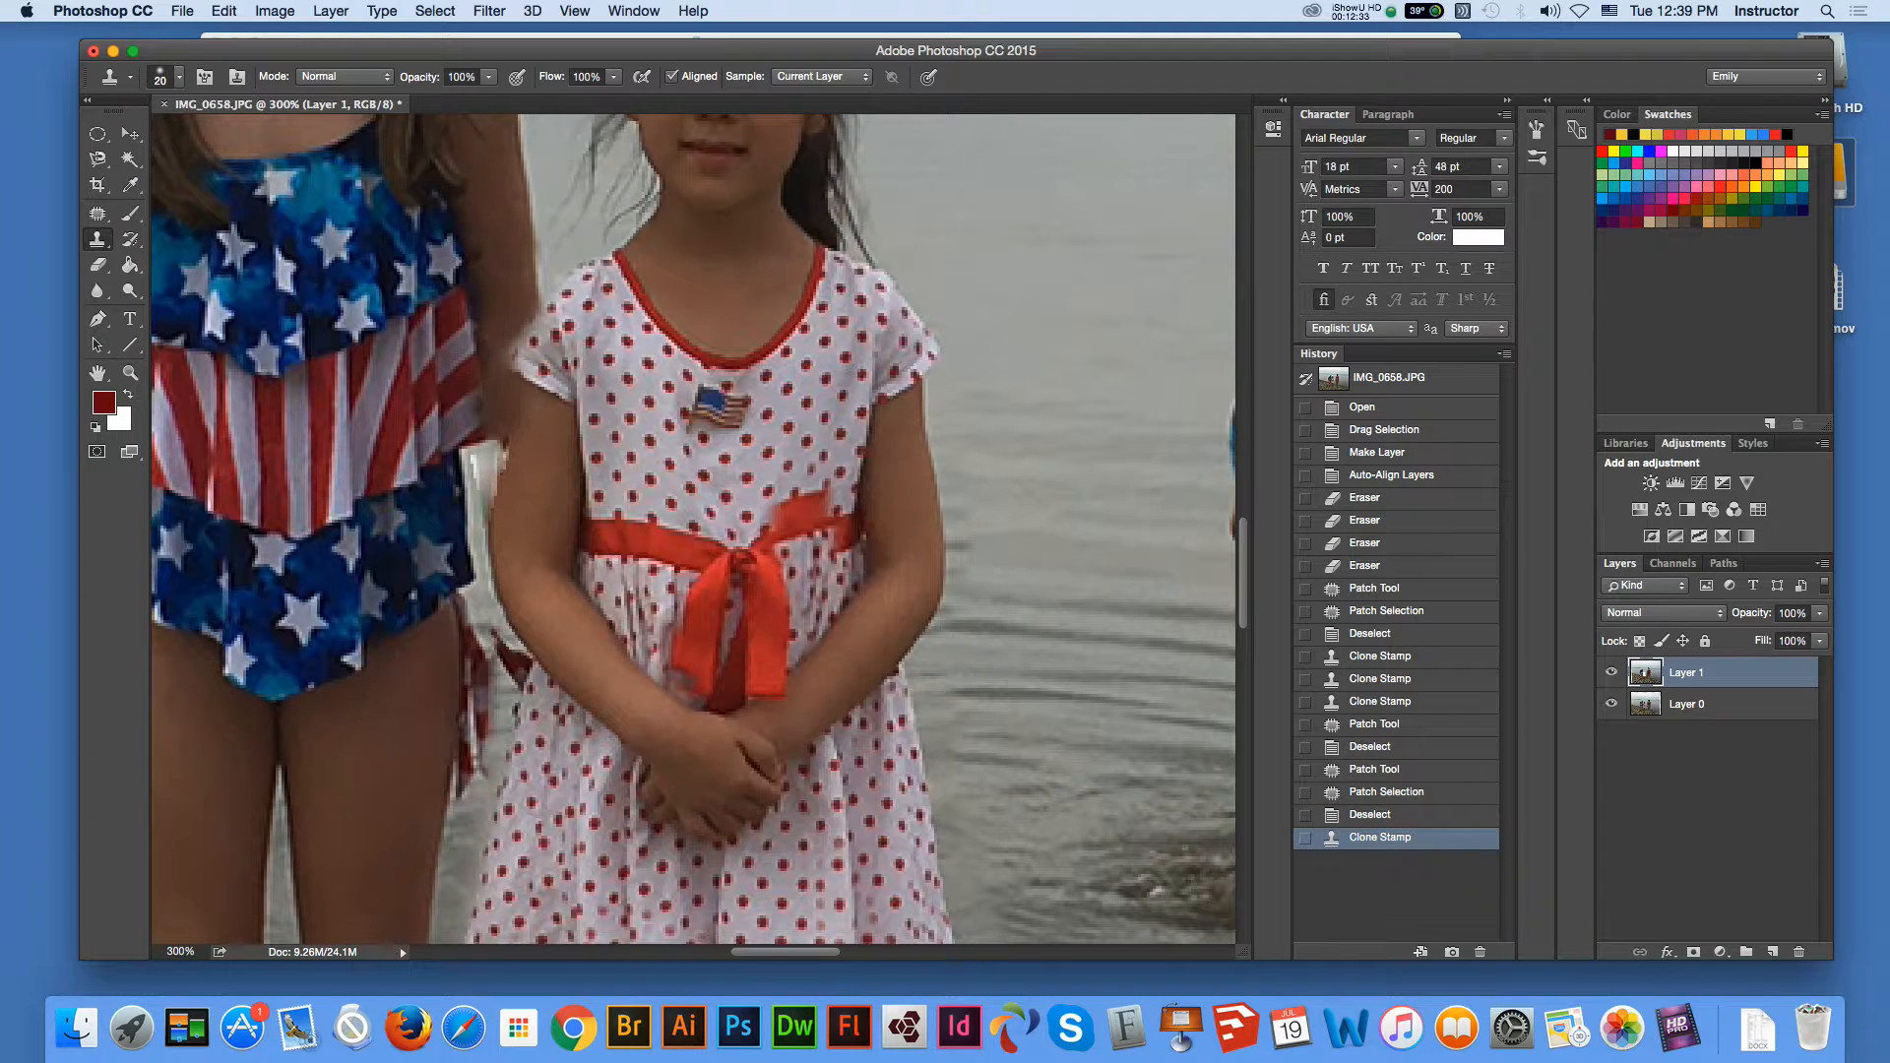
pyautogui.click(504, 264)
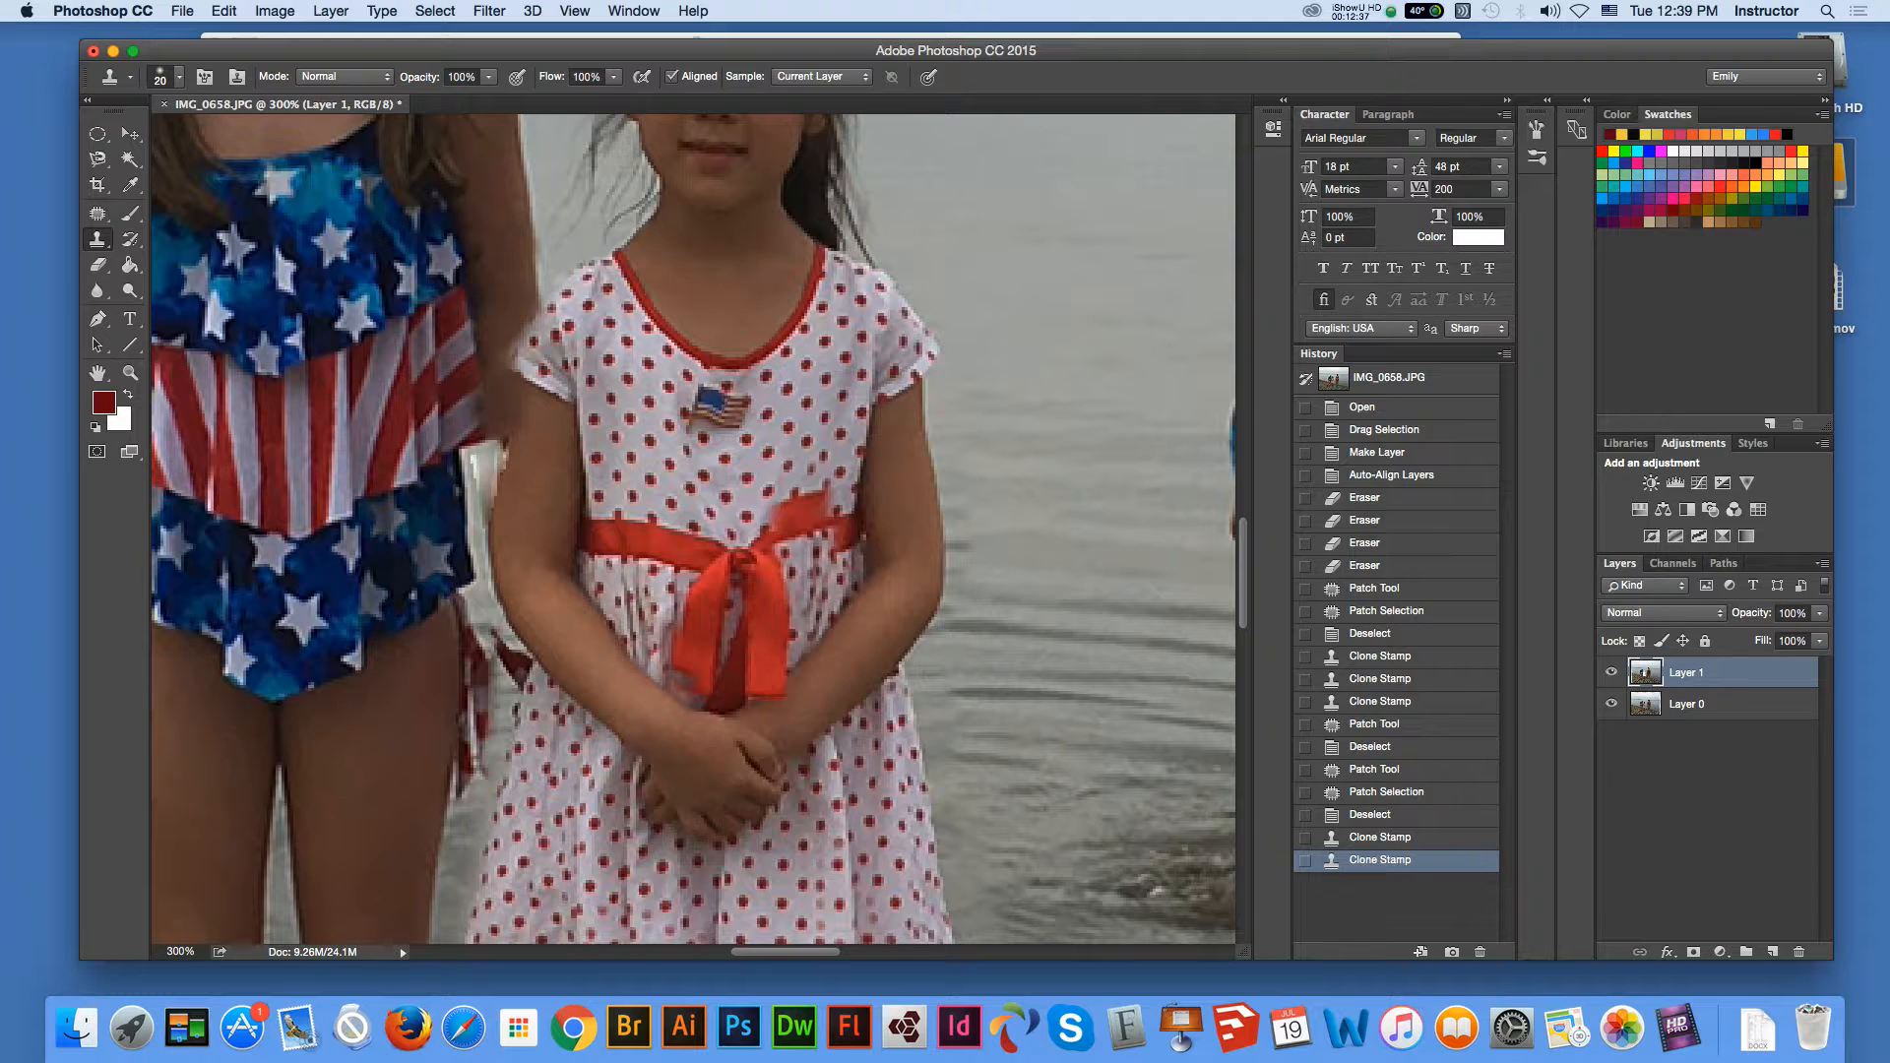
pyautogui.click(507, 288)
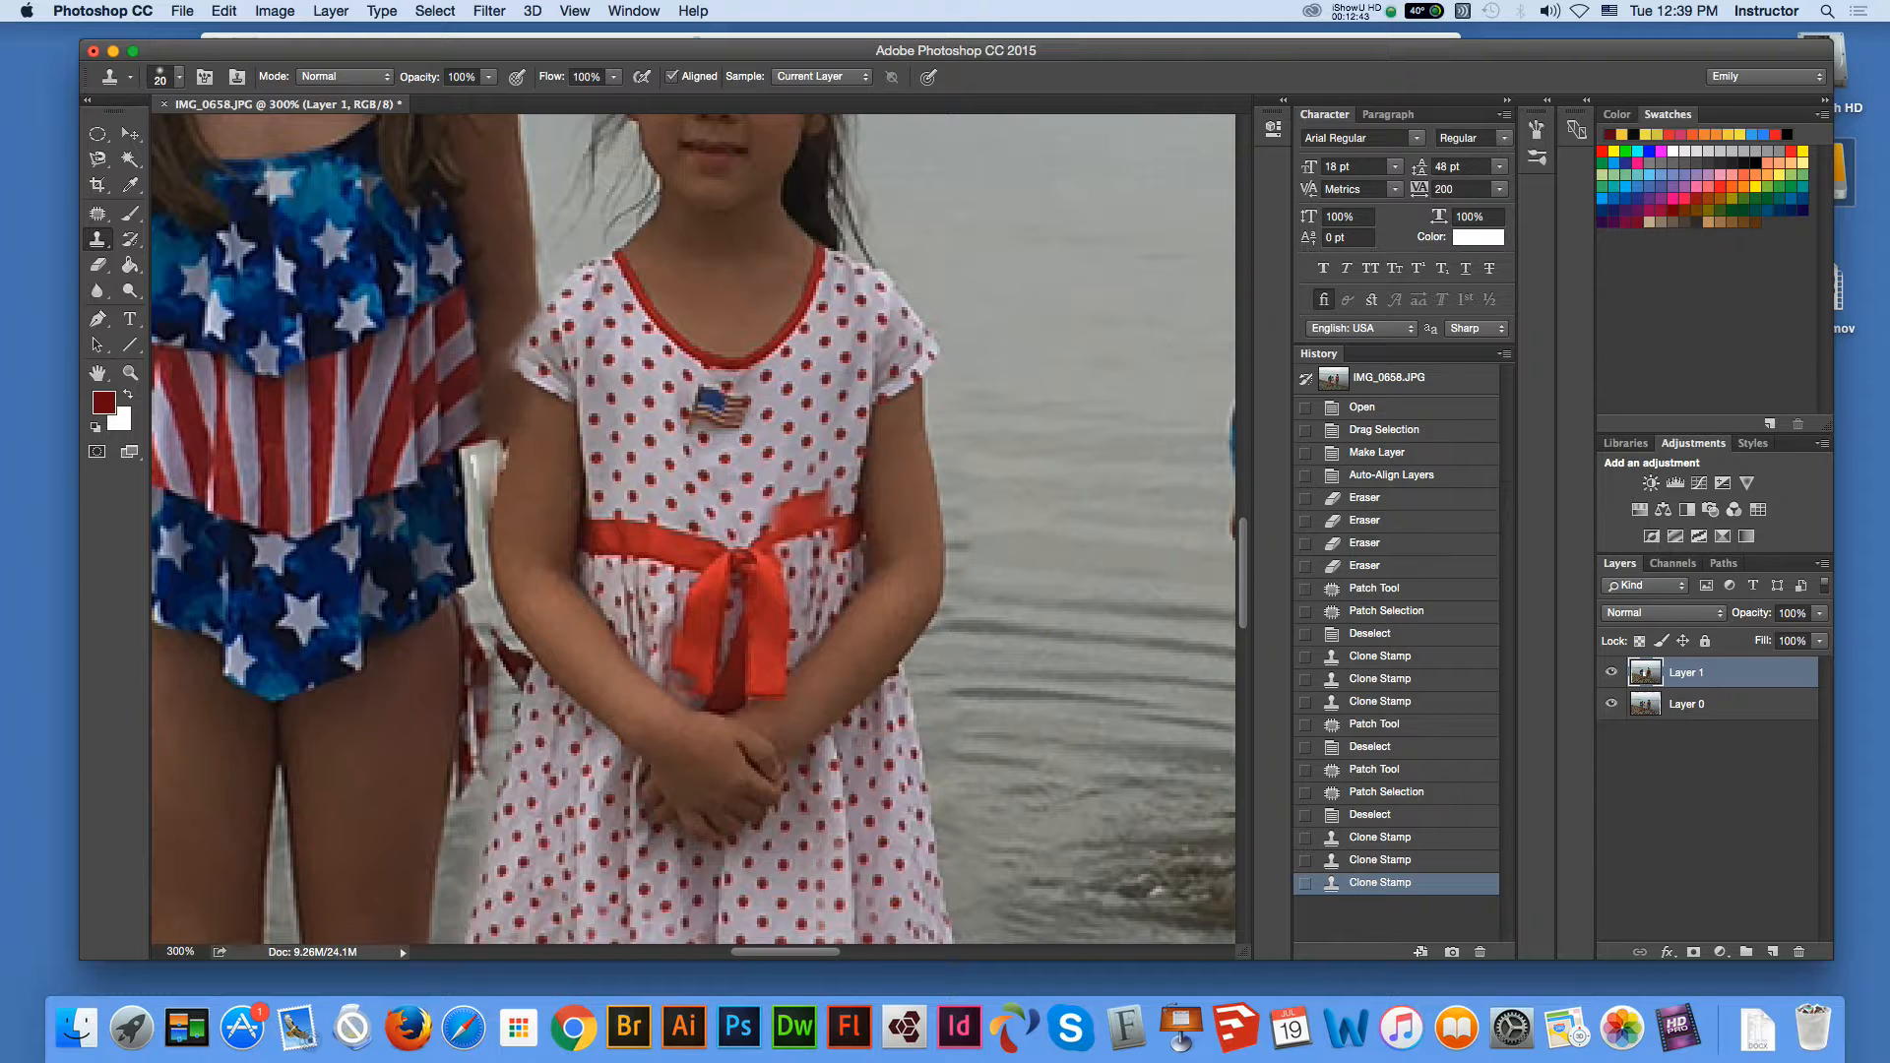
pyautogui.click(497, 264)
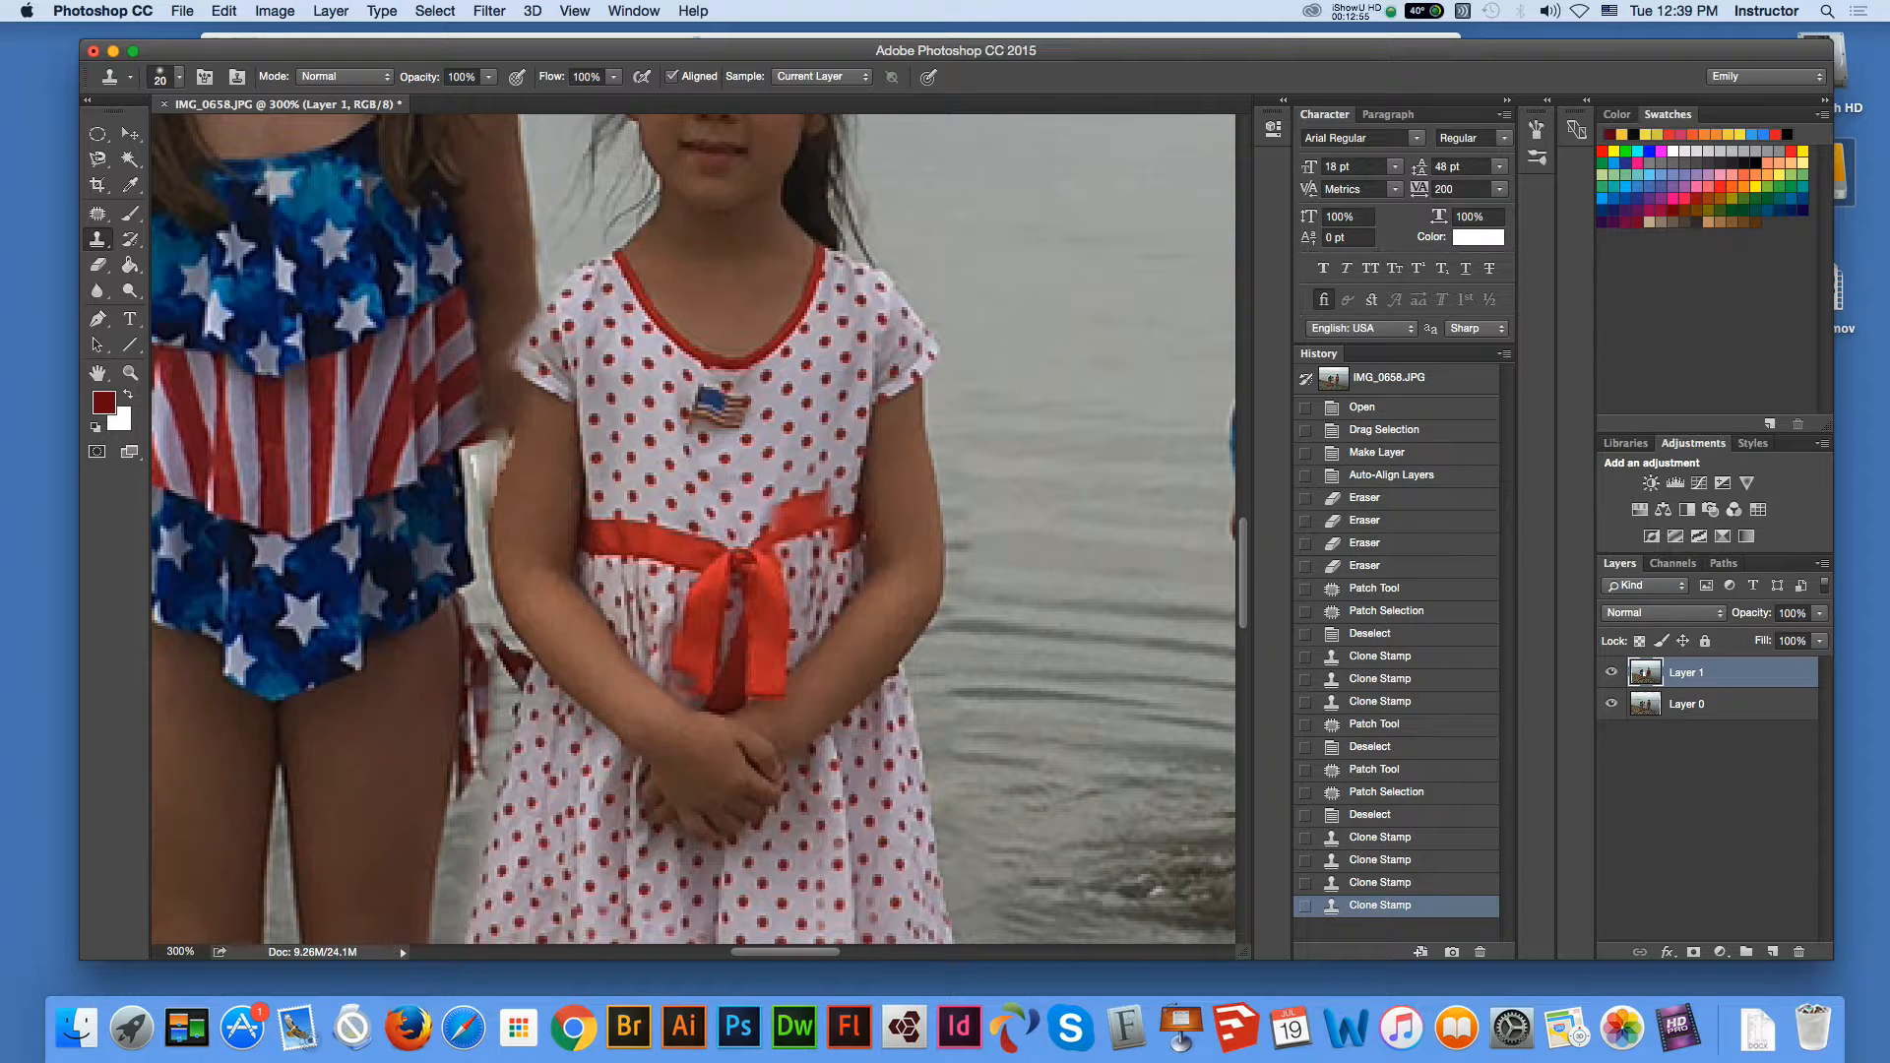
# Retouch the lower edge of the girl's arm and the gap beside the dotted sleeve with smaller Clone Stamp brushes.
pyautogui.moveTo(508, 447); pyautogui.dragTo(500, 435)
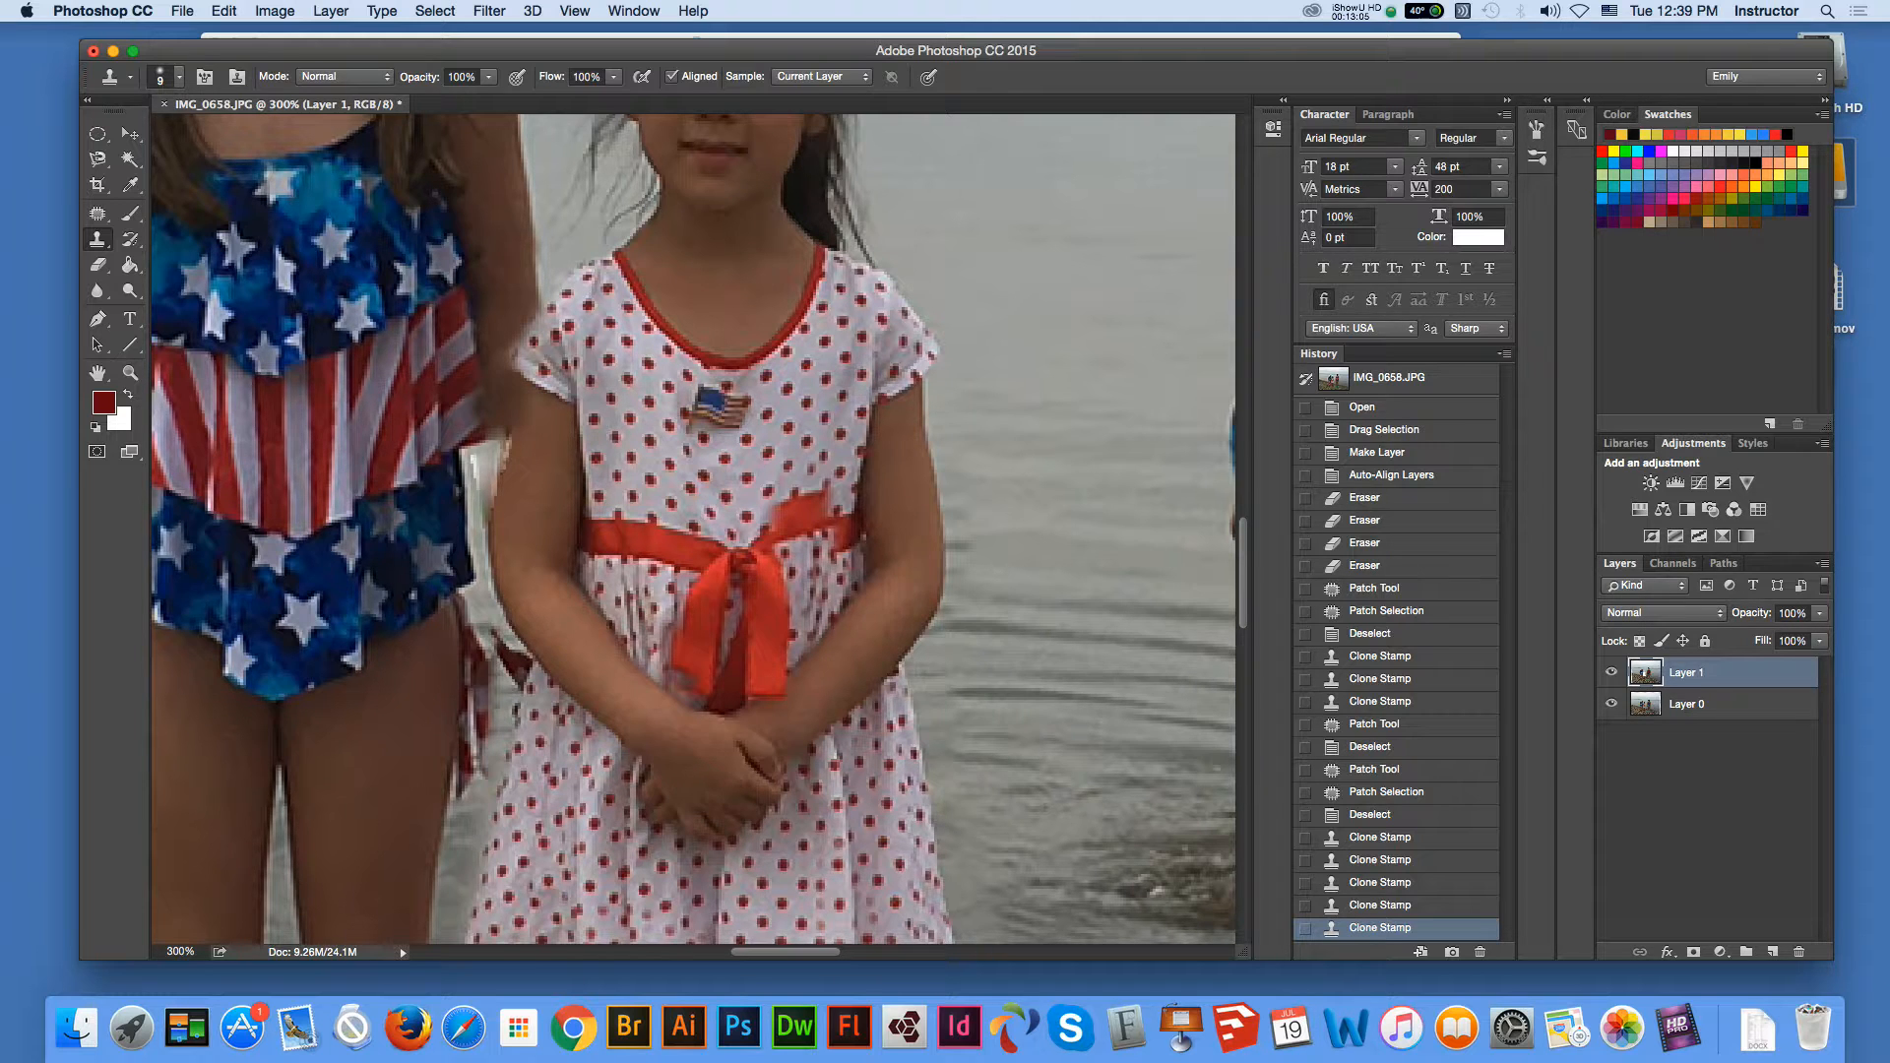
pyautogui.moveTo(503, 396); pyautogui.dragTo(498, 445)
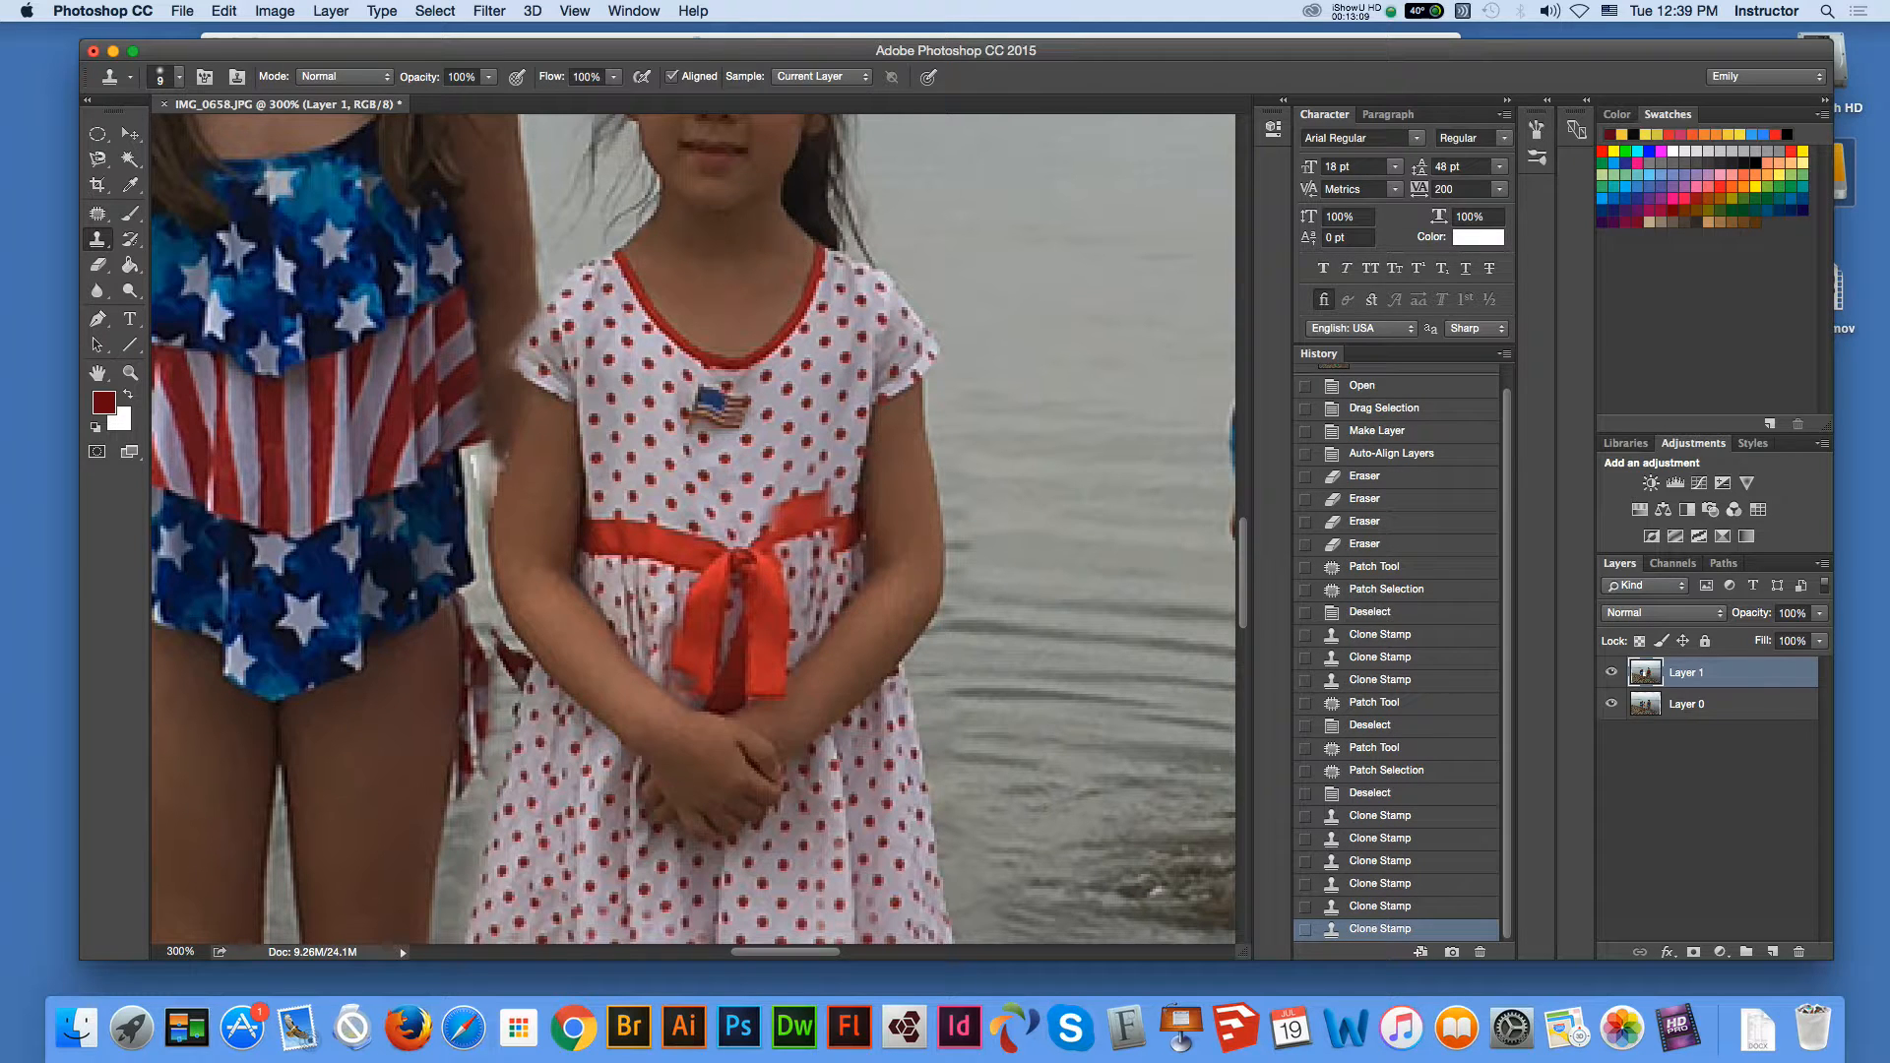
pyautogui.click(499, 459)
pyautogui.click(496, 468)
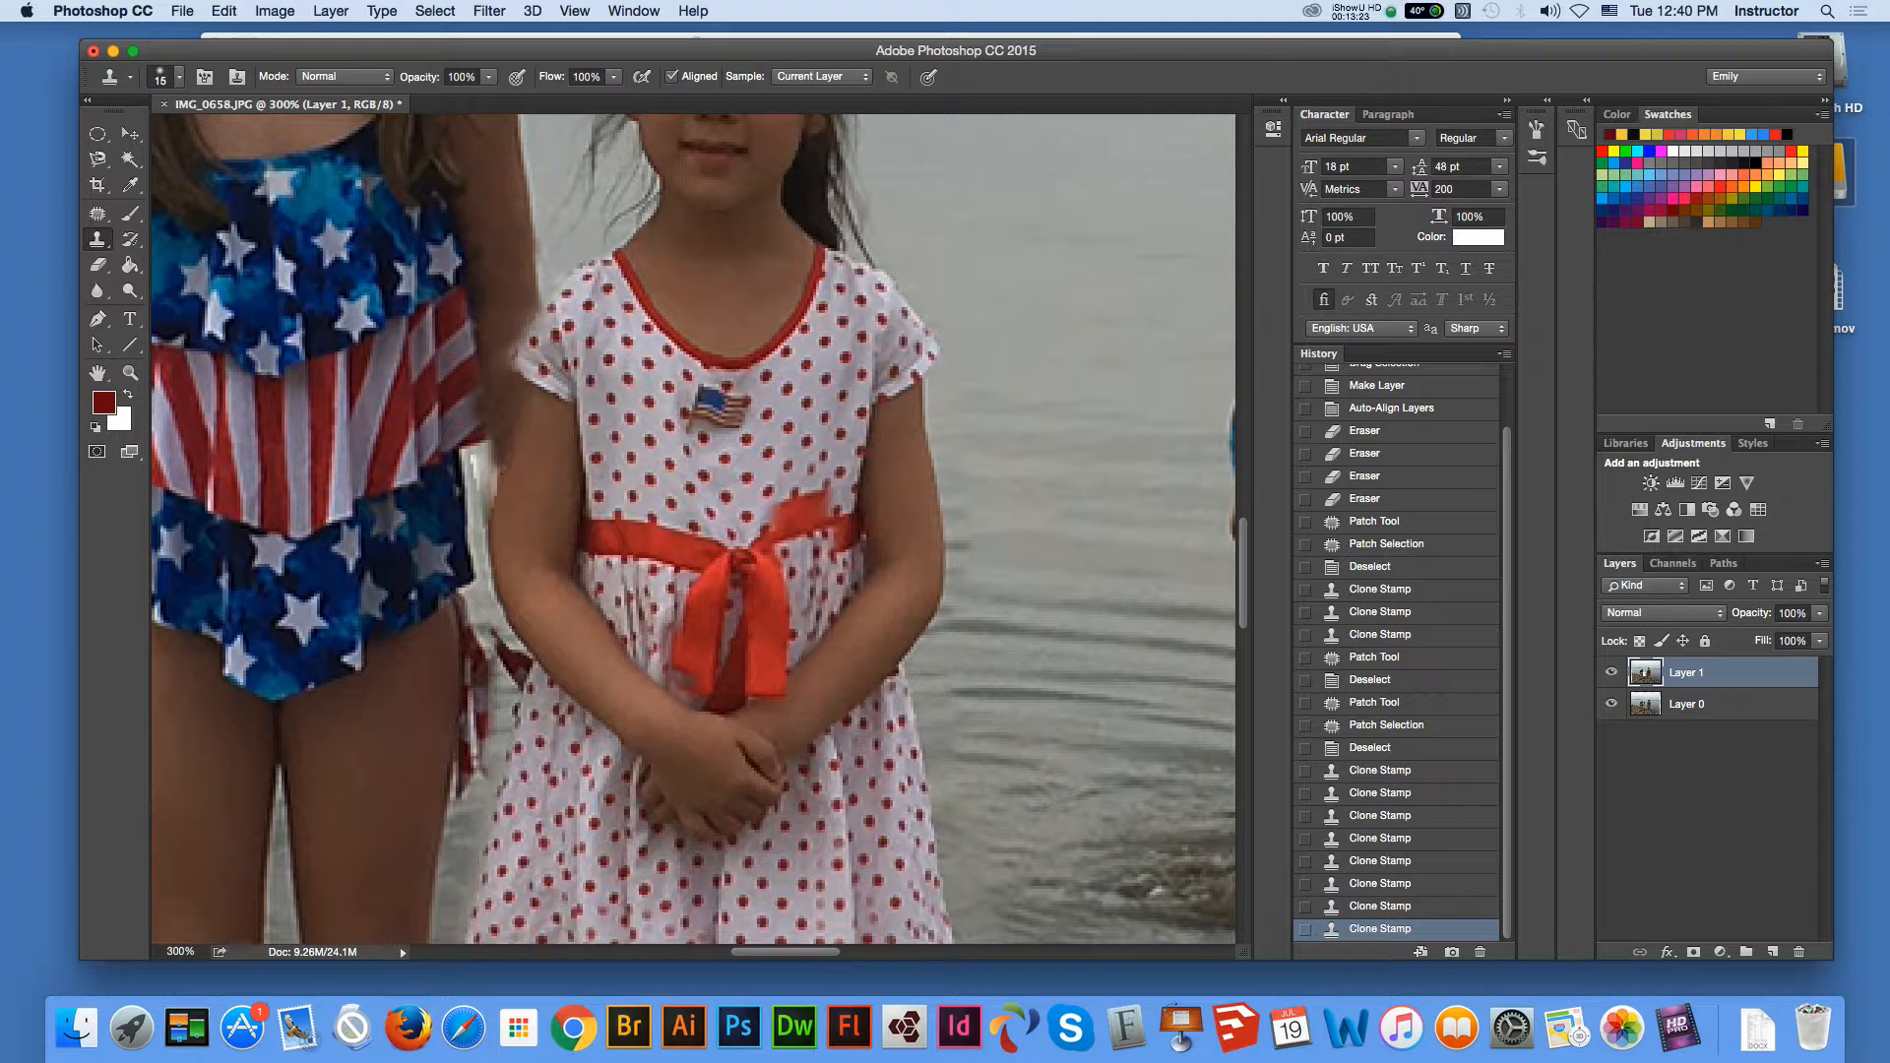
pyautogui.moveTo(521, 329); pyautogui.dragTo(516, 346)
pyautogui.press('super+z')
pyautogui.click(690, 690)
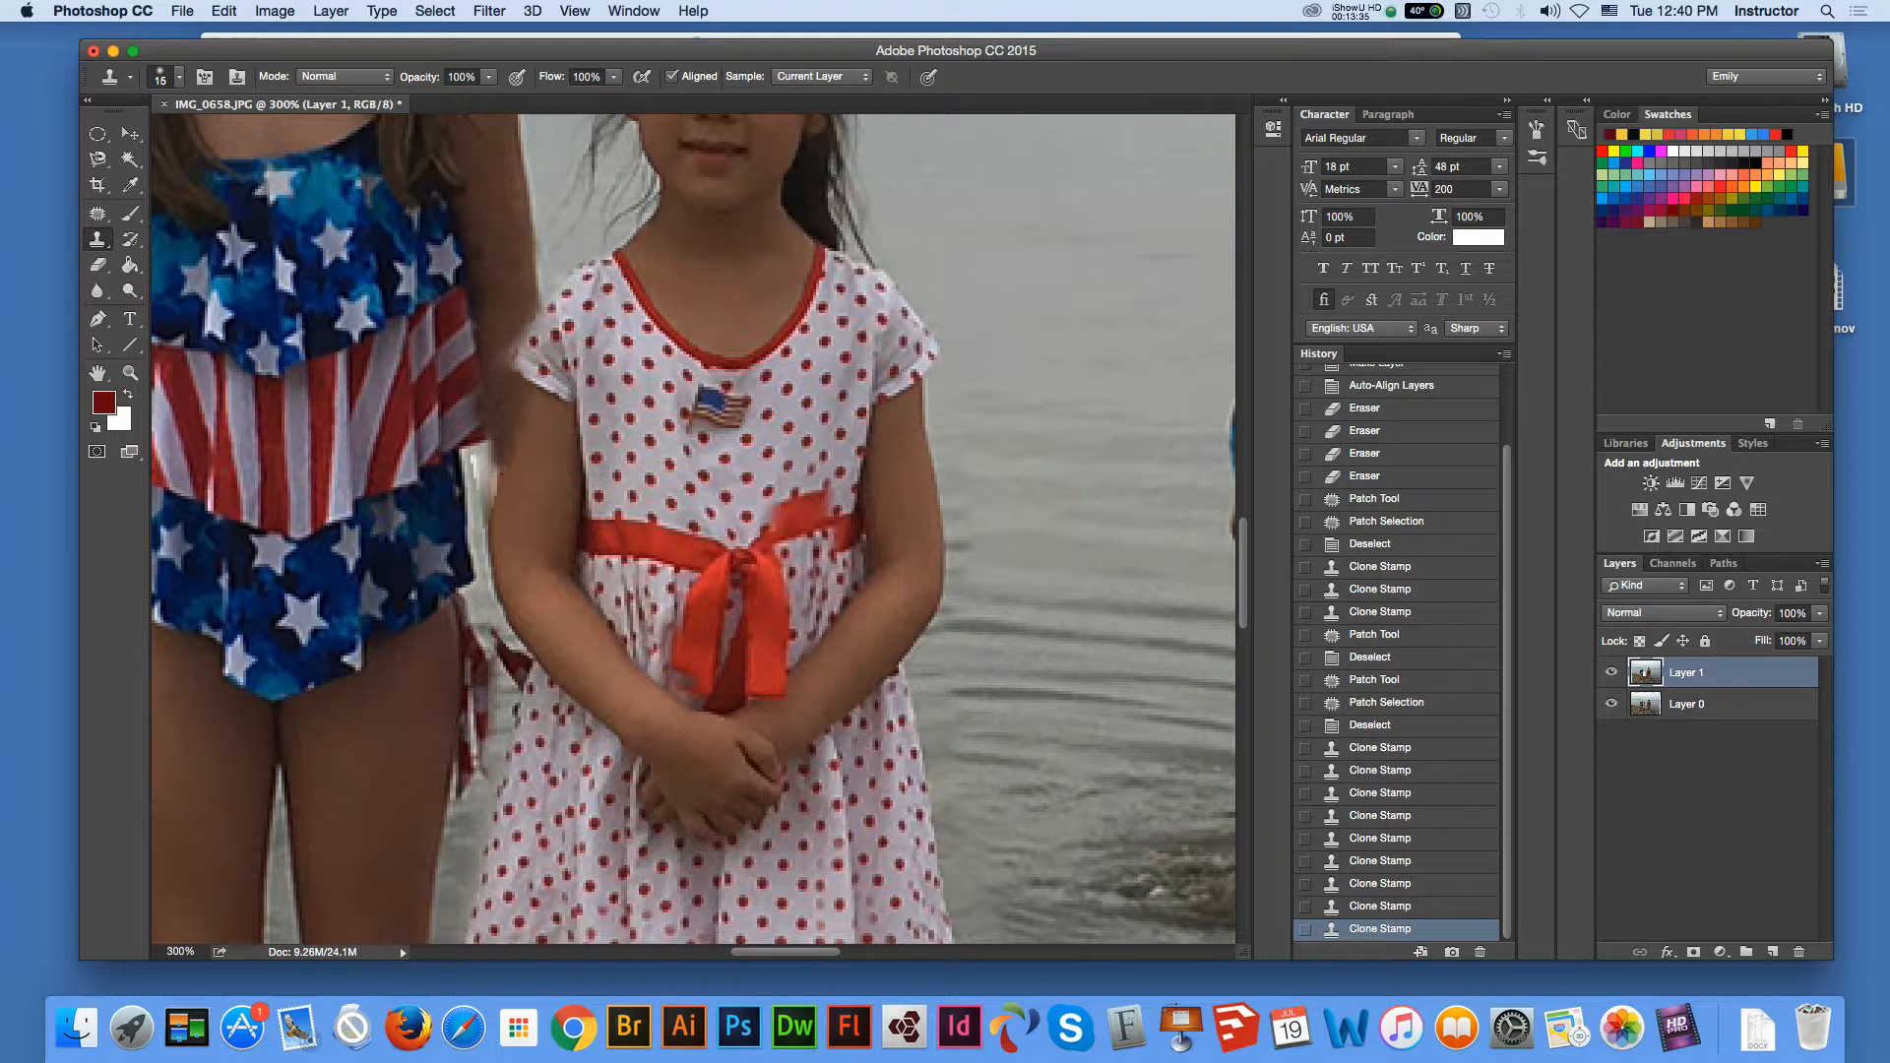
pyautogui.click(731, 611)
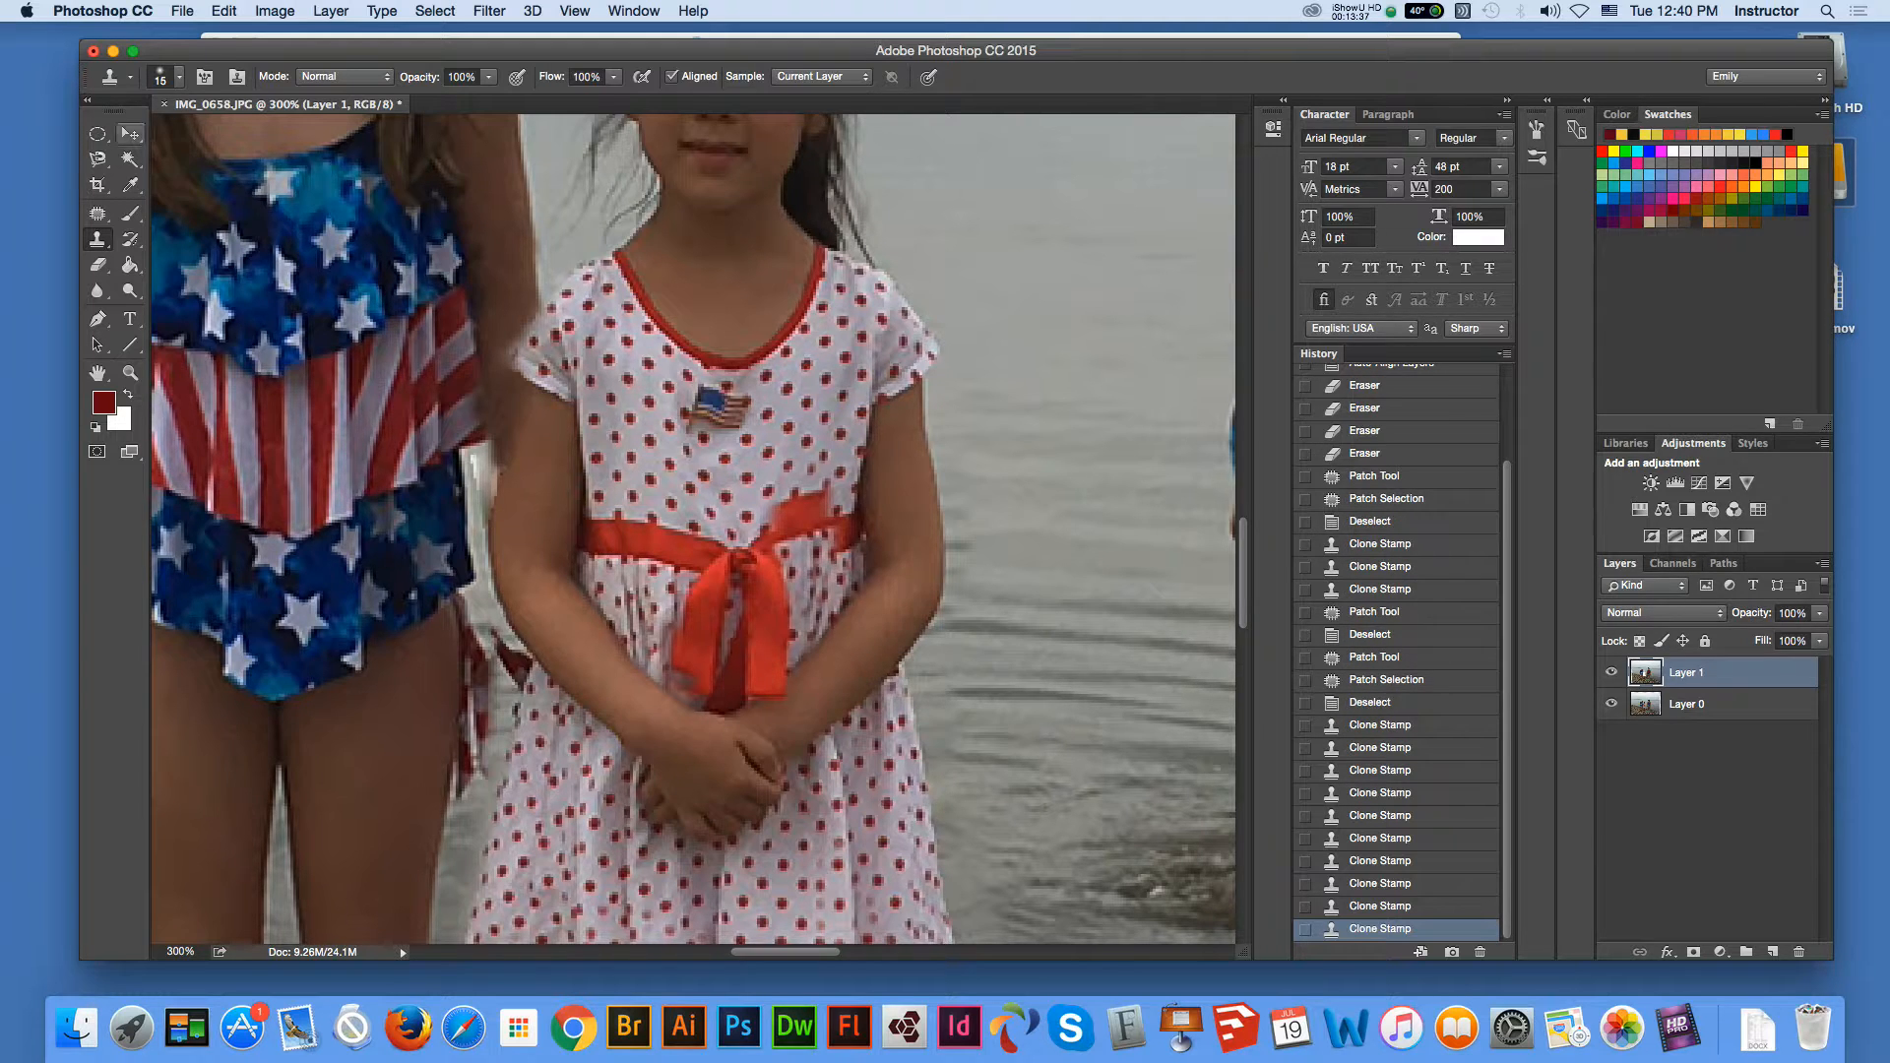
# Select the partly hidden person behind the tallest girl's arm with the Patch Tool and patch the strip from the adjacent water.
pyautogui.click(130, 133)
pyautogui.press('super+1')
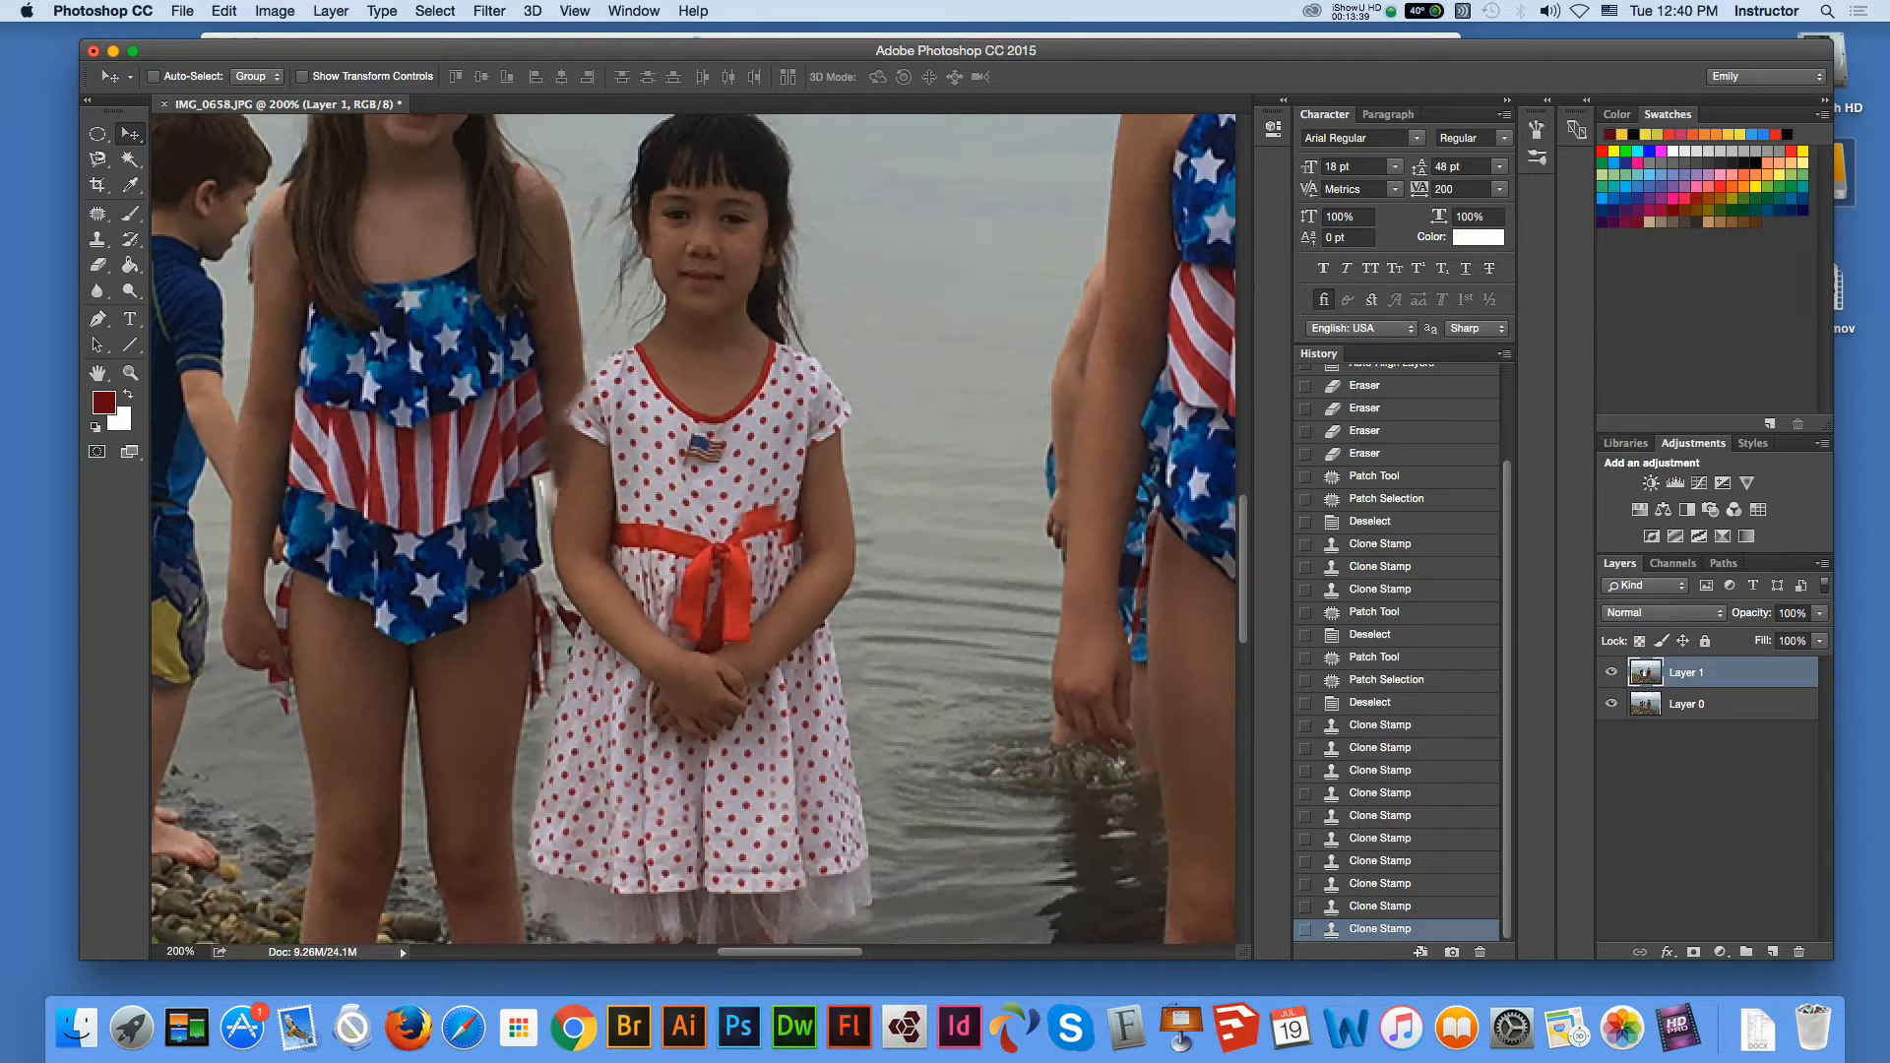
pyautogui.press('h')
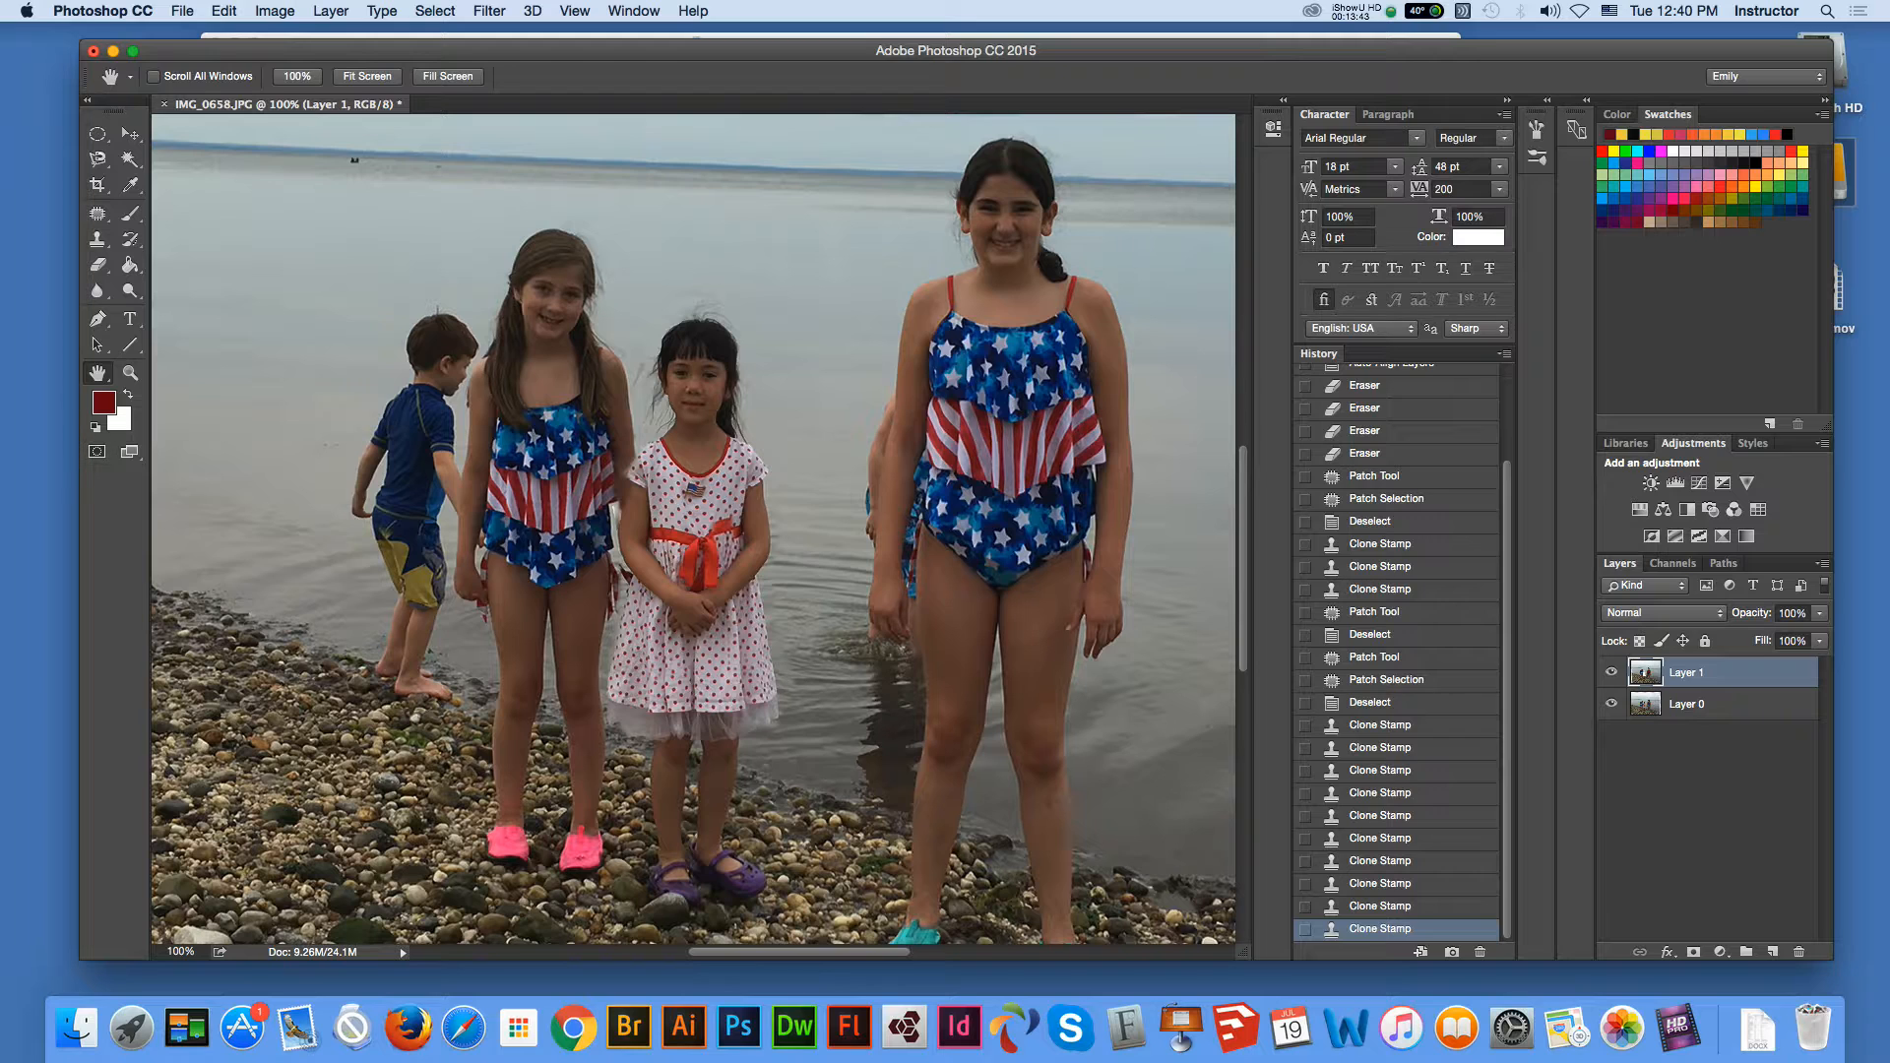
pyautogui.press('z')
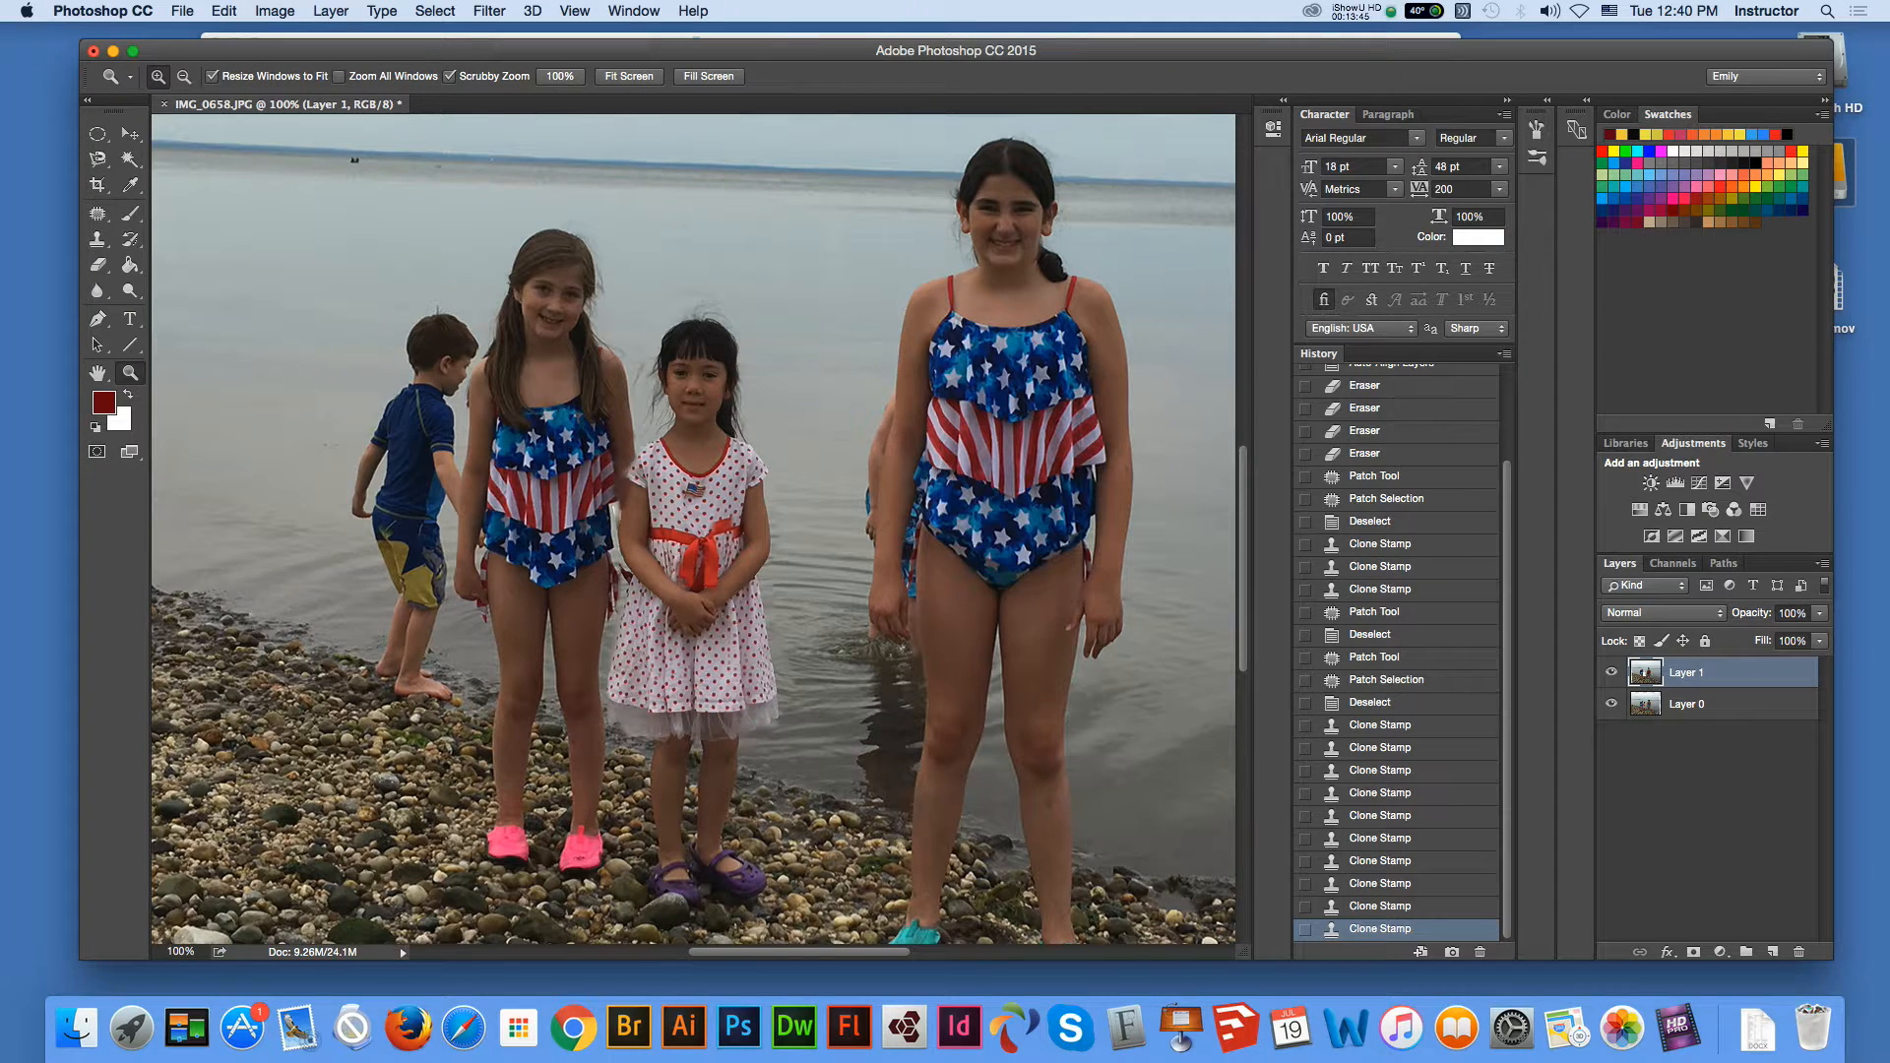
pyautogui.click(1024, 493)
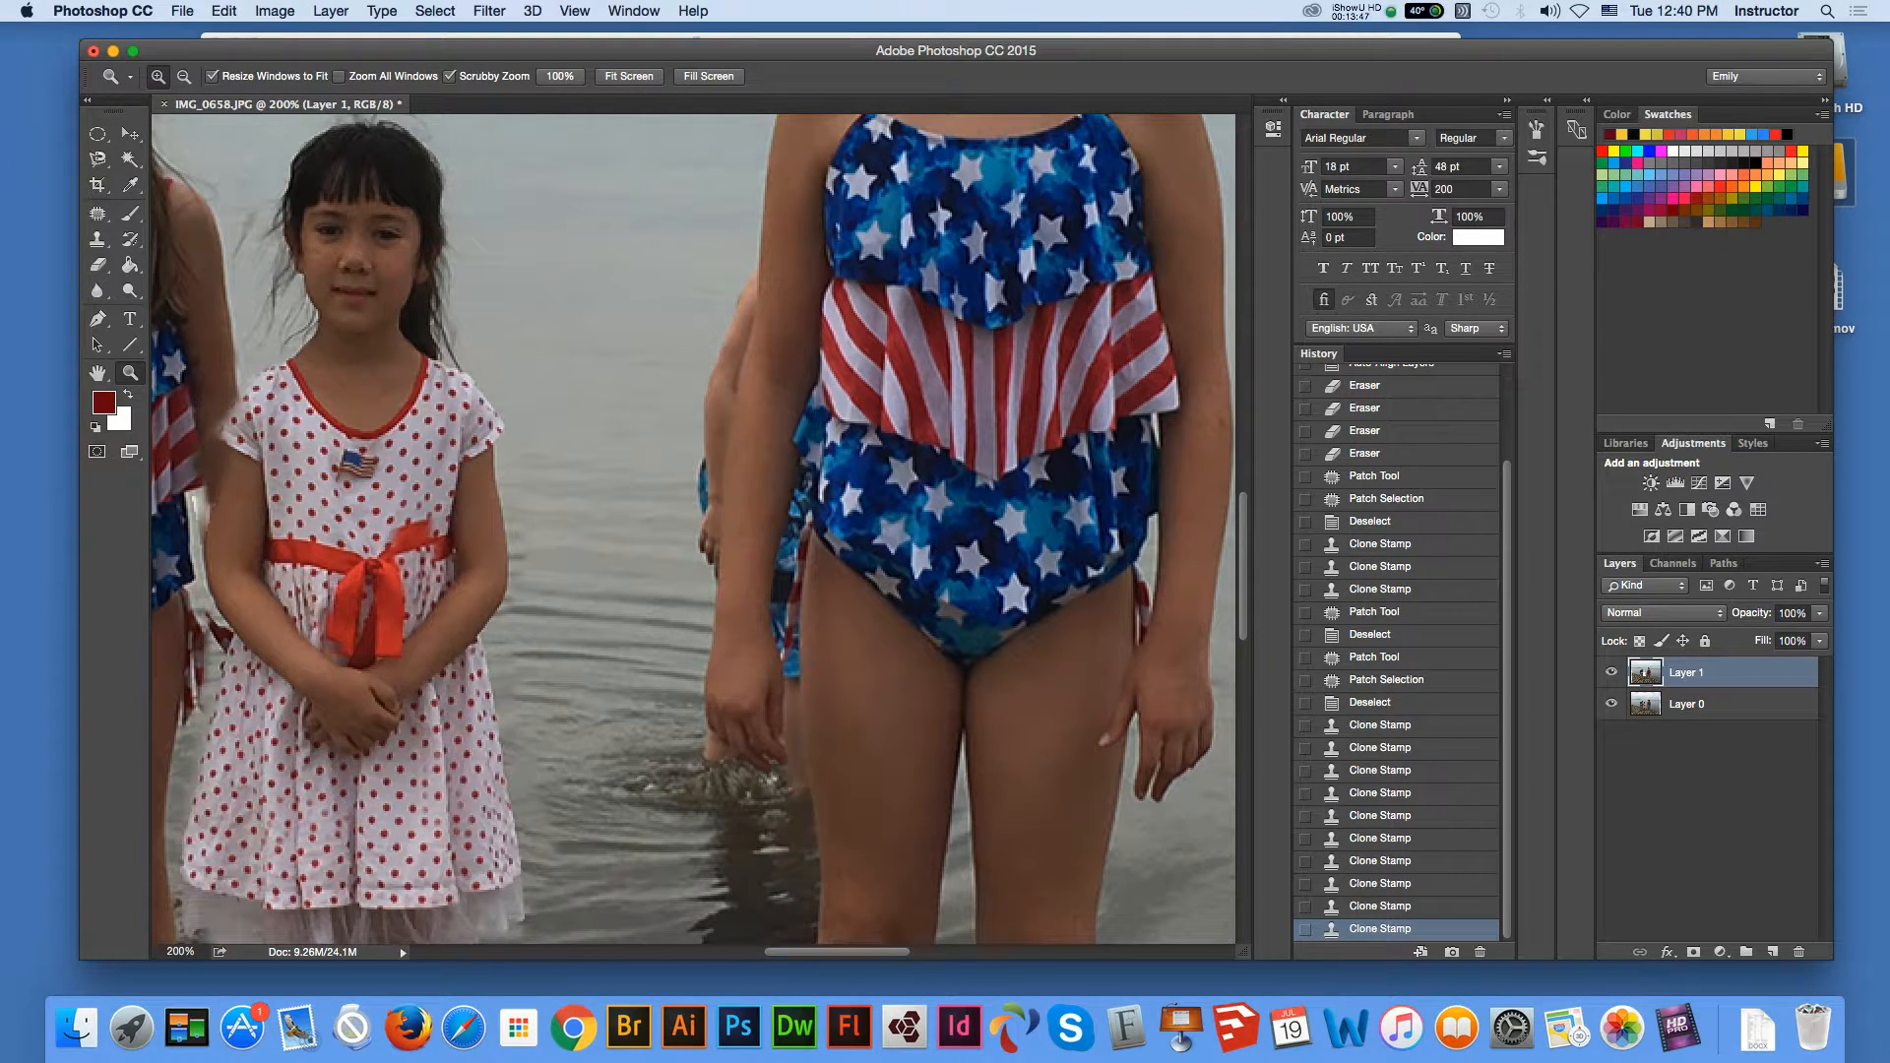
pyautogui.press('j')
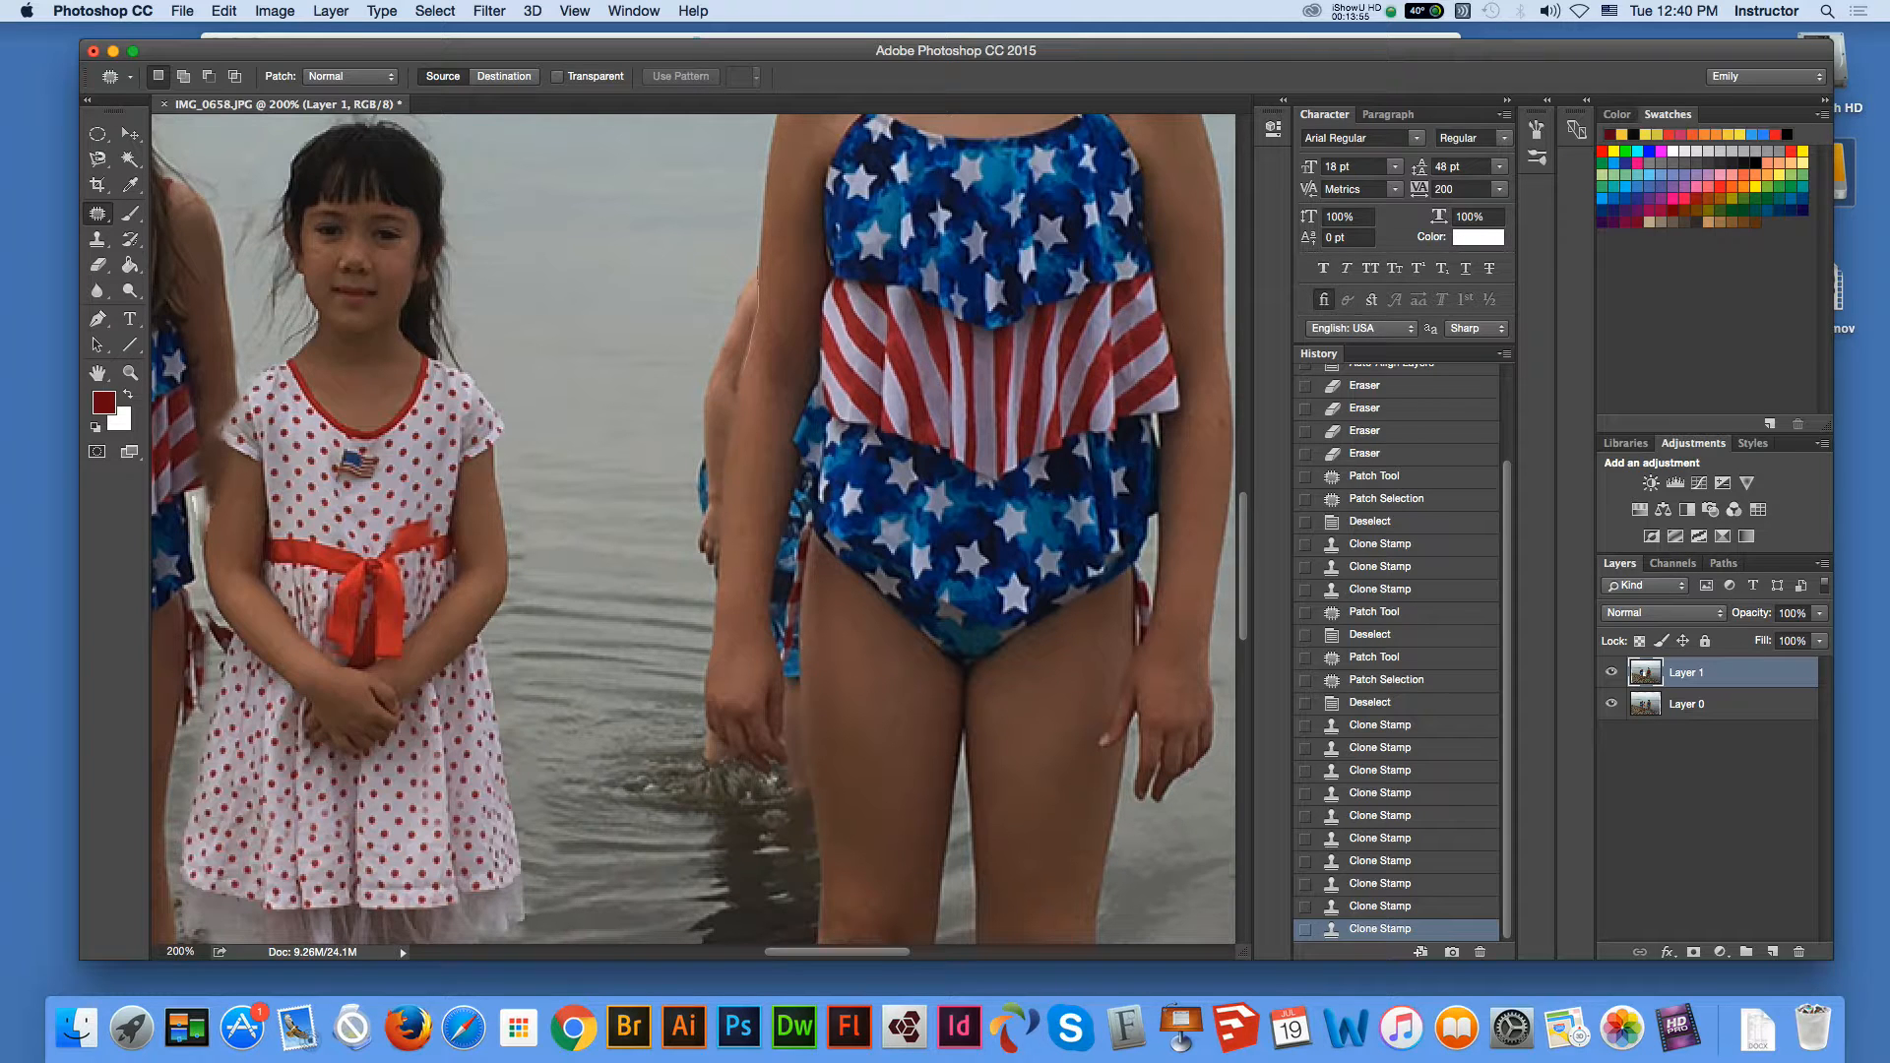
pyautogui.moveTo(731, 440); pyautogui.dragTo(722, 487)
pyautogui.moveTo(663, 364); pyautogui.dragTo(759, 249)
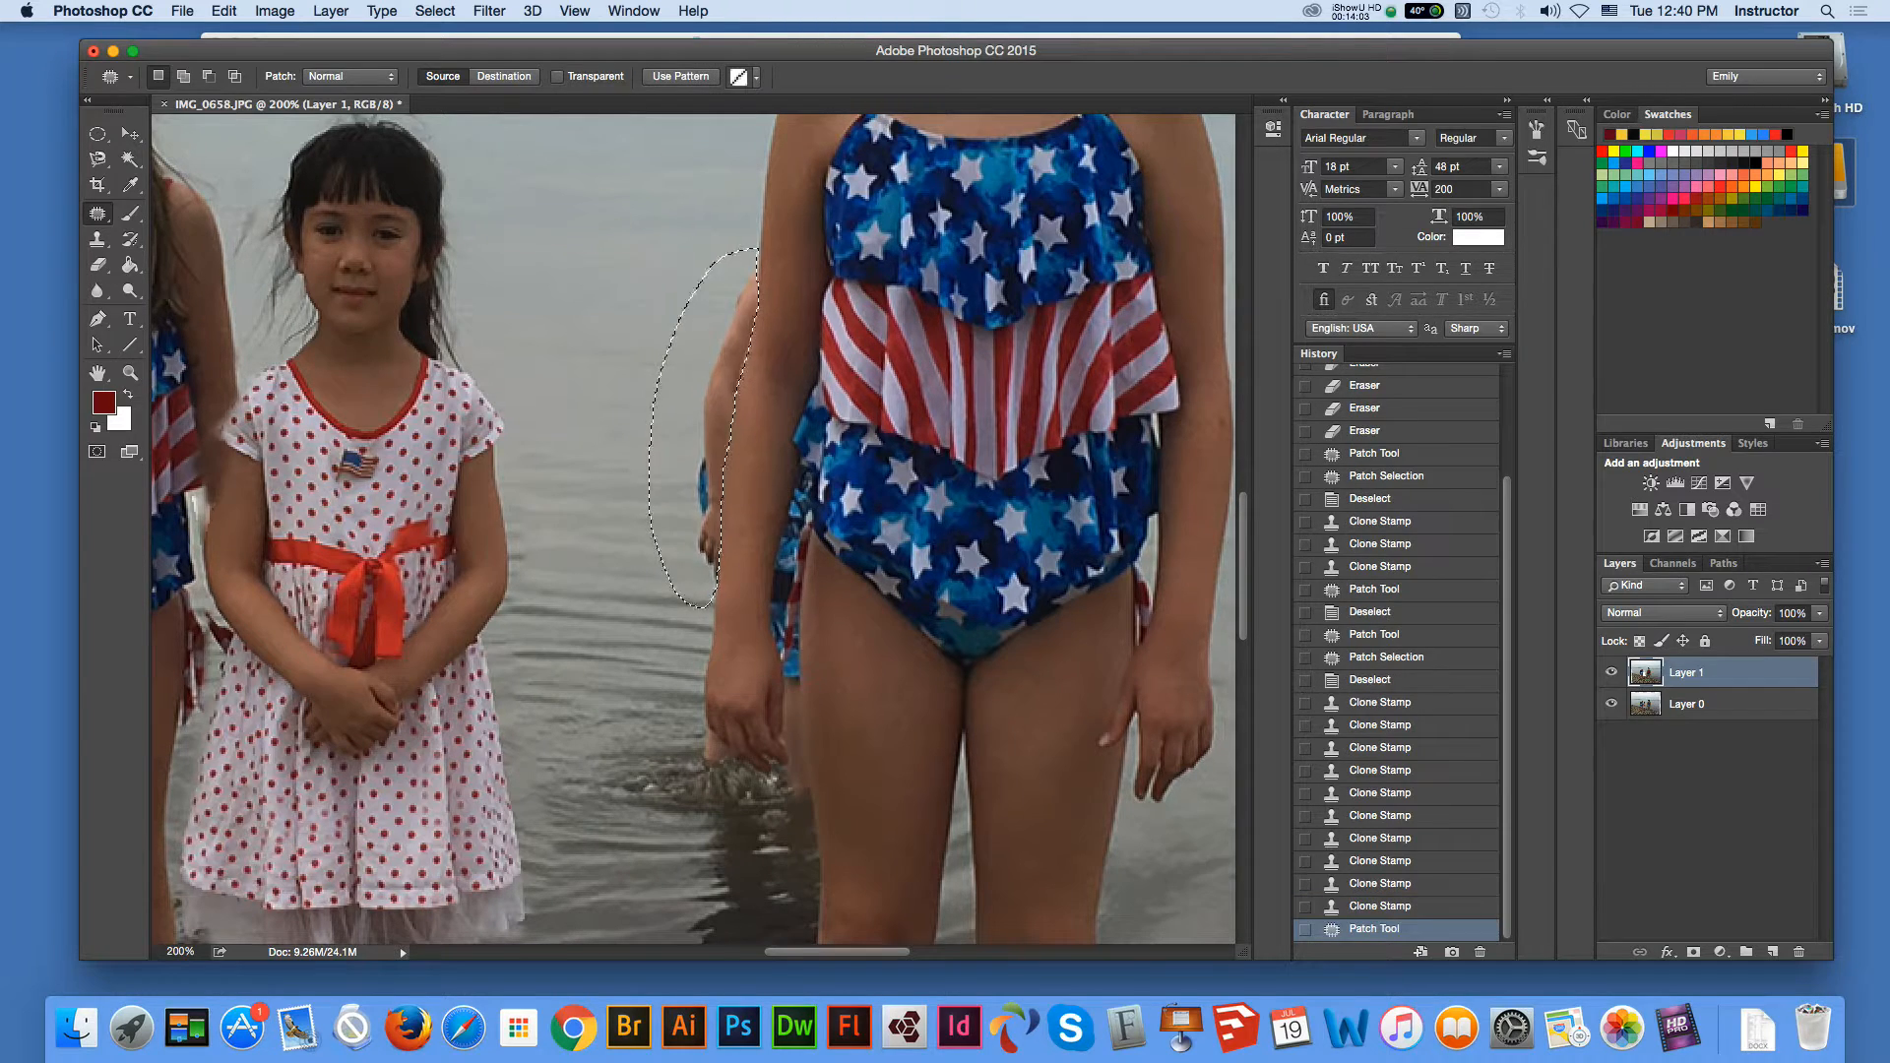
pyautogui.moveTo(699, 423); pyautogui.dragTo(660, 418)
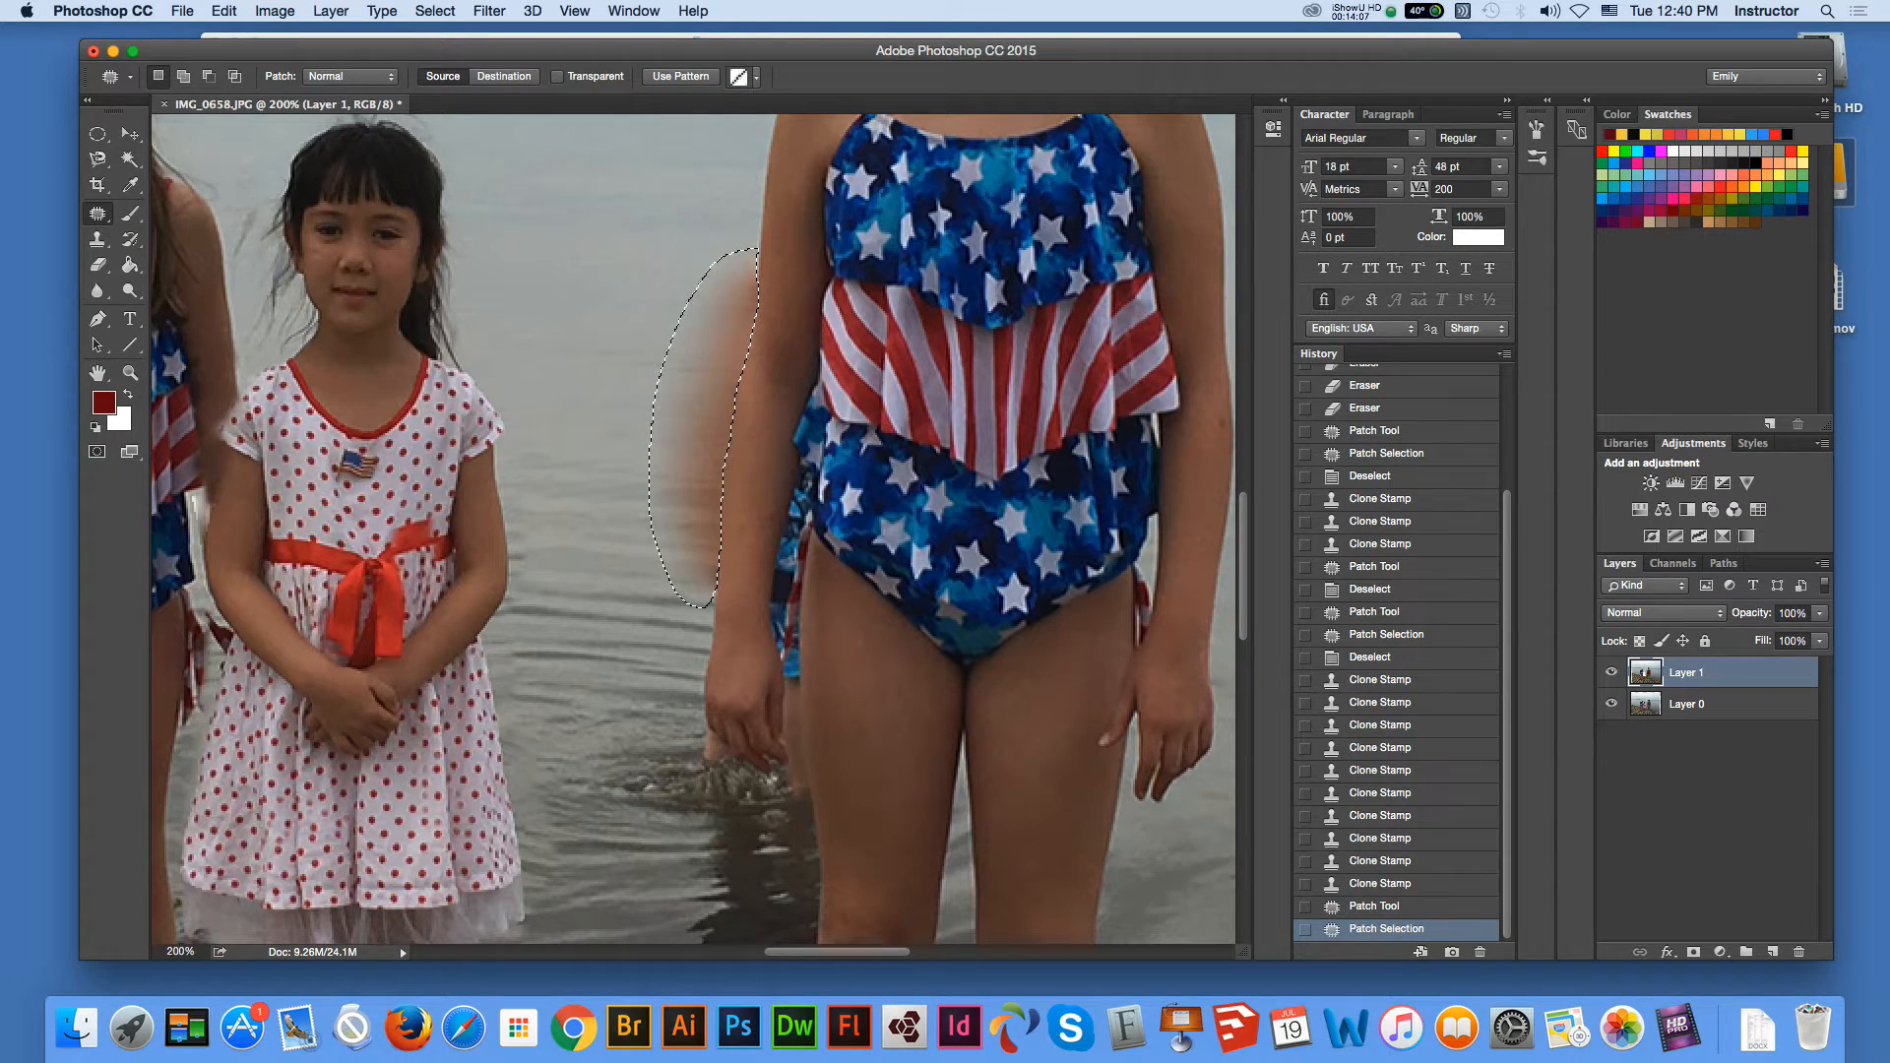
# Try a Content-Aware fill at 100% opacity on the selected strip beside the tallest girl's arm, and undo the fill.
pyautogui.click(225, 11)
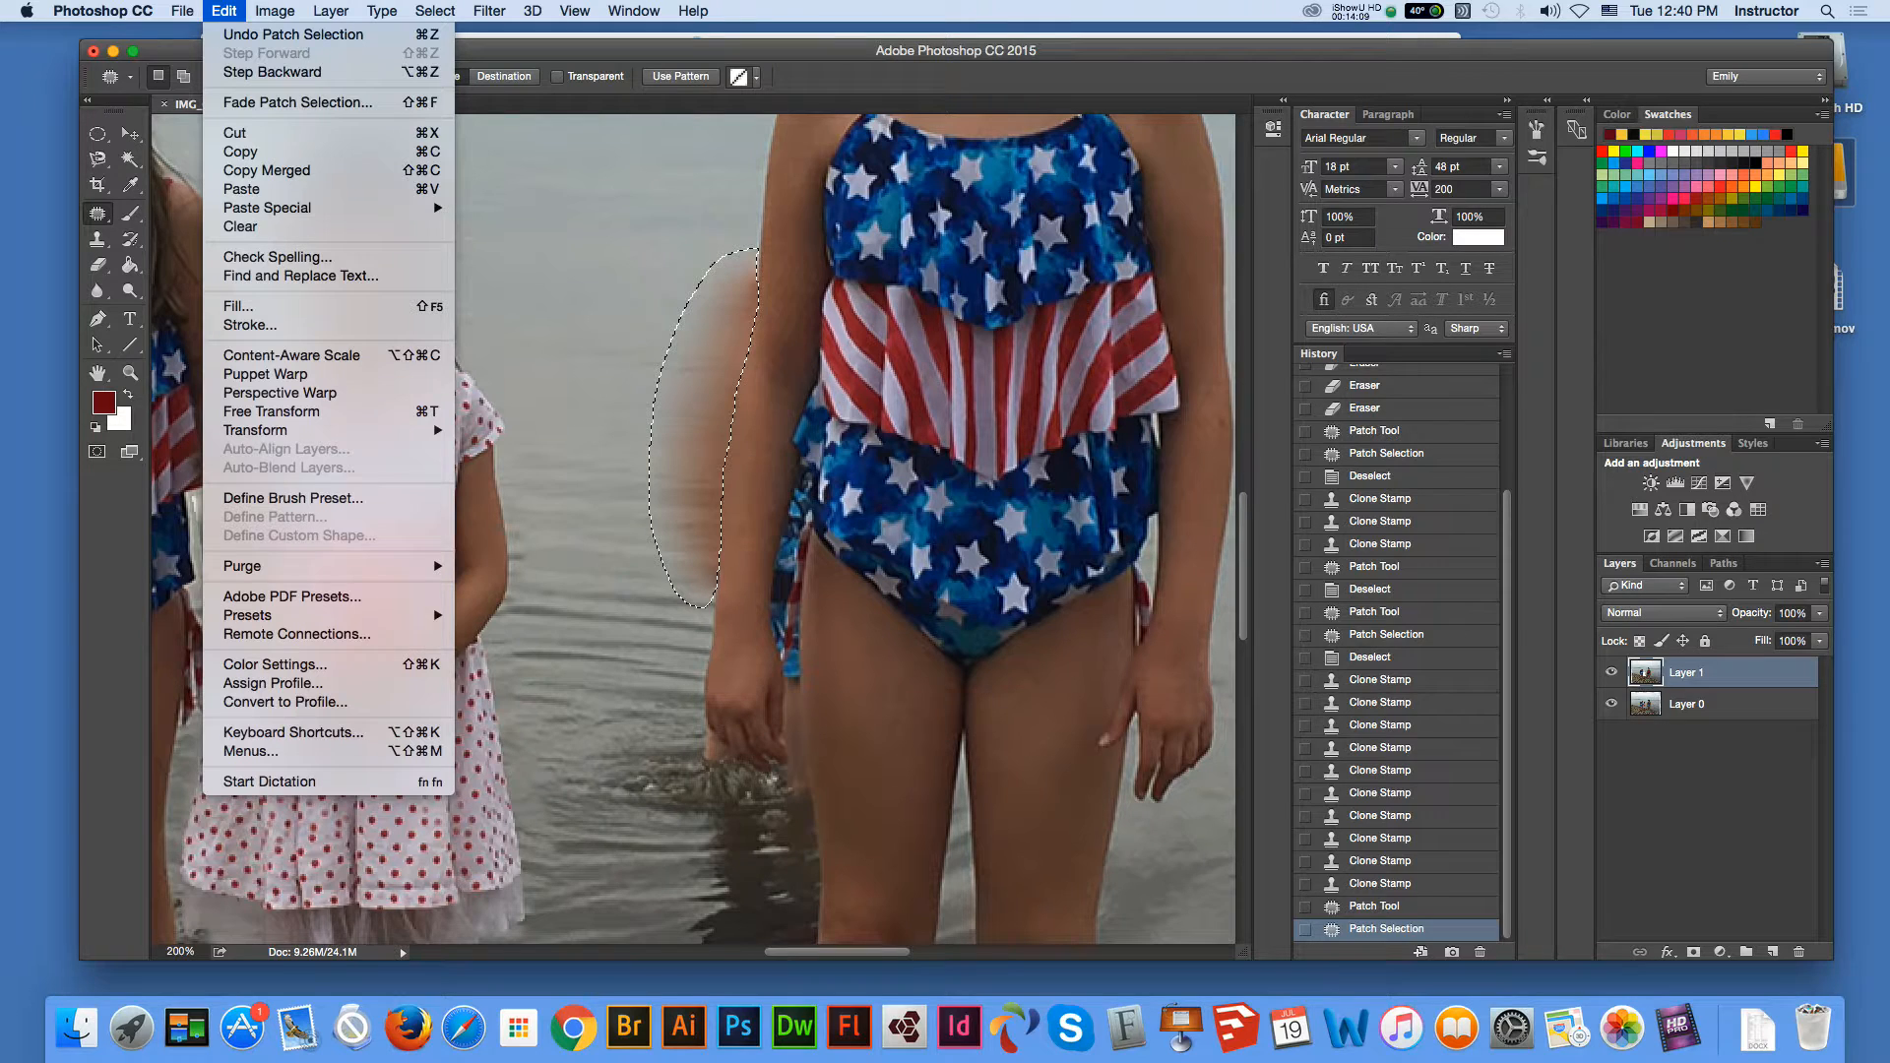
pyautogui.click(238, 306)
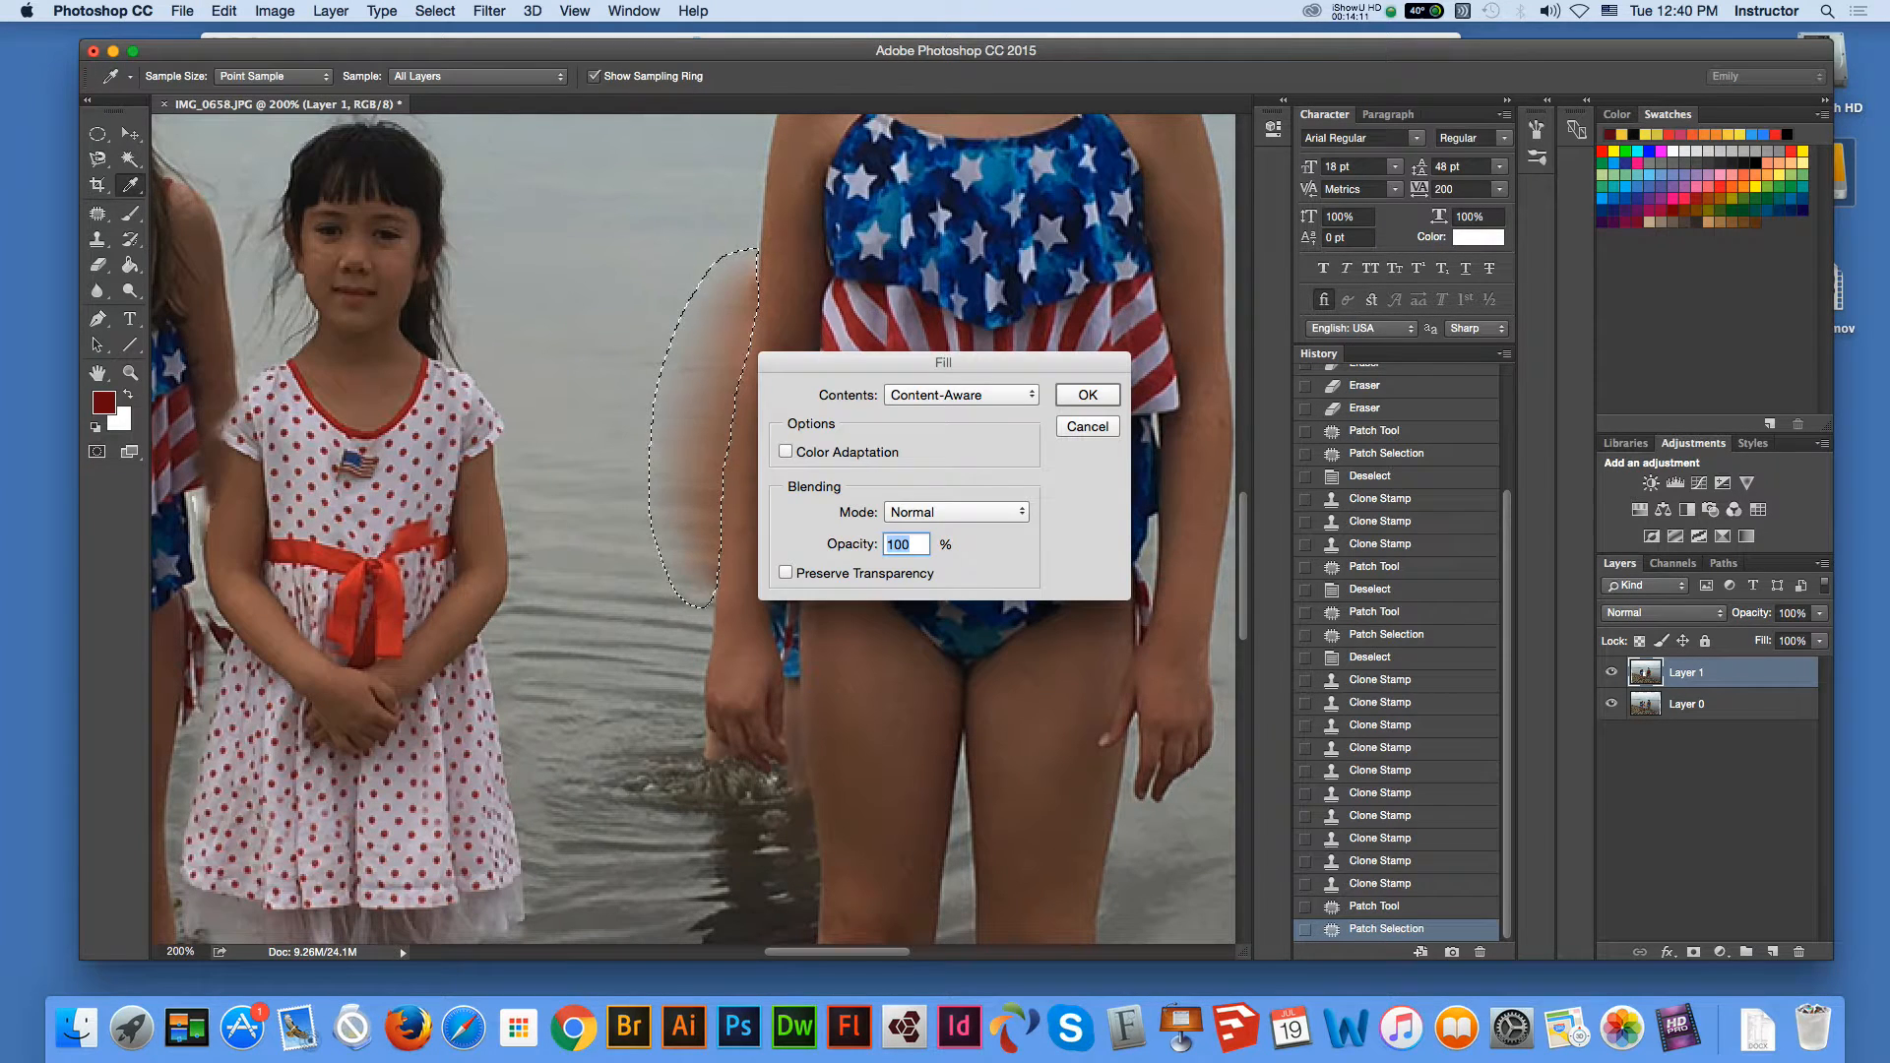
pyautogui.press('Return')
pyautogui.press('super+z')
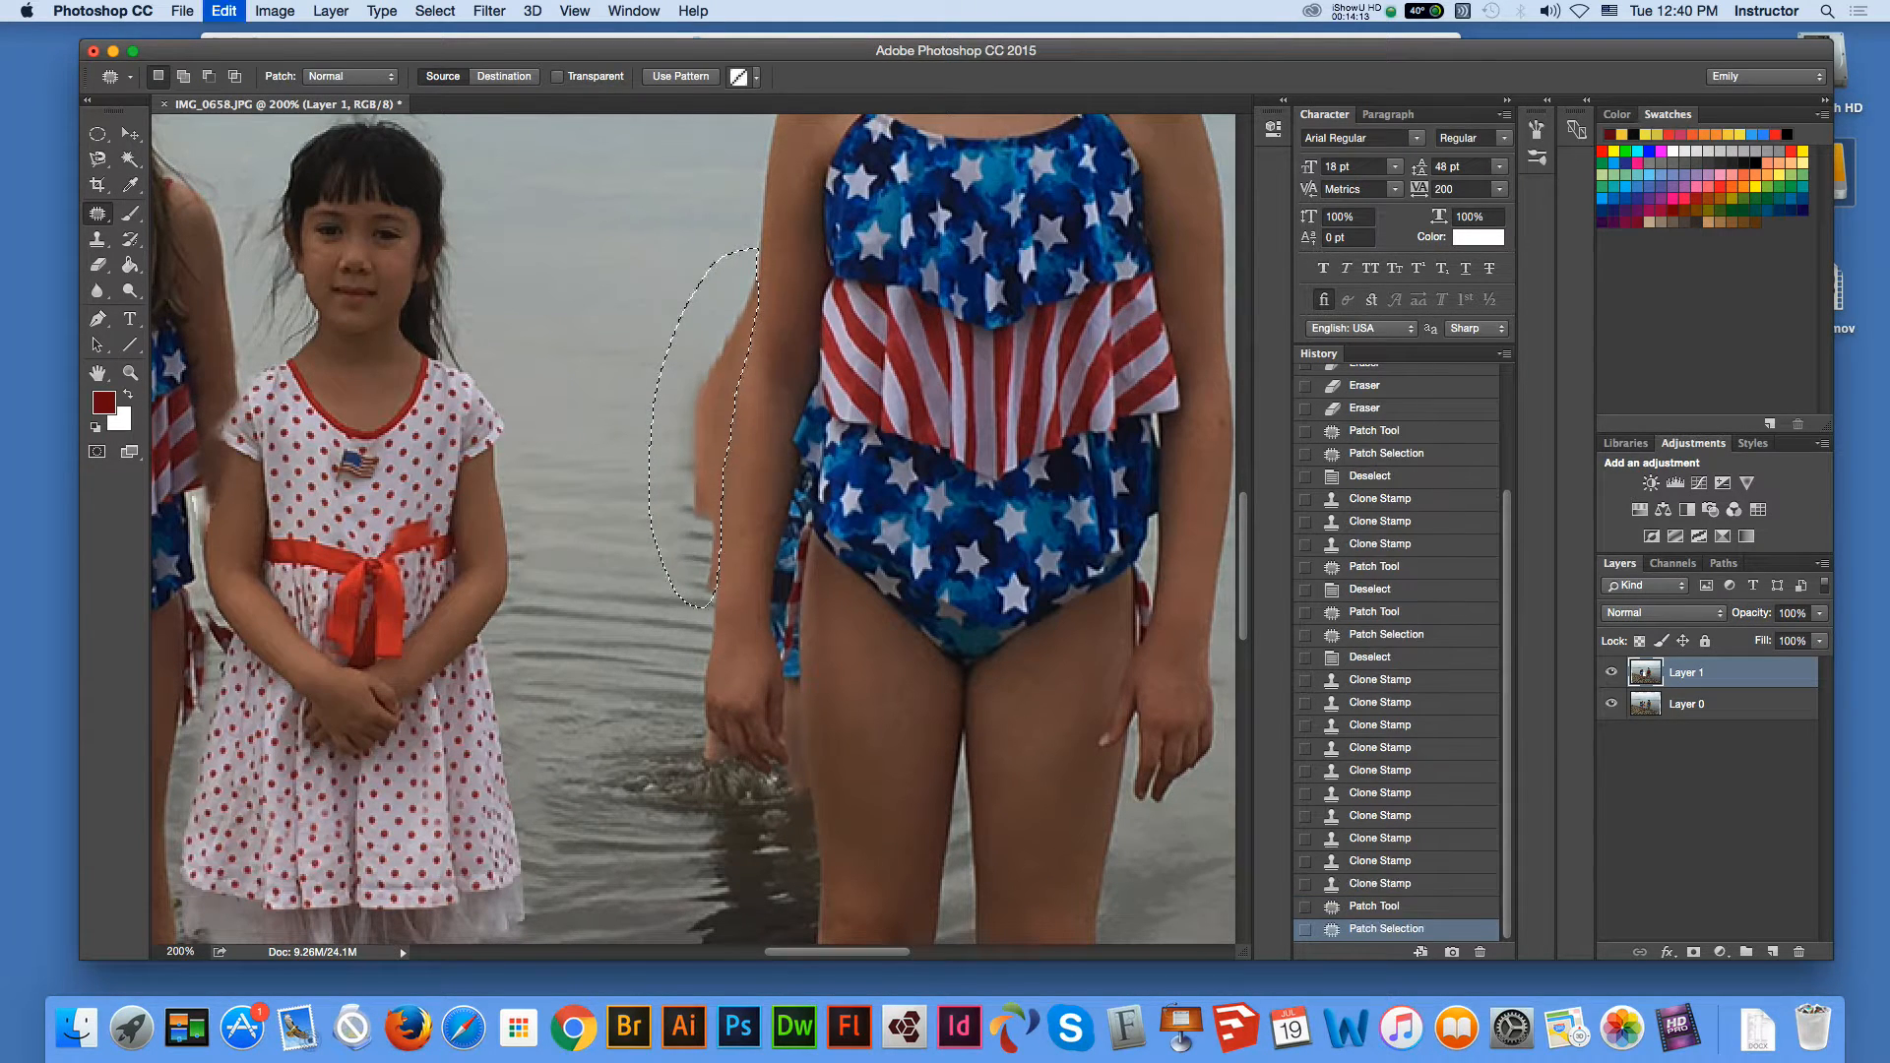
# Patch the selected strip again from water farther from the tallest girl's arm, and clear the selection.
pyautogui.moveTo(667, 425); pyautogui.dragTo(593, 420)
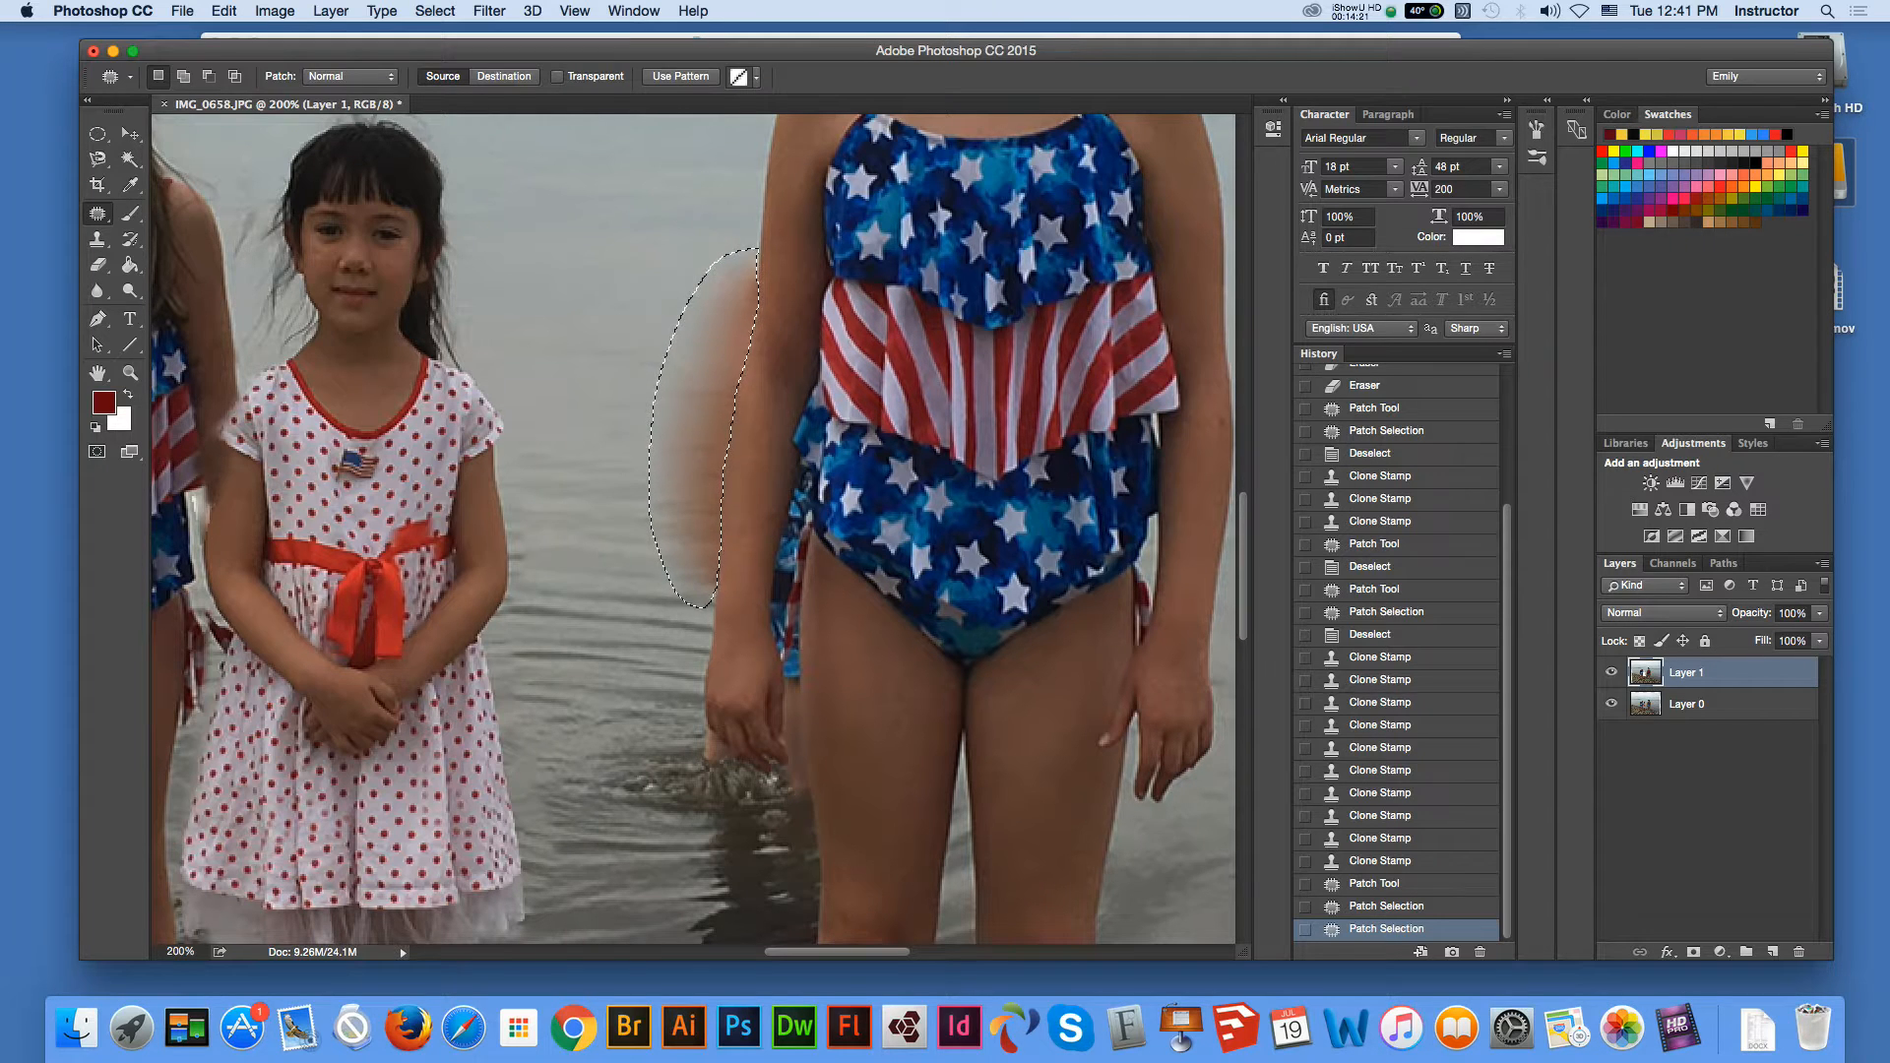
pyautogui.click(96, 134)
pyautogui.press('super+d')
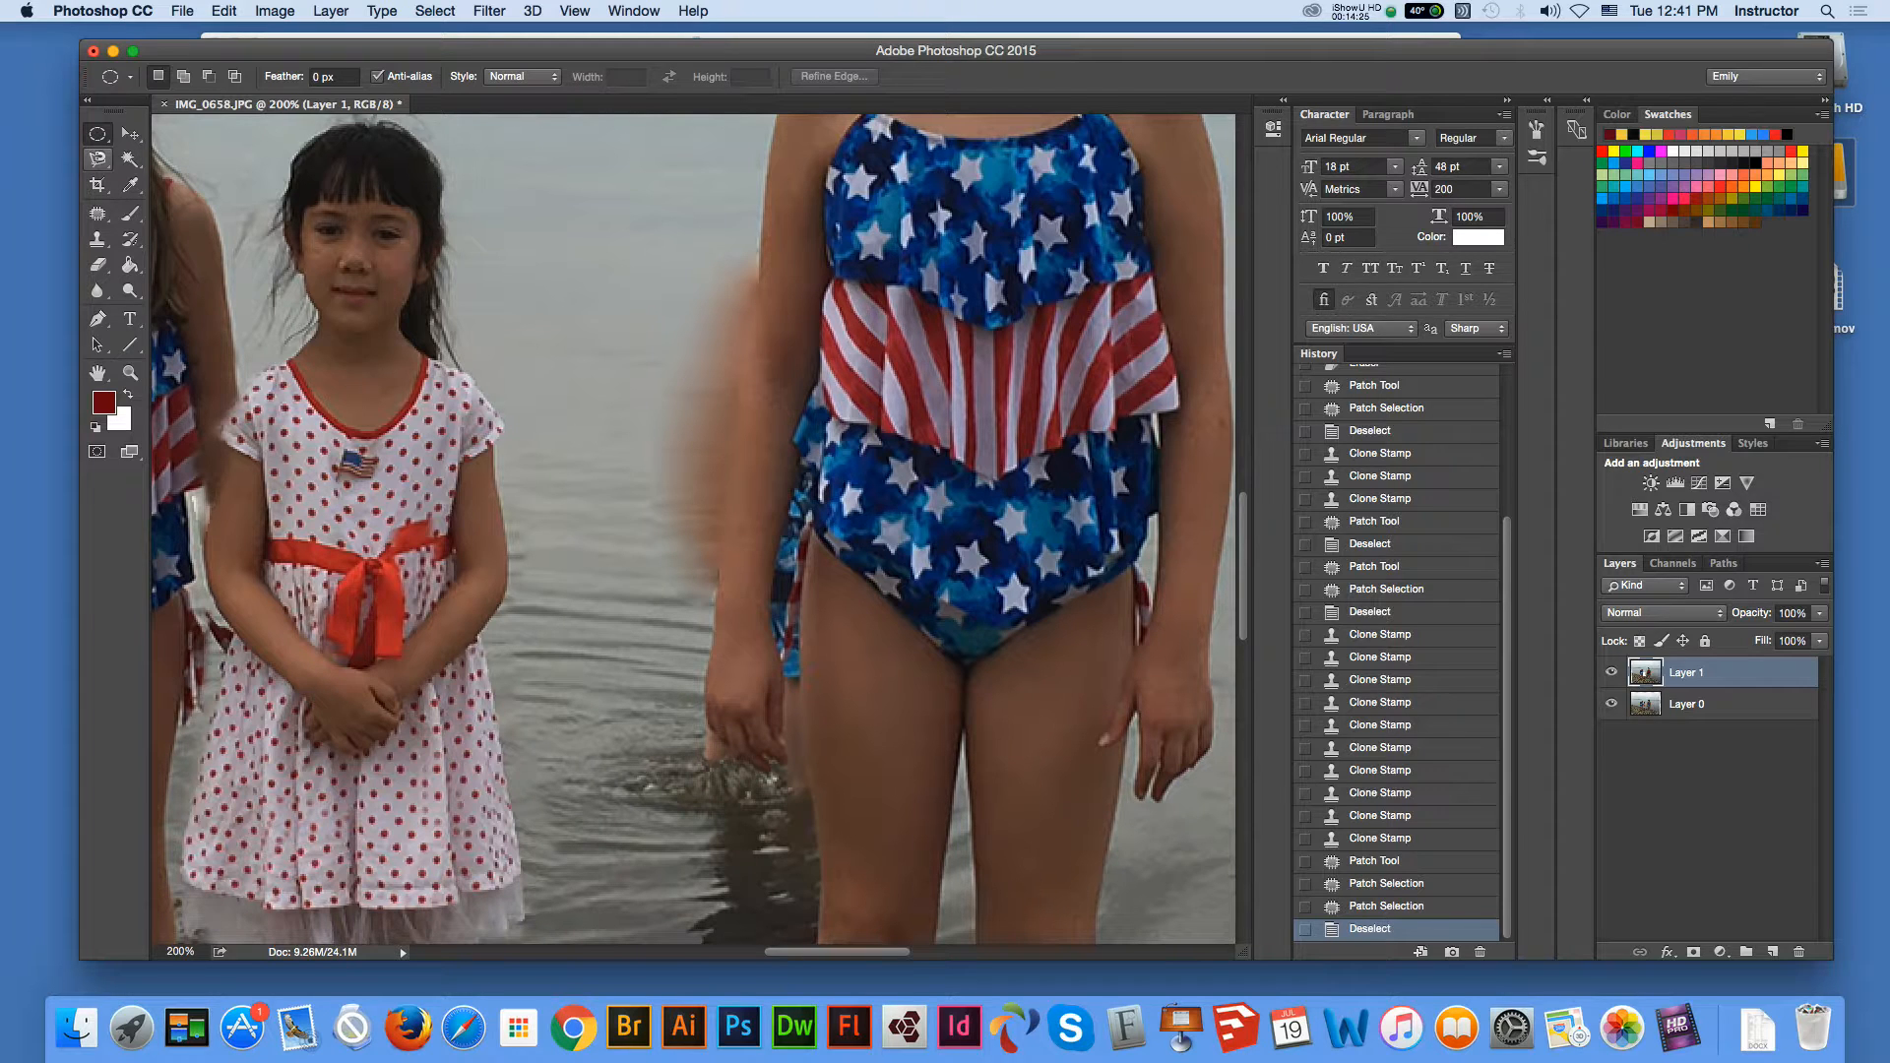
# Extend a patch of clear water over the blurred area beside the tallest girl's arm with the Content-Aware Move Tool, and deselect.
pyautogui.click(96, 213)
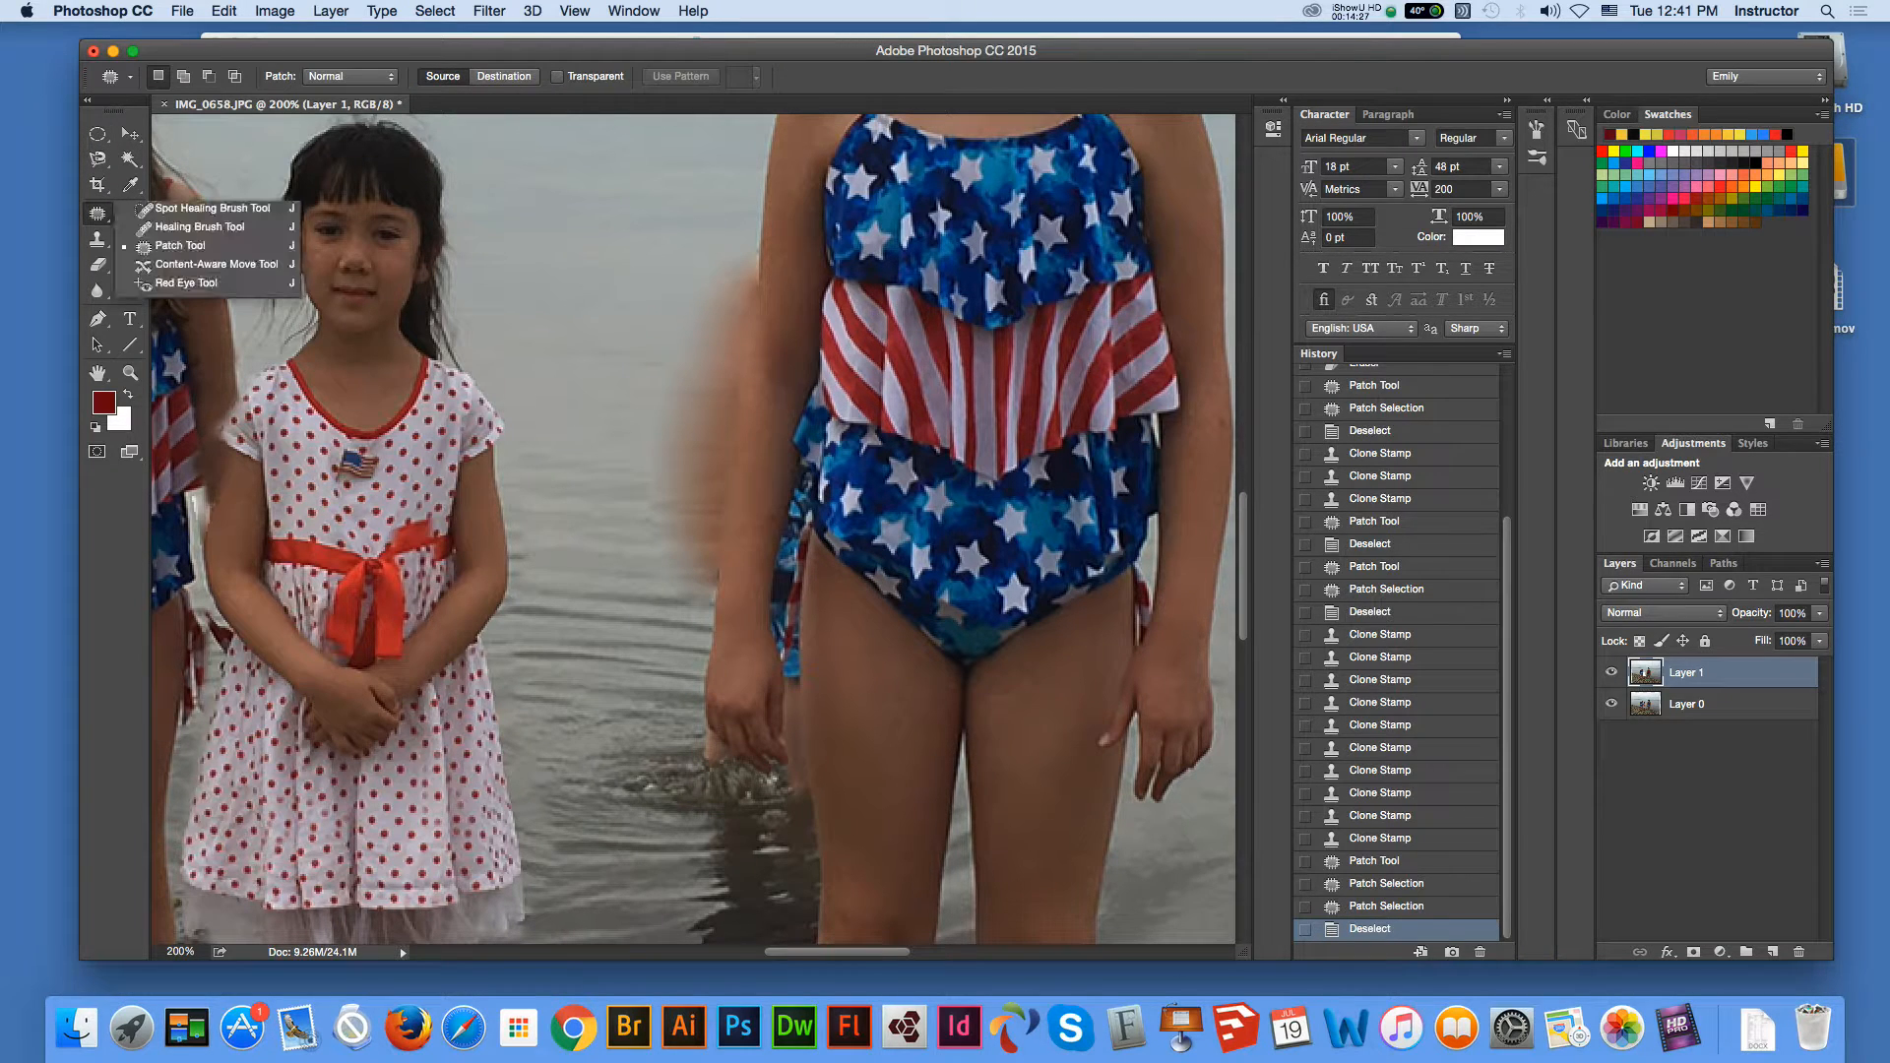
pyautogui.click(215, 264)
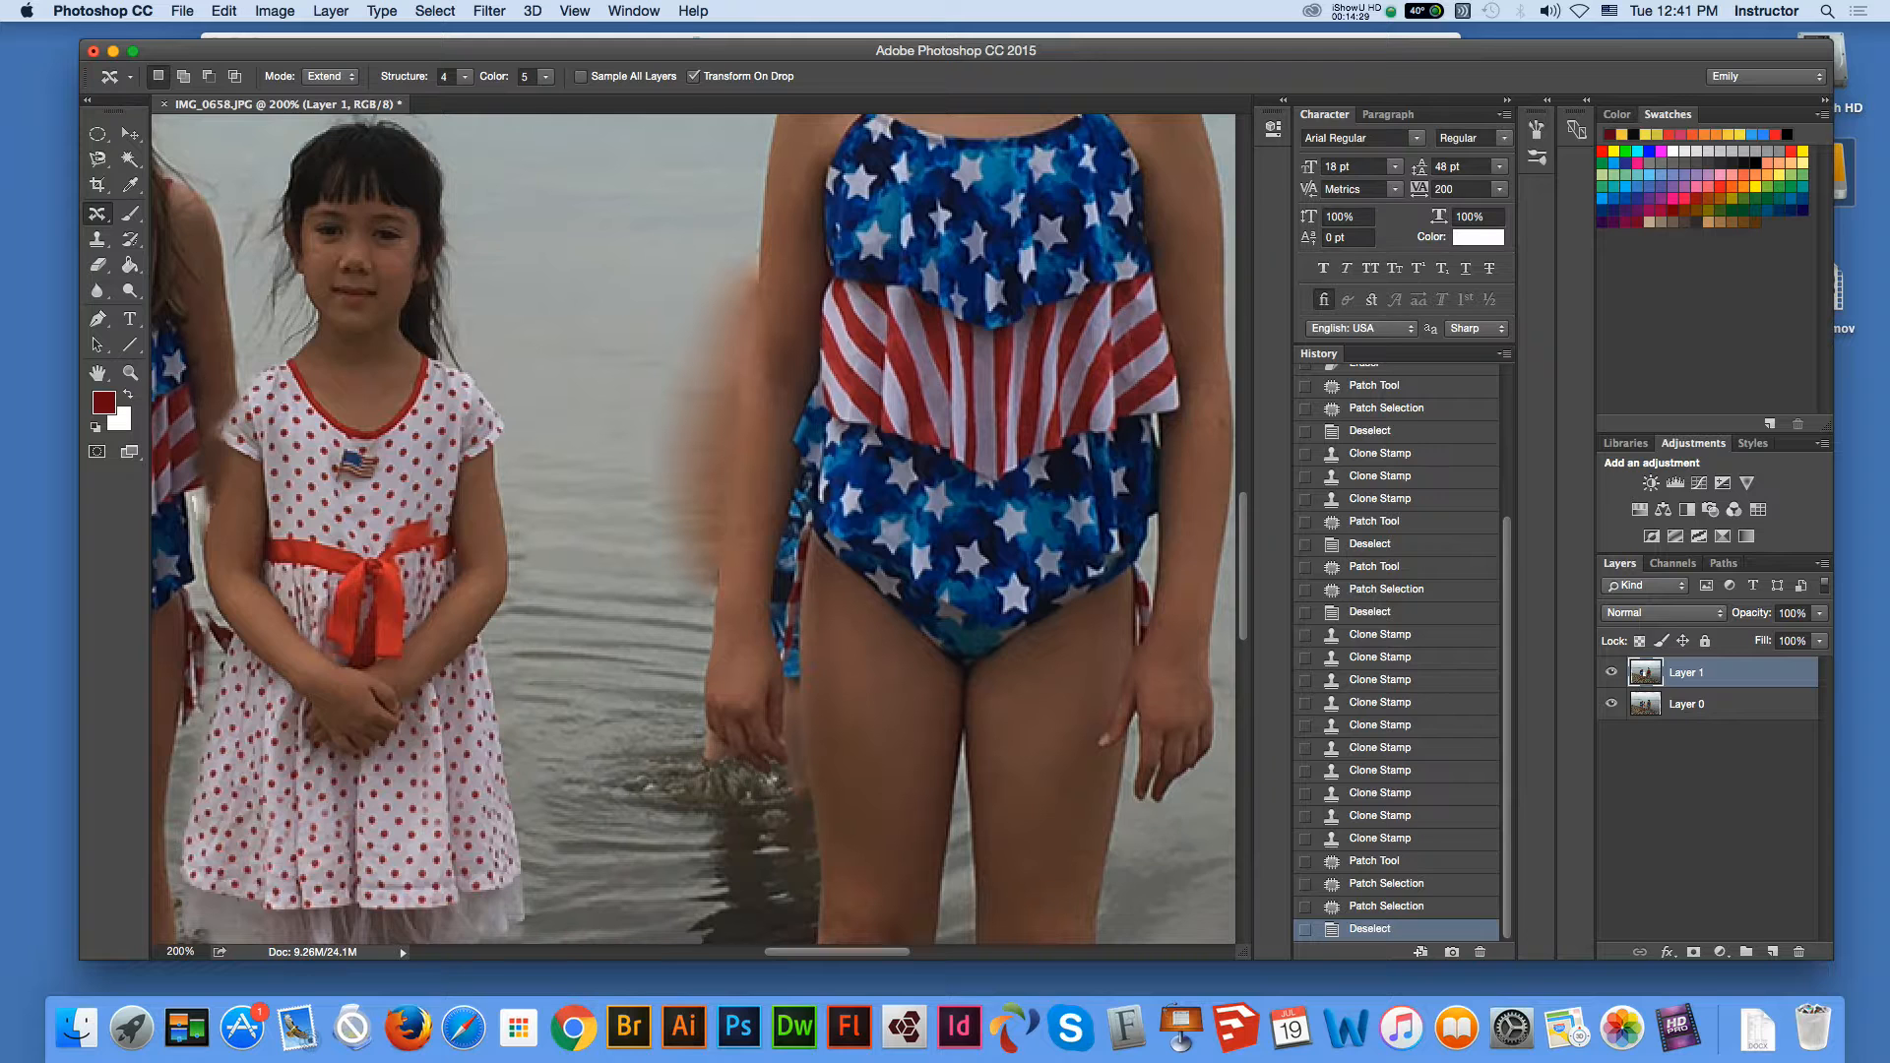
pyautogui.moveTo(631, 561)
pyautogui.mouseDown()
pyautogui.moveTo(575, 384)
pyautogui.moveTo(670, 278)
pyautogui.moveTo(706, 270)
pyautogui.mouseUp()
pyautogui.press('Return')
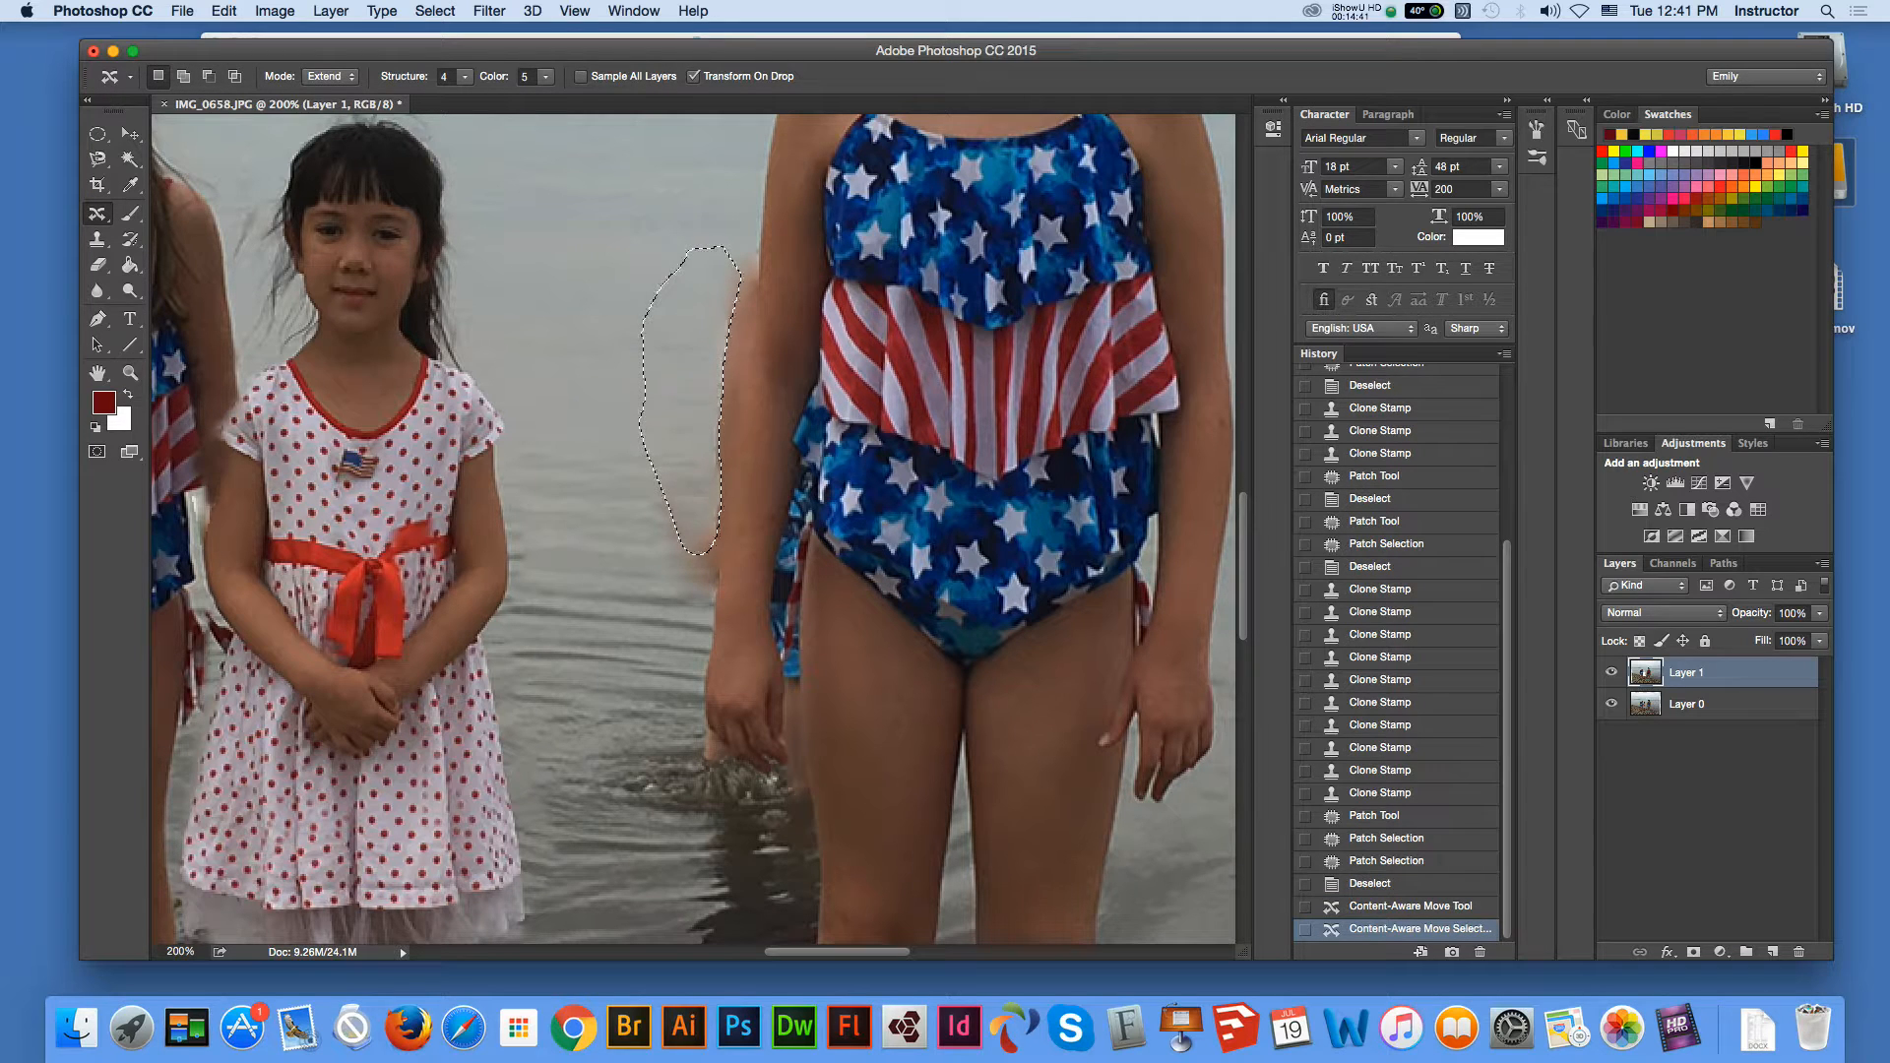
pyautogui.click(97, 134)
pyautogui.moveTo(661, 335); pyautogui.dragTo(663, 335)
pyautogui.click(663, 335)
# Cover the remaining skin-coloured smudge along the tallest girl's upper arm with another Content-Aware Move of nearby water, and deselect.
pyautogui.moveTo(718, 250); pyautogui.dragTo(640, 487)
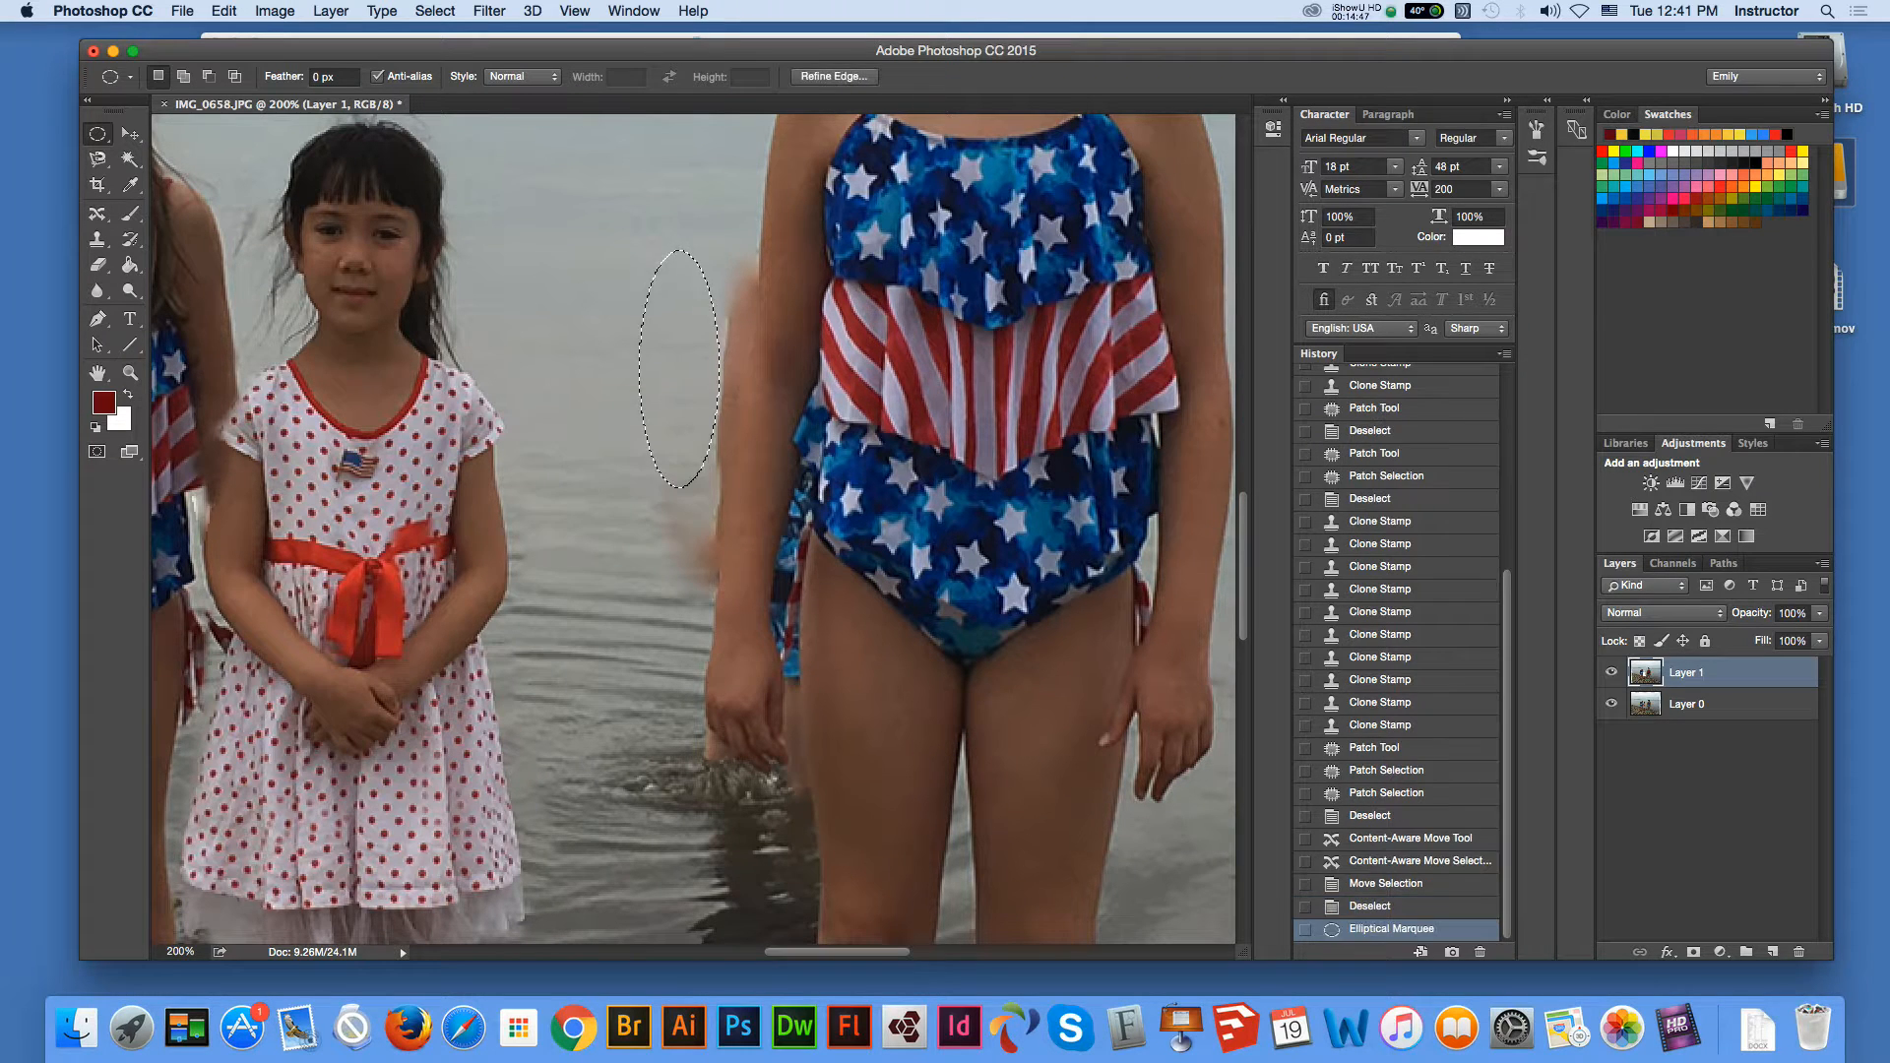
pyautogui.press('super+d')
pyautogui.click(98, 213)
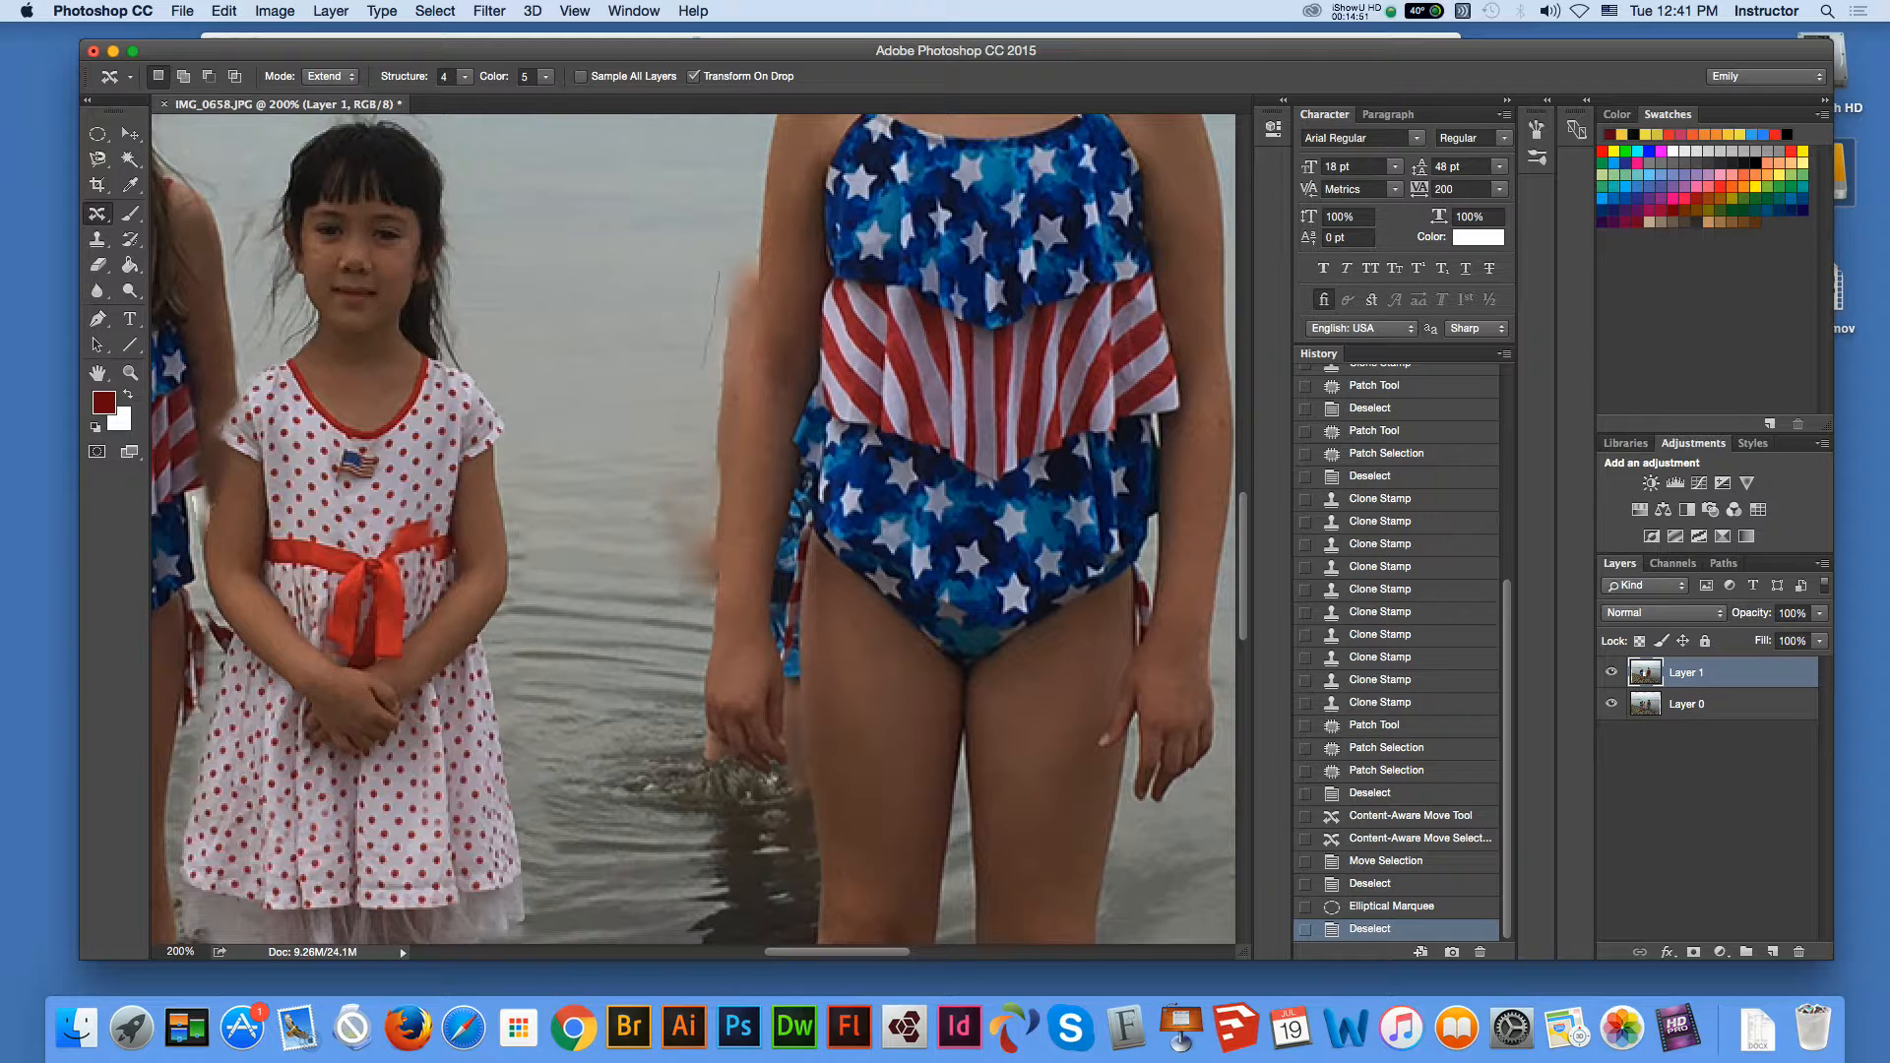
pyautogui.moveTo(687, 438)
pyautogui.mouseDown()
pyautogui.moveTo(622, 325)
pyautogui.moveTo(672, 245)
pyautogui.moveTo(704, 268)
pyautogui.mouseUp()
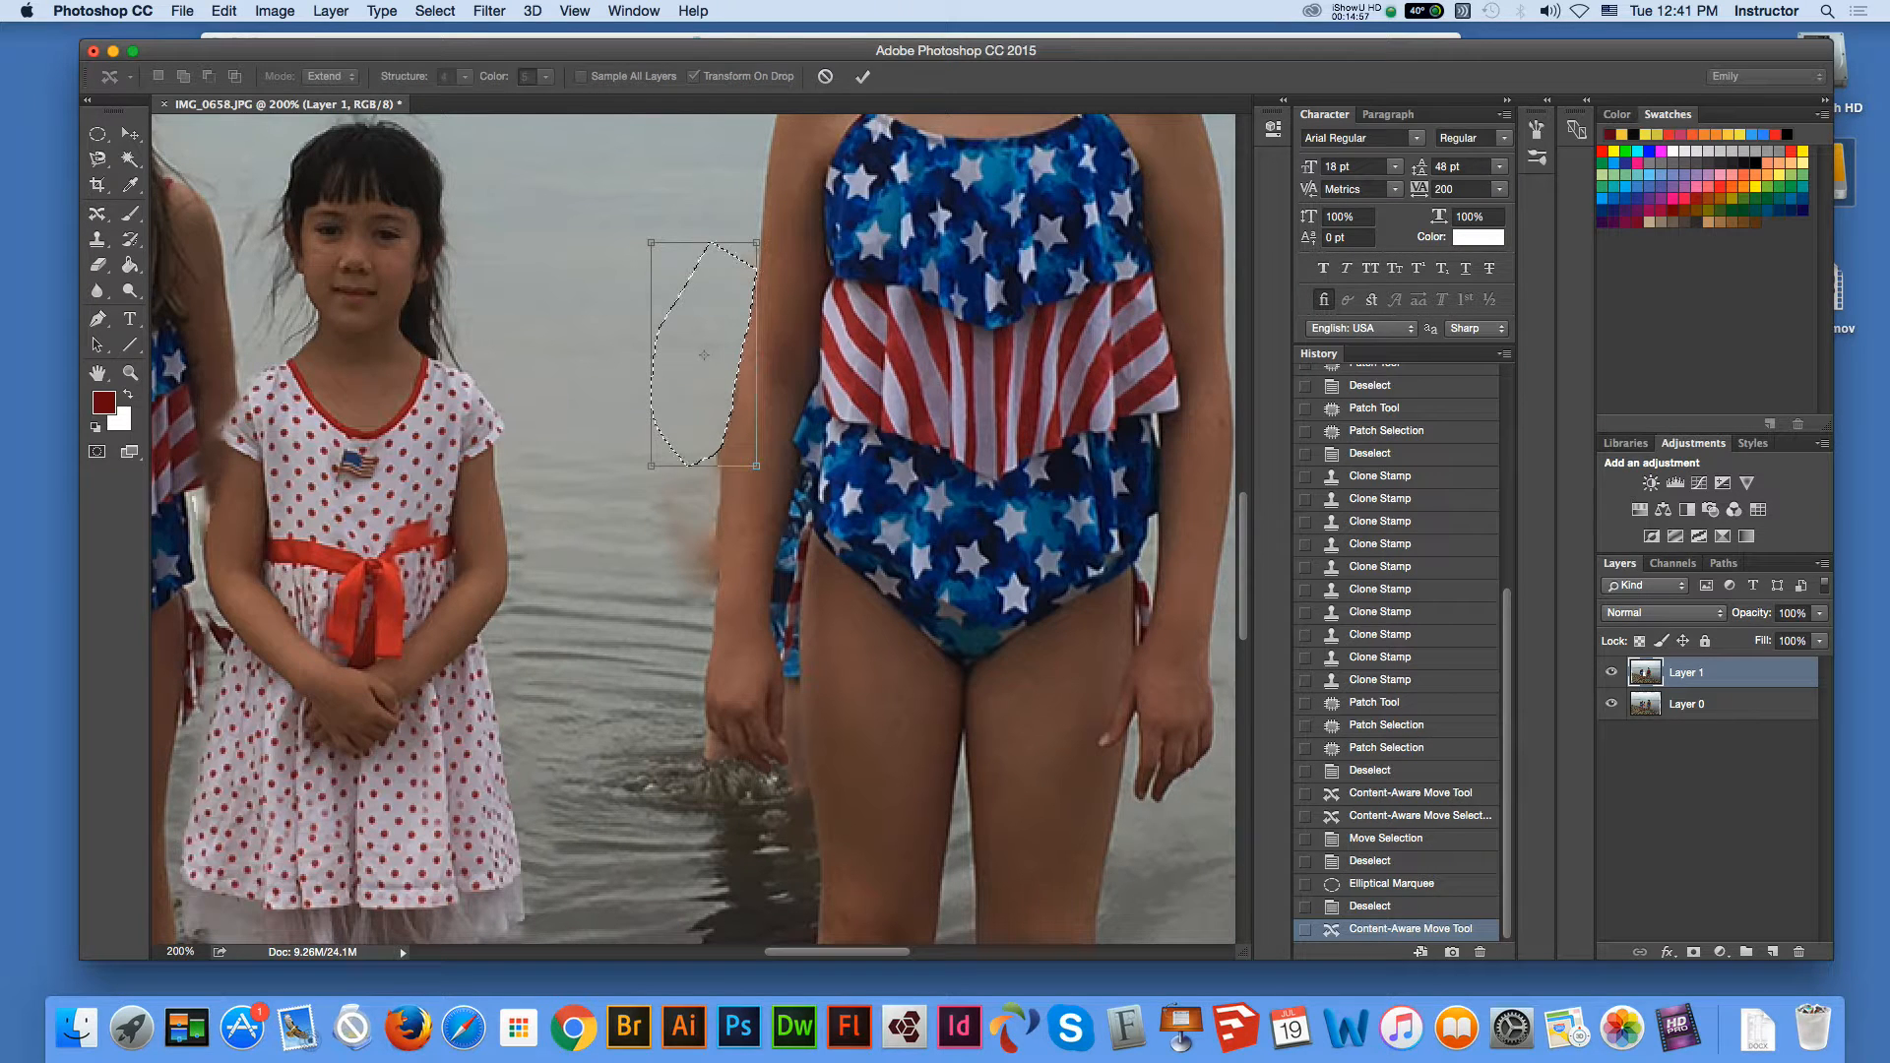
pyautogui.press('m')
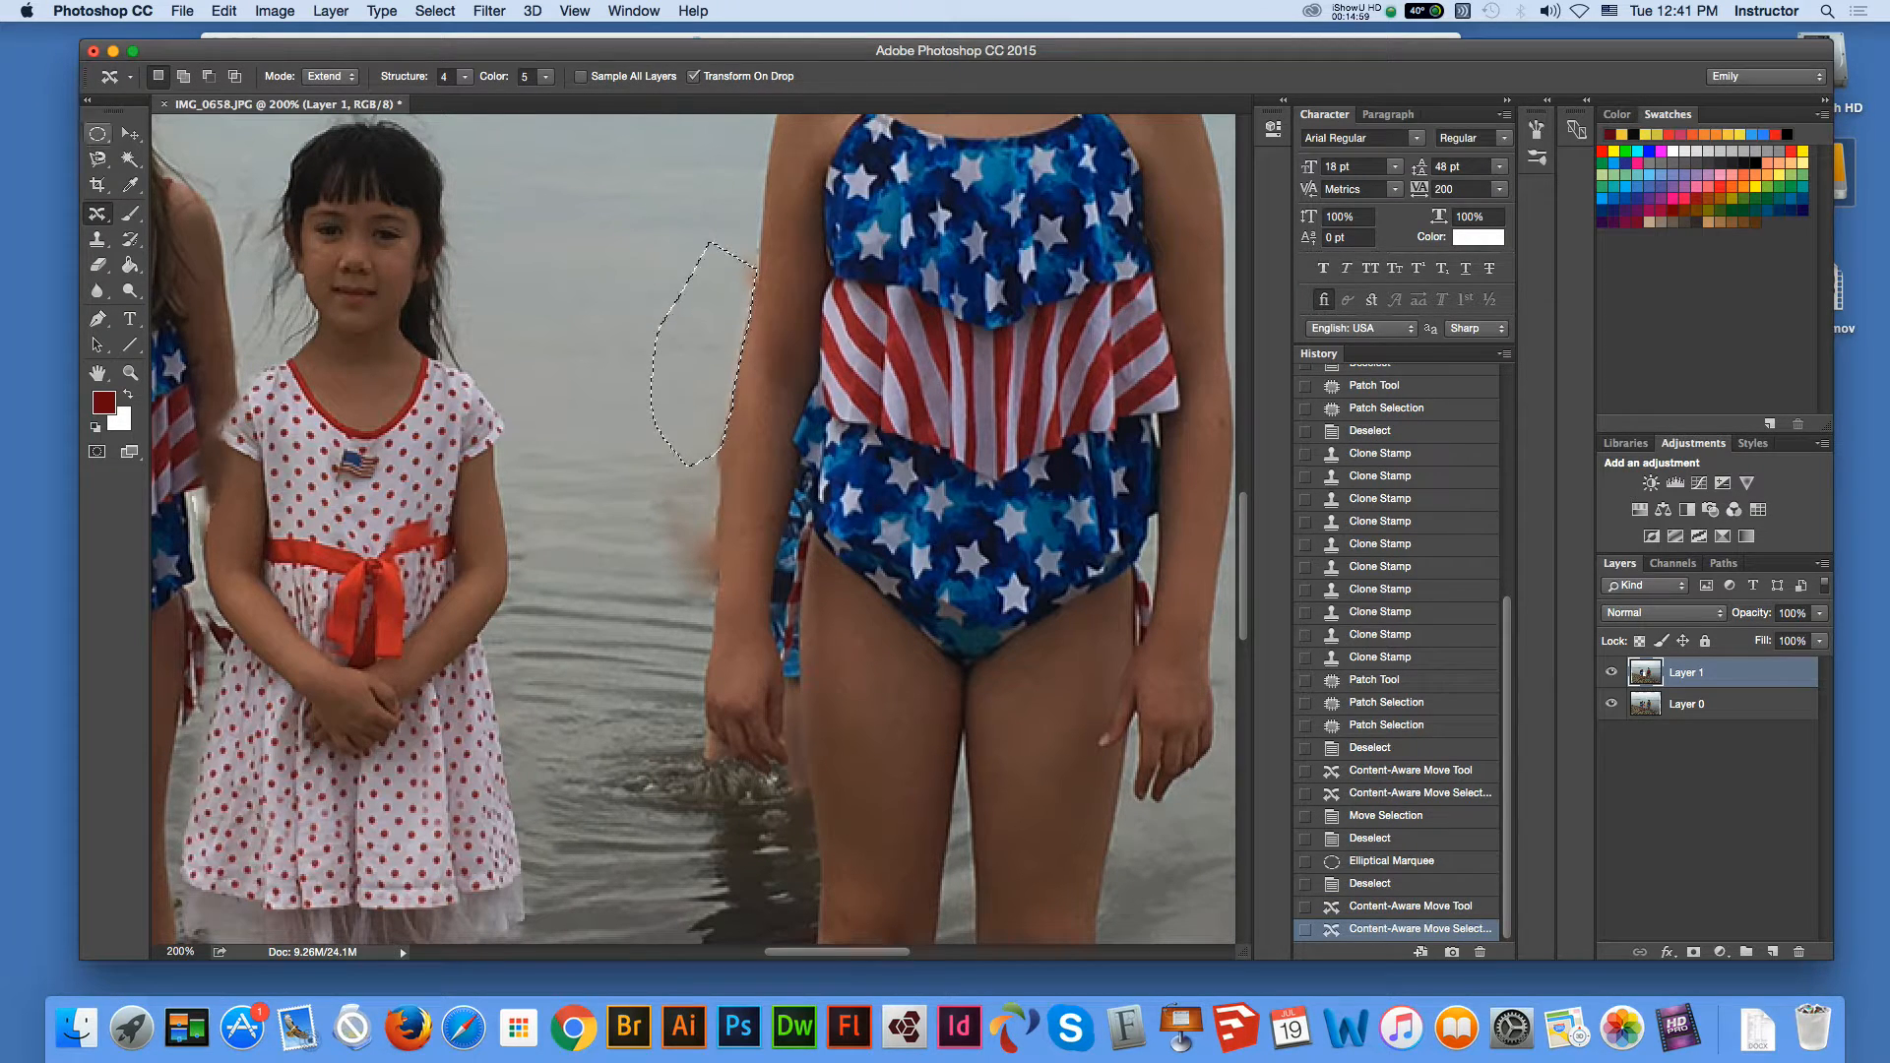
pyautogui.hotkey('ctrl', 'd')
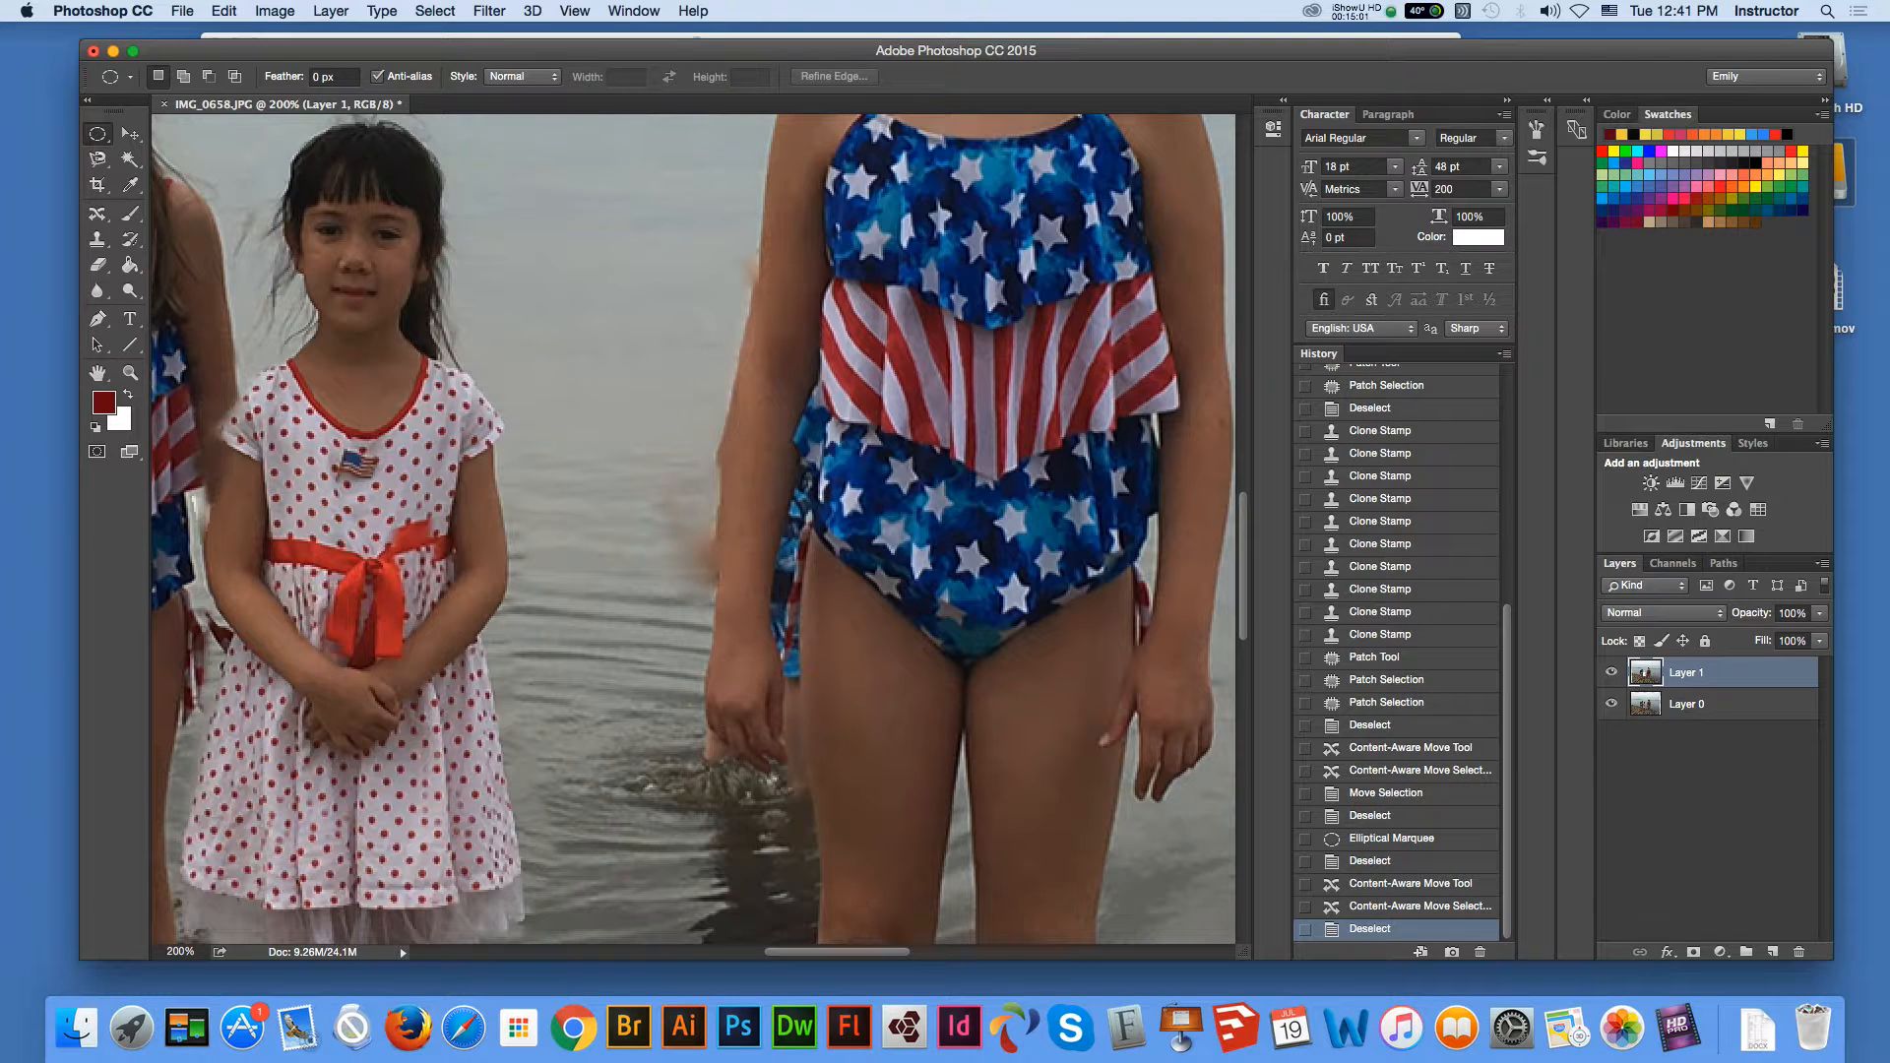
# Extend a rounded patch of water over the smudged area beside the tallest girl's elbow with the Content-Aware Move Tool, and deselect.
pyautogui.press('j')
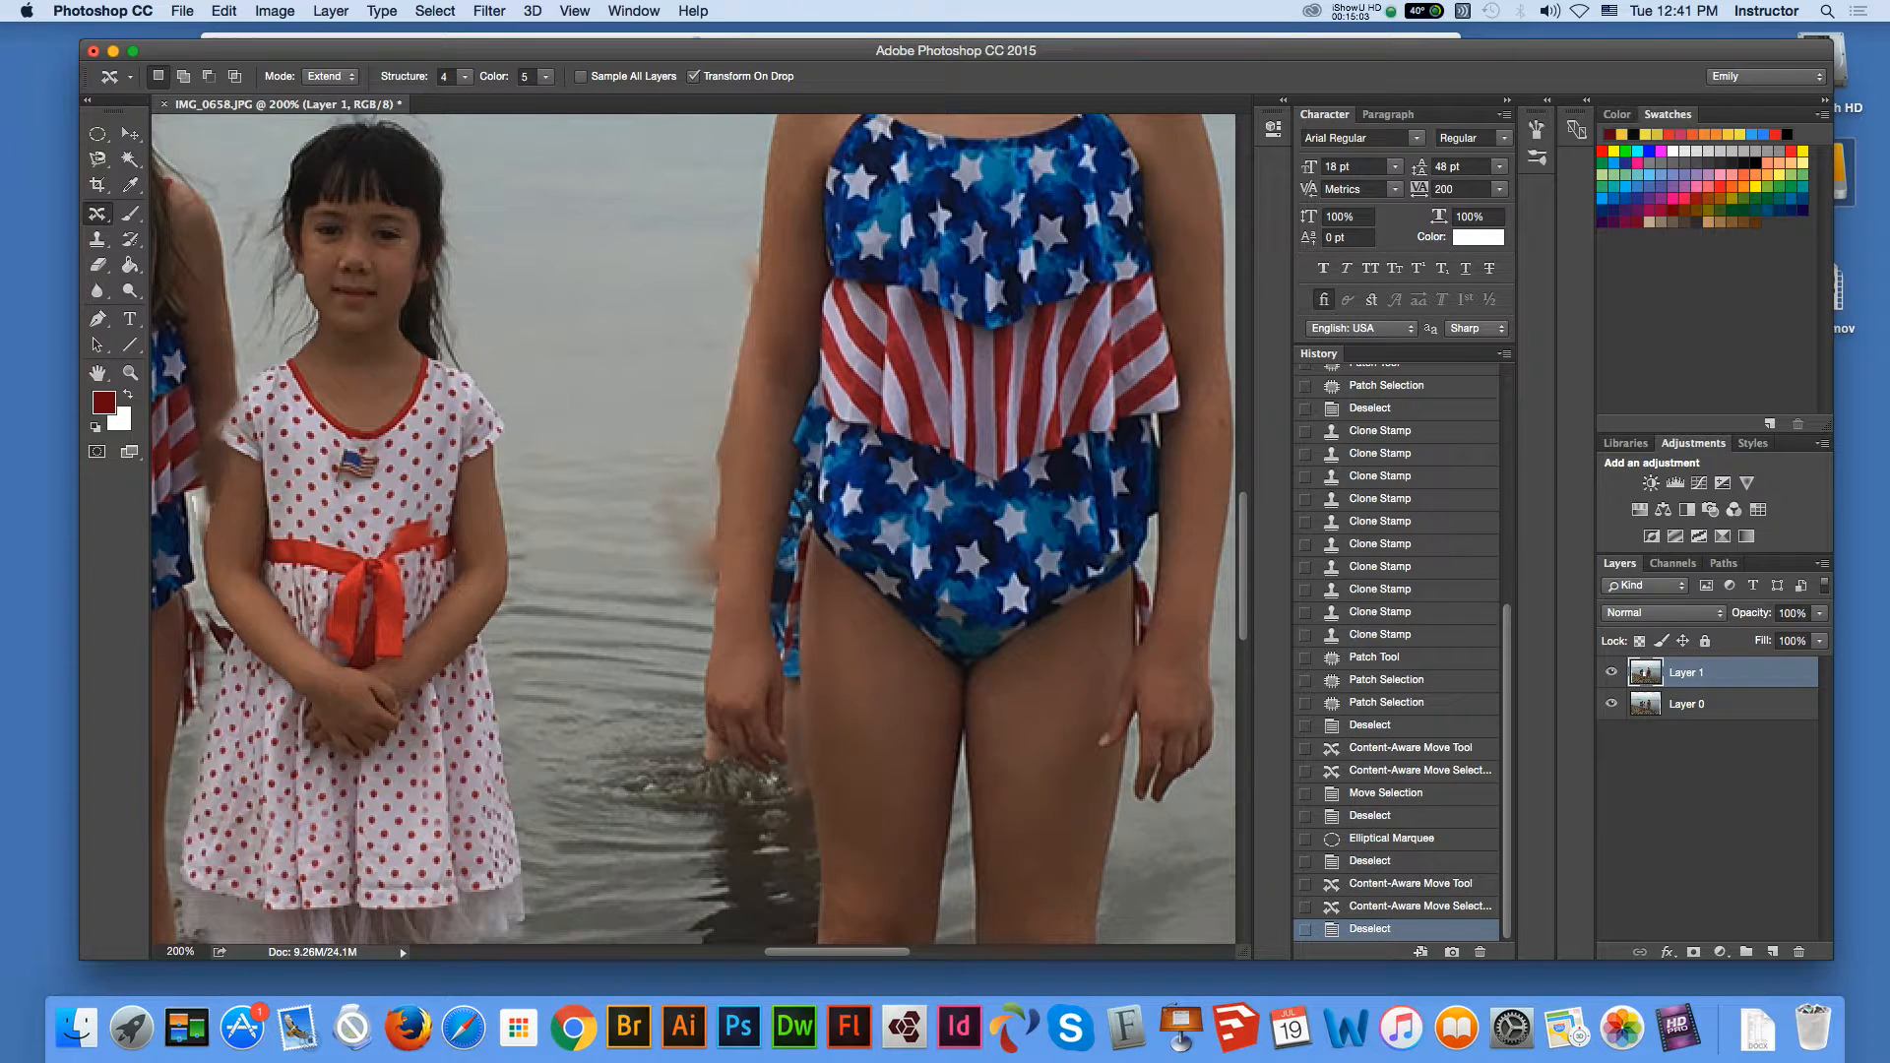
pyautogui.moveTo(628, 419)
pyautogui.mouseDown()
pyautogui.moveTo(673, 390)
pyautogui.moveTo(687, 477)
pyautogui.moveTo(693, 382)
pyautogui.mouseUp()
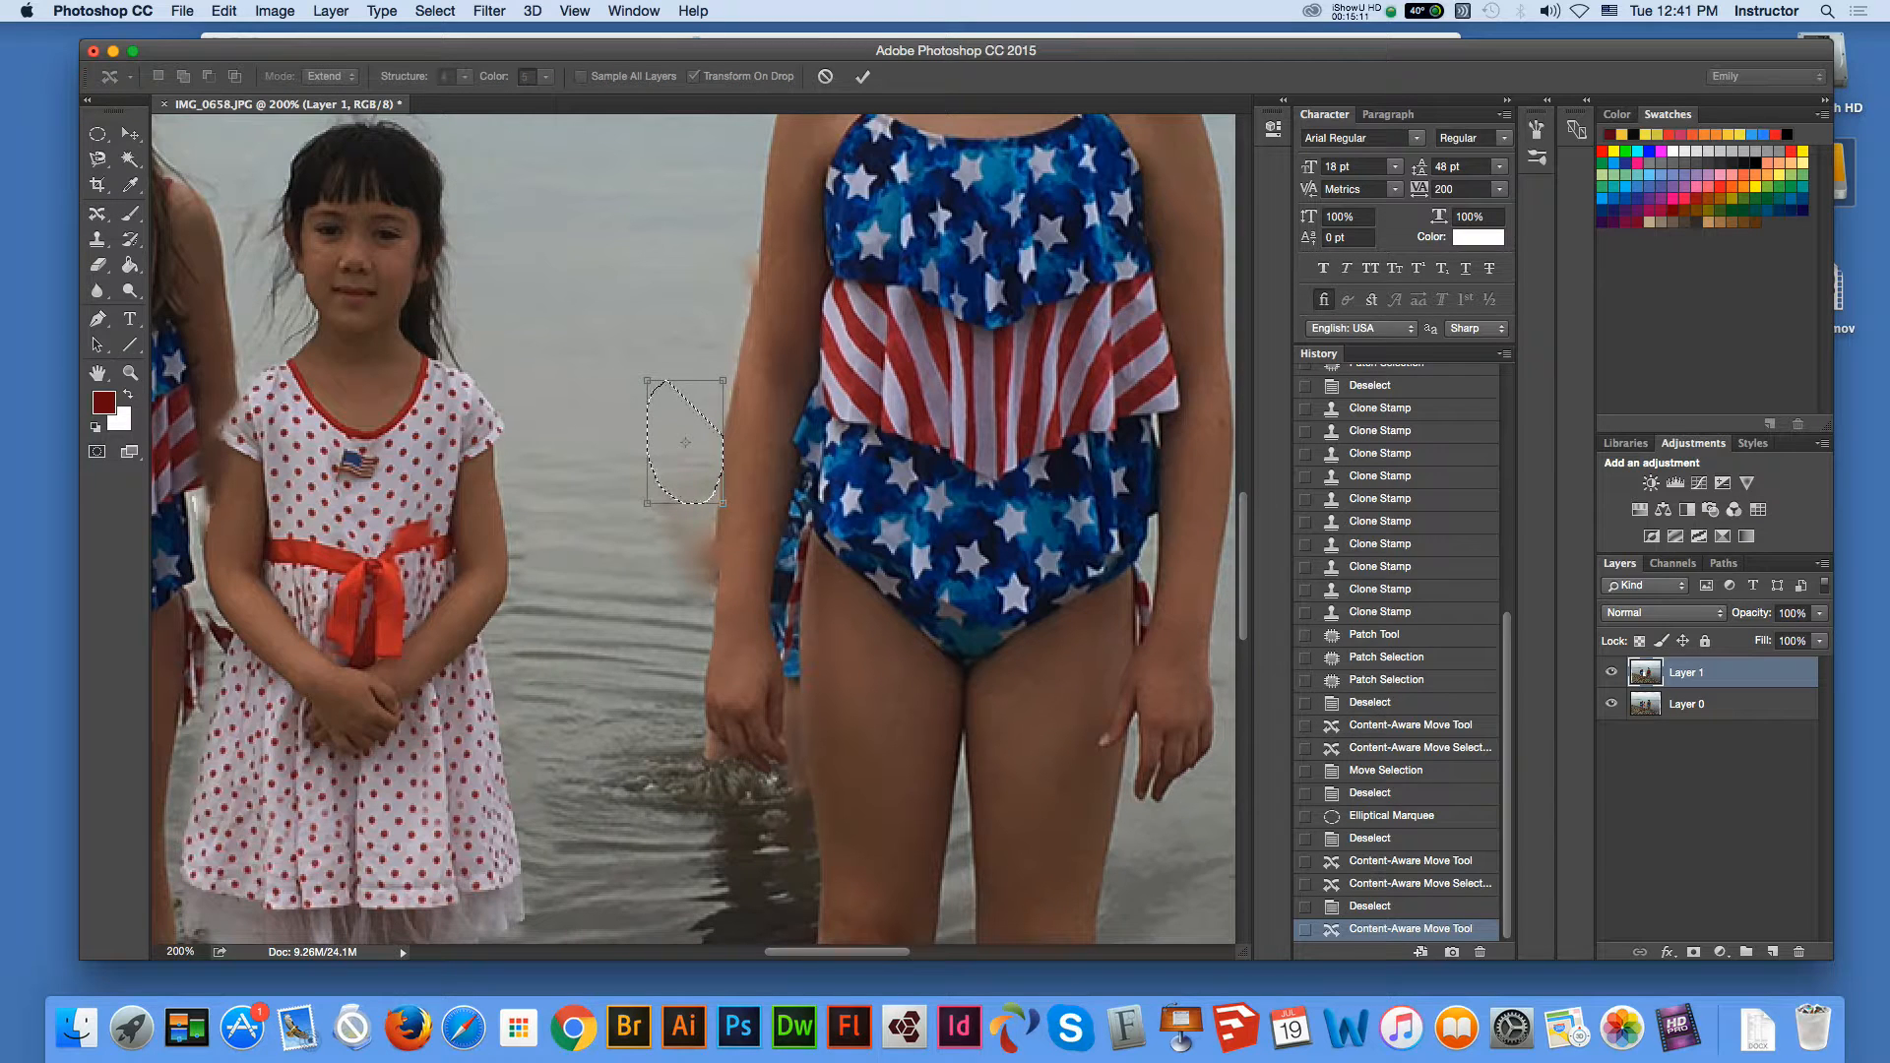
pyautogui.press('Return')
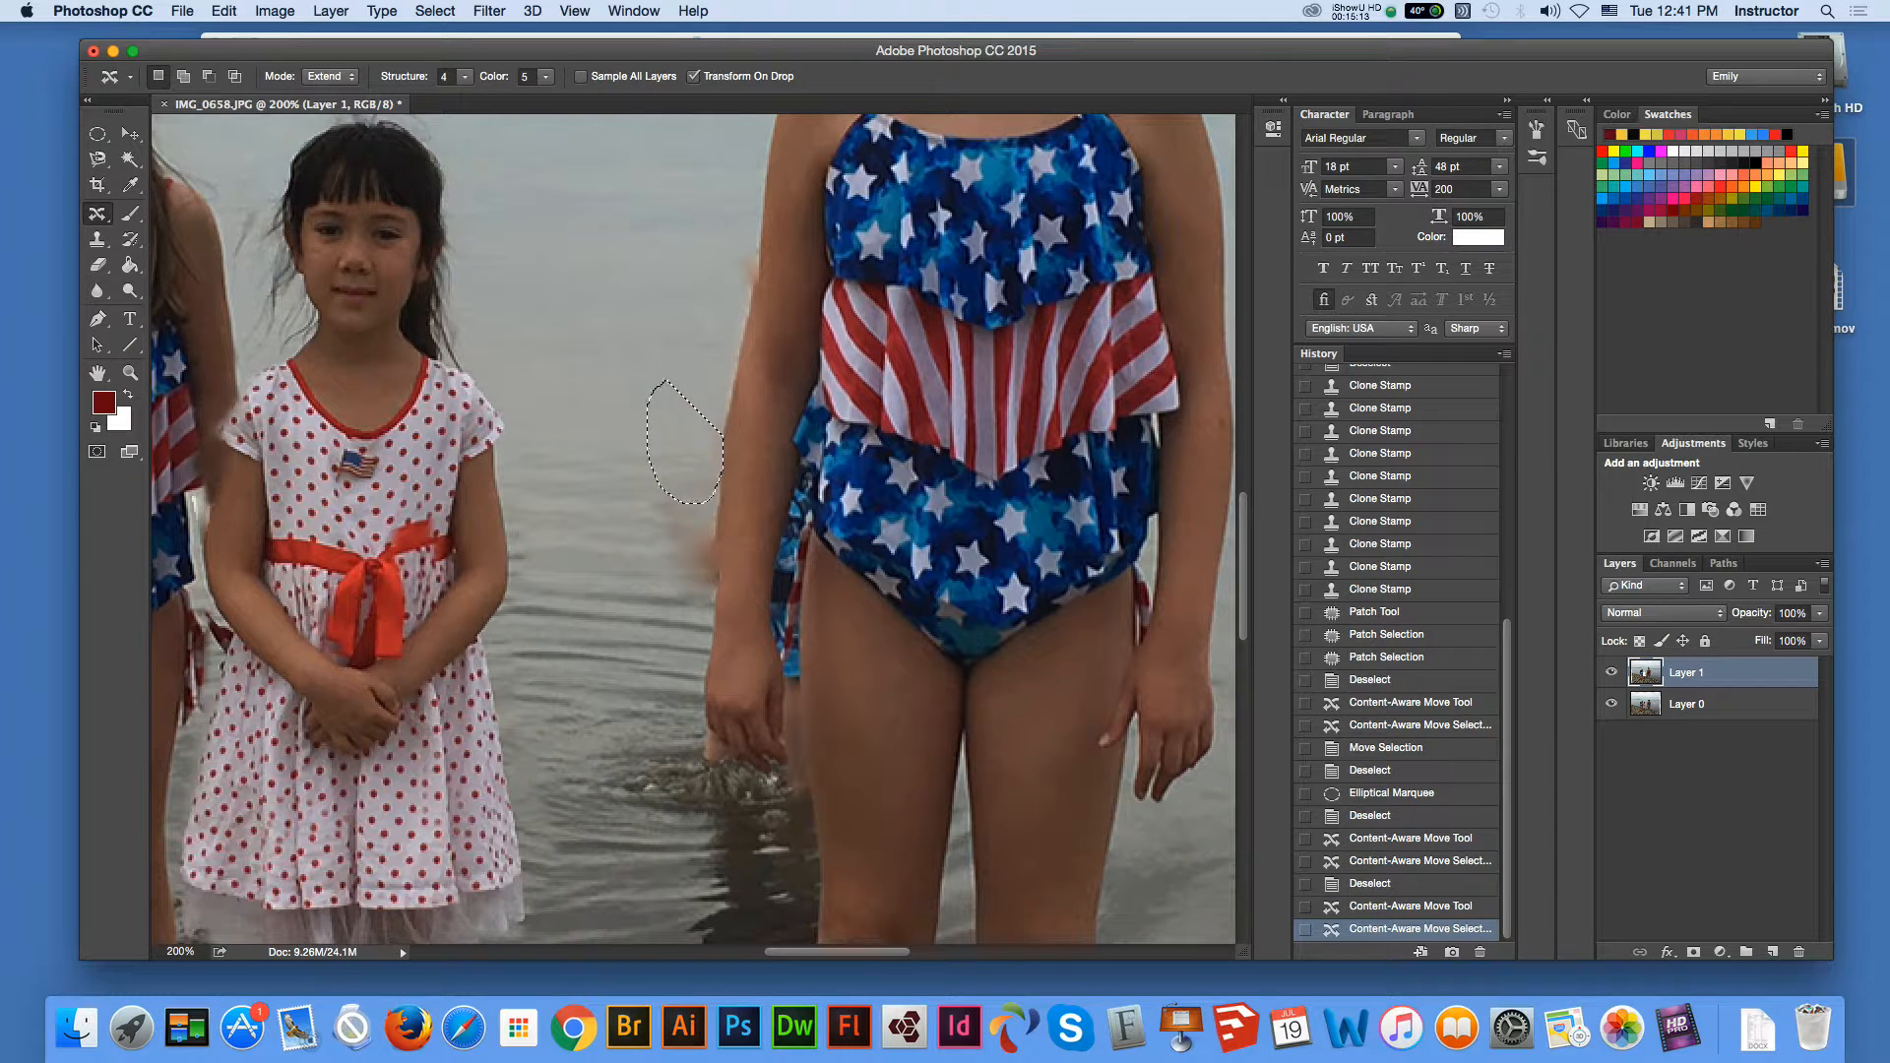
pyautogui.click(98, 134)
pyautogui.press('super+d')
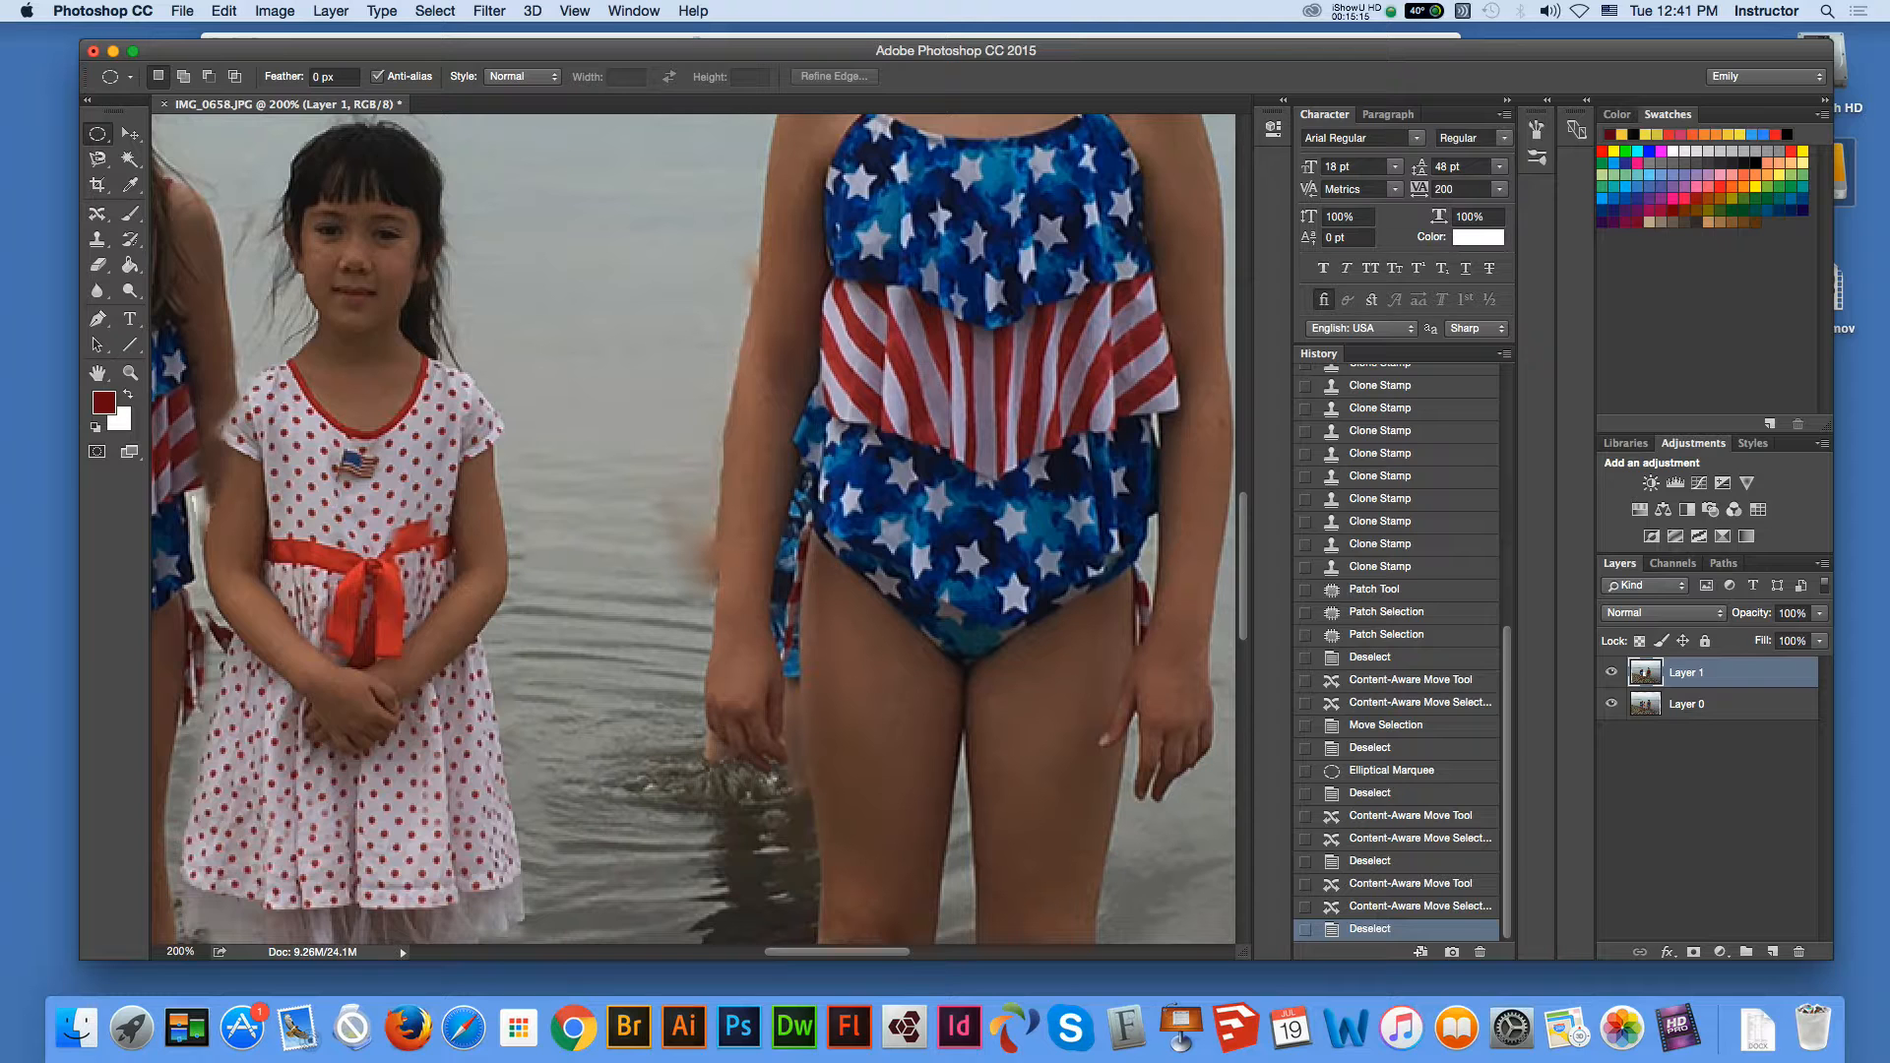
# Cover the skin-coloured remnant beside the tallest girl's upper arm with a Content-Aware Move of adjacent water, and clear the selection.
pyautogui.press('j')
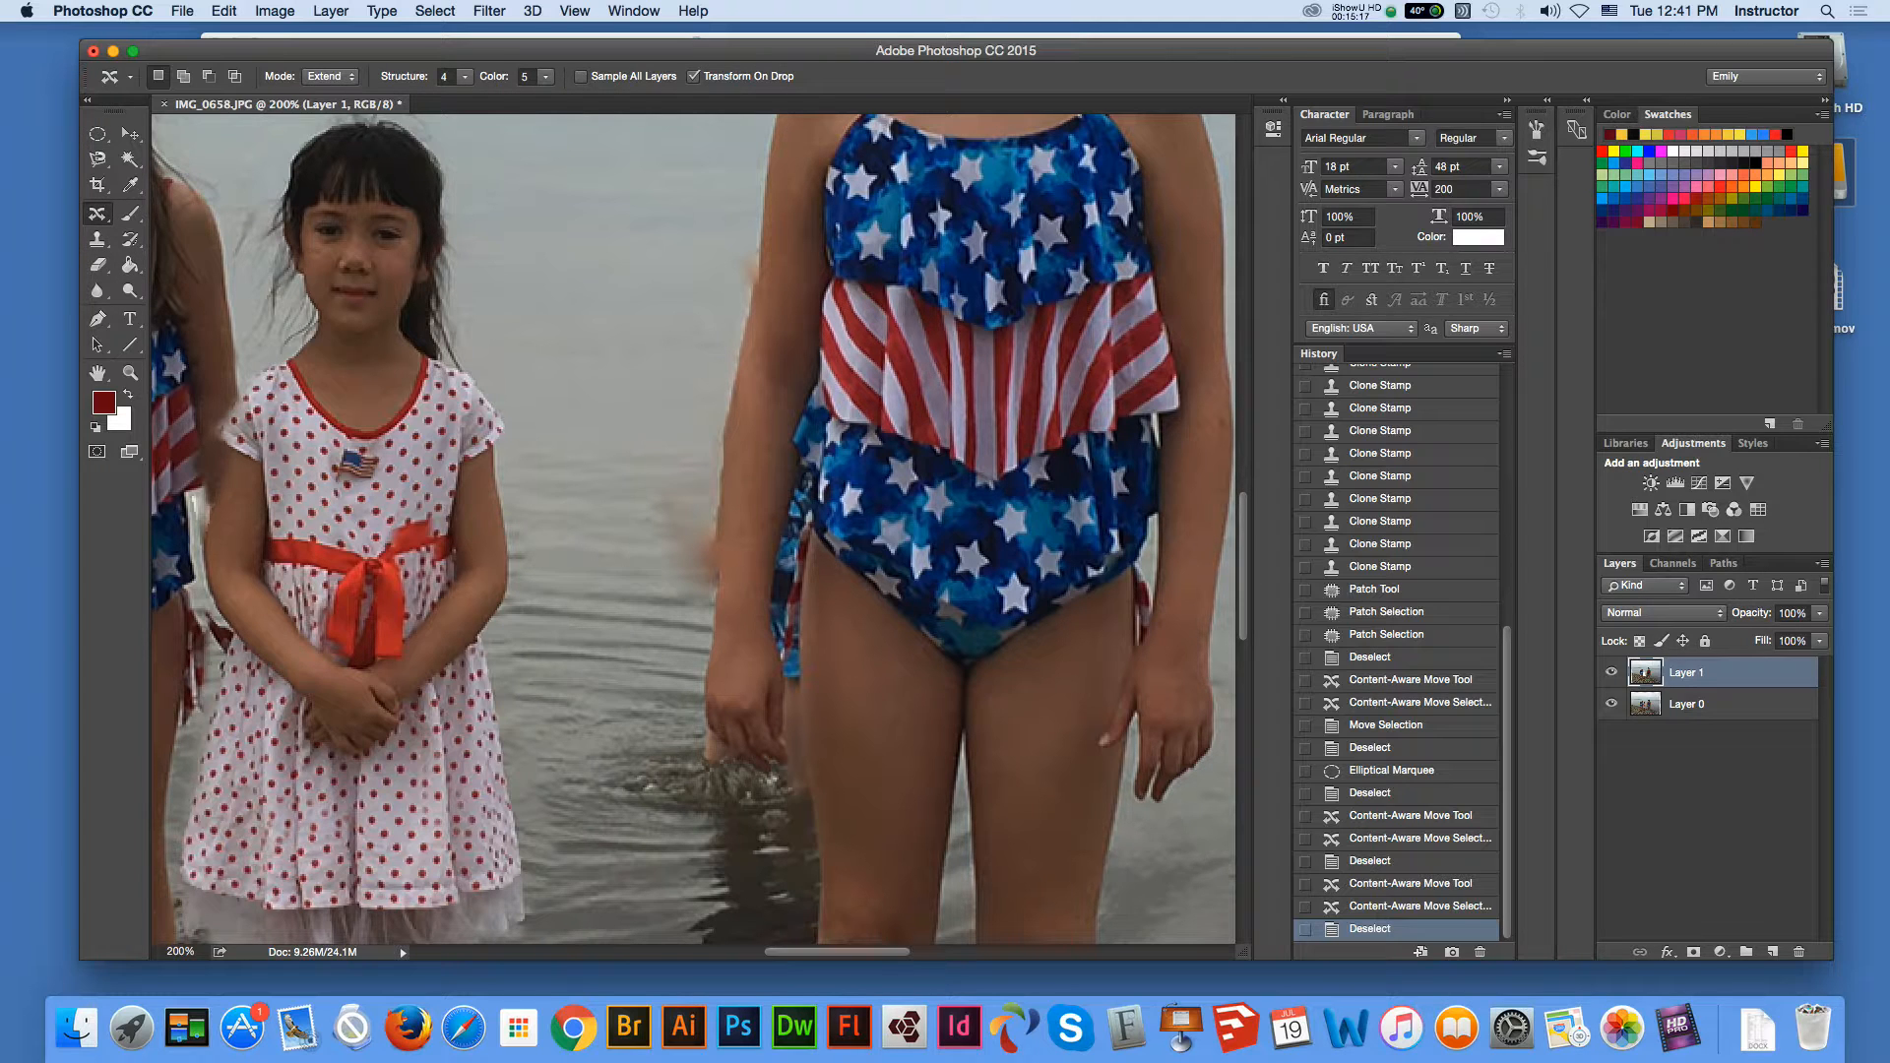
pyautogui.moveTo(734, 233)
pyautogui.mouseDown()
pyautogui.moveTo(693, 252)
pyautogui.moveTo(714, 296)
pyautogui.mouseUp()
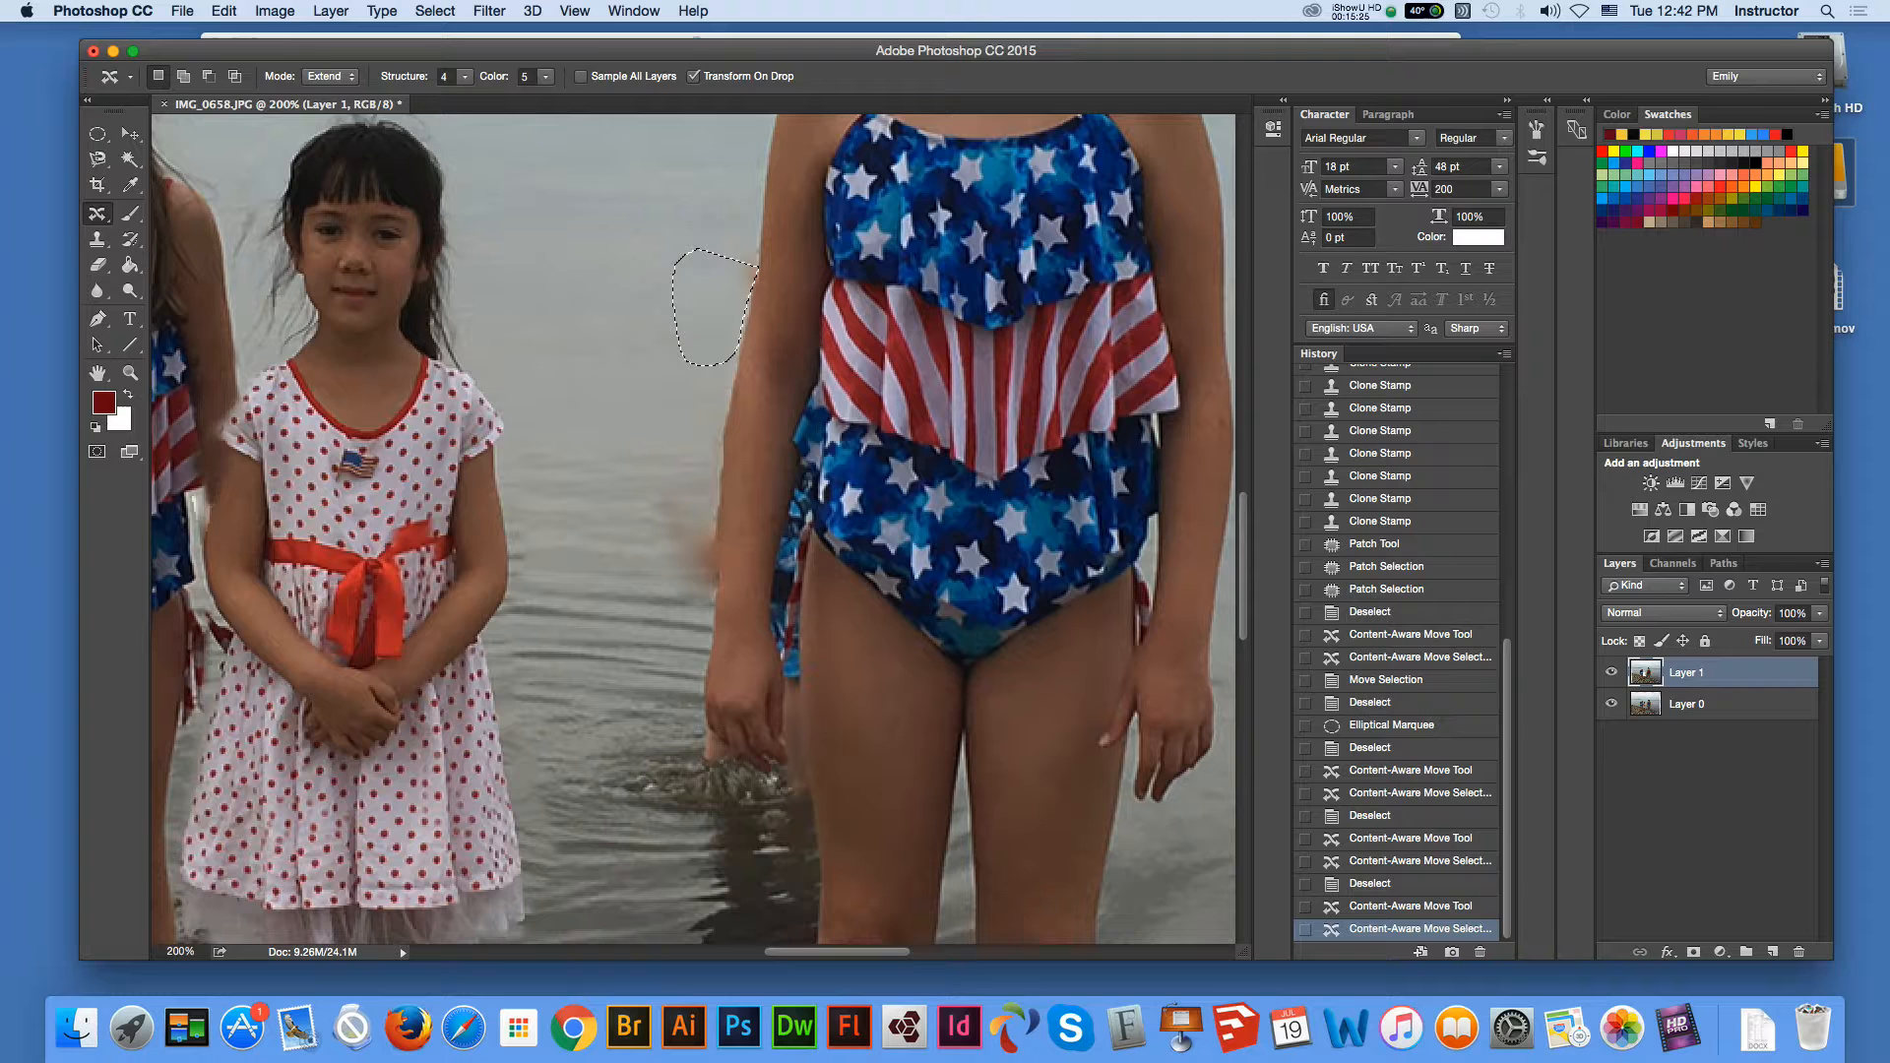
pyautogui.press('m')
pyautogui.press('super+d')
# Extend rippled water over the skin-coloured smudge beside the tallest girl's forearm with the Content-Aware Move Tool, and deselect.
pyautogui.press('j')
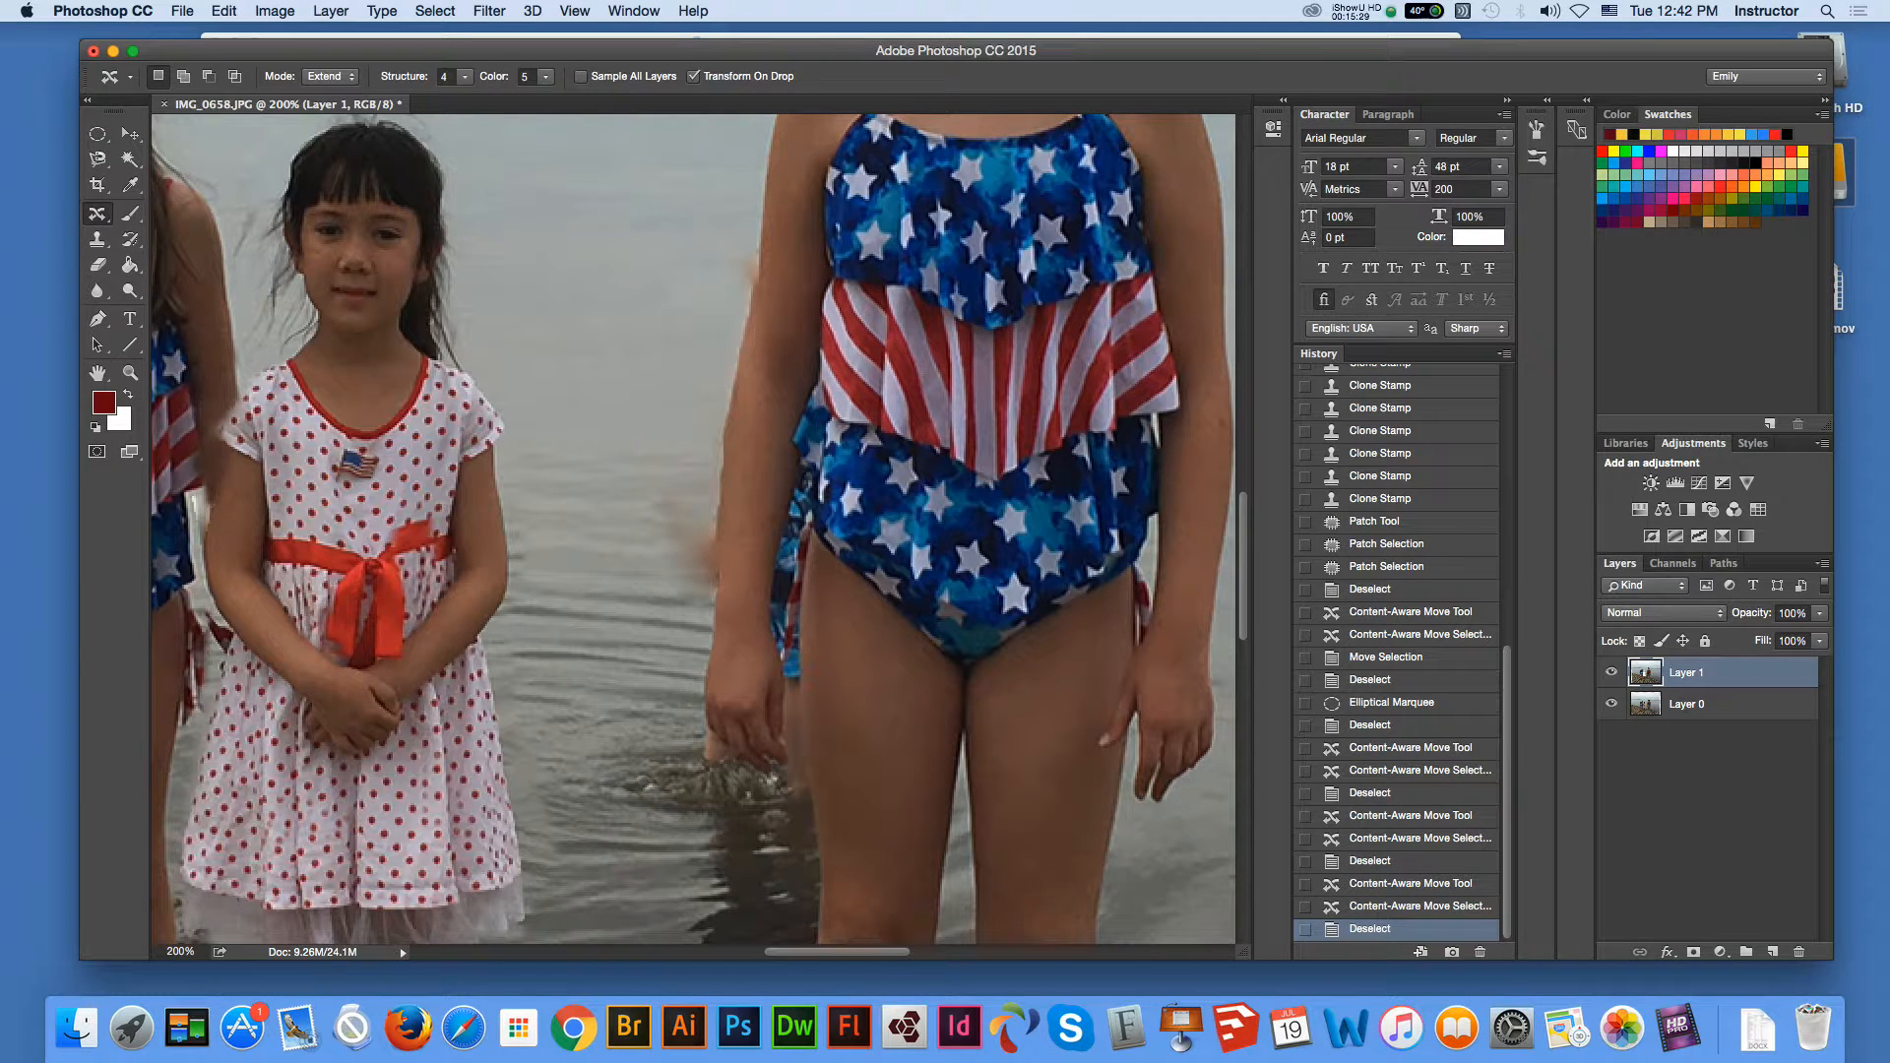
pyautogui.moveTo(681, 598)
pyautogui.mouseDown()
pyautogui.moveTo(587, 537)
pyautogui.moveTo(679, 559)
pyautogui.mouseUp()
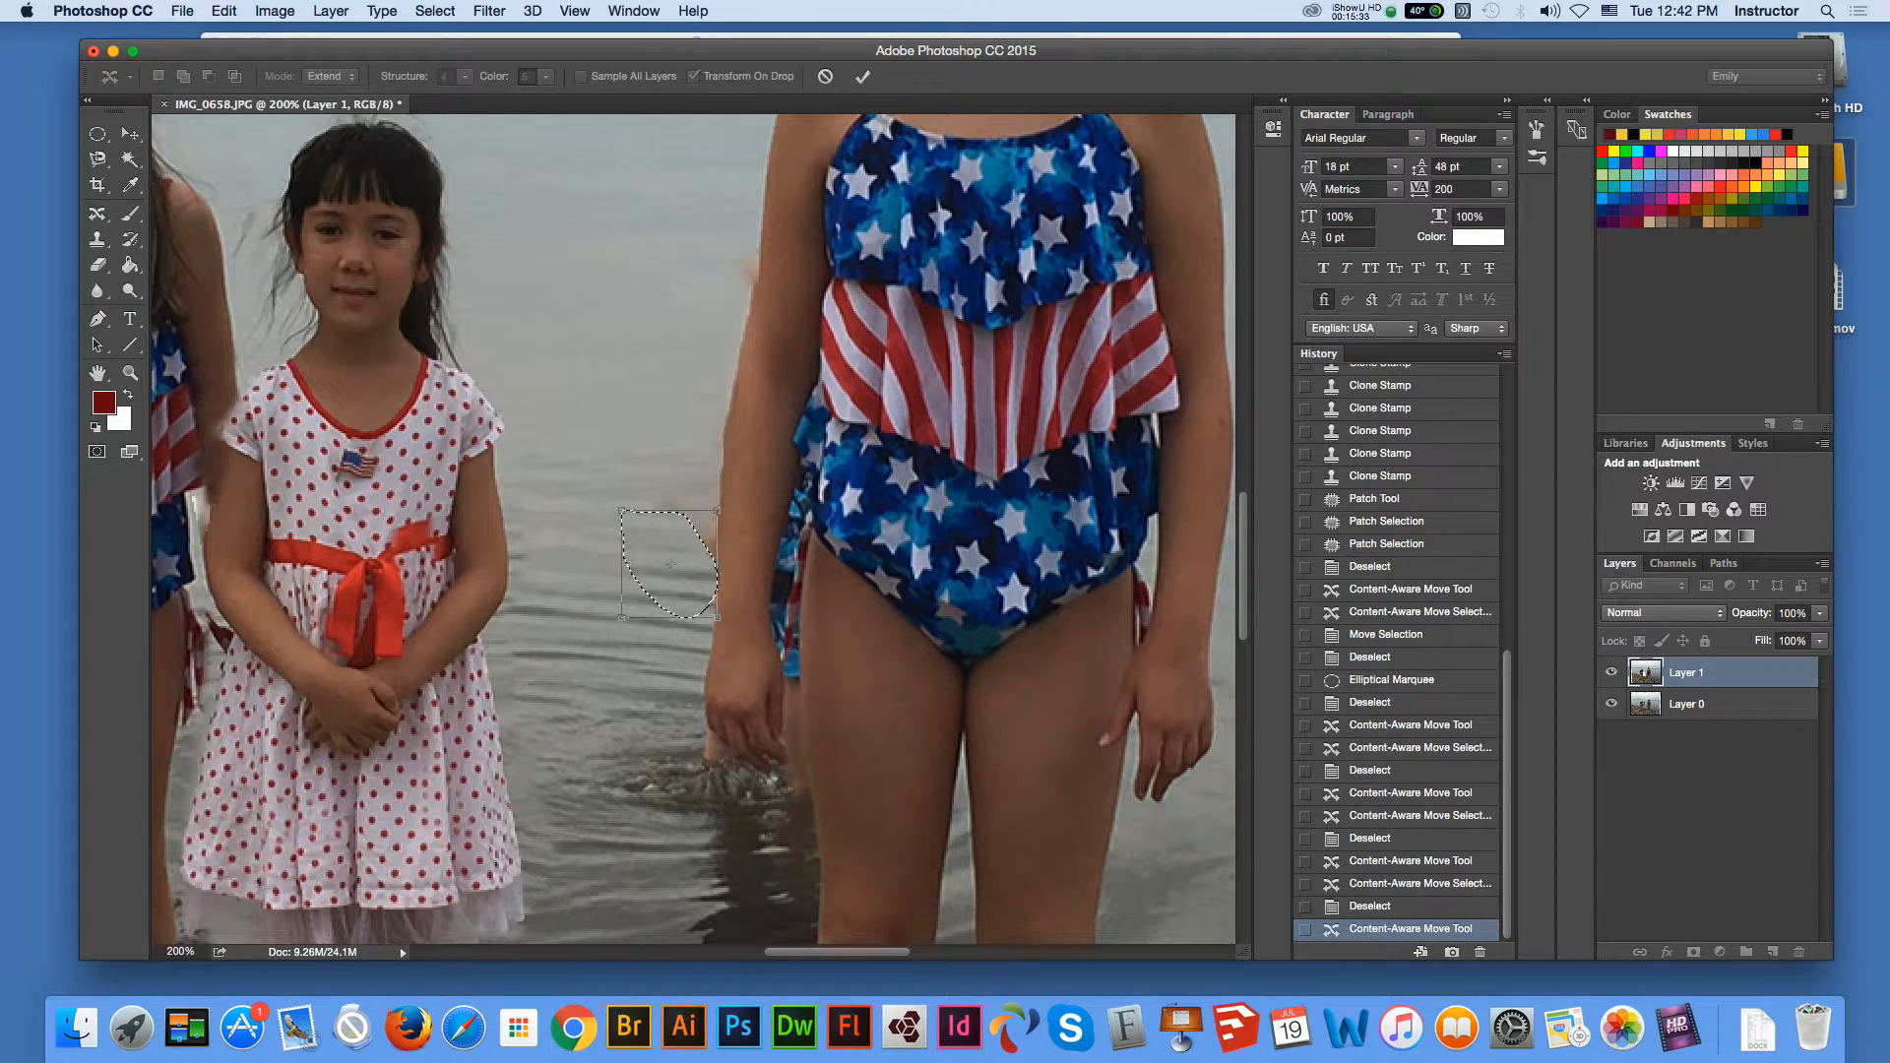
pyautogui.press('Return')
pyautogui.press('m')
pyautogui.press('super+d')
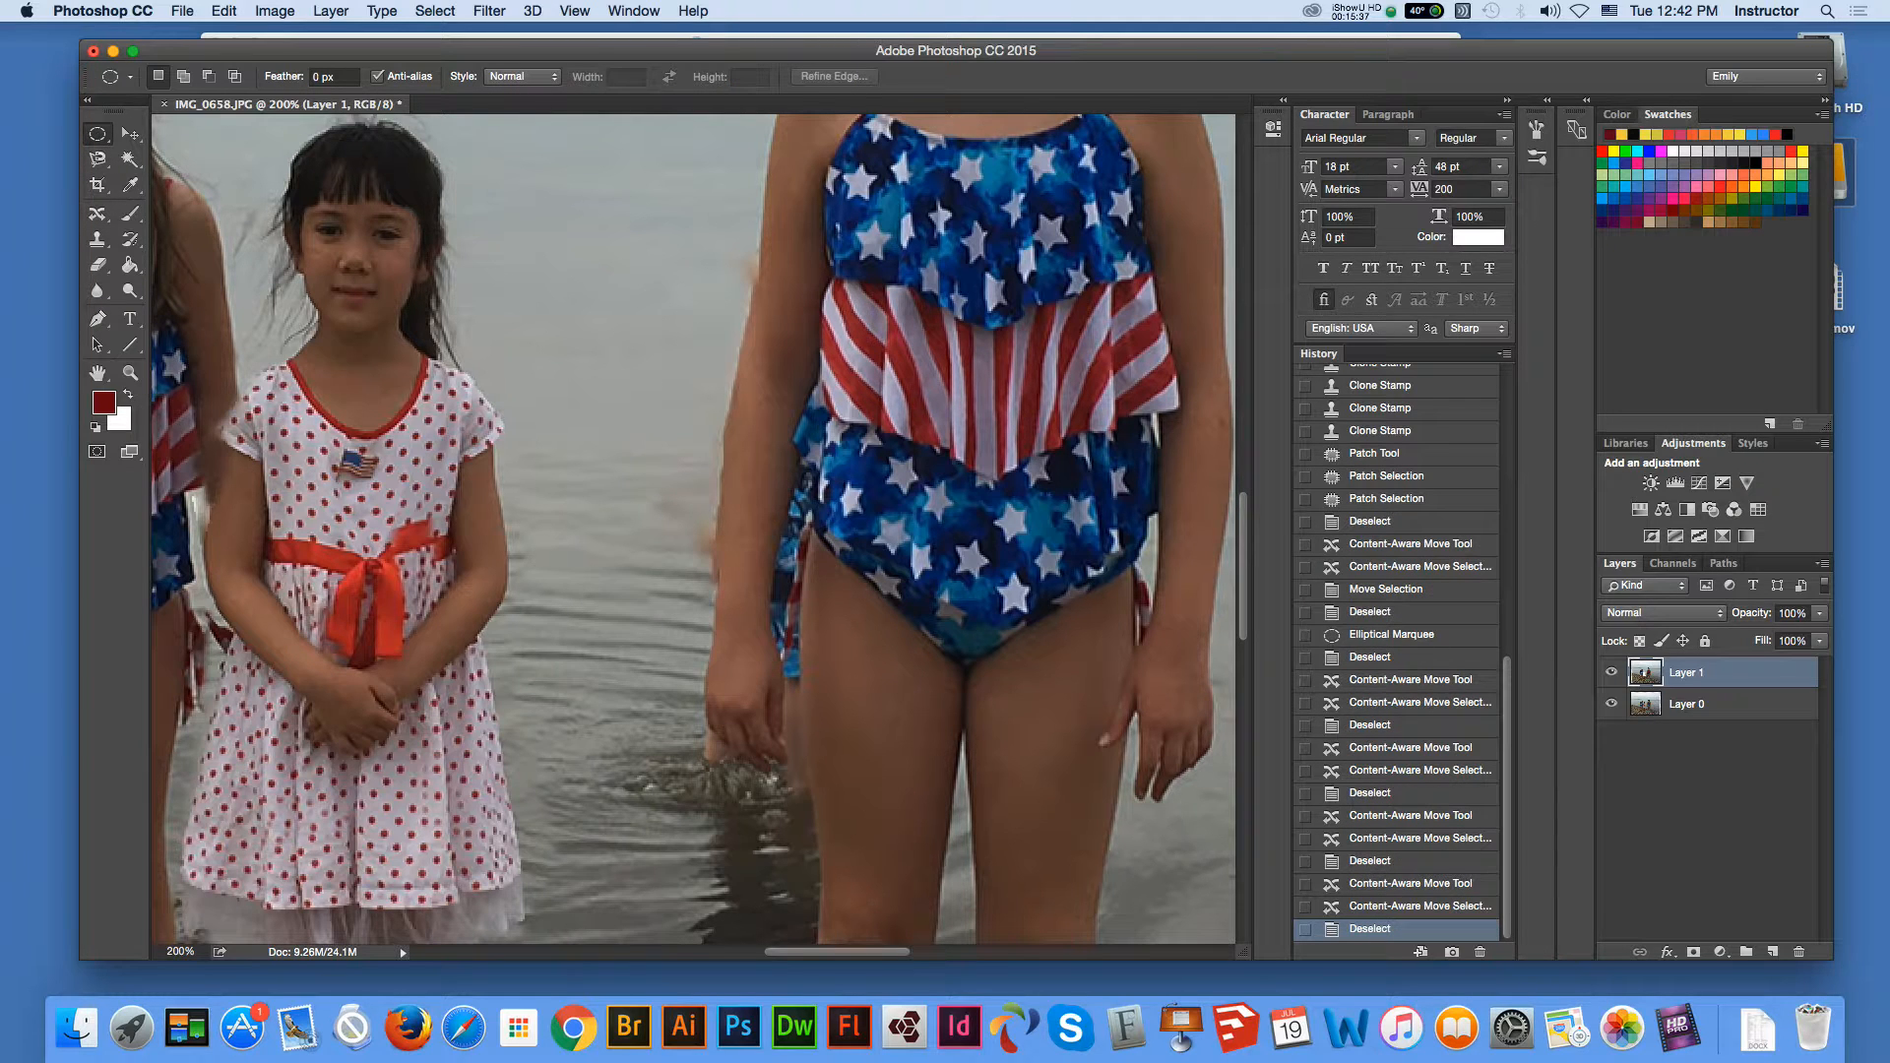
# Apply a Content-Aware Move of a narrow horizontal strip of water beside the tallest girl's forearm, and clear the selection.
pyautogui.press('j')
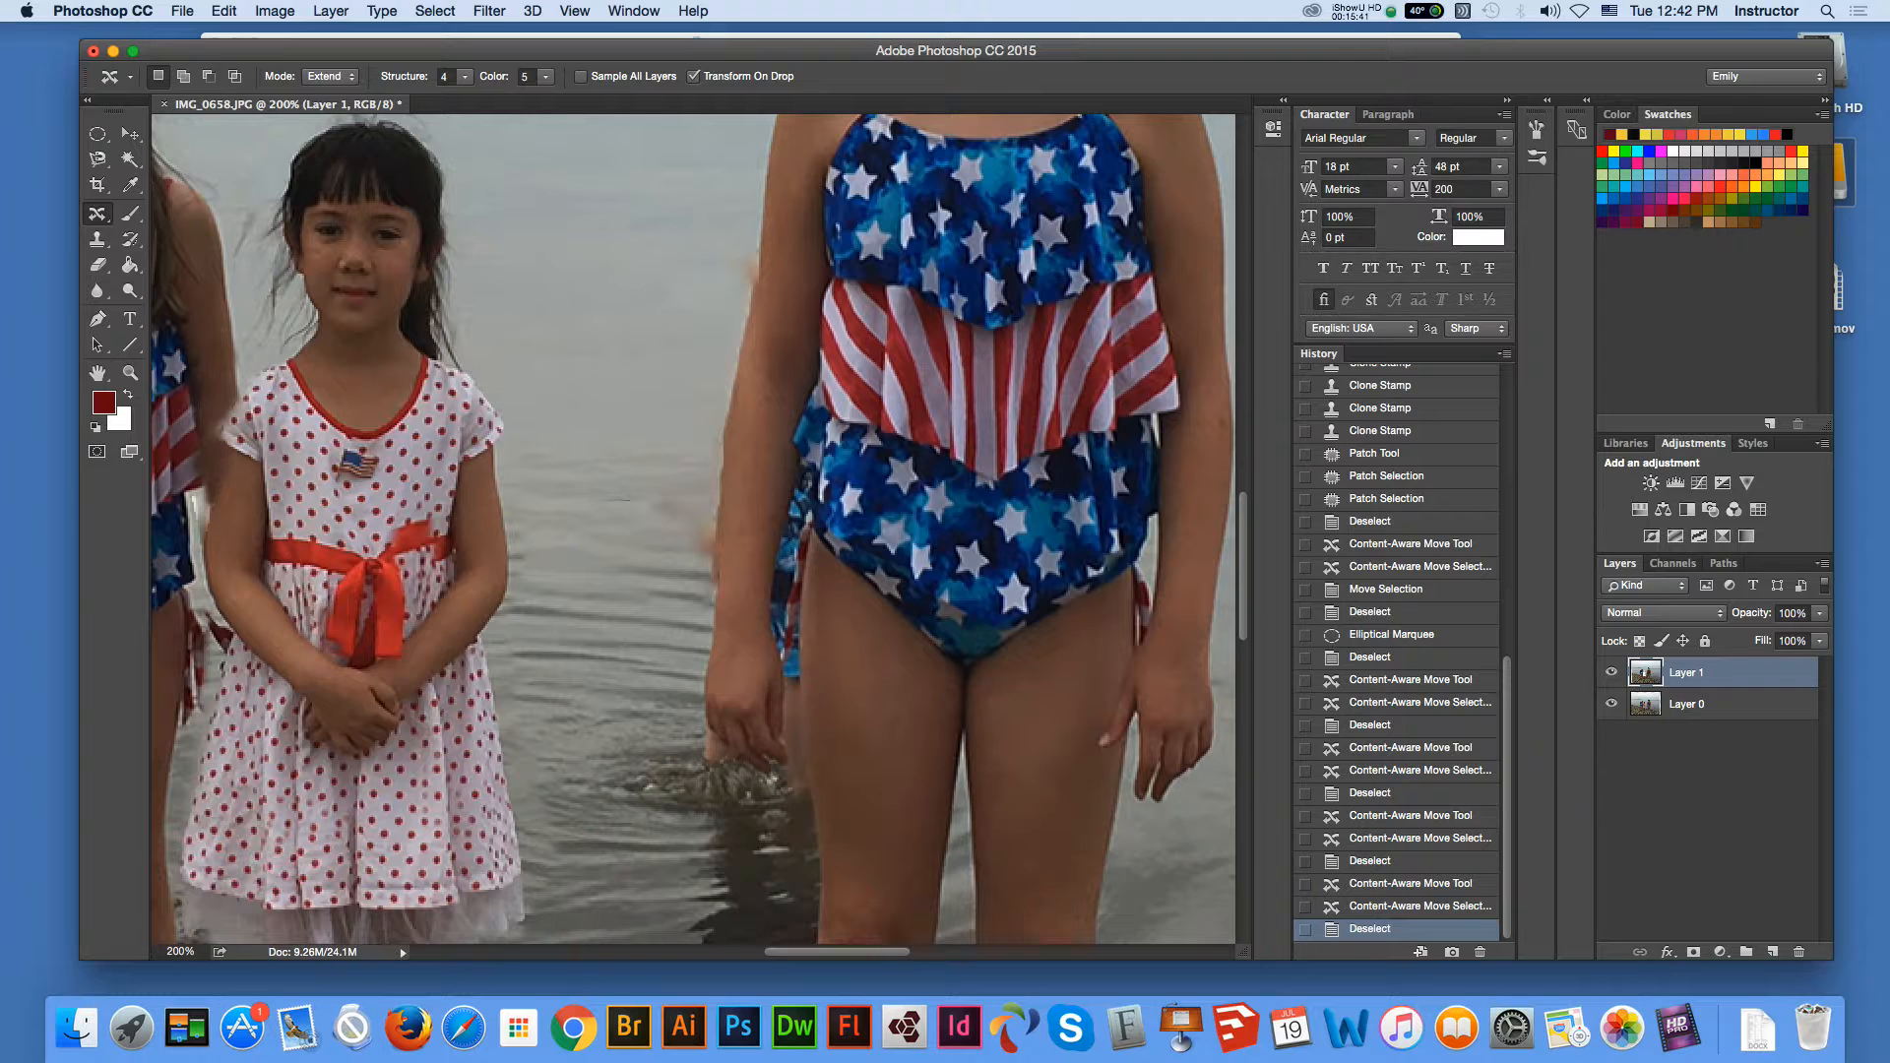
pyautogui.moveTo(702, 524)
pyautogui.mouseDown()
pyautogui.moveTo(593, 517)
pyautogui.moveTo(675, 535)
pyautogui.moveTo(662, 546)
pyautogui.mouseUp()
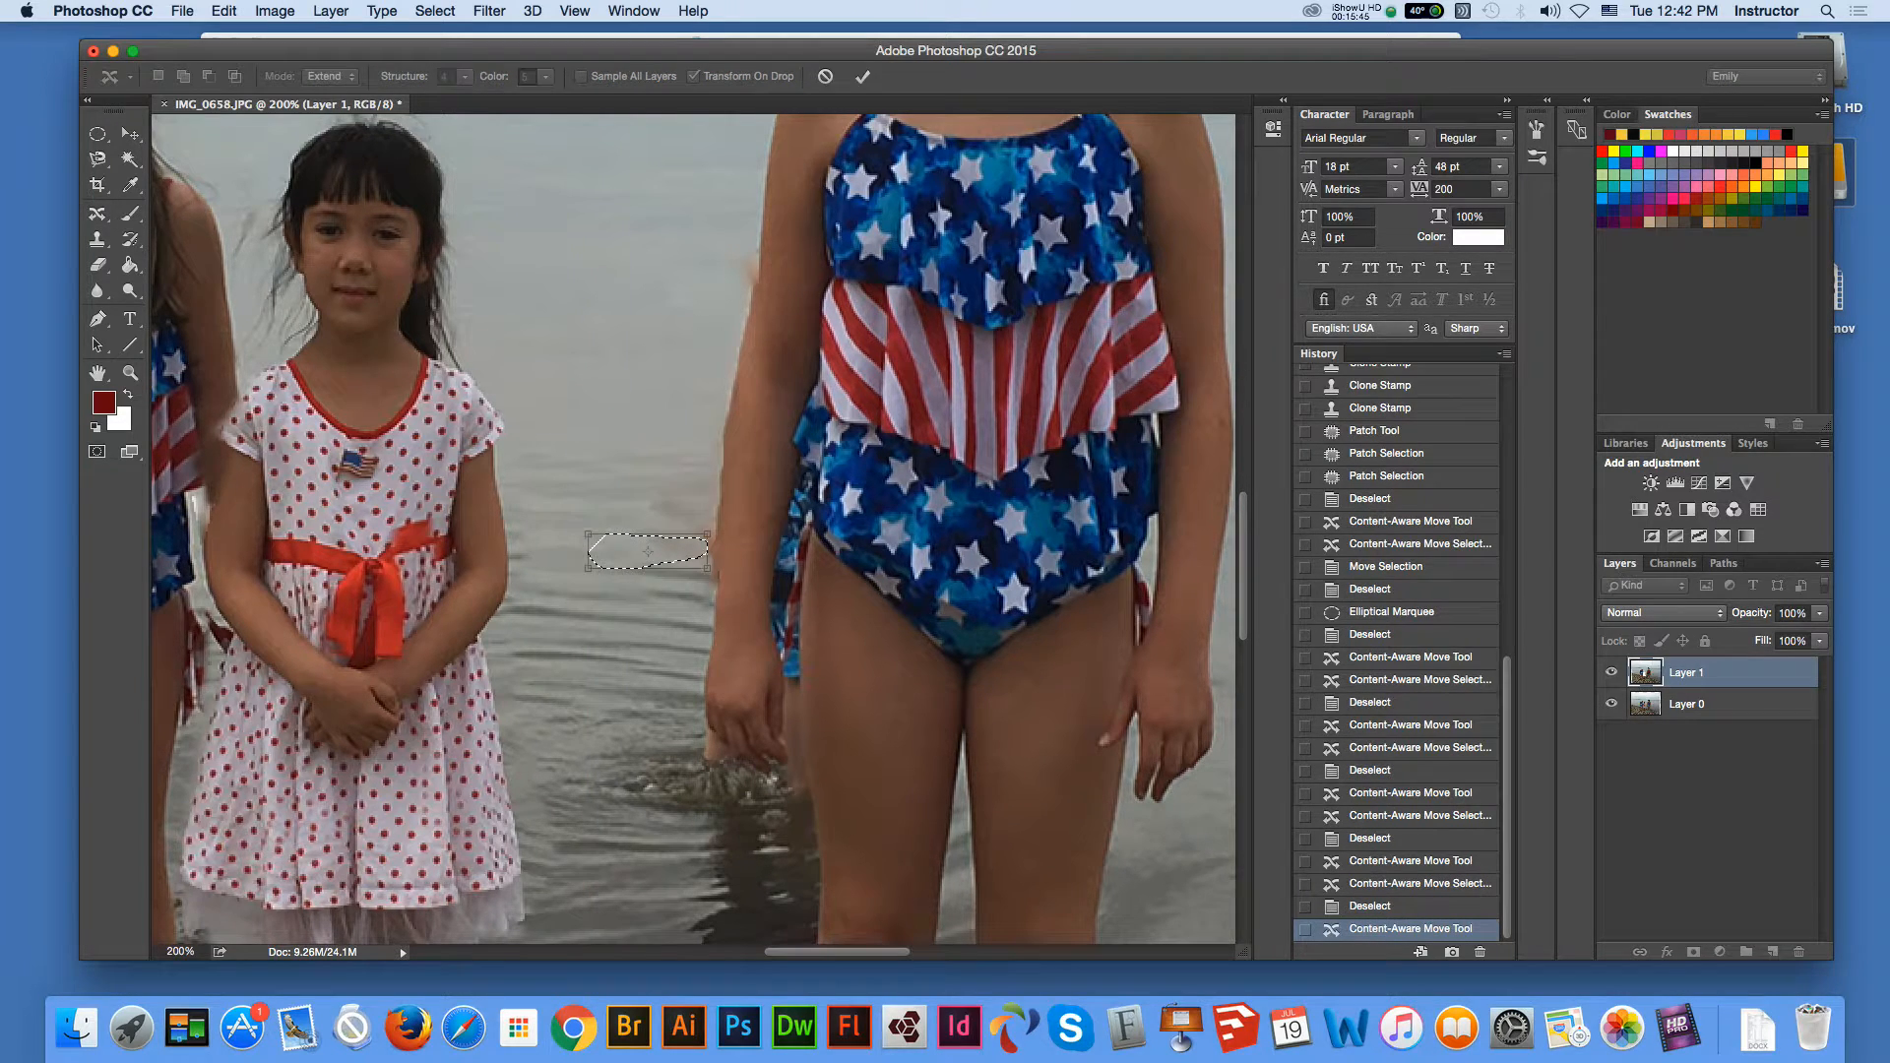
pyautogui.press('v')
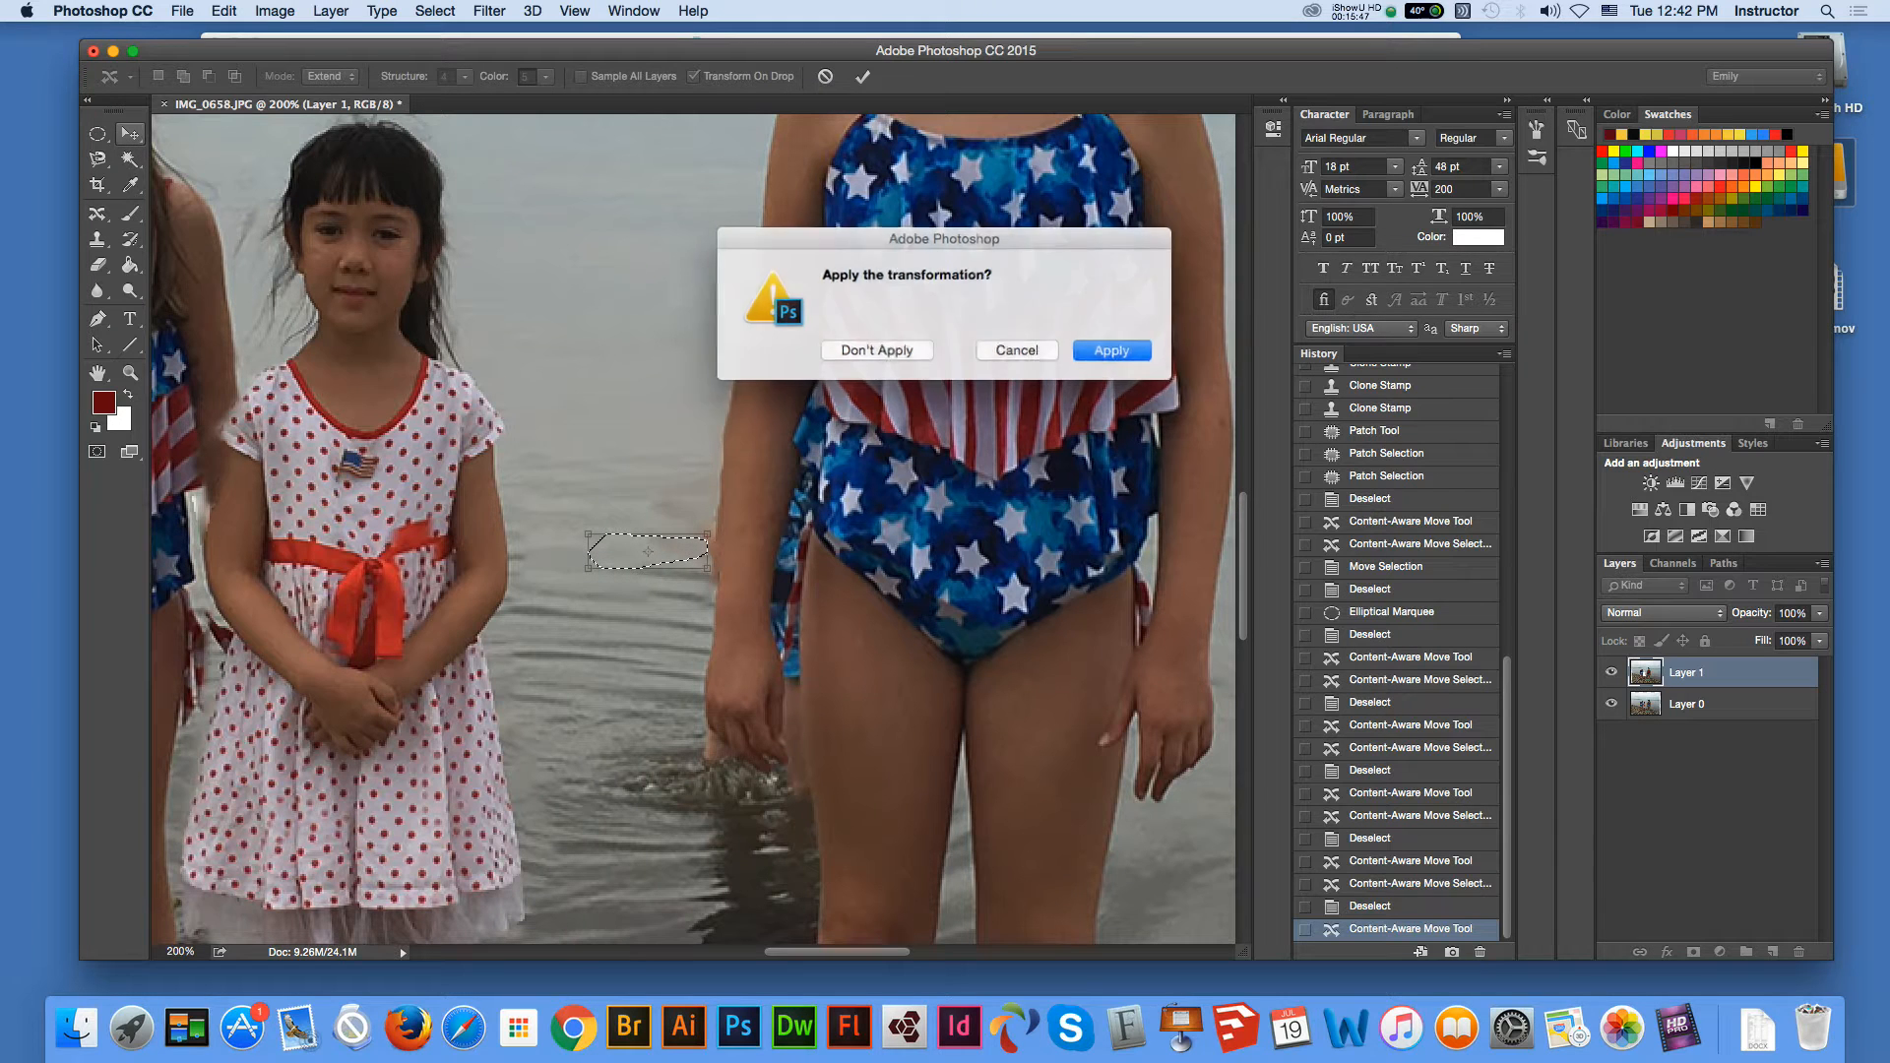
pyautogui.press('Return')
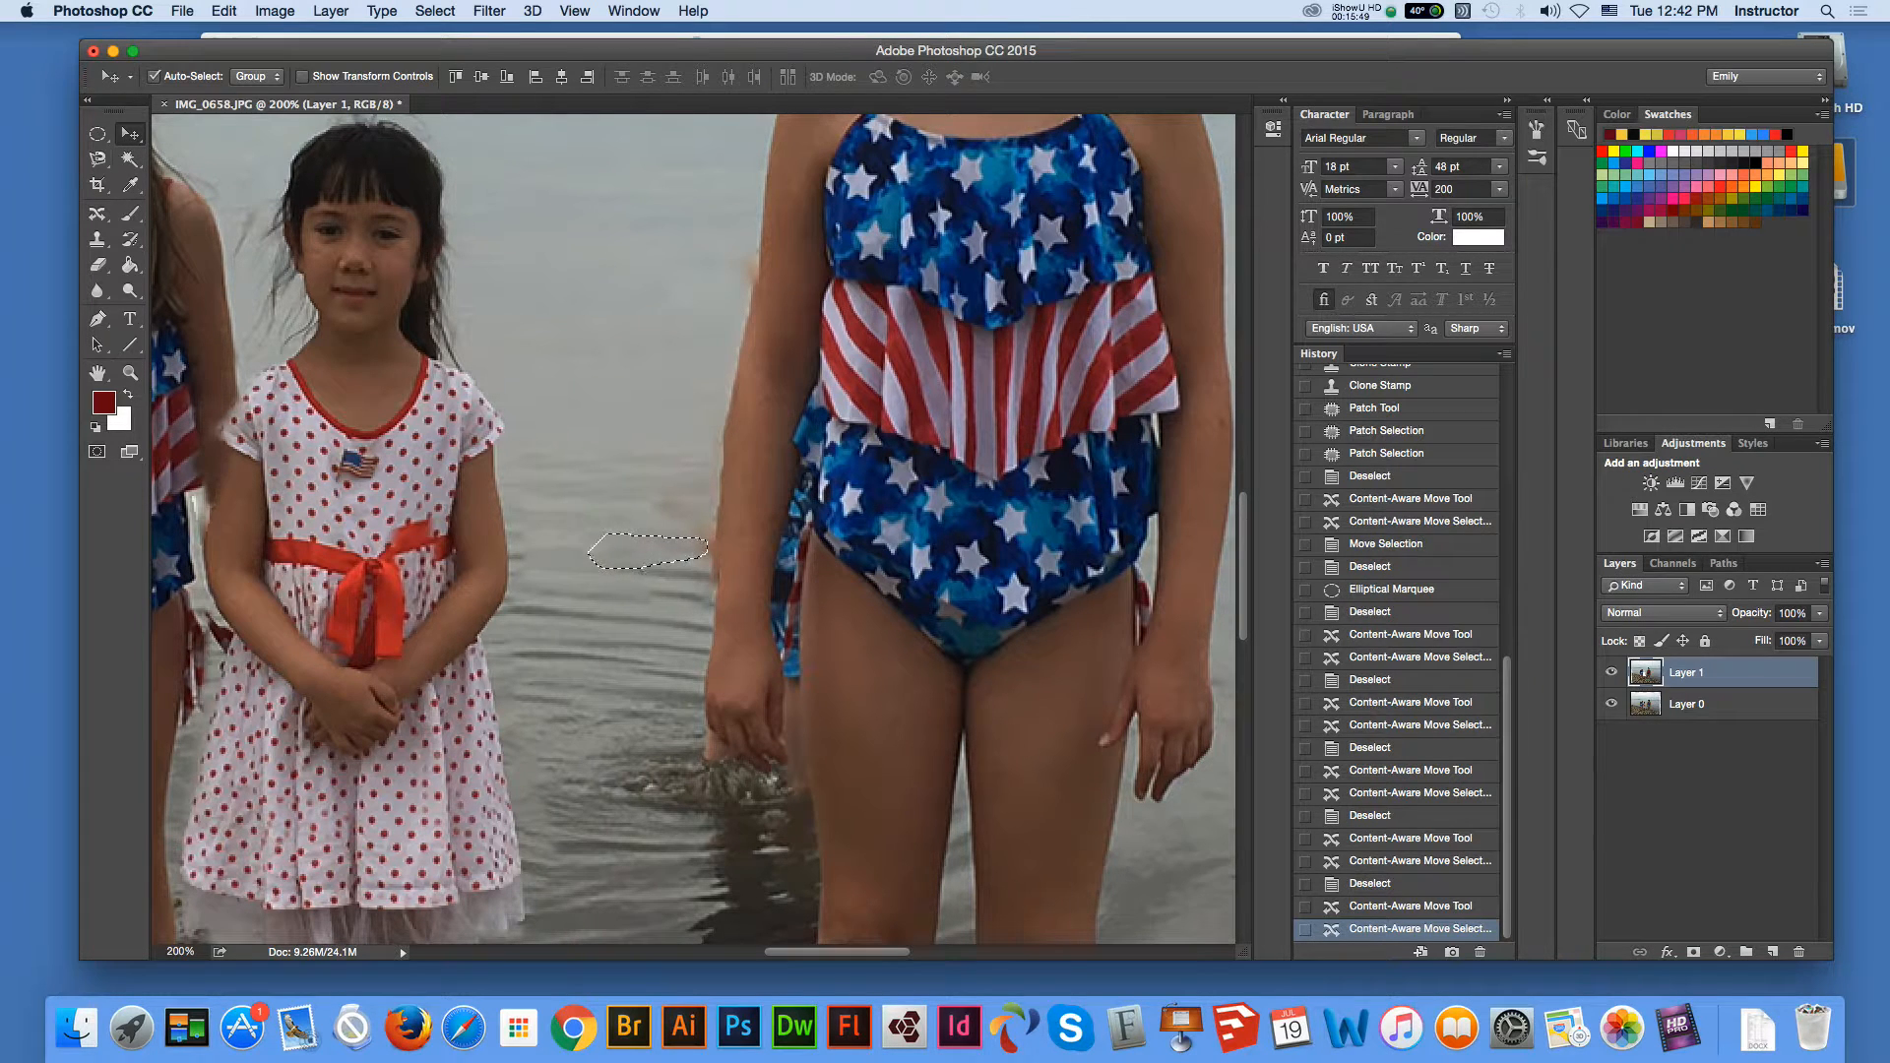
pyautogui.press('m')
pyautogui.press('super+d')
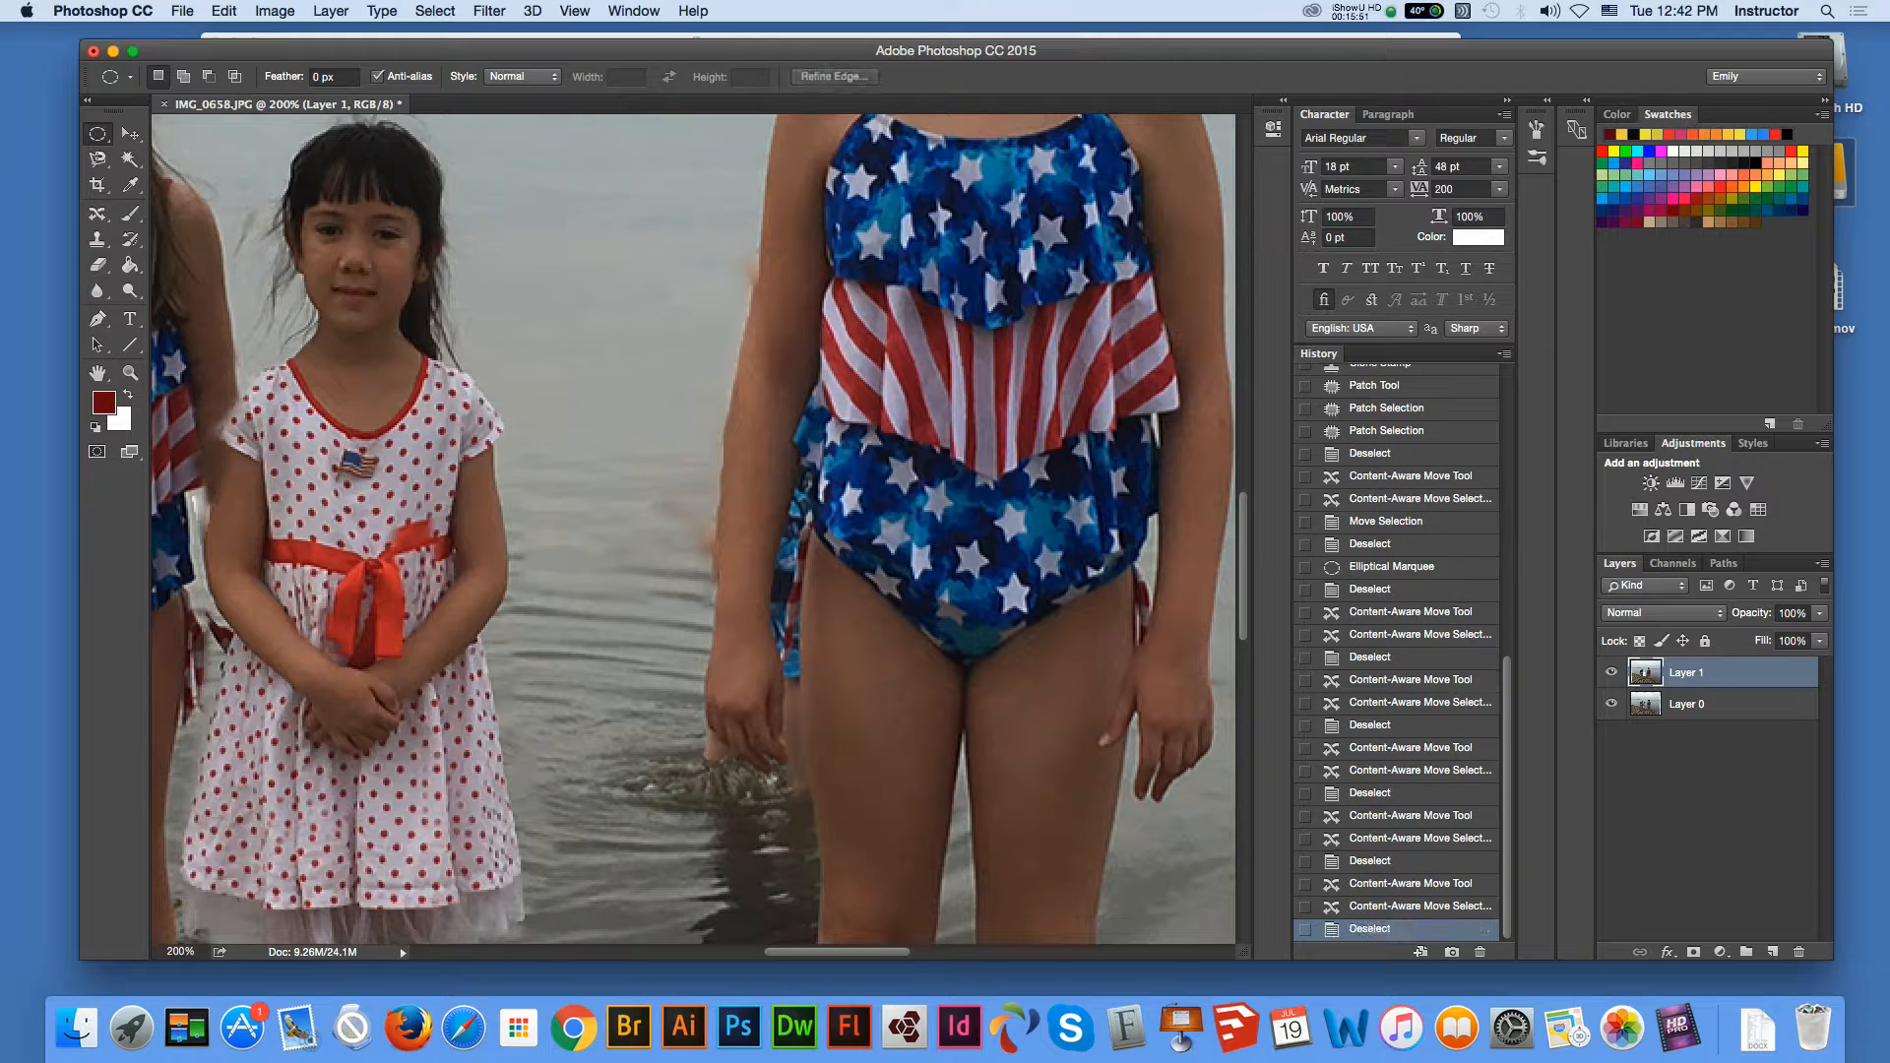
# Patch the remaining spot beside the tallest girl's upper arm with nearby water using the Patch Tool, and deselect.
pyautogui.press('j')
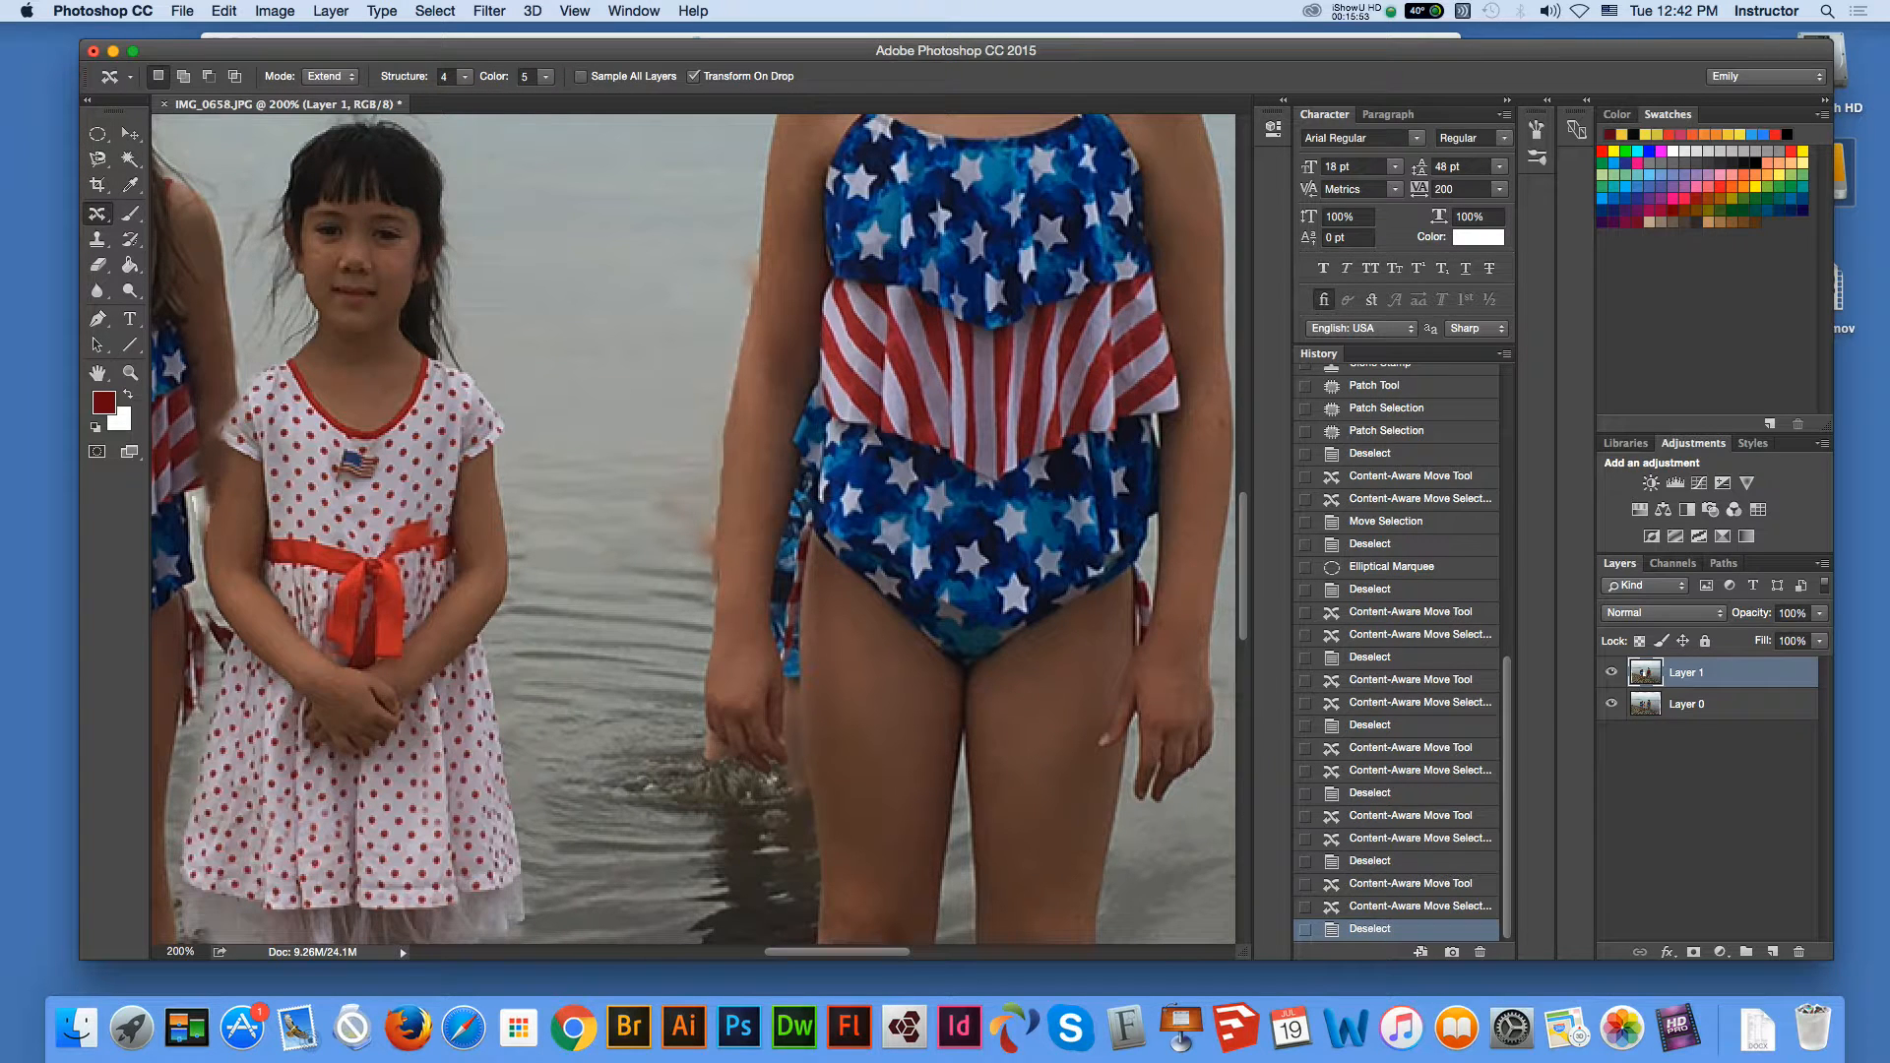
pyautogui.click(96, 213)
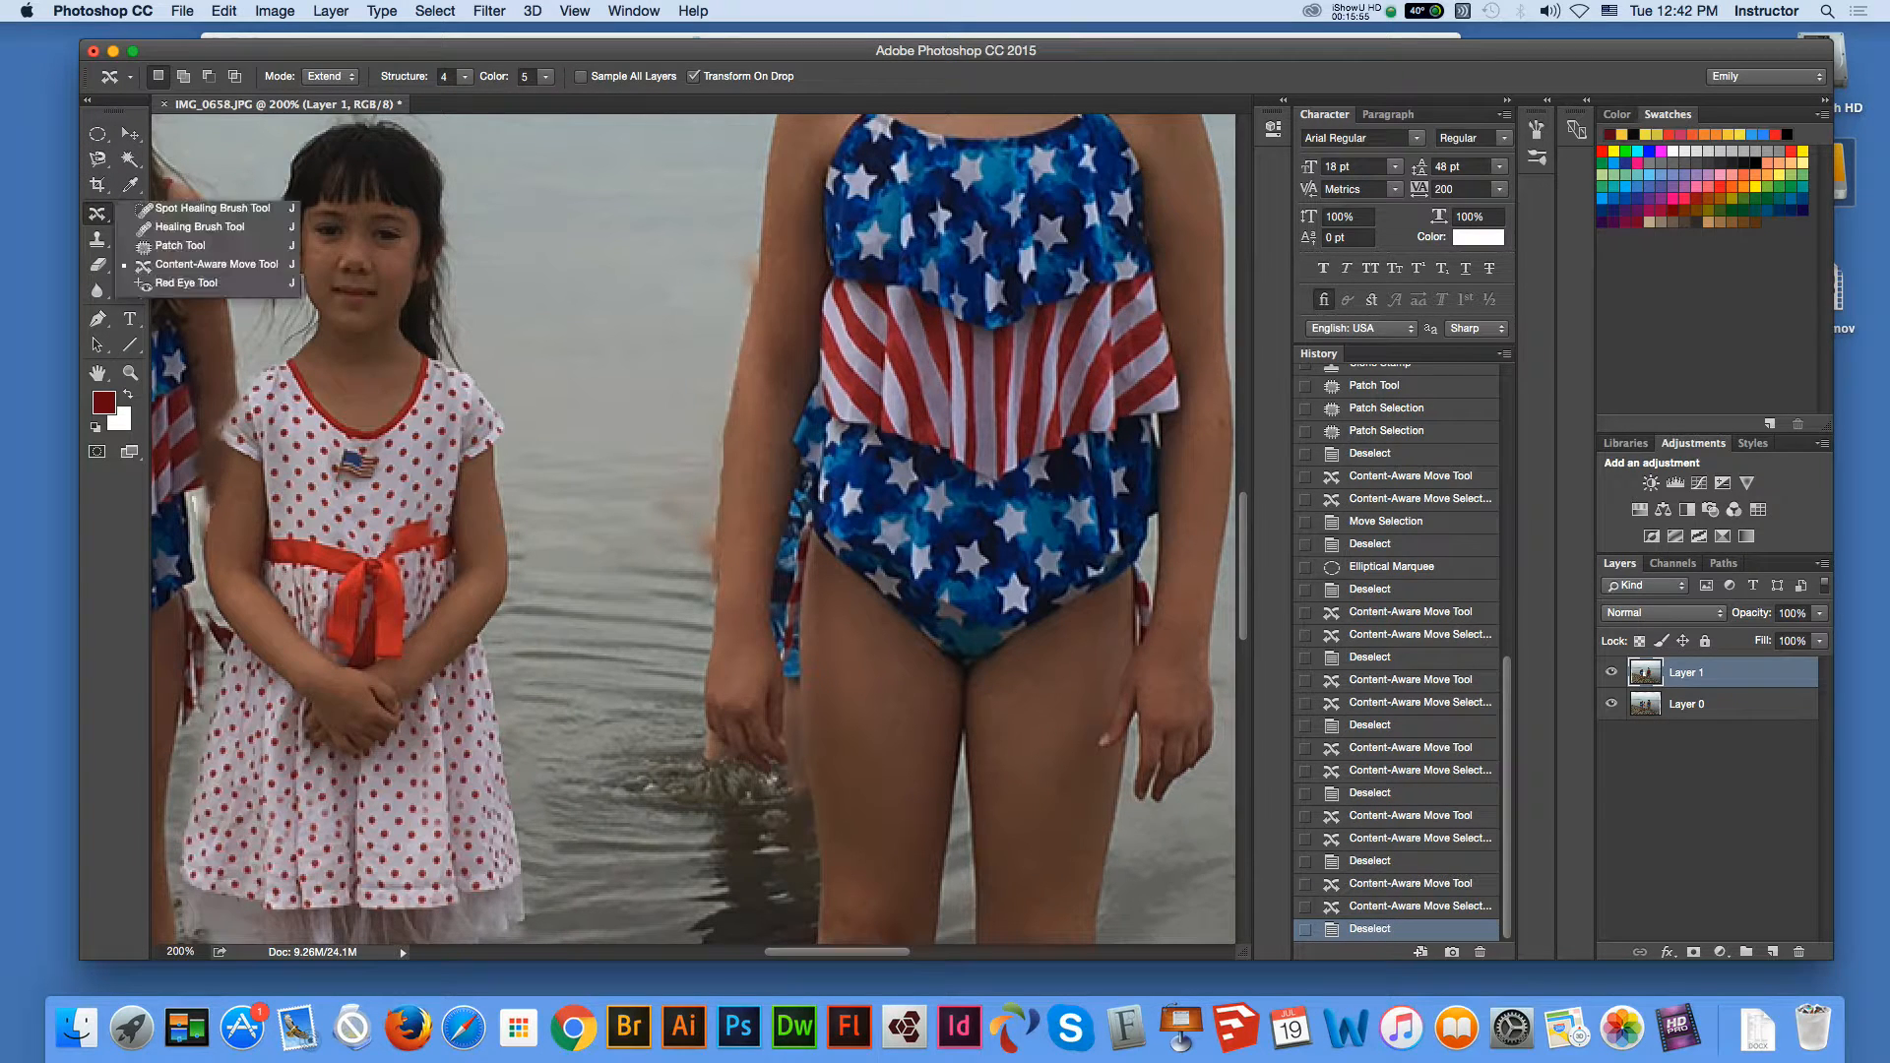
pyautogui.click(180, 245)
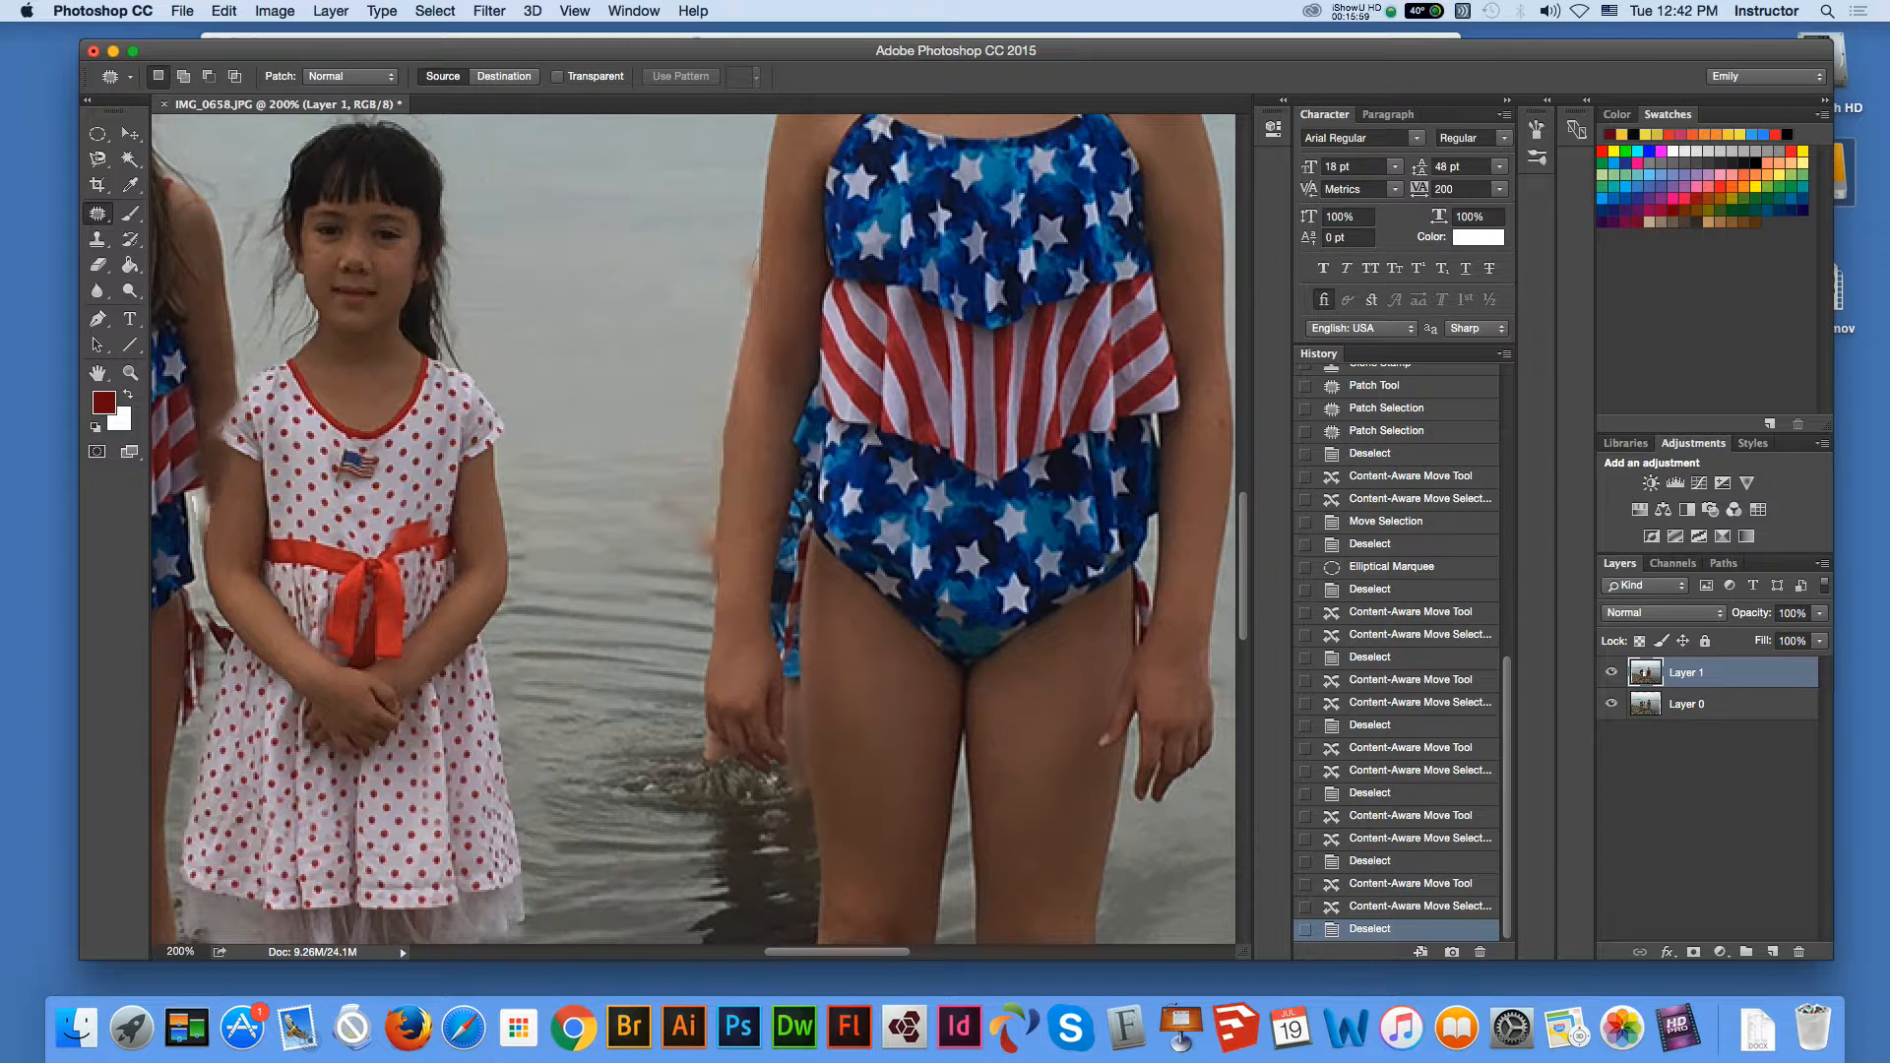
pyautogui.moveTo(756, 254); pyautogui.dragTo(697, 244)
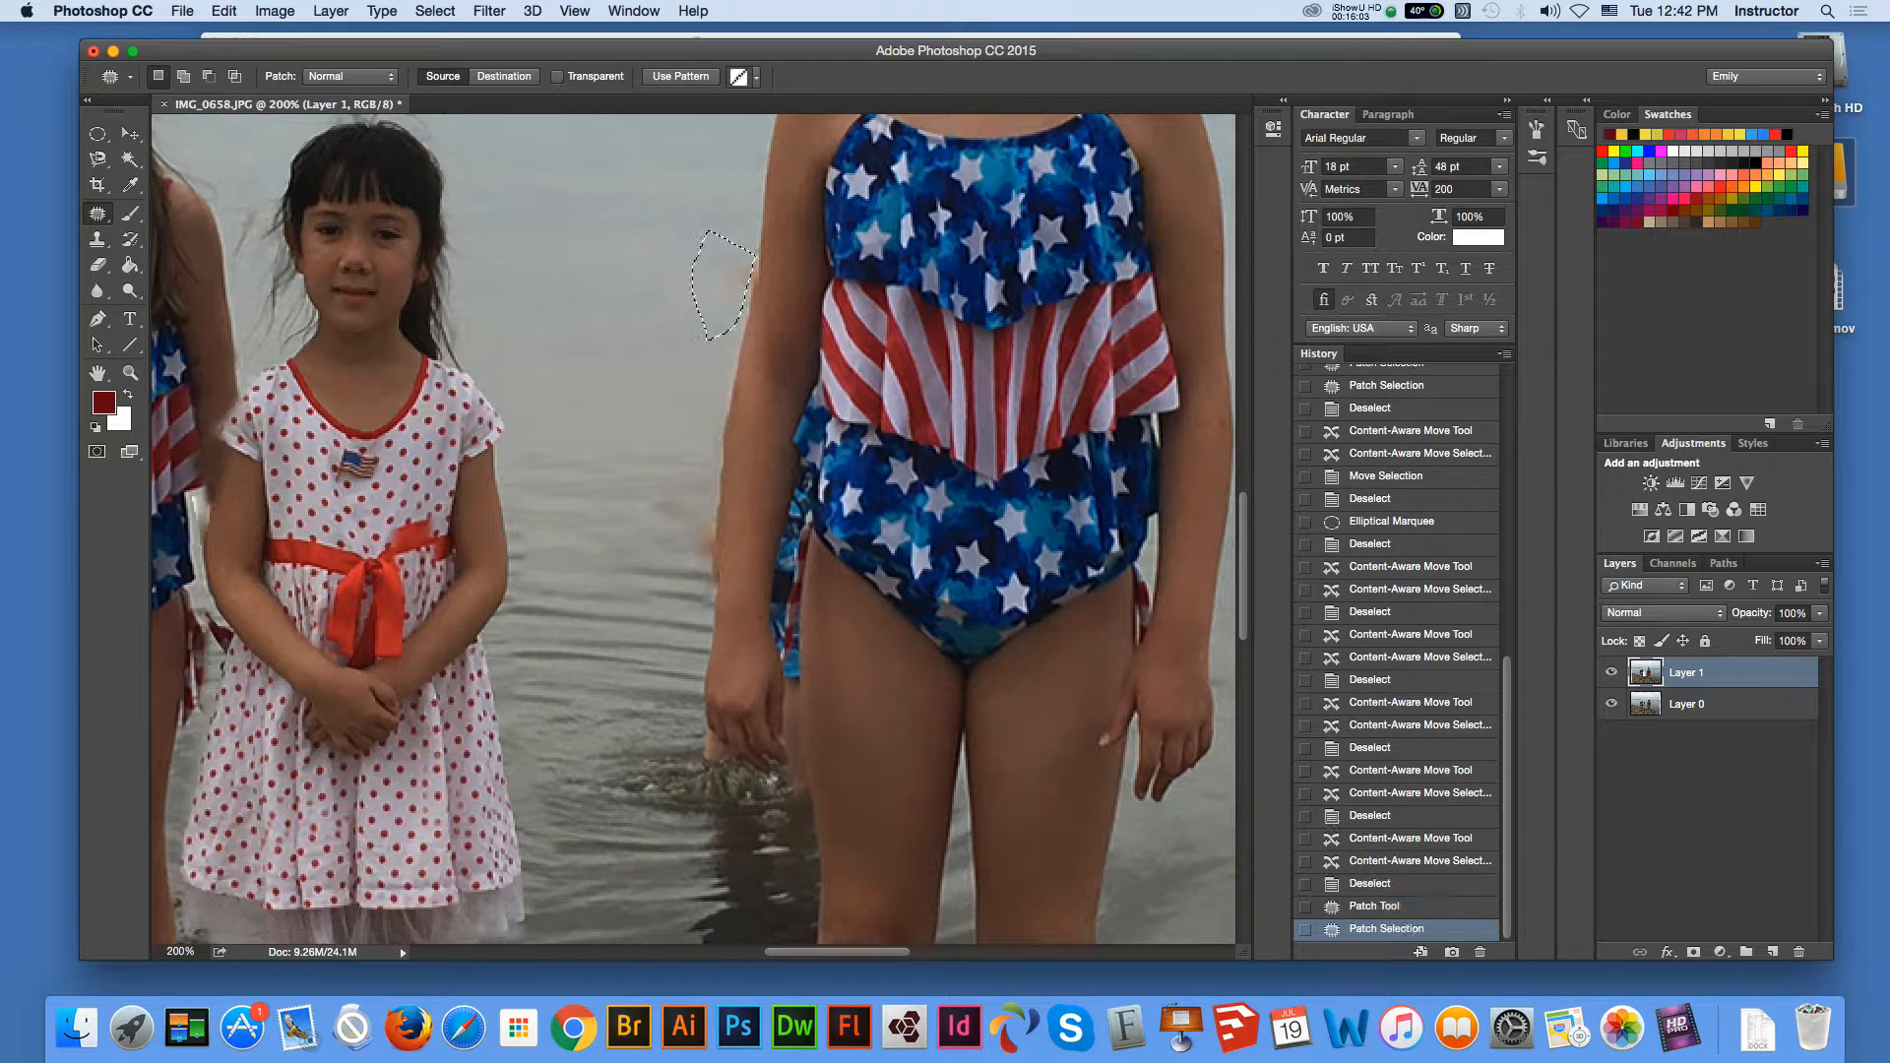
pyautogui.press('m')
pyautogui.press('cmd+d')
# Outline the smudged water along the tallest girl's elbow and forearm with the Polygonal Lasso, following the edge of the arm.
pyautogui.press('j')
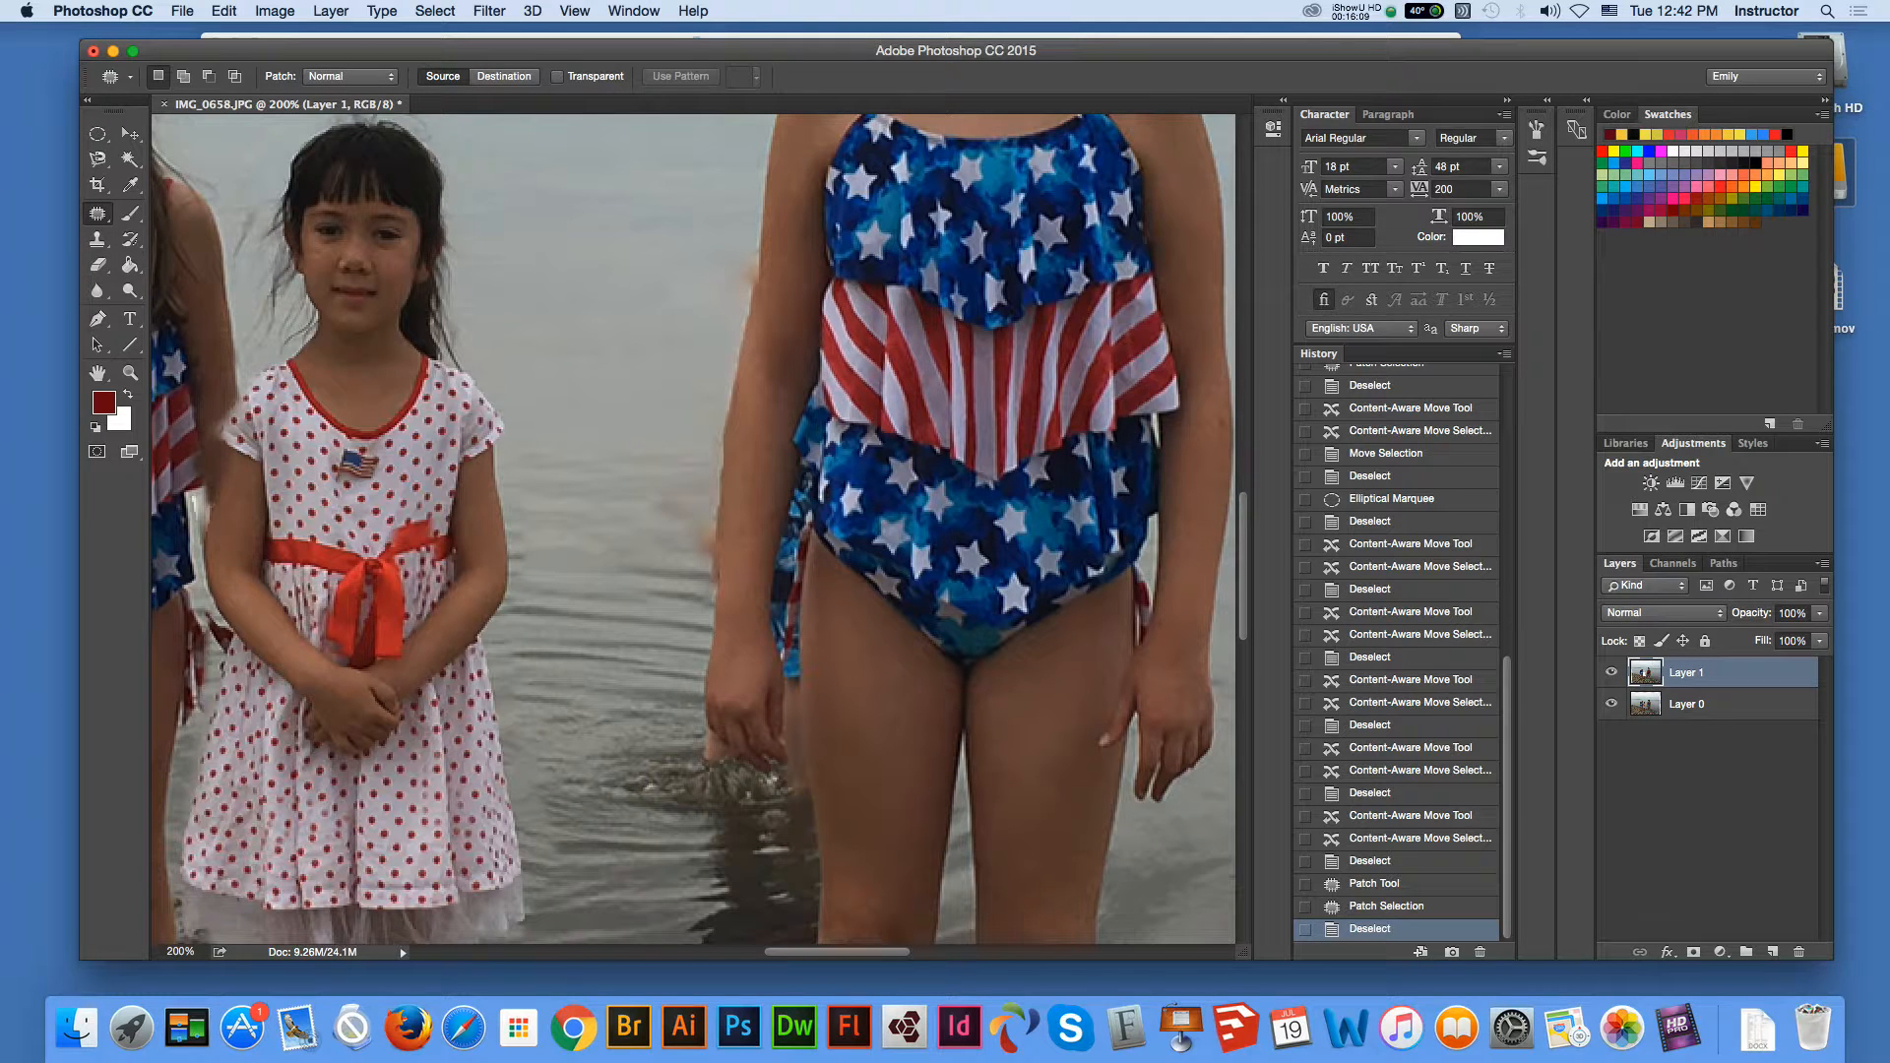
pyautogui.click(97, 214)
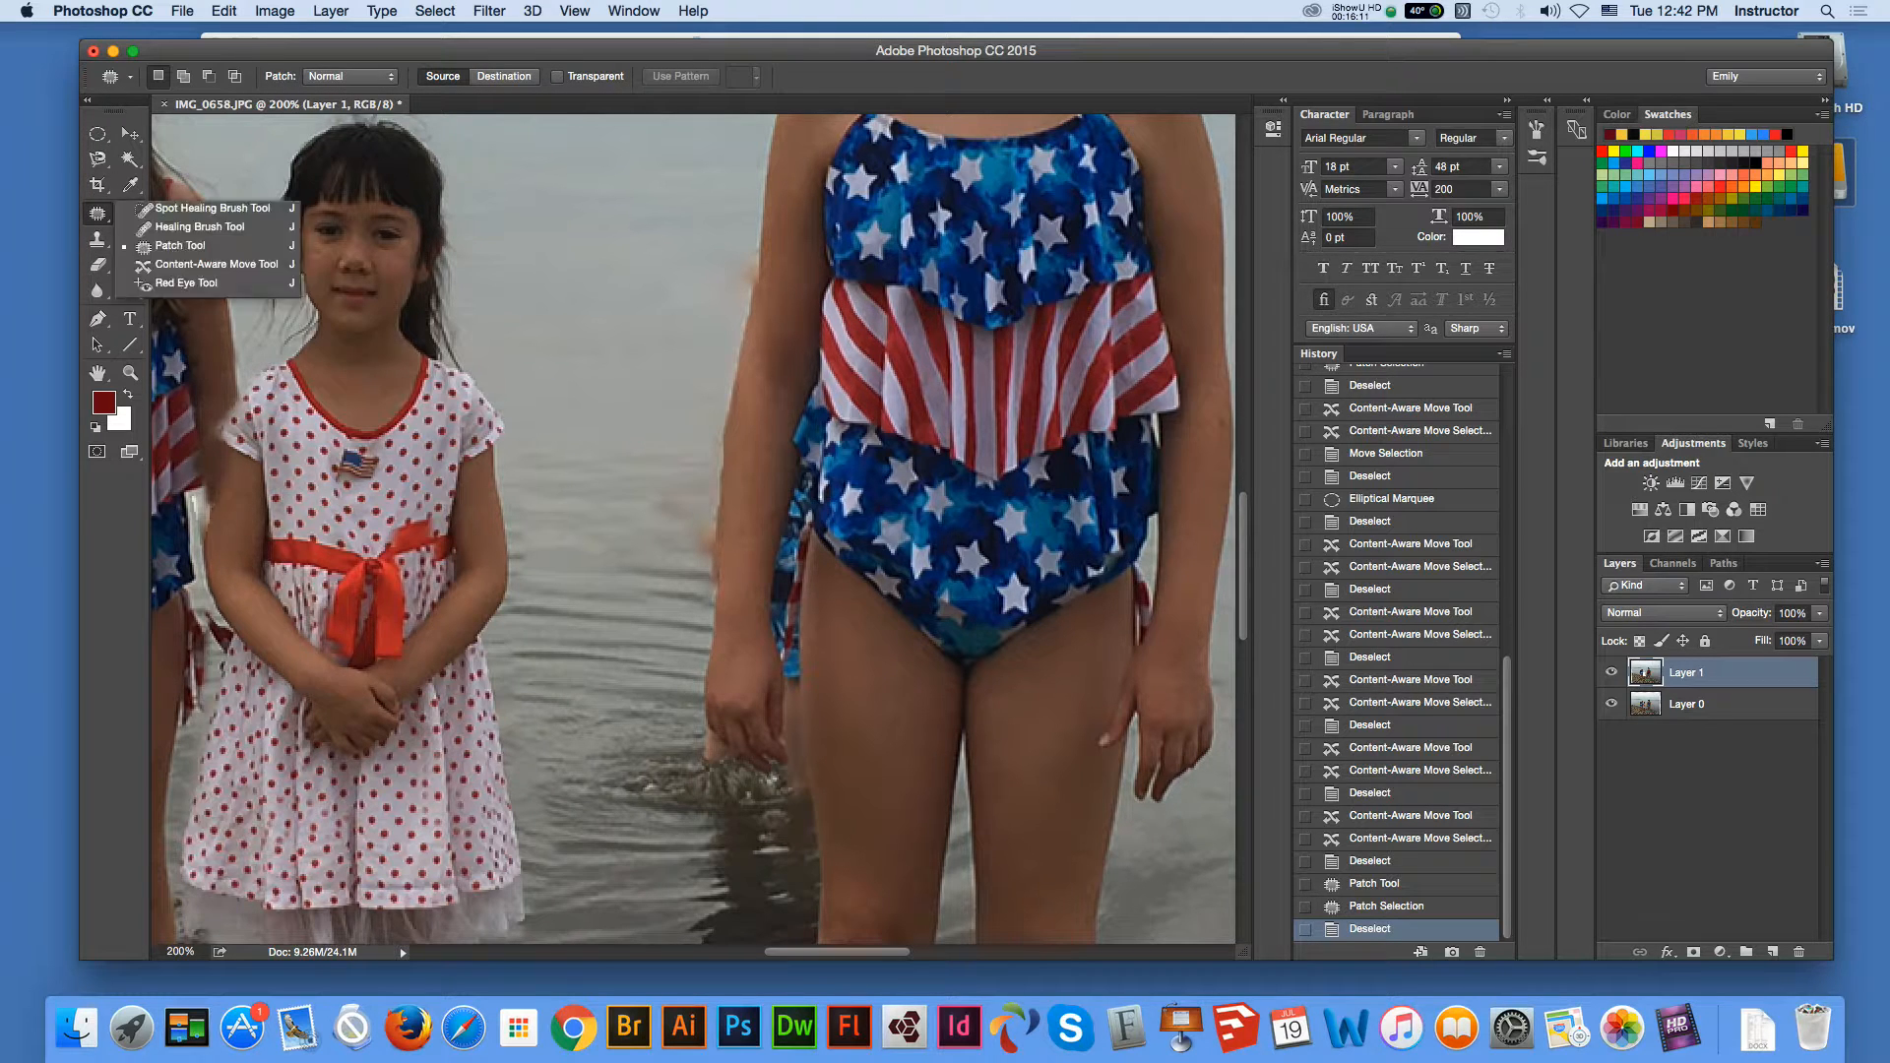
pyautogui.click(97, 159)
pyautogui.click(205, 172)
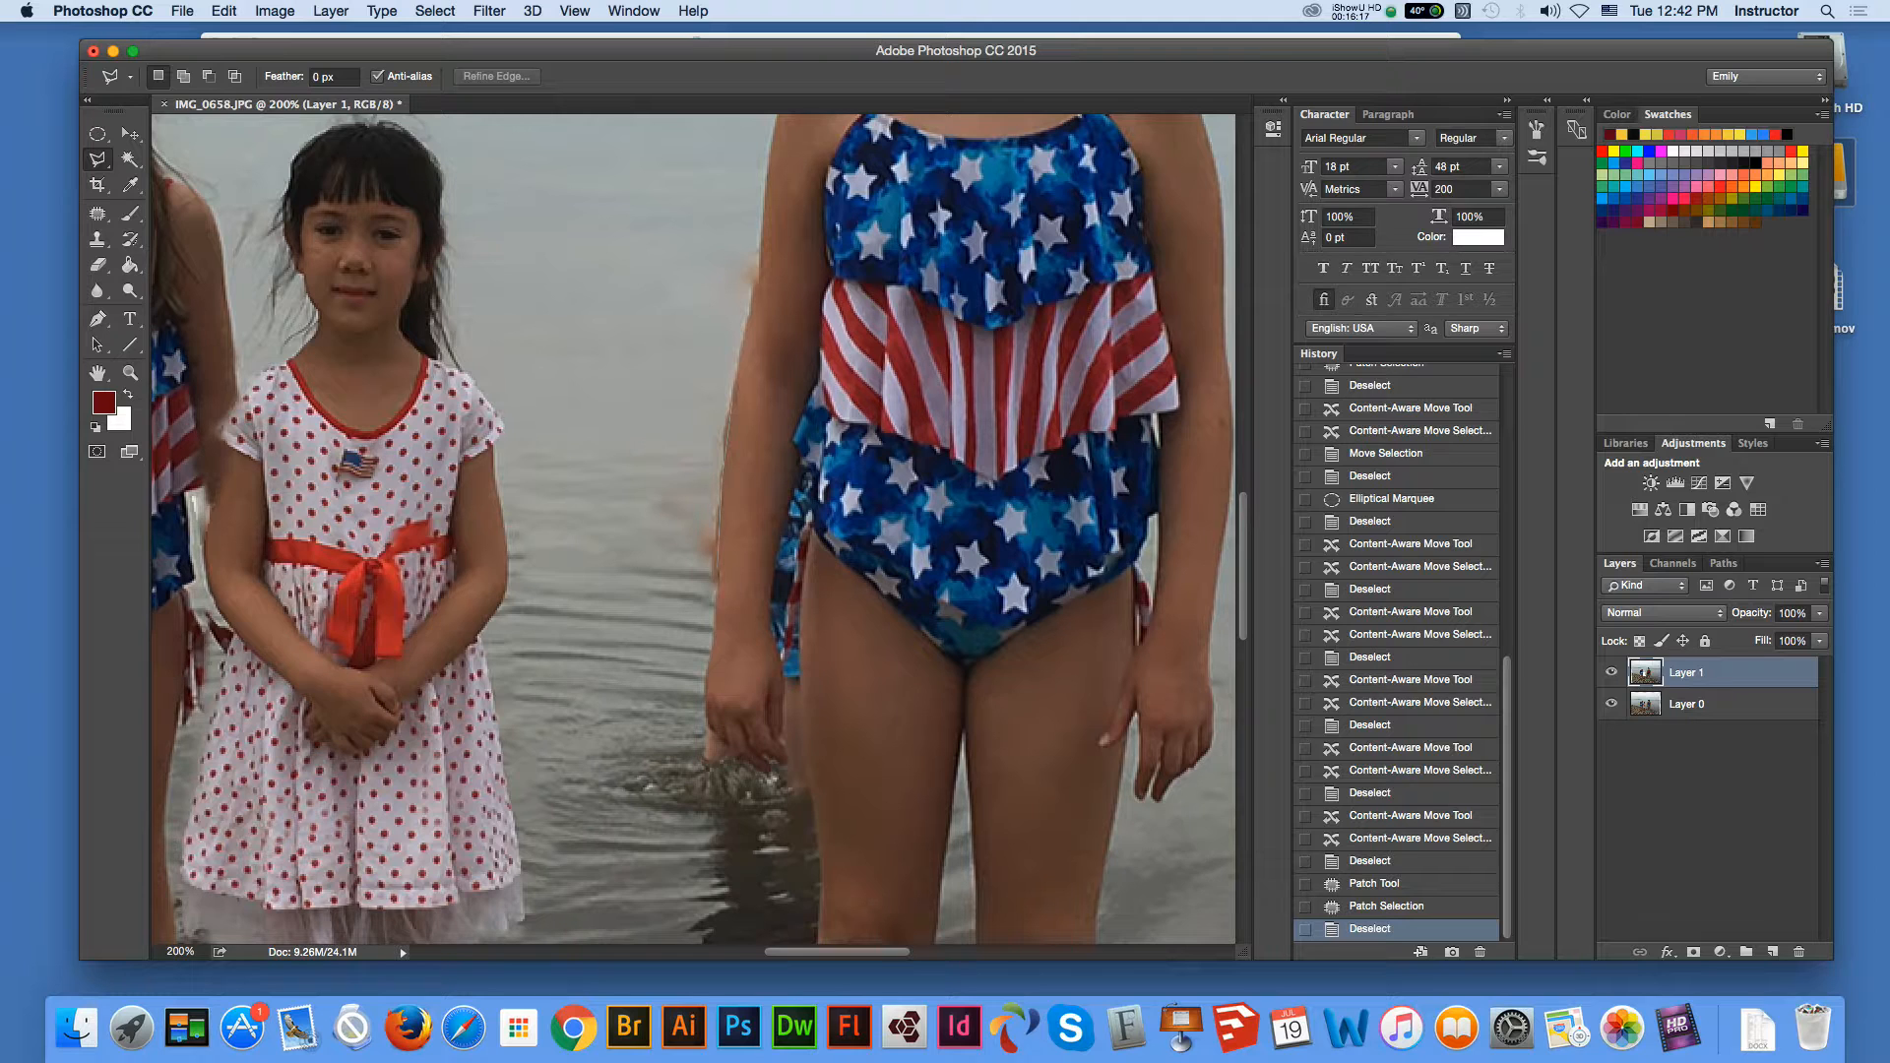
pyautogui.click(659, 475)
pyautogui.doubleClick(731, 398)
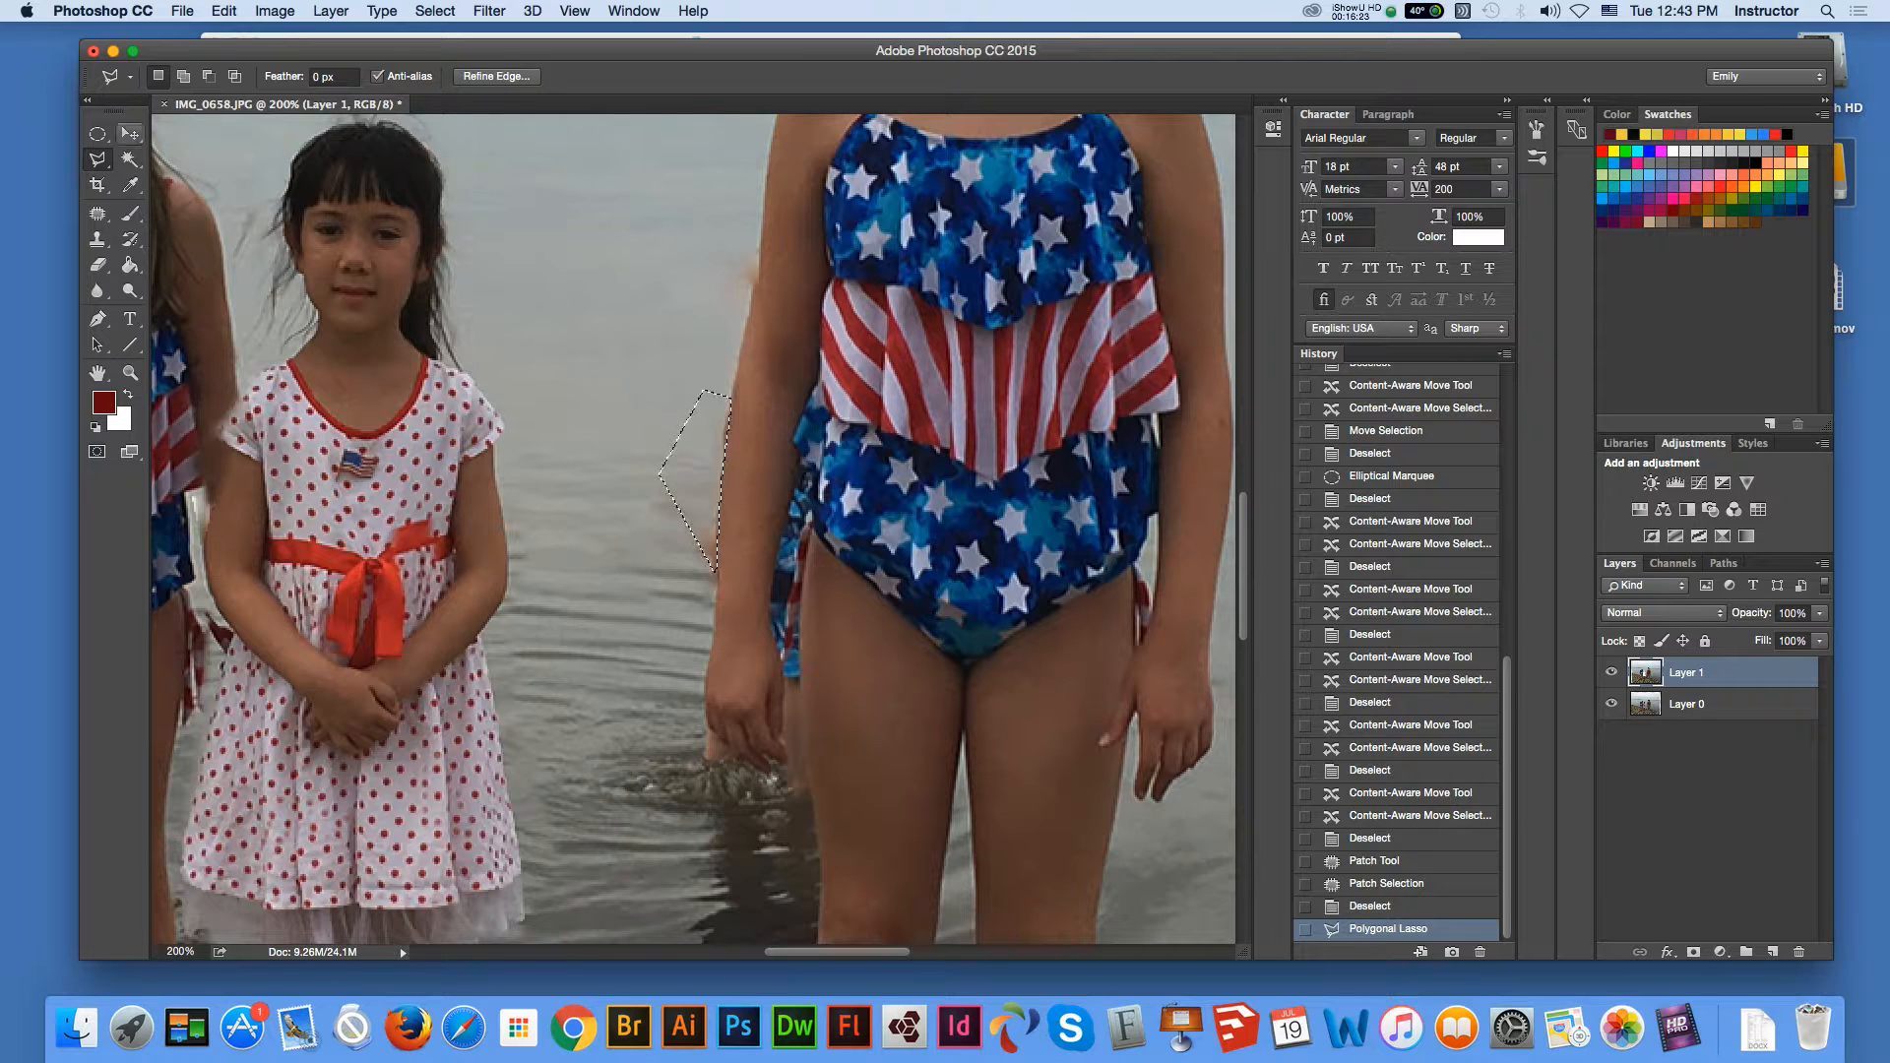
# Try patching the selected area beside the tallest girl's forearm twice with water from just beside it.
pyautogui.press('j')
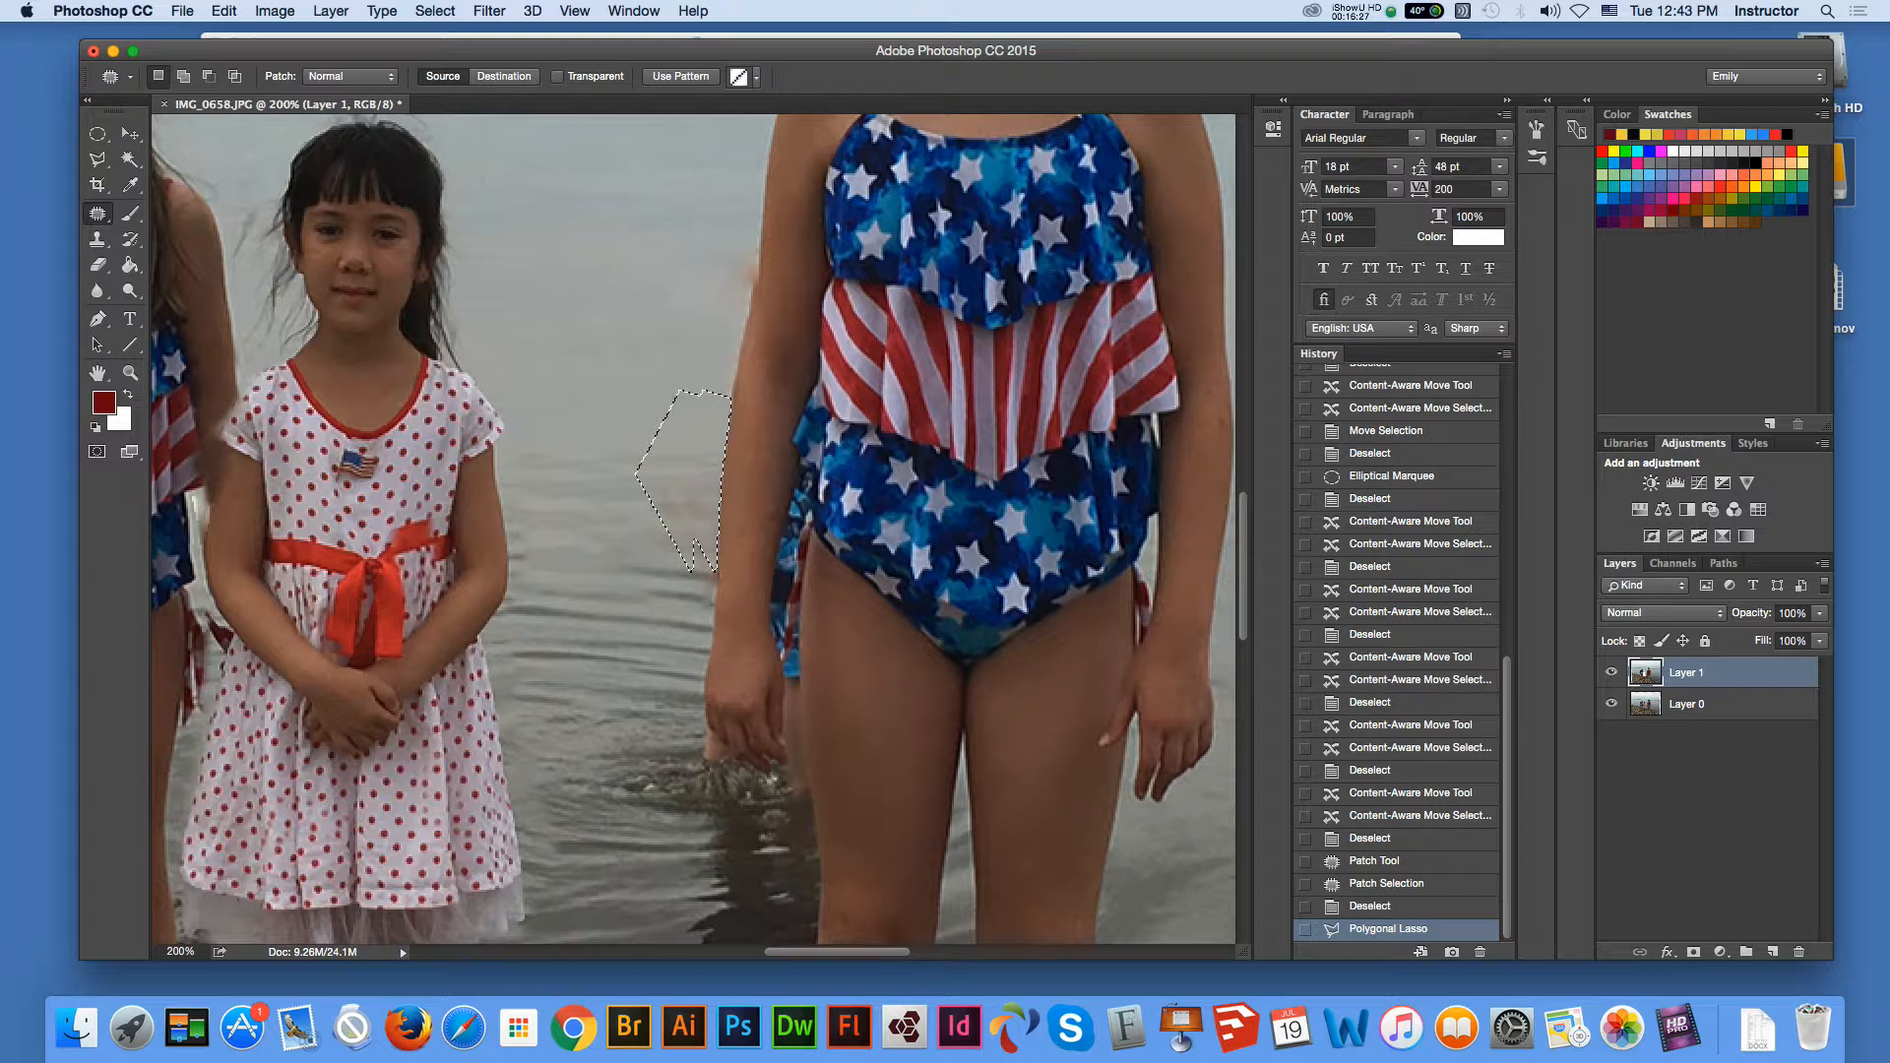
pyautogui.moveTo(706, 472); pyautogui.dragTo(682, 472)
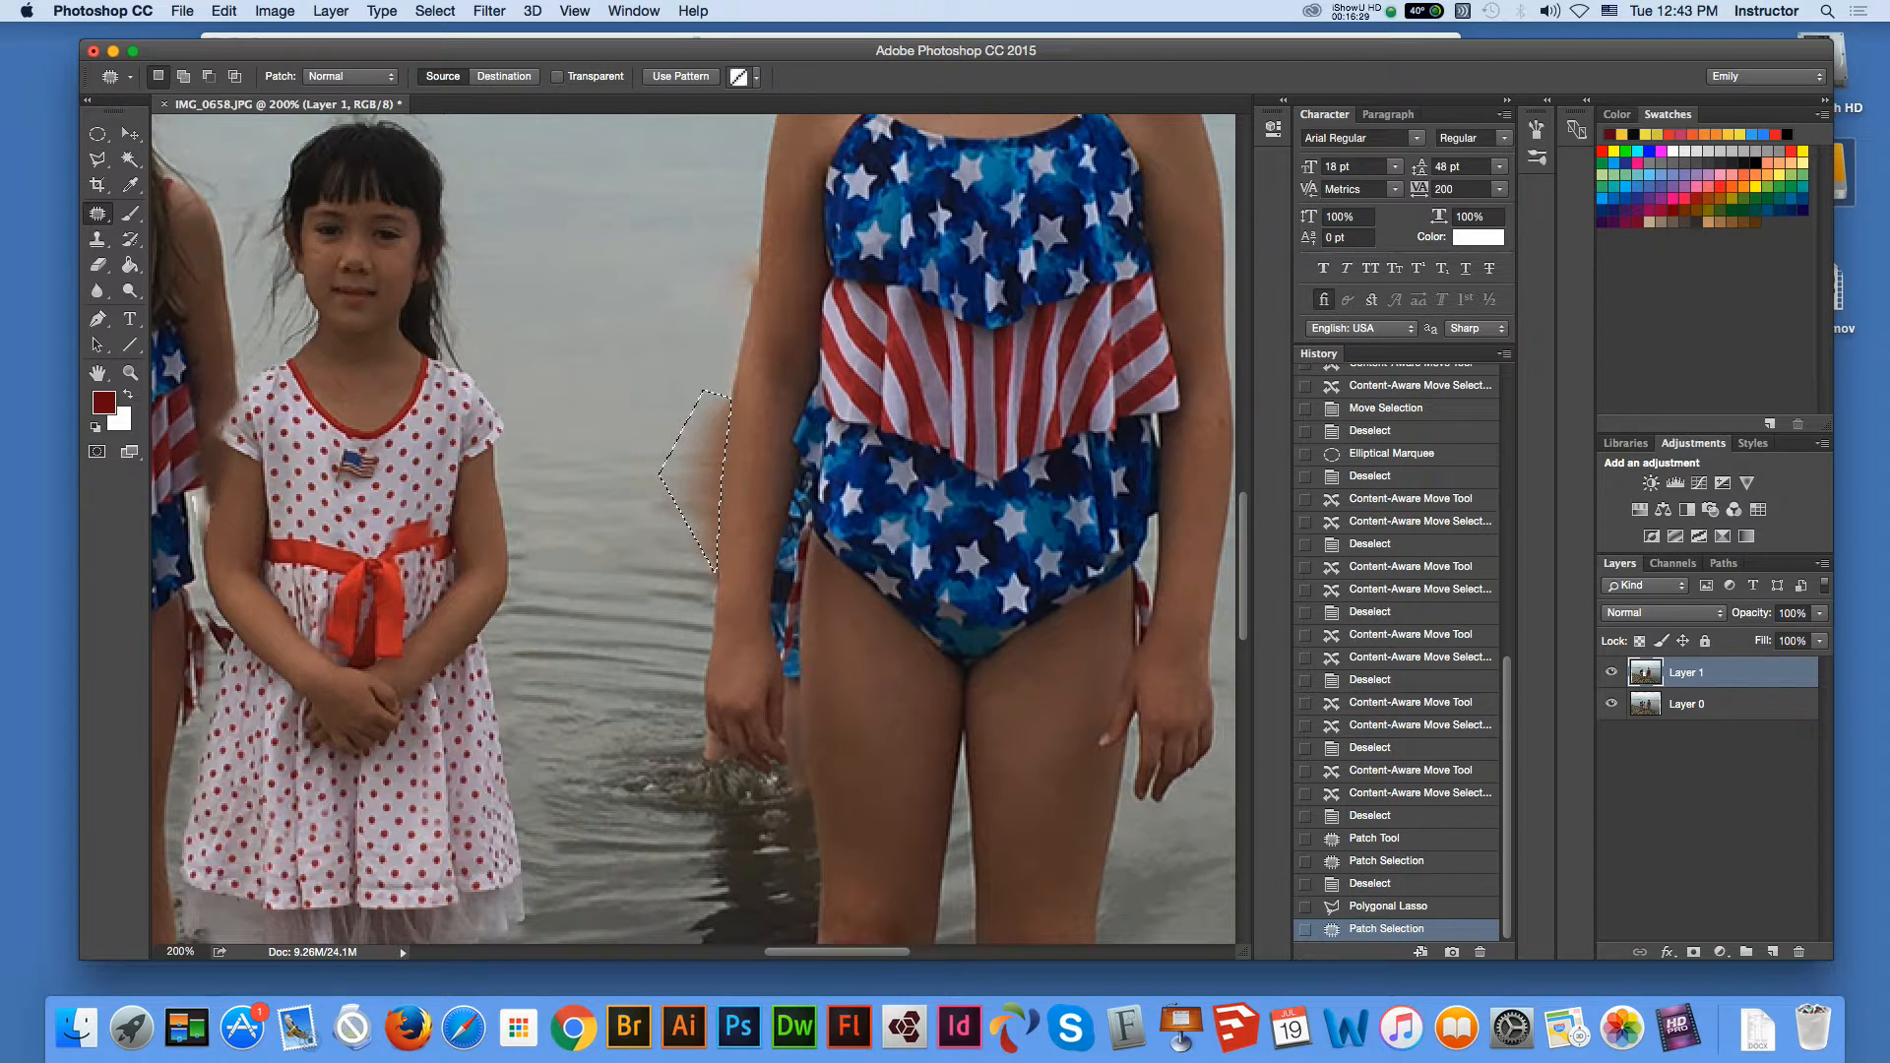
pyautogui.moveTo(695, 473); pyautogui.dragTo(691, 473)
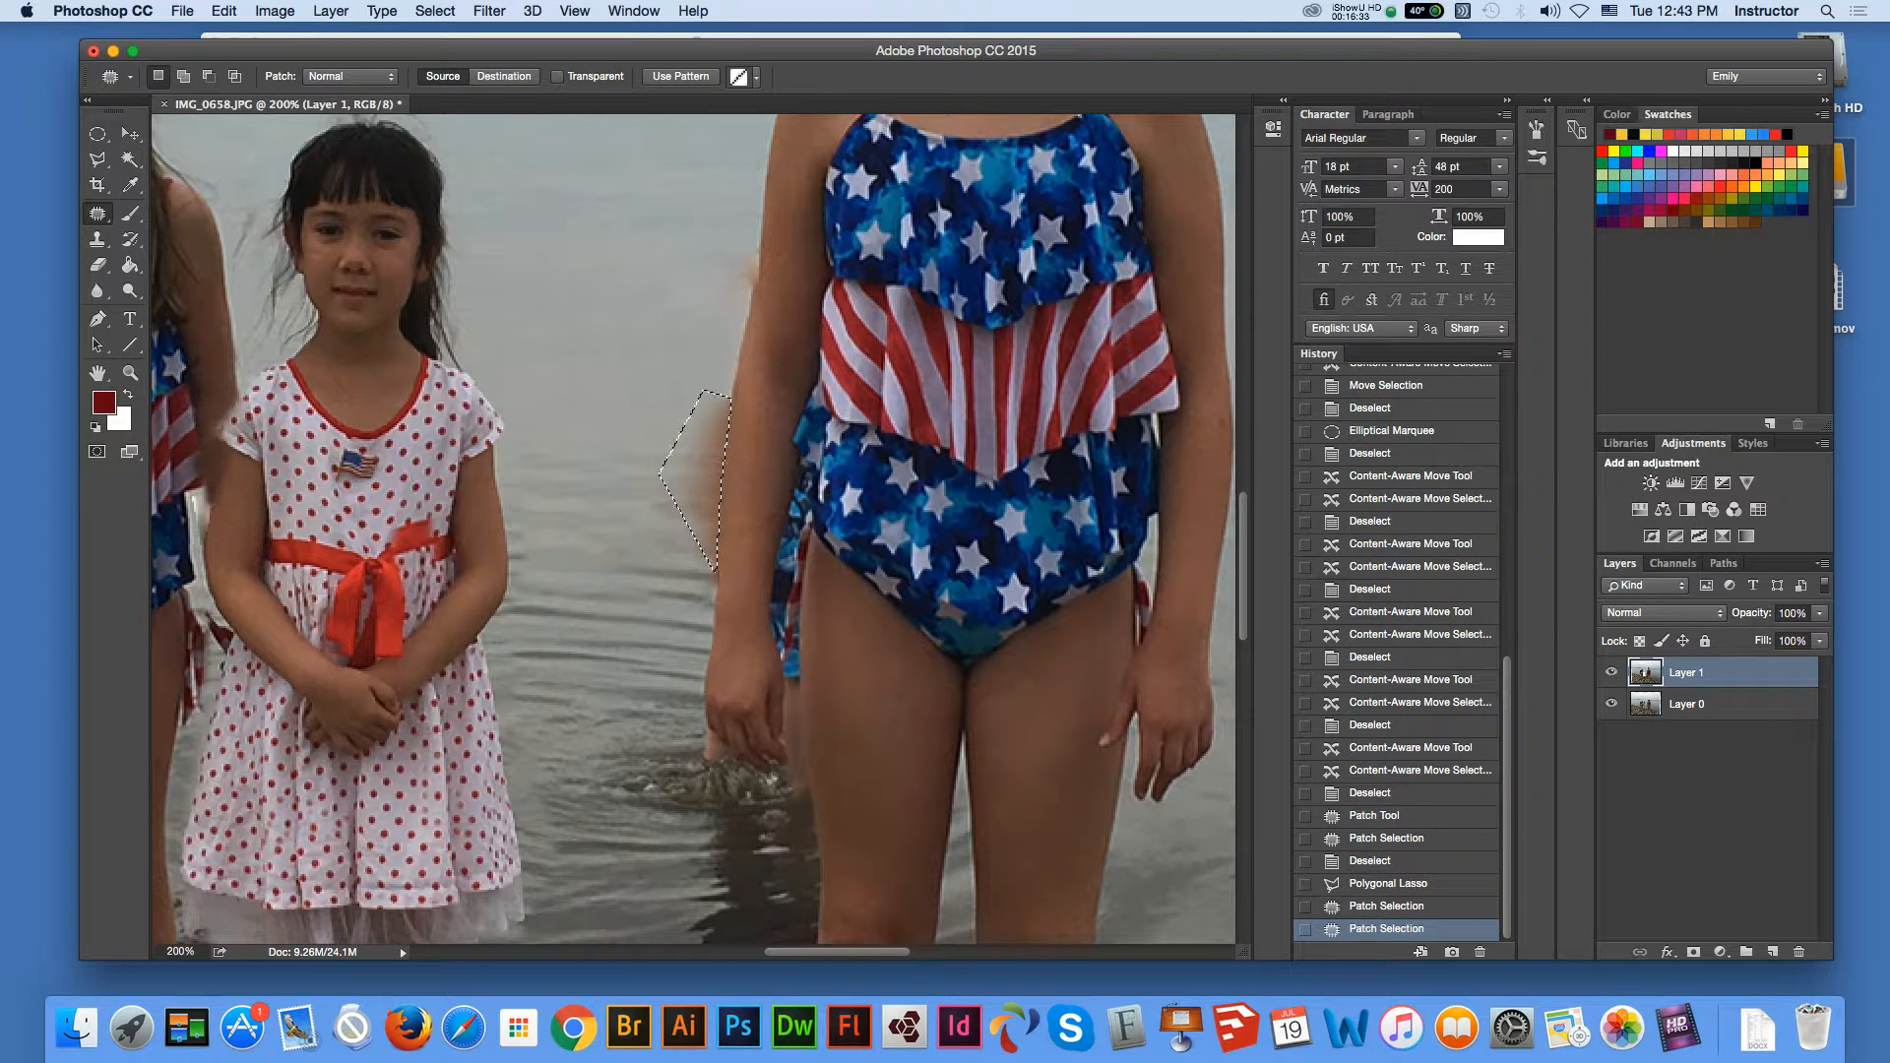
# Fill the selected area beside the tallest girl's forearm using the Fill command, and clear the selection.
pyautogui.click(225, 11)
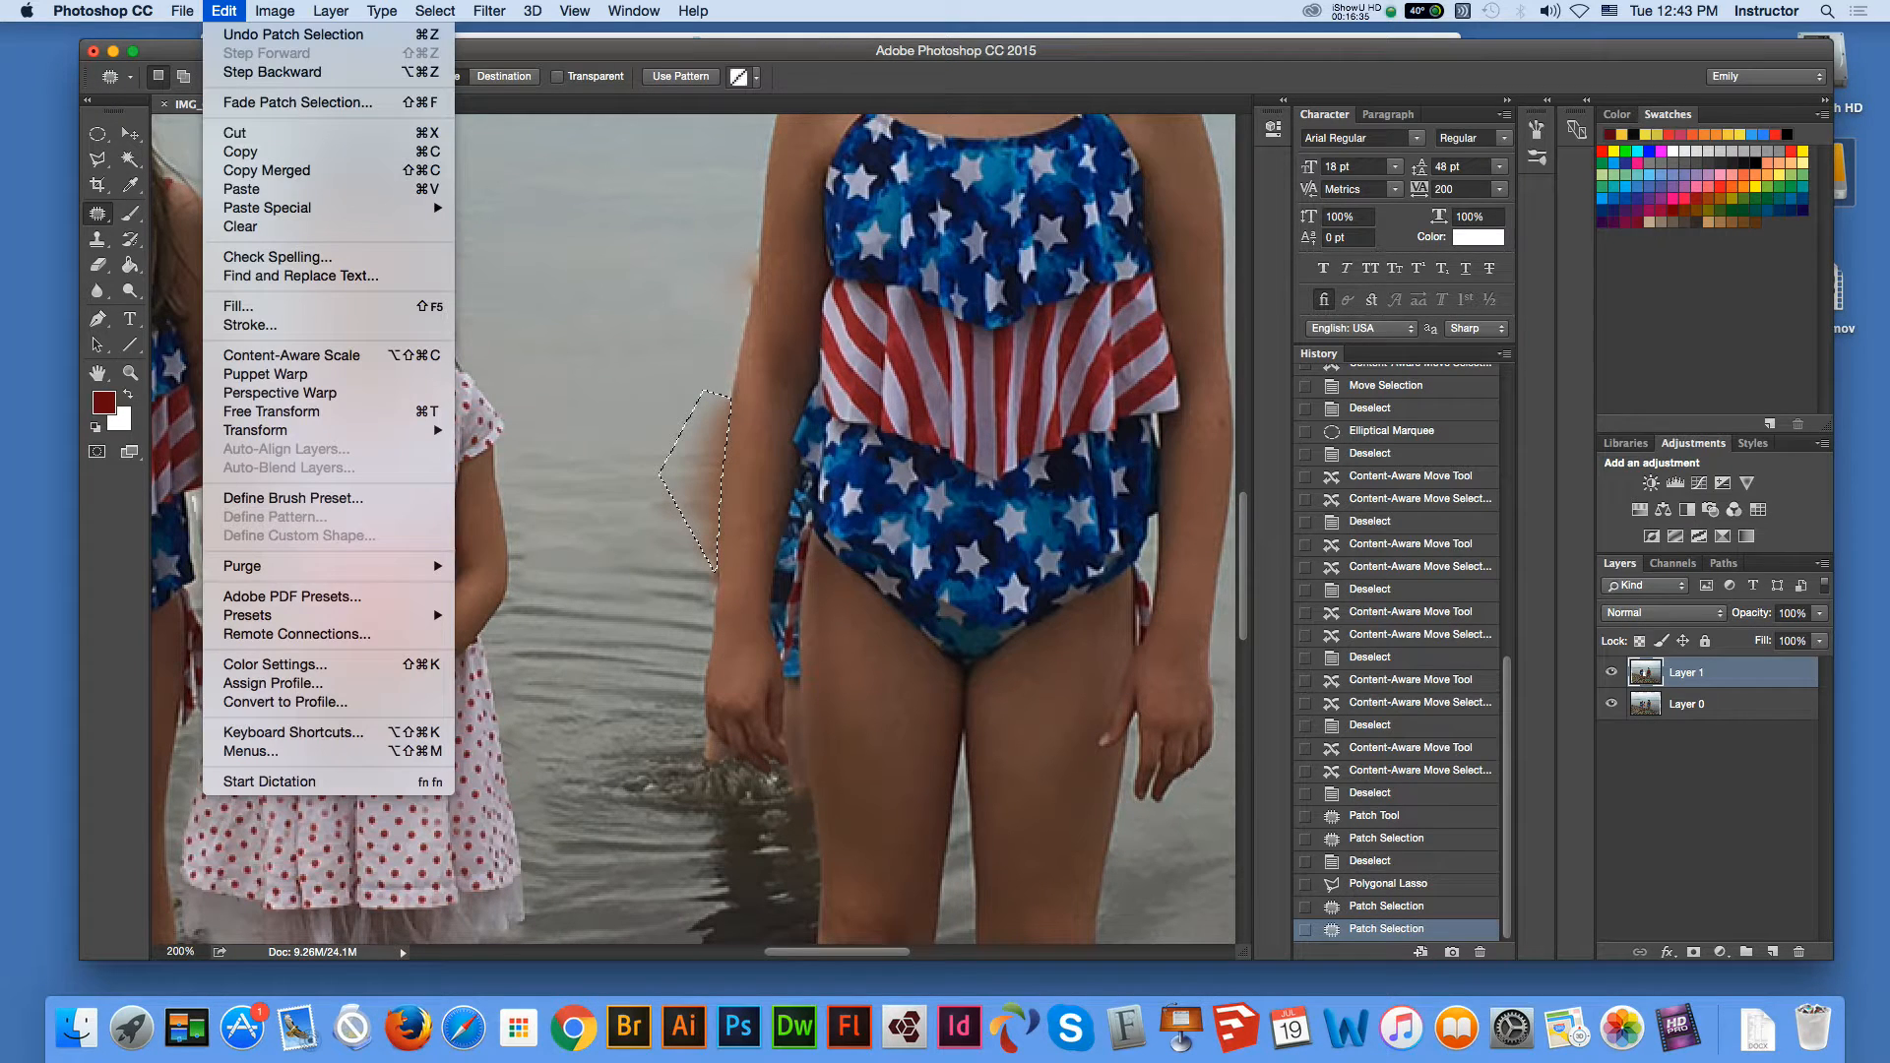
pyautogui.click(266, 308)
pyautogui.press('Return')
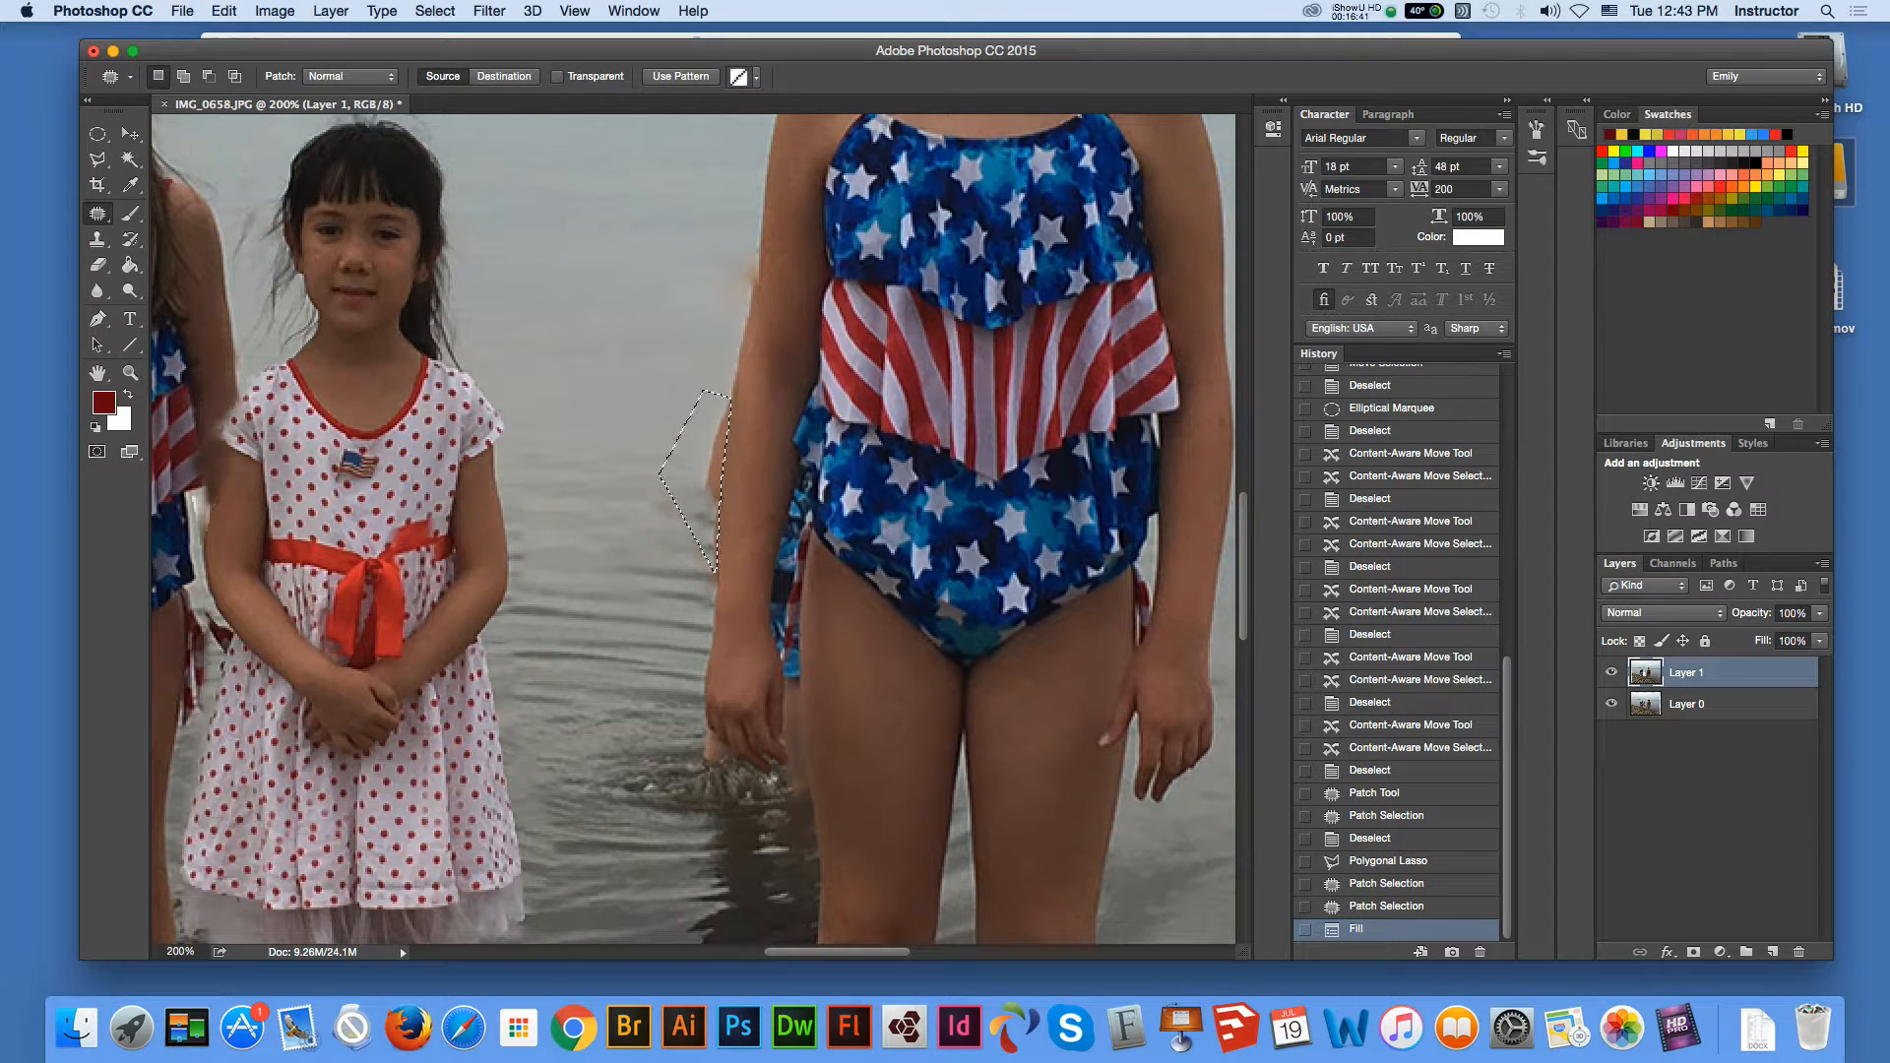
pyautogui.press('m')
pyautogui.press('cmd+d')
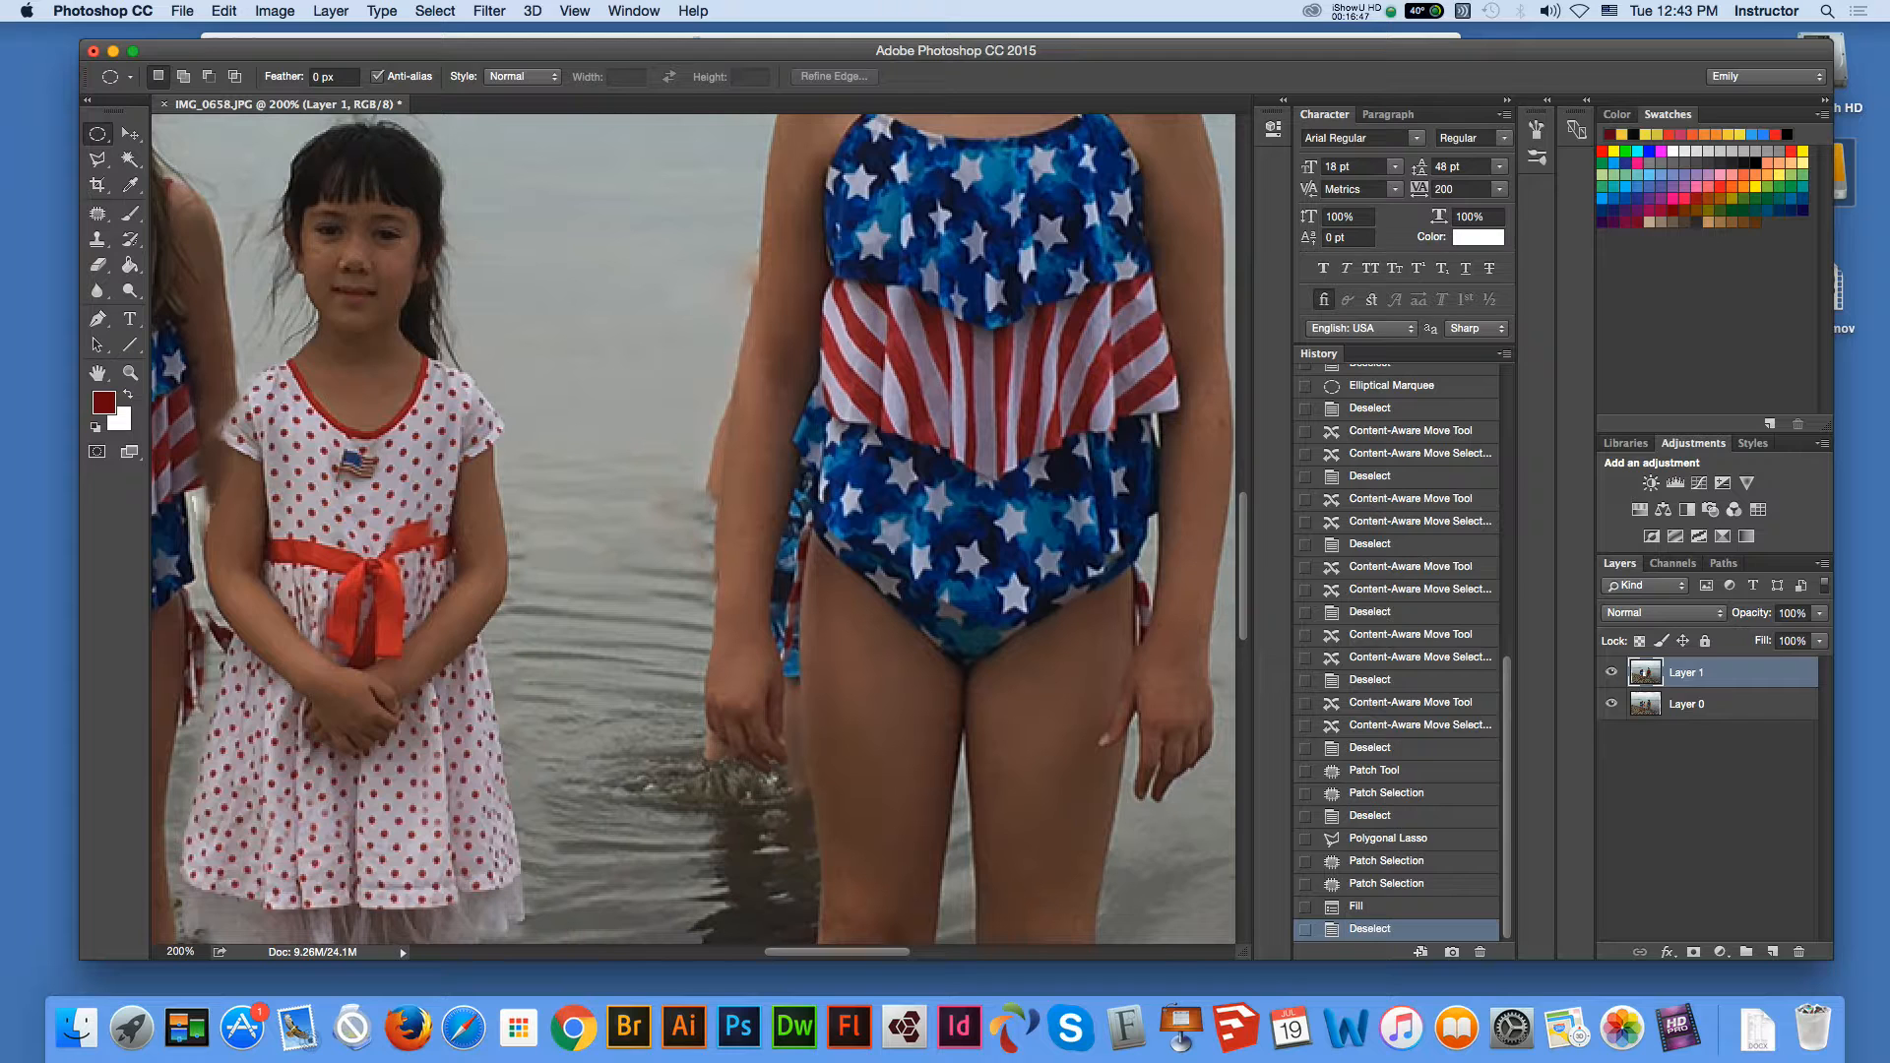
# Merge the visible layers into one layer.
pyautogui.click(382, 11)
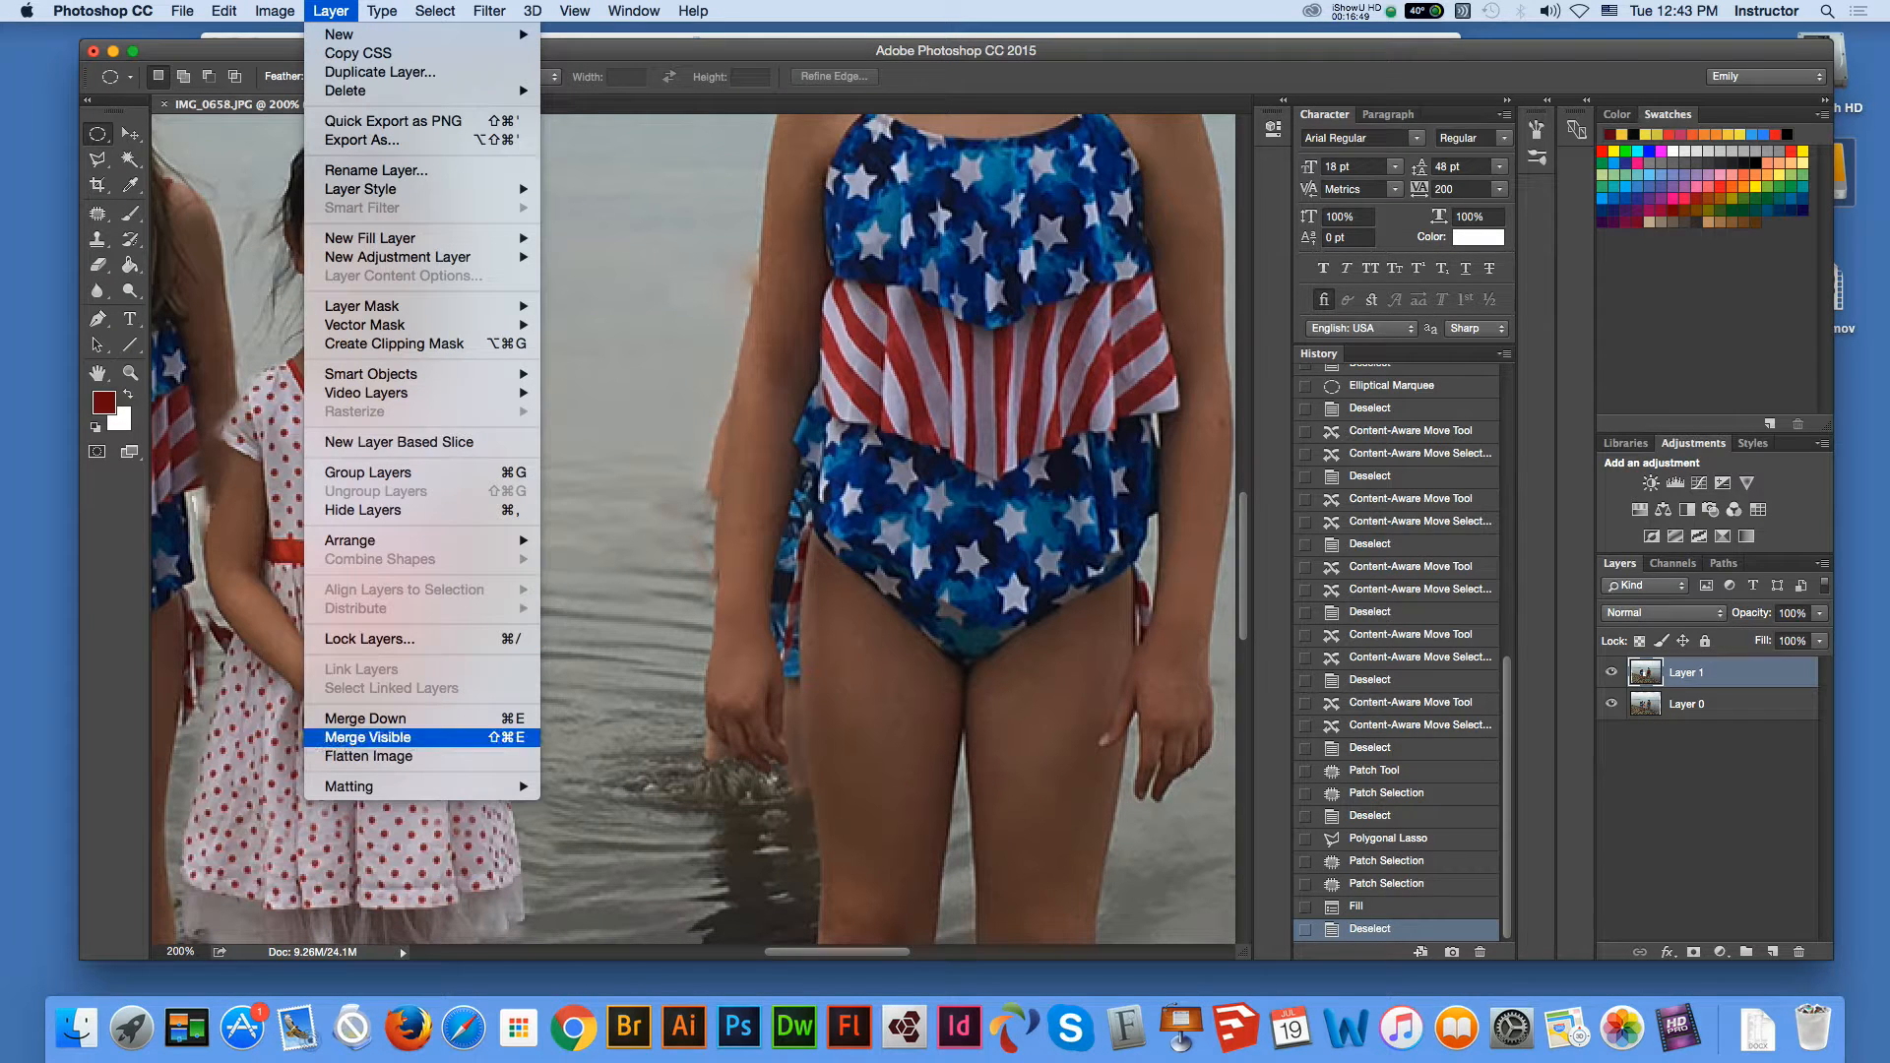
pyautogui.click(368, 738)
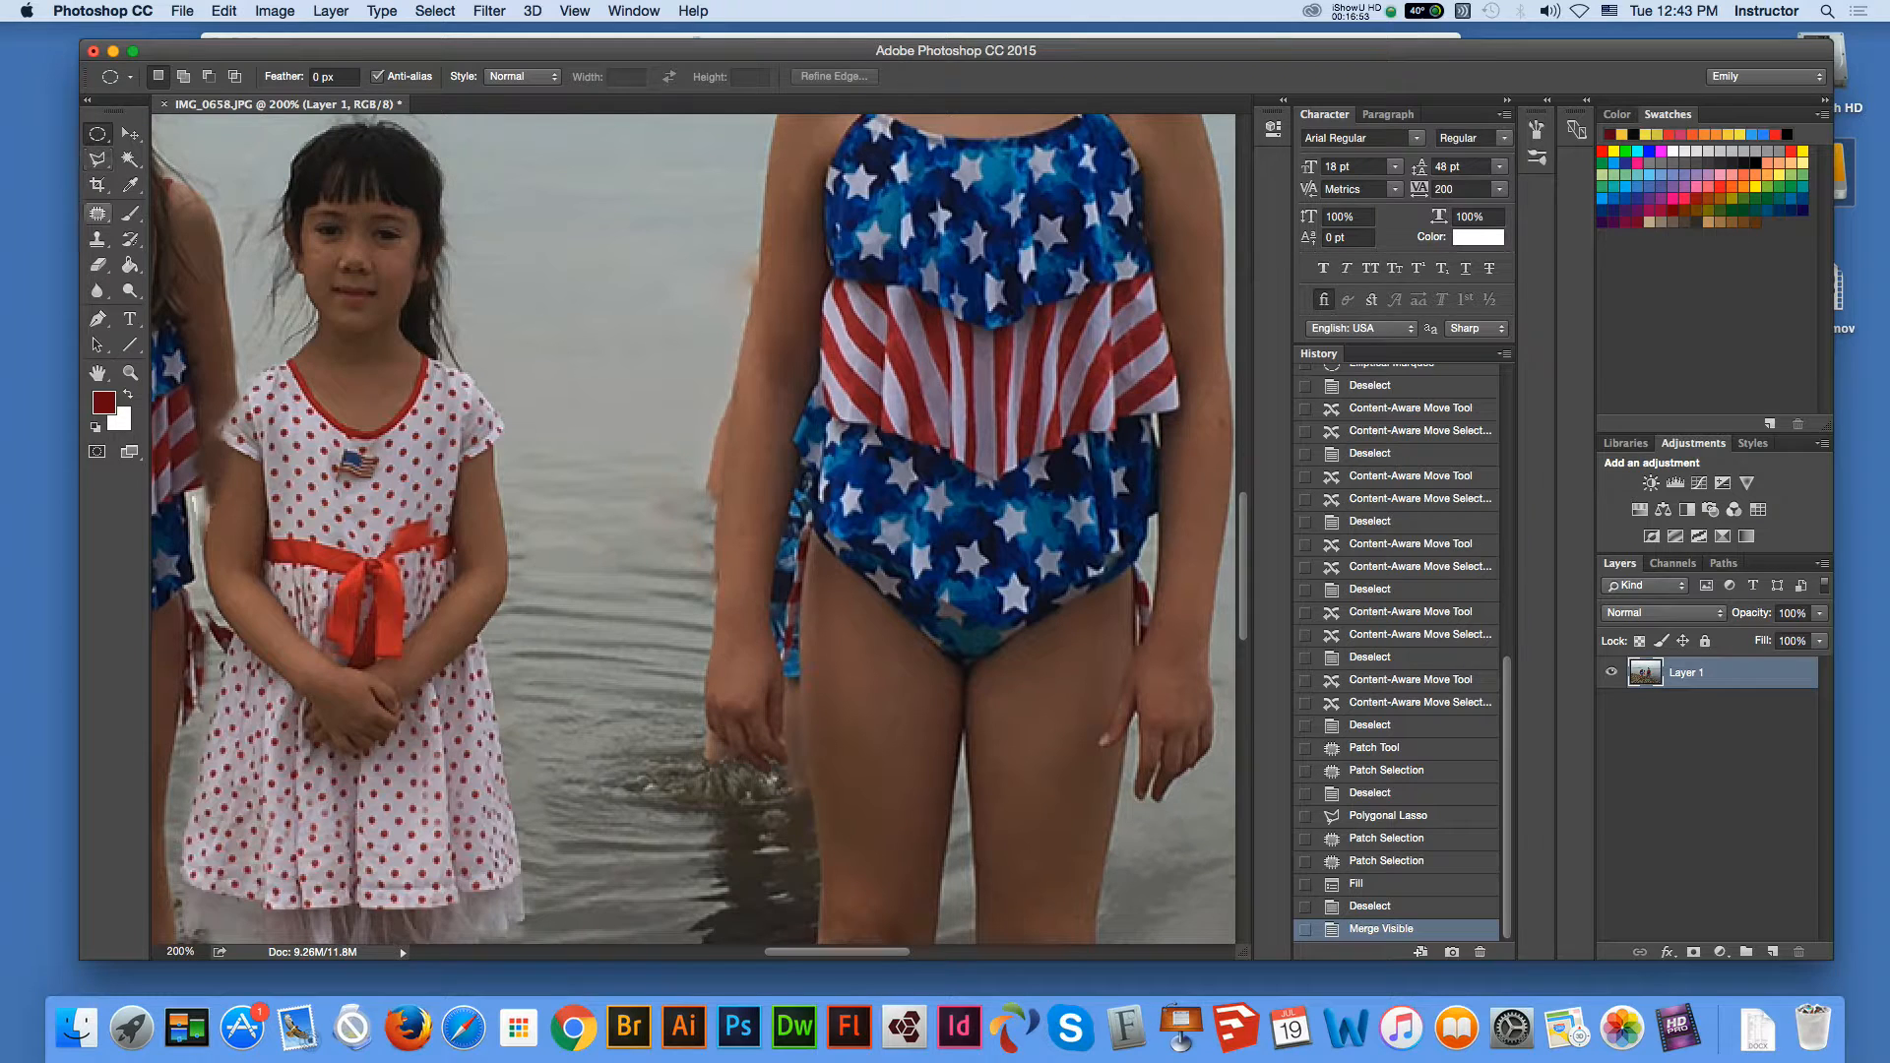
# Outline the smudged water beside the tallest girl's elbow with the Polygonal Lasso, following the edge of her arm.
pyautogui.click(97, 213)
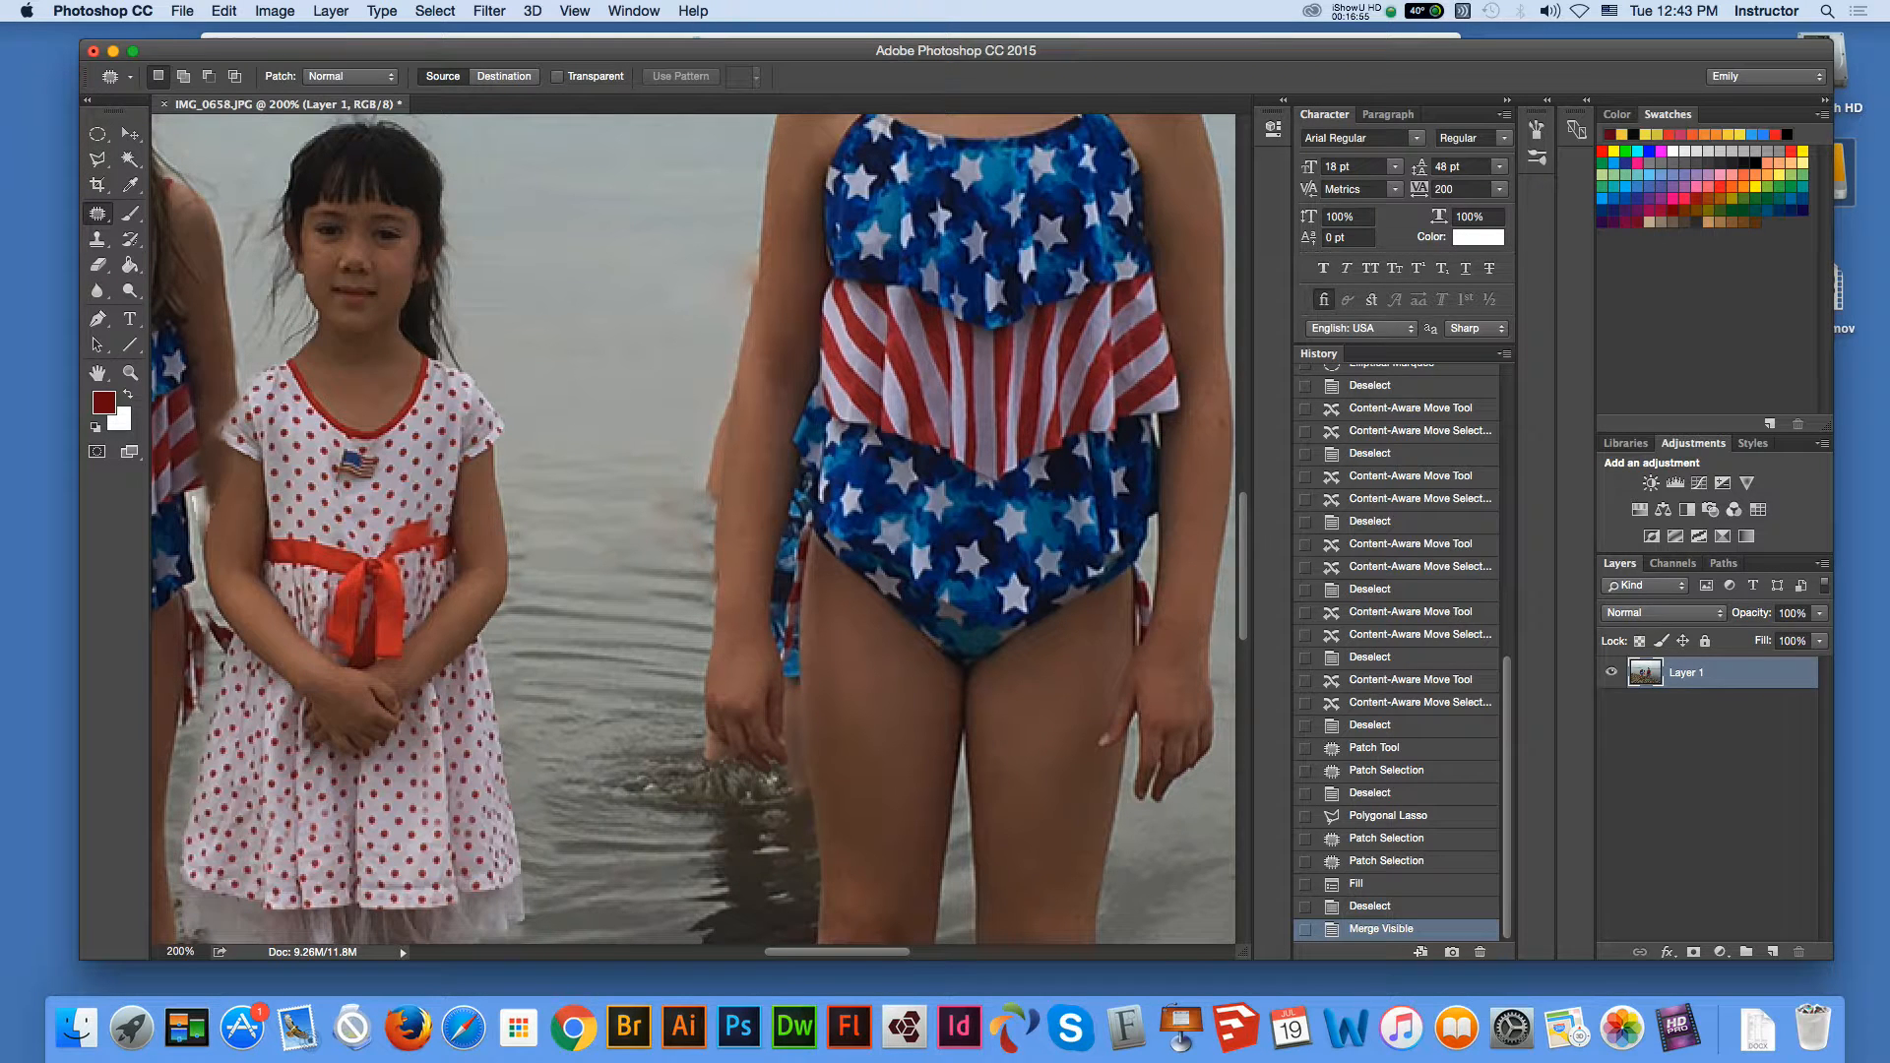
pyautogui.click(97, 184)
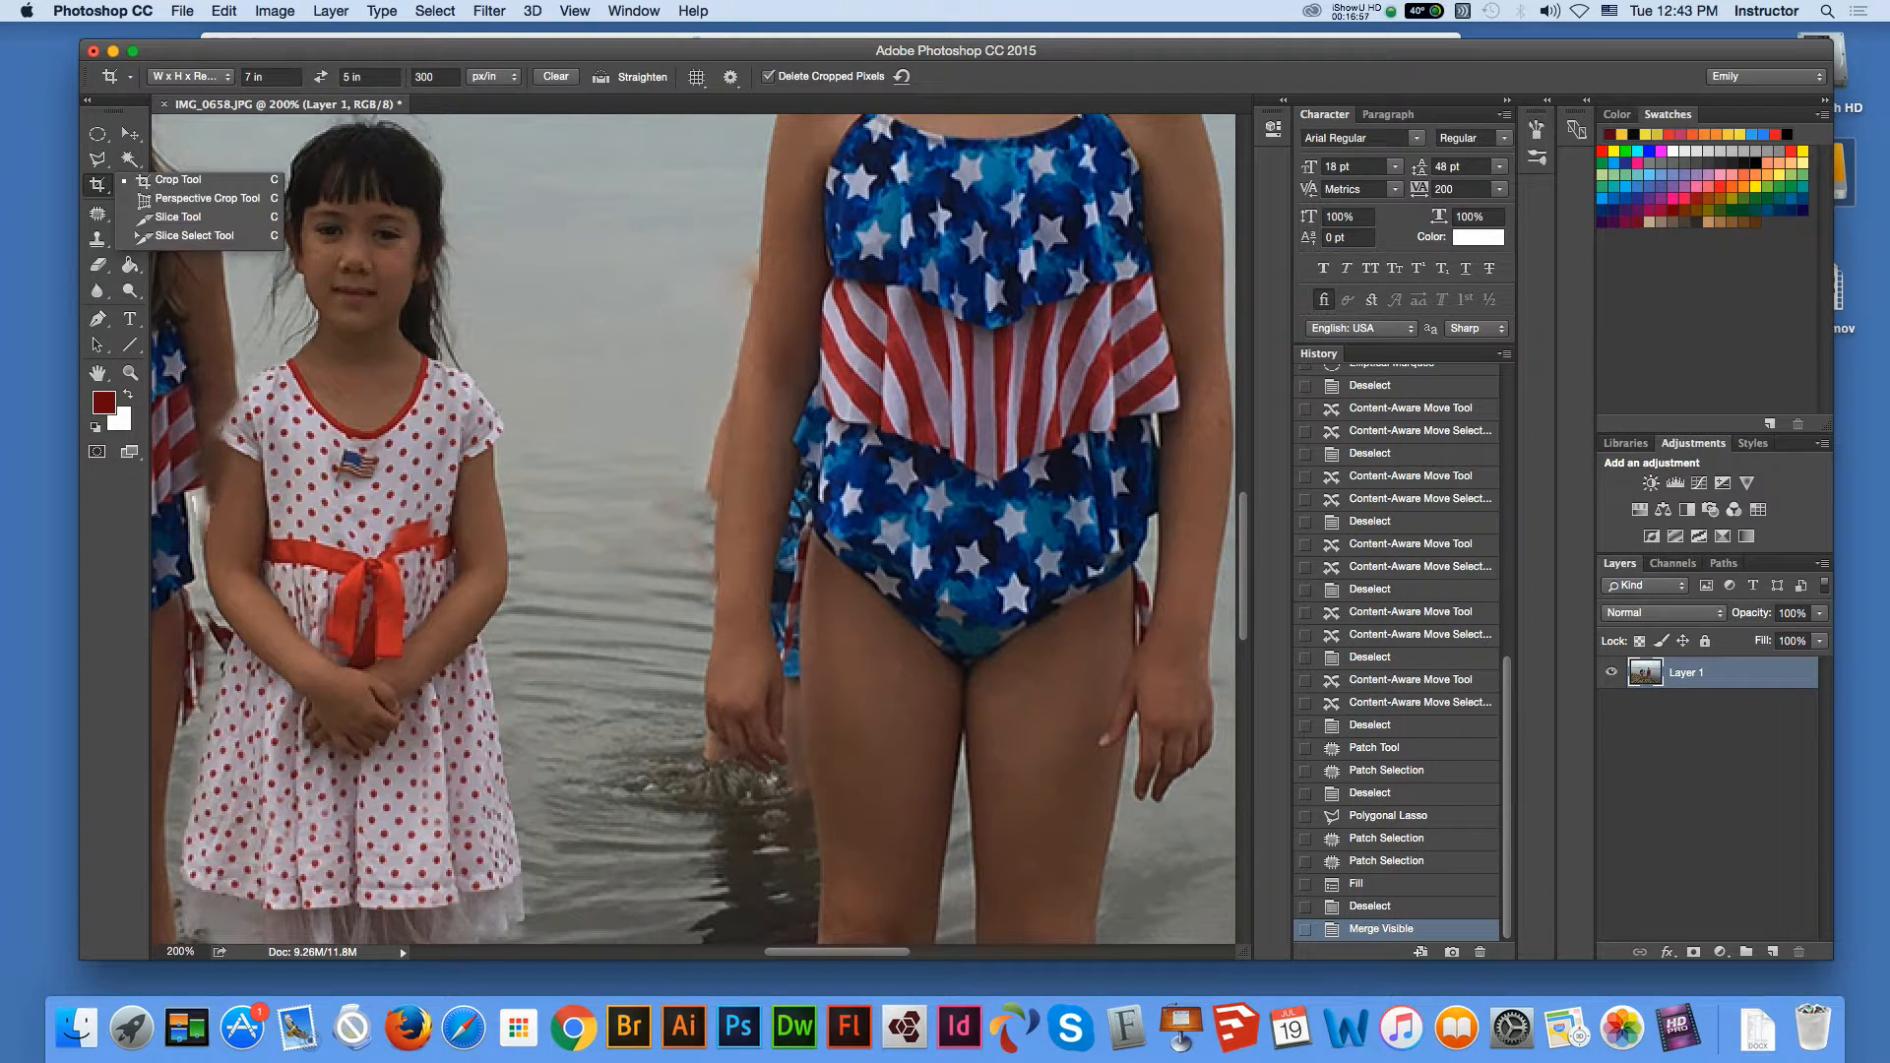
pyautogui.click(98, 185)
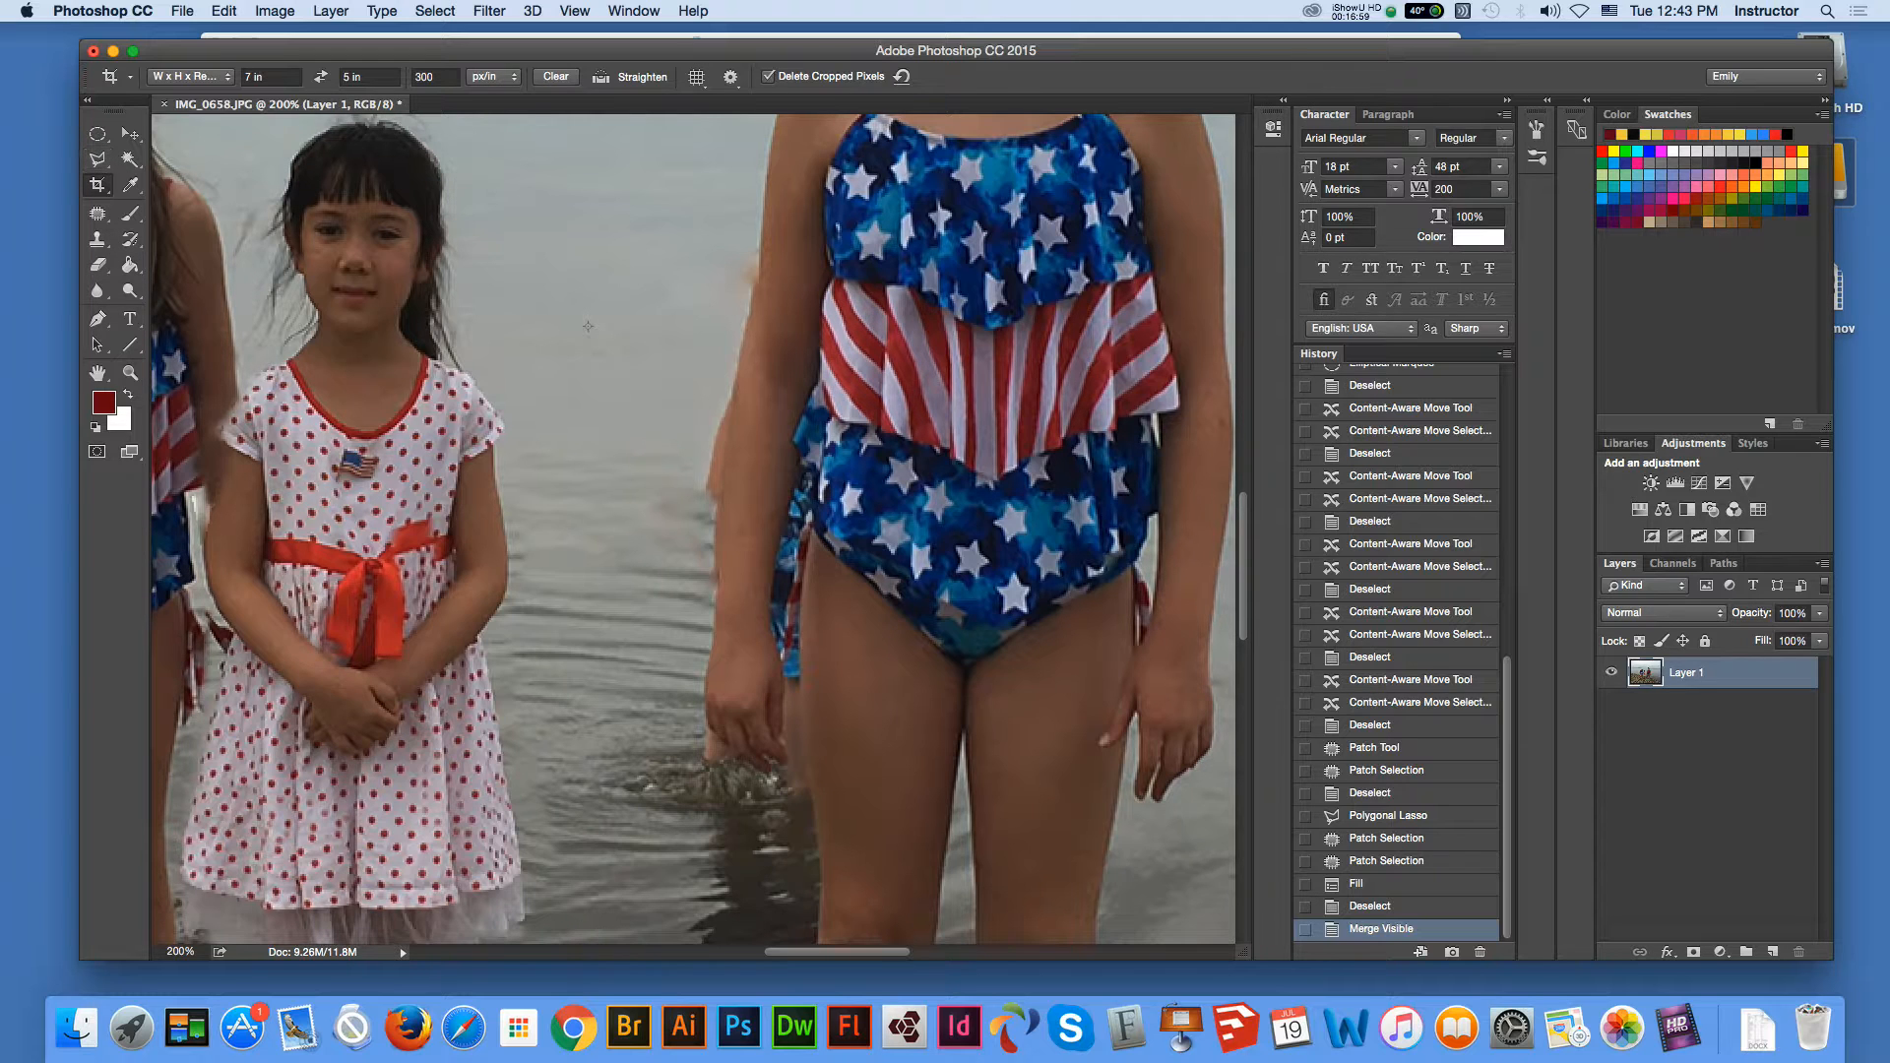
pyautogui.press('l')
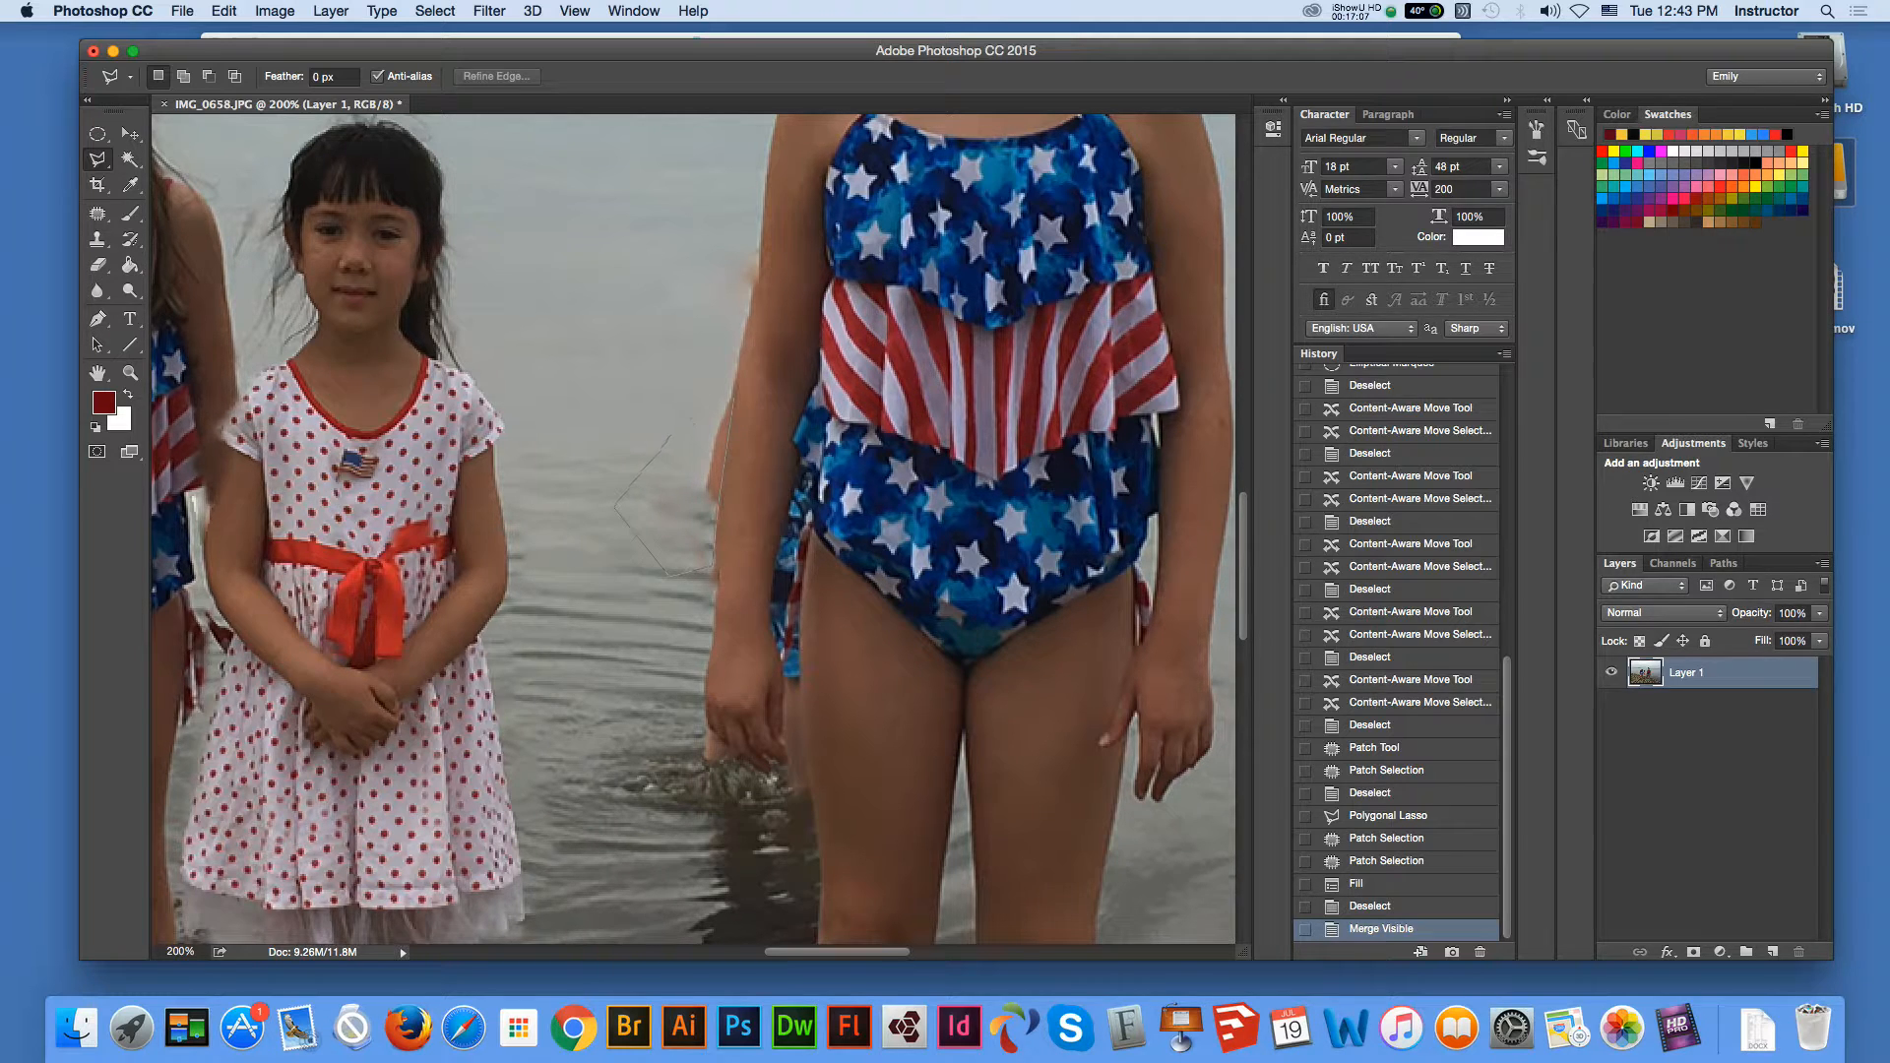
pyautogui.click(734, 398)
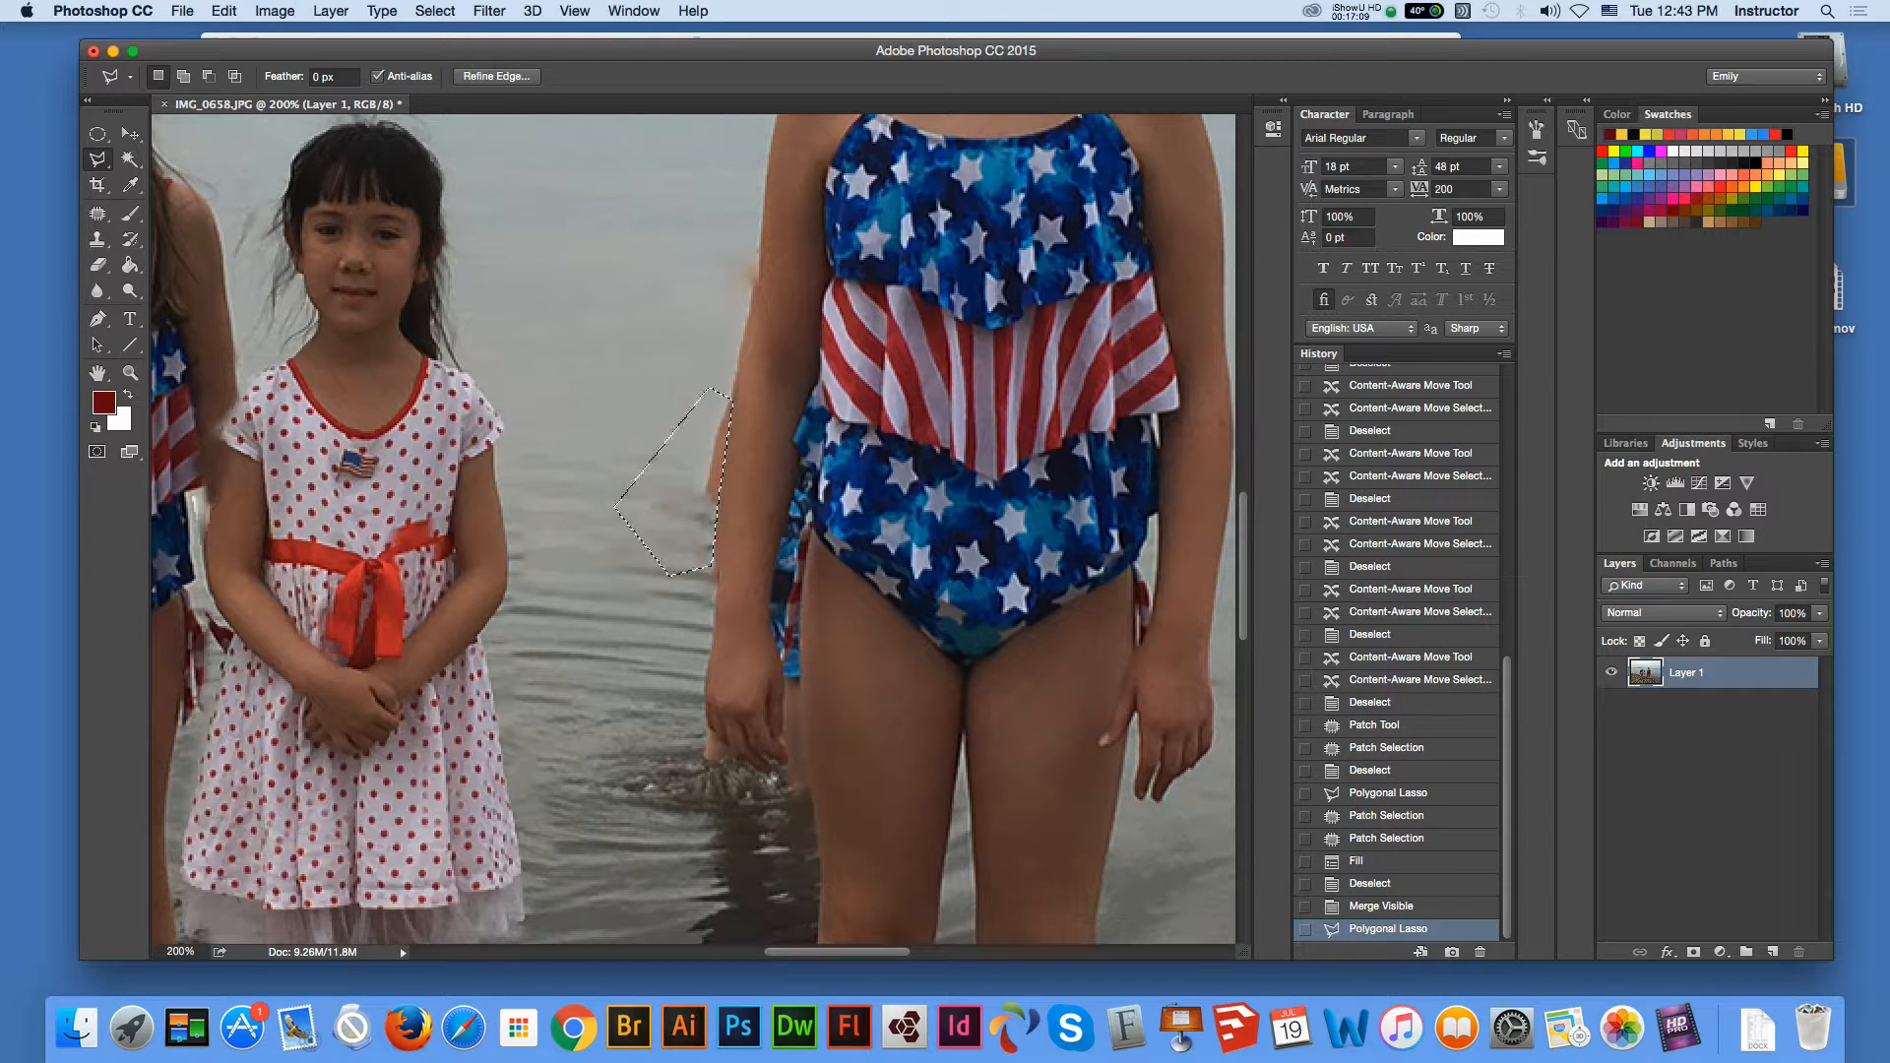
# Fill the selected area beside the elbow with Content-Aware contents at 100% opacity, and clear the selection.
pyautogui.click(224, 11)
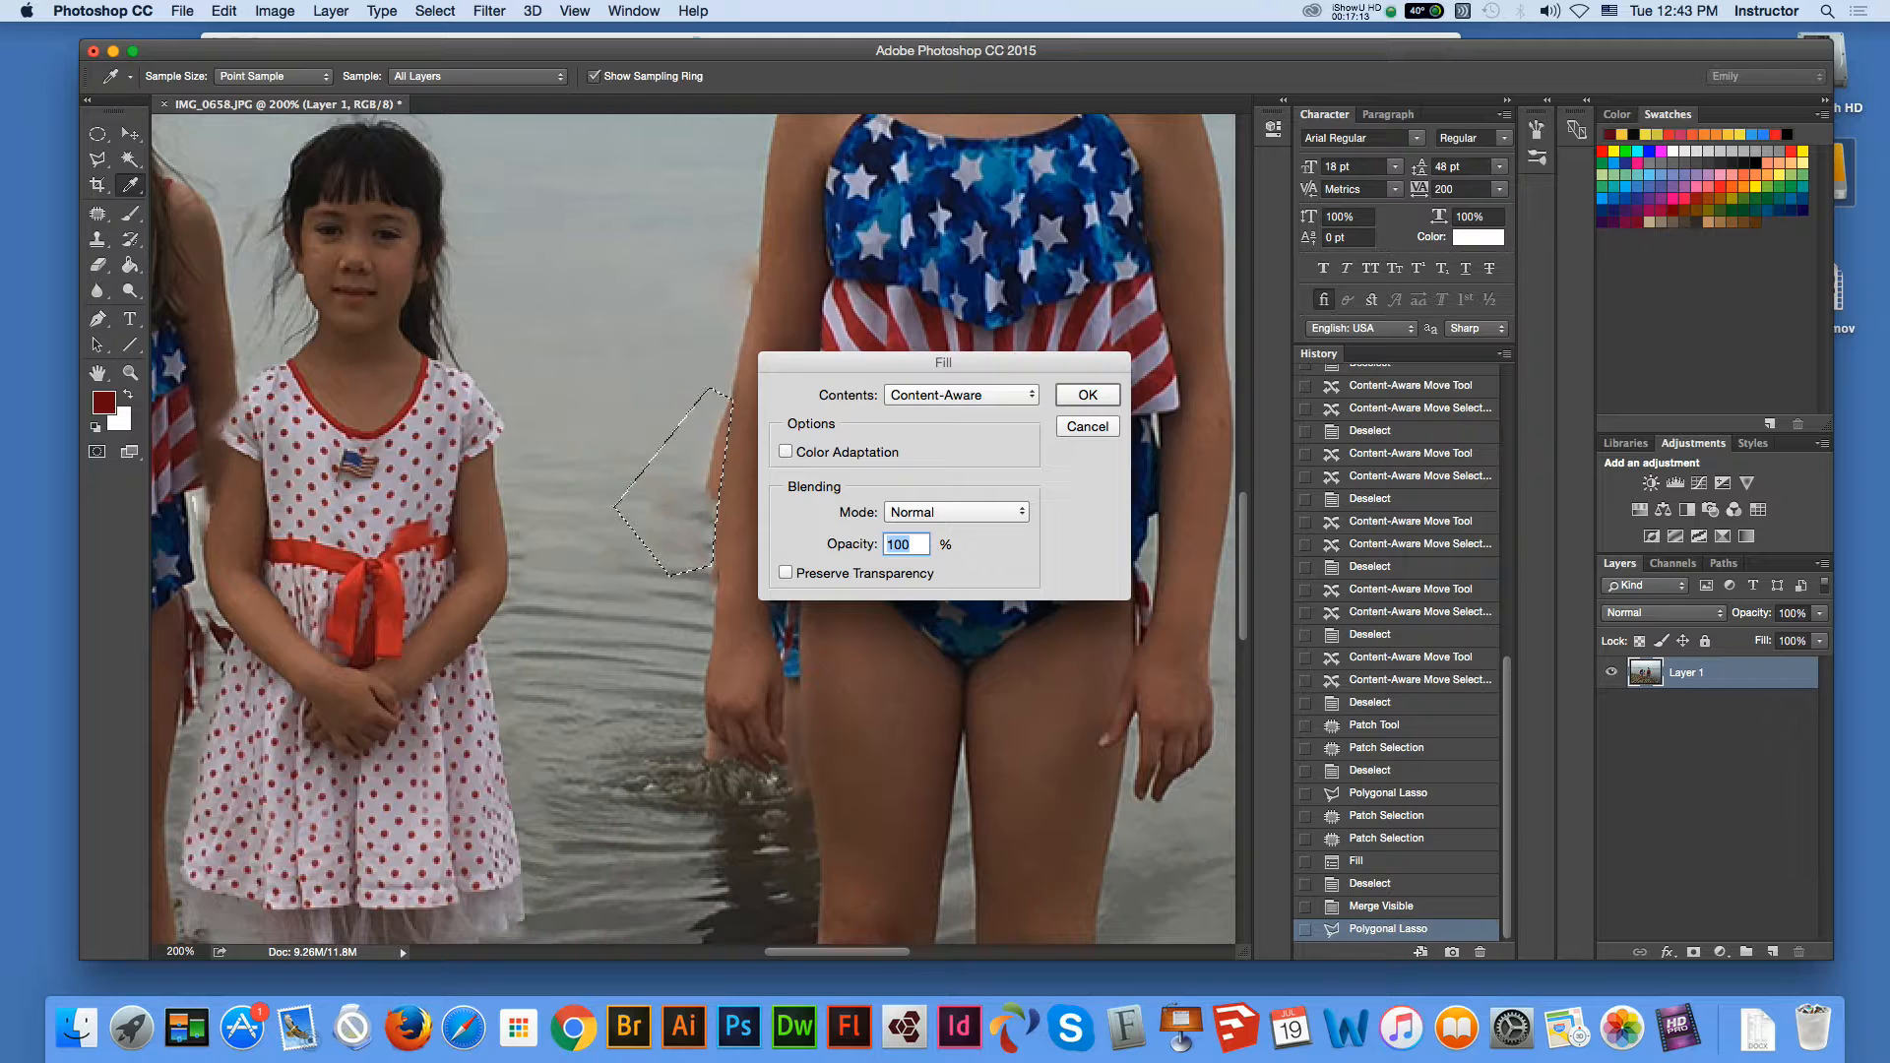
pyautogui.press('Return')
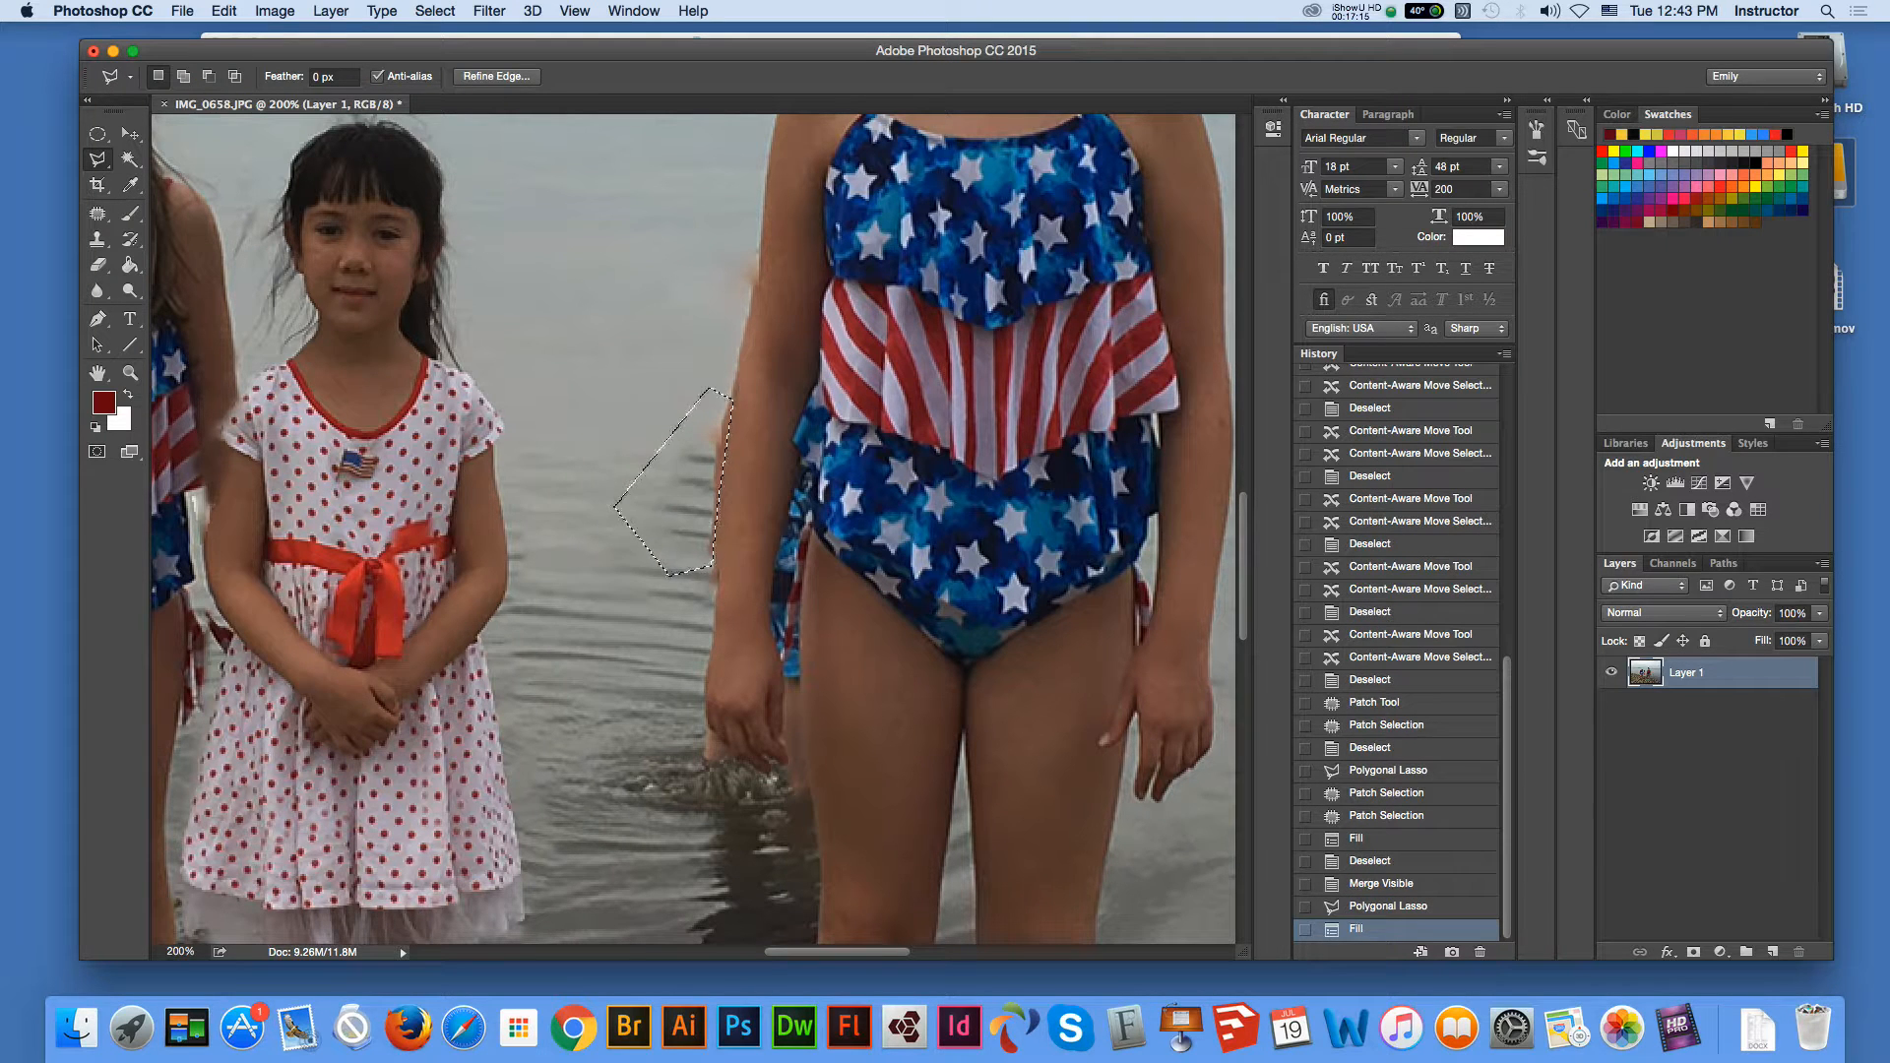
pyautogui.click(98, 134)
pyautogui.press('super+d')
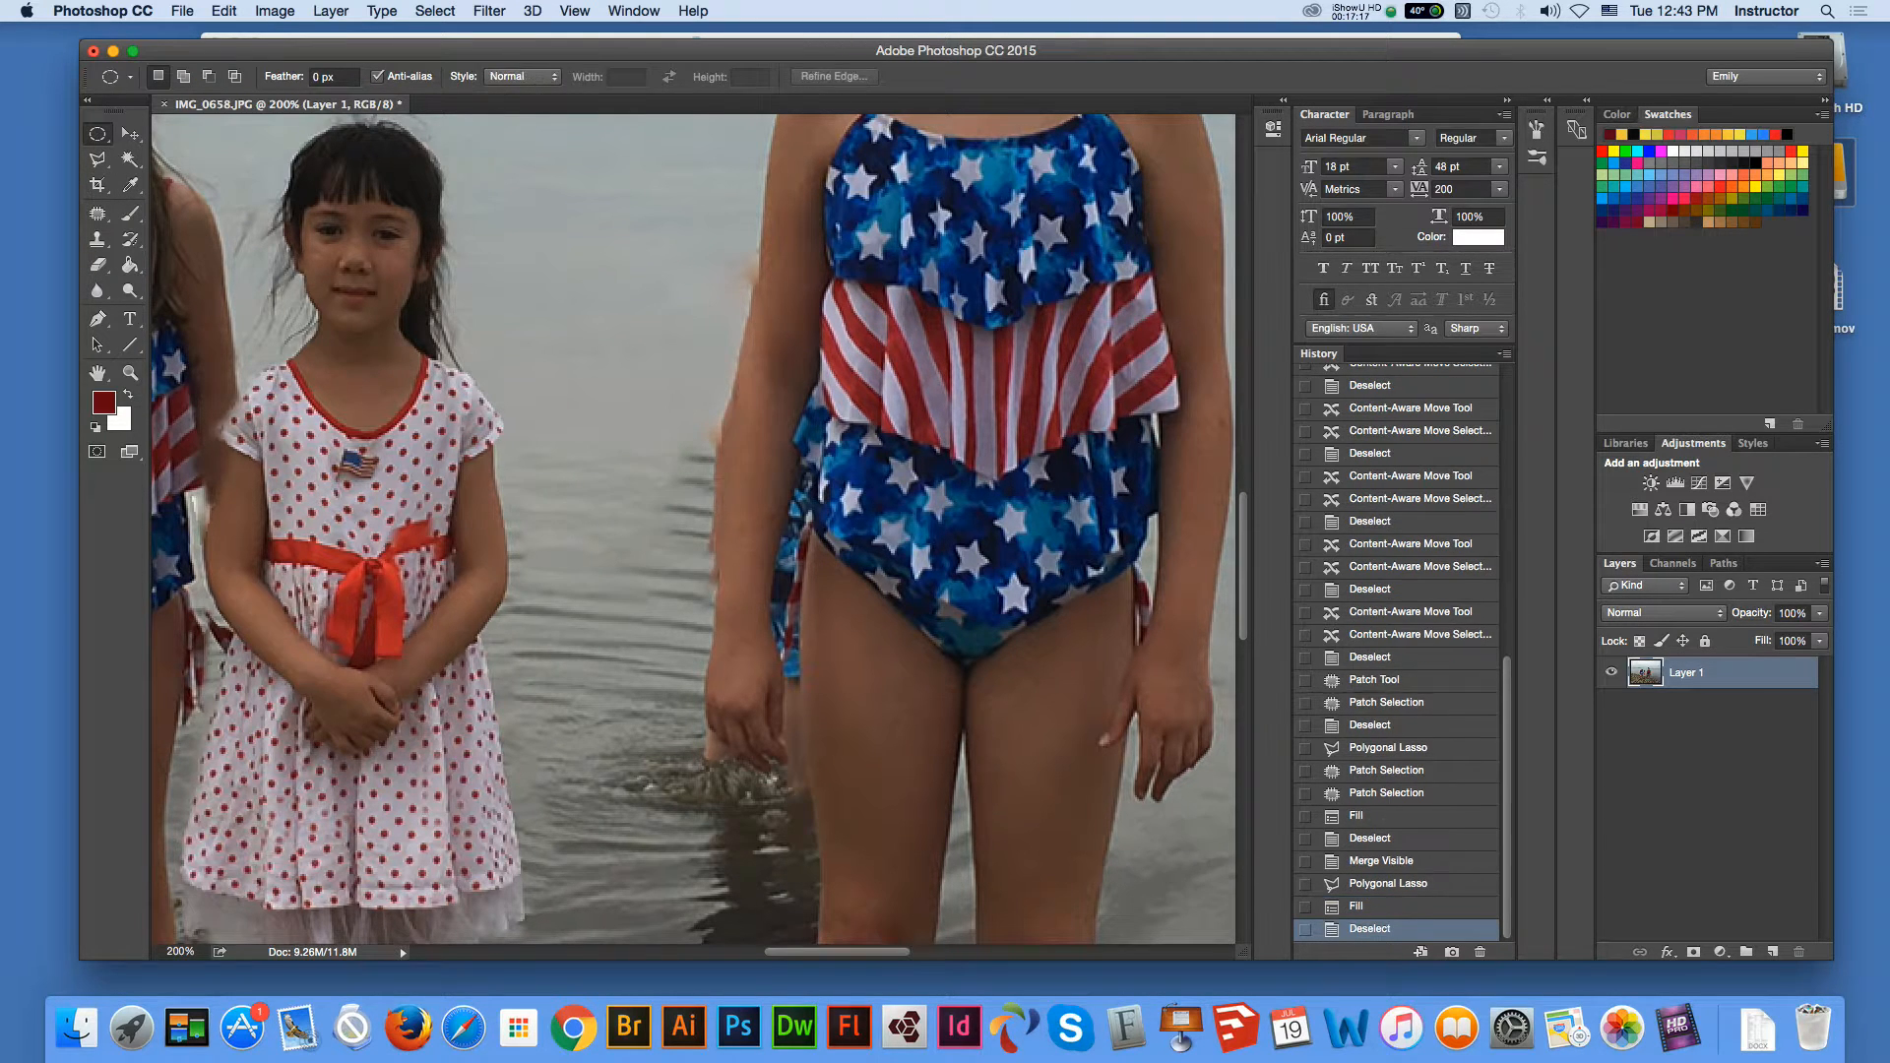
pyautogui.click(97, 158)
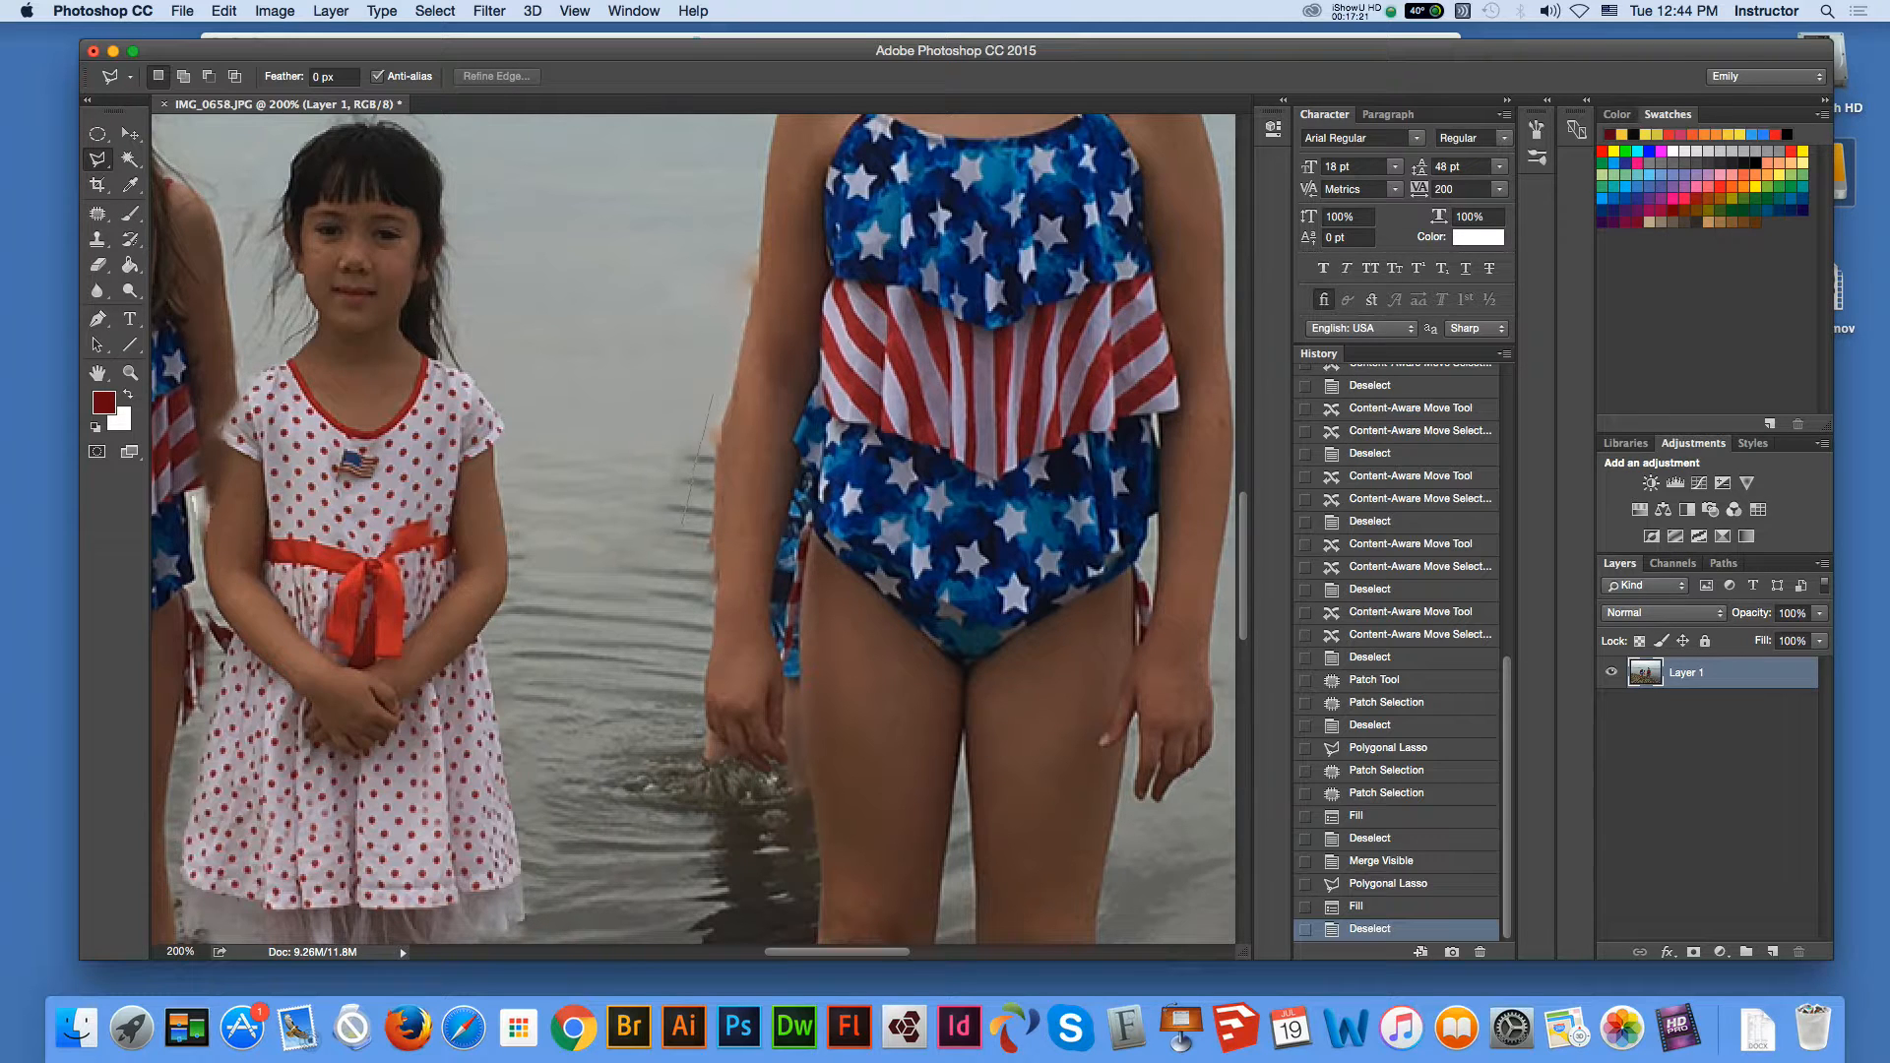
pyautogui.click(645, 542)
pyautogui.click(595, 468)
pyautogui.click(700, 351)
pyautogui.click(711, 394)
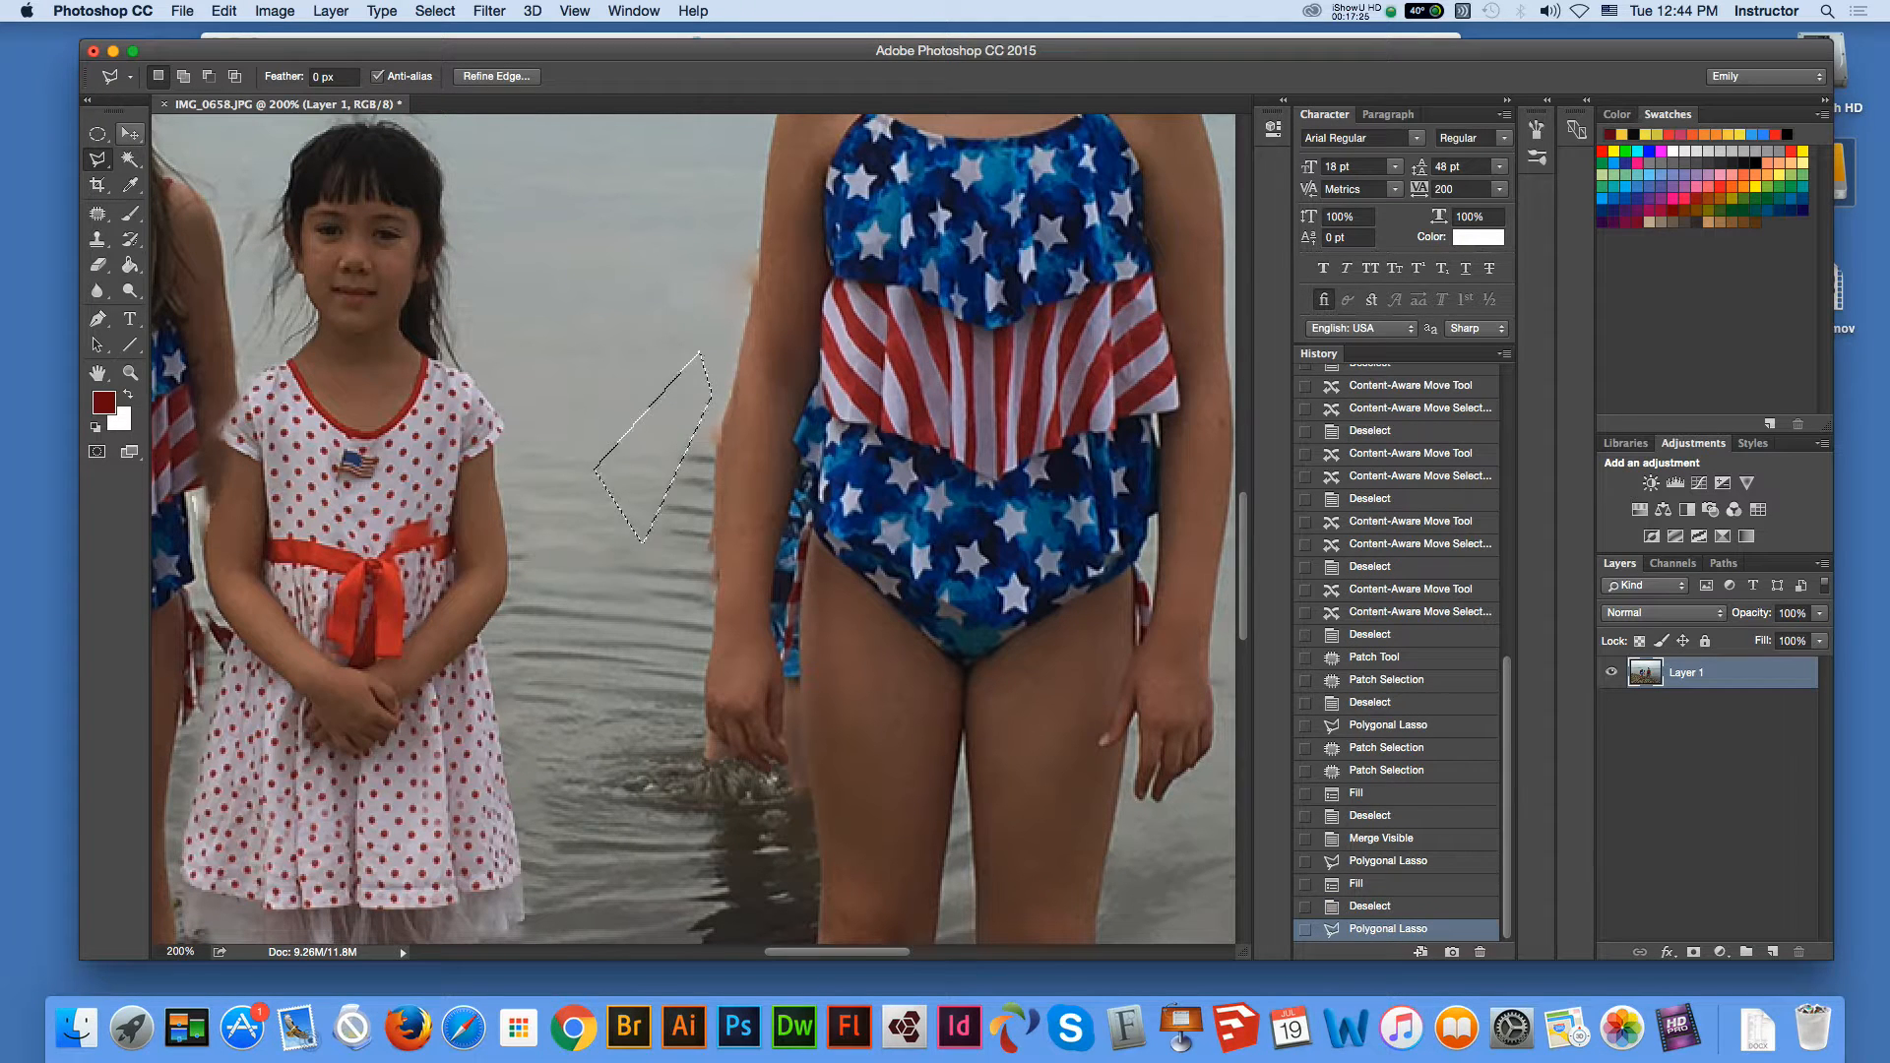
pyautogui.click(446, 148)
pyautogui.scroll(1, 600, 259)
pyautogui.press('Return')
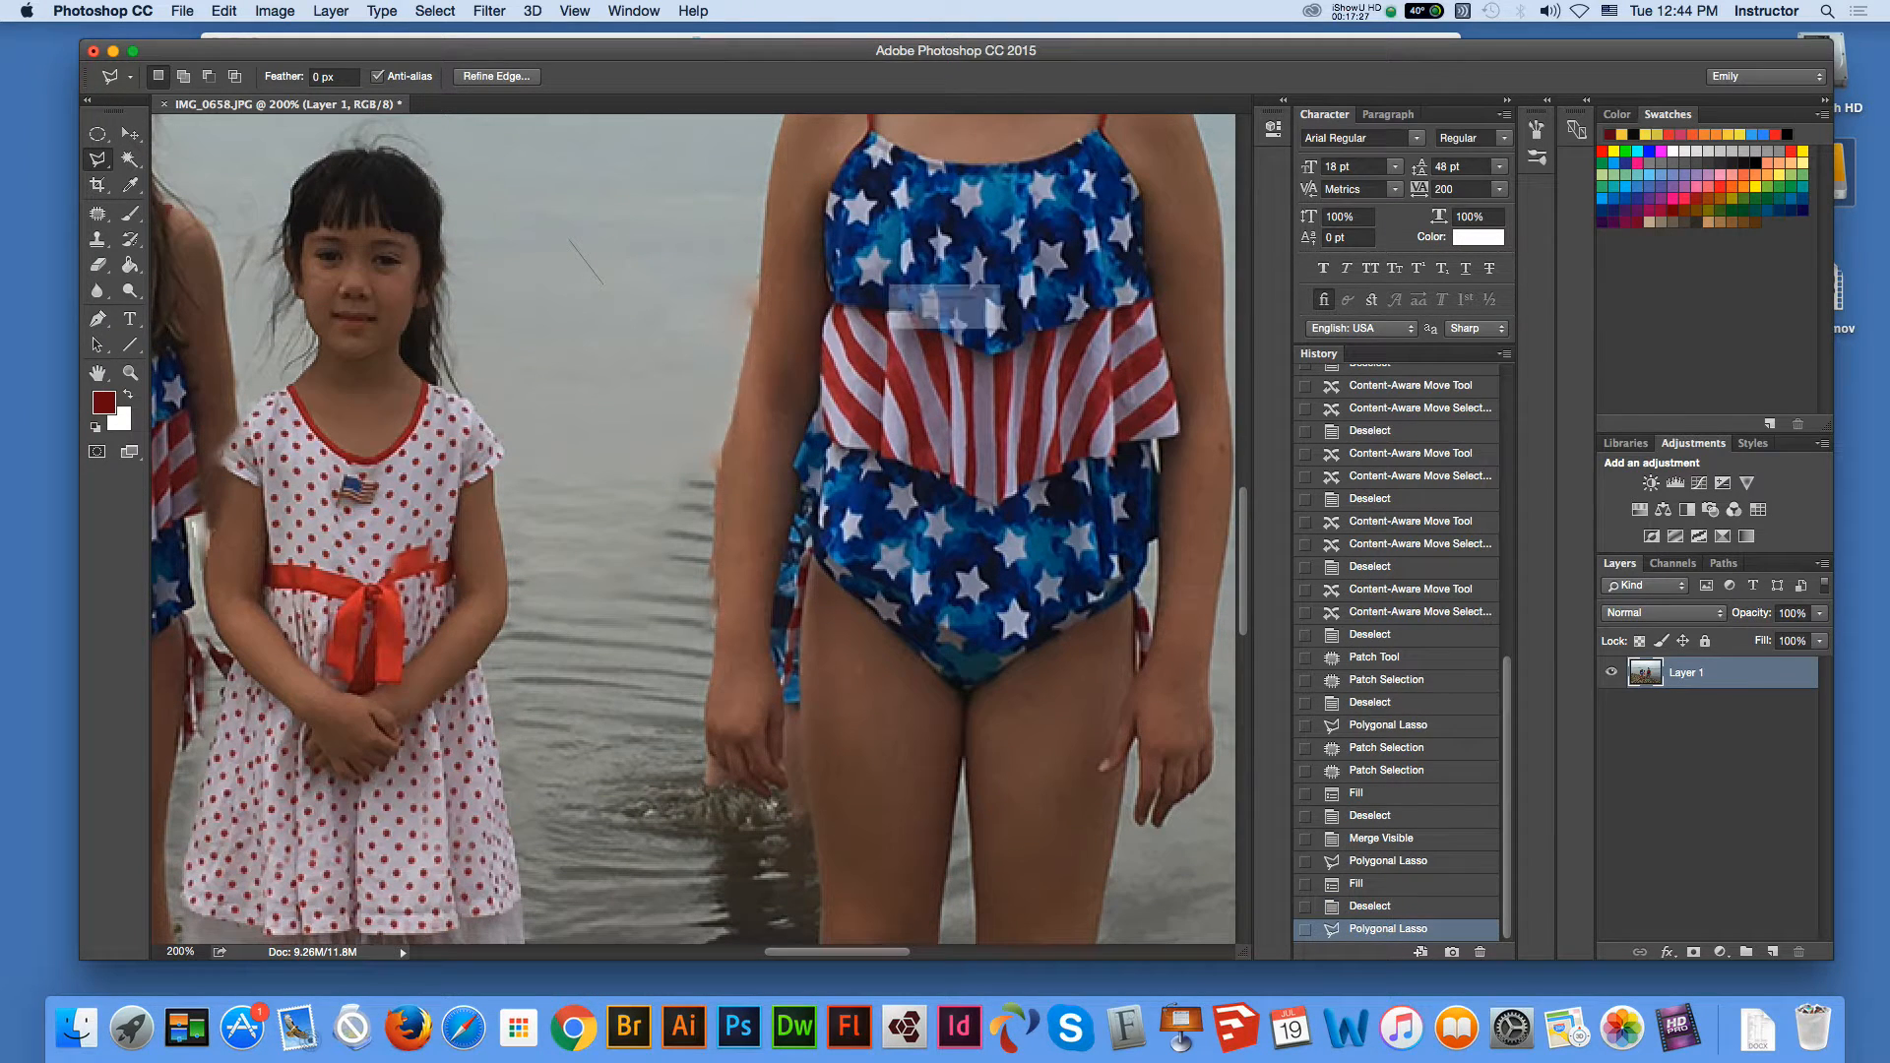
pyautogui.press('Return')
# Set the Polygonal Lasso feather to 3 px and outline a small patch of clean water near the tallest girl's elbow.
pyautogui.press('Return')
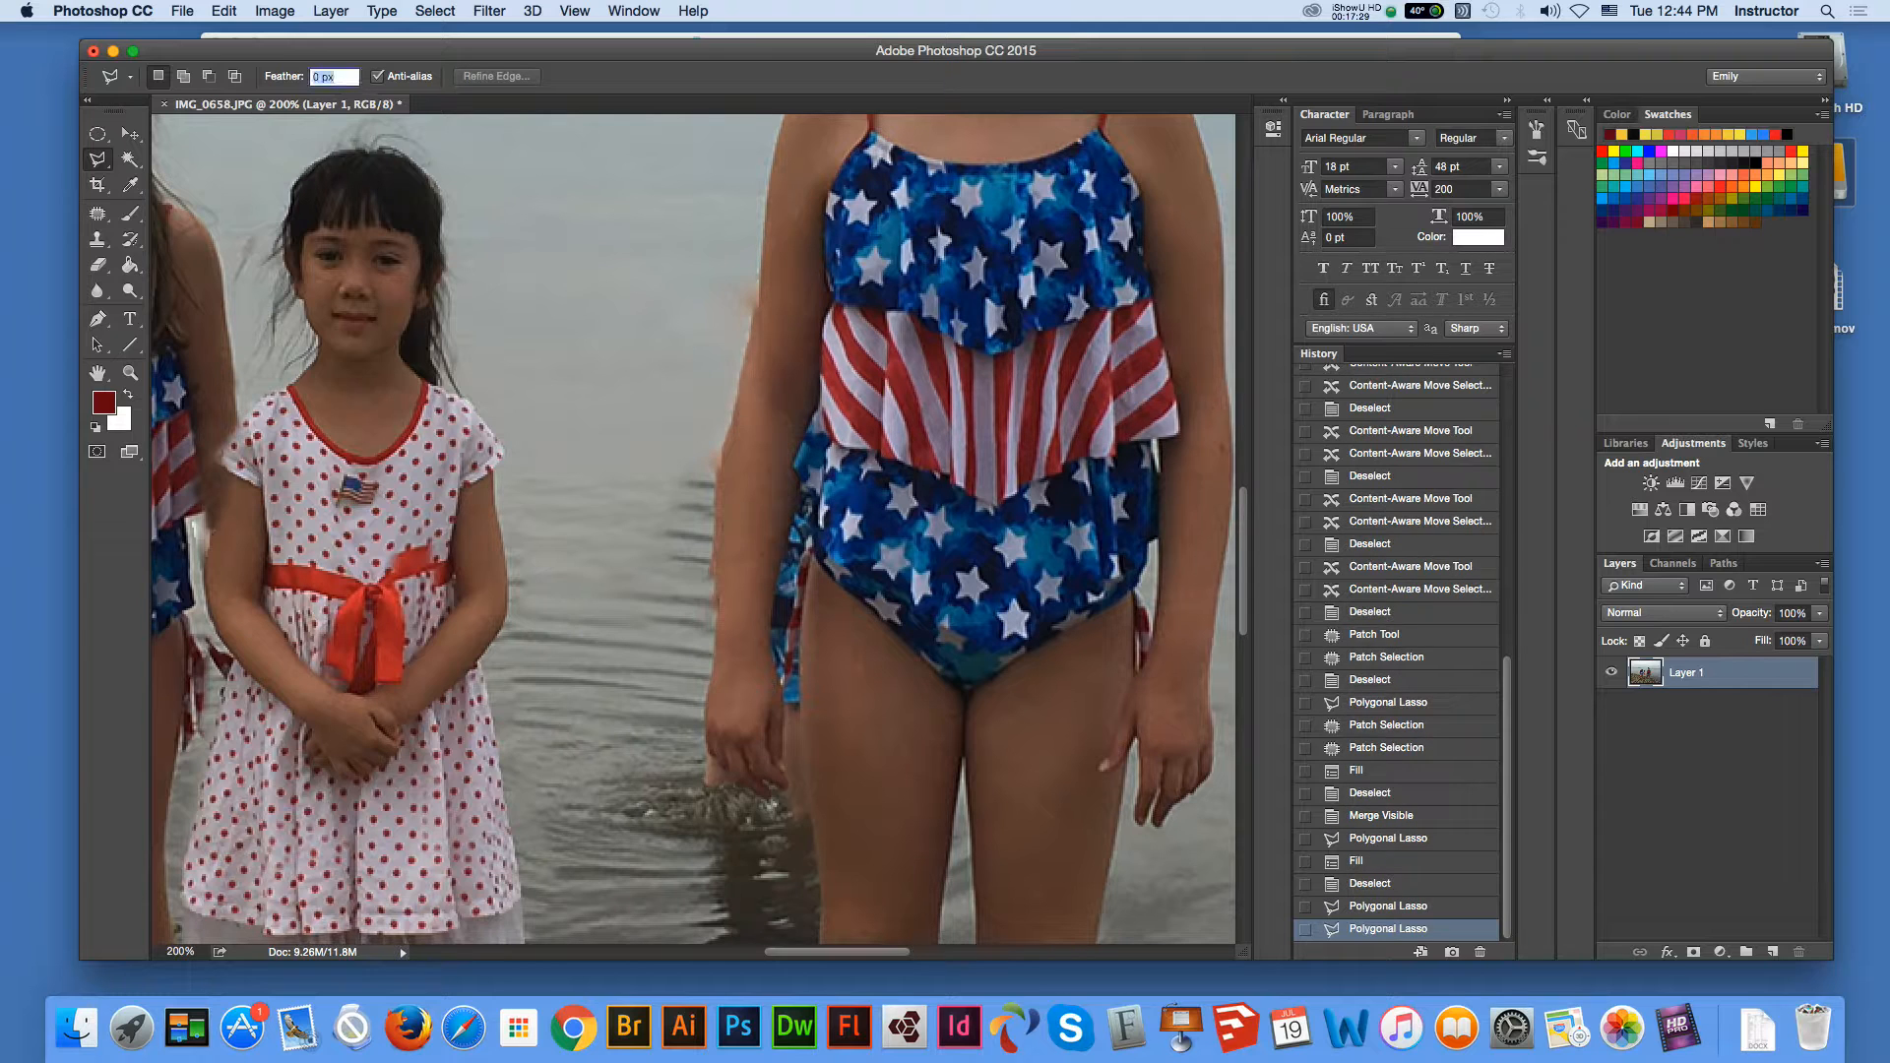
pyautogui.write('3')
pyautogui.press('Return')
pyautogui.click(684, 466)
pyautogui.moveTo(647, 497); pyautogui.dragTo(648, 496)
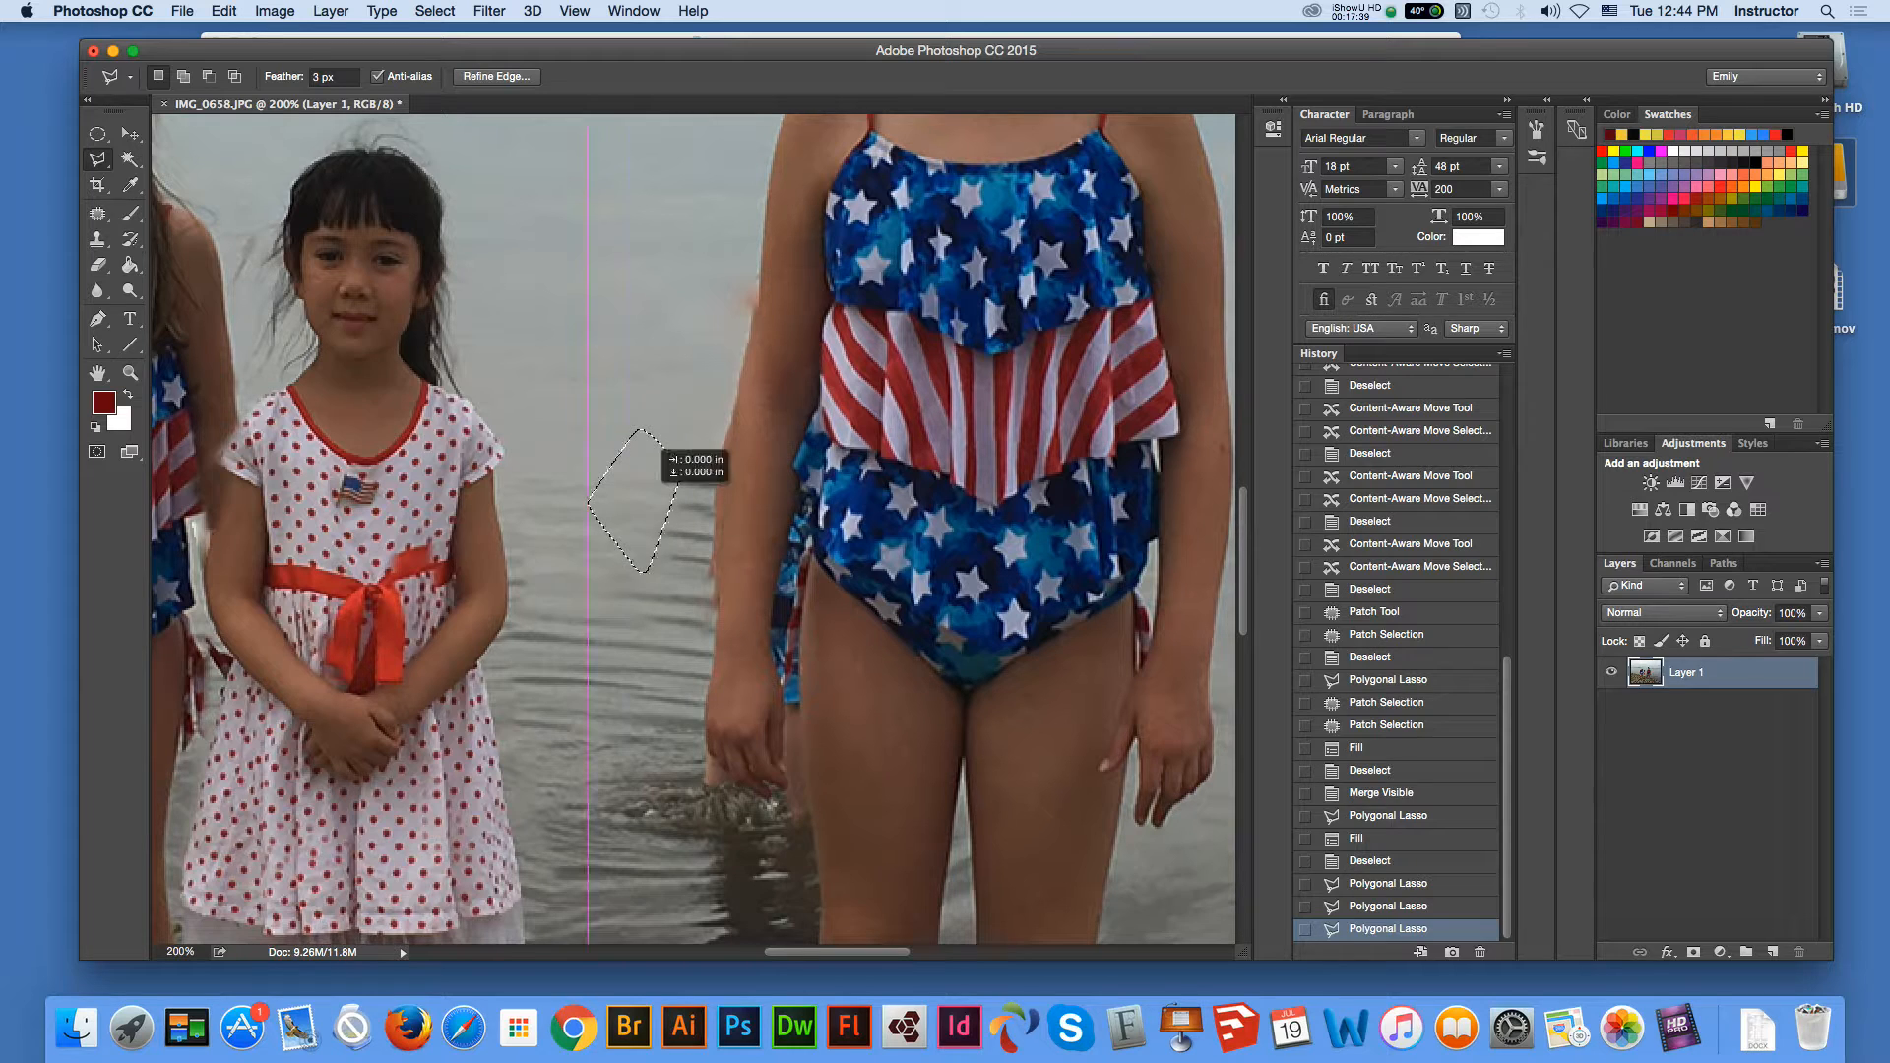
# Extend the selected water patch over the remnant at the elbow with the Content-Aware Move tool, and clear the selection.
pyautogui.click(97, 213)
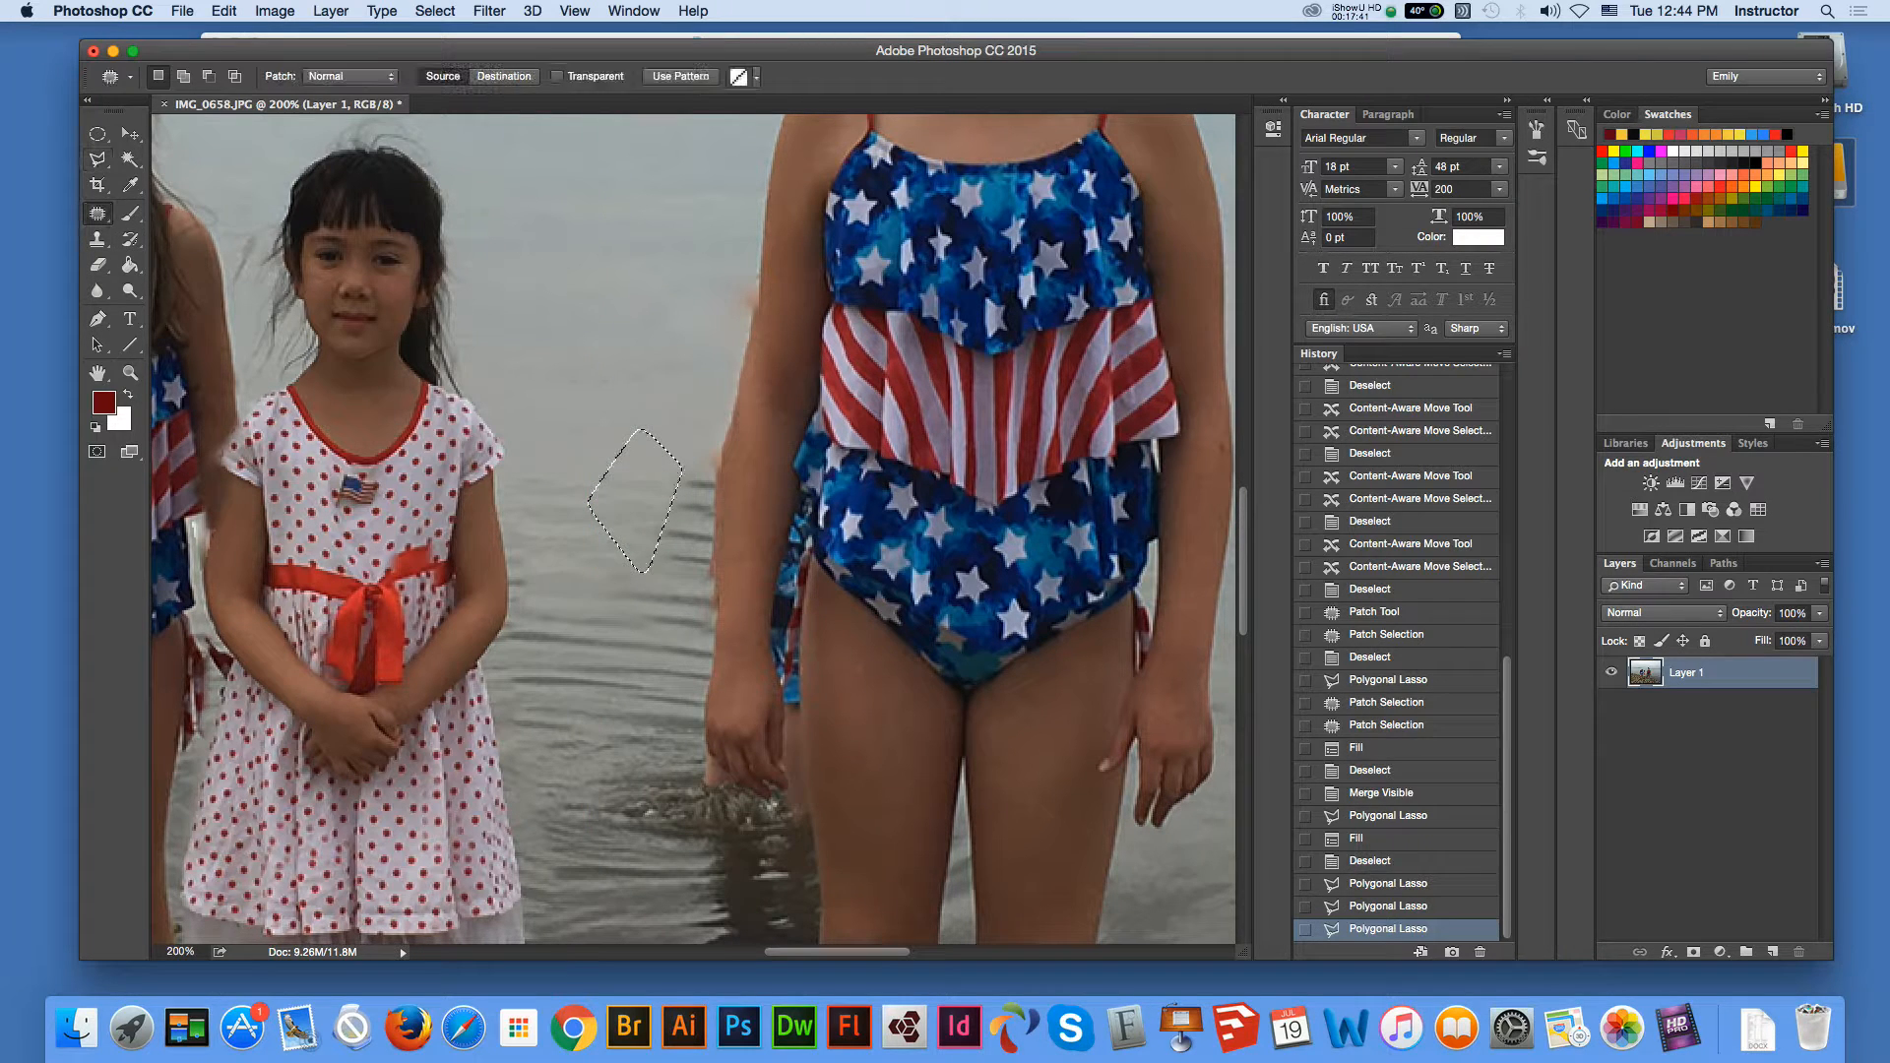
pyautogui.click(216, 264)
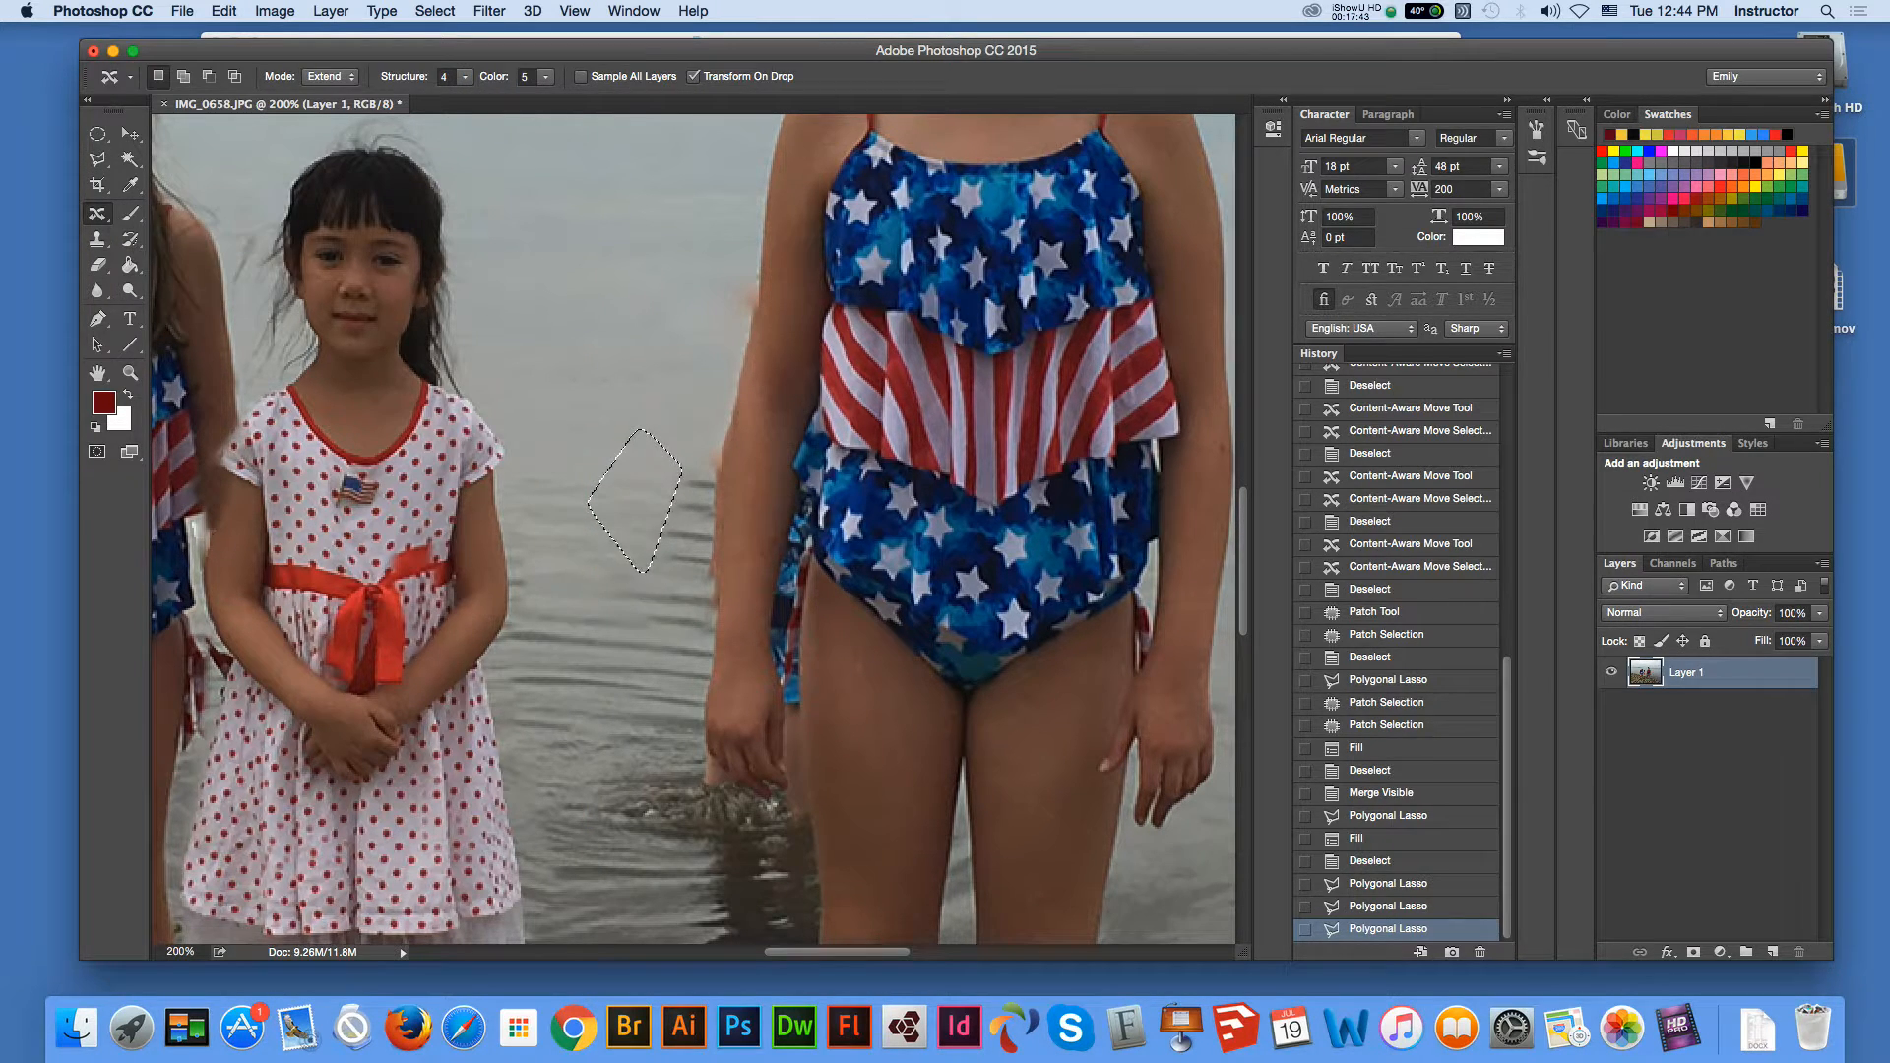
pyautogui.moveTo(647, 473); pyautogui.dragTo(689, 459)
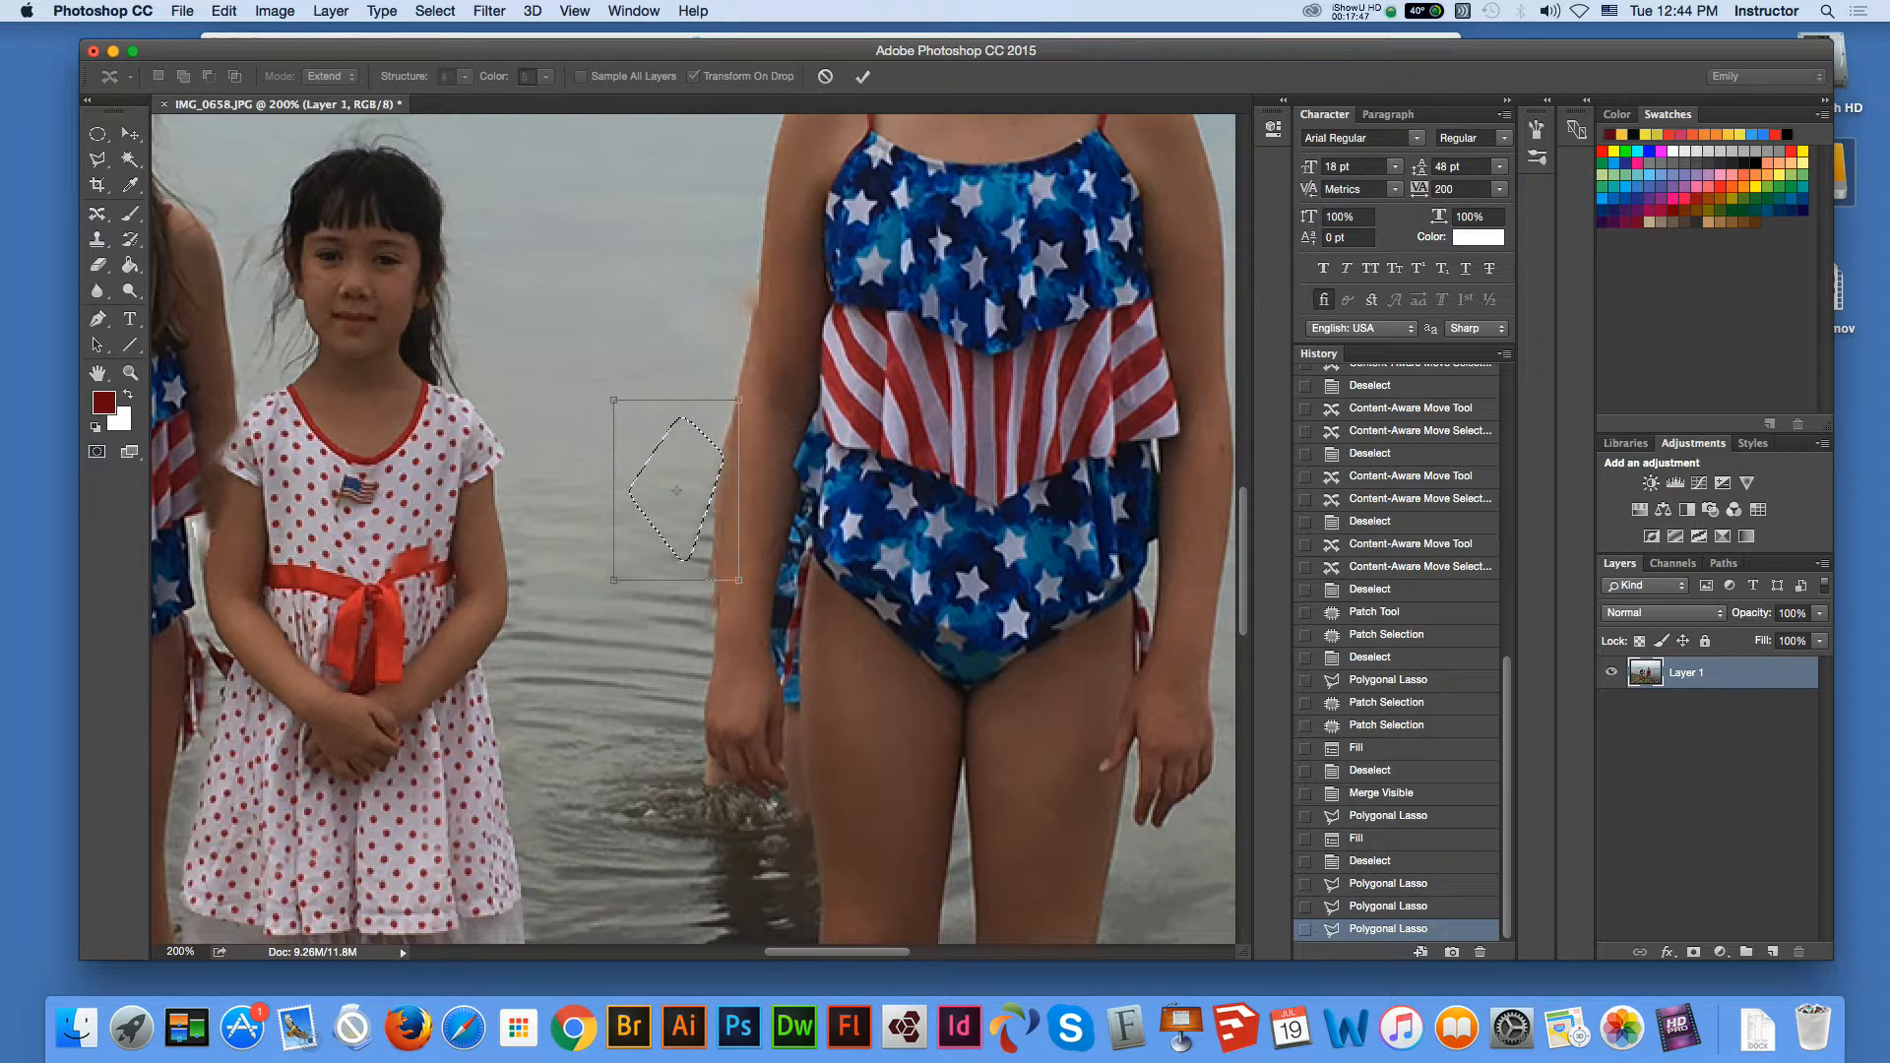
pyautogui.press('Return')
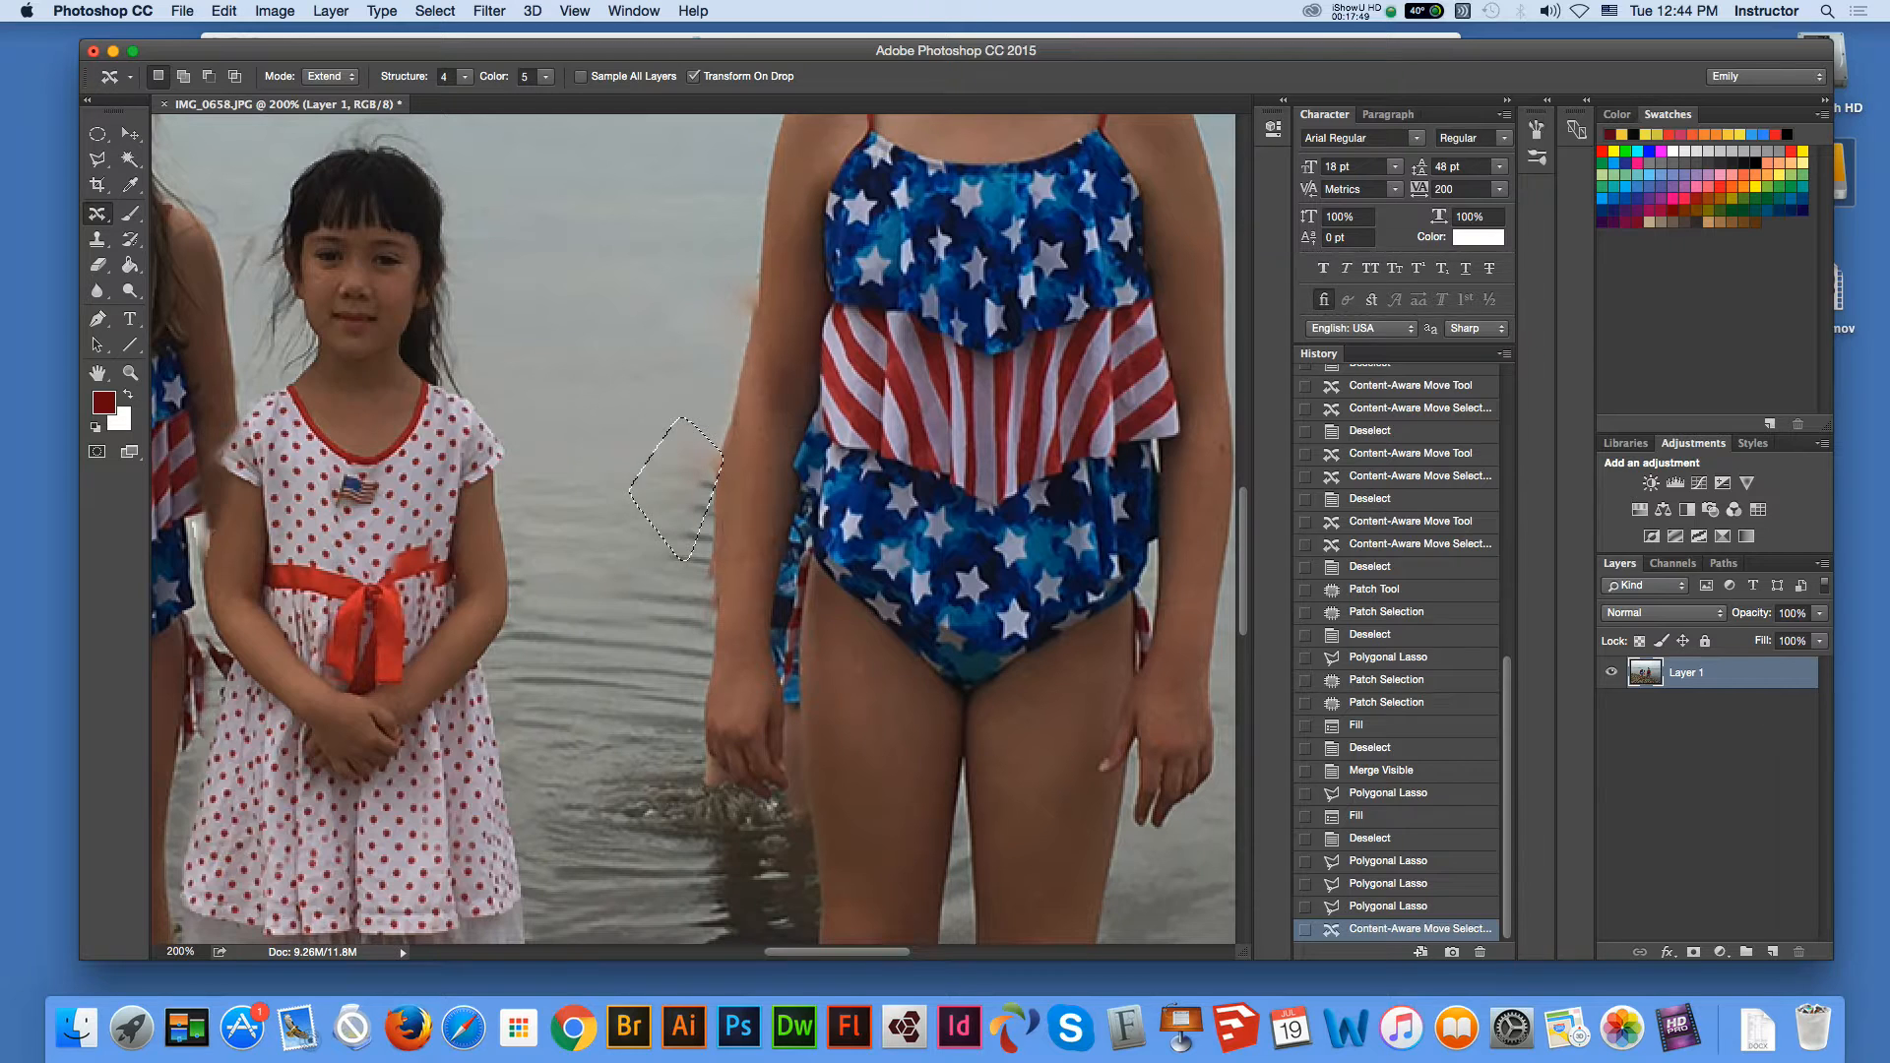
pyautogui.press('m')
pyautogui.press('super+d')
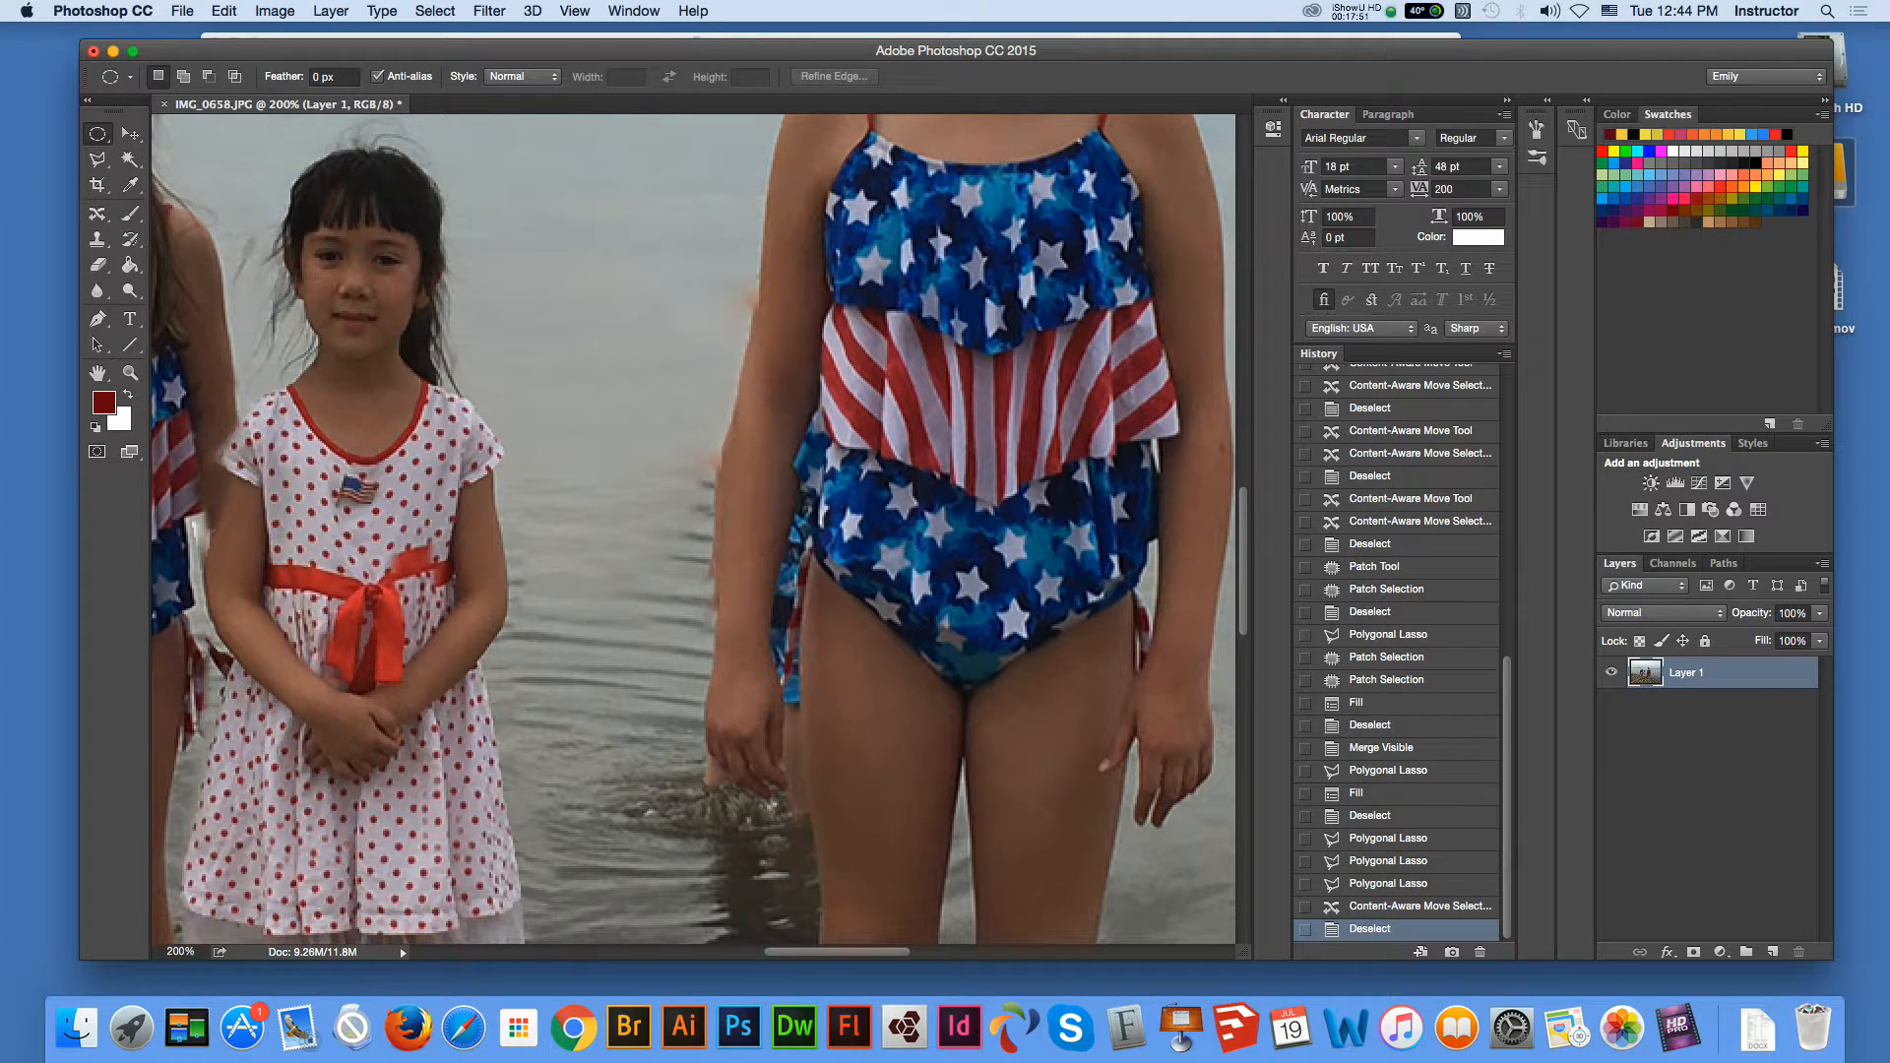
# Clone water over the skin-coloured remnants along the tallest girl's elbow and upper arm with the Clone Stamp.
pyautogui.click(97, 159)
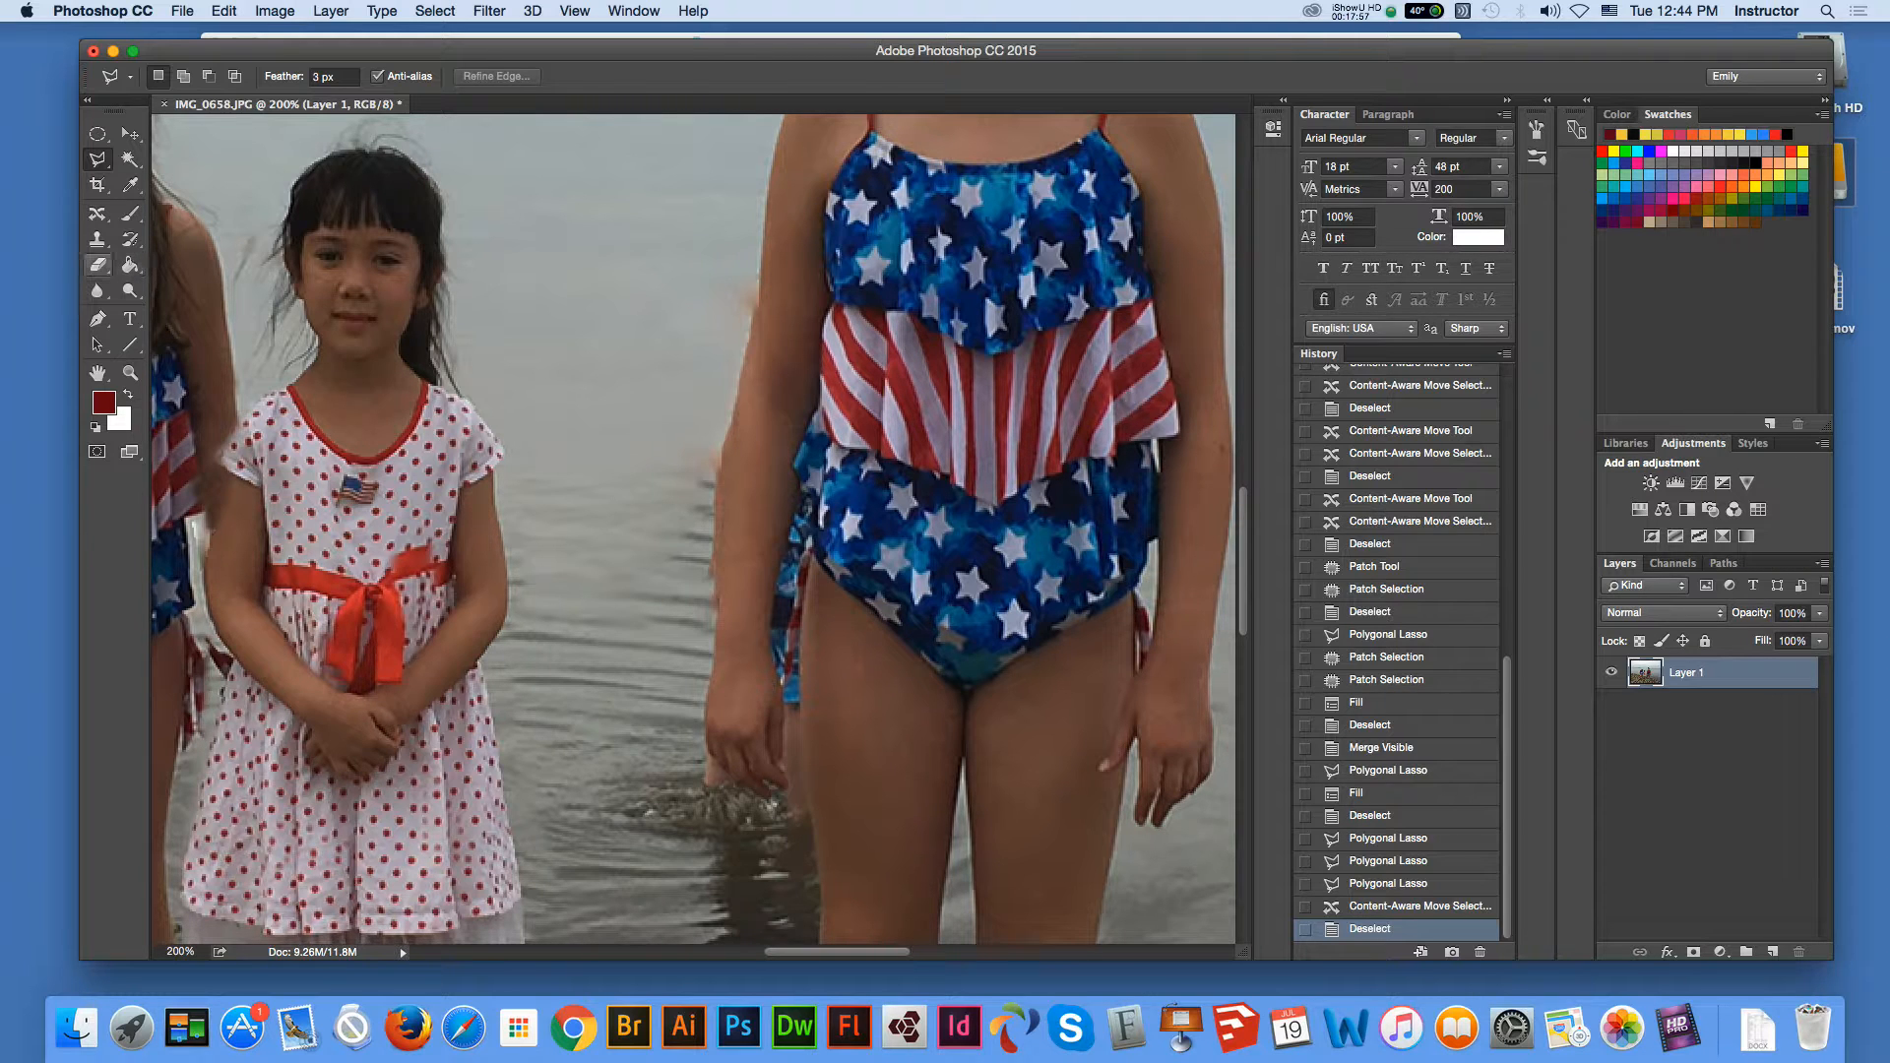
pyautogui.press('s')
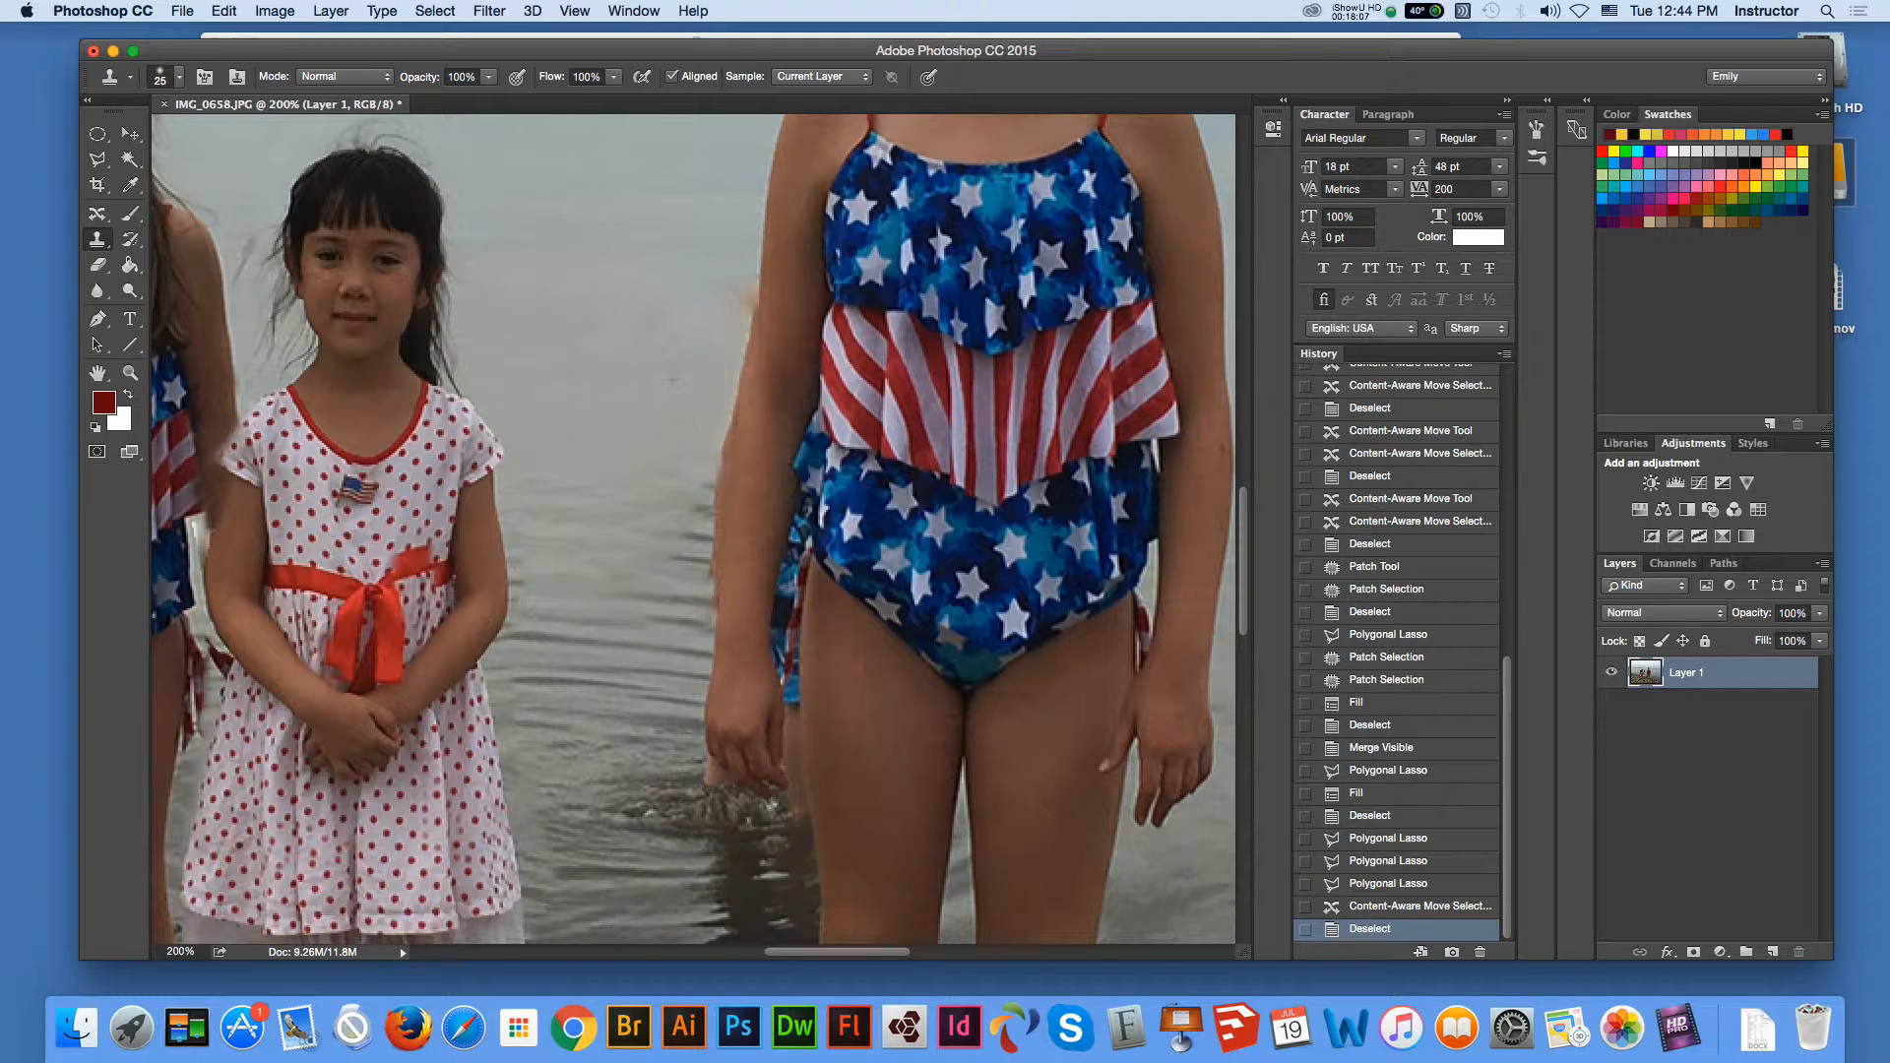
pyautogui.click(719, 502)
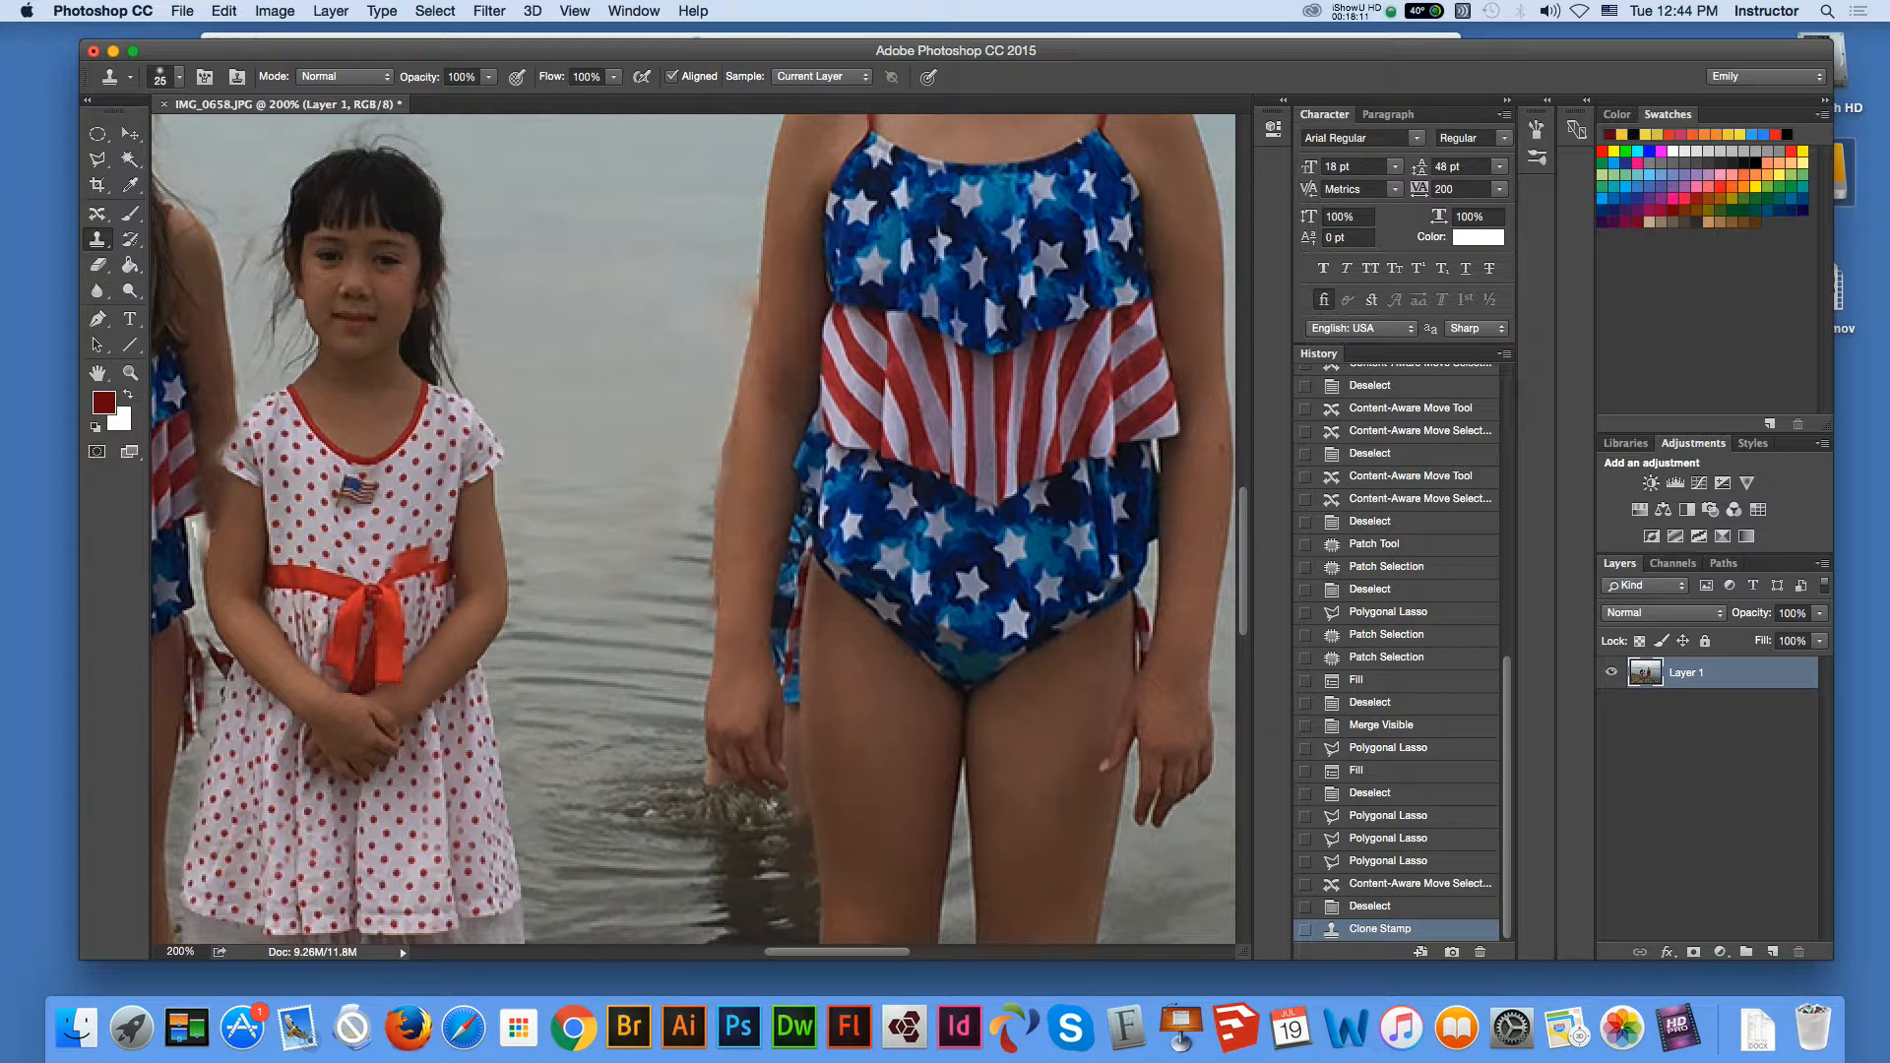
pyautogui.click(694, 512)
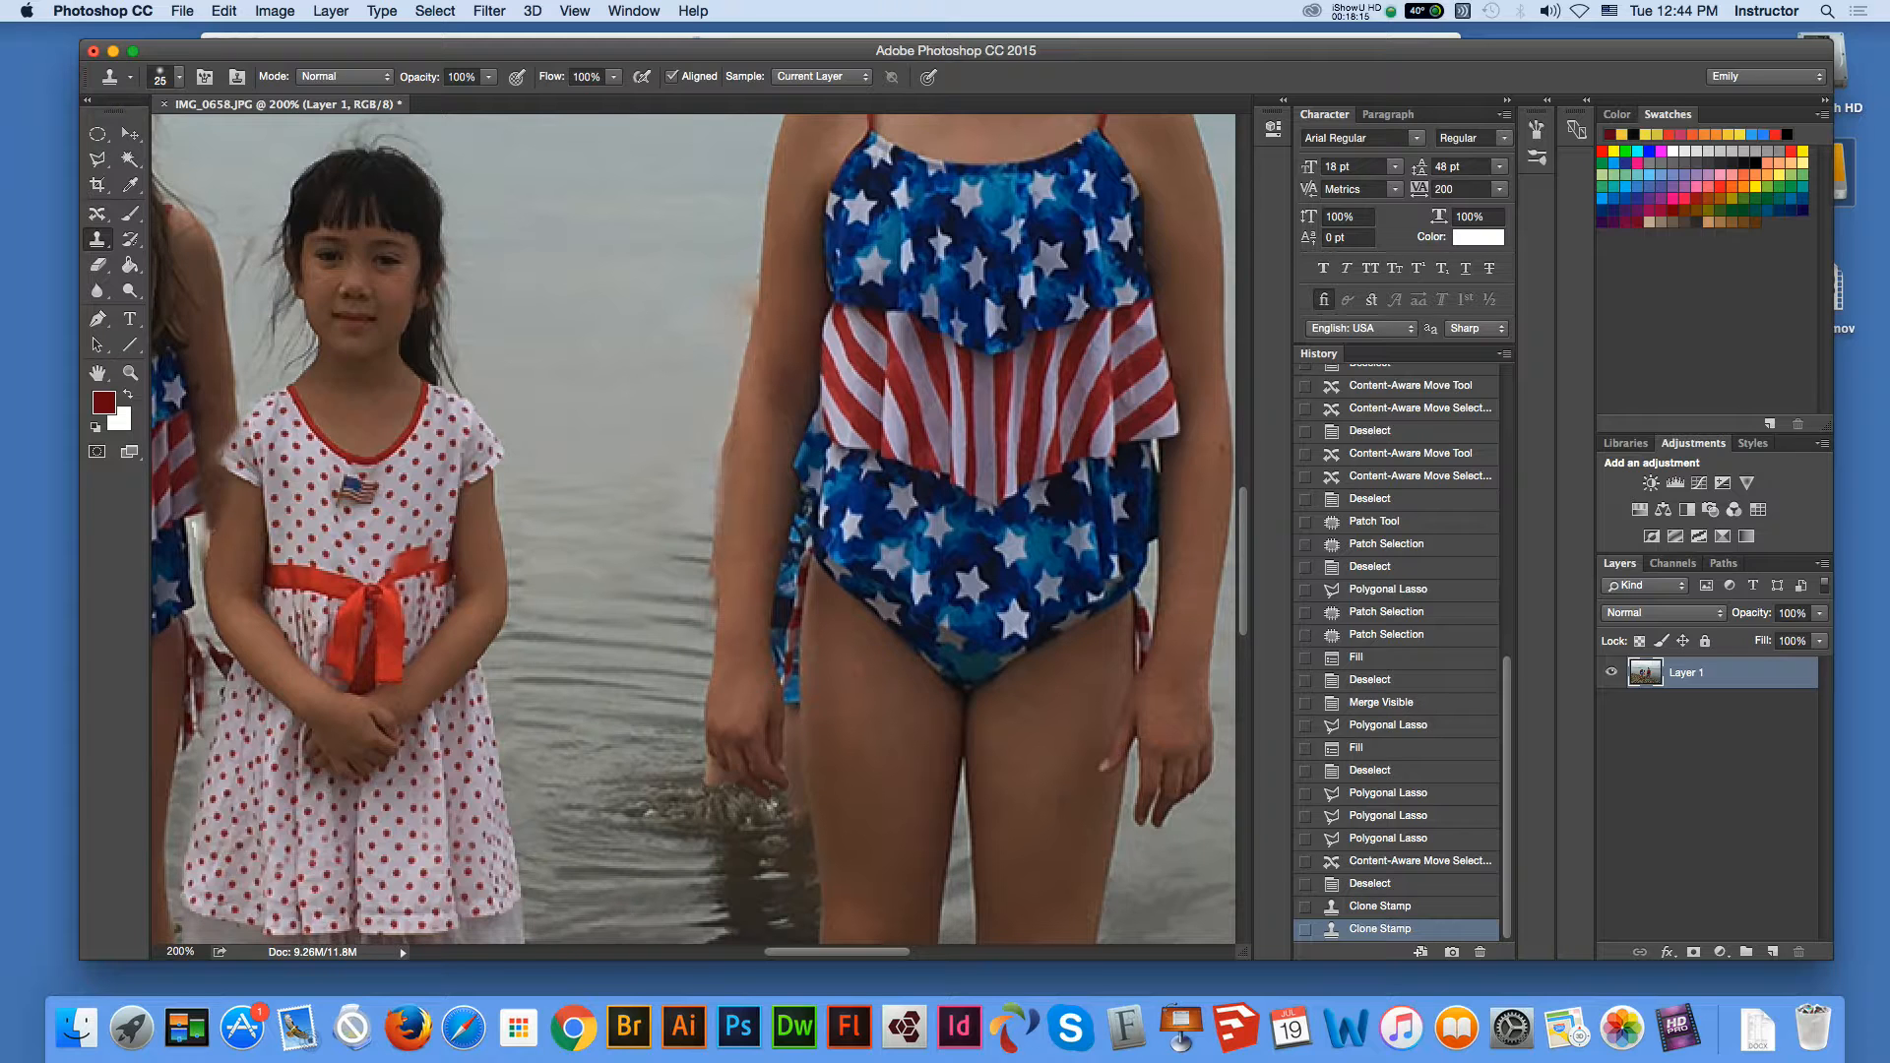
pyautogui.click(1122, 758)
pyautogui.click(1122, 758)
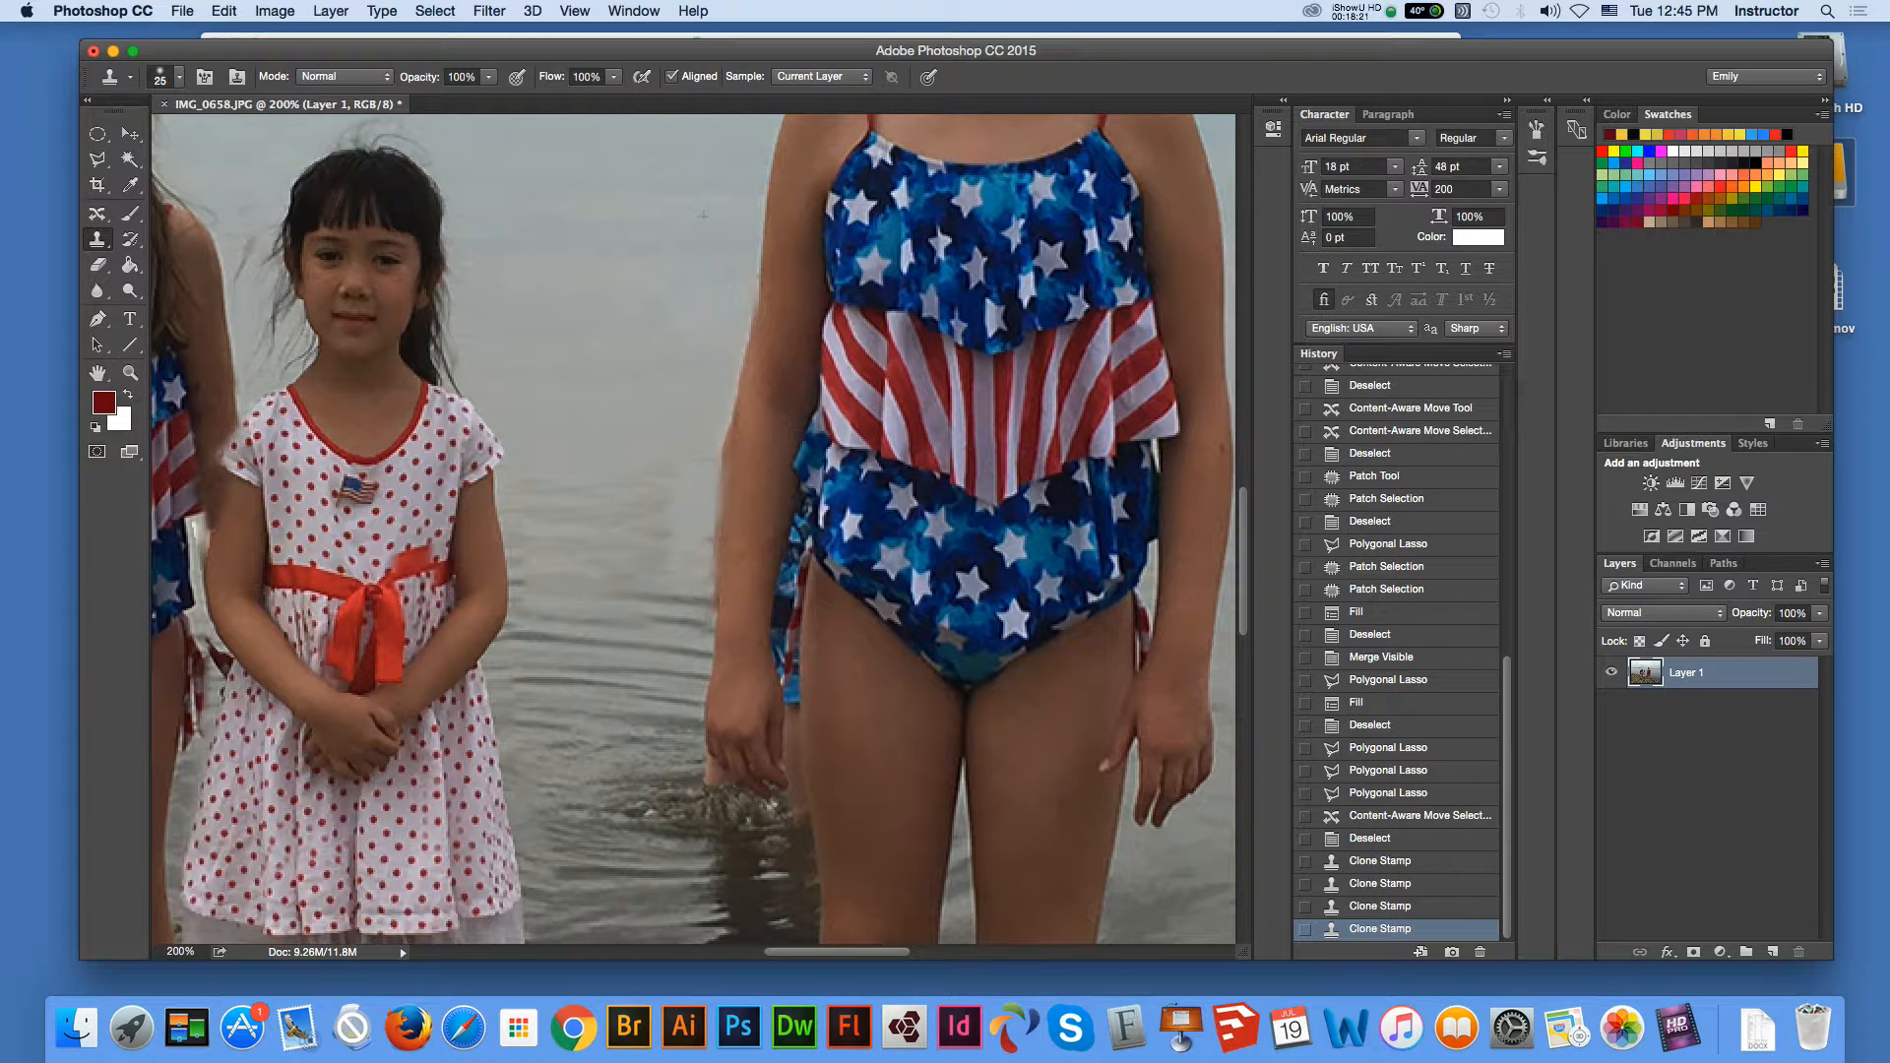
pyautogui.click(1122, 758)
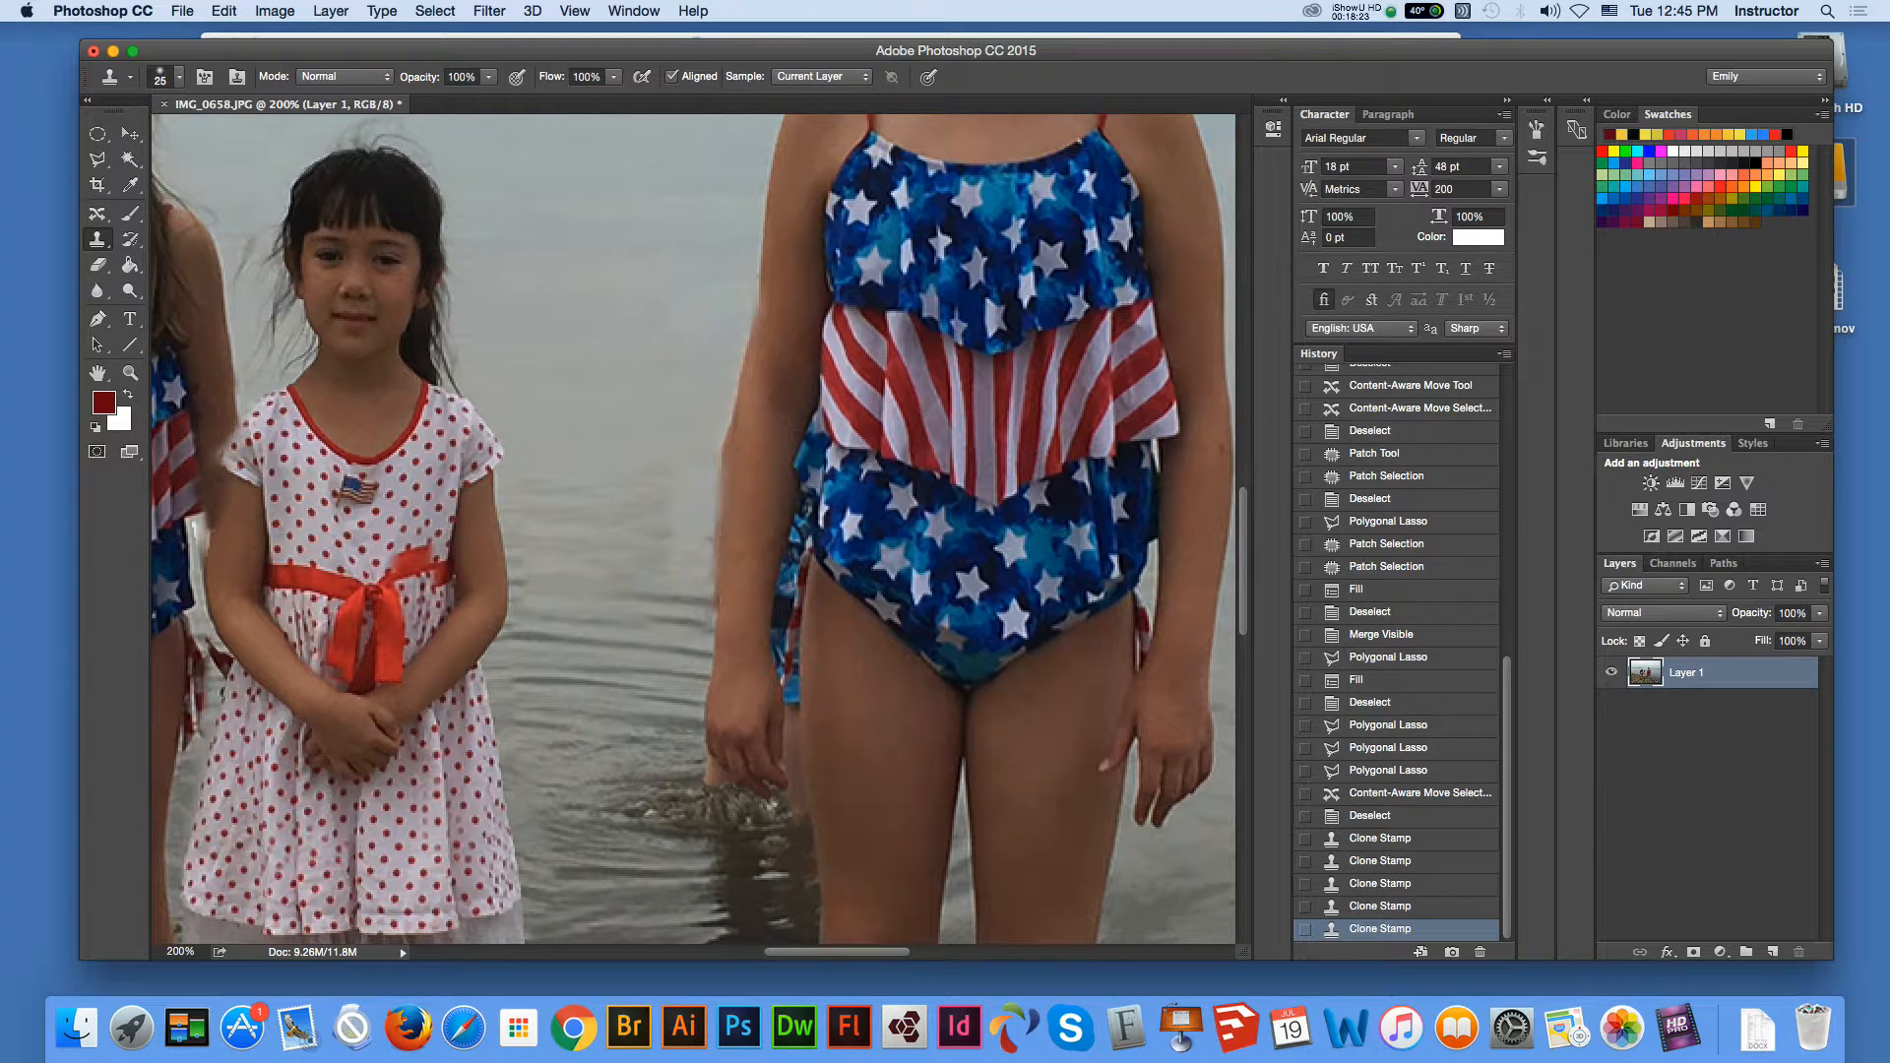
# Blend the smudged water between the two girls beside the forearm using repeated Clone Stamp strokes.
pyautogui.click(670, 366)
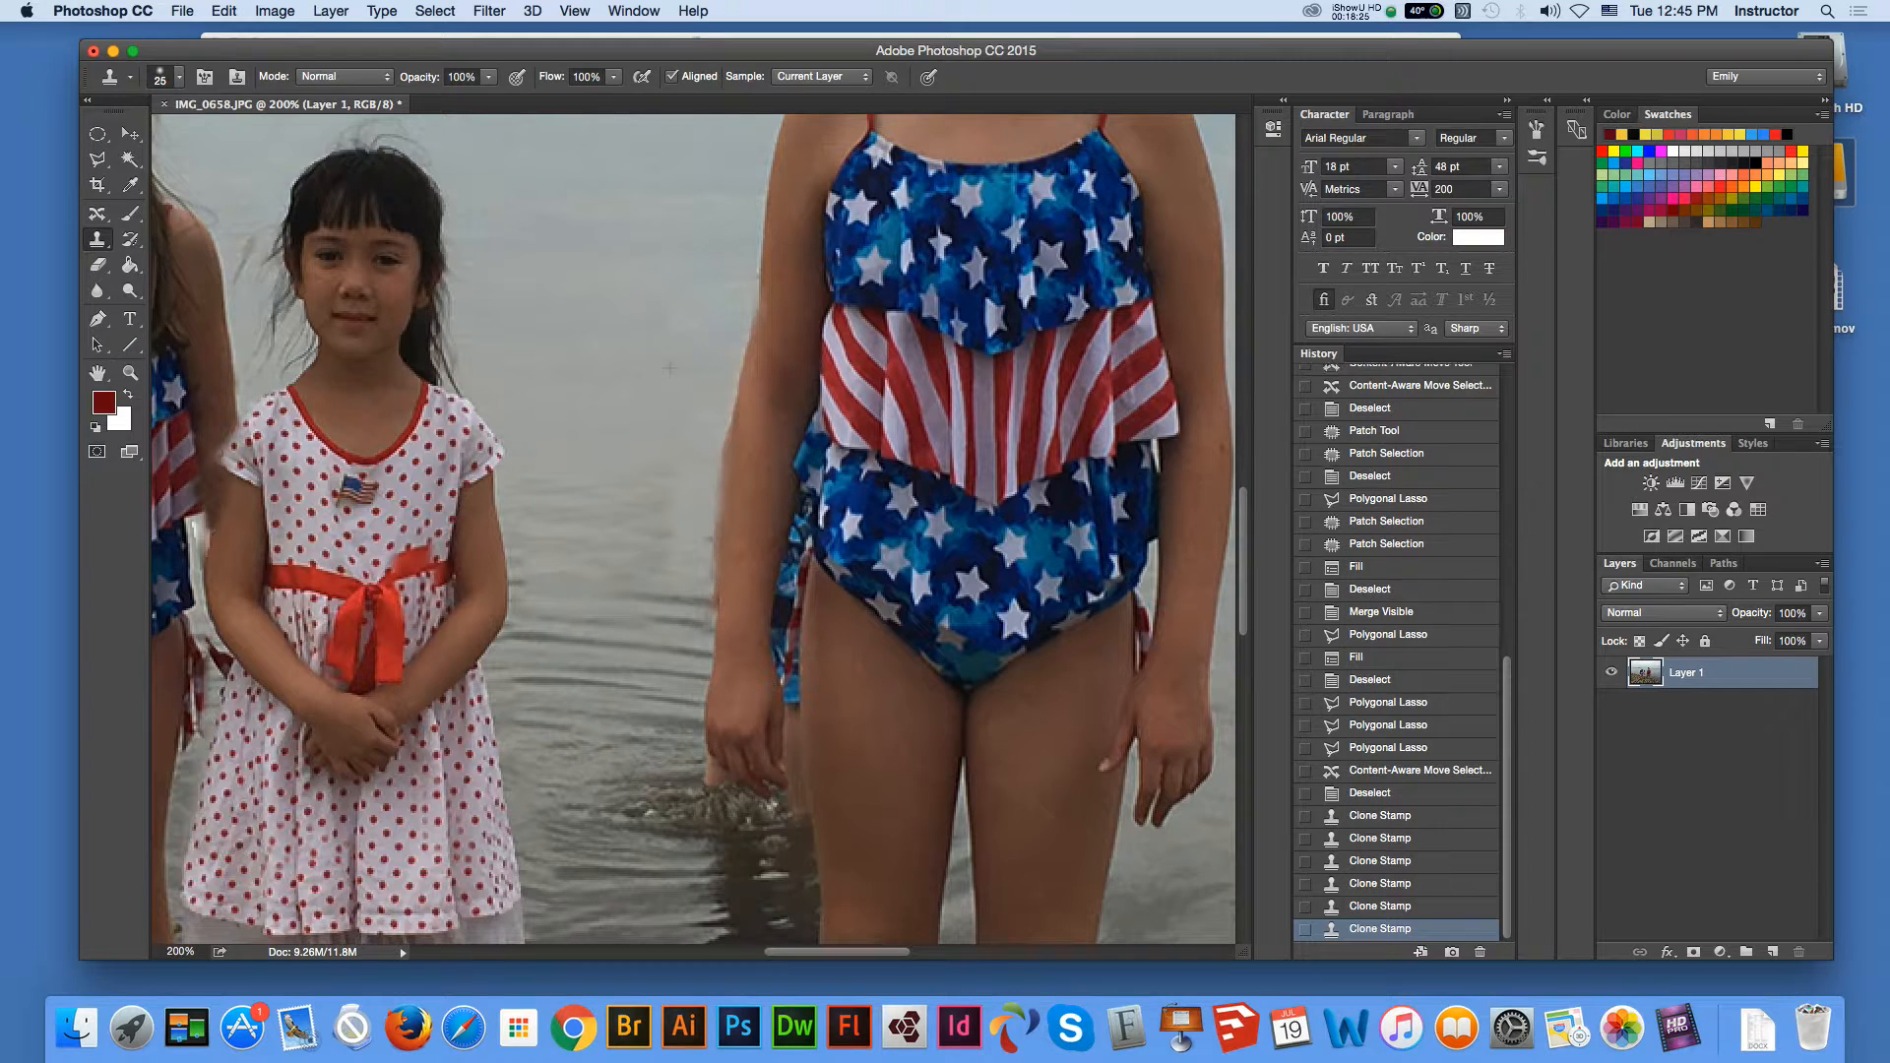
pyautogui.click(626, 806)
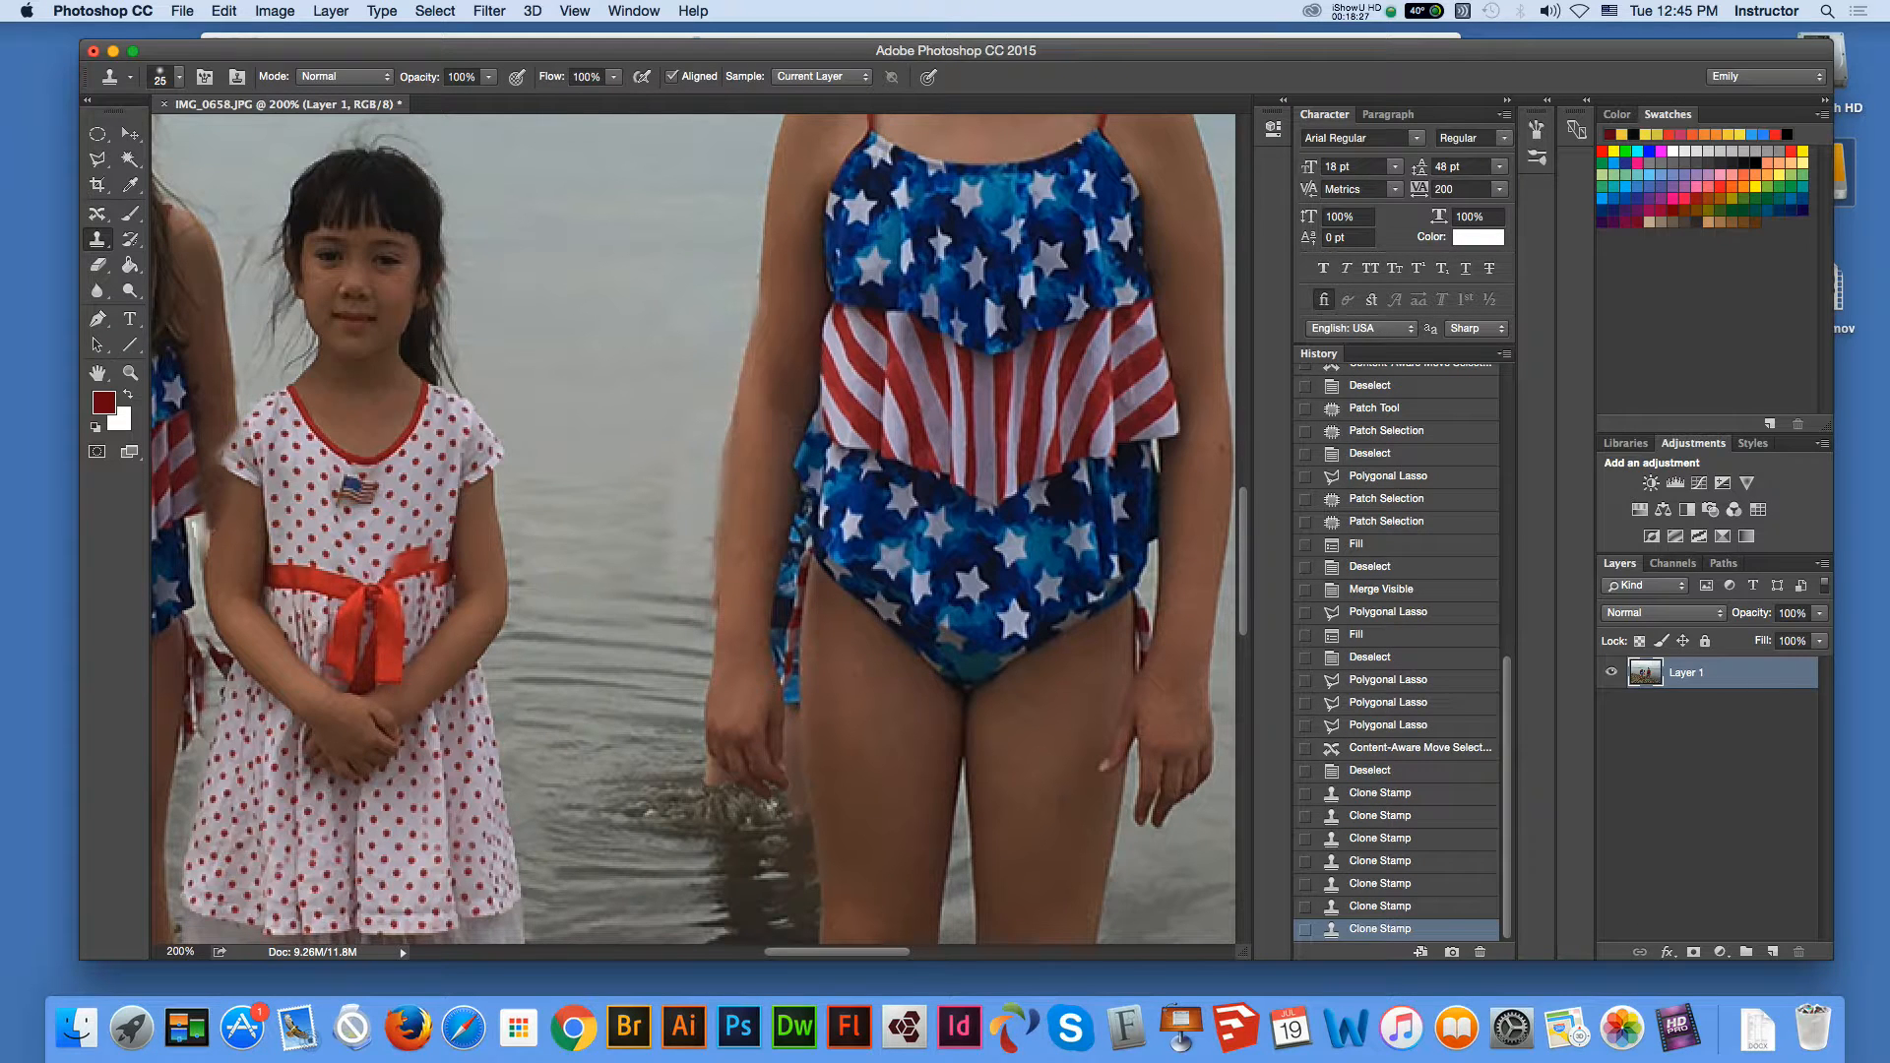
pyautogui.click(679, 610)
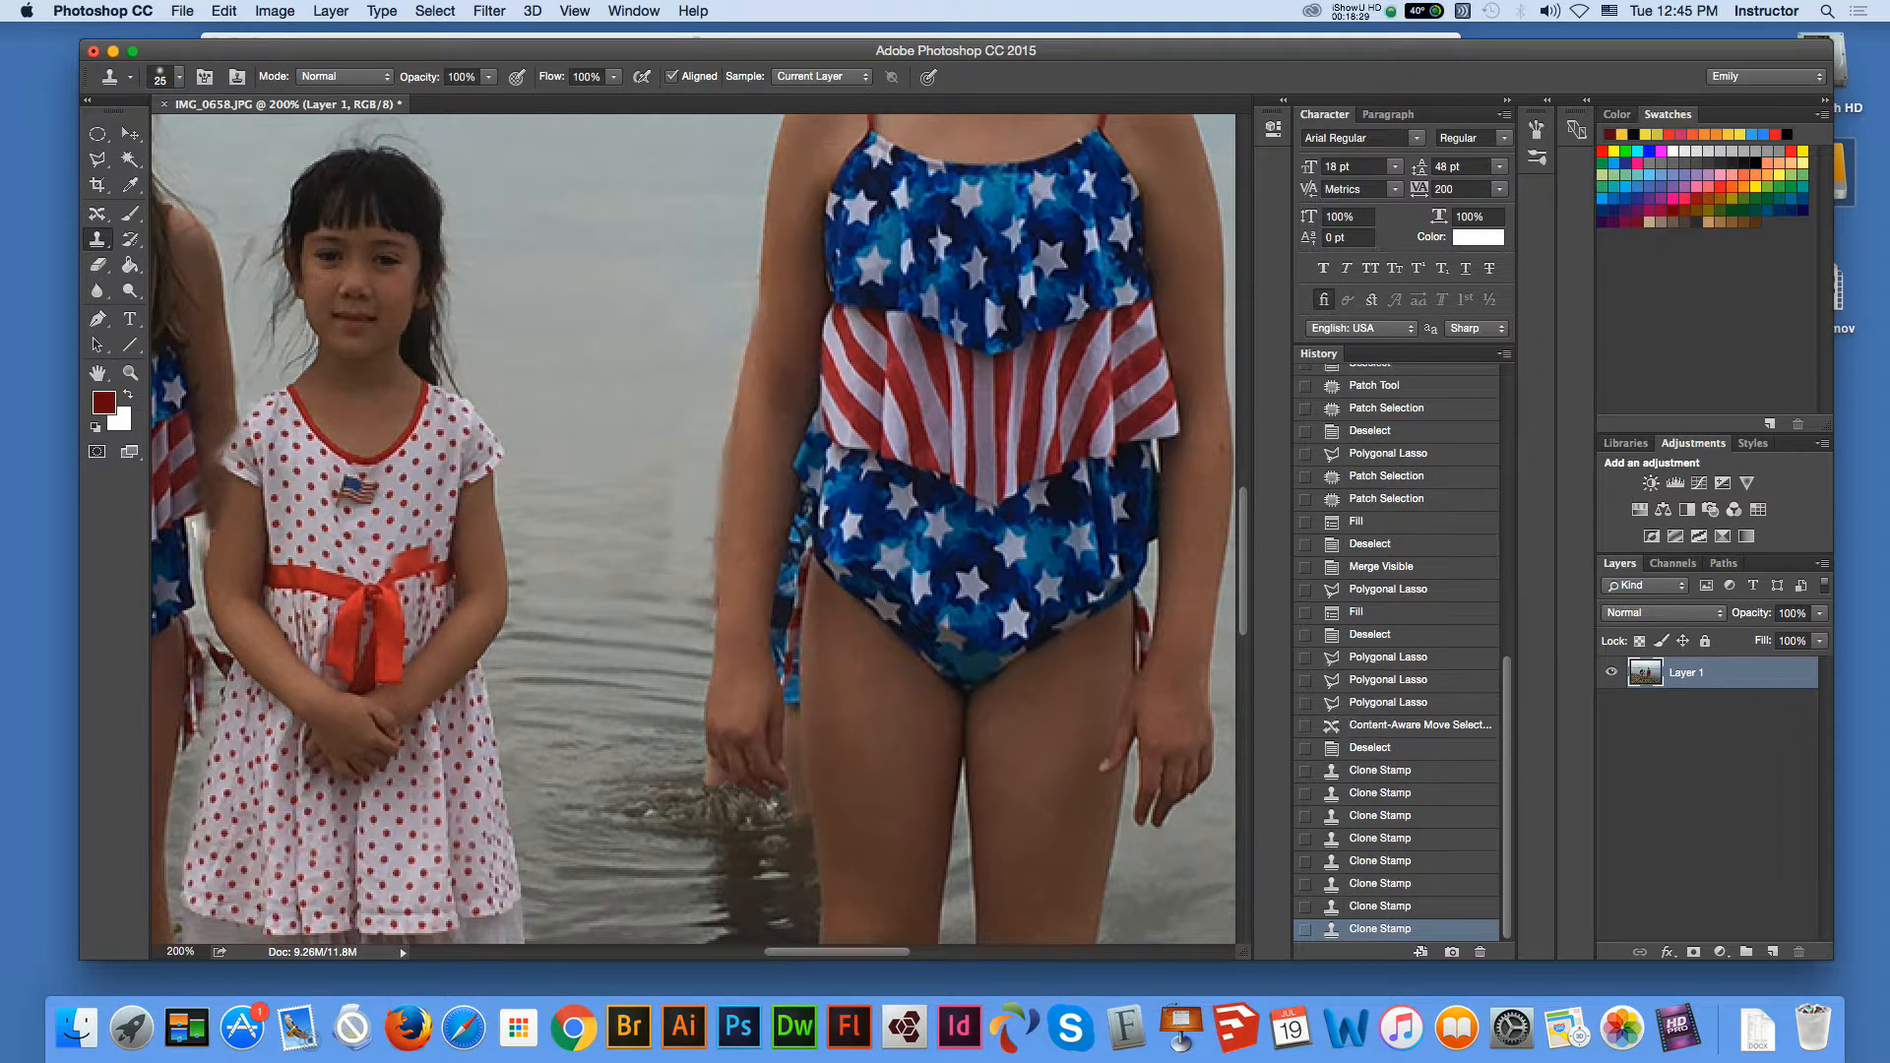
pyautogui.click(651, 560)
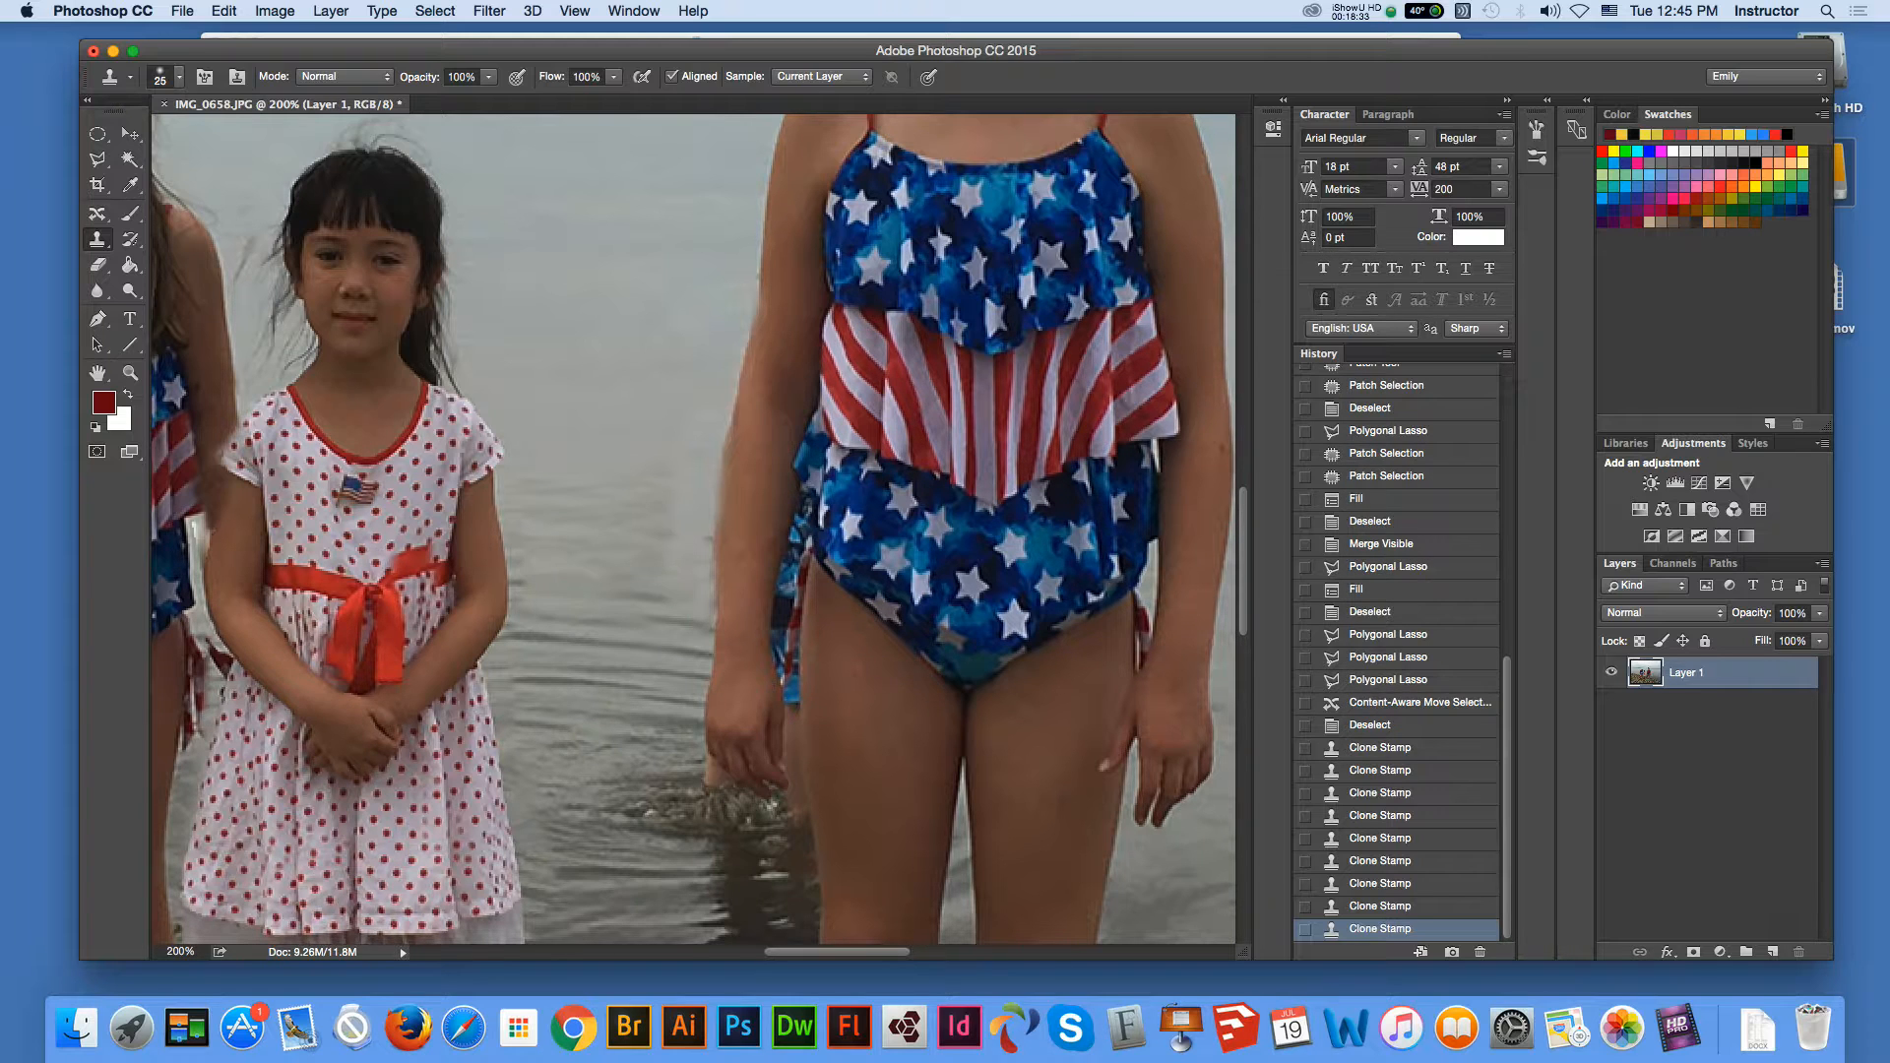
pyautogui.click(673, 565)
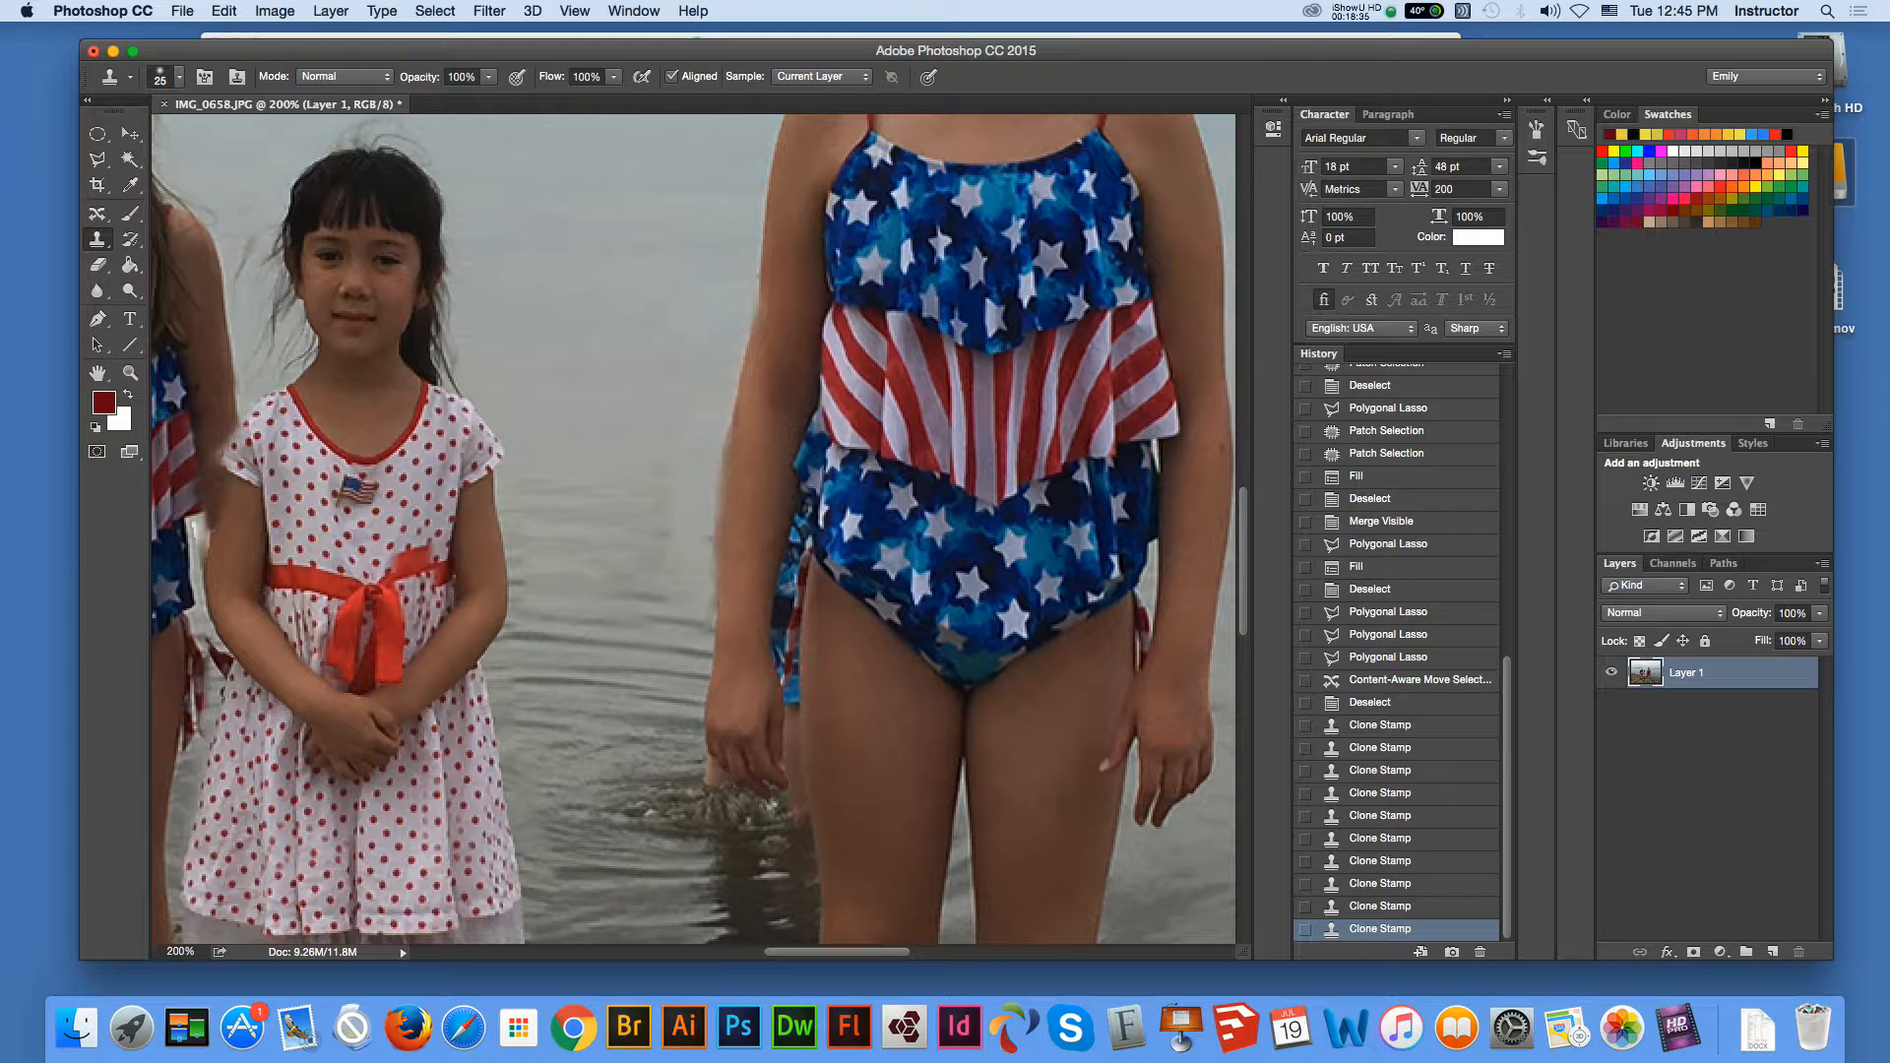
pyautogui.click(685, 531)
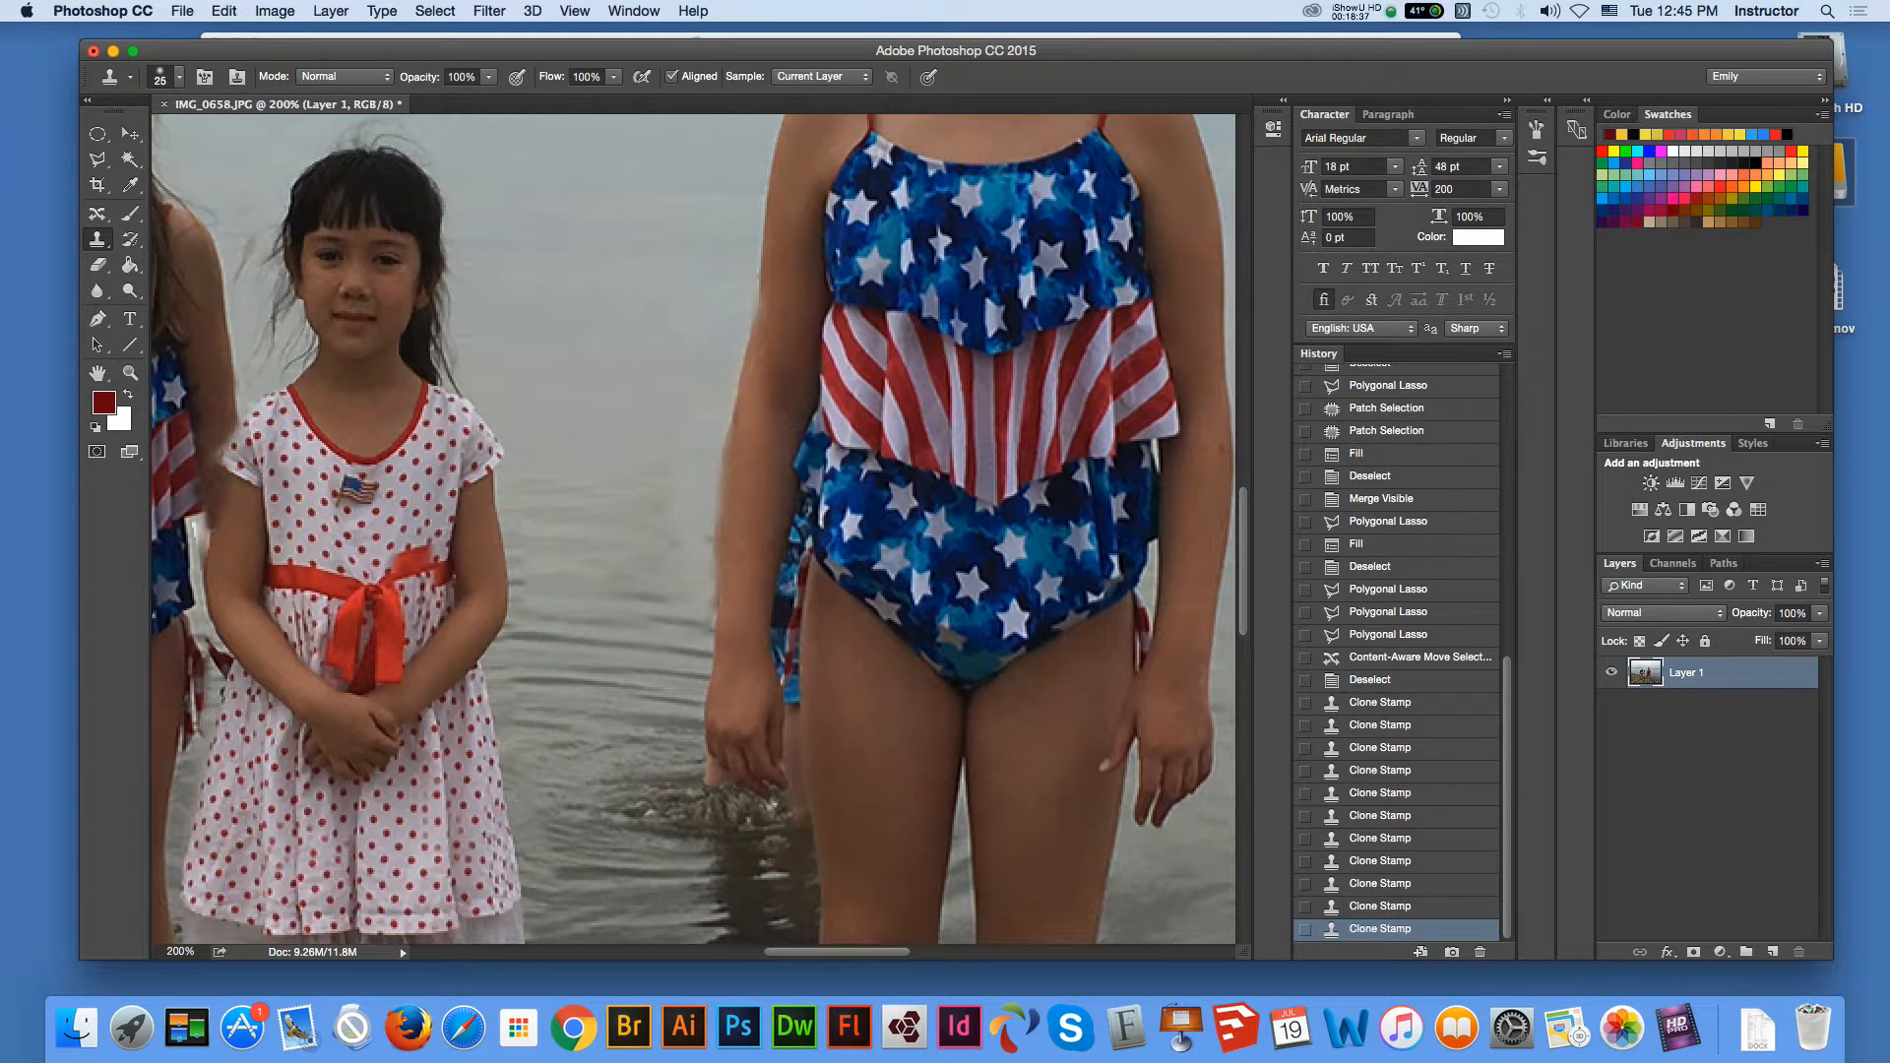
pyautogui.click(668, 519)
pyautogui.click(679, 520)
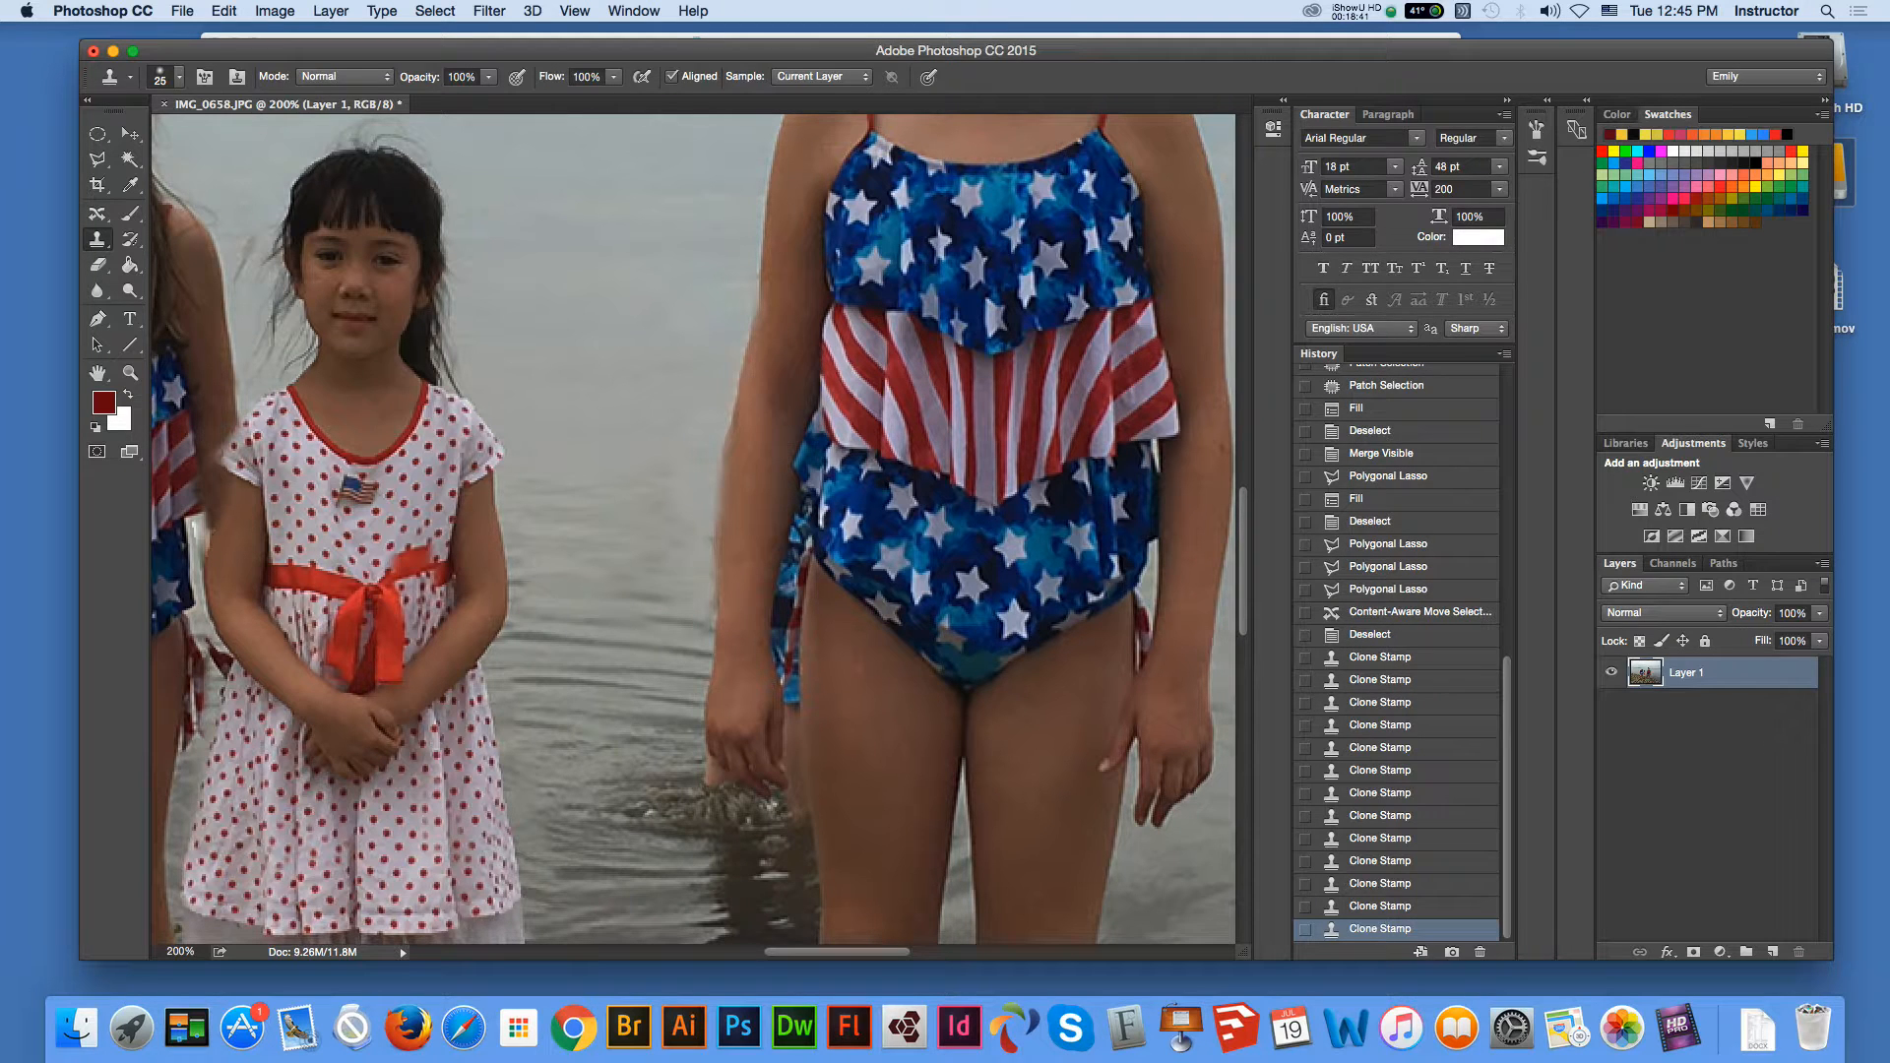
pyautogui.click(681, 522)
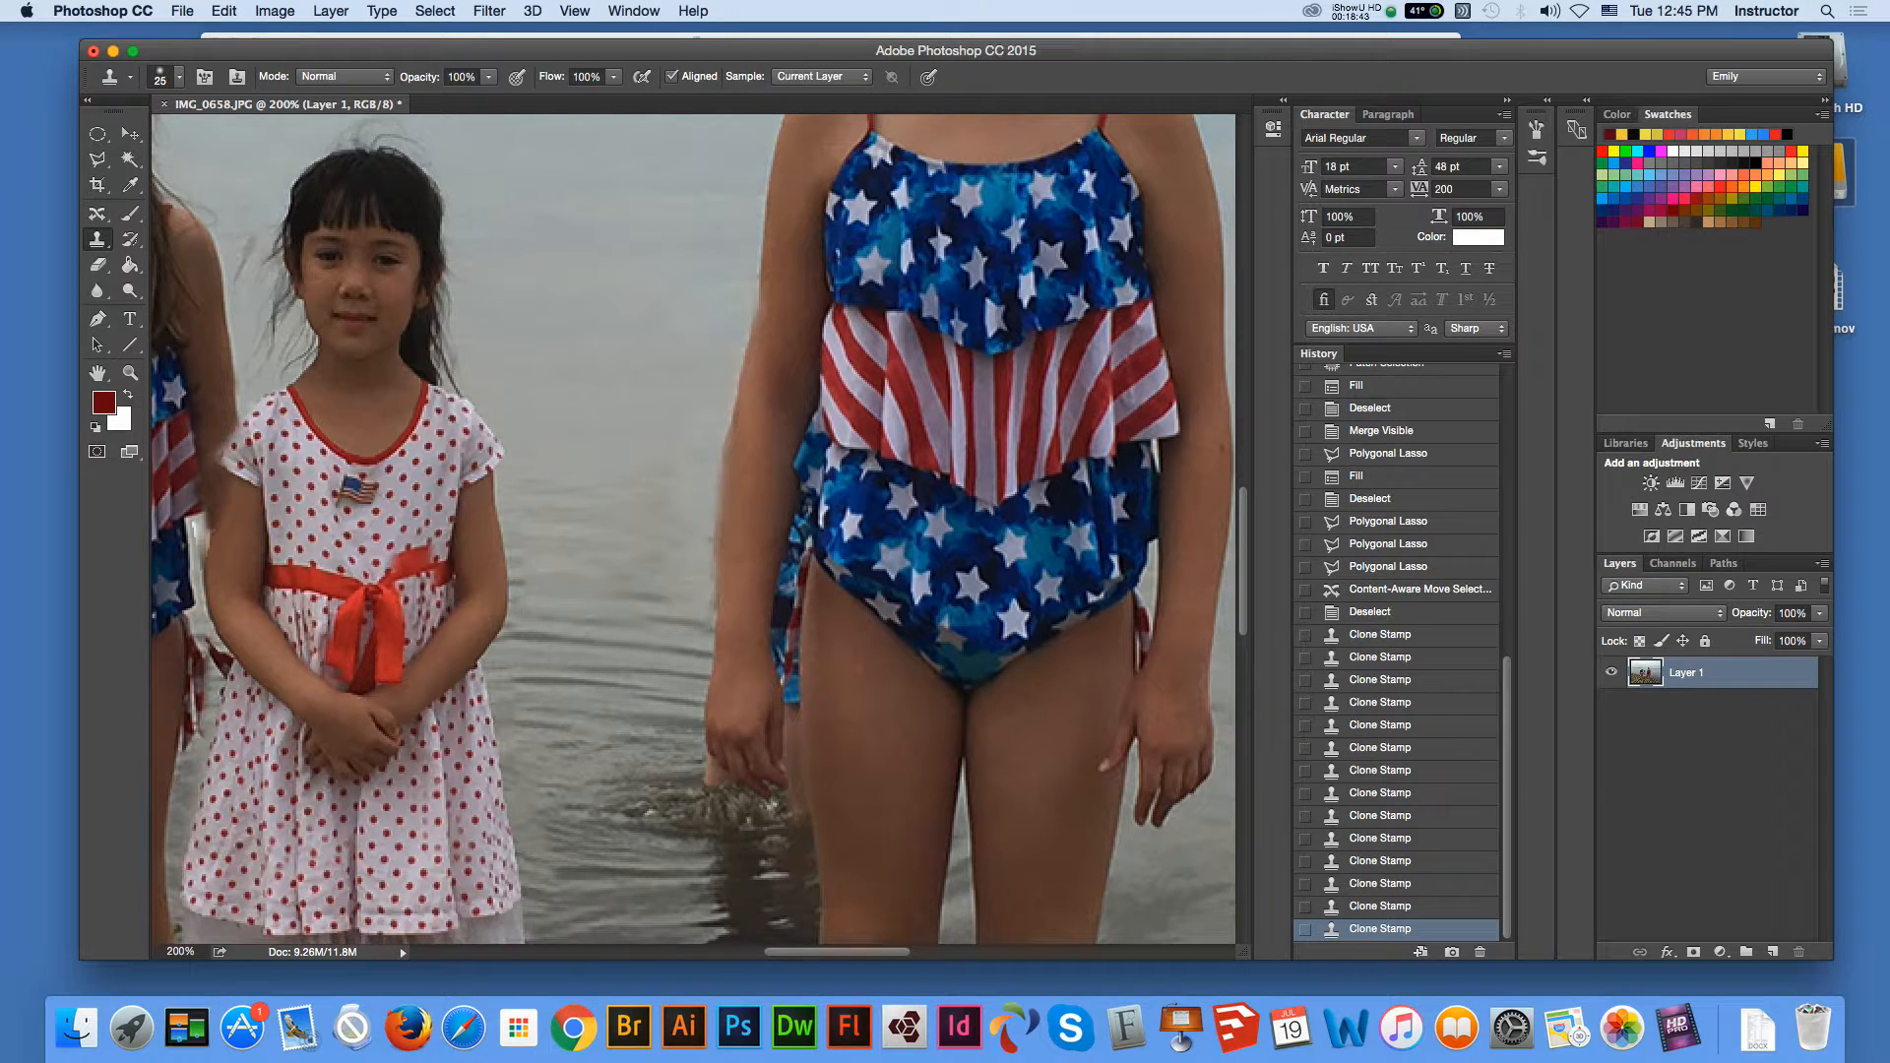
# Outline the skin-coloured and swimsuit remnants around the tallest girl's fingers and beside her thigh with the Polygonal Lasso.
pyautogui.press('super+minus')
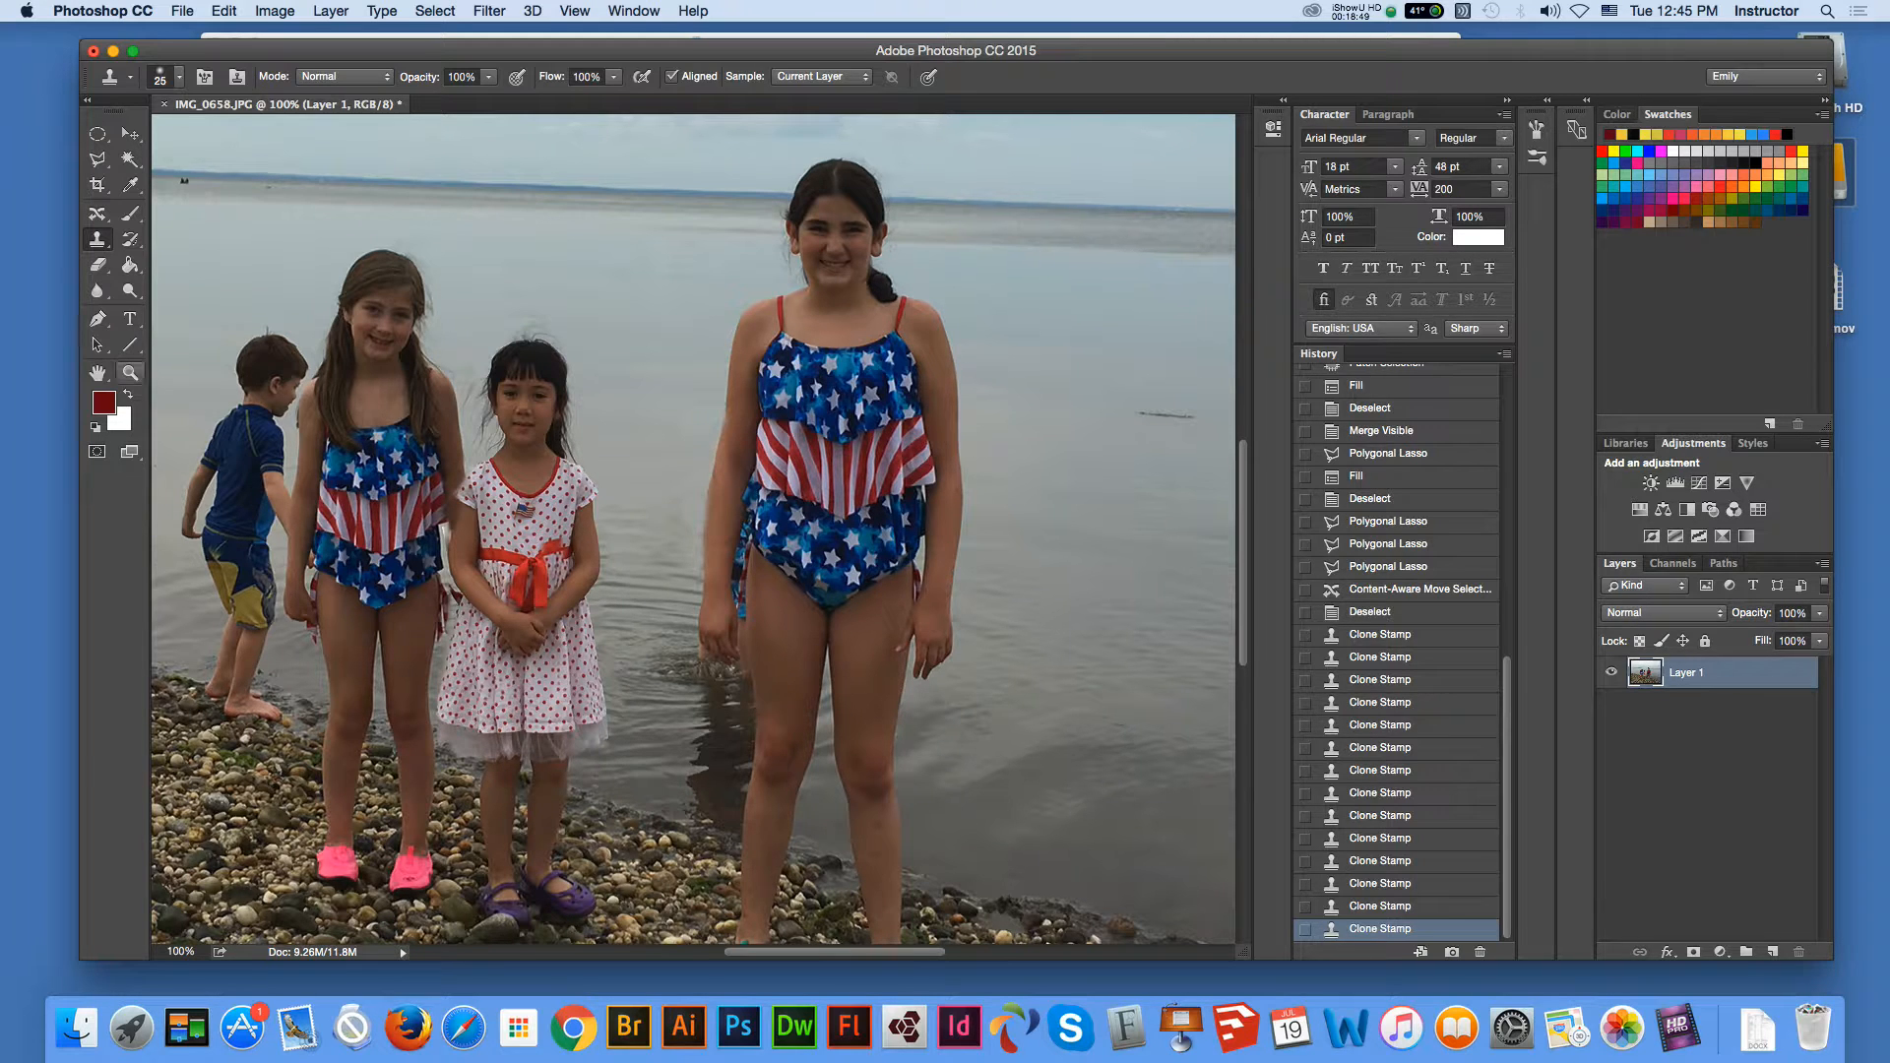
pyautogui.click(130, 374)
pyautogui.click(787, 645)
pyautogui.click(784, 675)
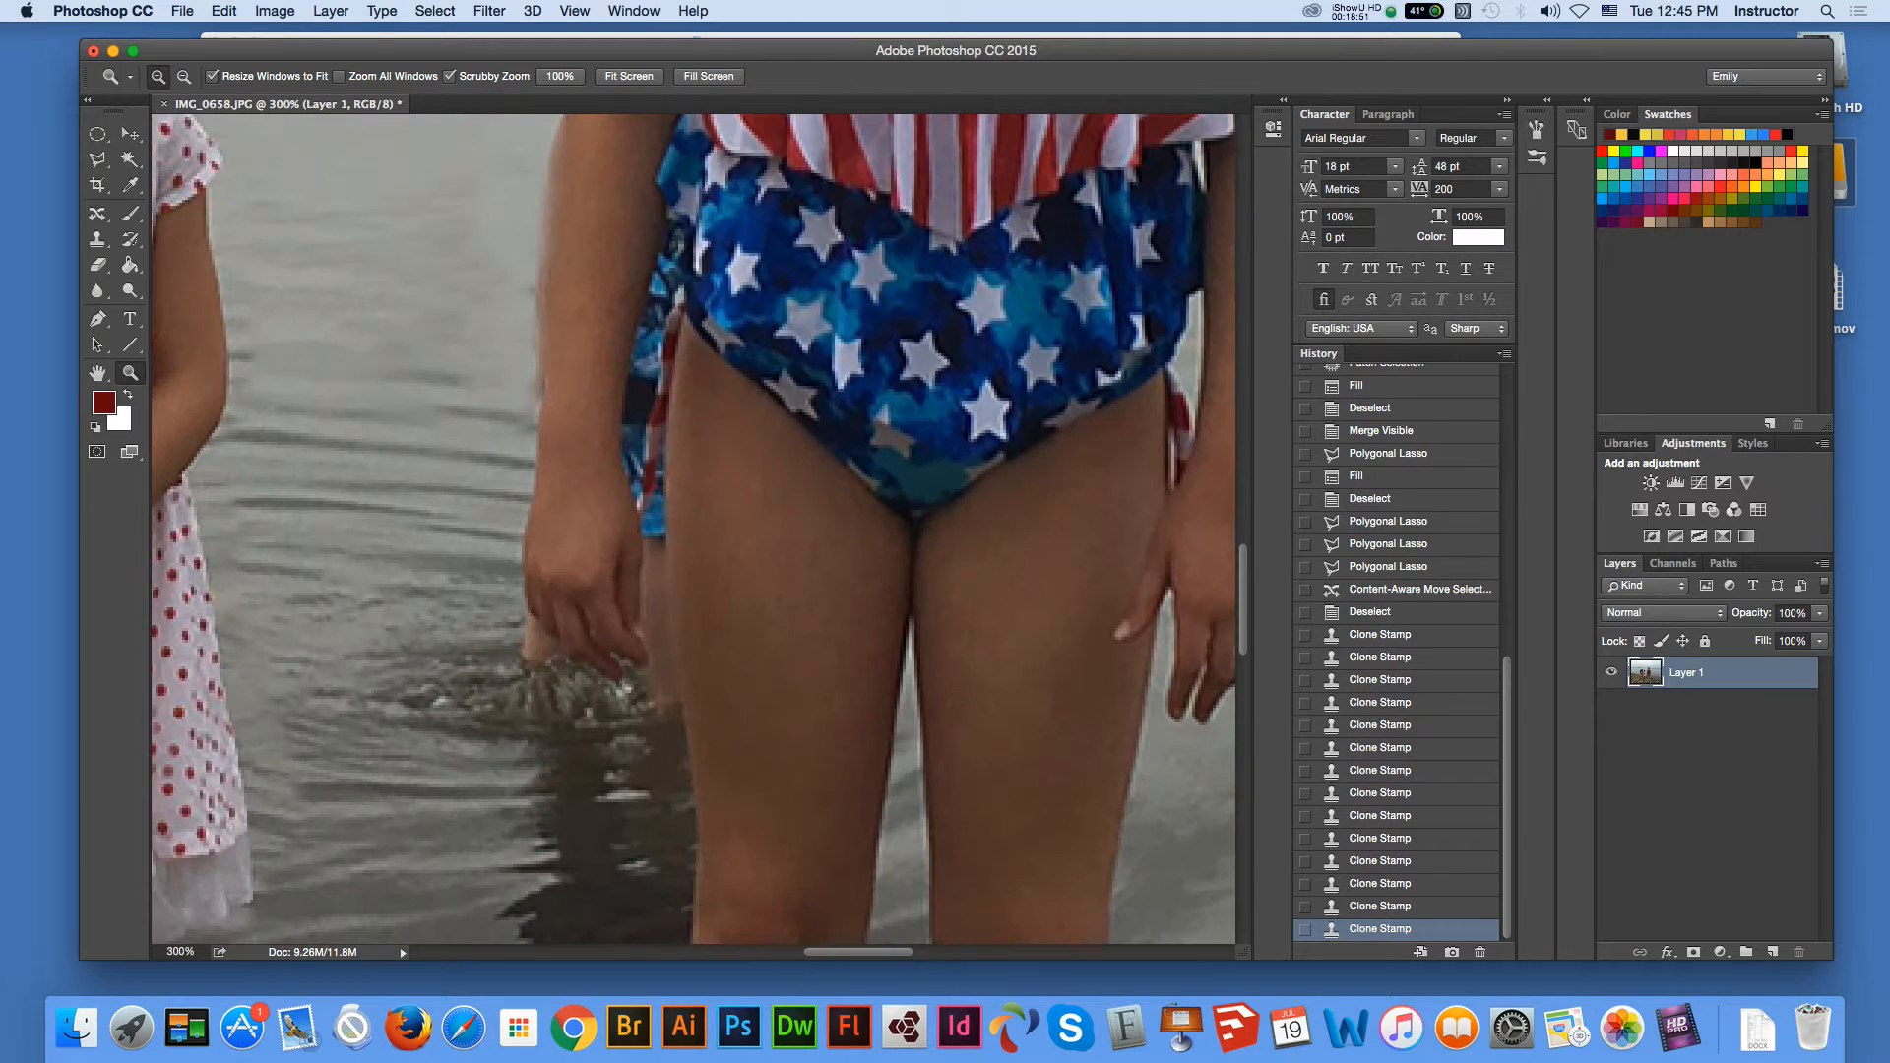
pyautogui.click(97, 159)
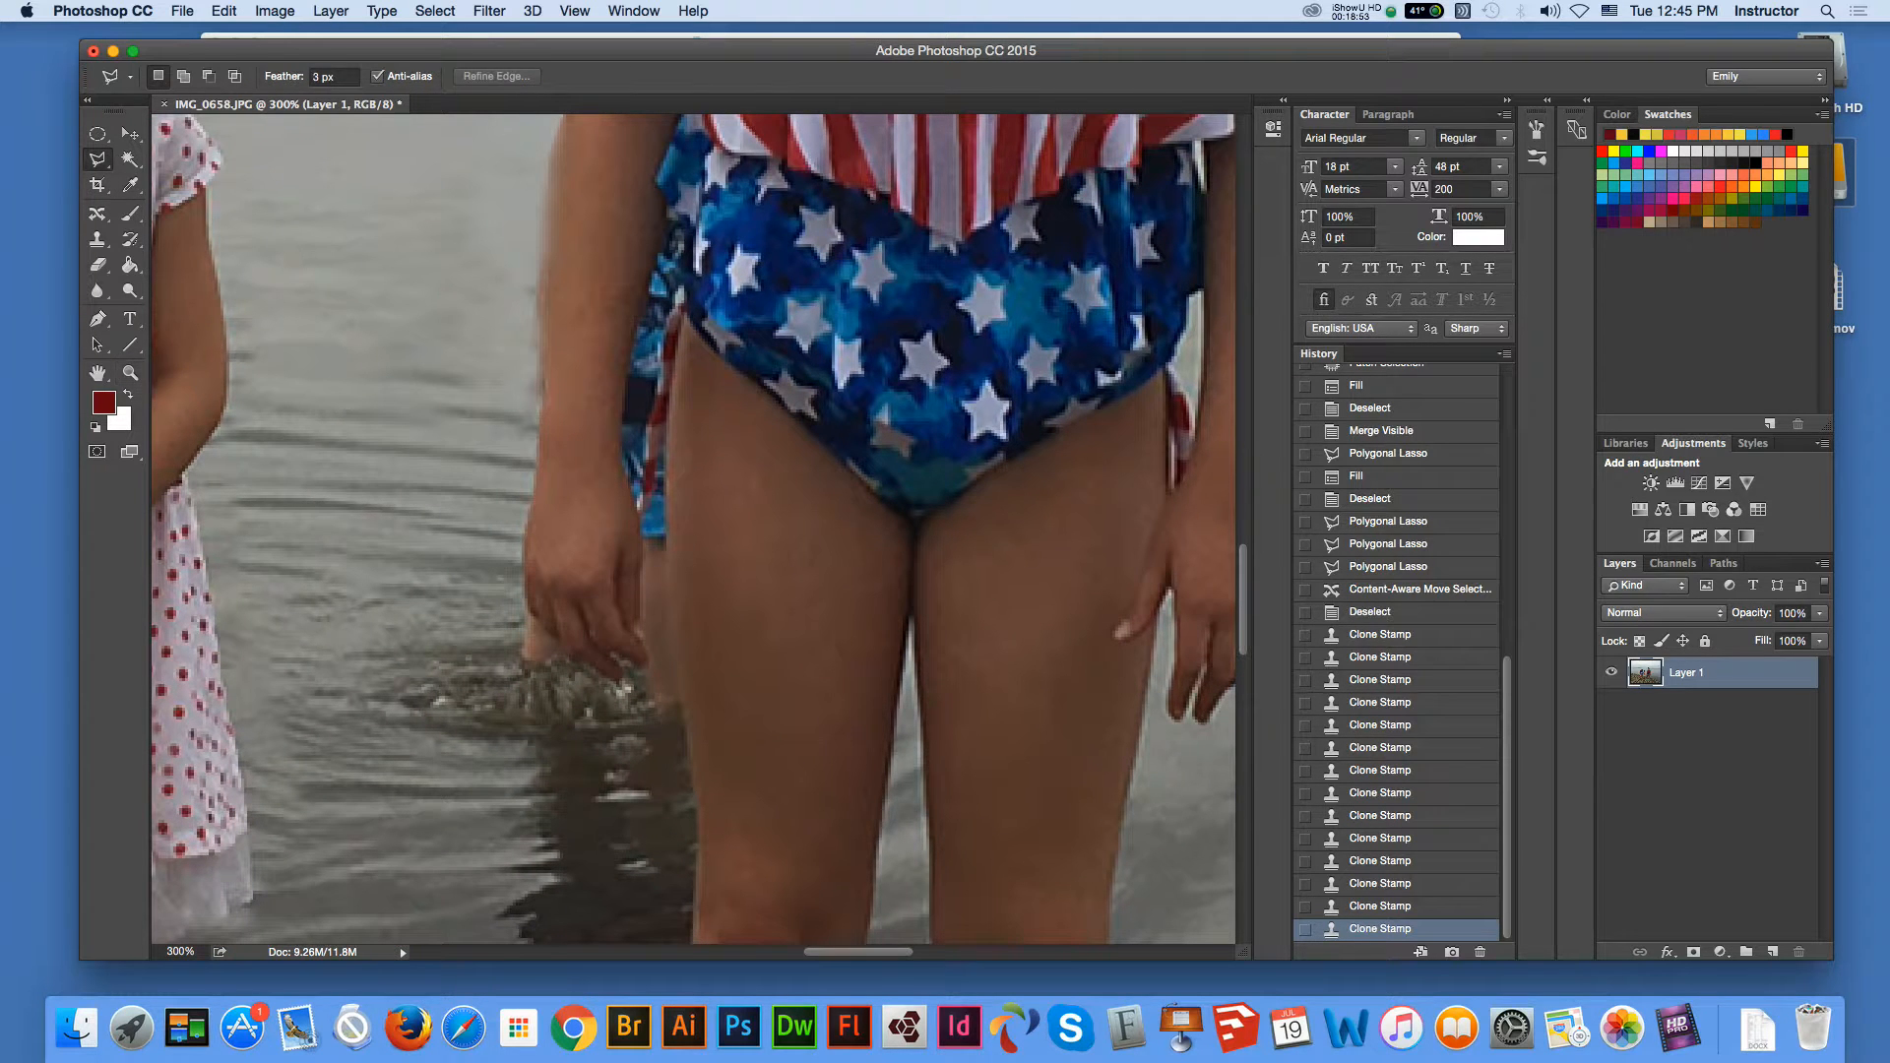
pyautogui.click(638, 514)
pyautogui.click(635, 627)
pyautogui.click(612, 657)
pyautogui.click(667, 442)
pyautogui.doubleClick(642, 502)
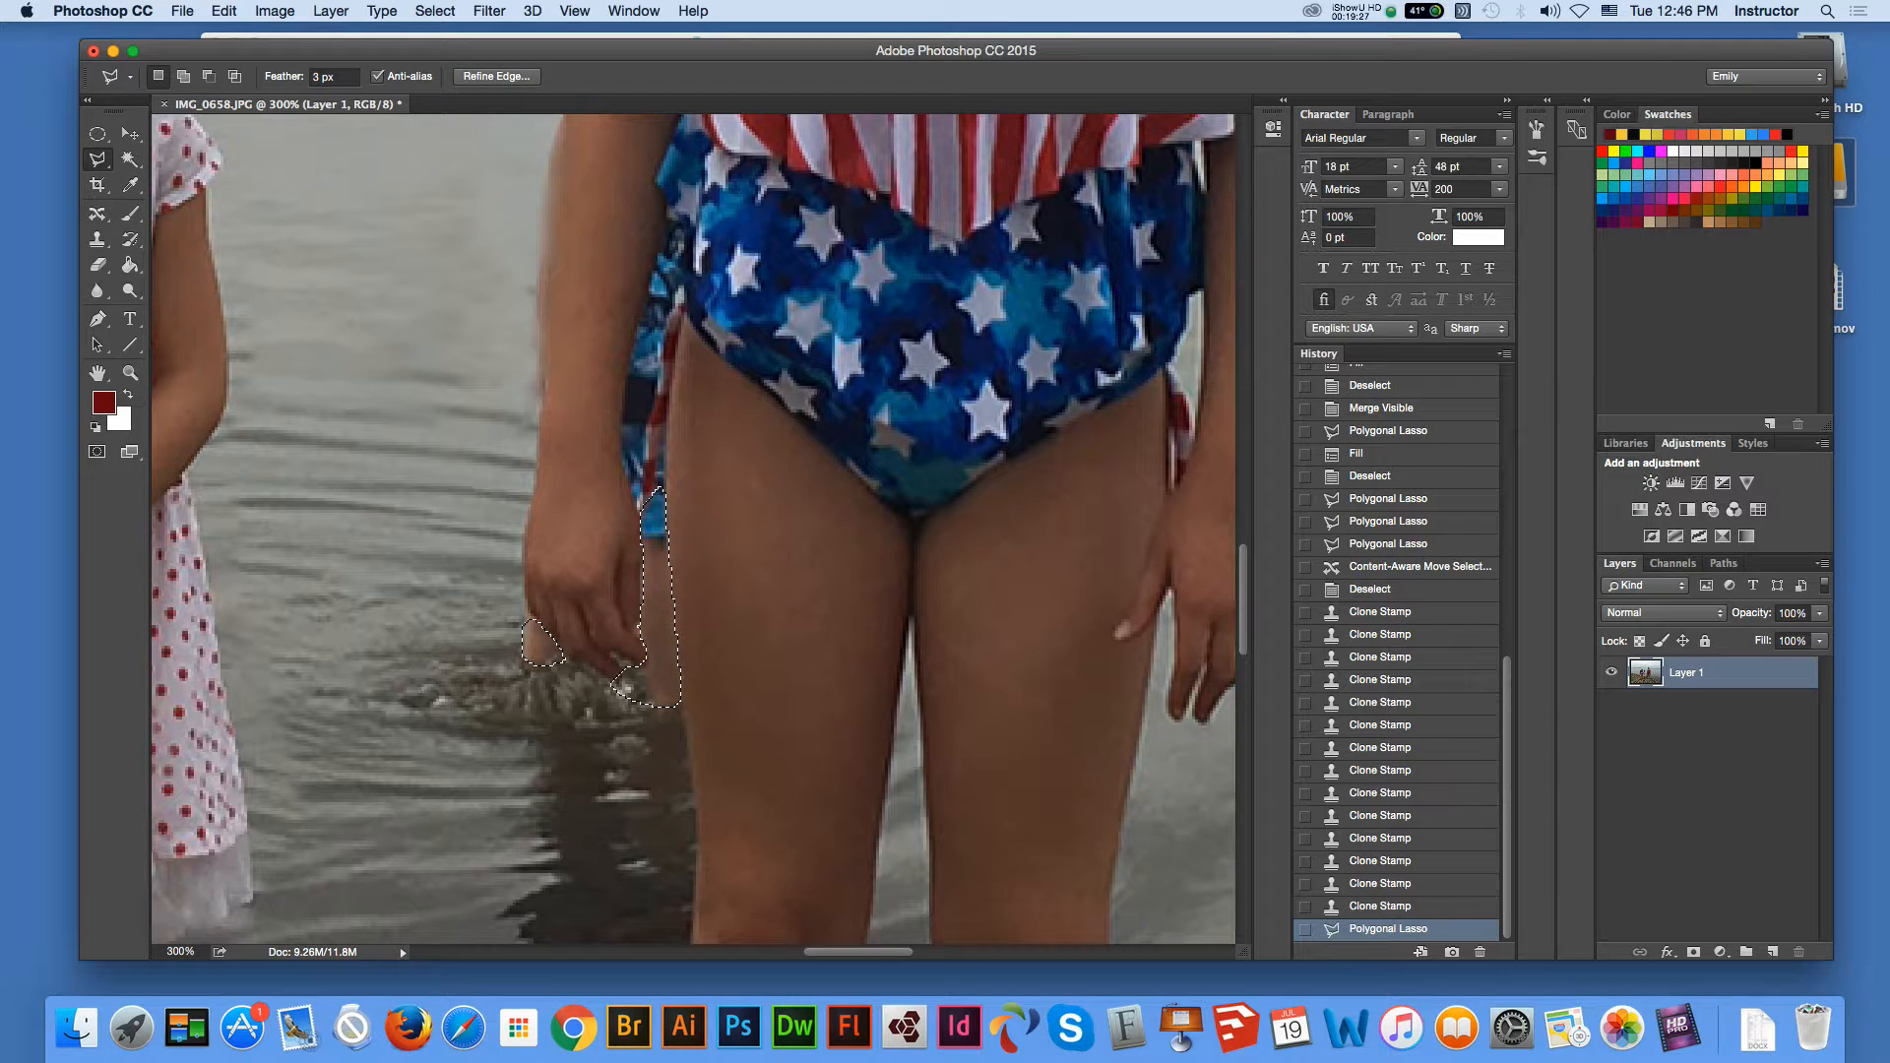
# Try to cover the selected remnants by patching them from the water below with the Patch tool, and apply a Content-Aware fill.
pyautogui.press('v')
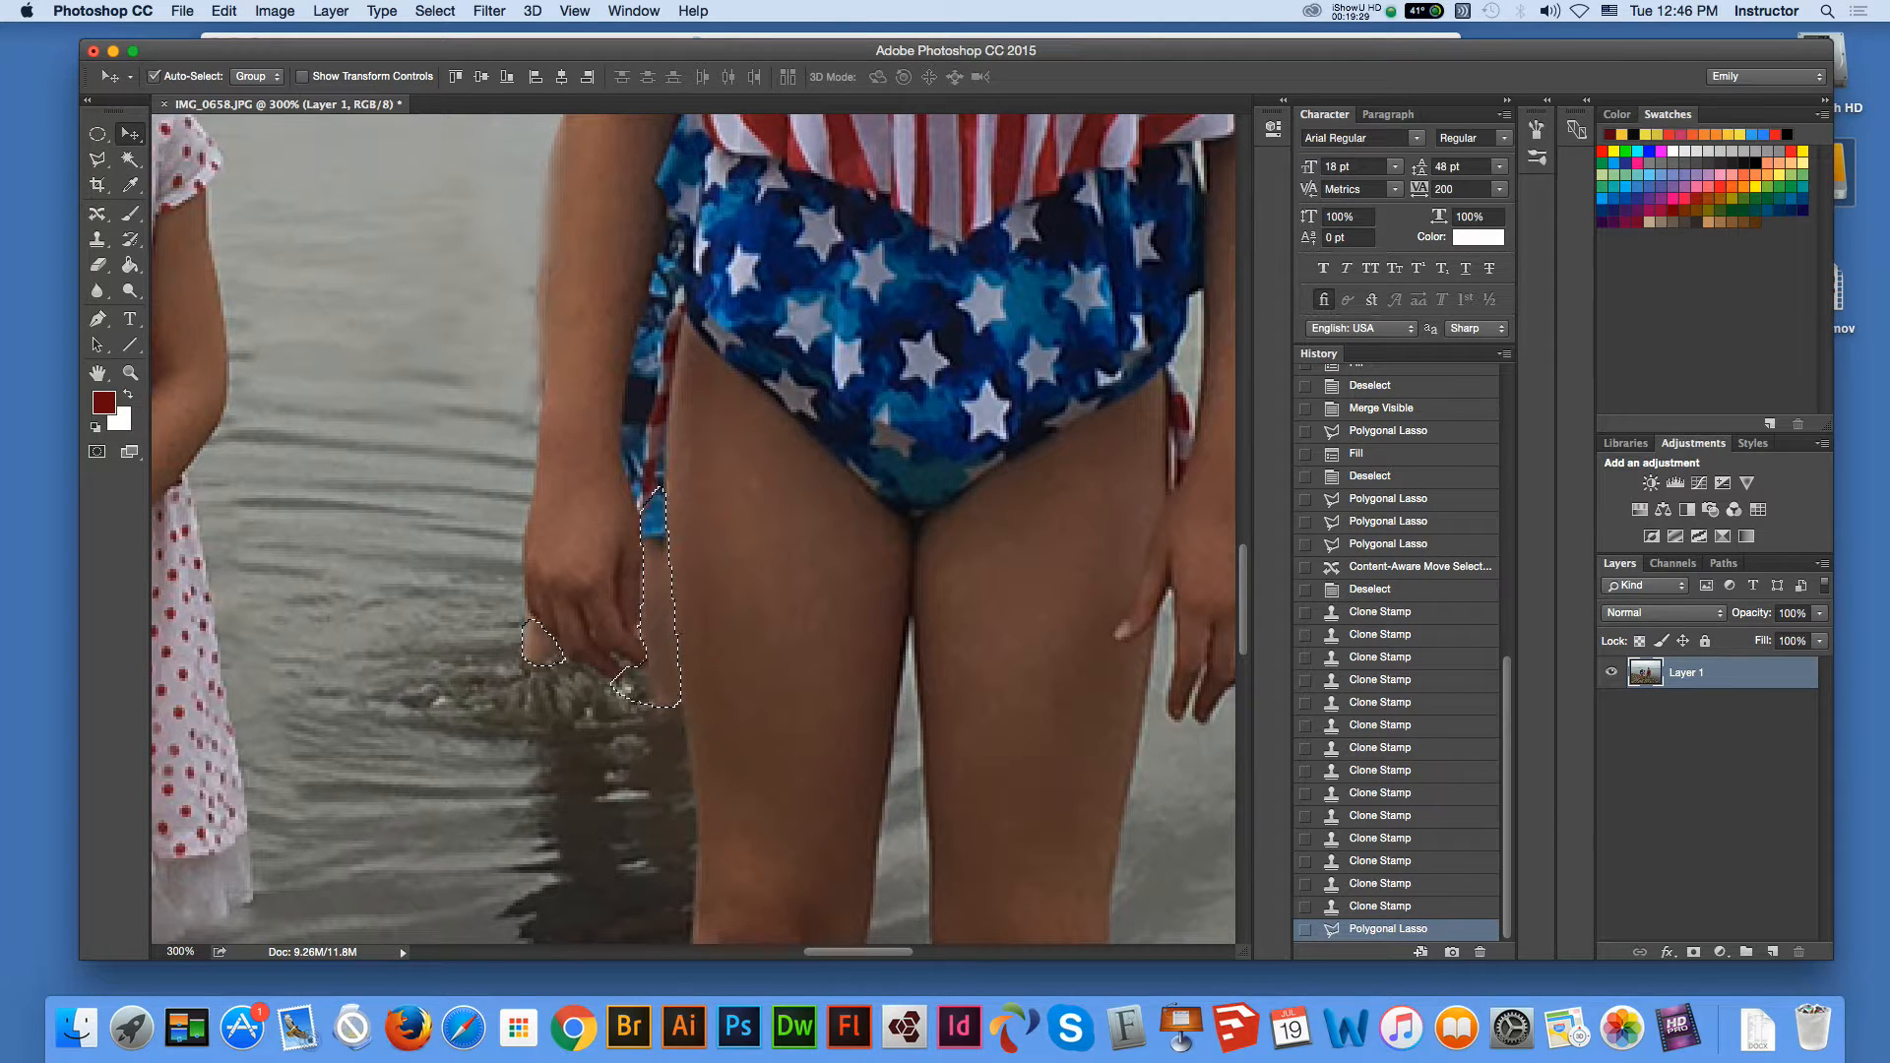
pyautogui.click(97, 212)
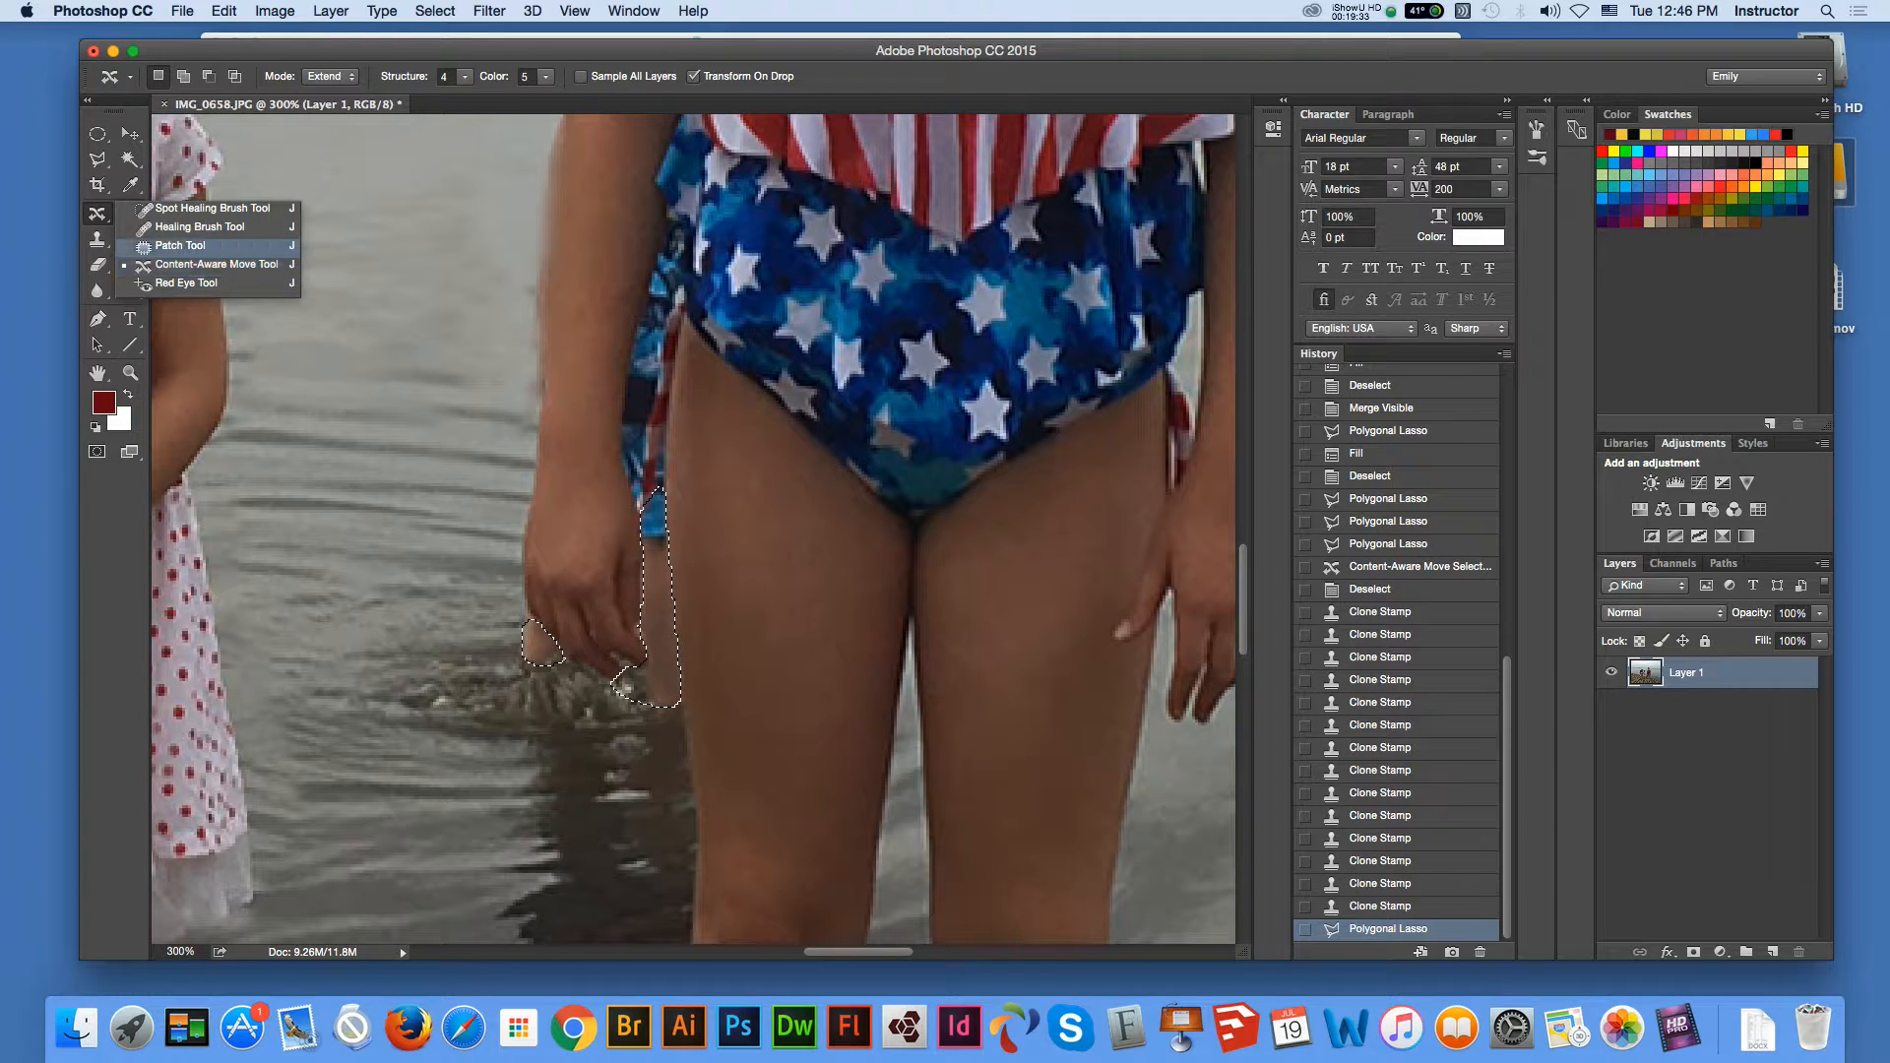
pyautogui.click(180, 245)
pyautogui.moveTo(659, 590); pyautogui.dragTo(655, 760)
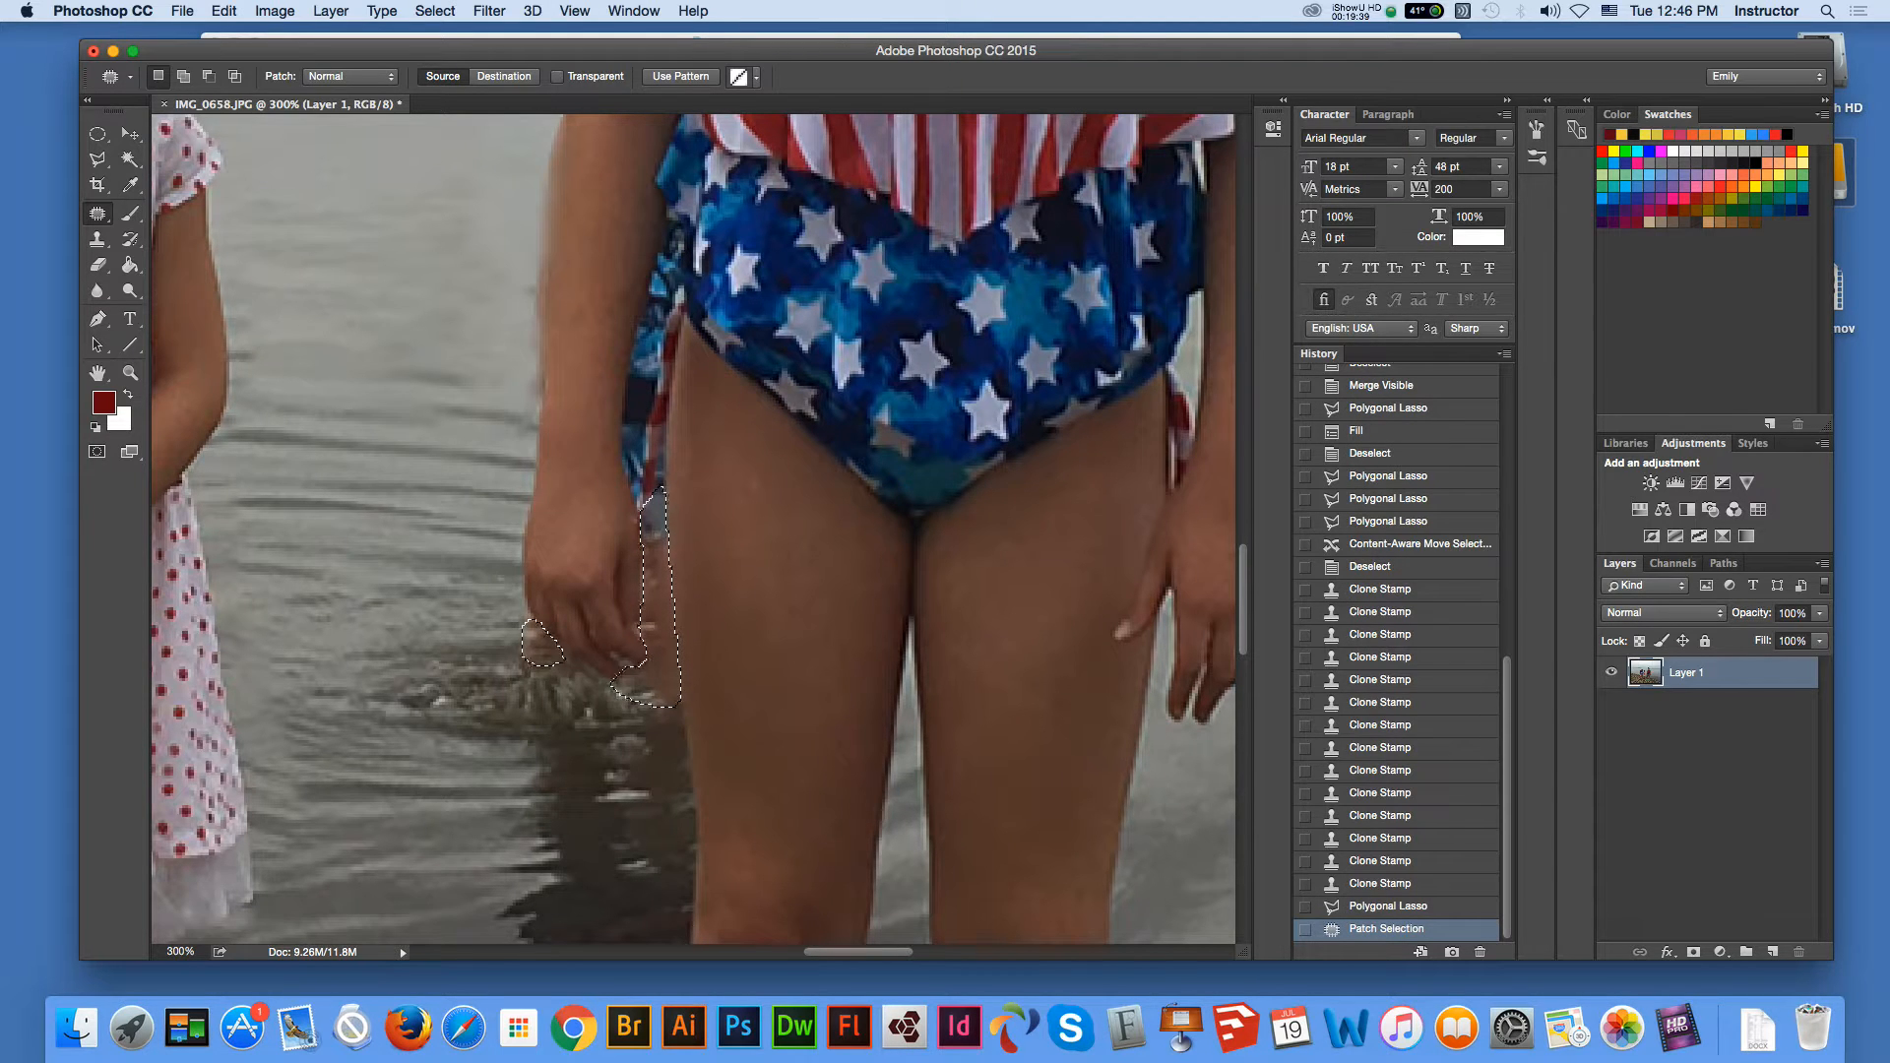
pyautogui.click(224, 11)
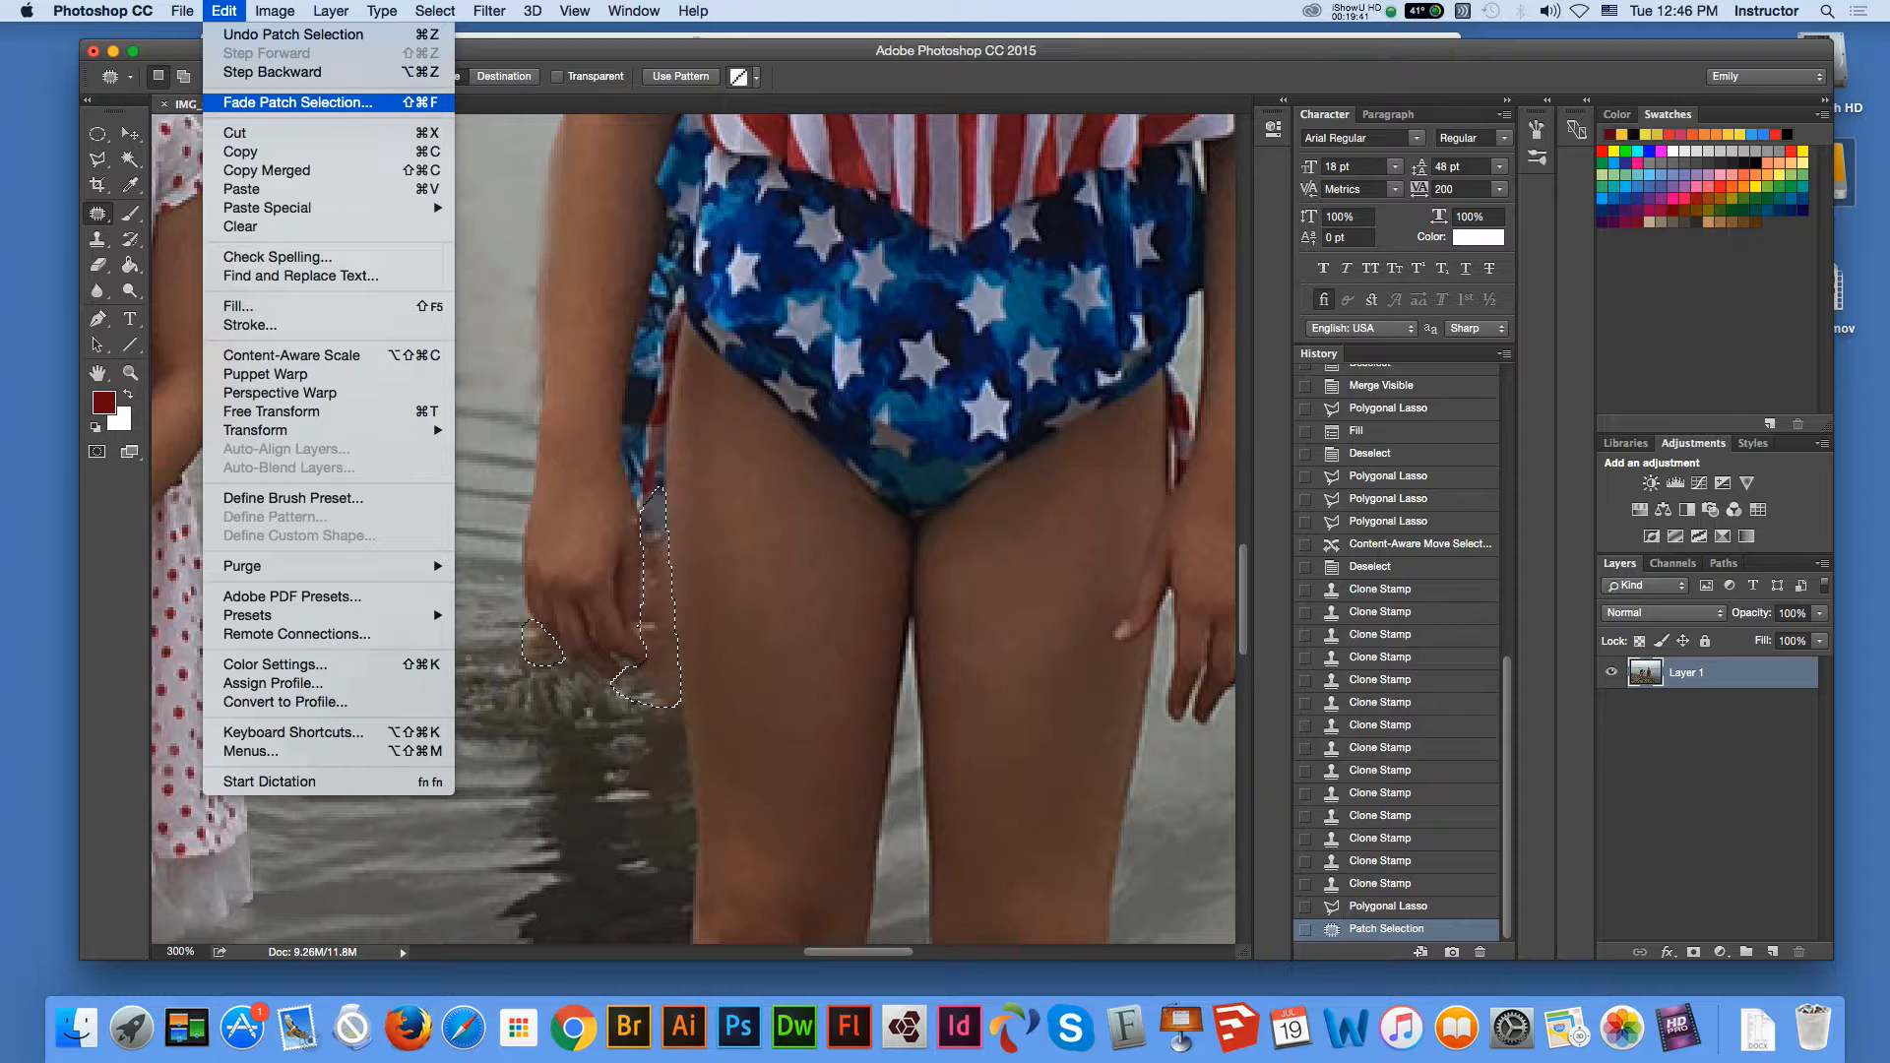
pyautogui.click(236, 305)
pyautogui.press('Return')
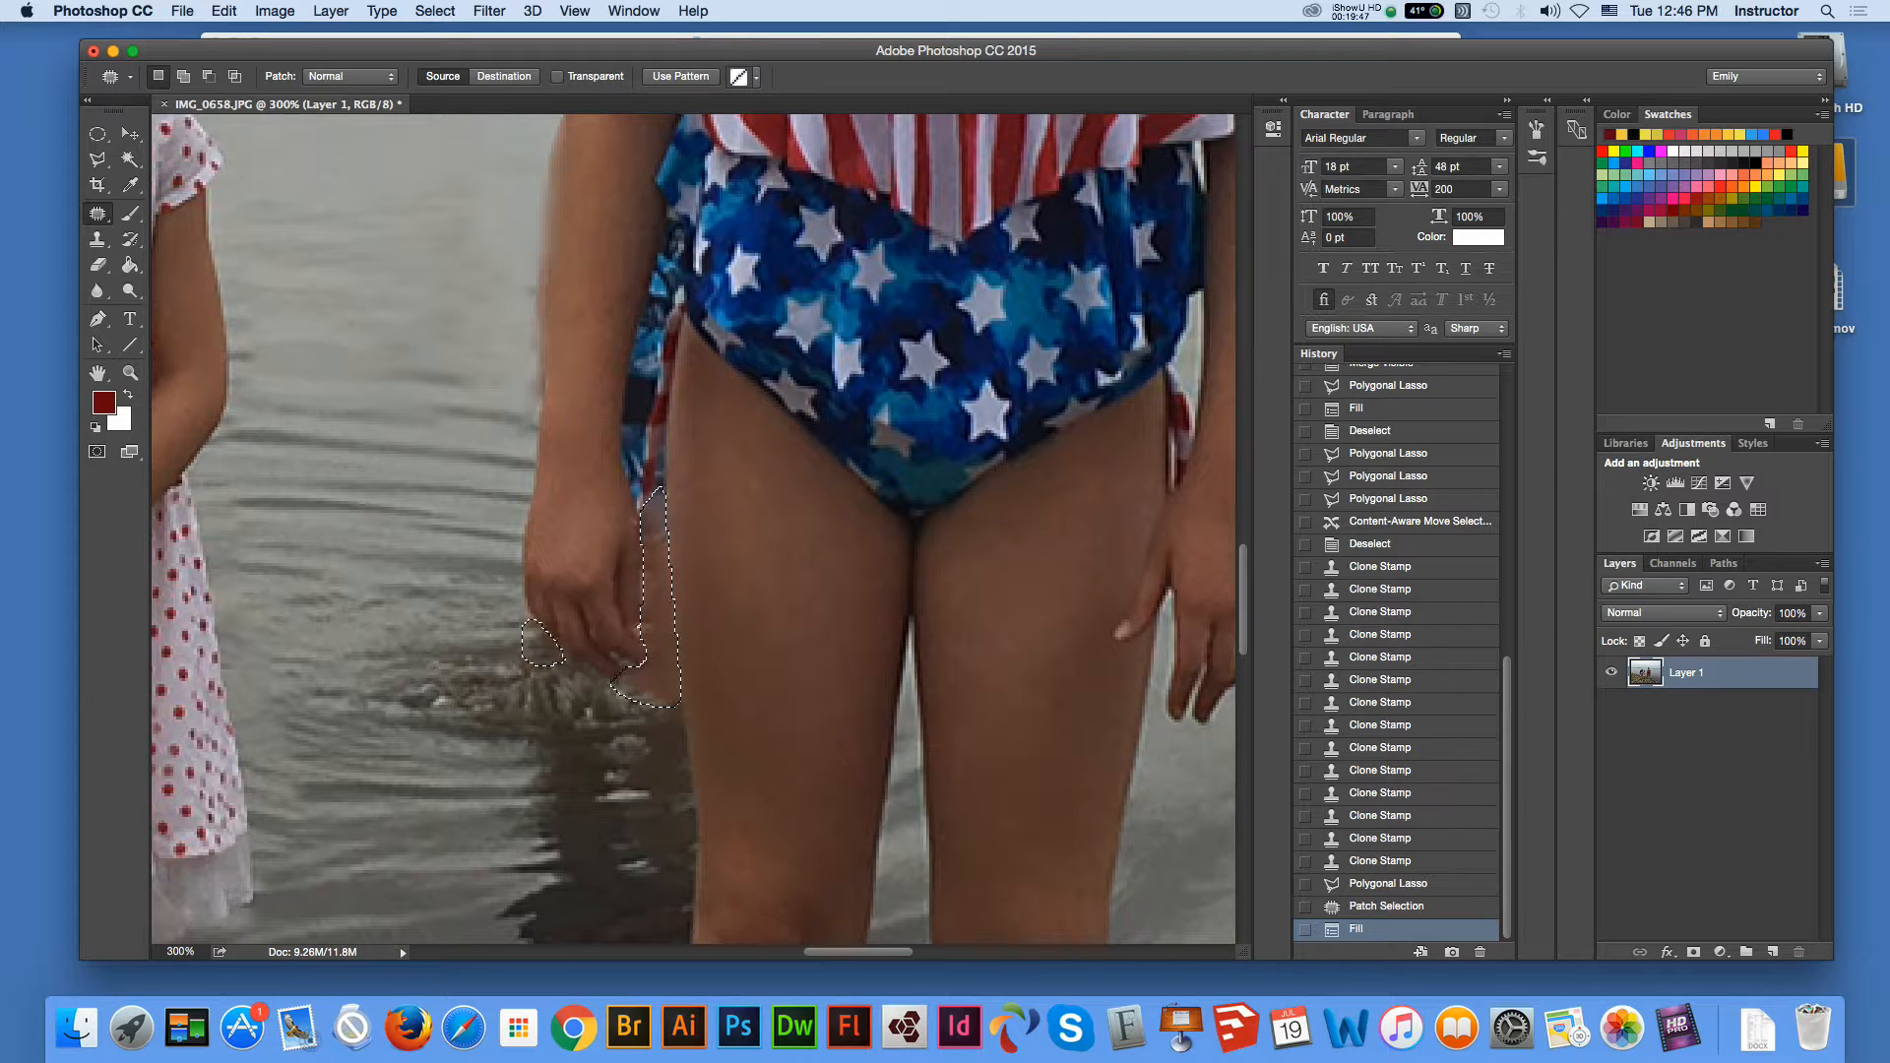
# Try patching the selected remnants beside the hand again, sampling several different spots of the water below.
pyautogui.click(97, 213)
pyautogui.click(180, 246)
pyautogui.moveTo(650, 591); pyautogui.dragTo(552, 802)
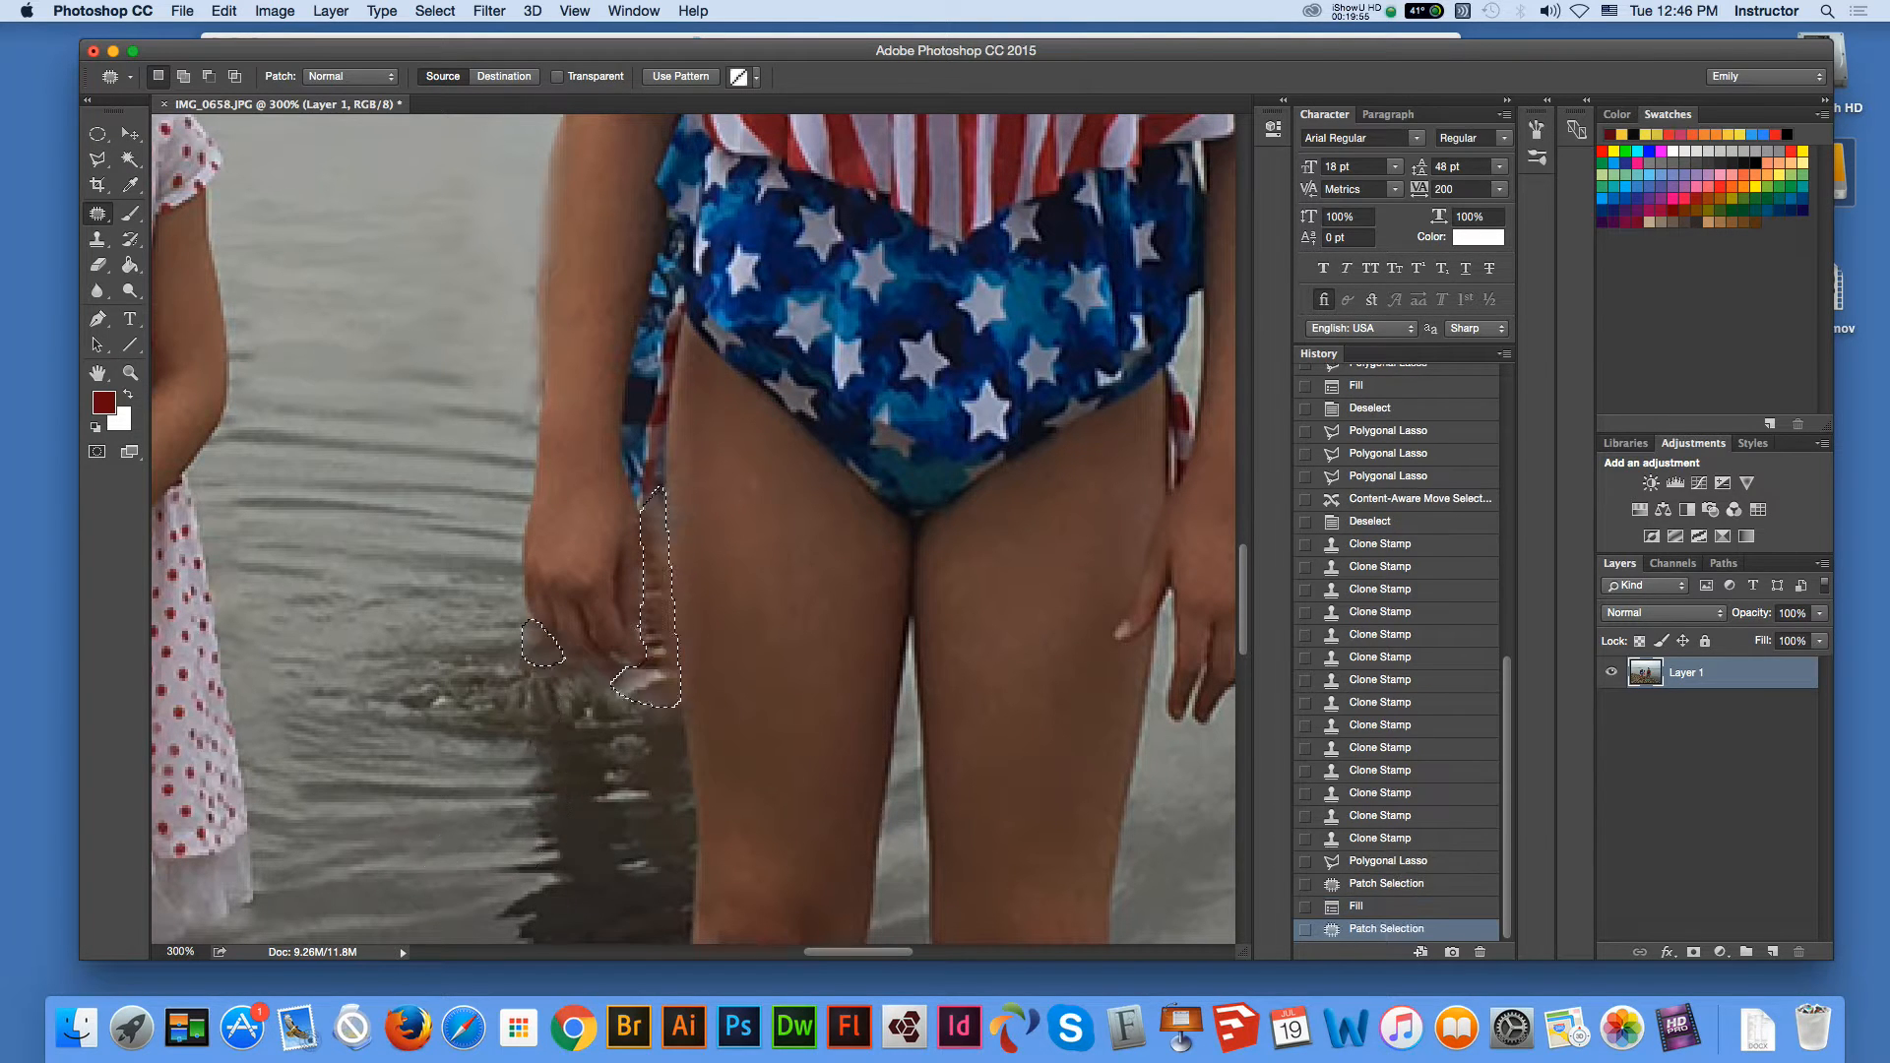
pyautogui.moveTo(656, 600); pyautogui.dragTo(656, 741)
pyautogui.moveTo(657, 600); pyautogui.dragTo(663, 741)
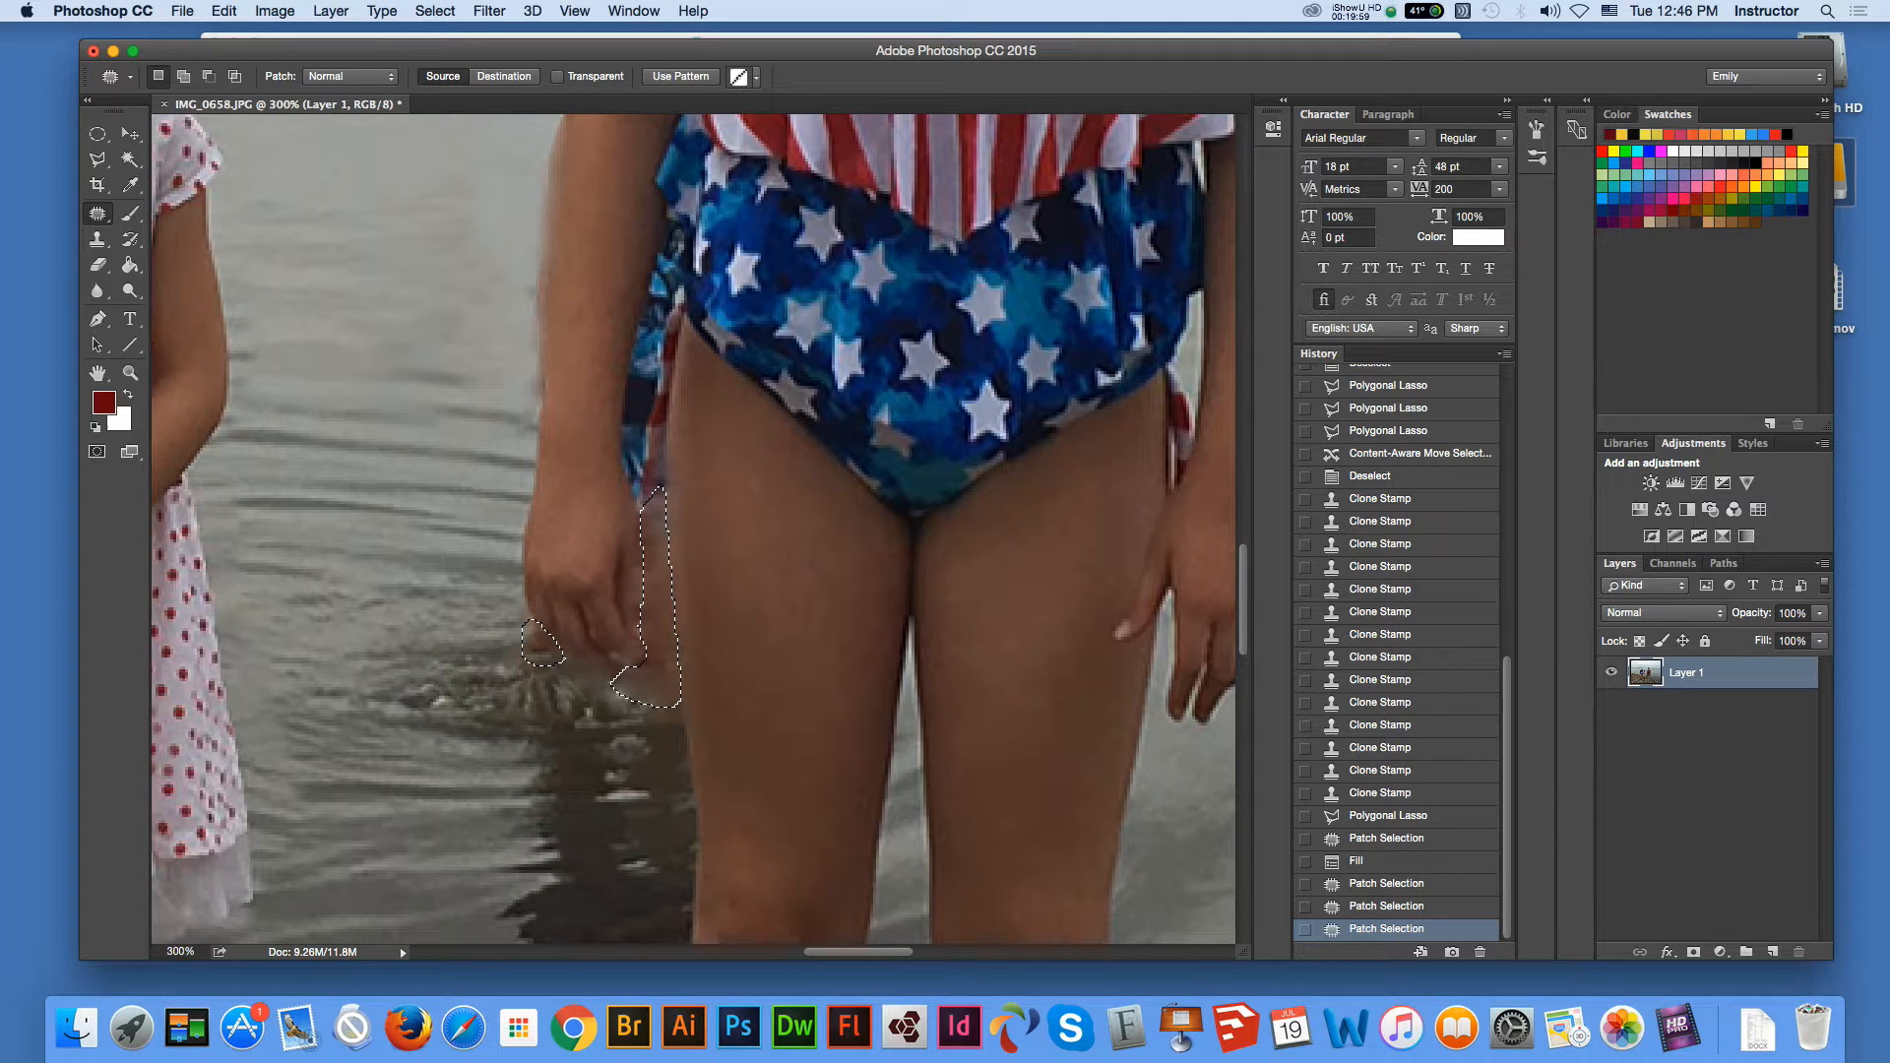
# Switch the Patch tool mode to Content-Aware and patch the selected remnants from the water below the hand.
pyautogui.press('super+minus')
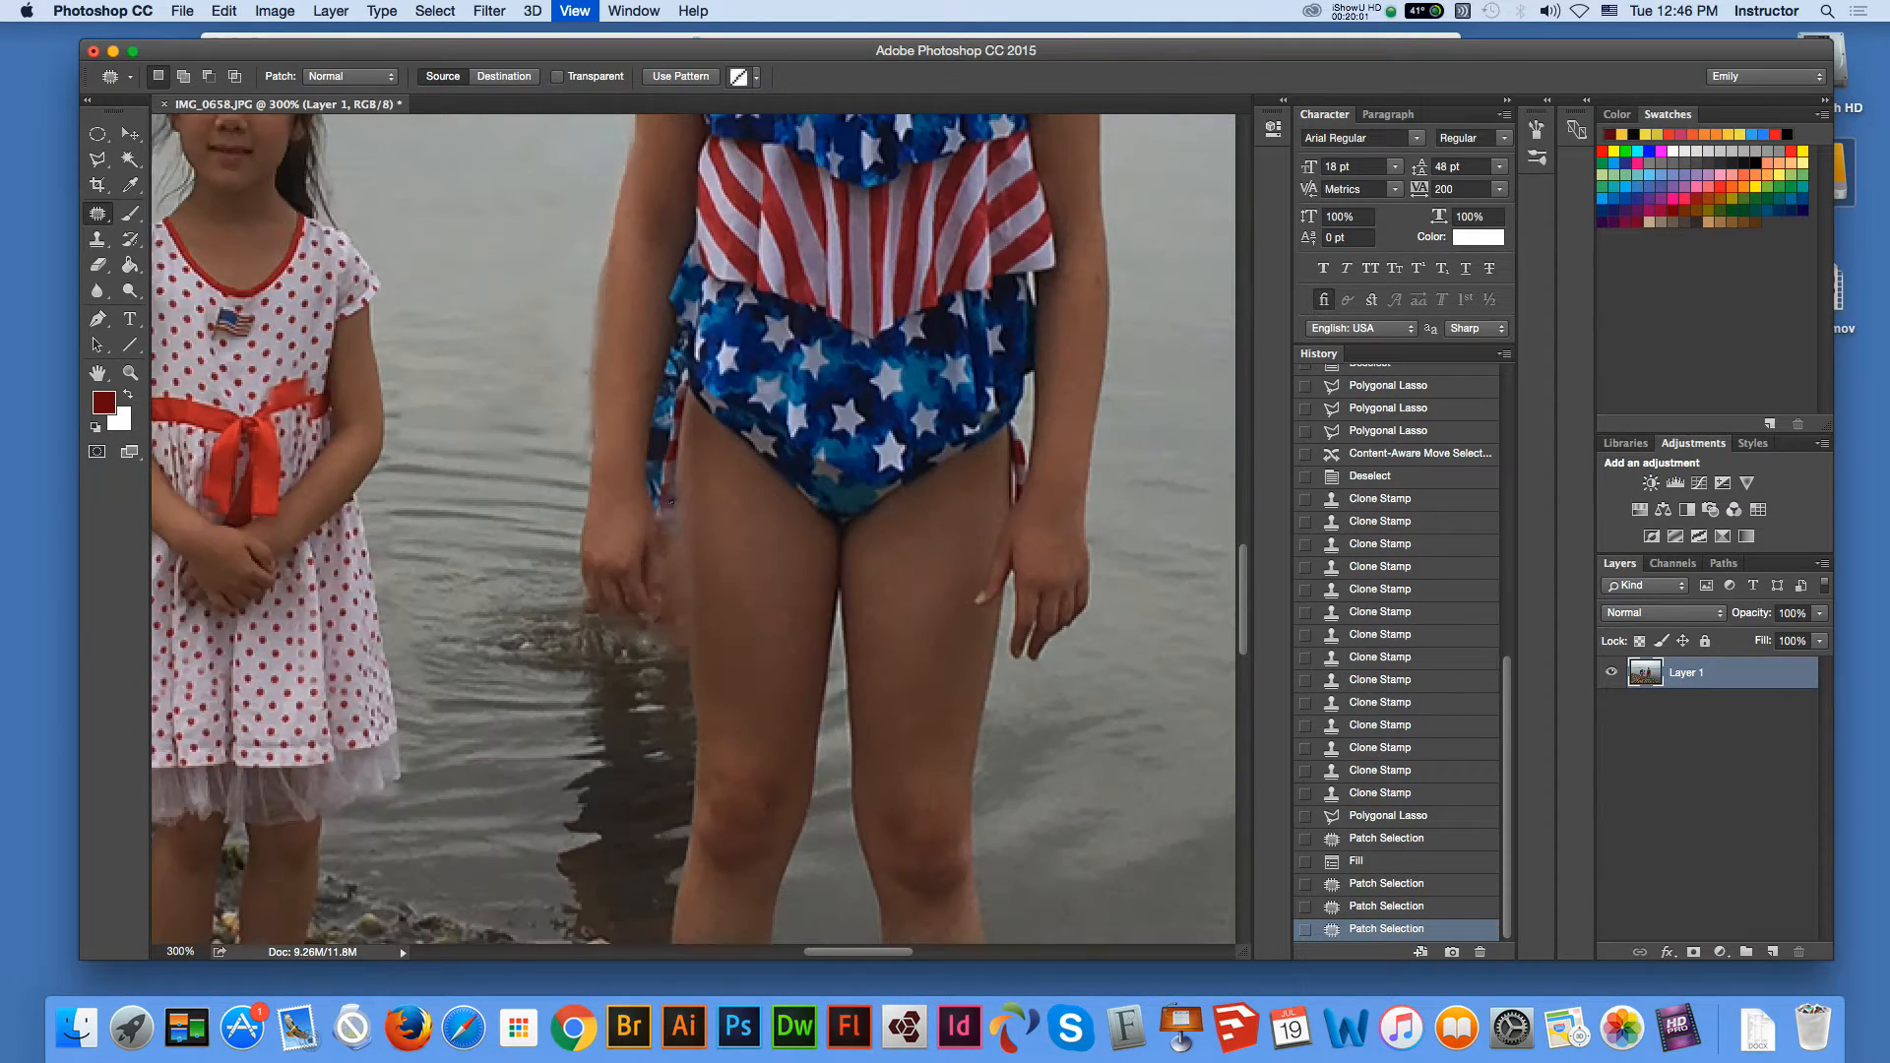
pyautogui.press('super+minus')
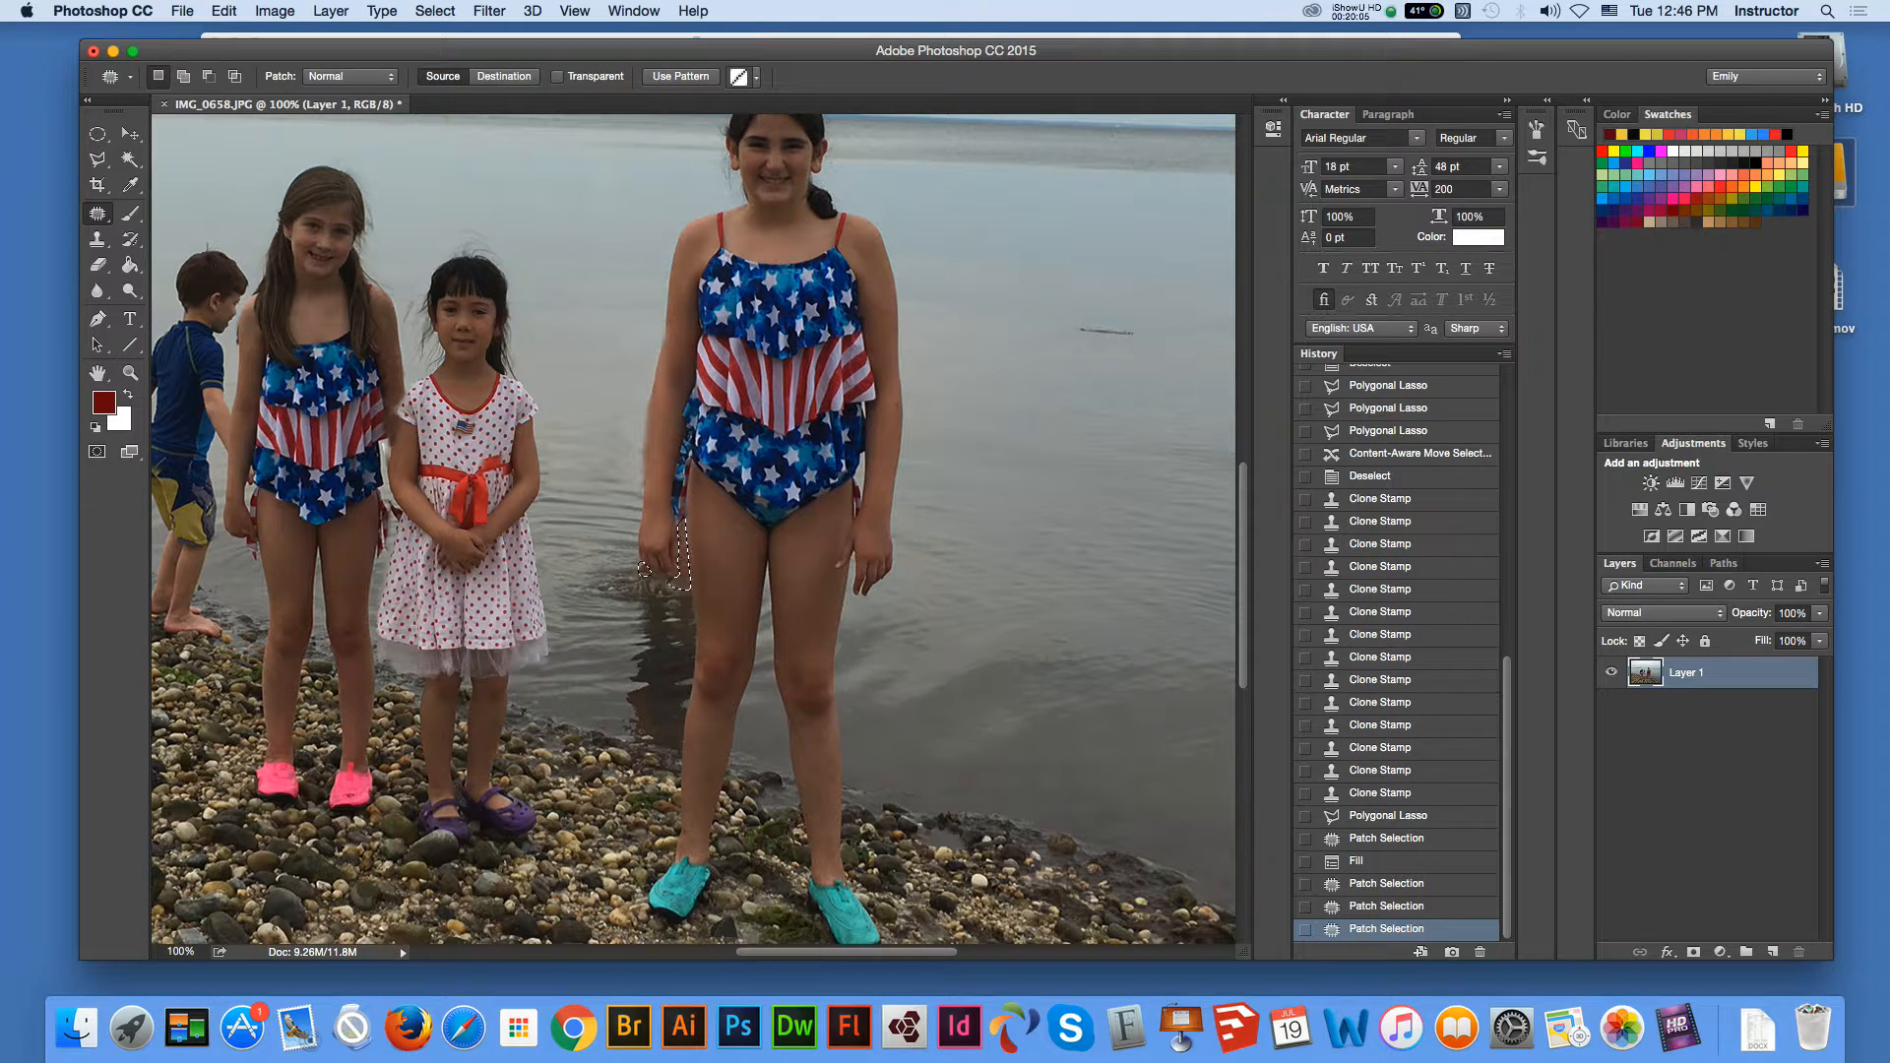
pyautogui.click(224, 11)
pyautogui.click(331, 10)
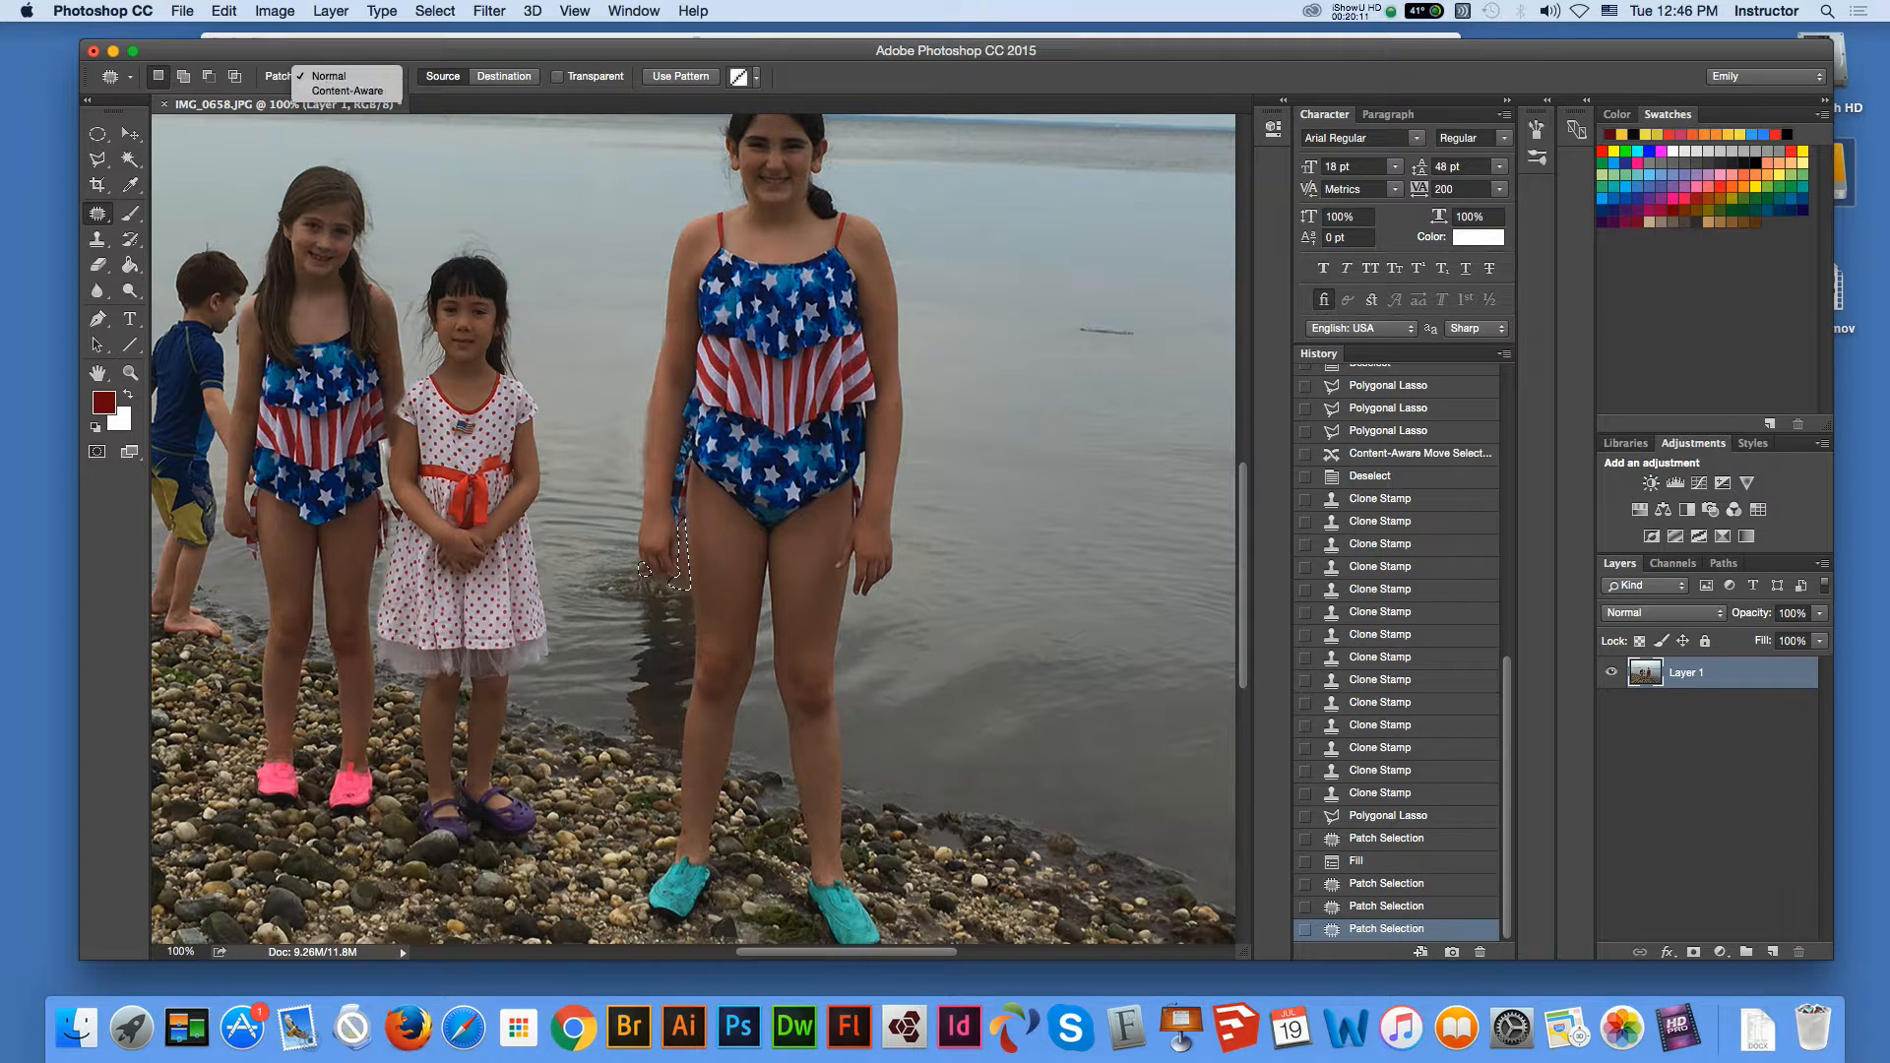
pyautogui.click(347, 90)
pyautogui.moveTo(681, 576); pyautogui.dragTo(673, 659)
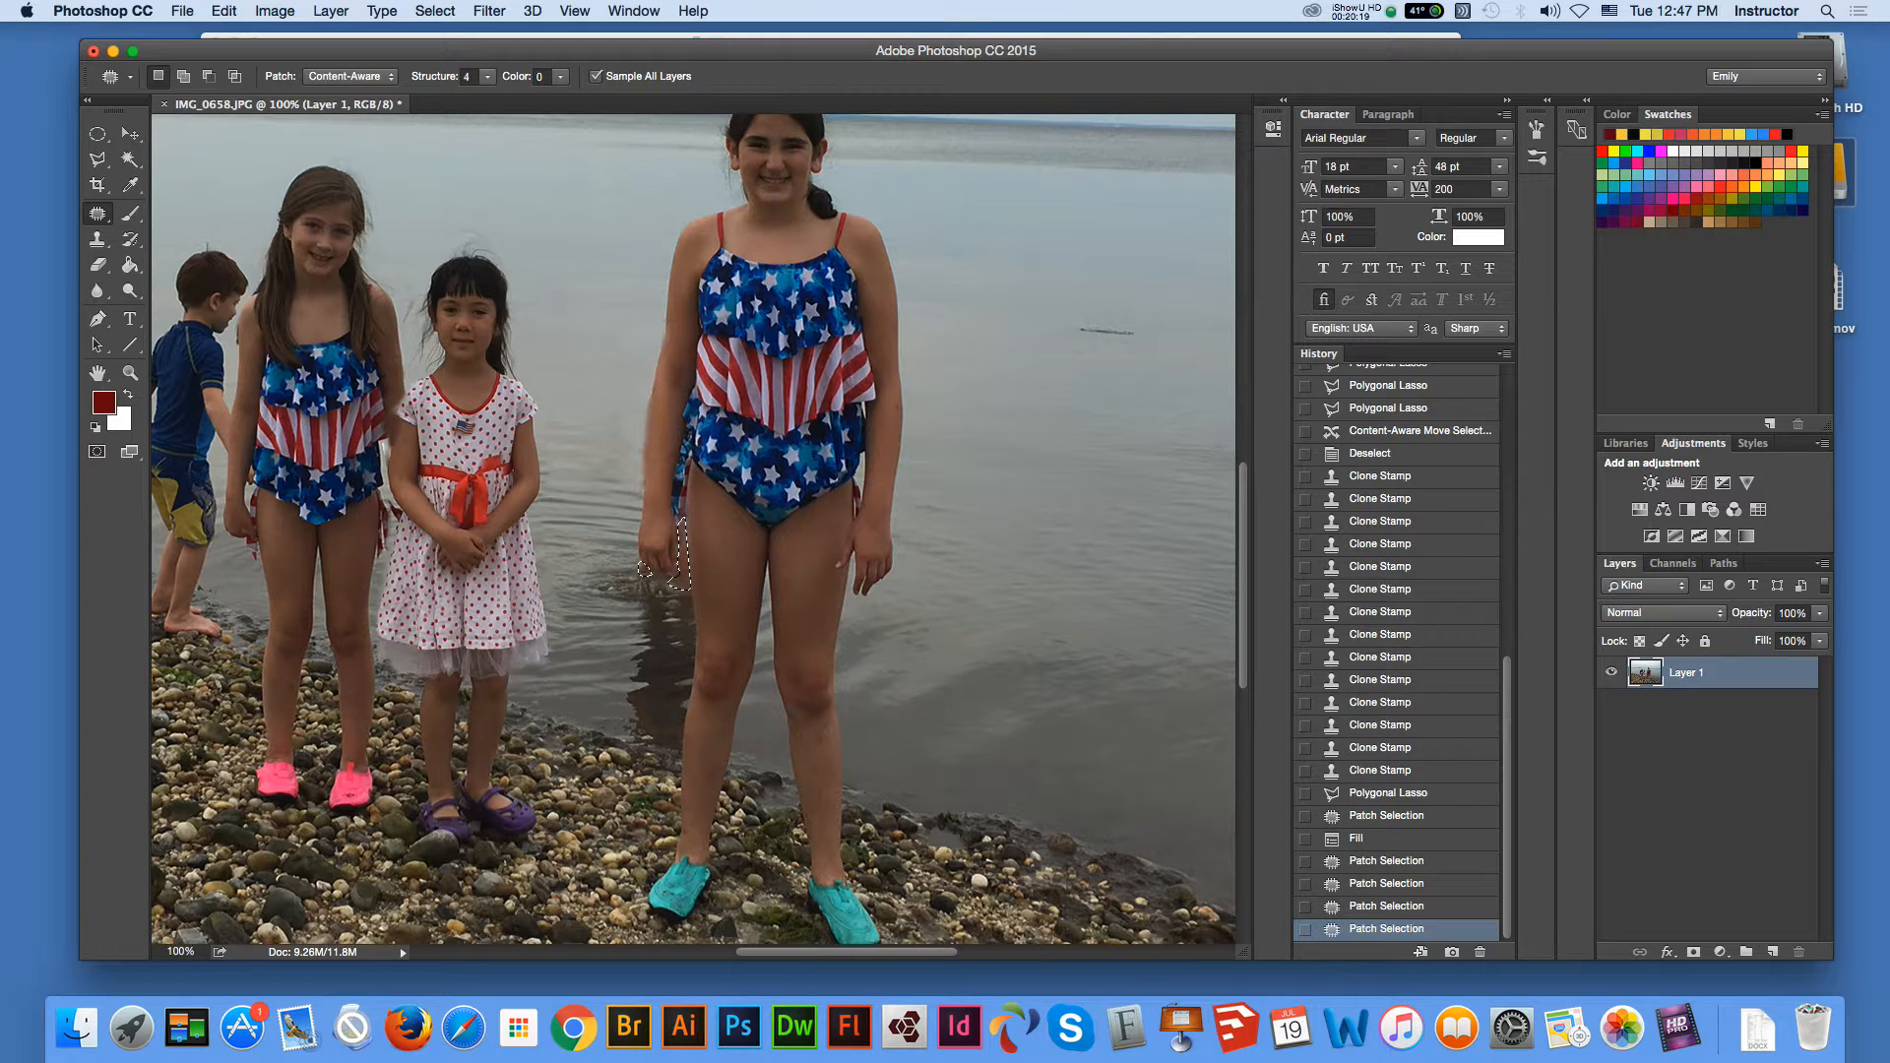
# Fill the selected area beside the hand with a grey colour sampled from the image, in Normal mode at 100% opacity.
pyautogui.click(225, 10)
pyautogui.click(238, 306)
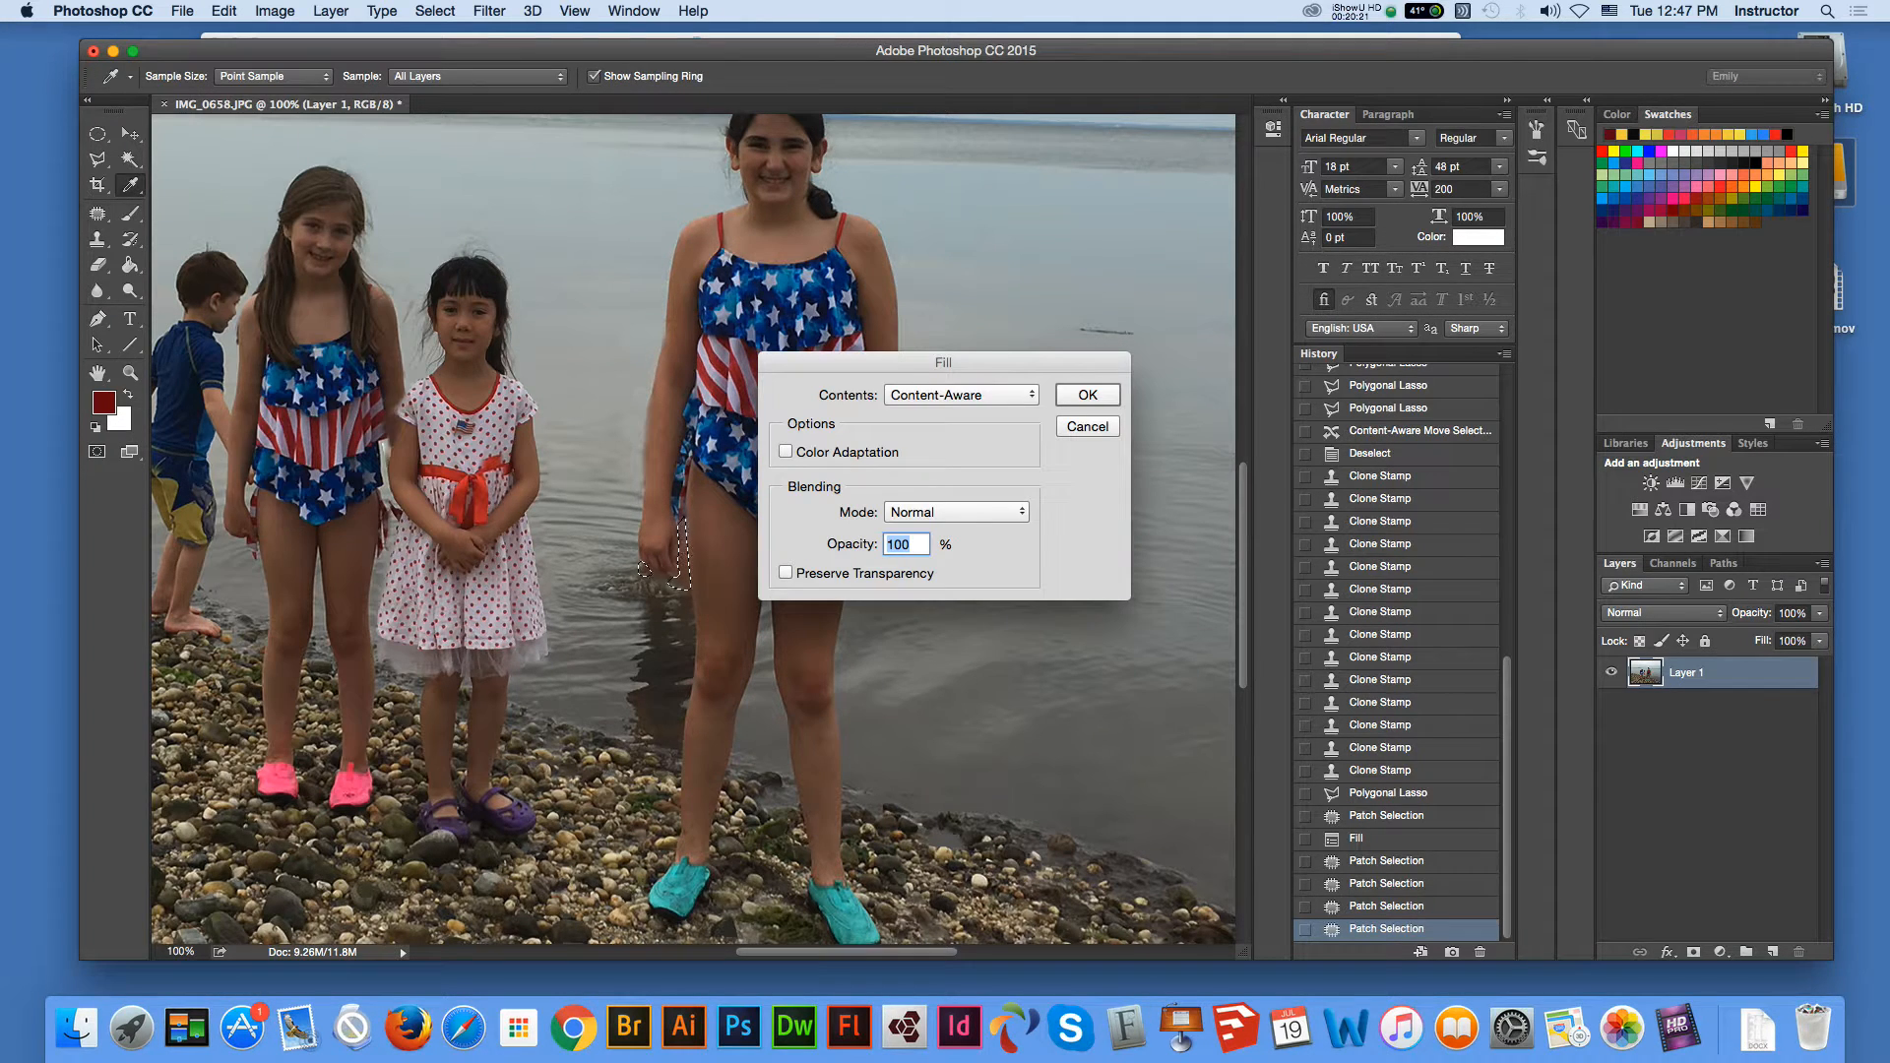
pyautogui.click(961, 394)
pyautogui.click(945, 329)
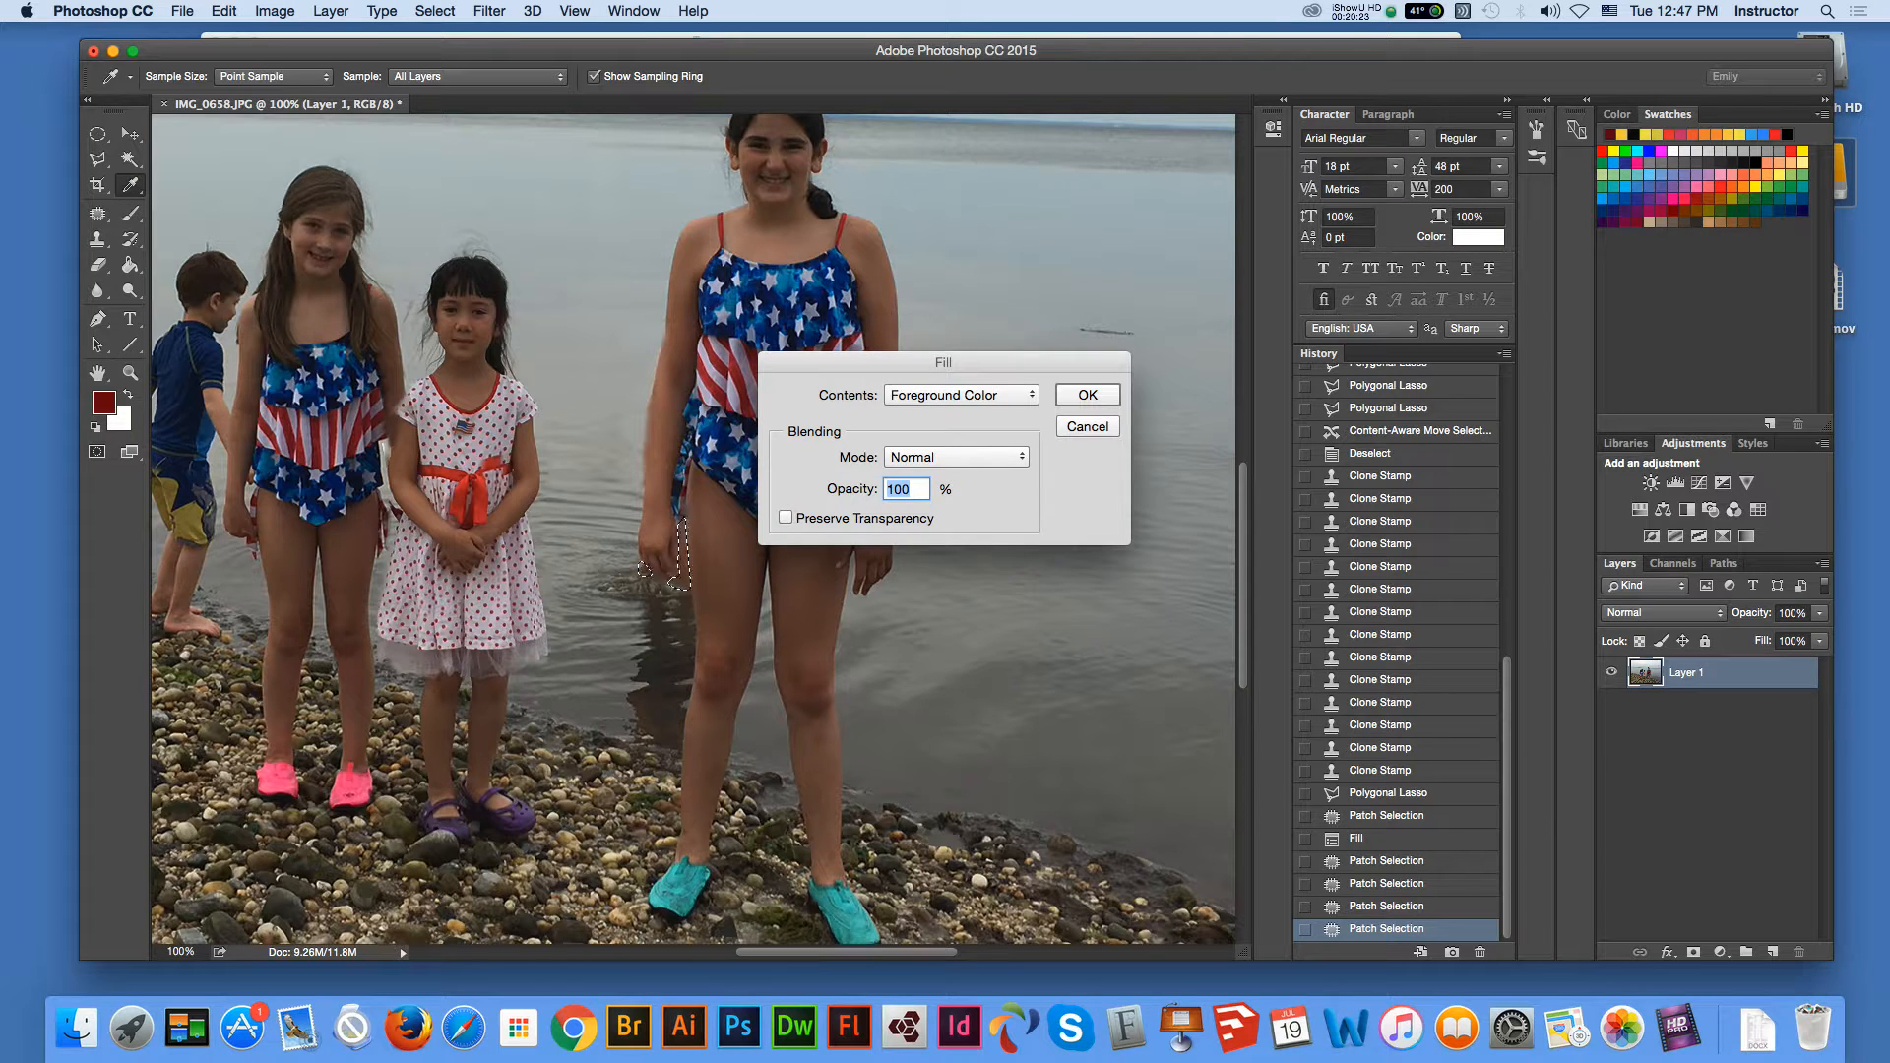
pyautogui.click(674, 580)
pyautogui.press('Return')
# Patch the grey-filled area beside the hand with the Content-Aware Patch tool, and clear the selection.
pyautogui.click(224, 10)
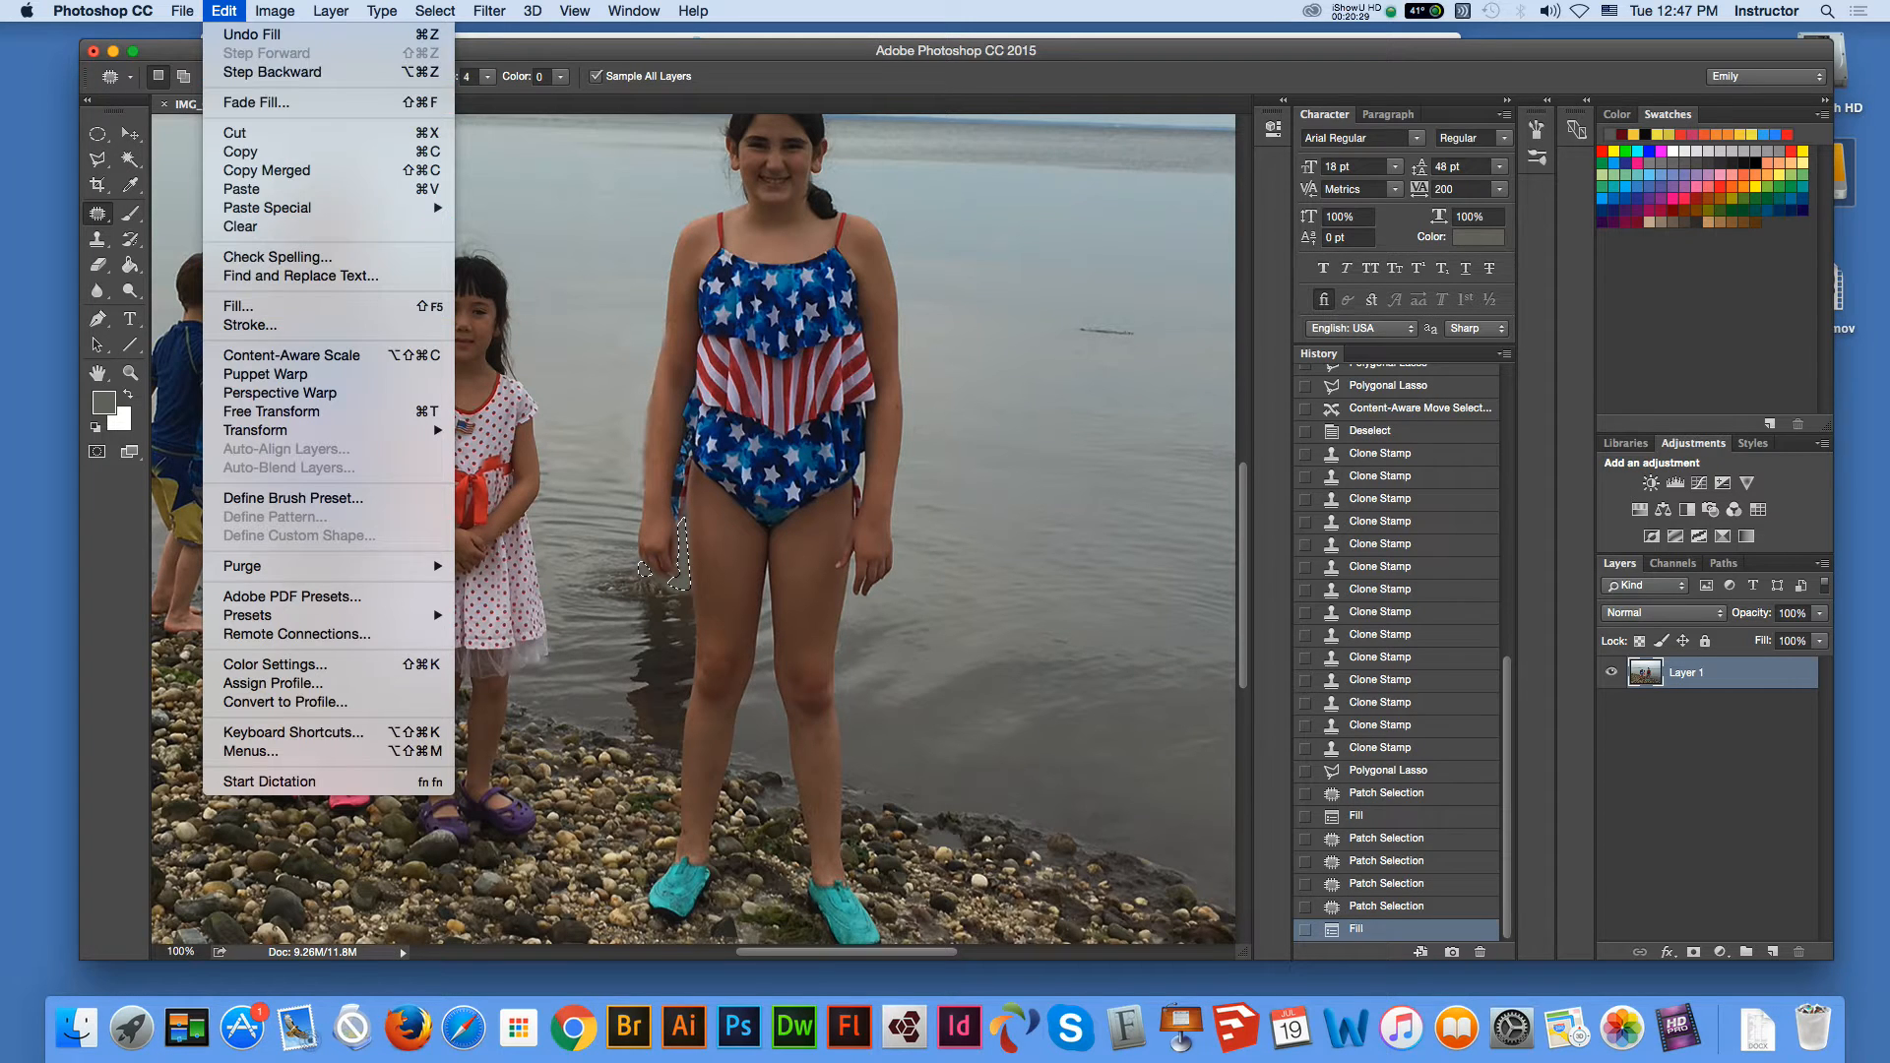
pyautogui.press('Escape')
pyautogui.moveTo(679, 644)
pyautogui.mouseDown()
pyautogui.moveTo(652, 595)
pyautogui.moveTo(689, 593)
pyautogui.mouseUp()
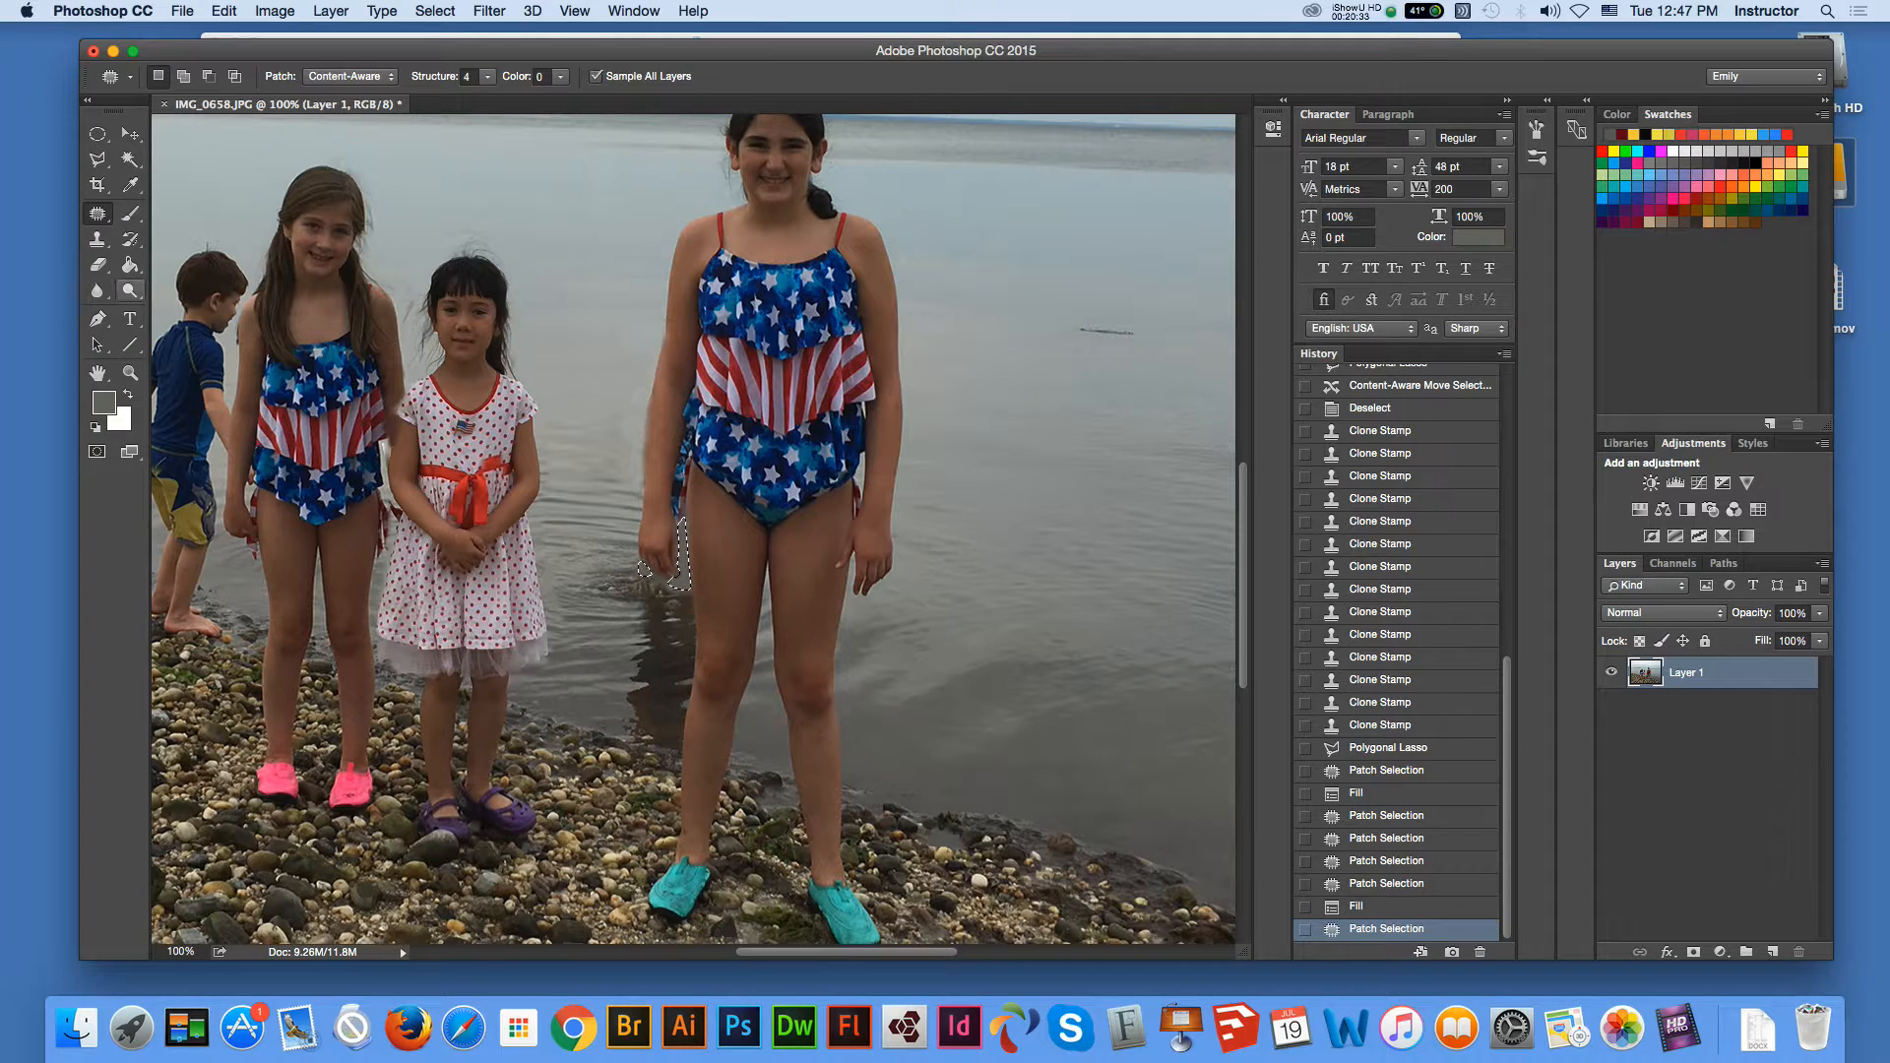
pyautogui.click(98, 213)
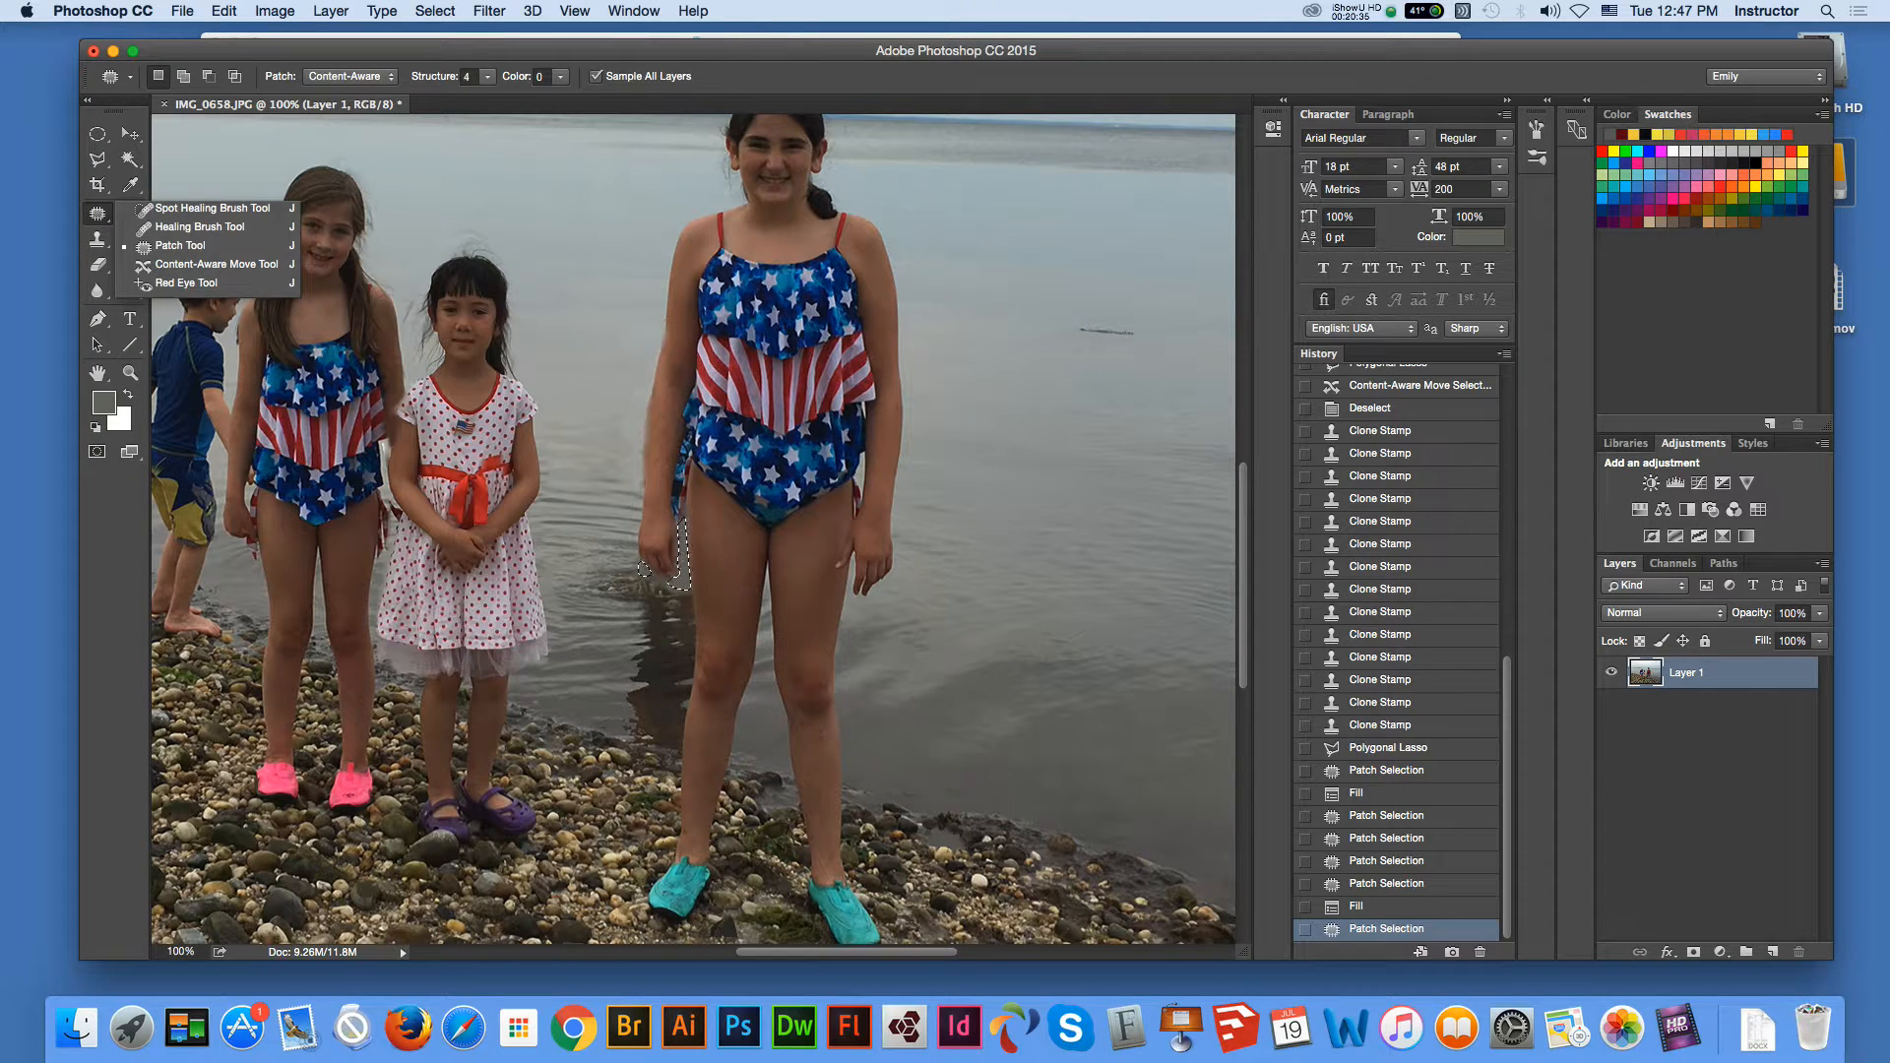
pyautogui.press('Escape')
pyautogui.click(97, 133)
pyautogui.press('super+d')
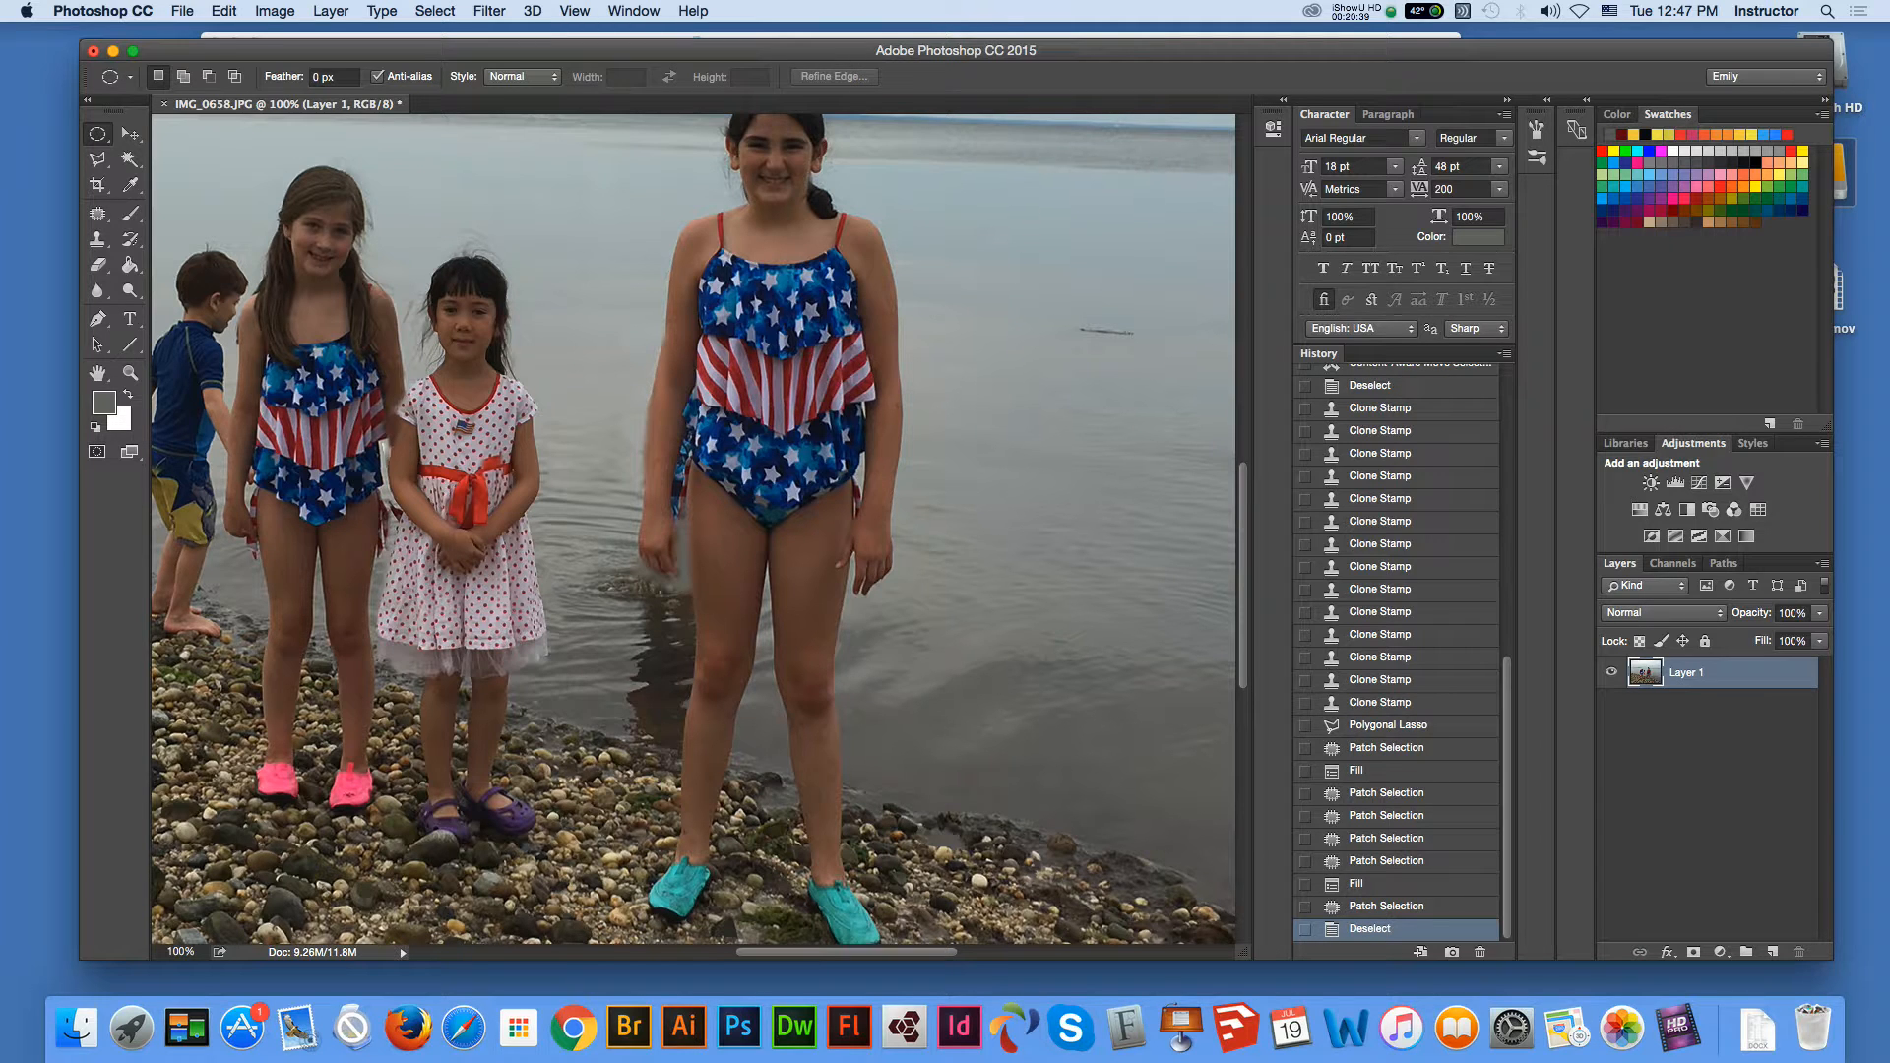
# Clone water over the pale smudges just below the tallest girl's fingertips with the Clone Stamp, reducing the brush size for detail.
pyautogui.press('z')
pyautogui.click(855, 612)
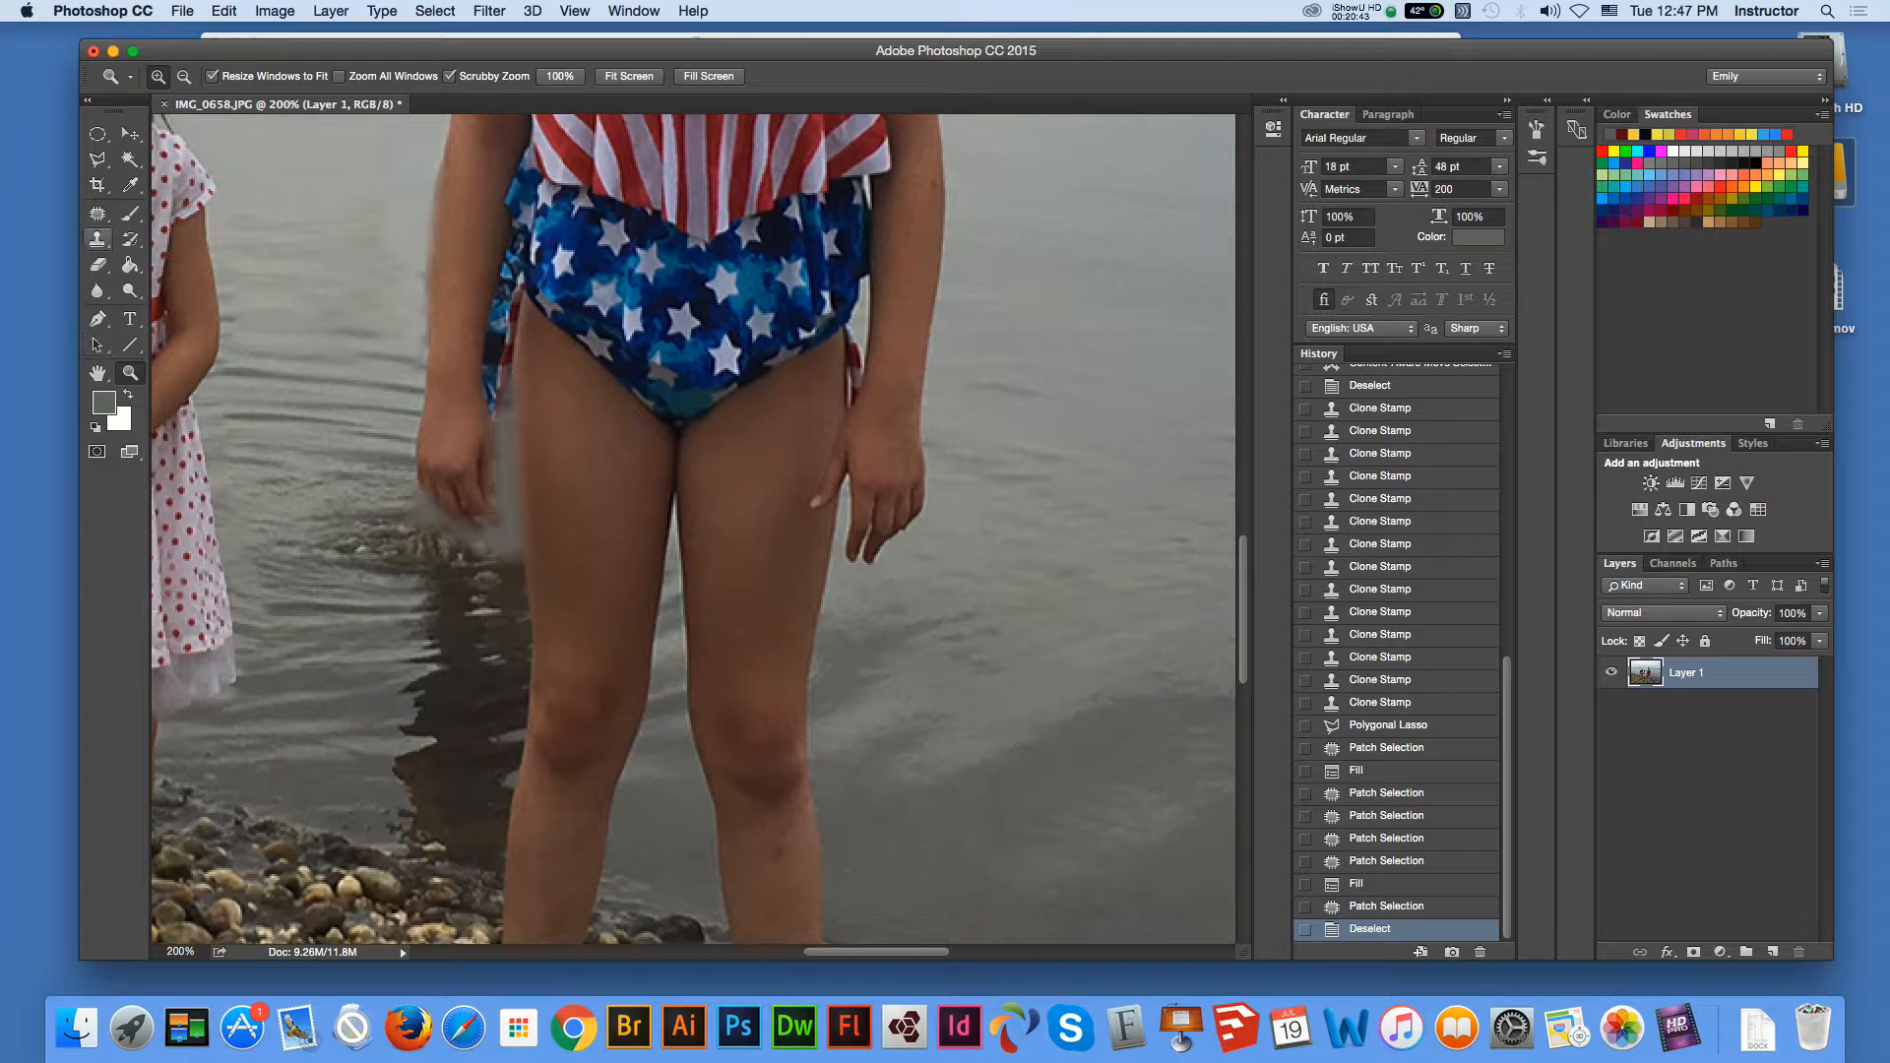
pyautogui.click(98, 239)
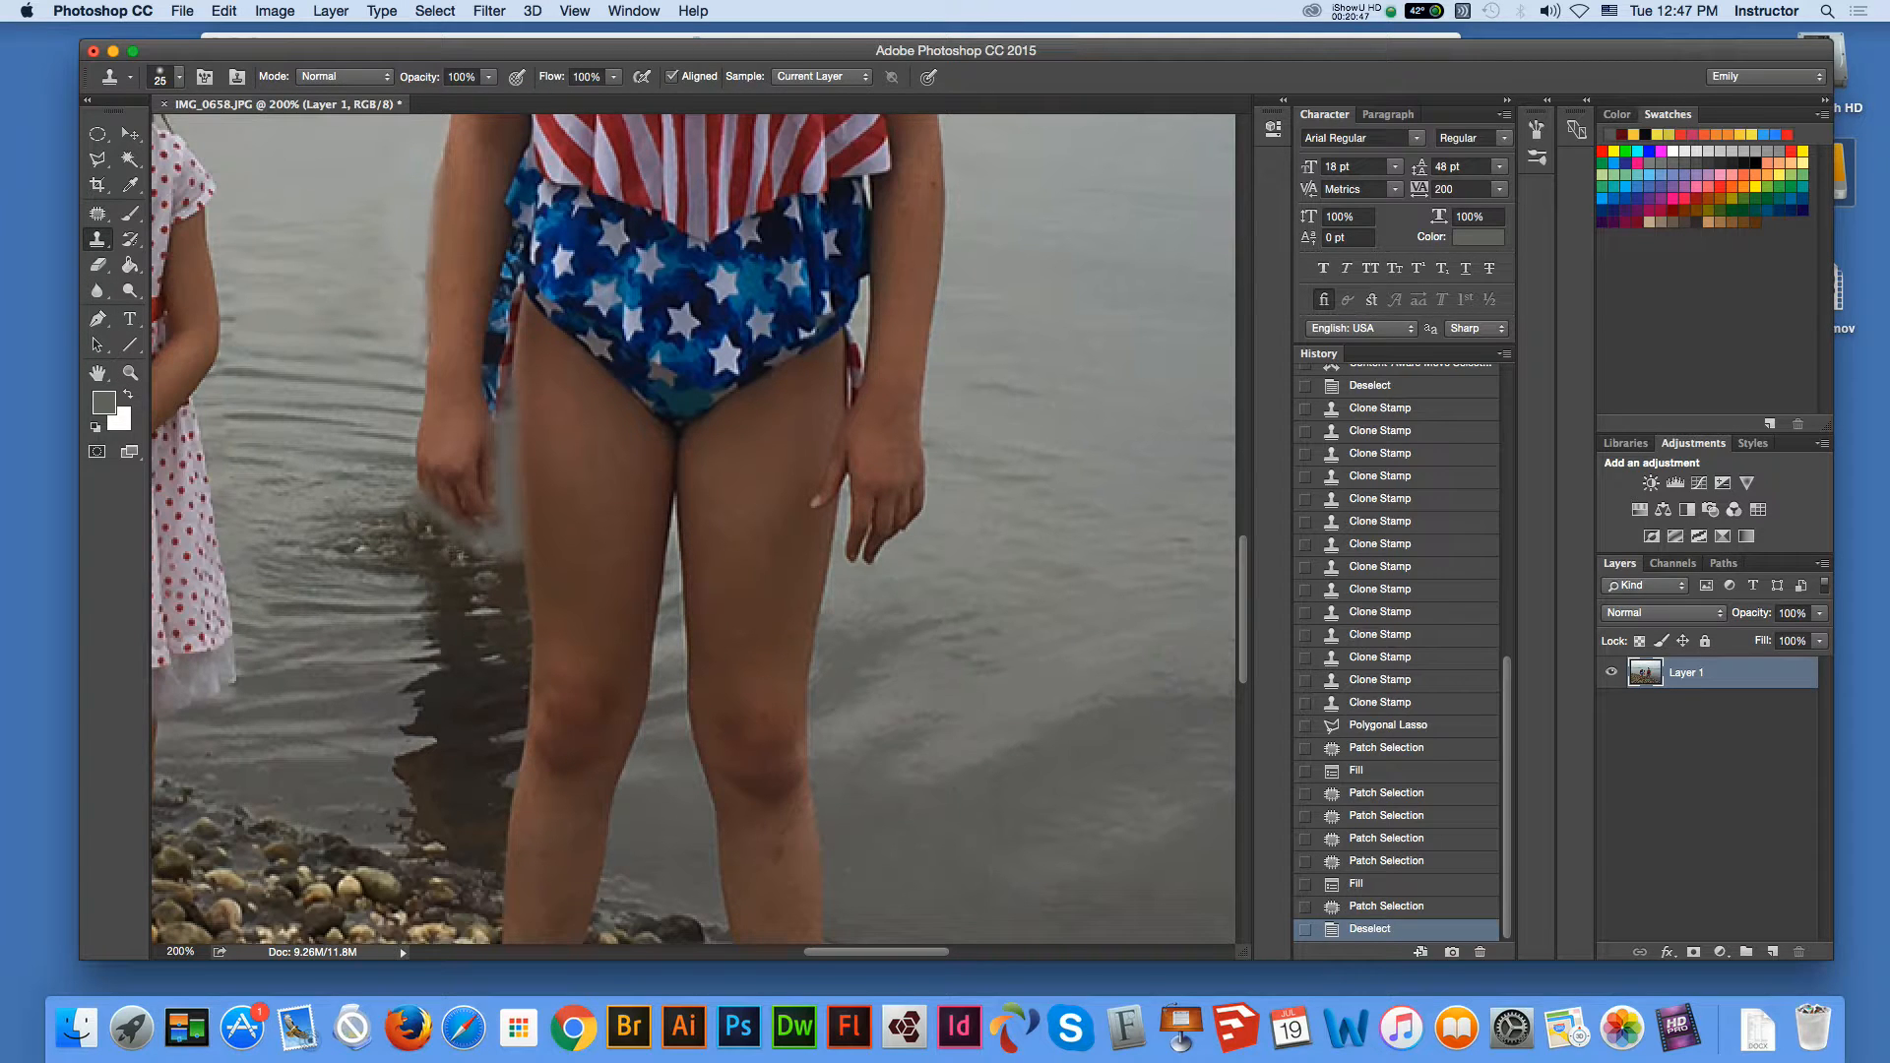
pyautogui.moveTo(463, 549)
pyautogui.mouseDown()
pyautogui.moveTo(512, 547)
pyautogui.moveTo(419, 551)
pyautogui.mouseUp()
pyautogui.click(485, 561)
pyautogui.press('[')
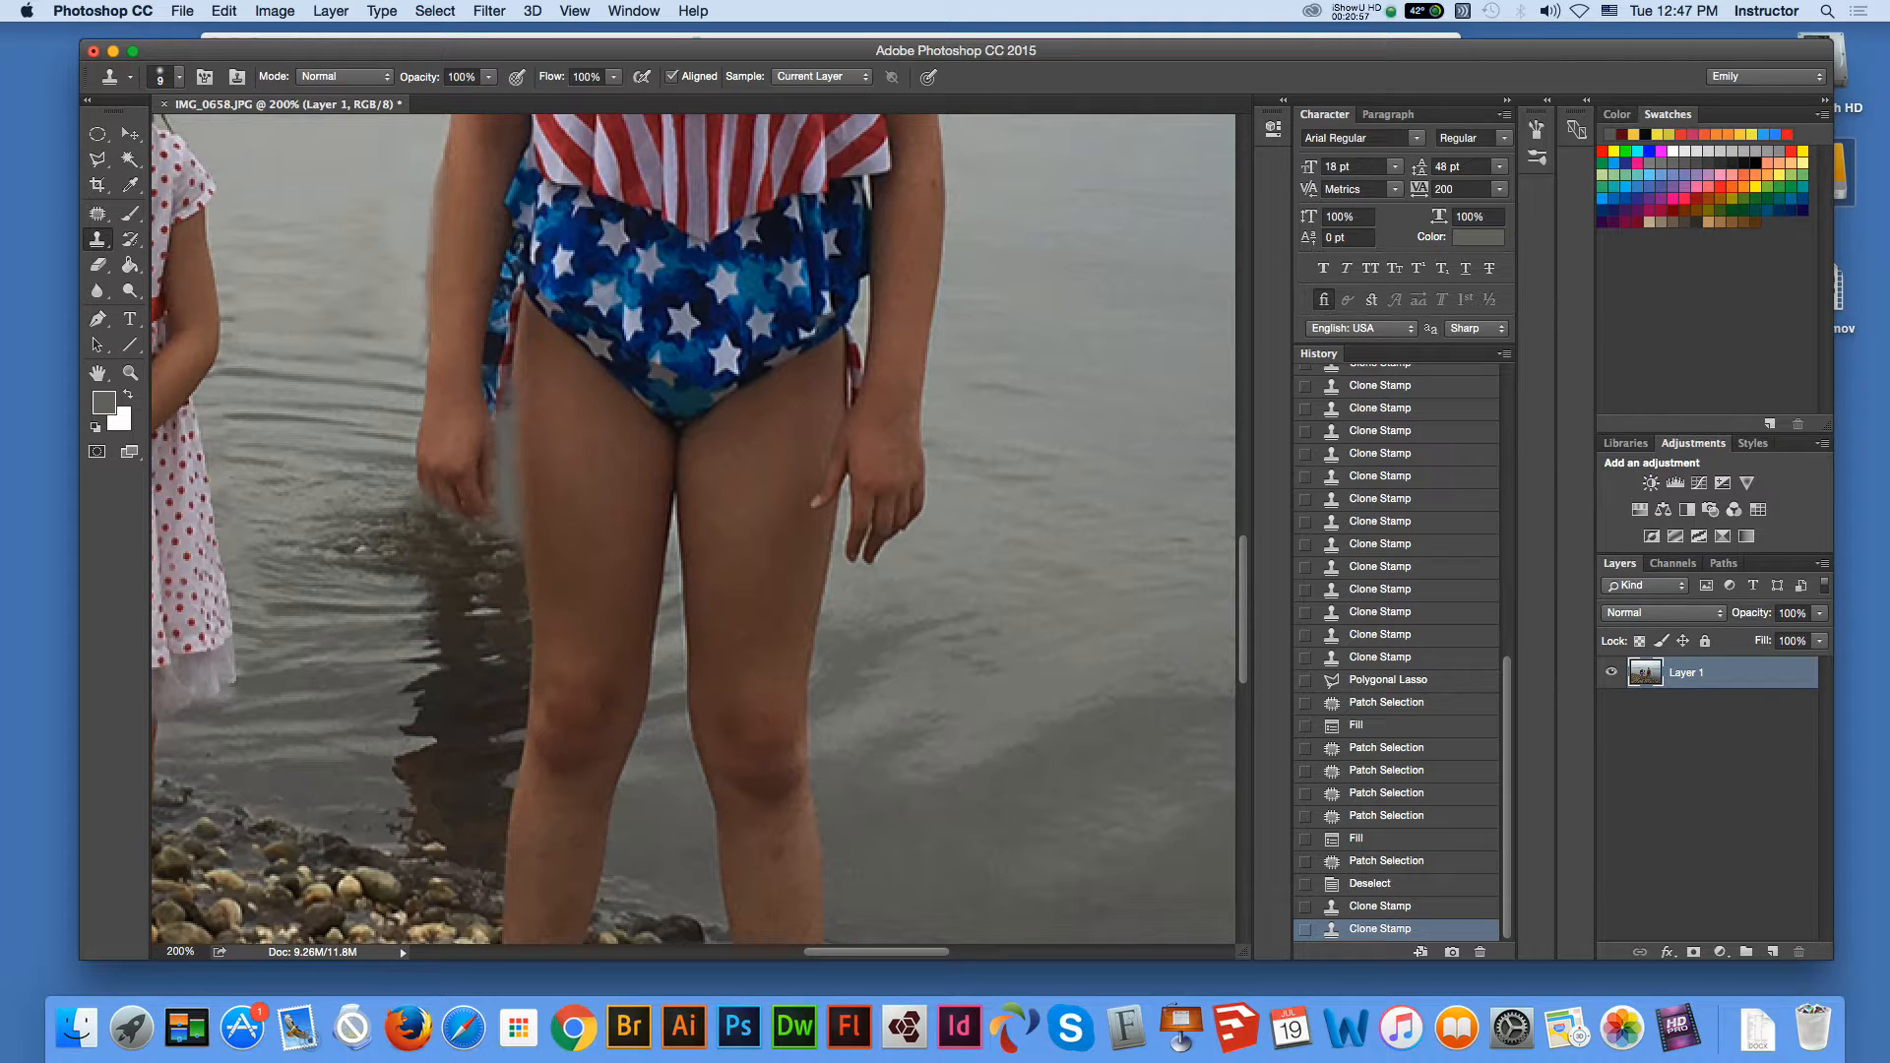
pyautogui.click(490, 527)
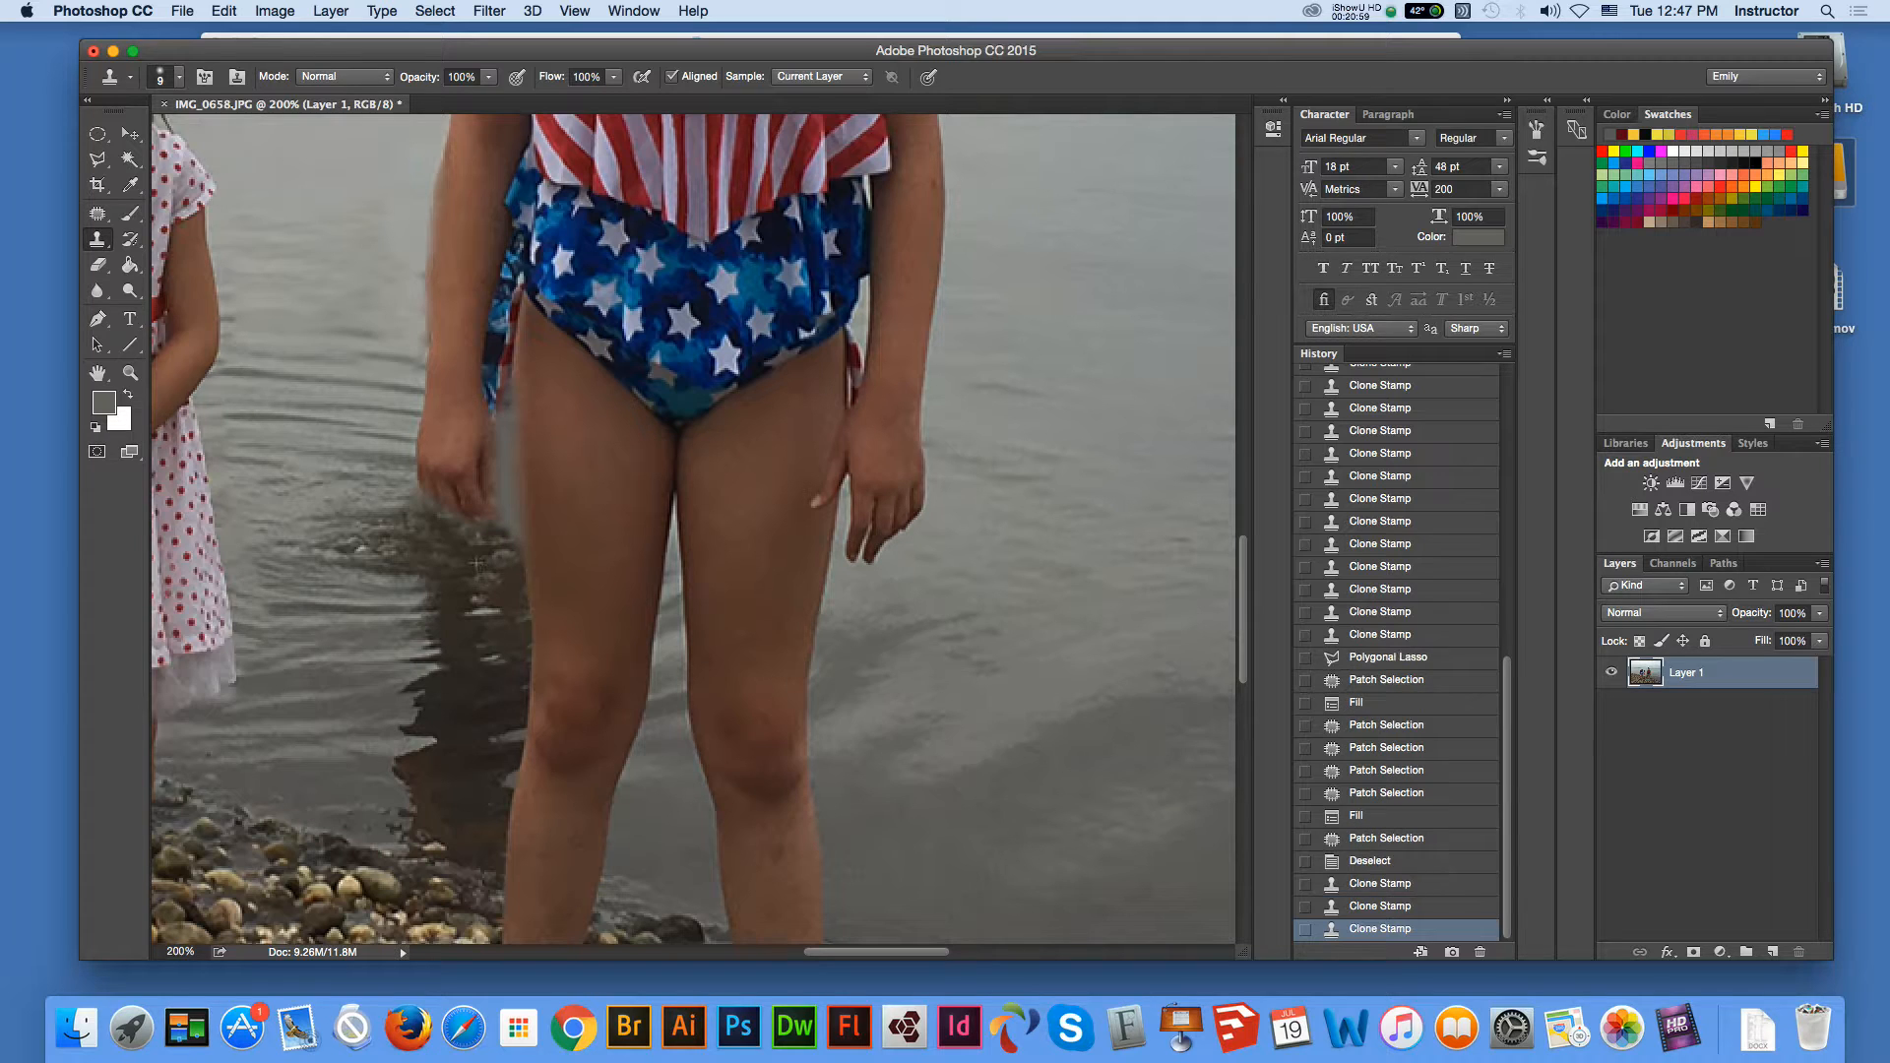
# Clone water into the narrow gap between the tallest girl's hand and thigh using small Clone Stamp strokes.
pyautogui.moveTo(512, 526); pyautogui.dragTo(507, 495)
pyautogui.click(503, 453)
pyautogui.click(494, 522)
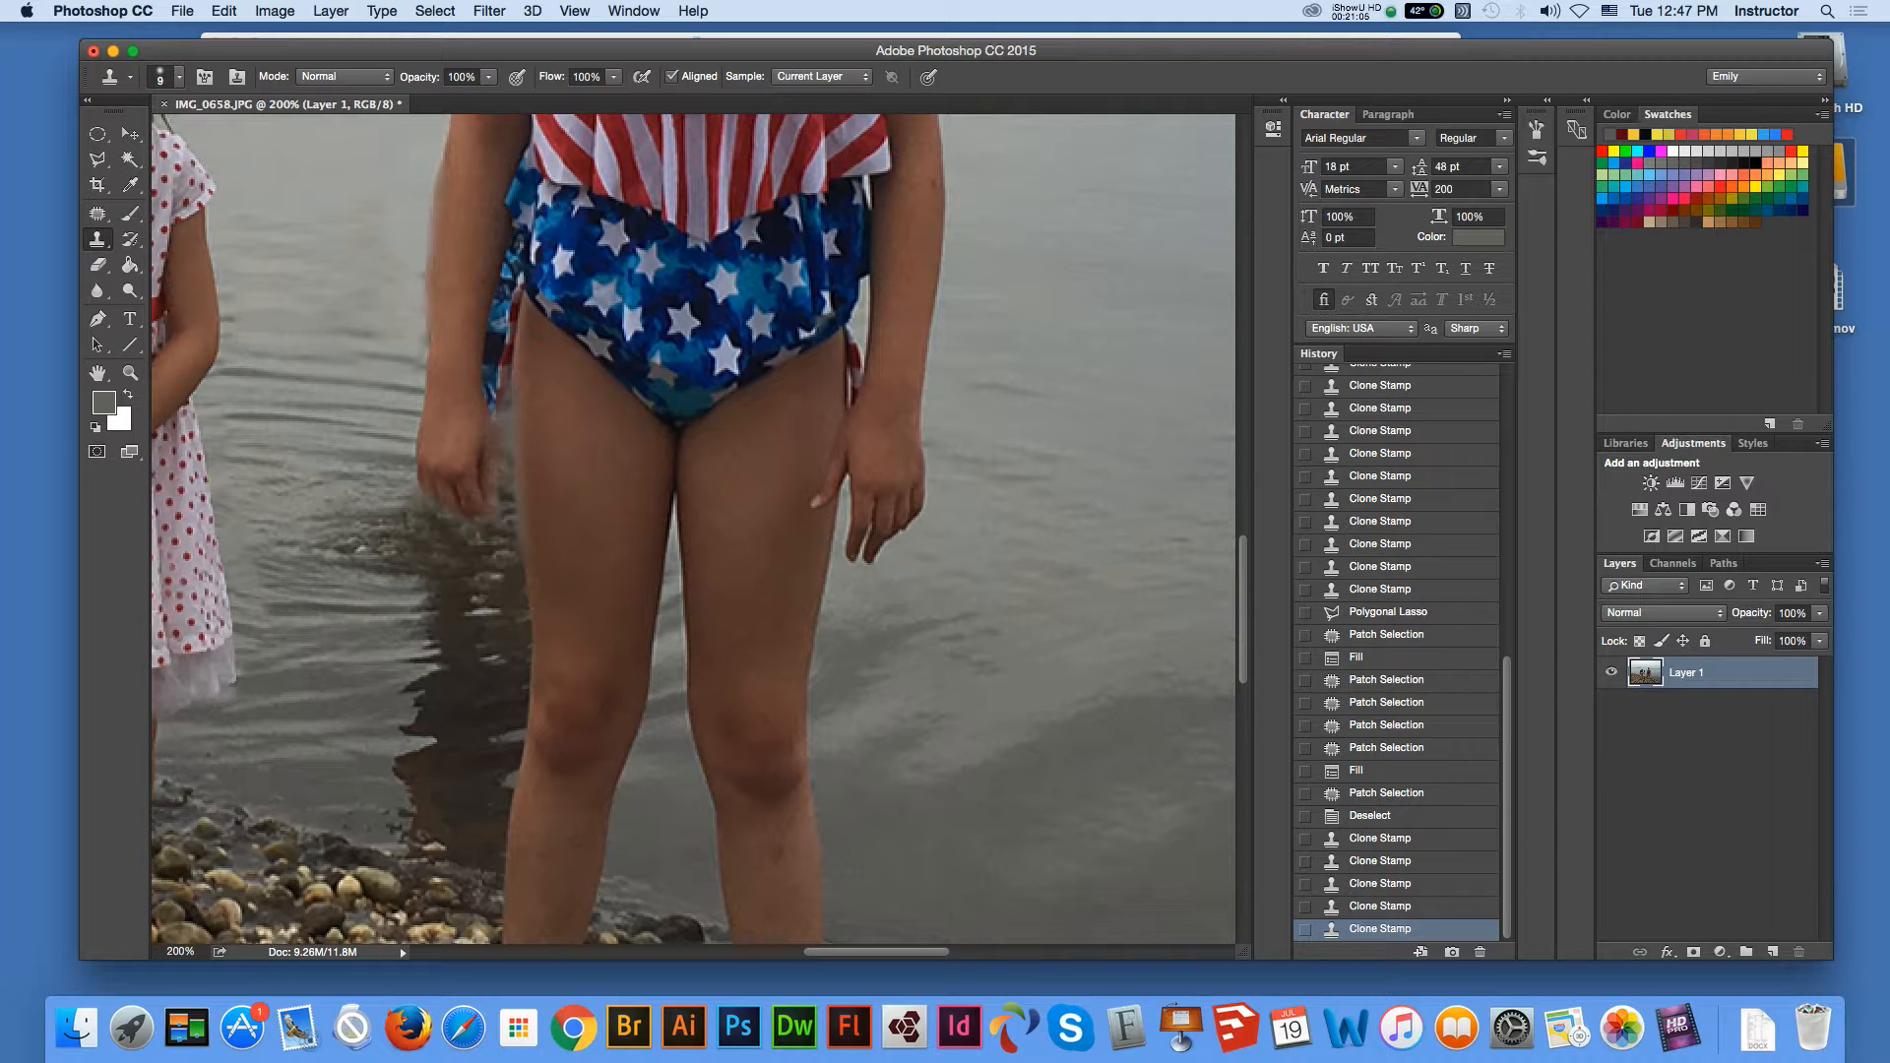
pyautogui.moveTo(505, 439)
pyautogui.mouseDown()
pyautogui.moveTo(504, 496)
pyautogui.moveTo(505, 415)
pyautogui.mouseUp()
pyautogui.click(506, 524)
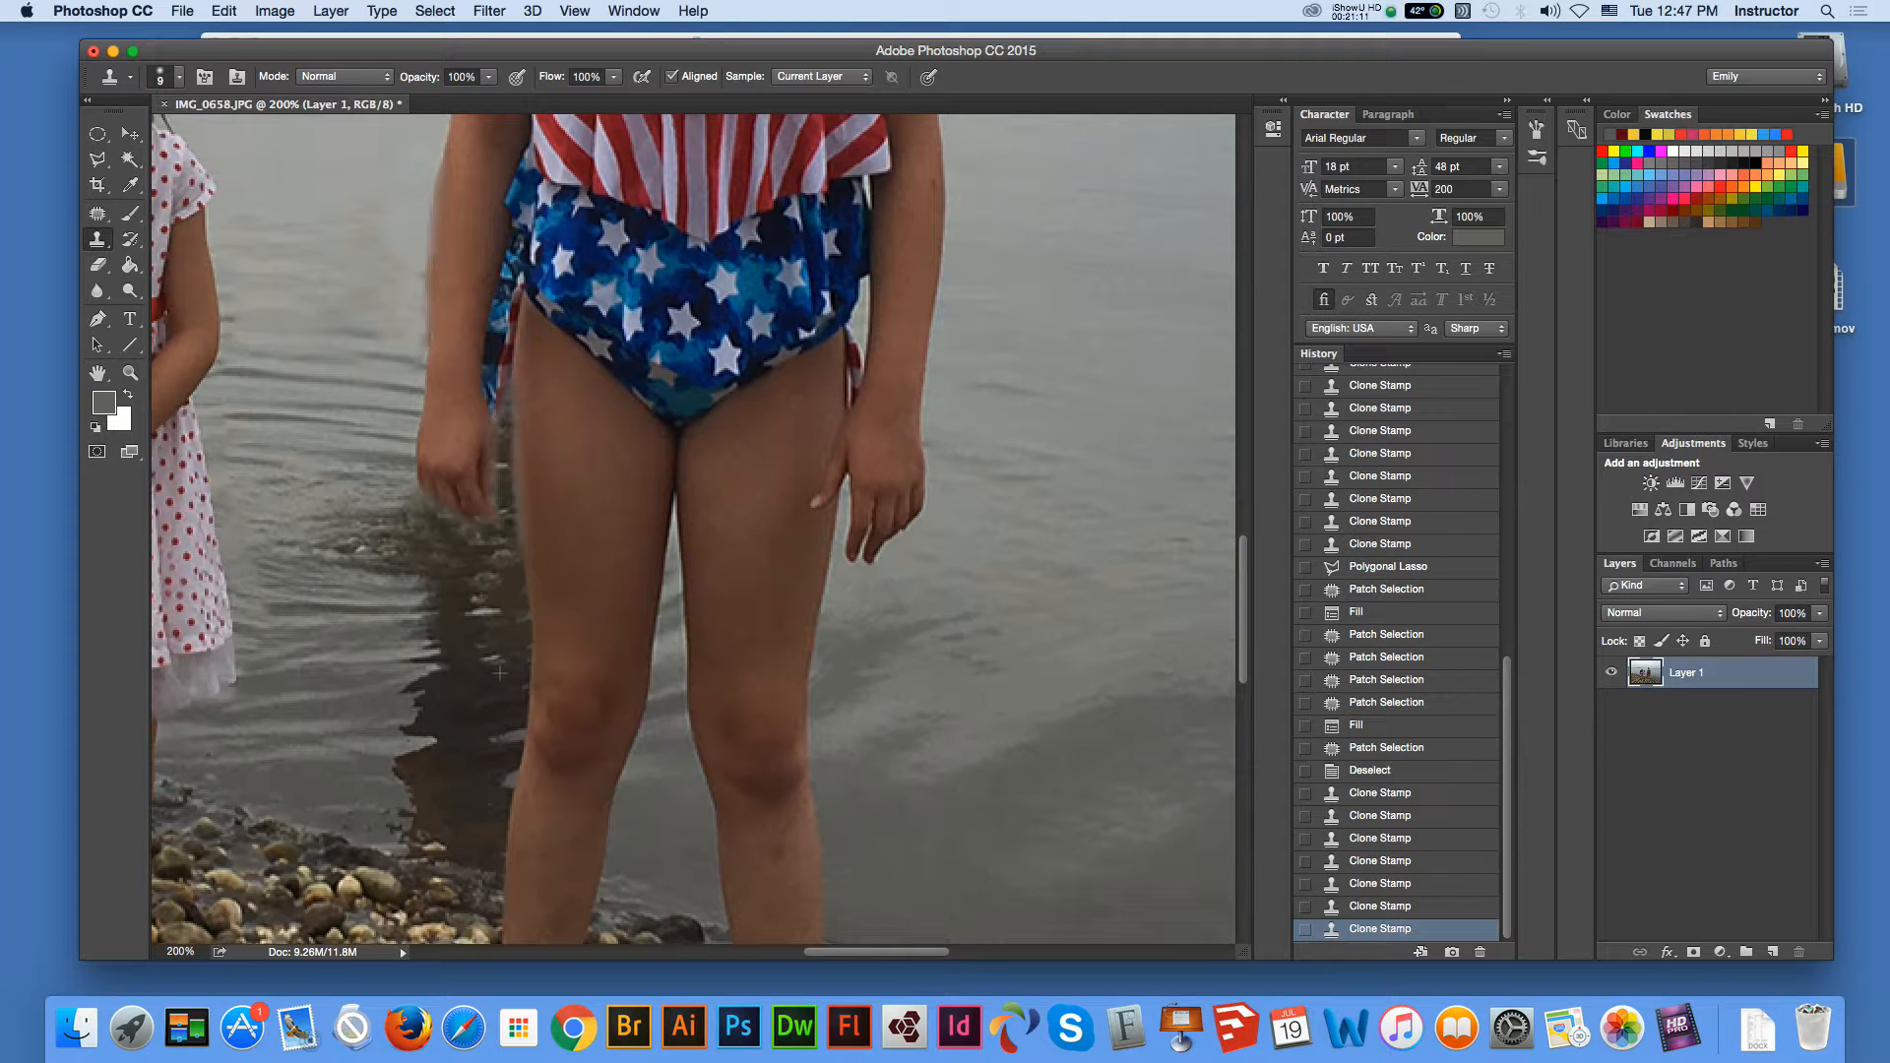
# Blend the rippled water and dark reflection beneath the hand and along the thigh edge with short Clone Stamp strokes.
pyautogui.moveTo(494, 527); pyautogui.dragTo(469, 529)
pyautogui.click(472, 539)
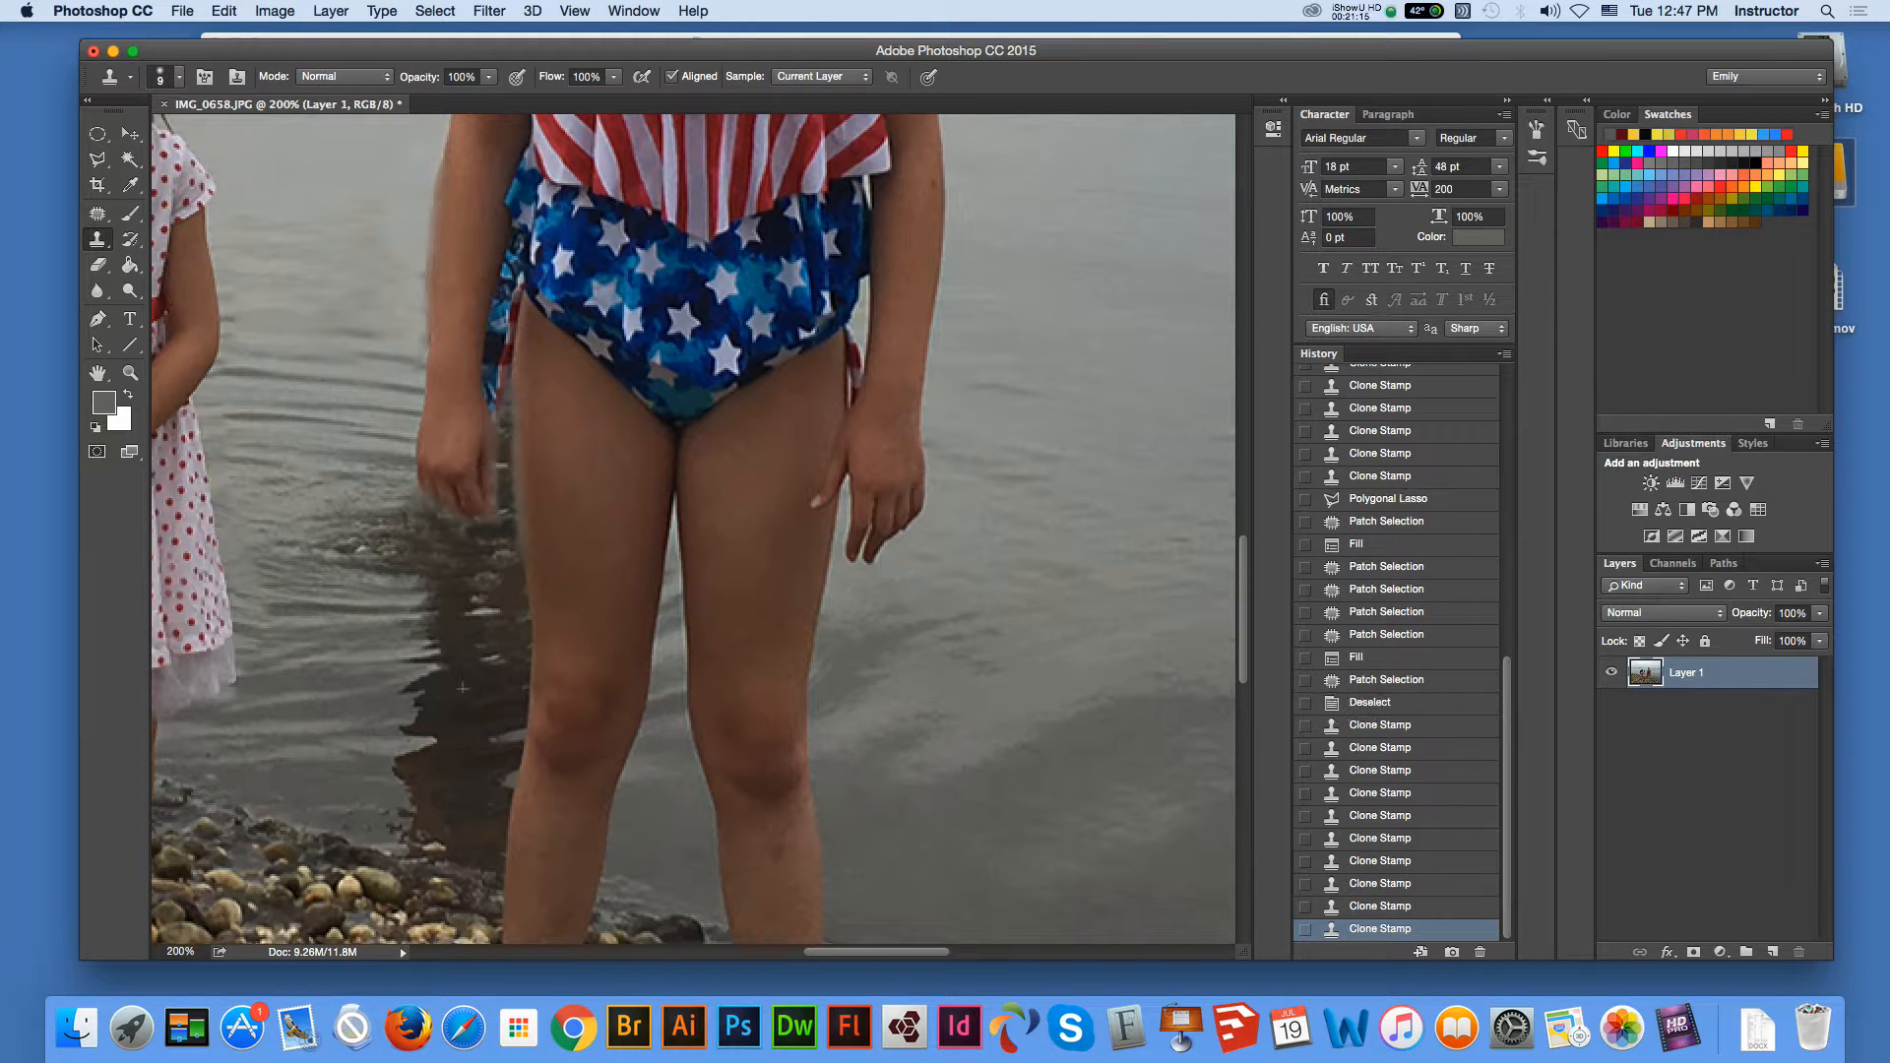
pyautogui.click(491, 611)
pyautogui.click(475, 611)
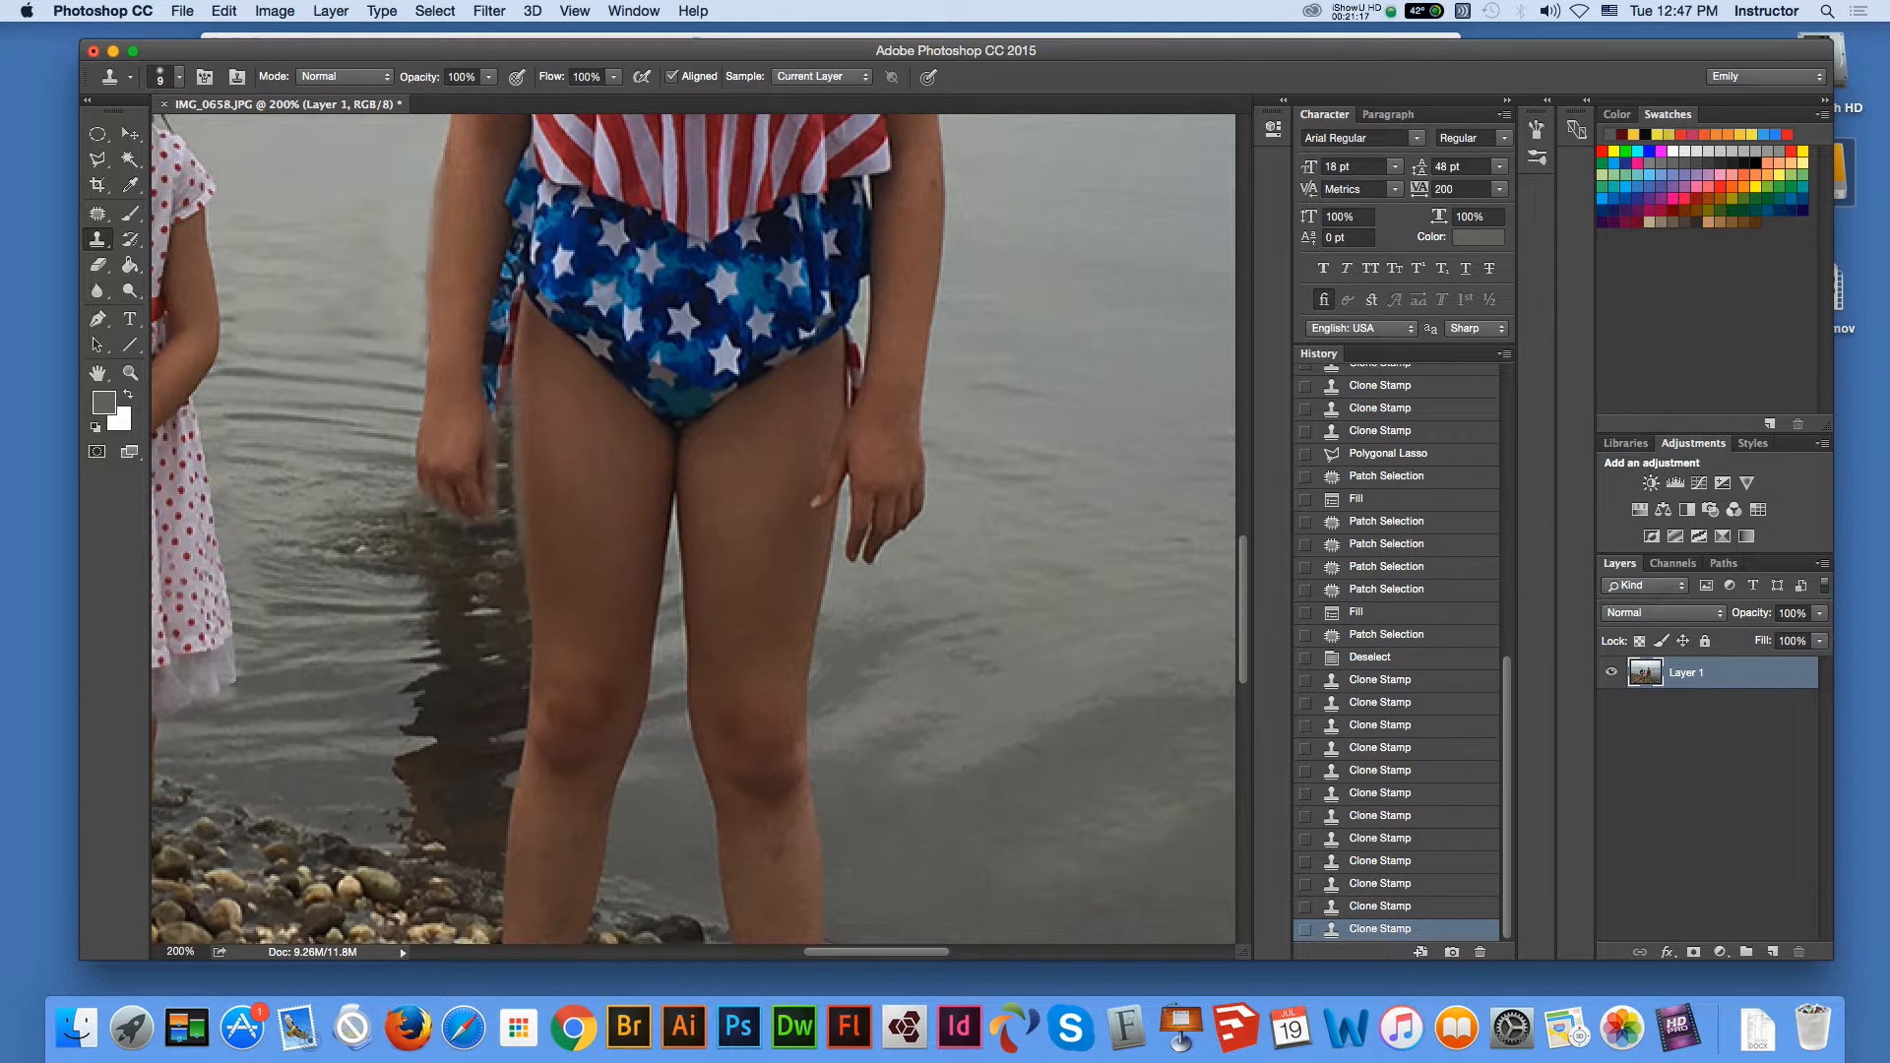
pyautogui.click(520, 553)
# Add a Levels adjustment layer over the whole photo with input levels of 23, 1.54 and 217.
pyautogui.press('super+0')
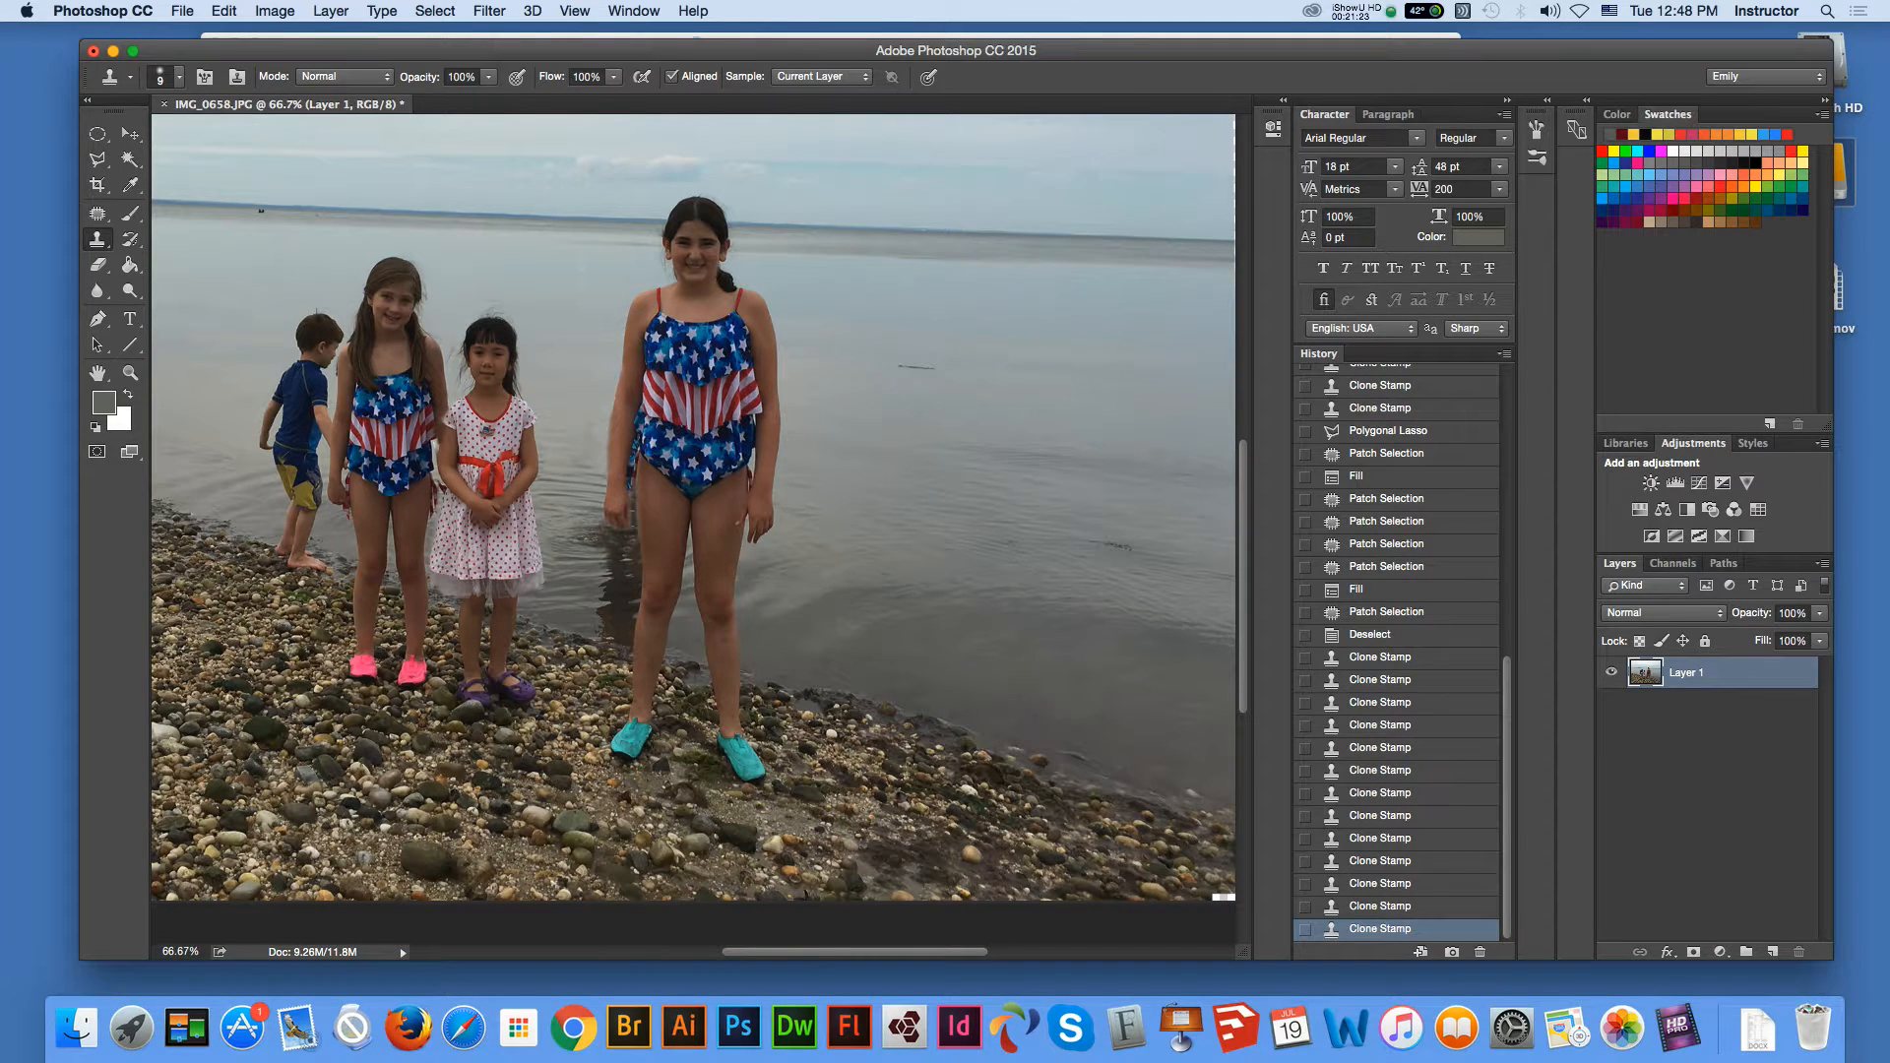
pyautogui.press('v')
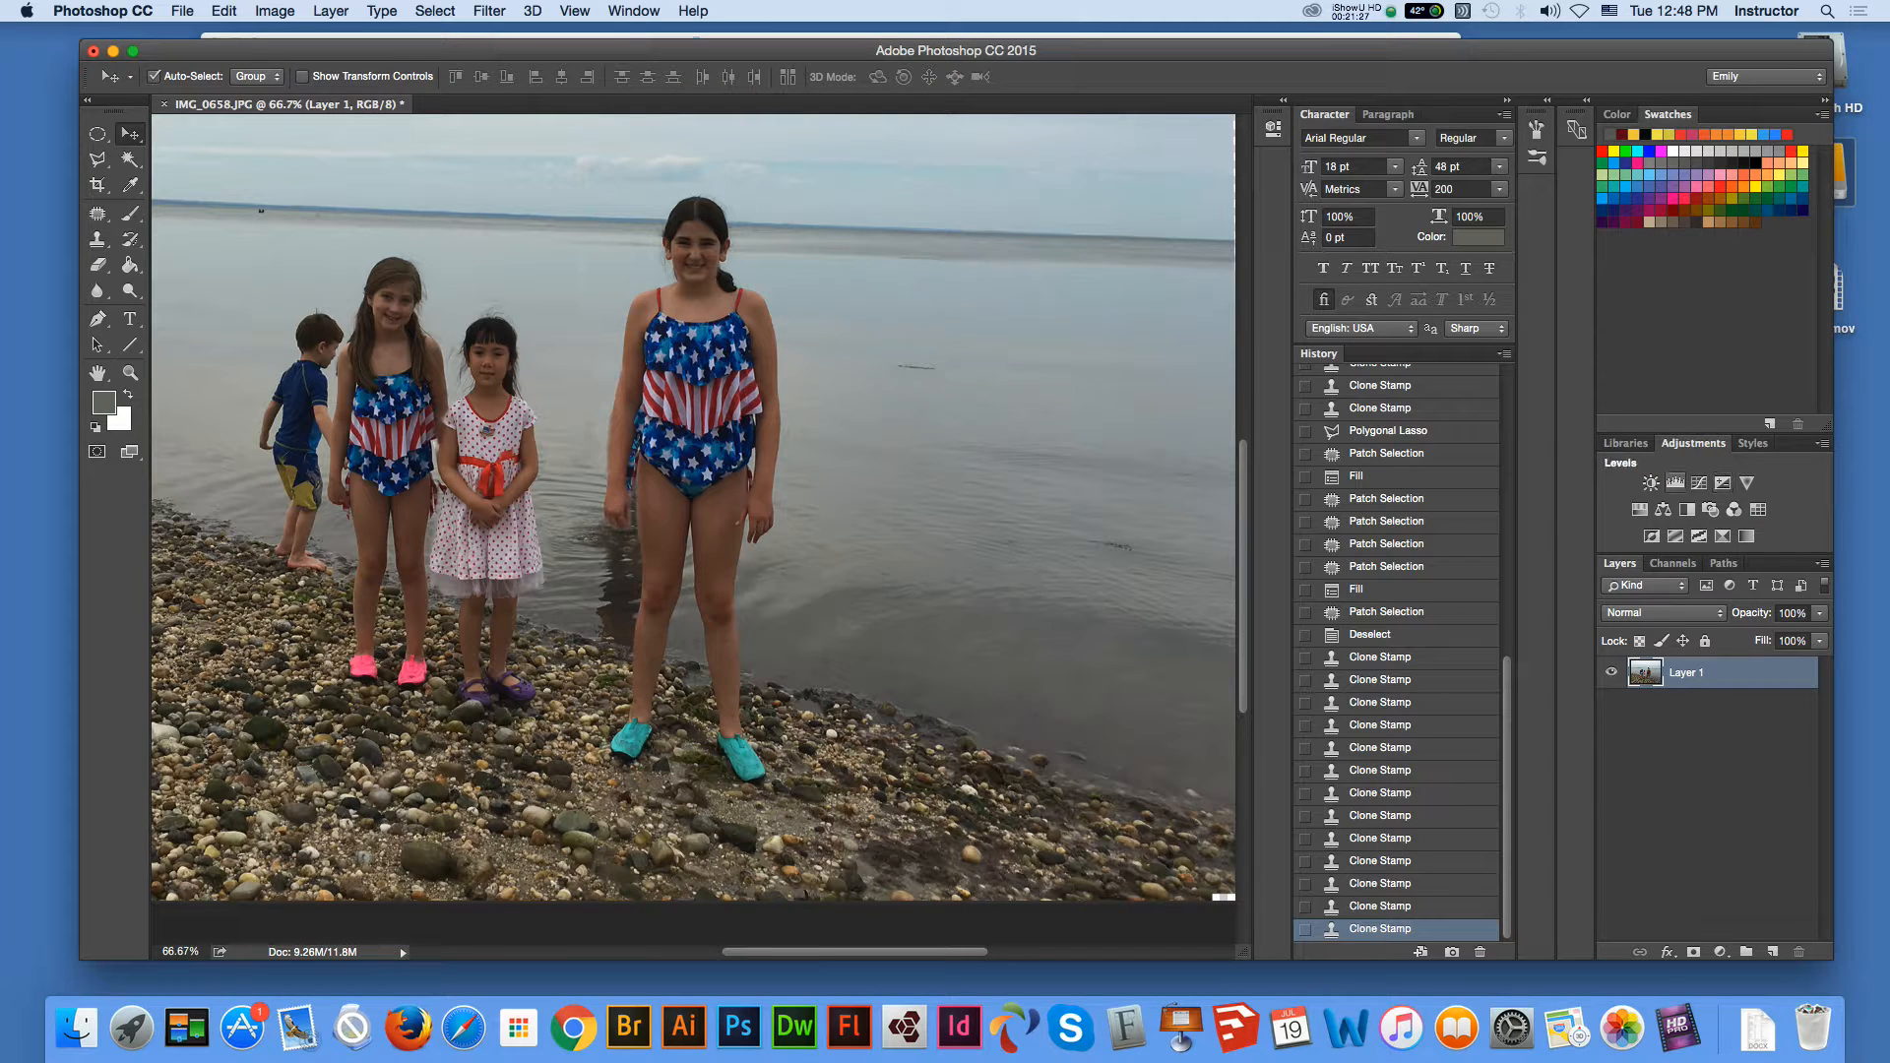
pyautogui.click(1674, 483)
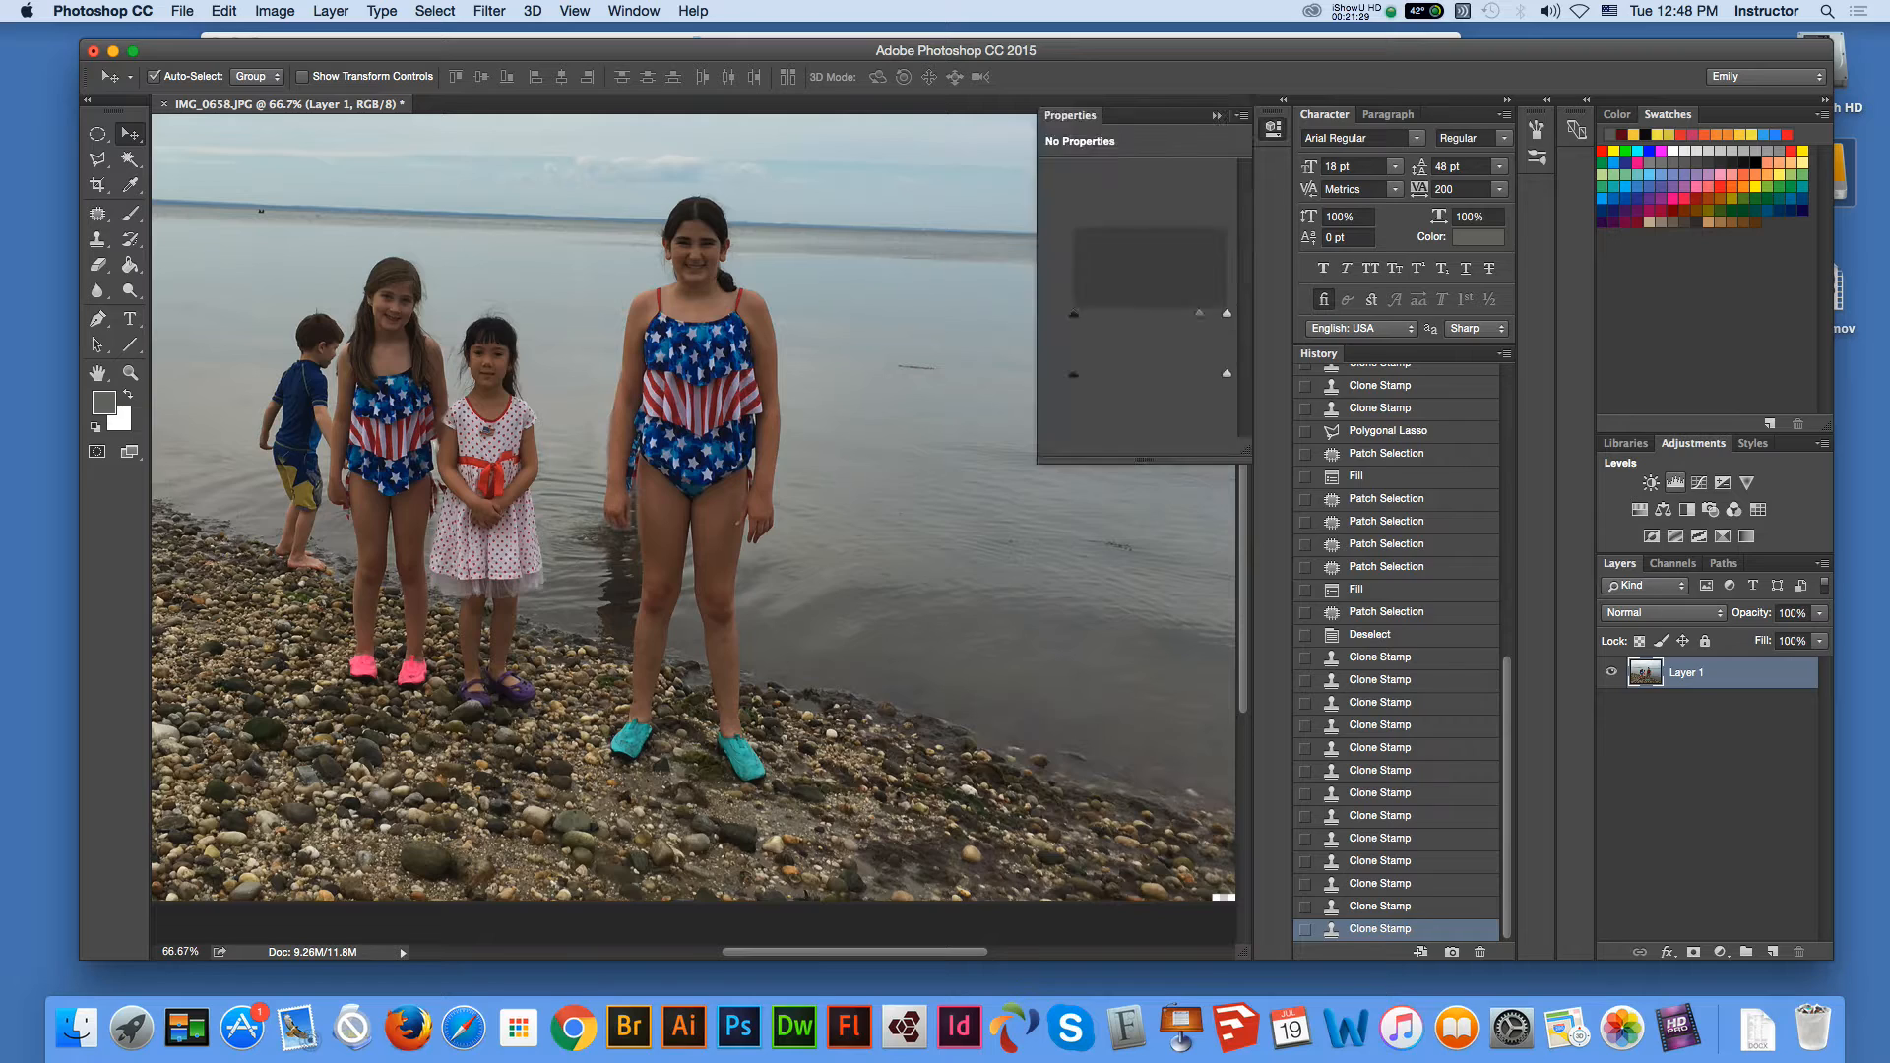
pyautogui.moveTo(1074, 314); pyautogui.dragTo(1219, 314)
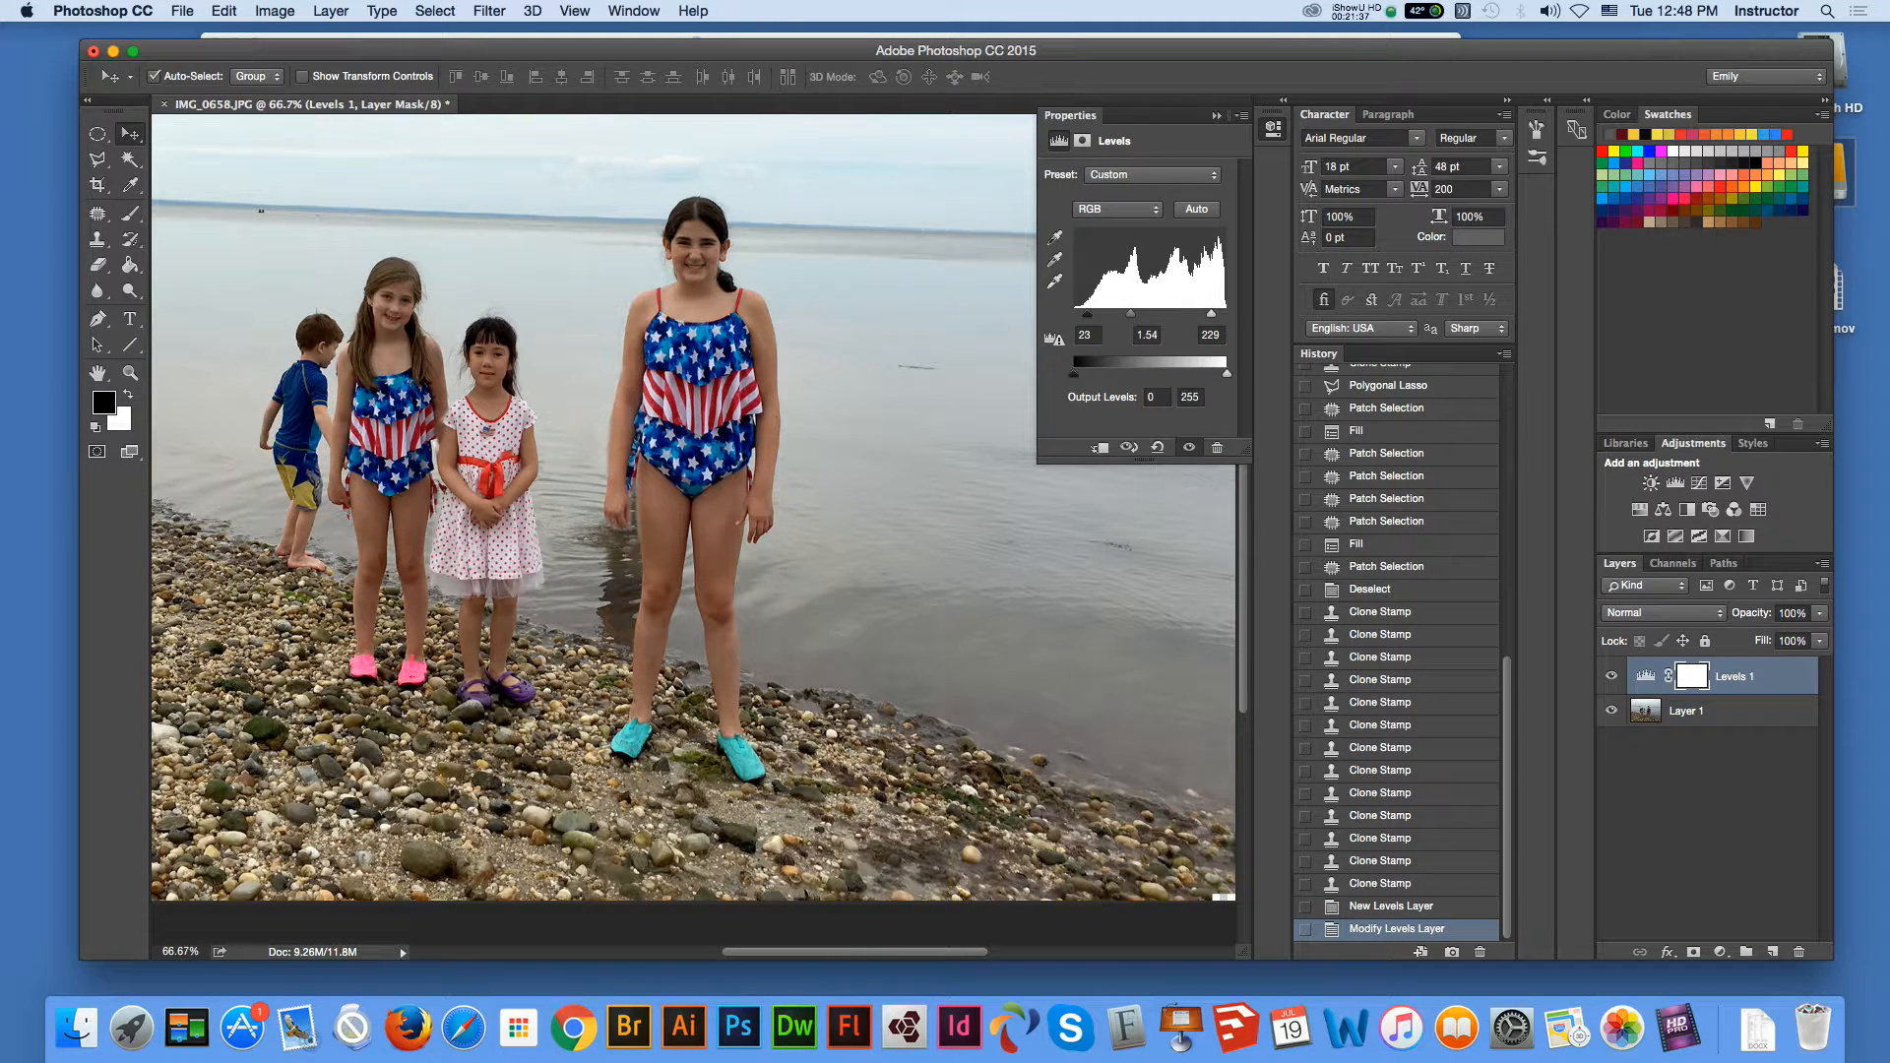
pyautogui.moveTo(1211, 314); pyautogui.dragTo(1209, 314)
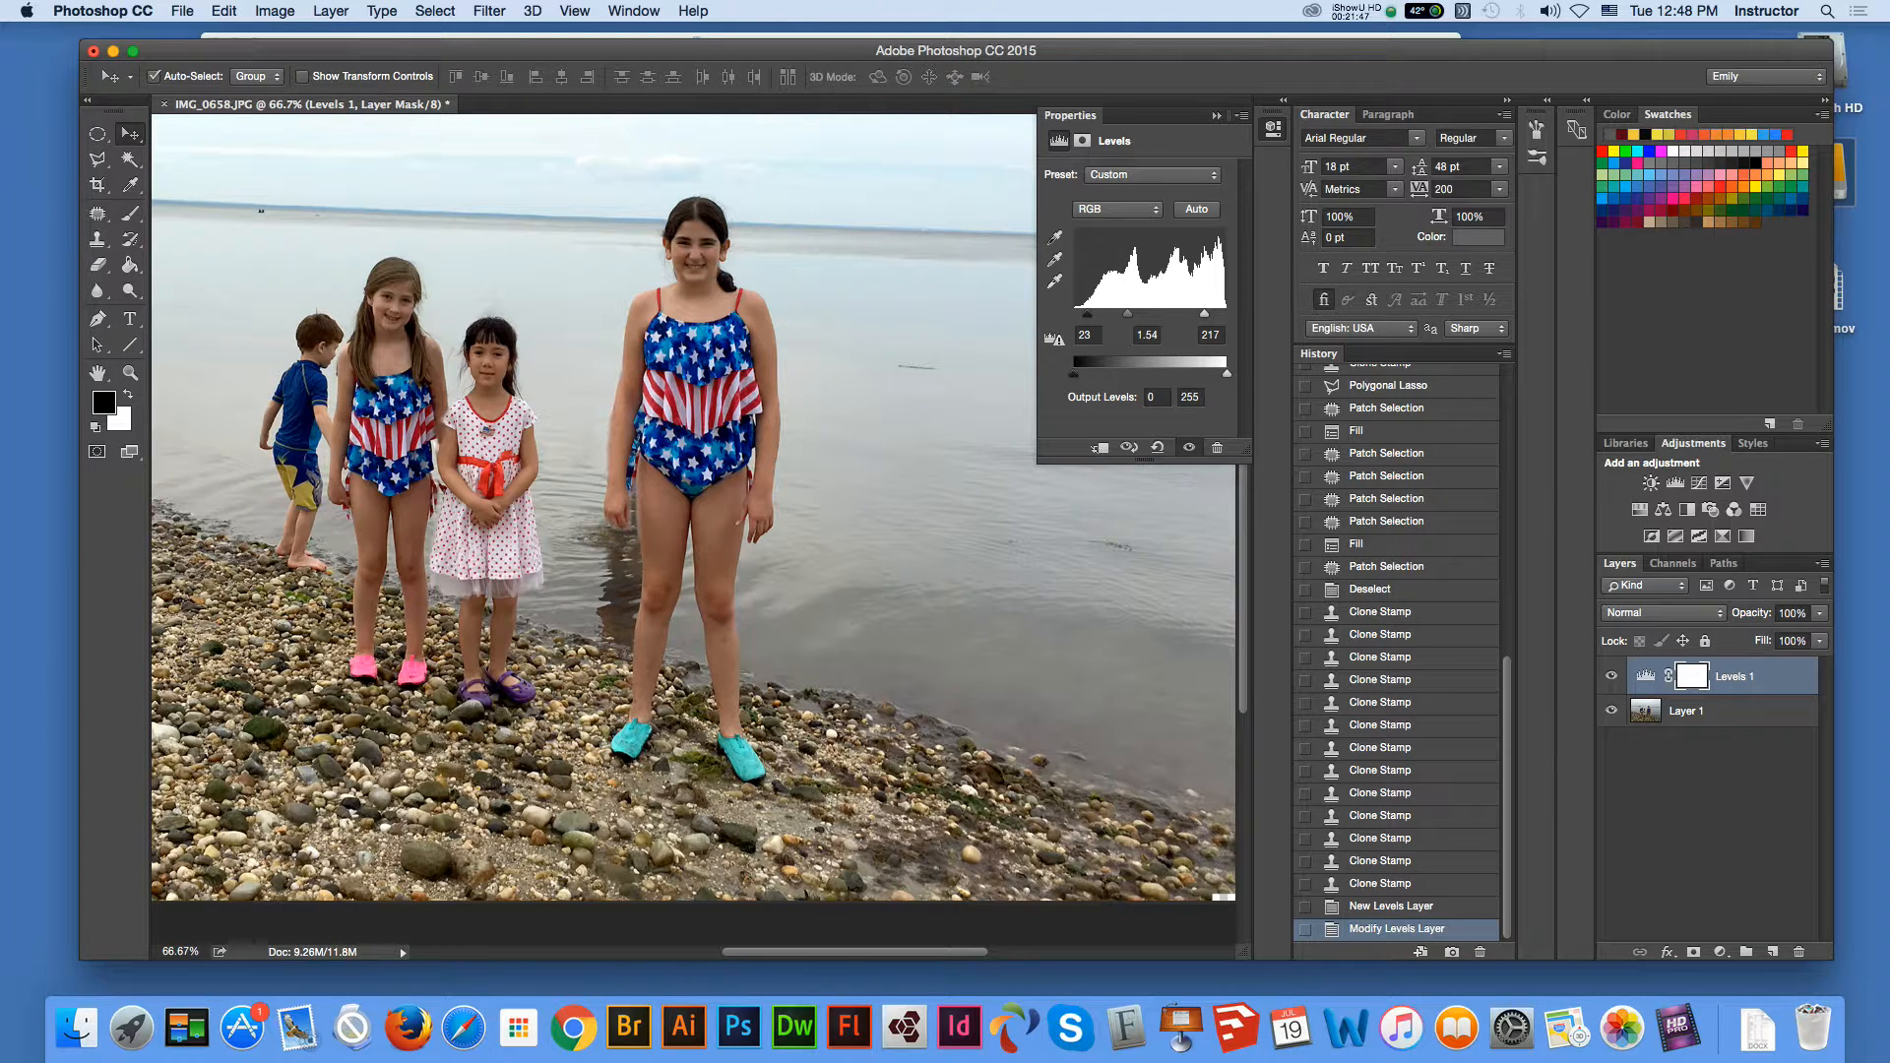
pyautogui.click(1216, 115)
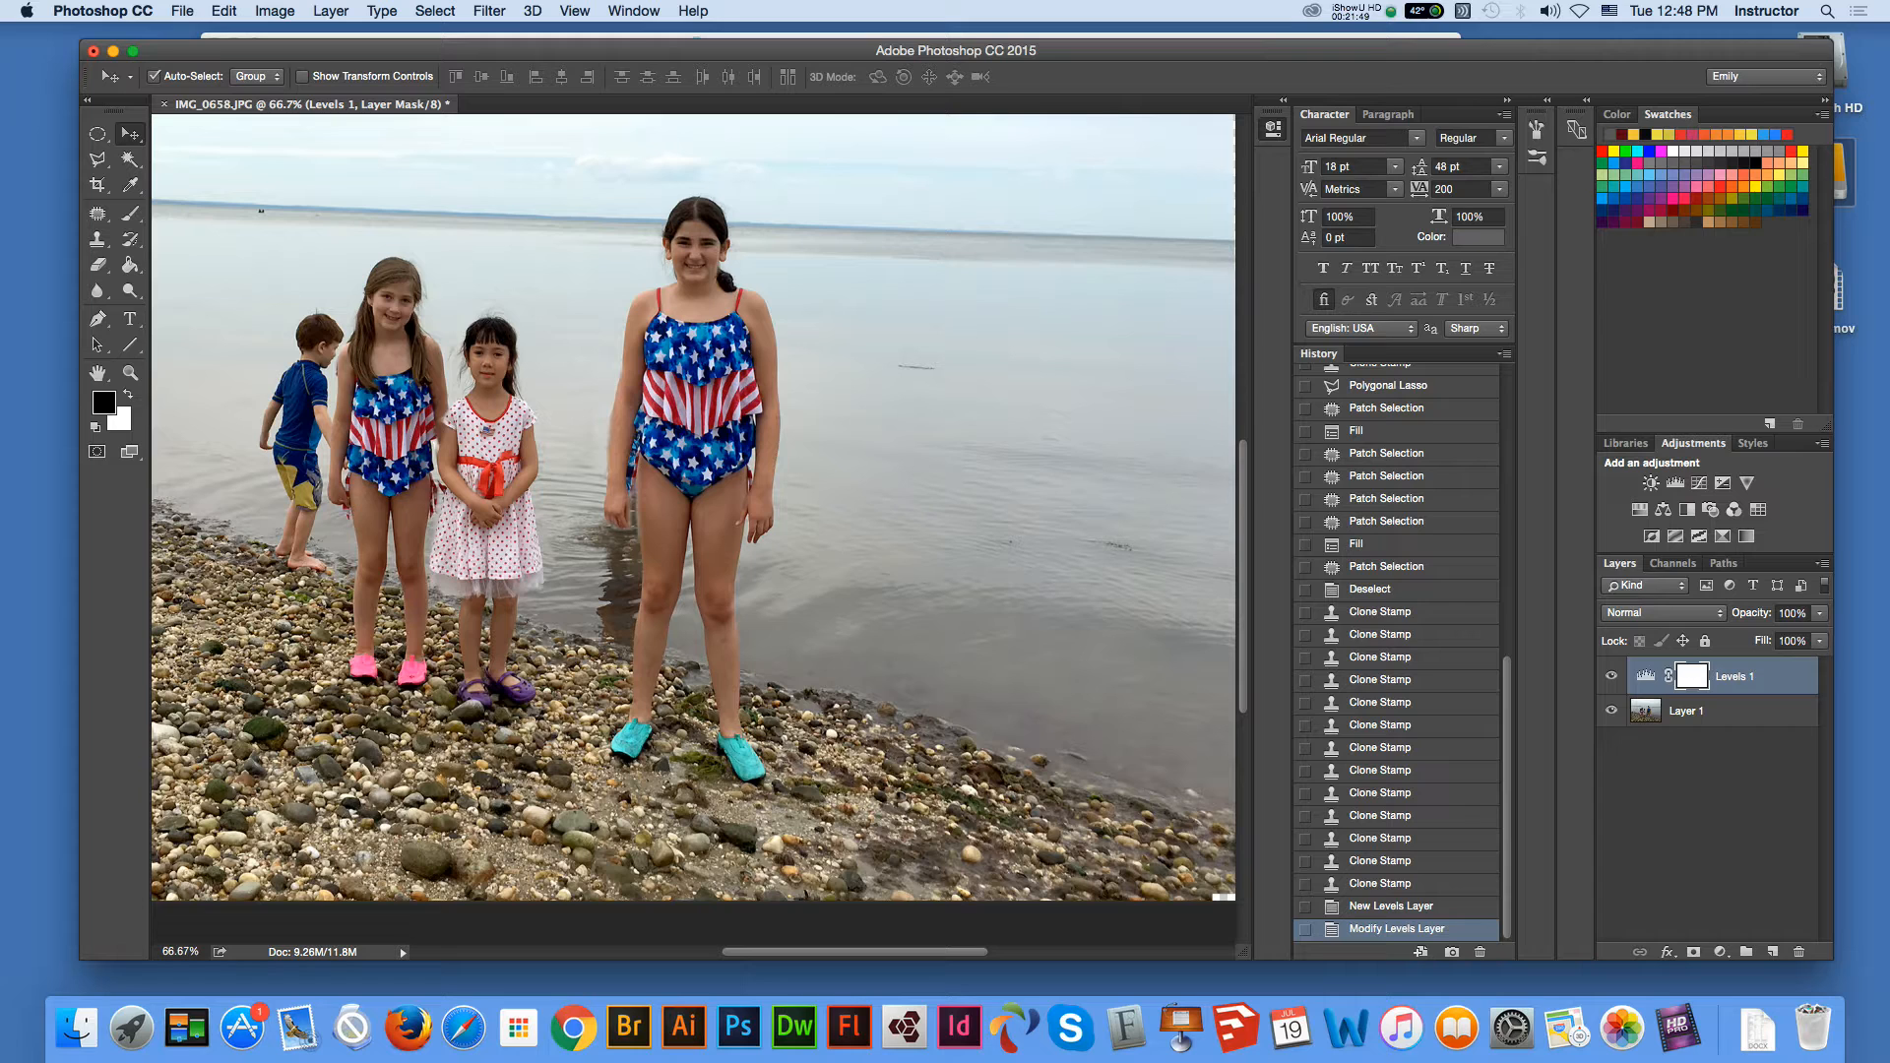
# Reopen the Levels adjustment layer's settings and set its midtone input level to 1.38.
pyautogui.click(1685, 710)
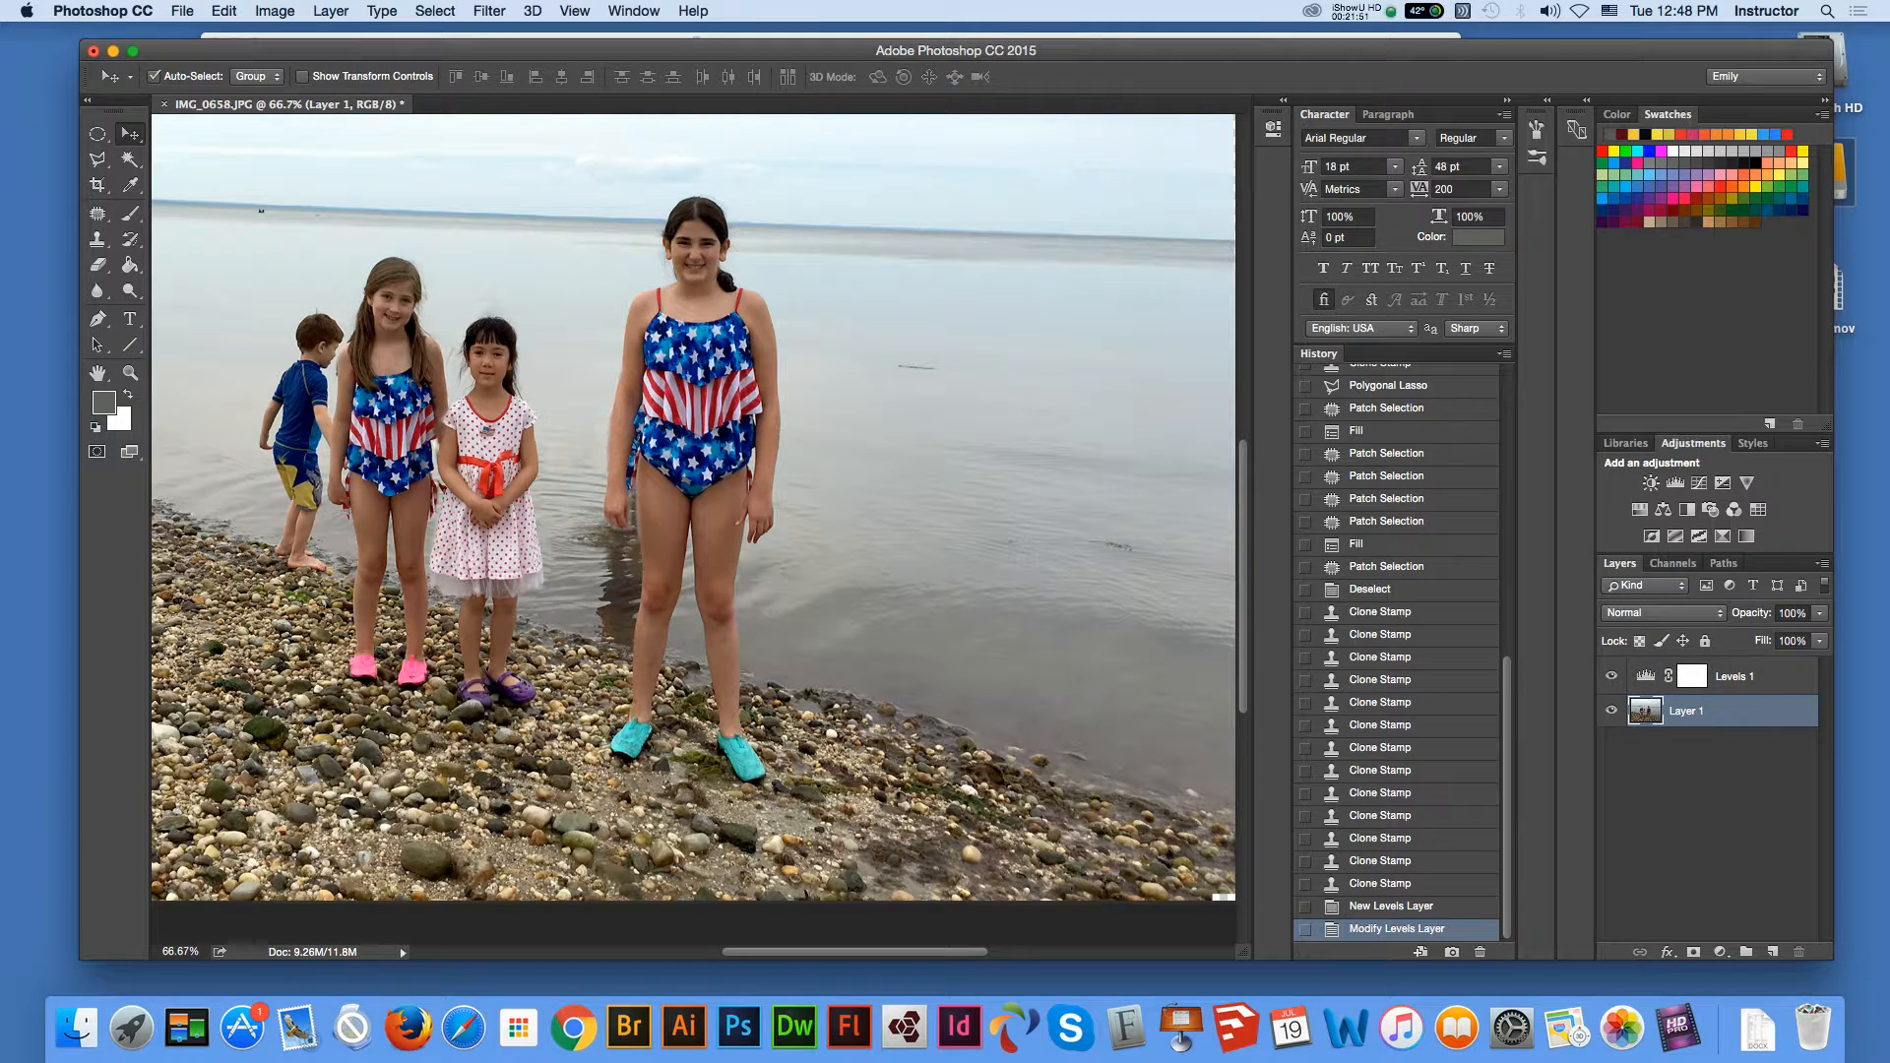
pyautogui.click(1735, 676)
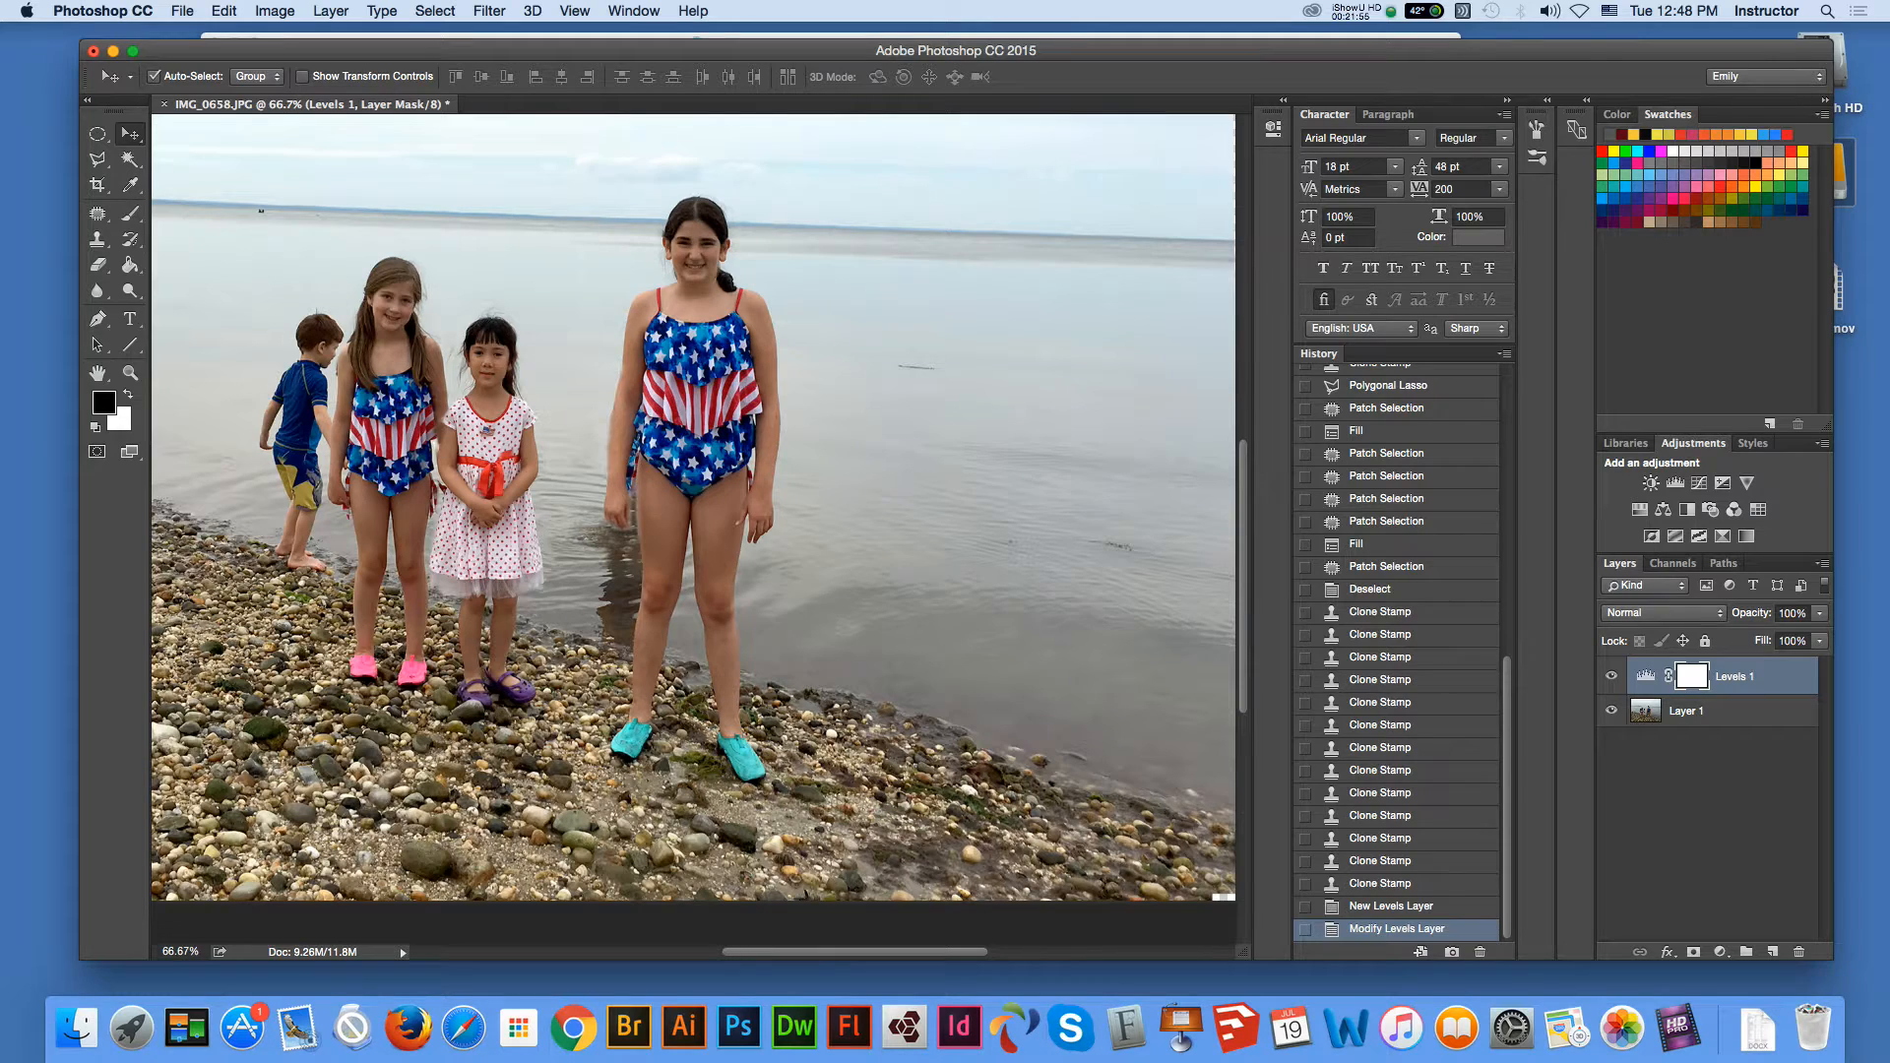
pyautogui.doubleClick(1646, 676)
pyautogui.moveTo(1127, 314); pyautogui.dragTo(1132, 314)
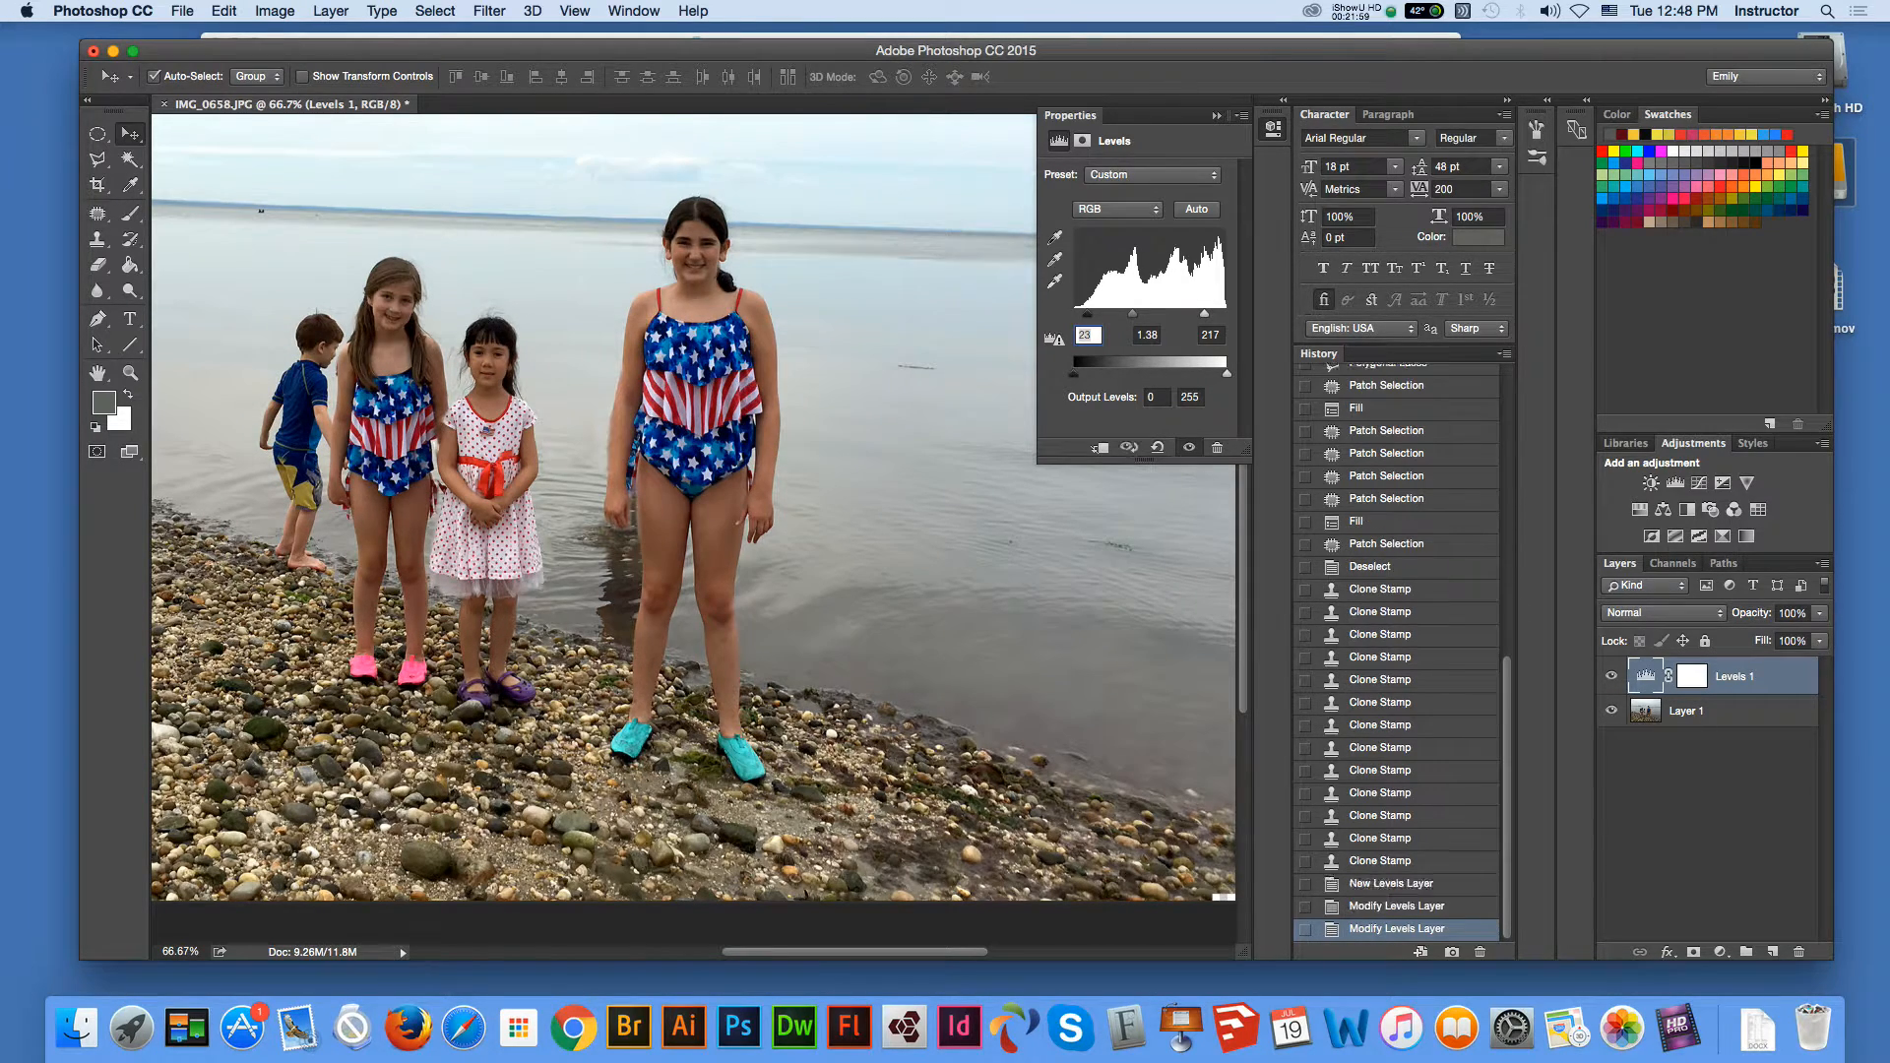
pyautogui.click(1686, 711)
pyautogui.click(1734, 676)
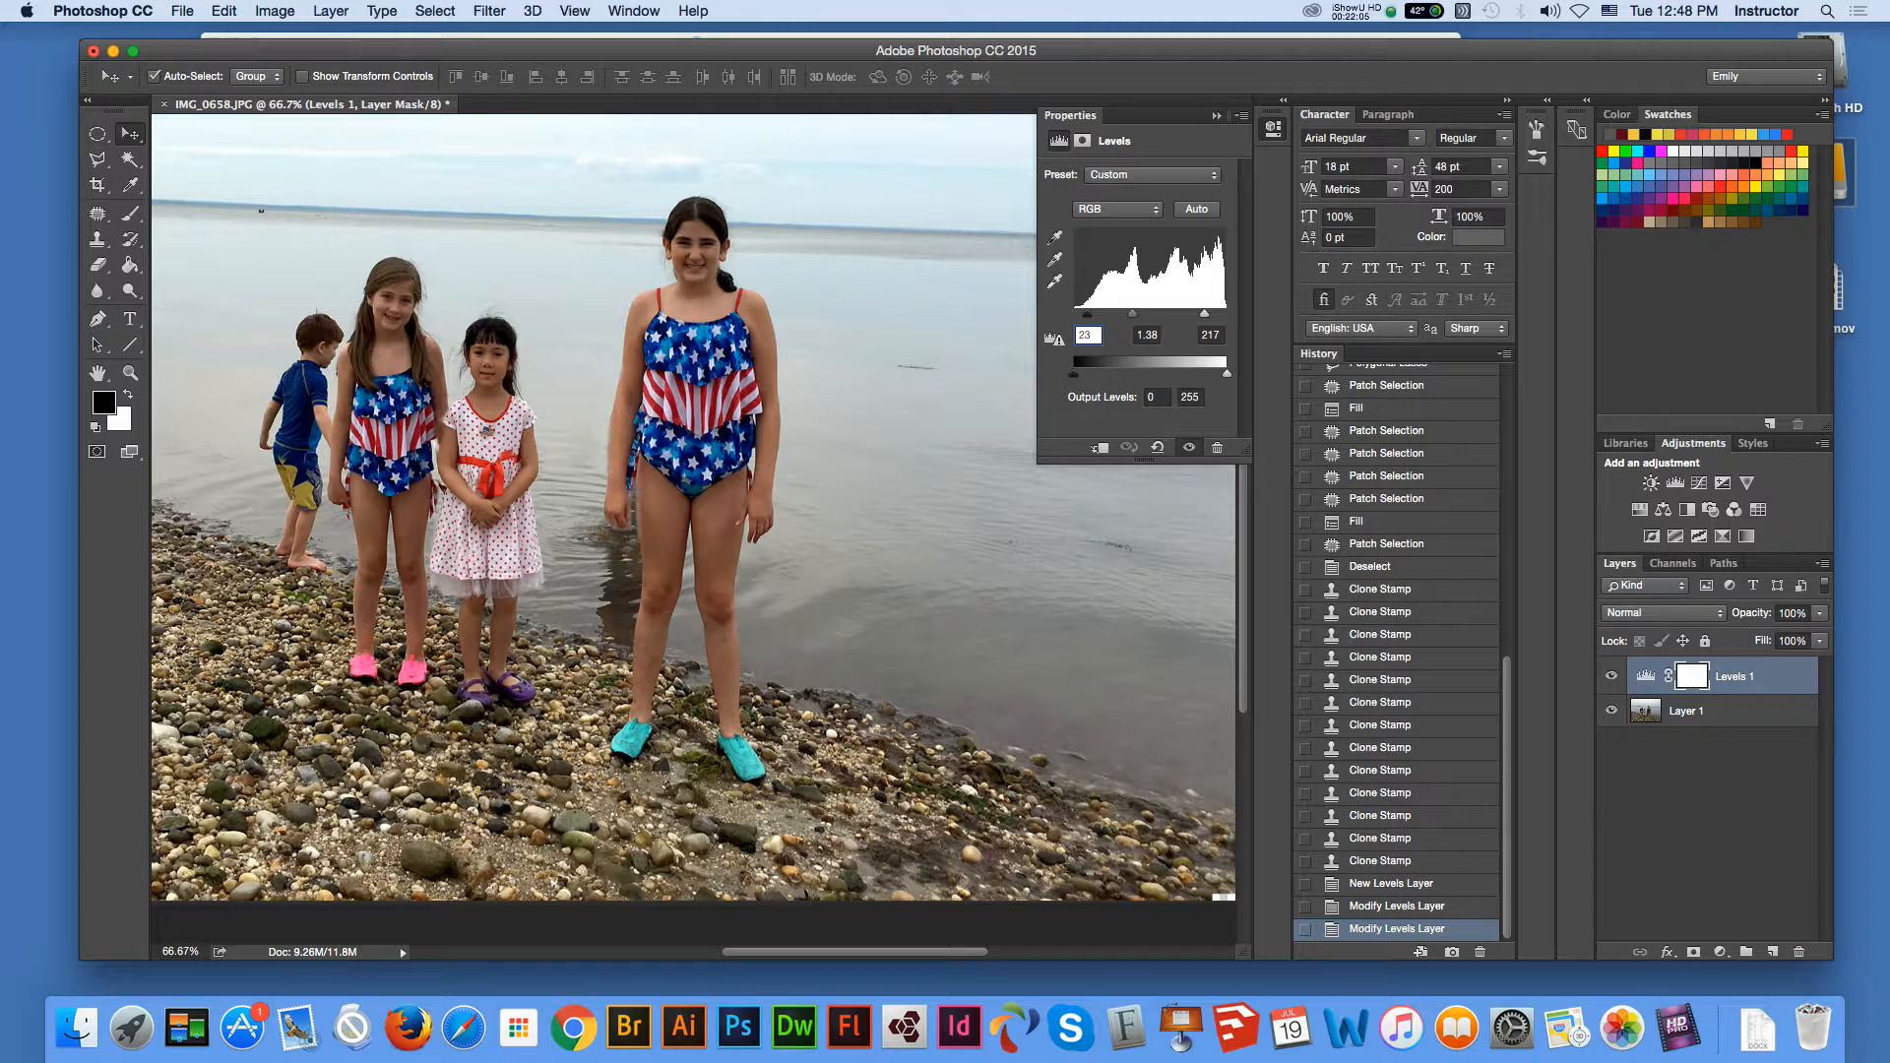
# Crop the photo to 7 x 5 in at 300 px/in, framing the four children closely and cutting off the empty edges.
pyautogui.click(1686, 711)
pyautogui.press('super+minus')
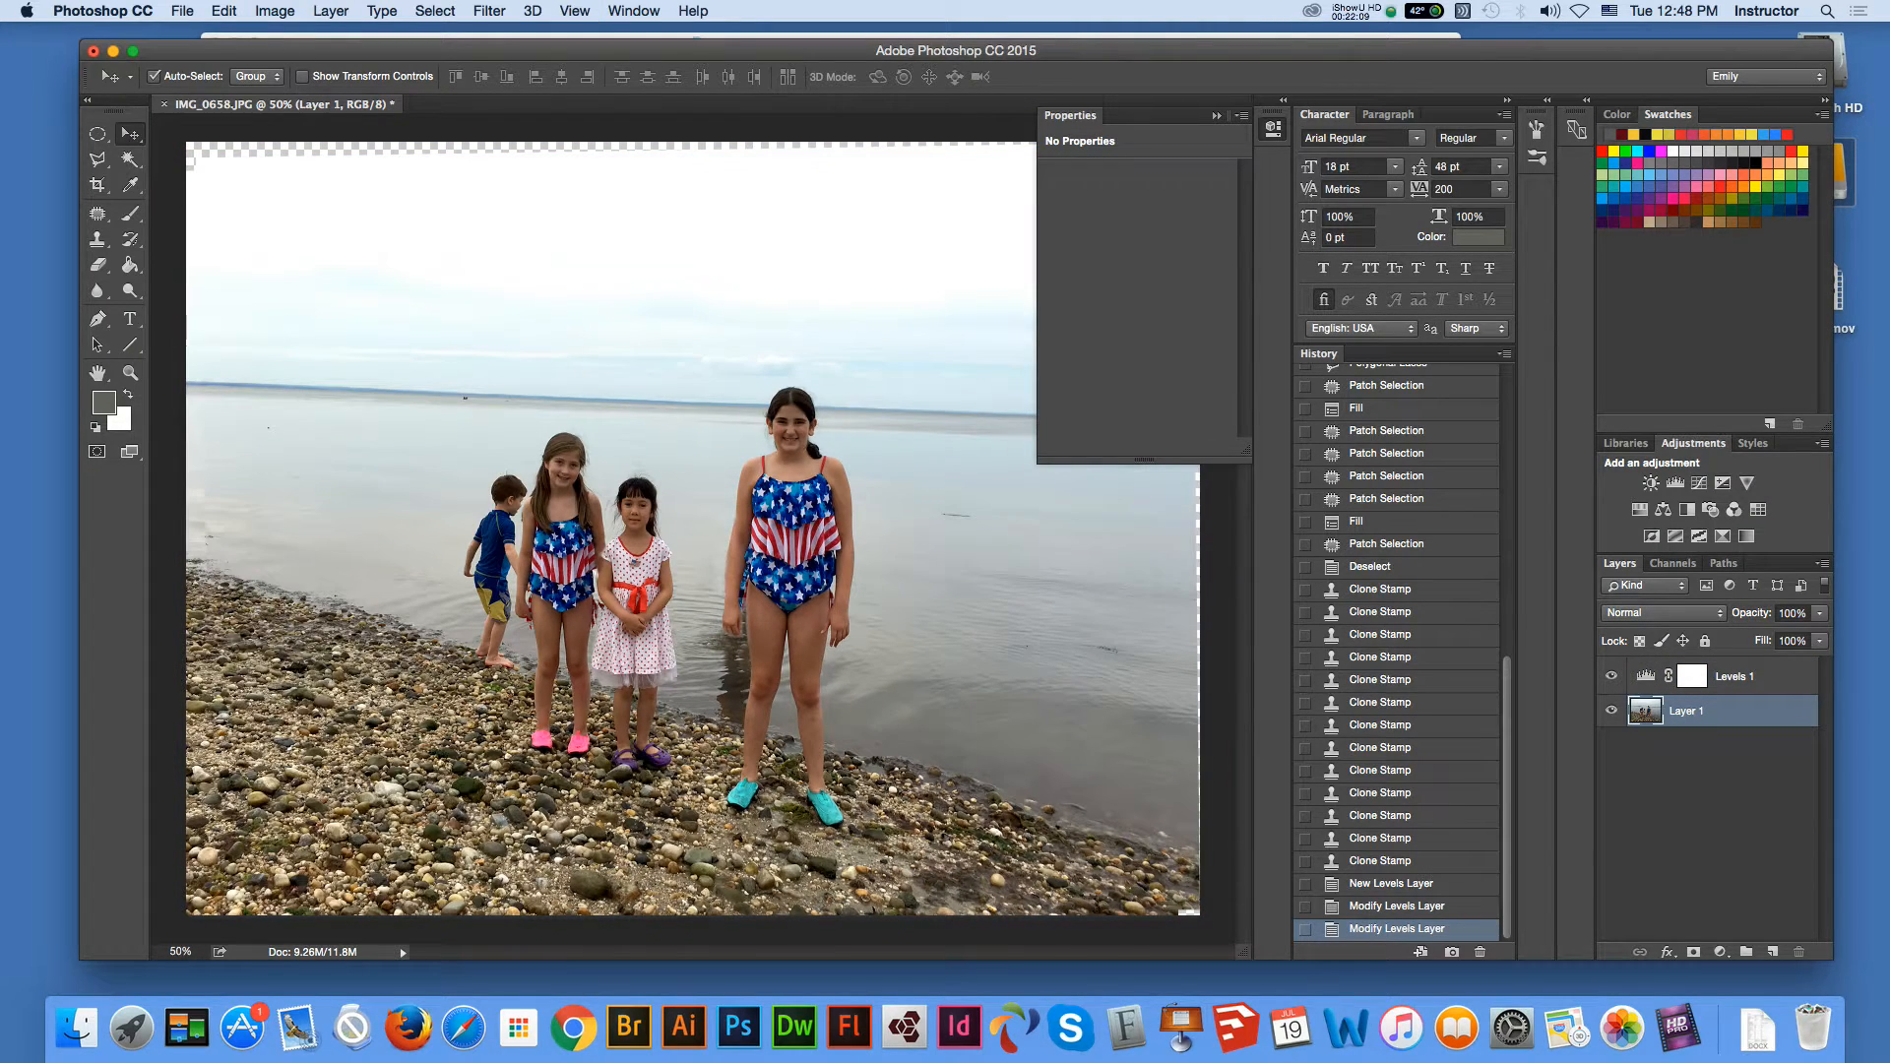
pyautogui.click(1217, 115)
pyautogui.press('c')
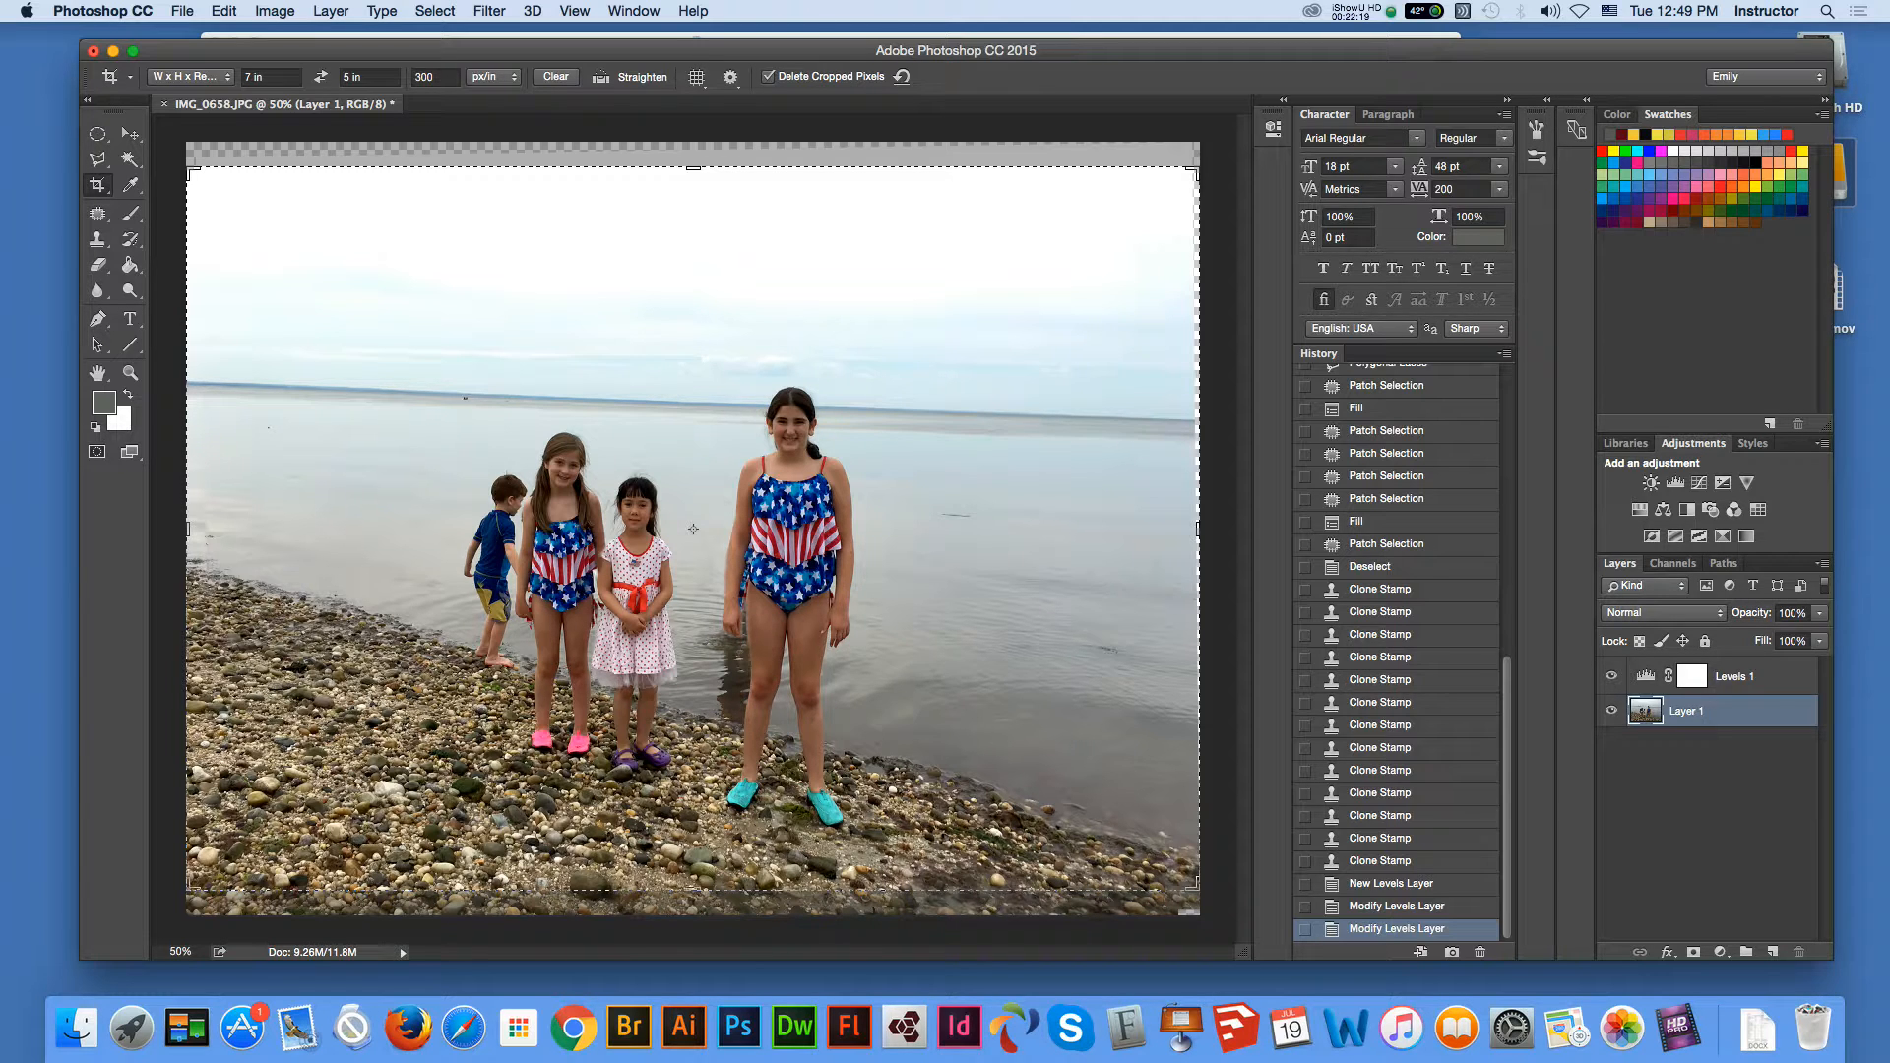
pyautogui.moveTo(189, 169); pyautogui.dragTo(243, 208)
pyautogui.moveTo(1144, 850); pyautogui.dragTo(1083, 834)
pyautogui.moveTo(971, 690)
pyautogui.mouseDown()
pyautogui.moveTo(955, 716)
pyautogui.moveTo(950, 660)
pyautogui.mouseUp()
pyautogui.moveTo(1091, 814); pyautogui.dragTo(1077, 803)
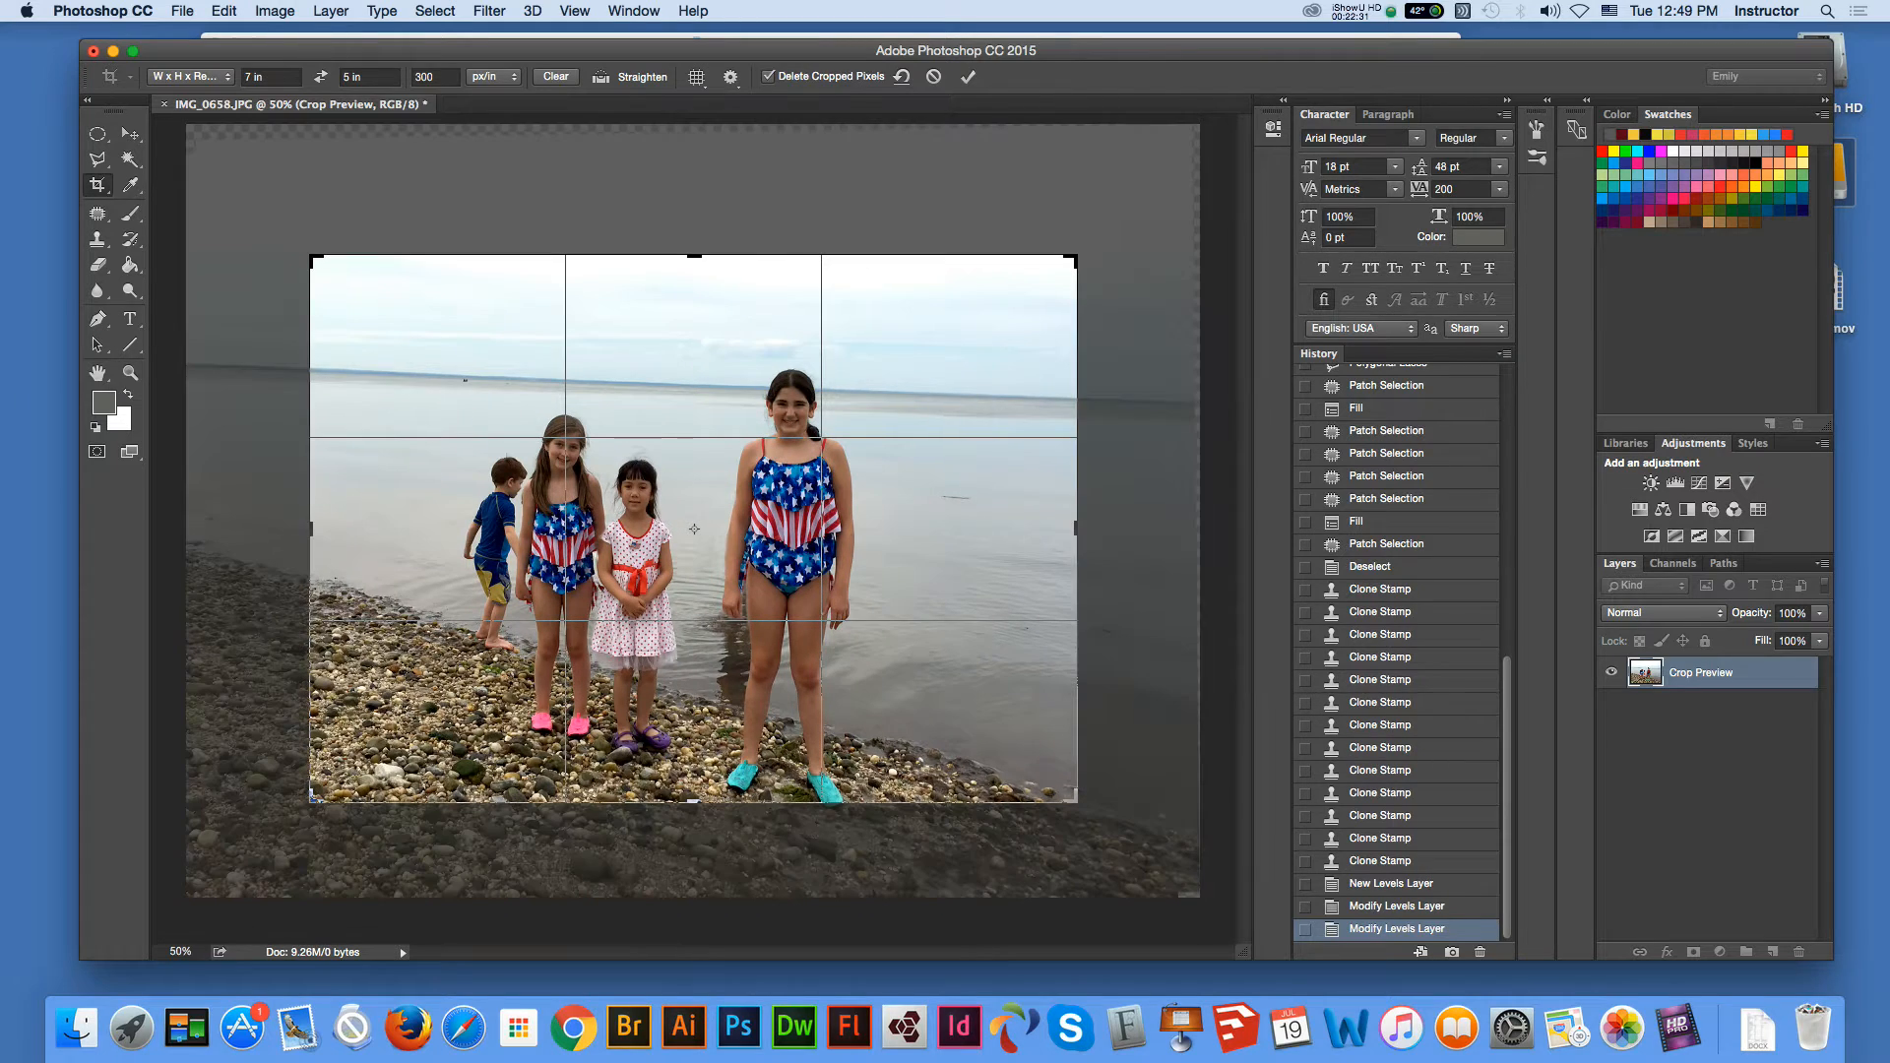
pyautogui.moveTo(695, 528); pyautogui.dragTo(693, 530)
pyautogui.press('Return')
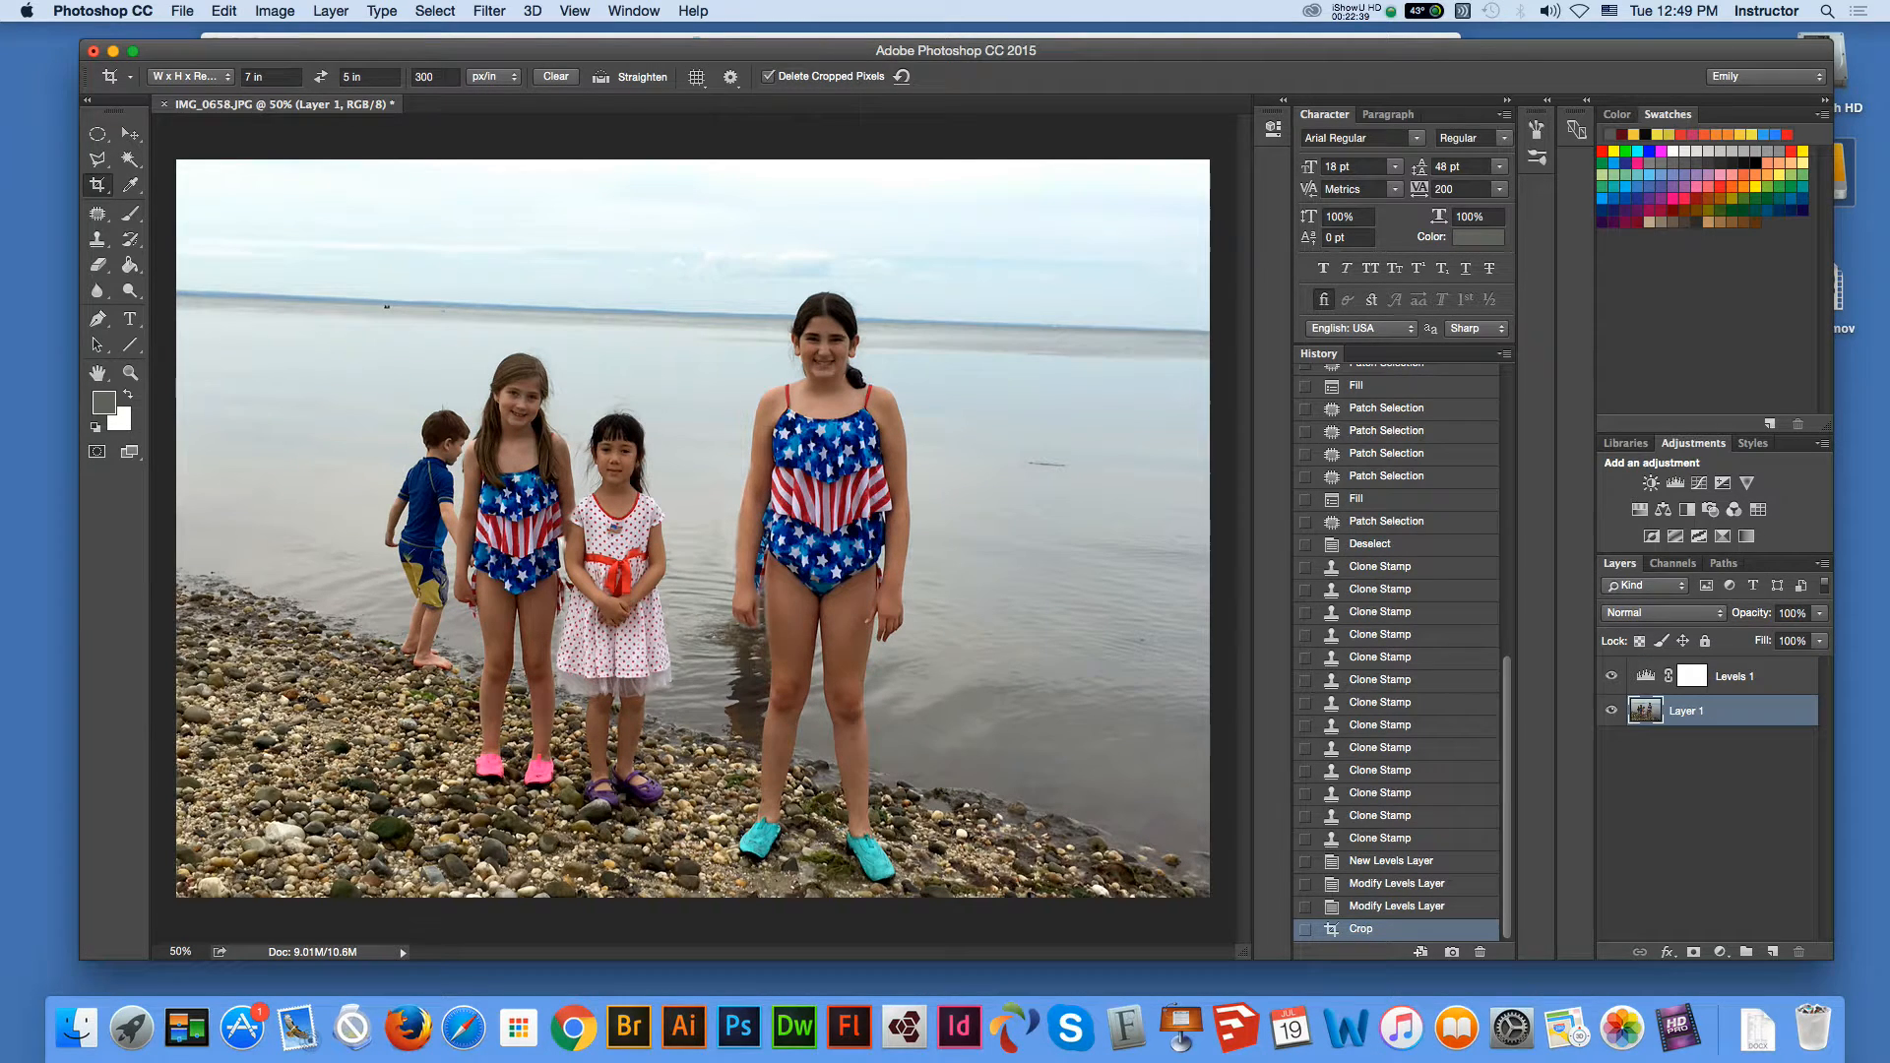
# Save a JPEG copy of the merged photo as combine_family2.jpg in the familyphoto_combine two folder, and leave no layer selected.
pyautogui.click(182, 11)
pyautogui.click(210, 214)
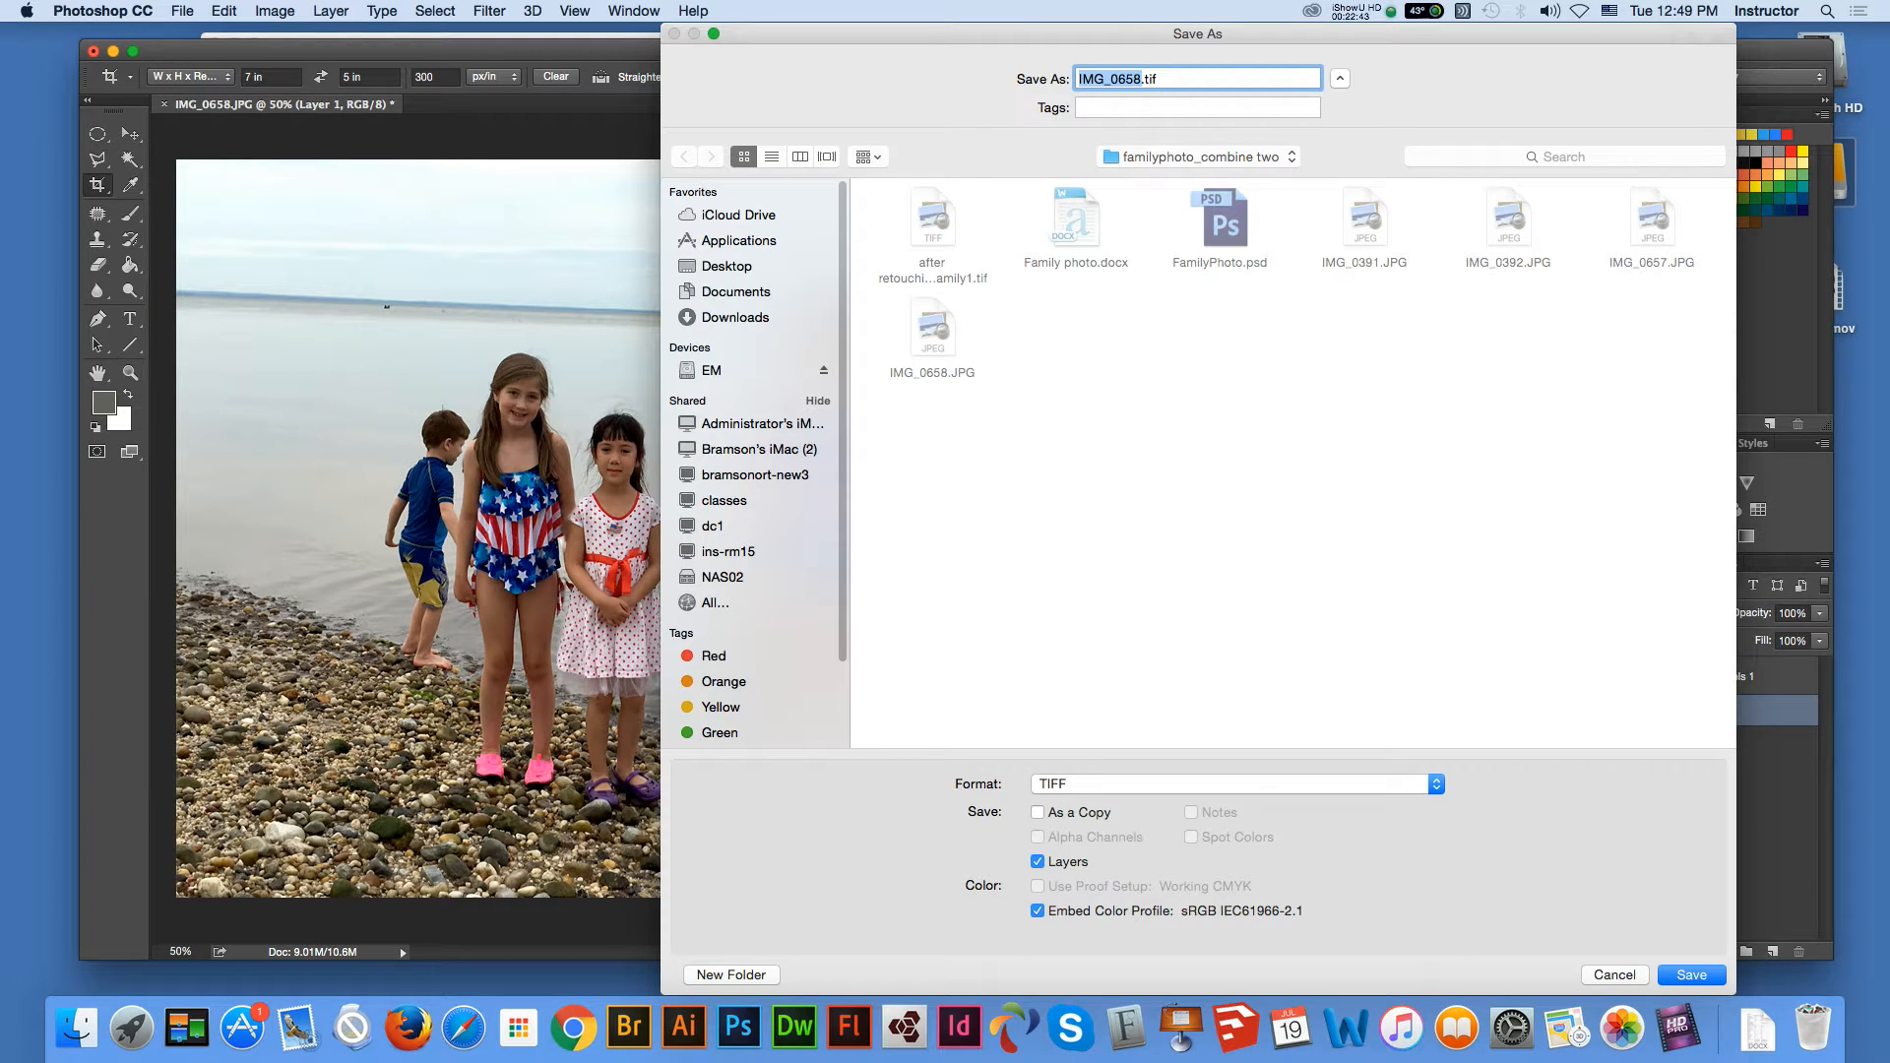
pyautogui.click(1238, 783)
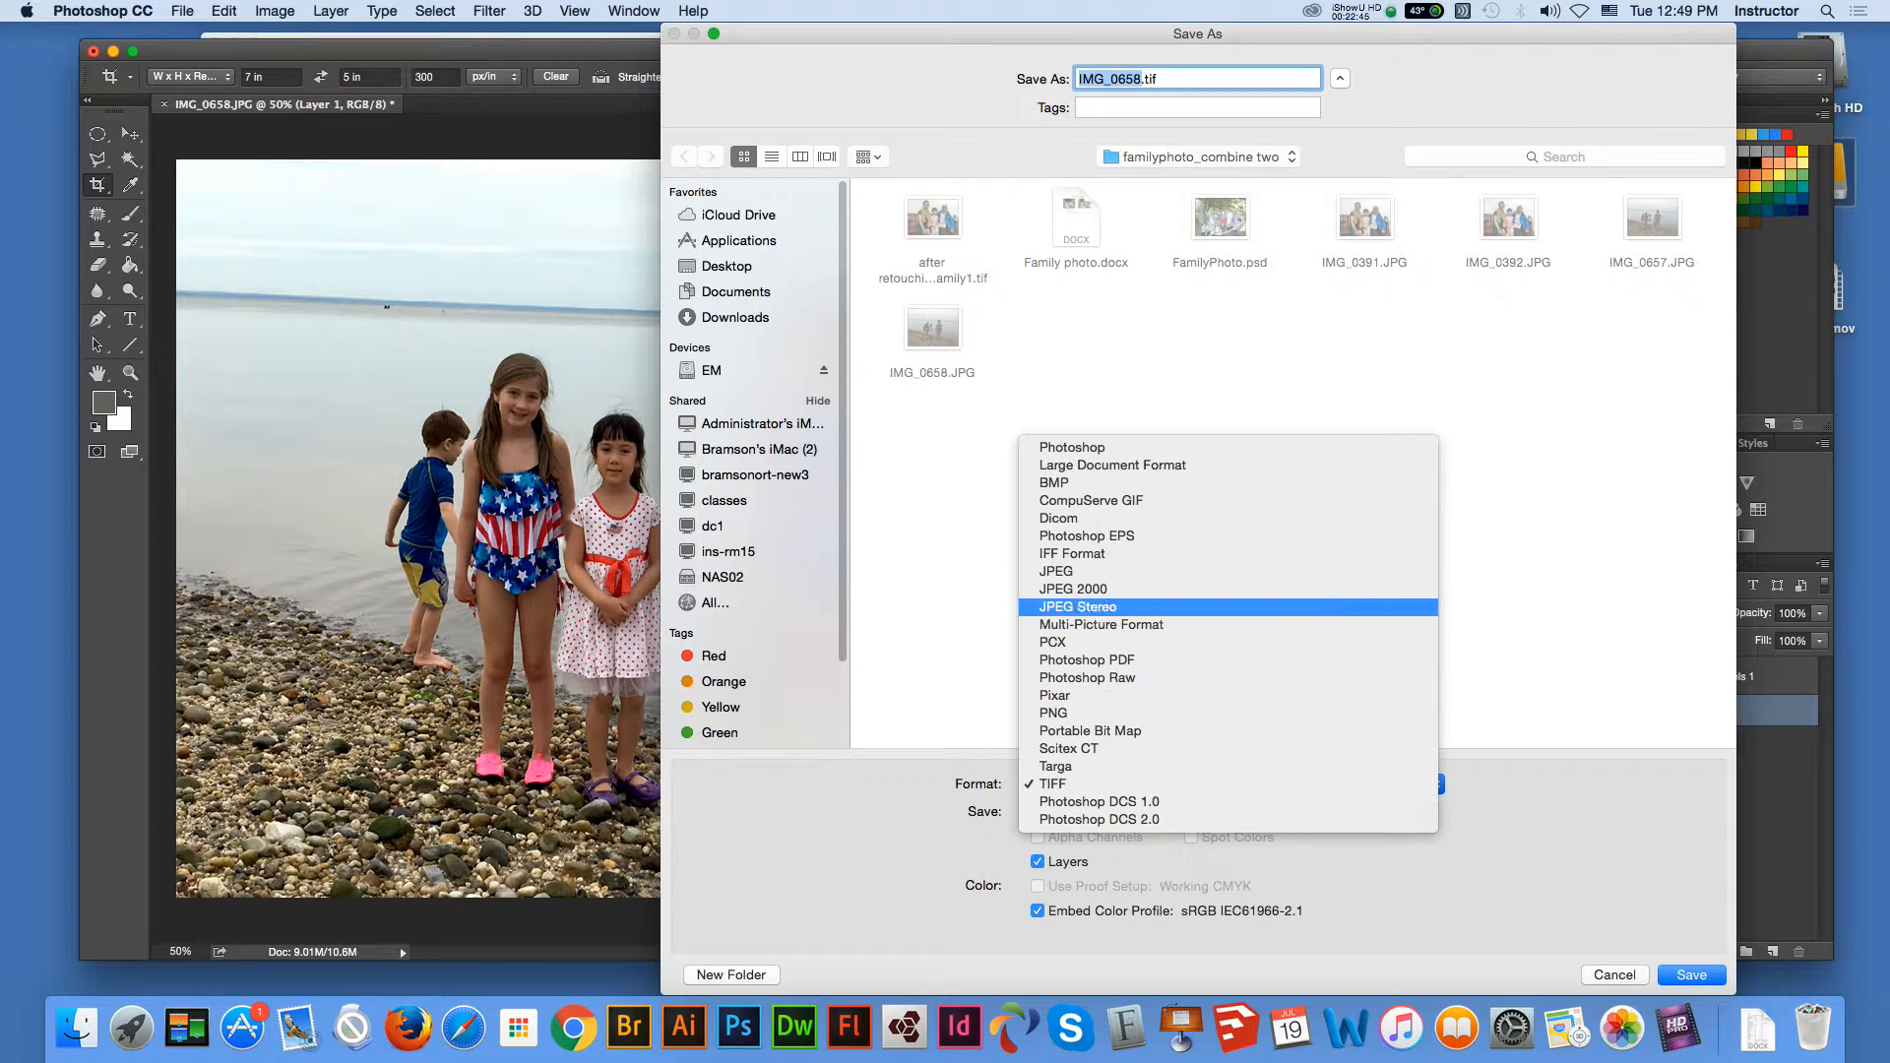
pyautogui.click(1056, 571)
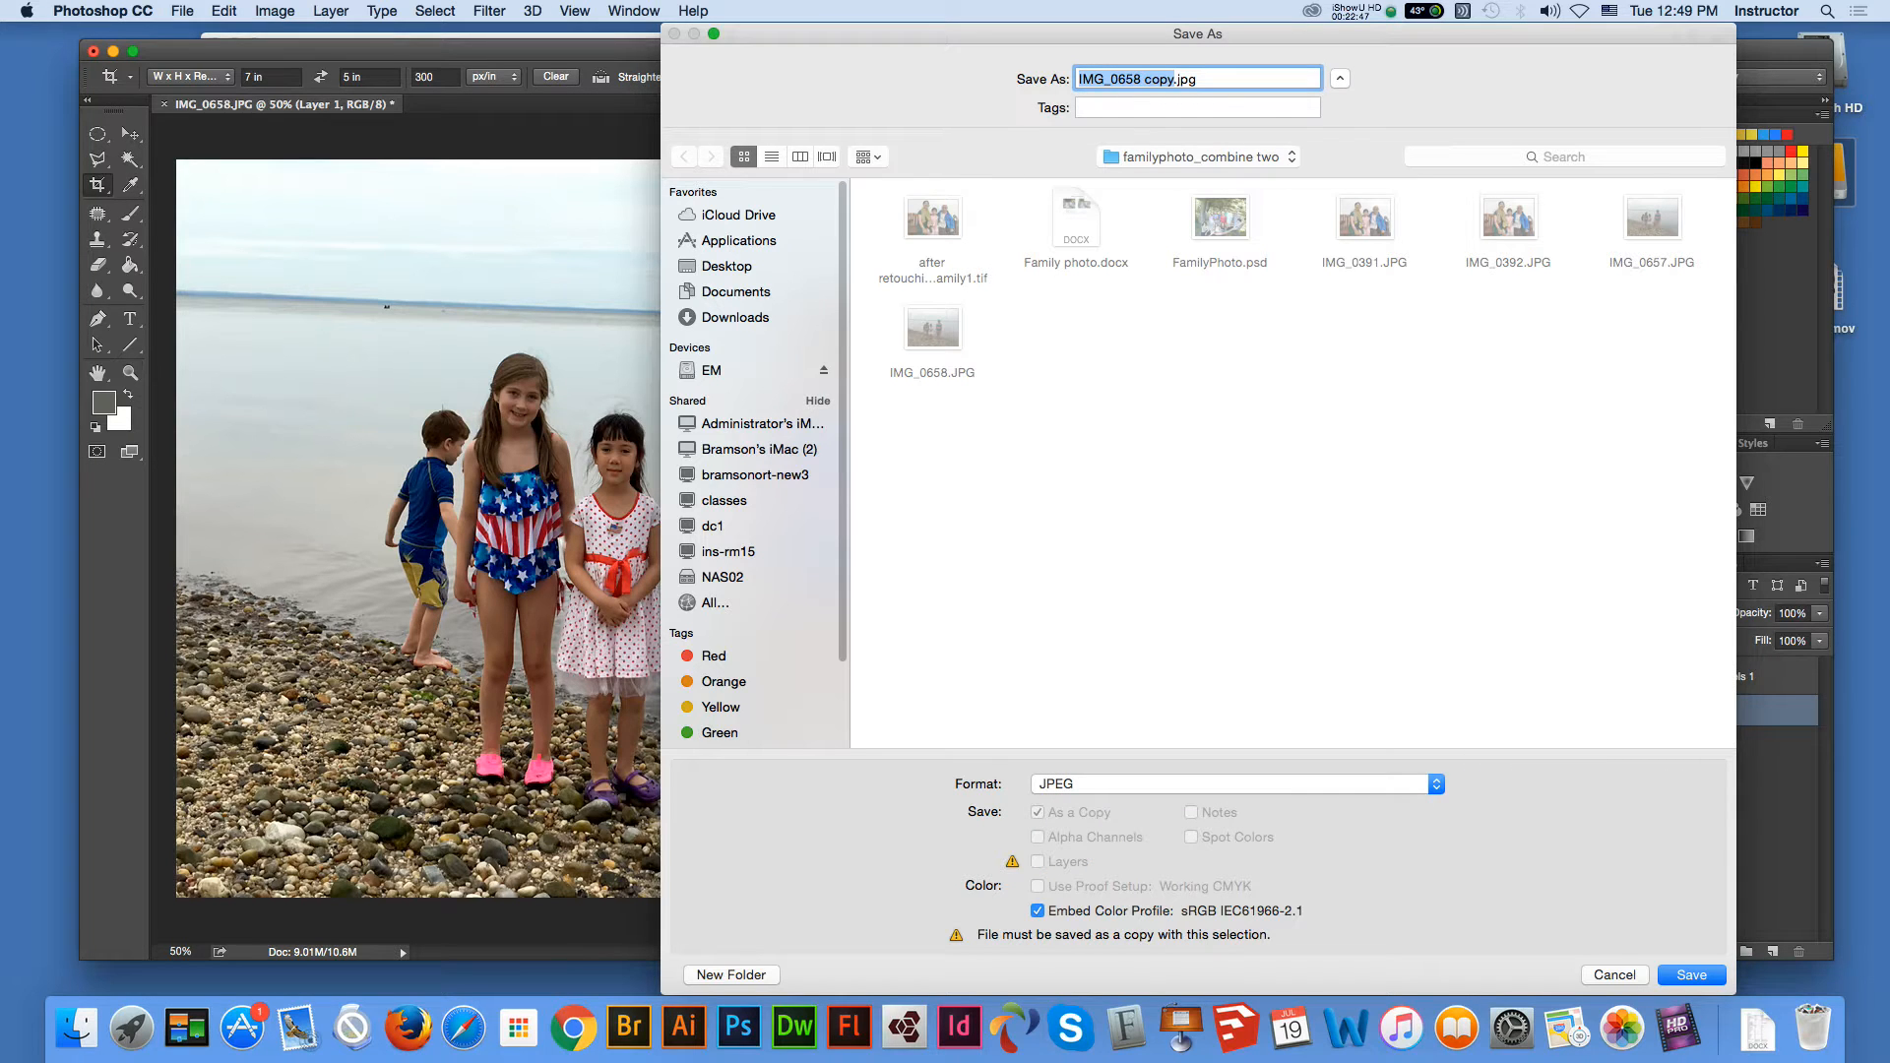
pyautogui.write('com')
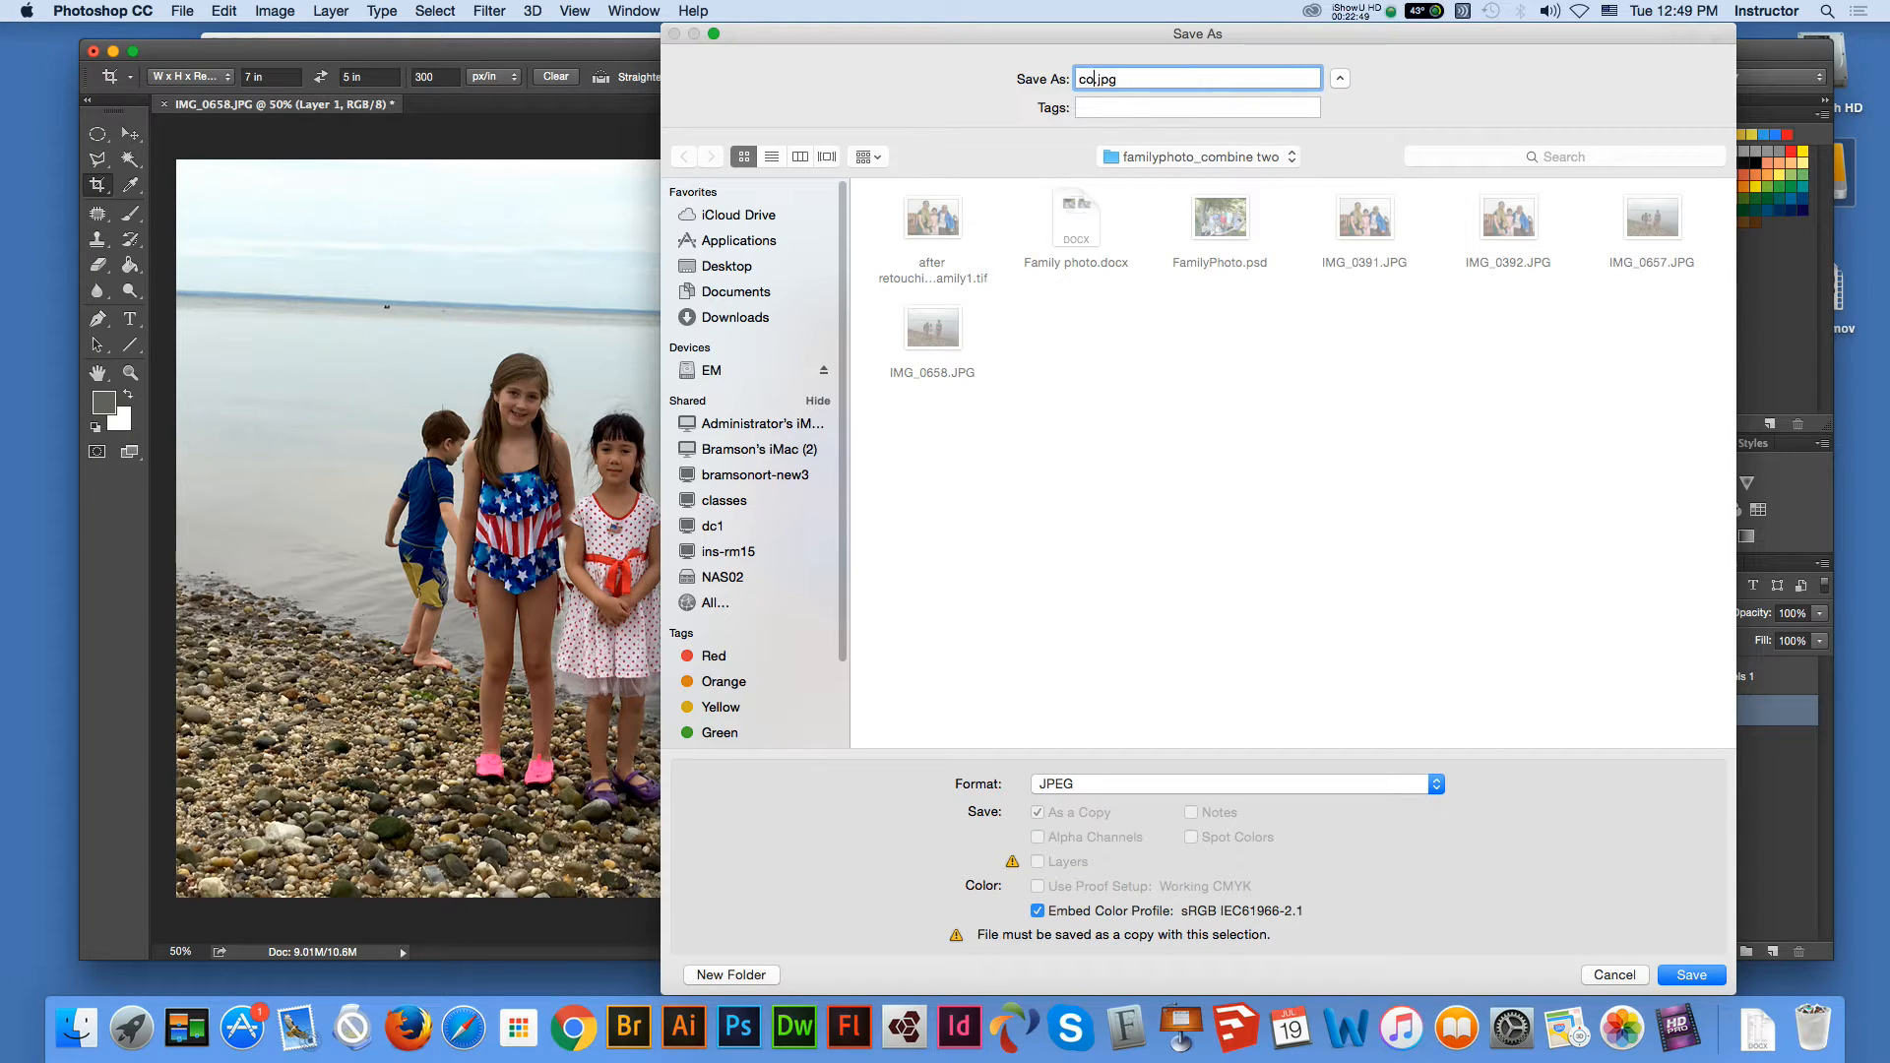
pyautogui.write('bine')
pyautogui.write('_family2')
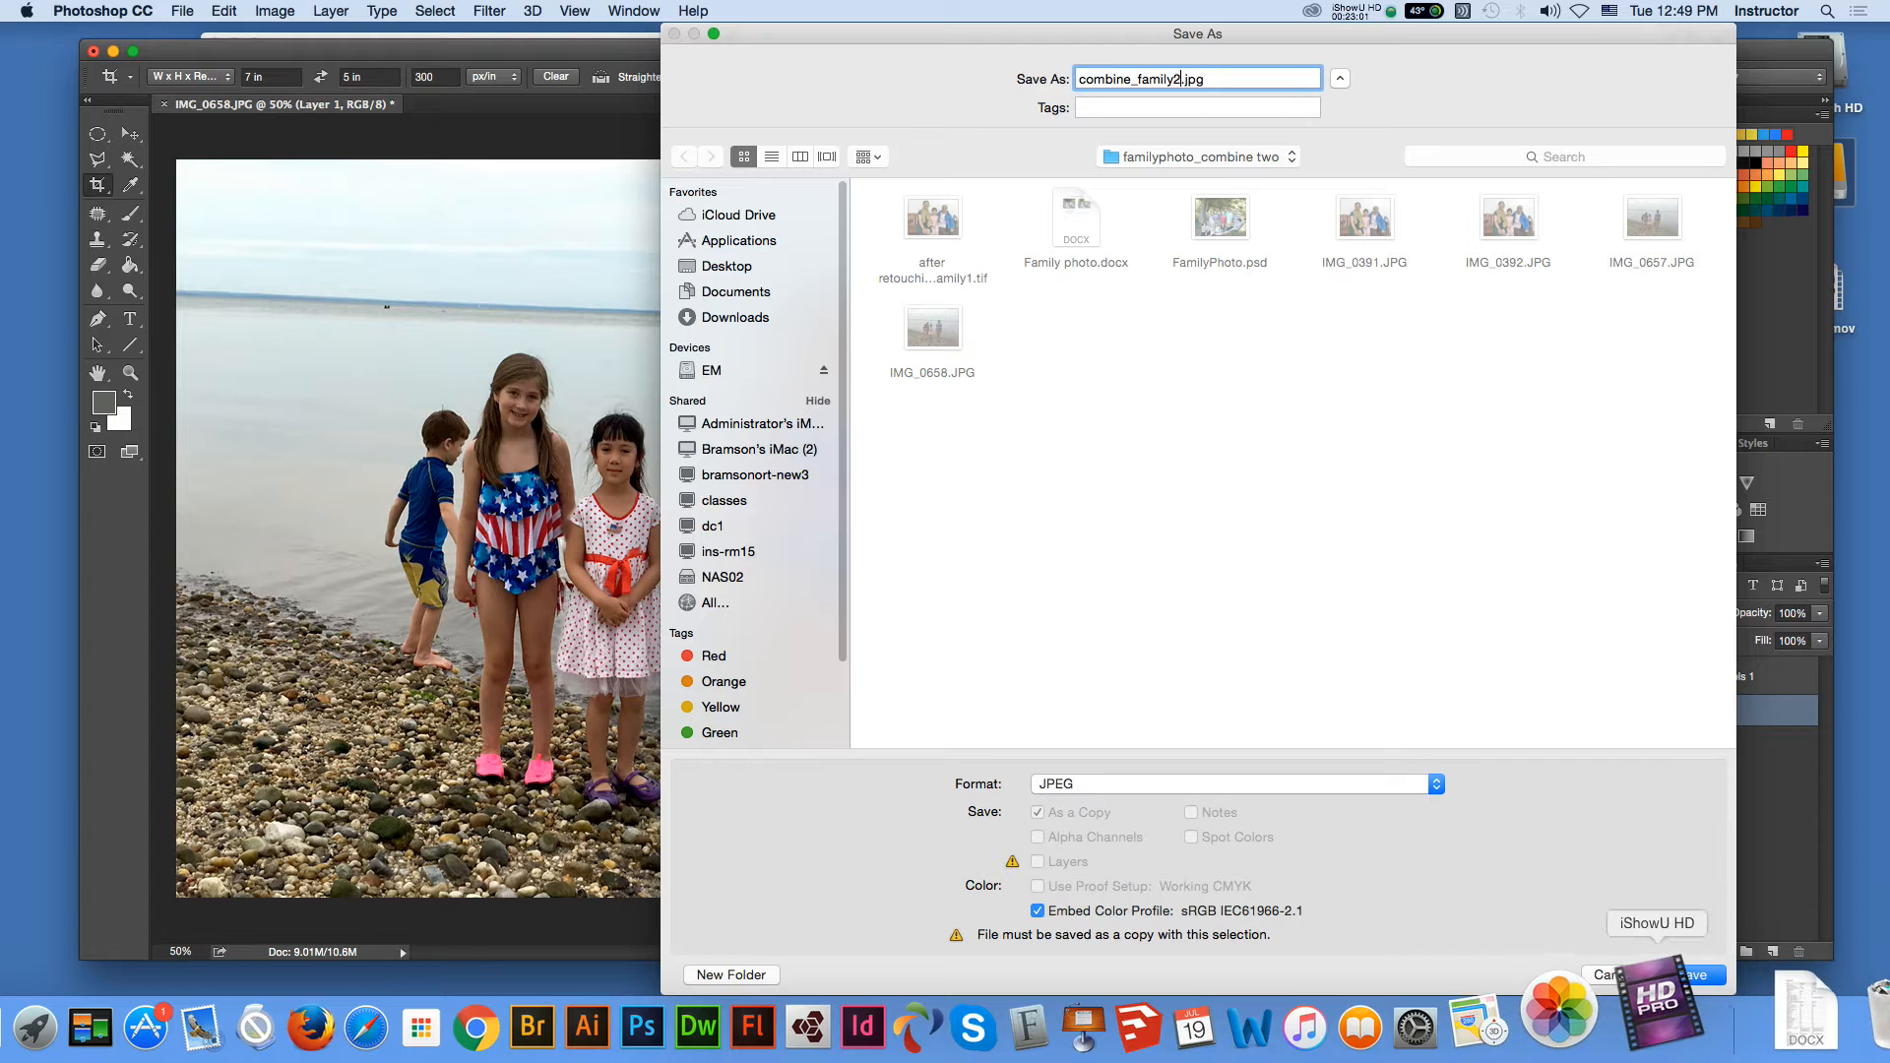
pyautogui.press('Return')
pyautogui.press('Return')
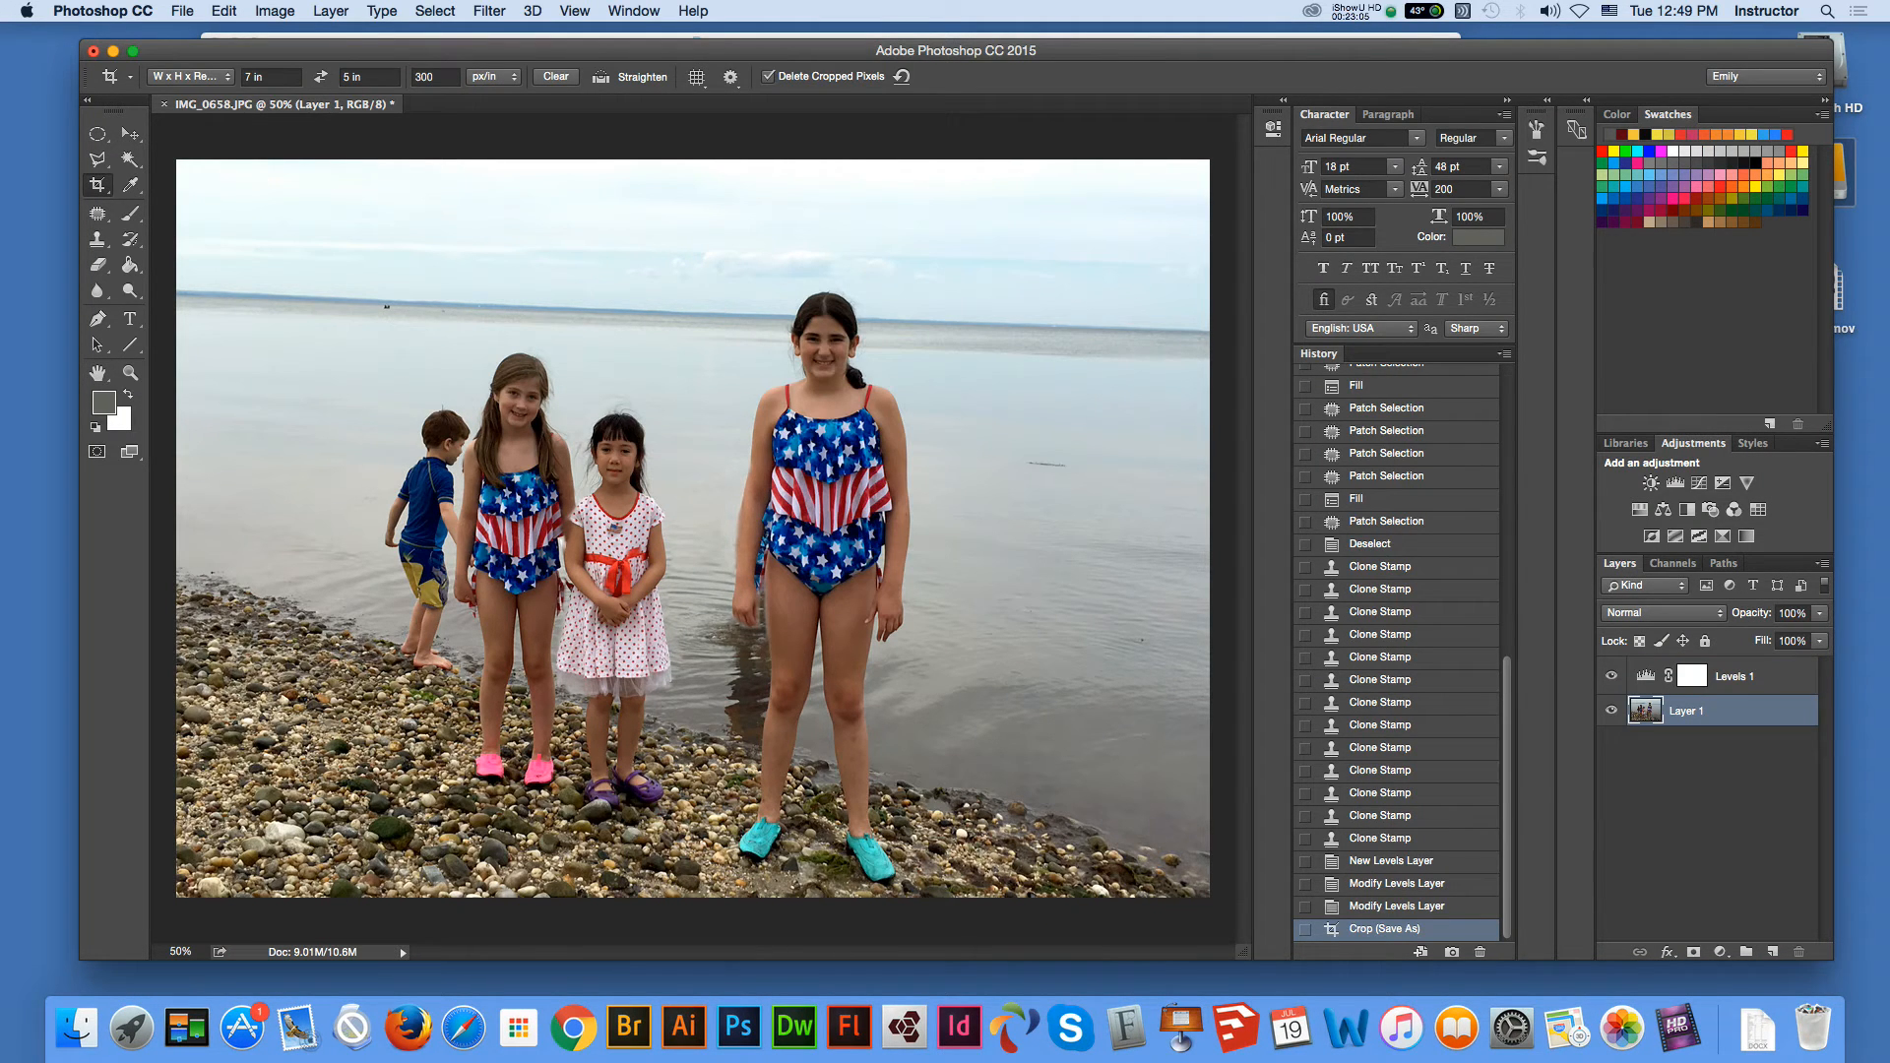
pyautogui.click(130, 134)
pyautogui.click(237, 136)
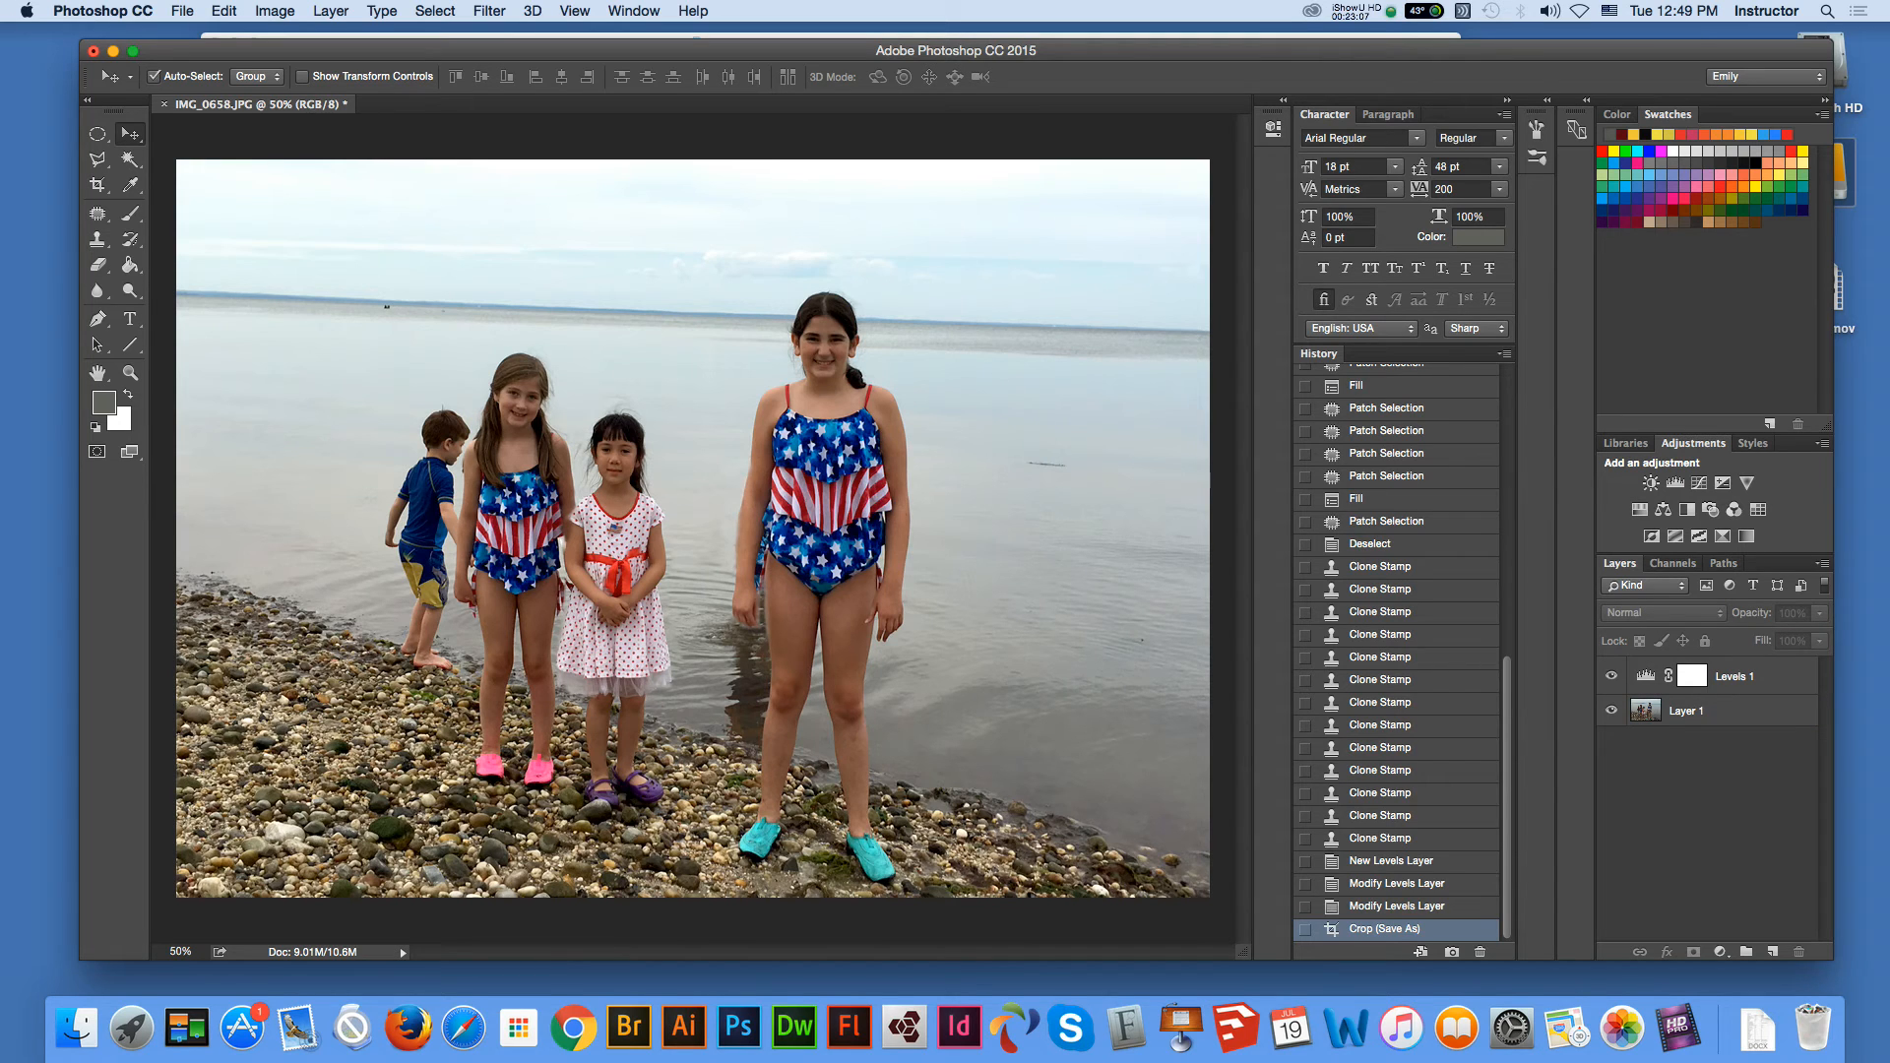